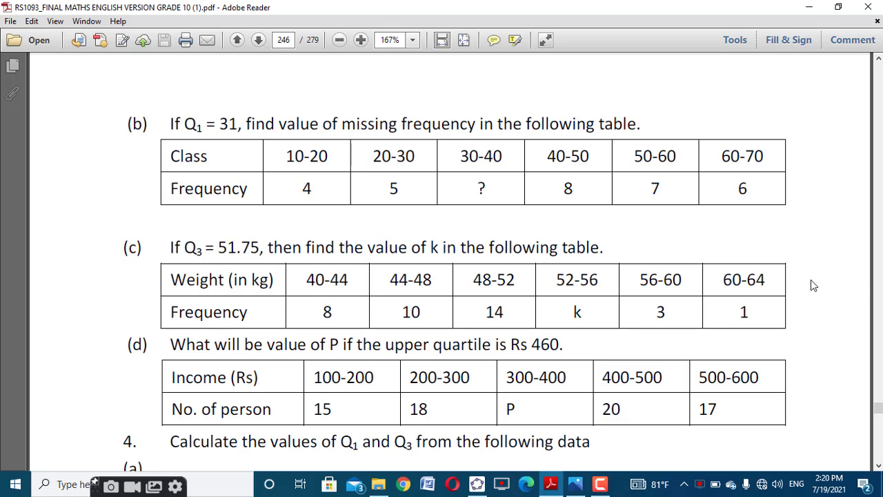
Step: Switch to the GeoGebra quartile worksheet and set the class interval list to {40, 44, 48, 52, 56, 60, 64}
{"action": "left_click", "coordinate": [476, 483]}
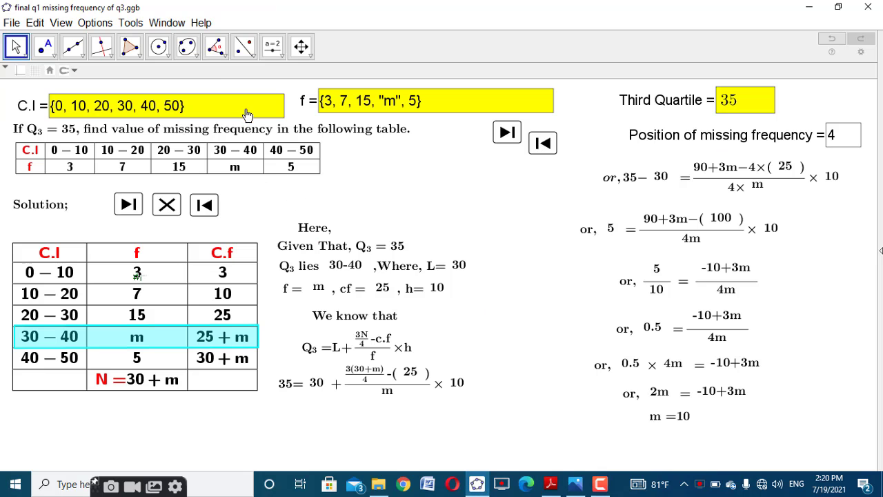
{"action": "left_click", "coordinate": [213, 117]}
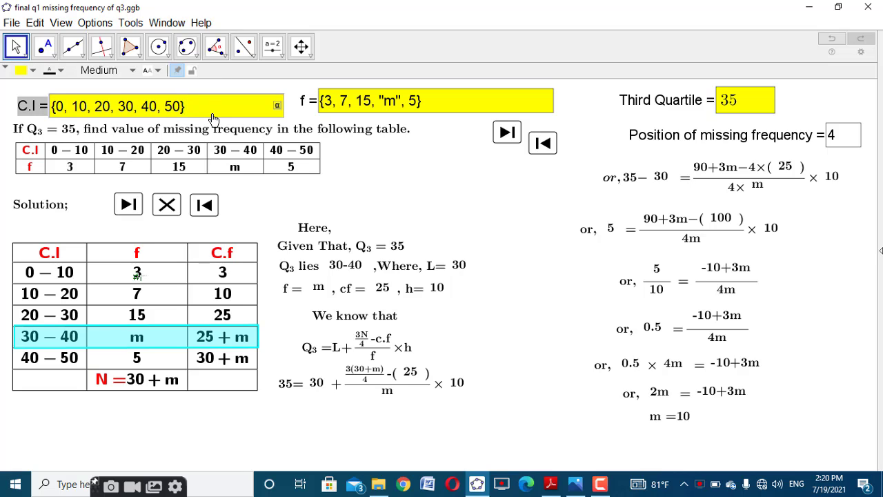
{"action": "key", "text": "BackSpace"}
{"action": "key", "text": "BackSpace"}
{"action": "key", "text": "BackSpace"}
{"action": "key", "text": "BackSpace"}
{"action": "key", "text": "BackSpace"}
{"action": "key", "text": "BackSpace"}
{"action": "key", "text": "BackSpace"}
{"action": "key", "text": "BackSpace"}
{"action": "key", "text": "BackSpace"}
{"action": "key", "text": "BackSpace"}
{"action": "key", "text": "BackSpace"}
{"action": "key", "text": "BackSpace"}
{"action": "key", "text": "BackSpace"}
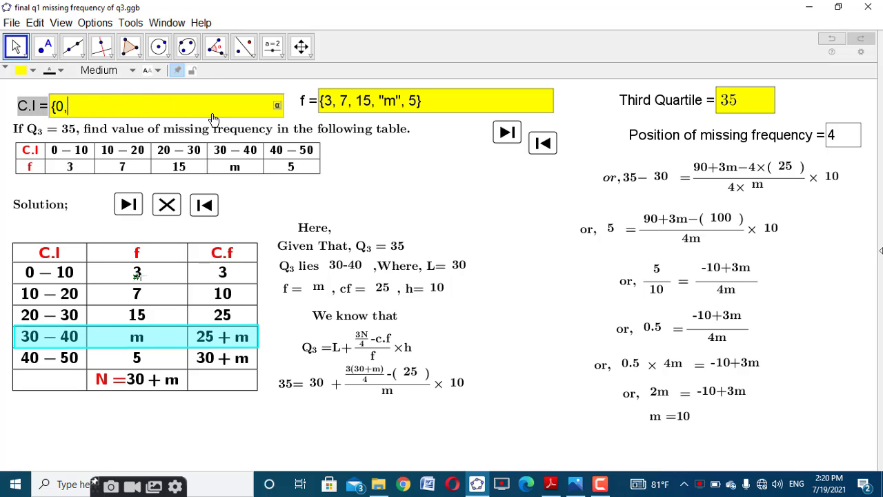
{"action": "type", "text": "40,44,48,52,"}
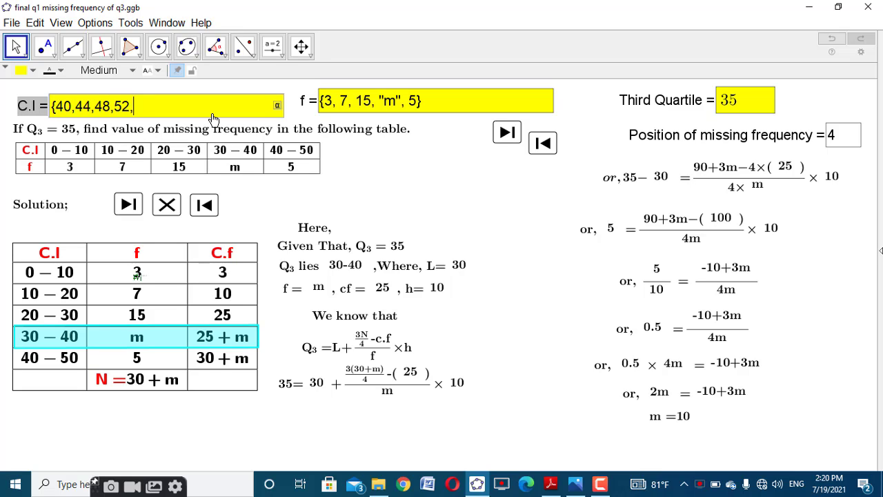
{"action": "type", "text": "56,60,64"}
{"action": "key", "text": "Return"}
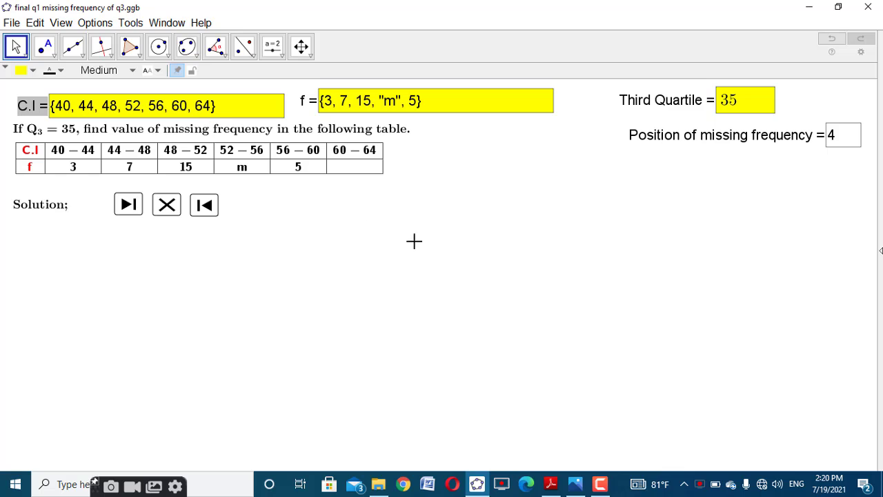
Step: Check the frequencies of question (c) in the PDF and set the worksheet's frequency list to {8, 4, 14, "k", 3, 1}
{"action": "left_click", "coordinate": [551, 484]}
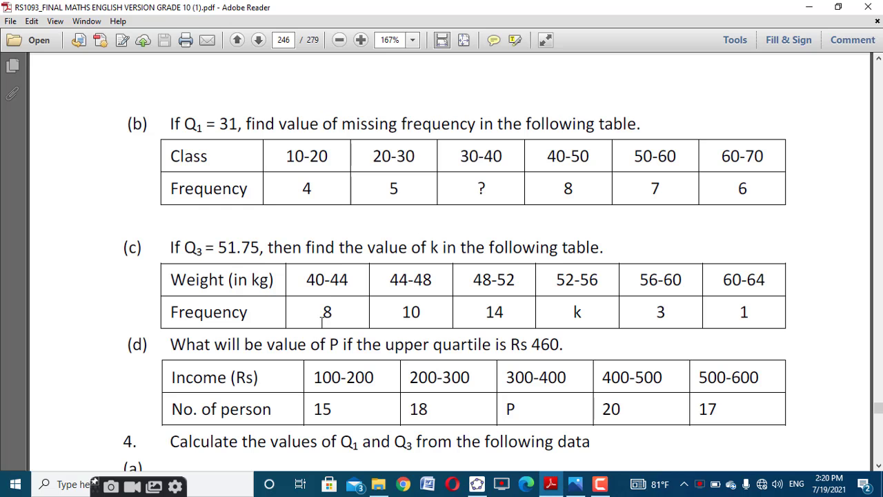
{"action": "left_click", "coordinate": [477, 483]}
{"action": "left_click", "coordinate": [388, 108]}
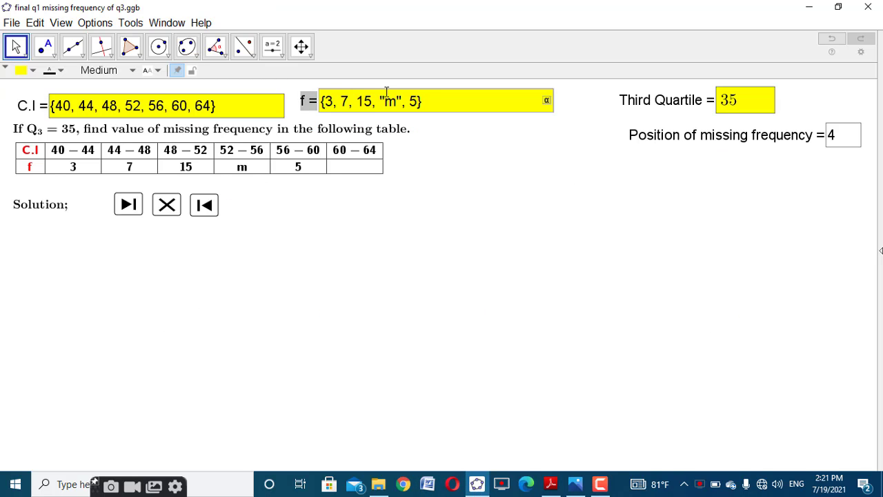
{"action": "key", "text": "ctrl+a"}
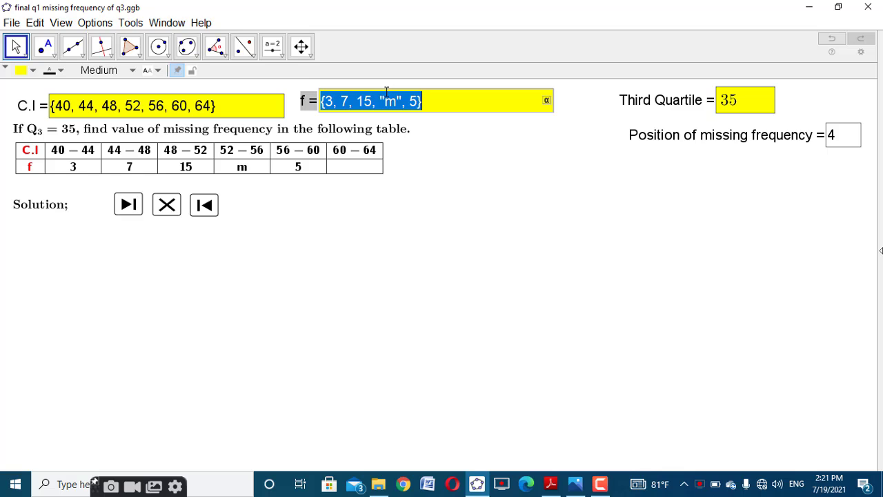
{"action": "type", "text": "{8,4,14,\"k\",3,1"}
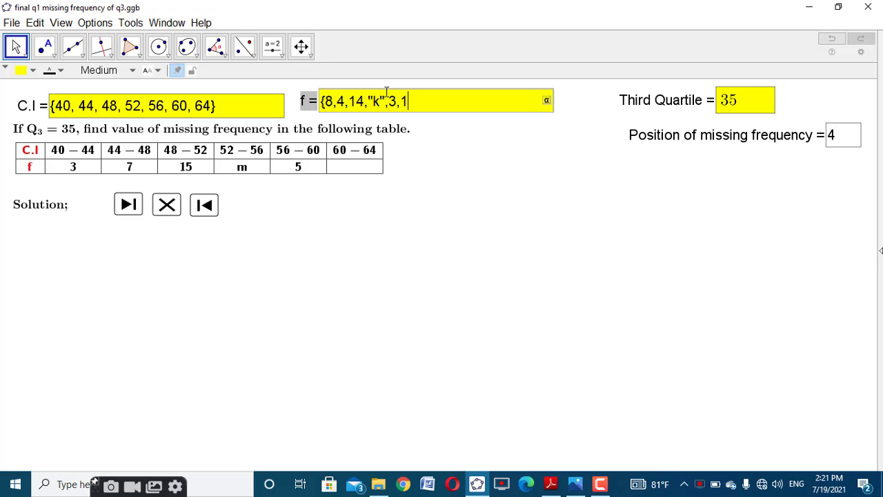
{"action": "key", "text": "Return"}
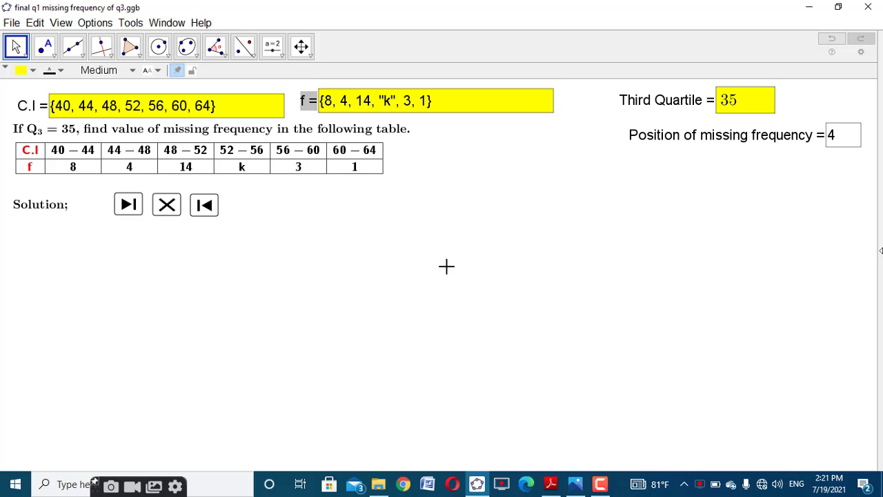
Step: Recheck question (c) in the PDF and correct the second value in the worksheet's frequency list to 10
{"action": "left_click", "coordinate": [551, 485]}
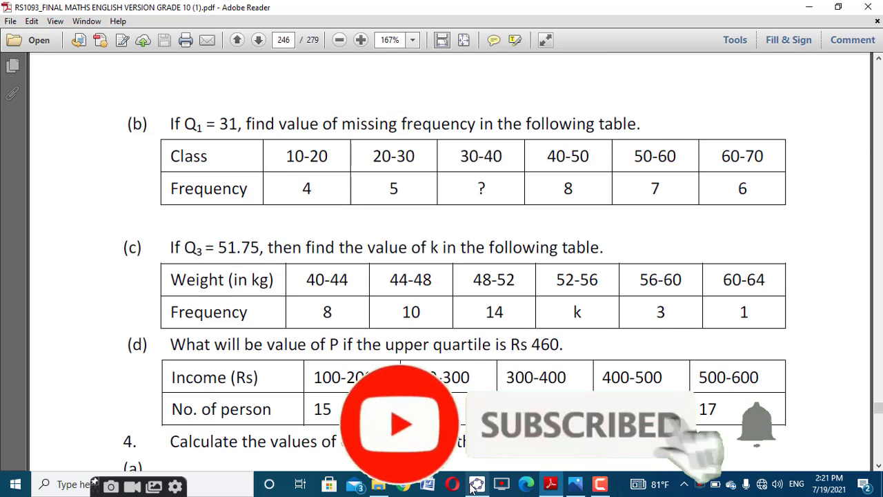
{"action": "key", "text": "alt+Tab"}
{"action": "left_click", "coordinate": [345, 104]}
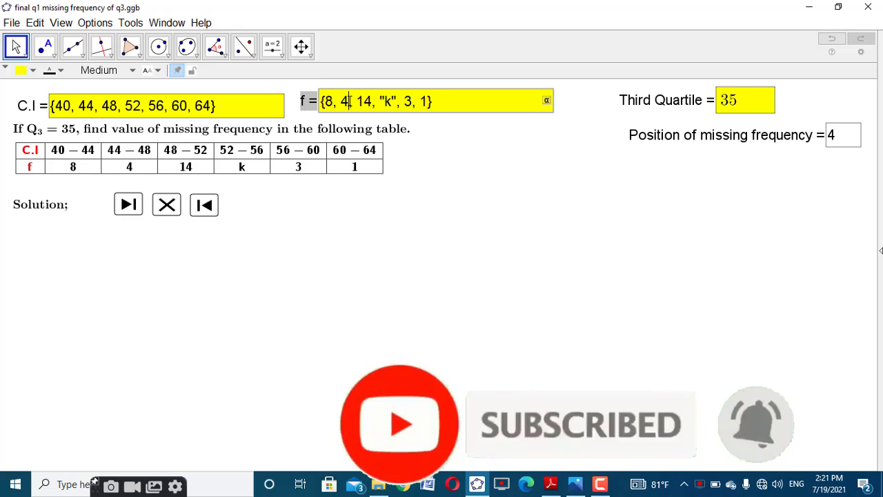
{"action": "key", "text": "BackSpace"}
{"action": "type", "text": "10"}
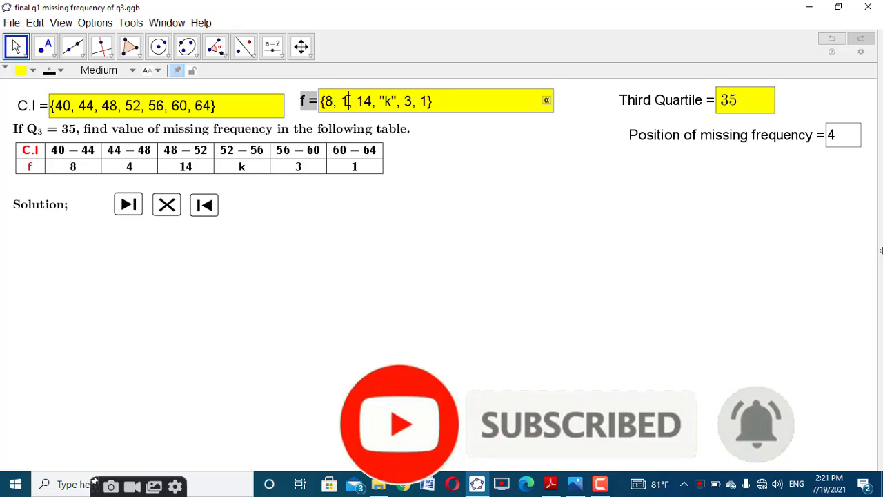
{"action": "key", "text": "Return"}
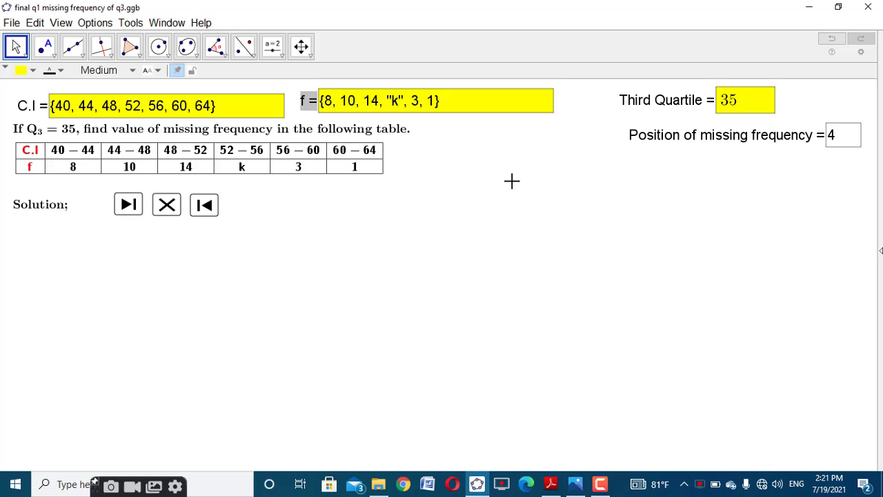
Step: Set the third quartile to 51
{"action": "left_click", "coordinate": [750, 102]}
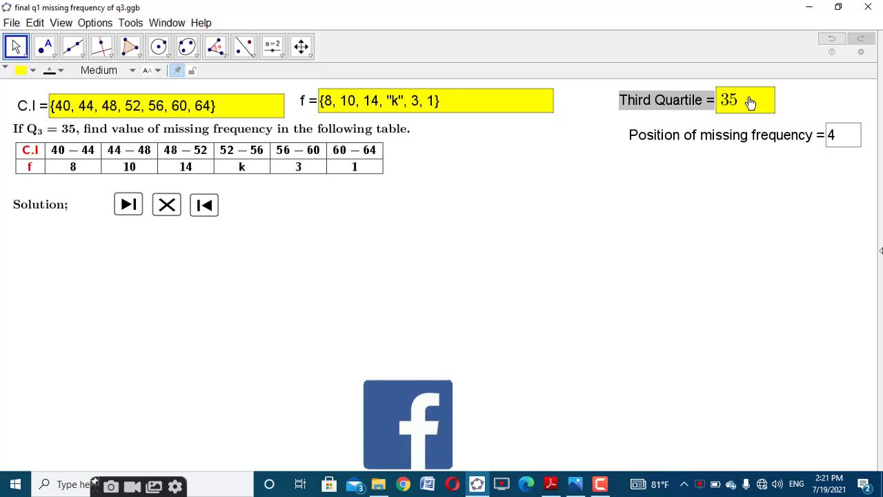
{"action": "key", "text": "BackSpace"}
{"action": "key", "text": "BackSpace"}
{"action": "type", "text": "51"}
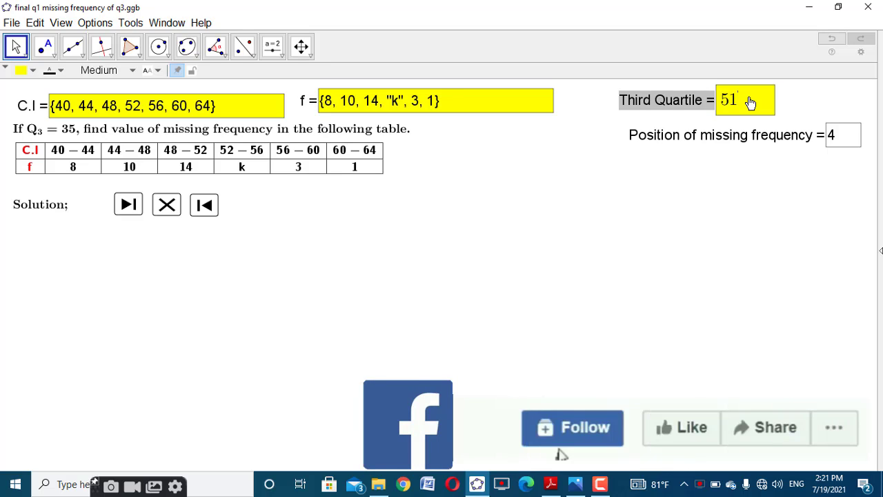
{"action": "key", "text": "Return"}
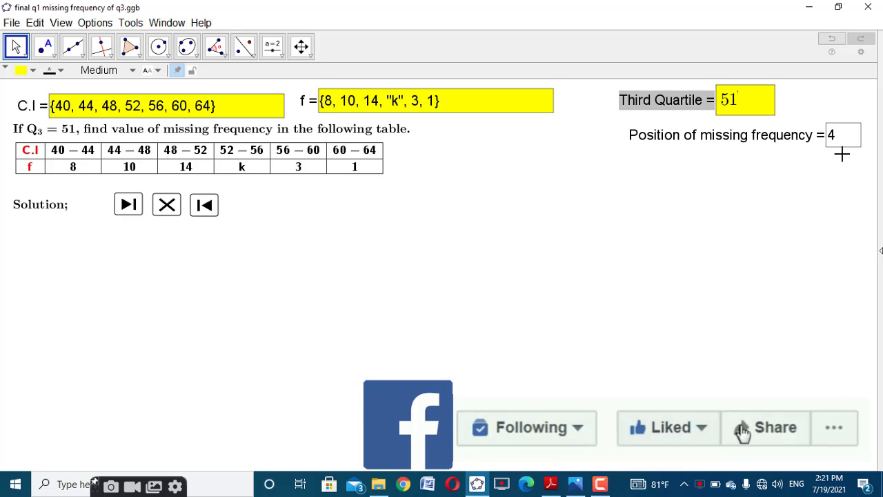
Step: Reveal the solution's cumulative frequency table row by row, through the total N row
{"action": "left_click", "coordinate": [127, 204]}
{"action": "left_click", "coordinate": [128, 204]}
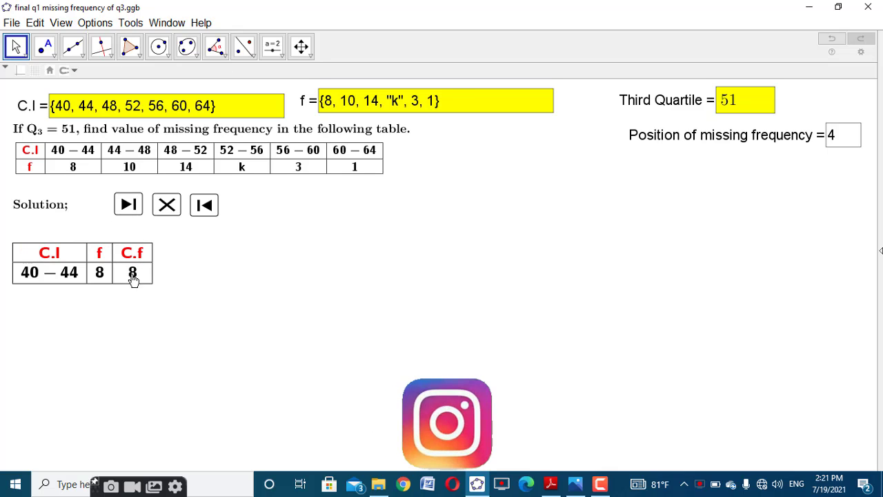
{"action": "left_click", "coordinate": [118, 213]}
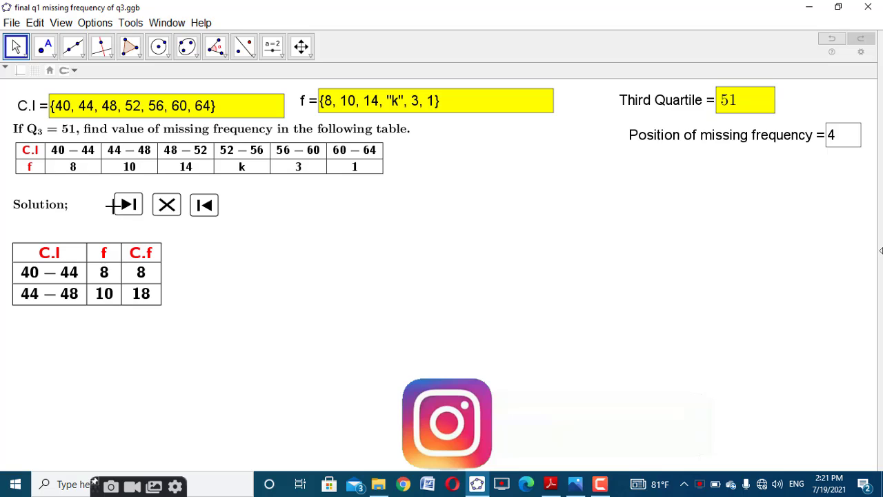
{"action": "left_click", "coordinate": [122, 207]}
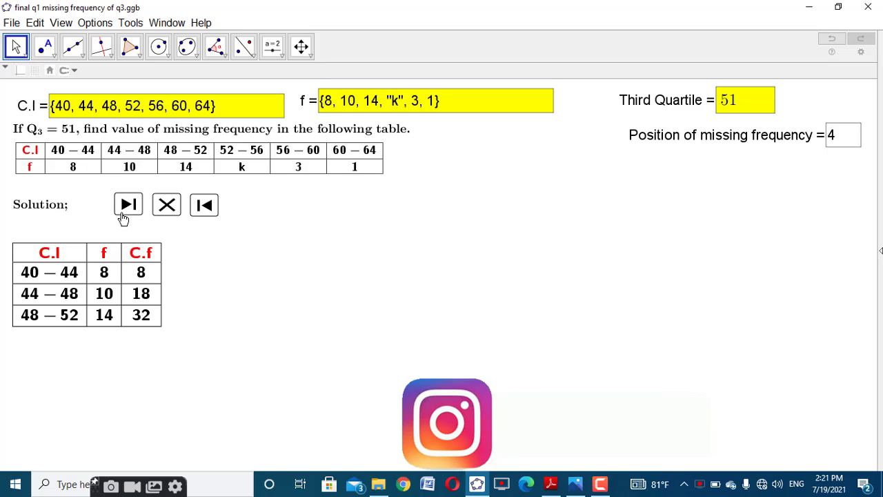
{"action": "left_click", "coordinate": [128, 207]}
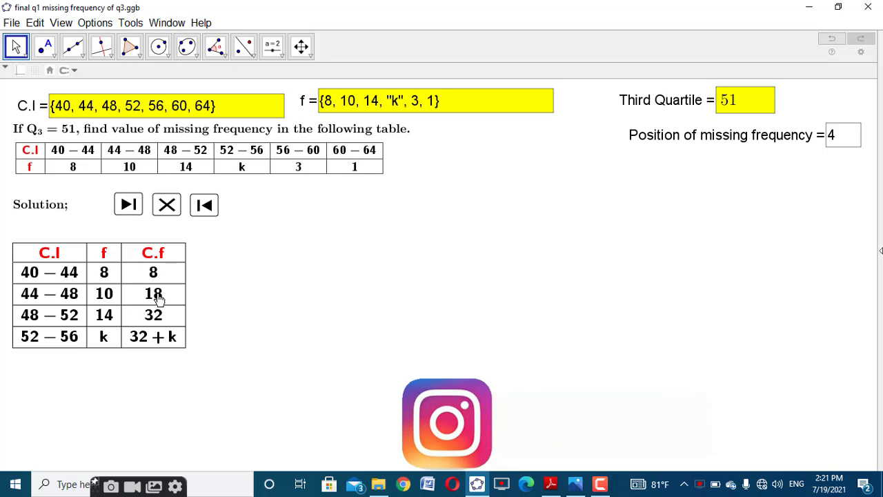
{"action": "left_click", "coordinate": [126, 206]}
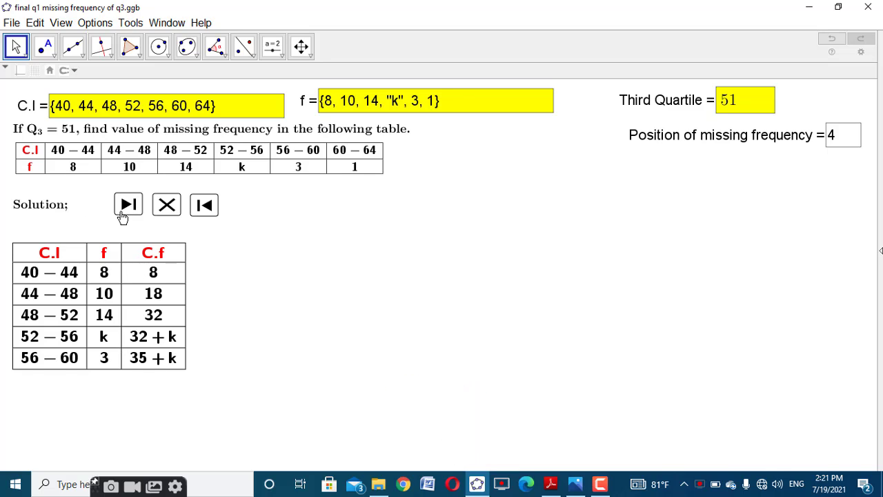
{"action": "left_click", "coordinate": [122, 214]}
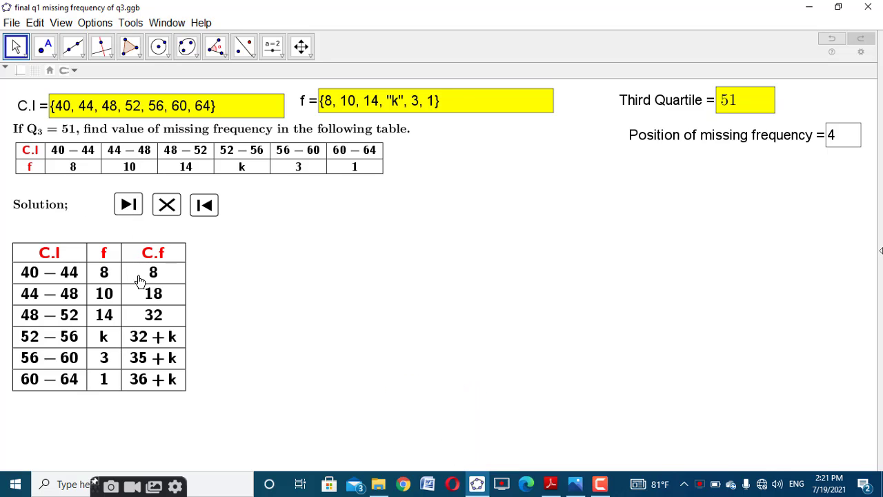
{"action": "left_click", "coordinate": [128, 203]}
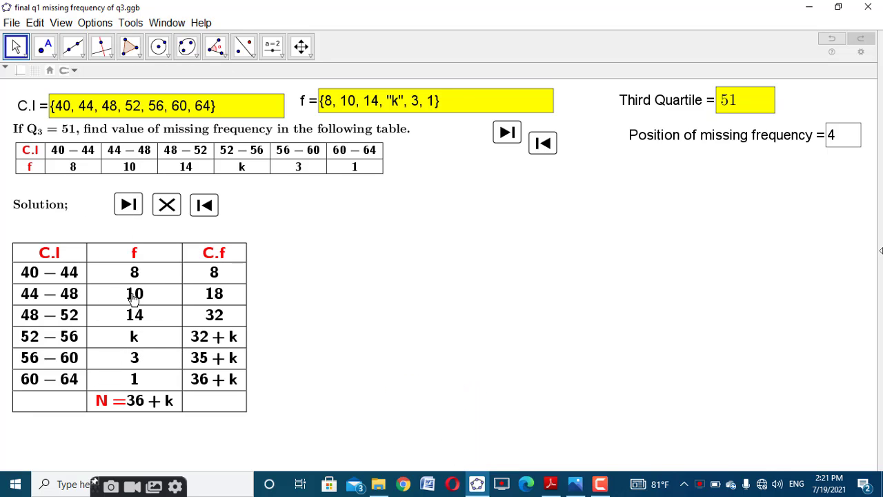
Step: Reveal the quartile class, its L, f, cf and h values, and the third quartile formula with the values substituted
{"action": "left_click", "coordinate": [508, 134]}
{"action": "left_click", "coordinate": [508, 133]}
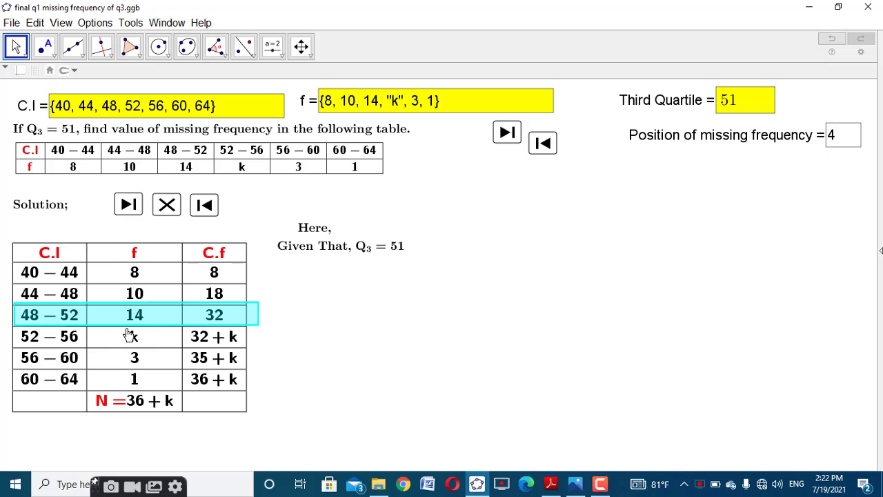
{"action": "left_click", "coordinate": [508, 132]}
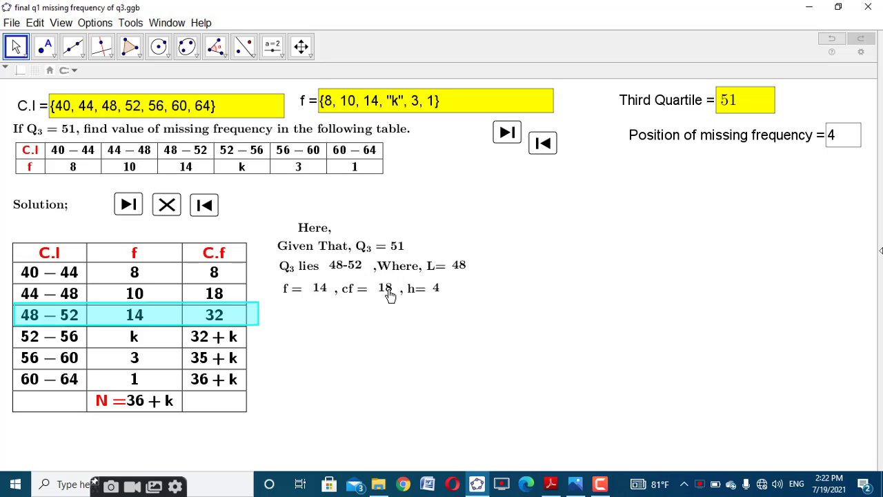
{"action": "left_click", "coordinate": [507, 132]}
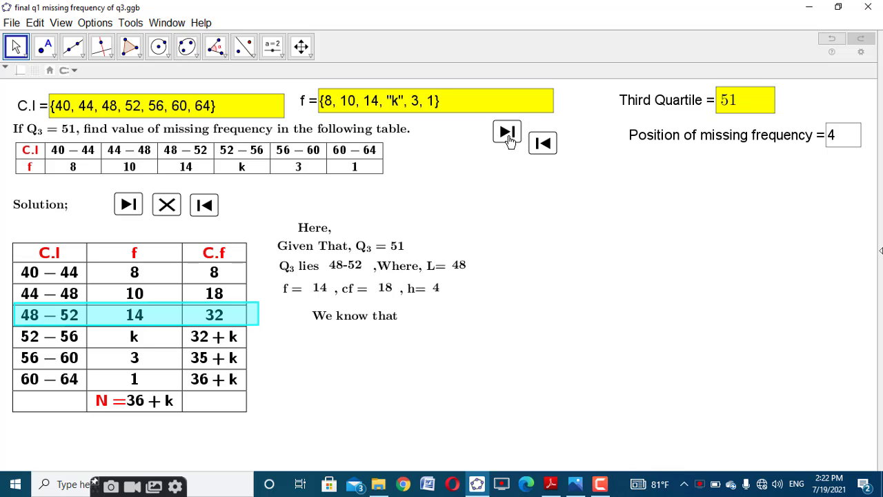
{"action": "left_click", "coordinate": [507, 134]}
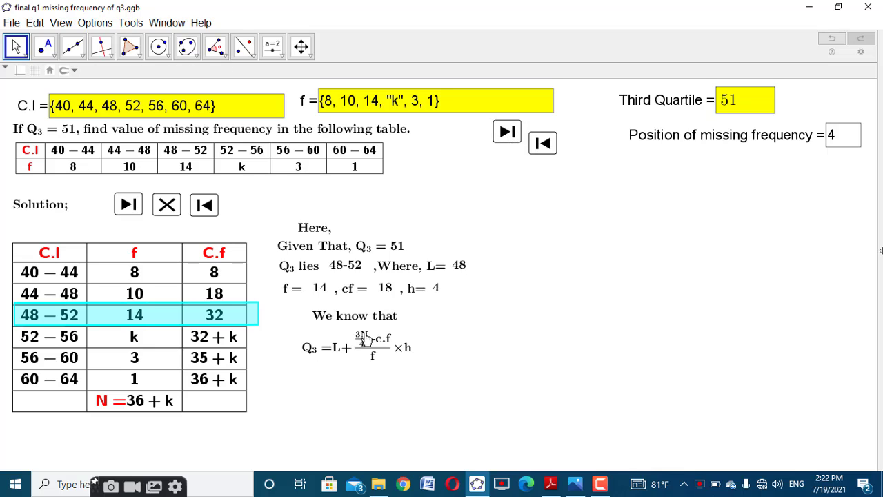
{"action": "left_click", "coordinate": [504, 136]}
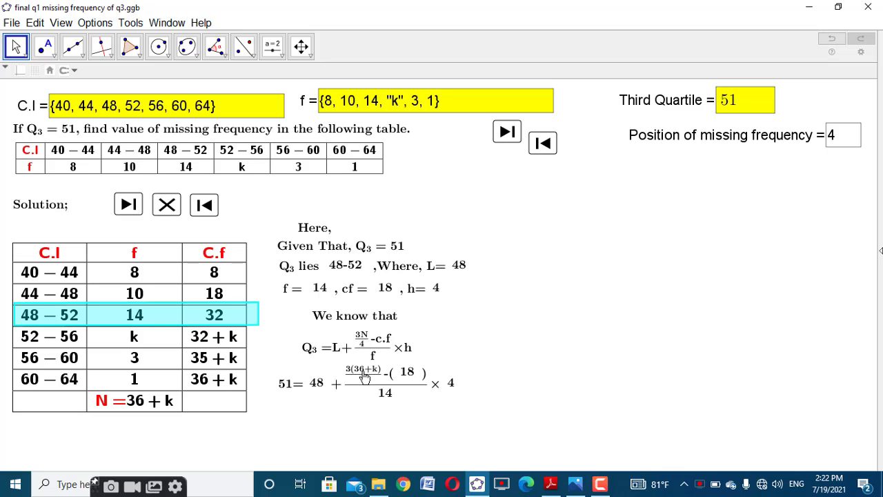
Step: Reveal the simplification of the third quartile equation line by line, through the final value of k
{"action": "left_click", "coordinate": [508, 133]}
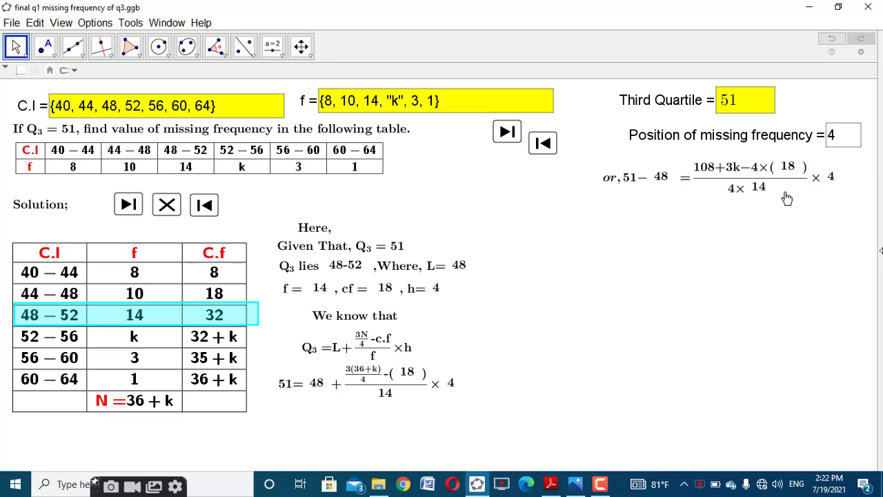
{"action": "left_click", "coordinate": [515, 135]}
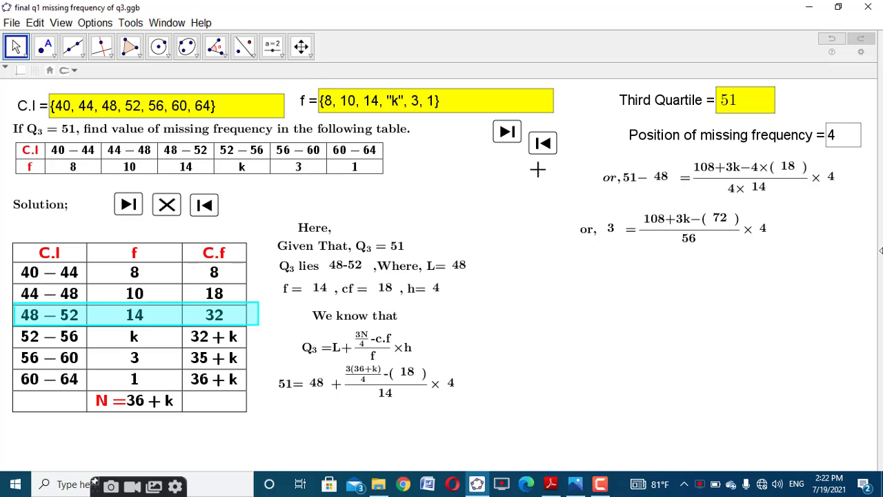
{"action": "left_click", "coordinate": [507, 131]}
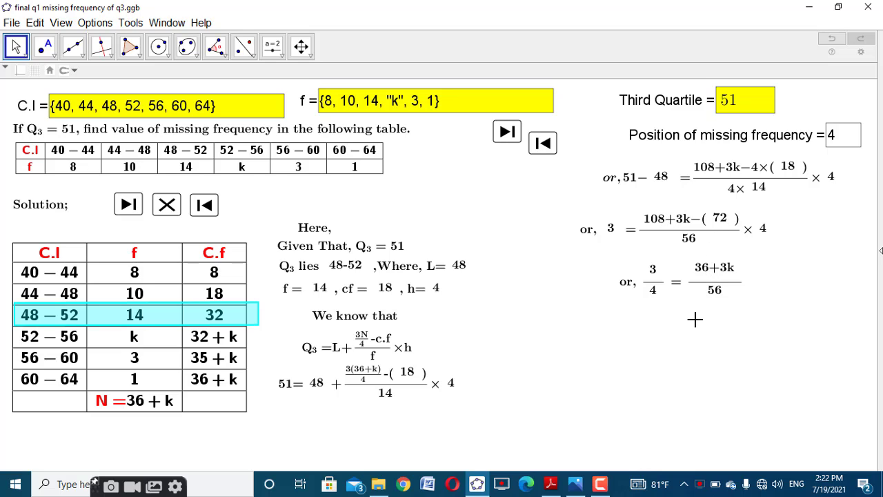
{"action": "left_click", "coordinate": [506, 133]}
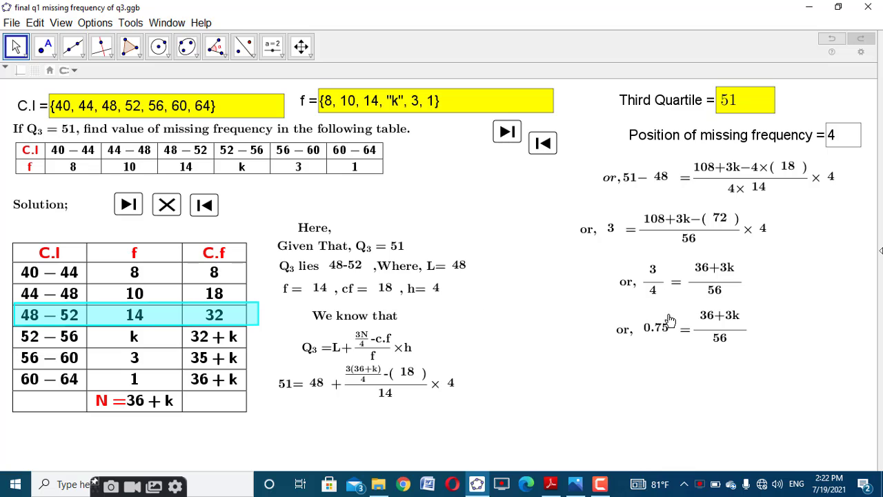
{"action": "left_click", "coordinate": [507, 133]}
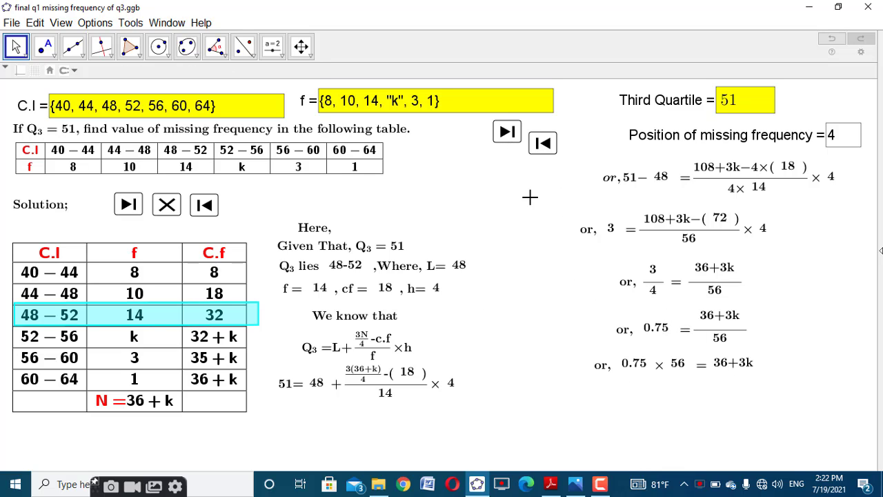
{"action": "left_click", "coordinate": [507, 133]}
{"action": "left_click", "coordinate": [507, 133]}
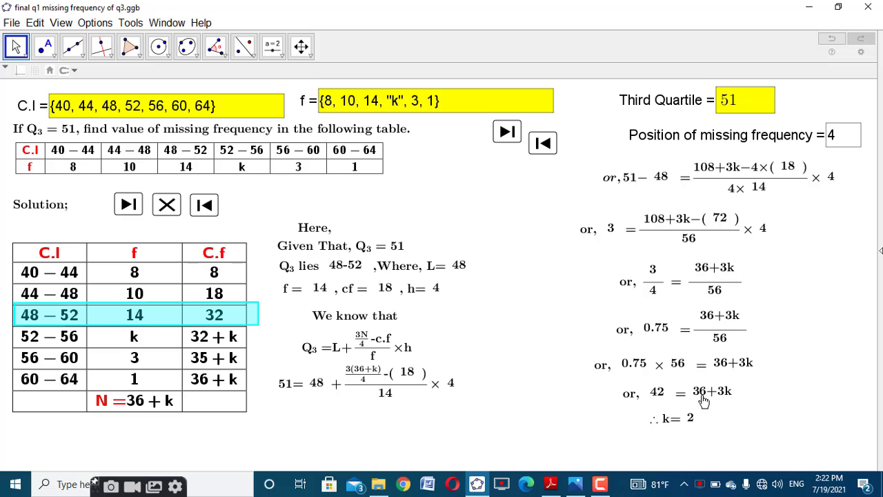
Step: Place the input bar above the Algebra and Graphics views in the blank GeoGebra file's layout preferences, and close the preferences
{"action": "left_click", "coordinate": [753, 98]}
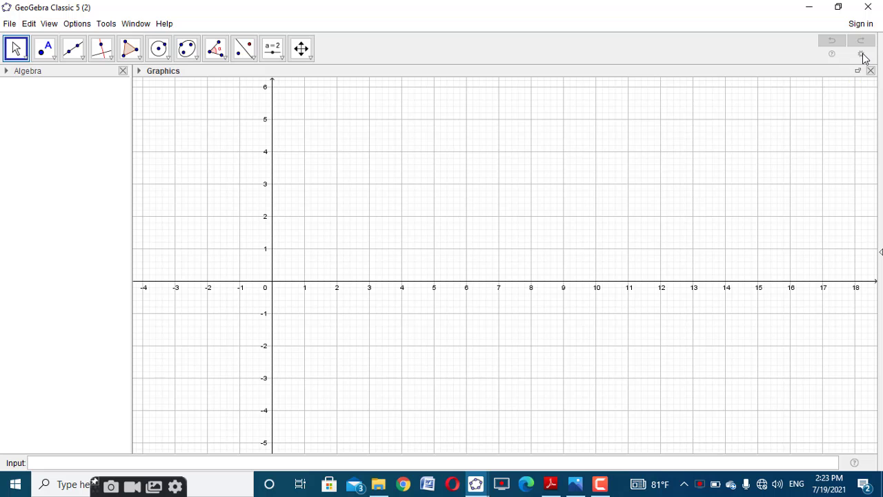
{"action": "left_click", "coordinate": [860, 54]}
{"action": "left_click", "coordinate": [843, 100]}
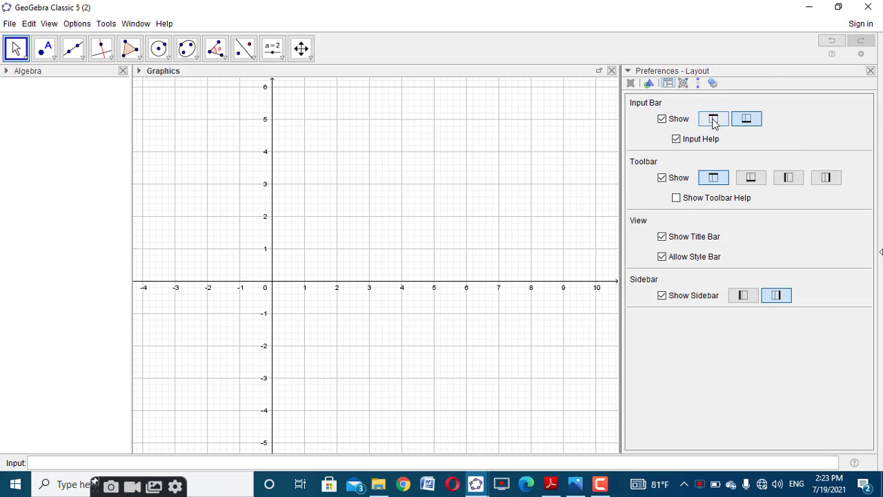
{"action": "left_click", "coordinate": [715, 118]}
{"action": "left_click", "coordinate": [870, 89]}
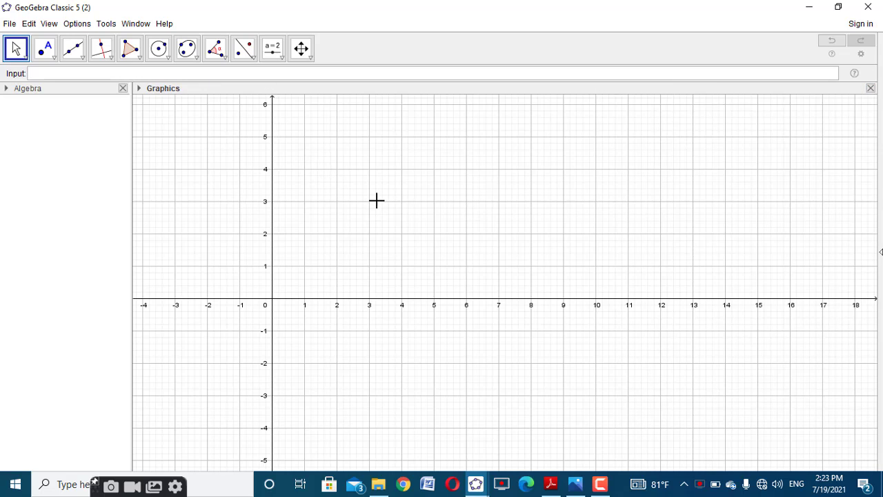
Step: Consult question 7B in the Photos screenshot, then switch to the blank GeoGebra file and create the class-limit list {0, 10, 20, 30, 40, 50}
{"action": "left_click", "coordinate": [551, 483]}
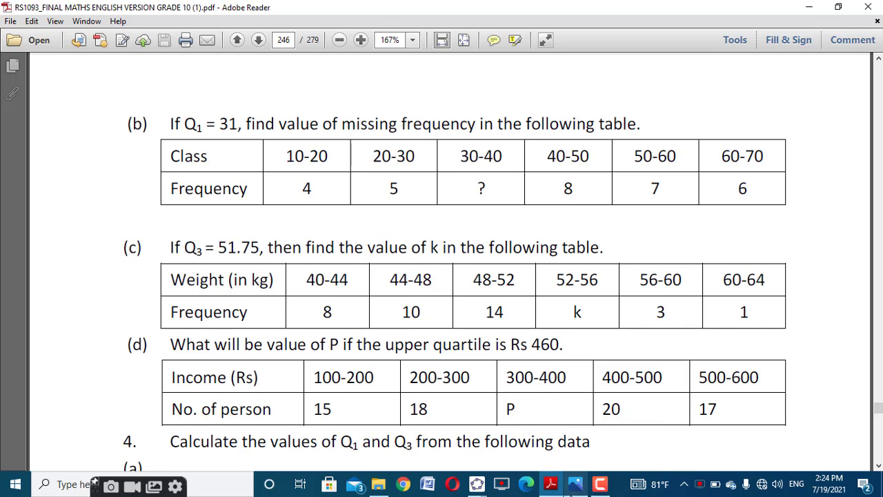
{"action": "left_click", "coordinate": [575, 483]}
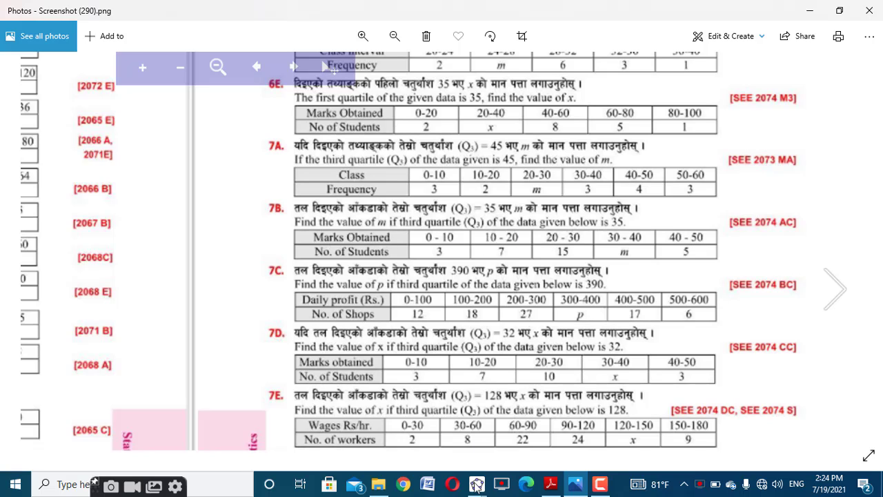
{"action": "mouse_move", "coordinate": [476, 485]}
{"action": "left_click", "coordinate": [504, 445]}
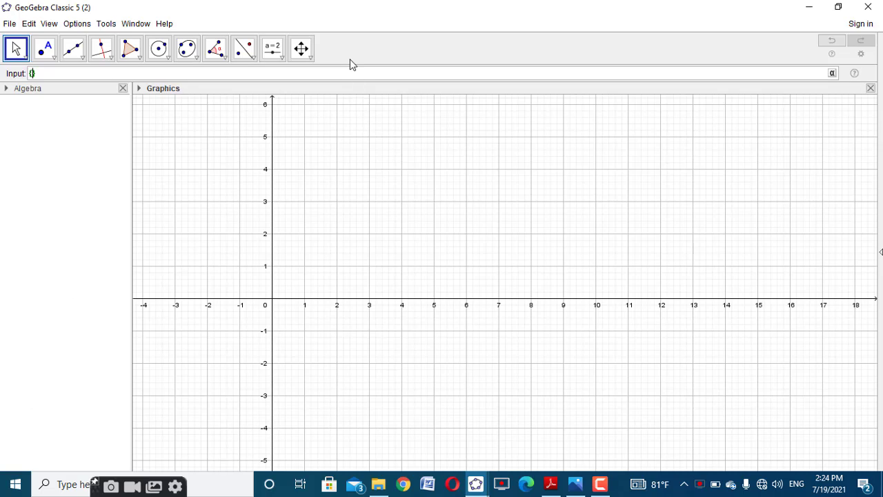
{"action": "type", "text": "10"}
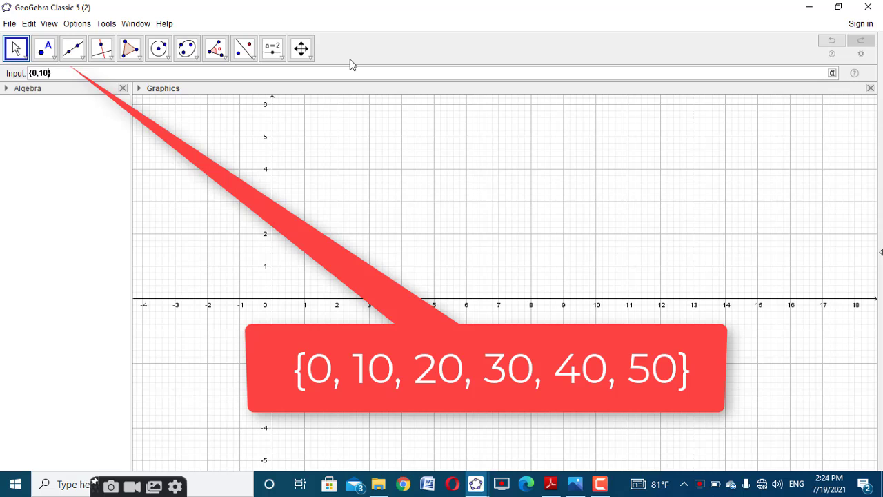
{"action": "type", "text": ",20,30,40,50"}
{"action": "key", "text": "Return"}
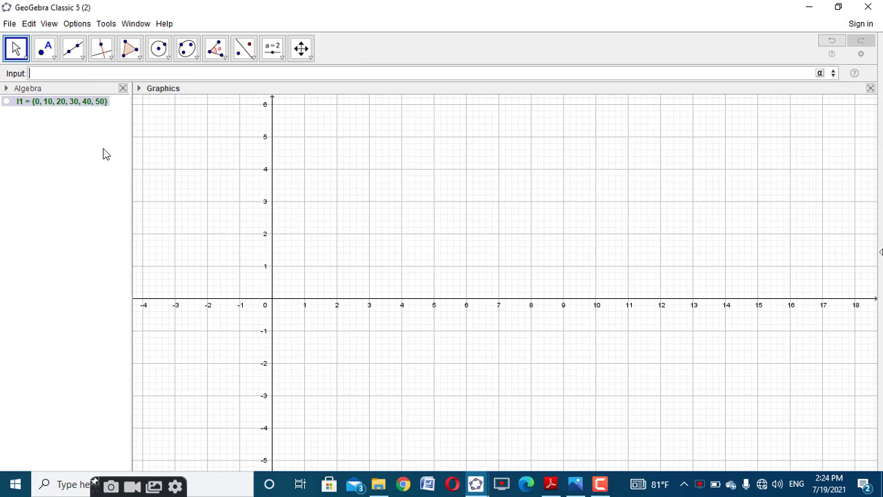
Step: Rename the class-limit list to d1
{"action": "right_click", "coordinate": [83, 103]}
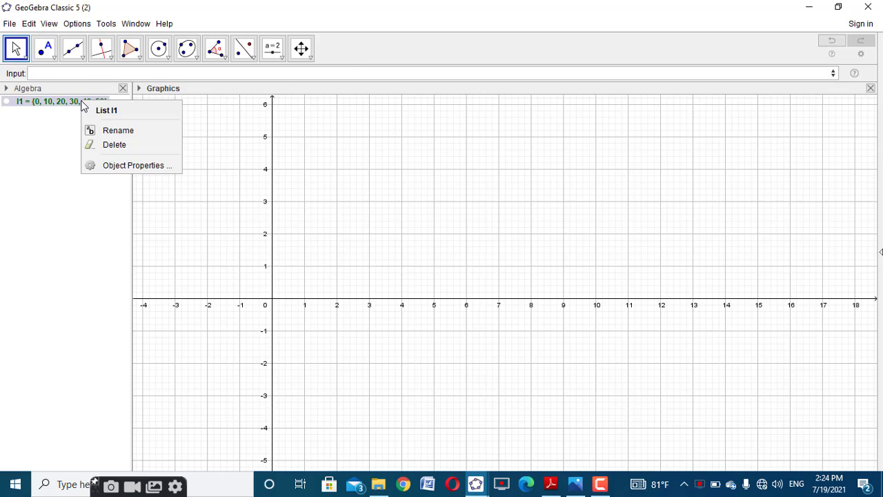
{"action": "left_click", "coordinate": [110, 129]}
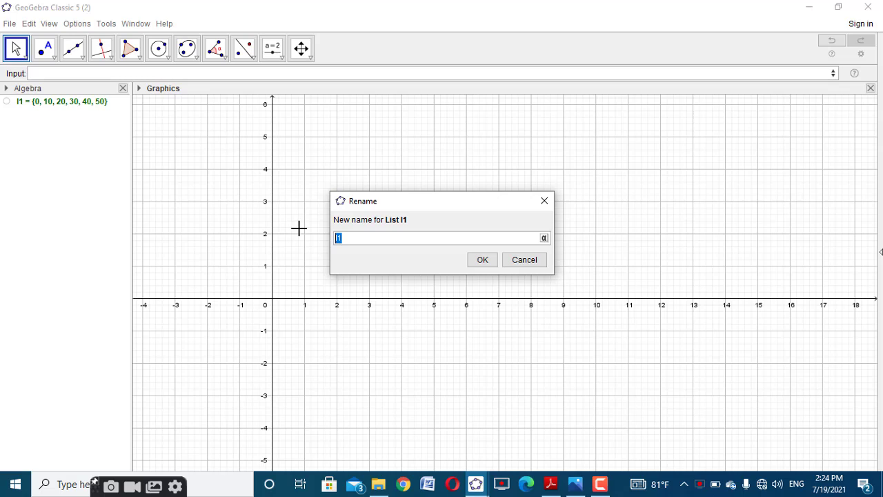
{"action": "type", "text": "d1"}
{"action": "left_click", "coordinate": [493, 260]}
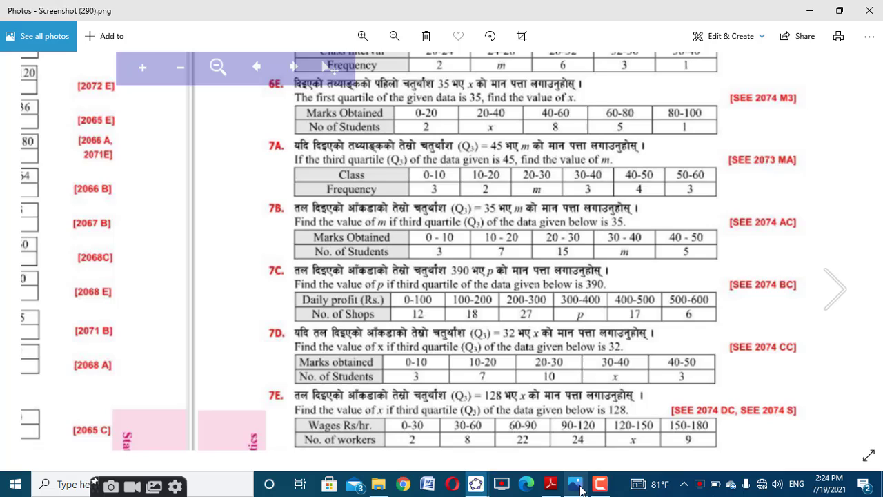
Step: Read question 7B's frequencies in Photos and create the list {3, 7, 15, "m", 5} in the new GeoGebra file
{"action": "left_click", "coordinate": [575, 483]}
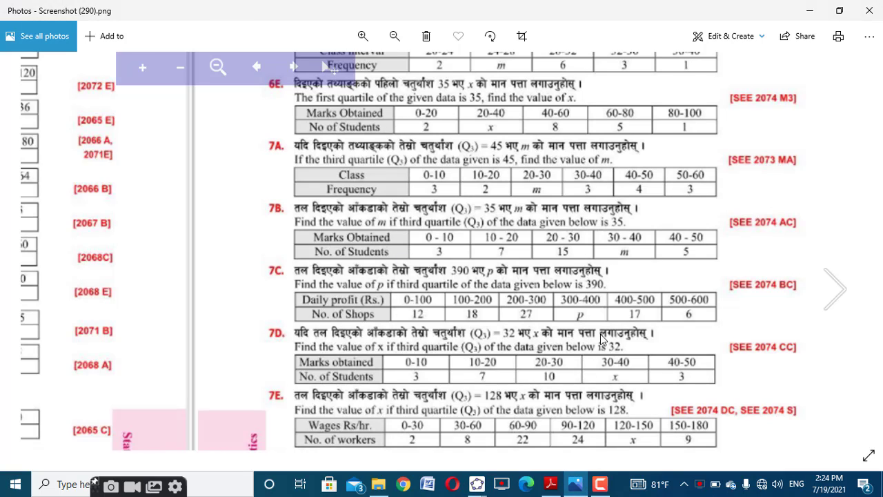
{"action": "mouse_move", "coordinate": [476, 483]}
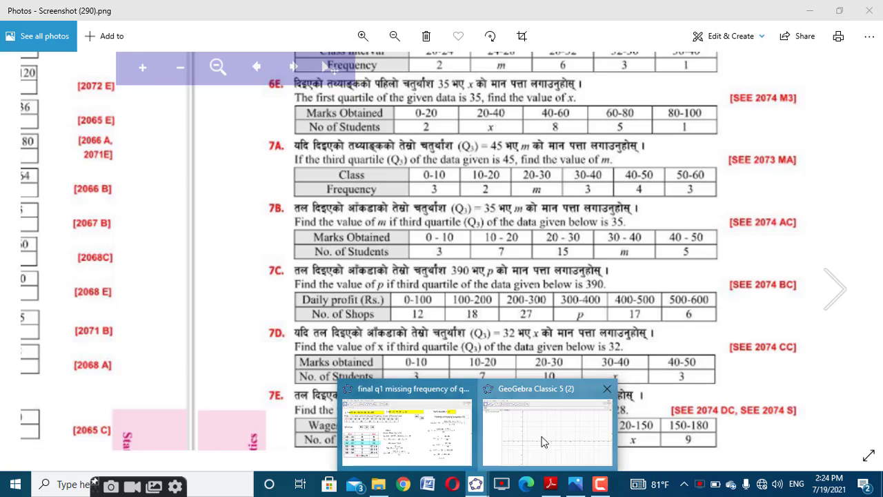
{"action": "left_click", "coordinate": [496, 445]}
{"action": "left_click", "coordinate": [262, 74]}
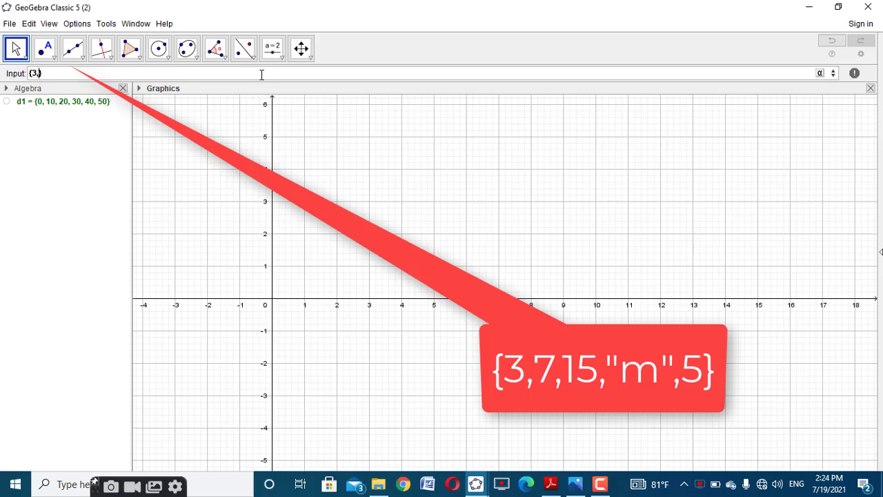
{"action": "type", "text": "{3,7,15,"}
{"action": "type", "text": "\"m\""}
{"action": "type", "text": ",3"}
{"action": "key", "text": "BackSpace"}
{"action": "type", "text": "5"}
{"action": "key", "text": "Return"}
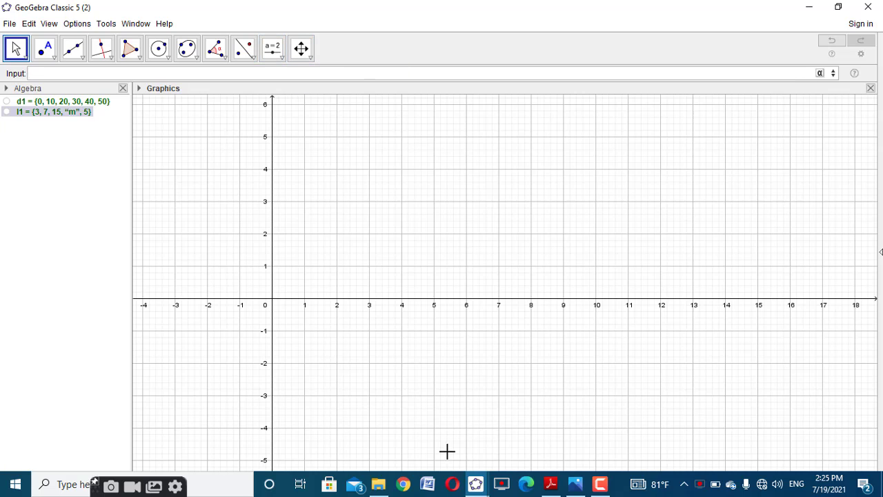
Step: Check the given third quartile of question 7B in the Photos screenshot and return to the new GeoGebra file
{"action": "left_click", "coordinate": [585, 489]}
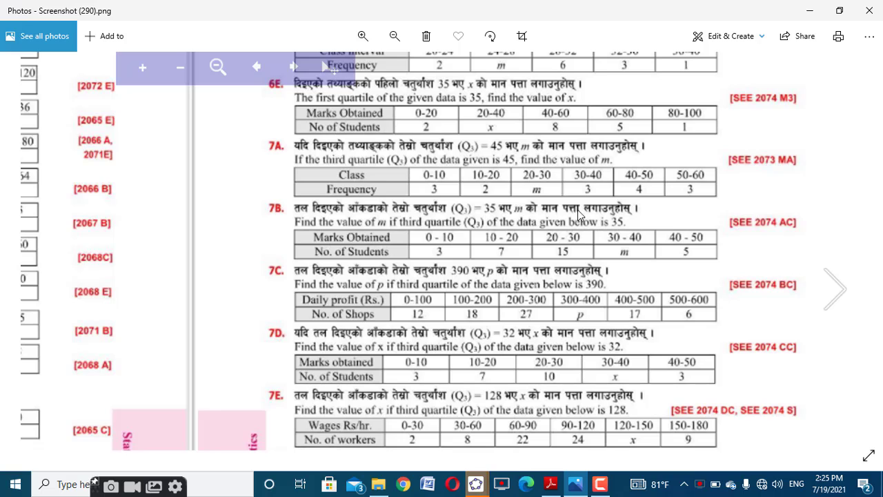
{"action": "left_click", "coordinate": [476, 484]}
{"action": "left_click", "coordinate": [525, 452]}
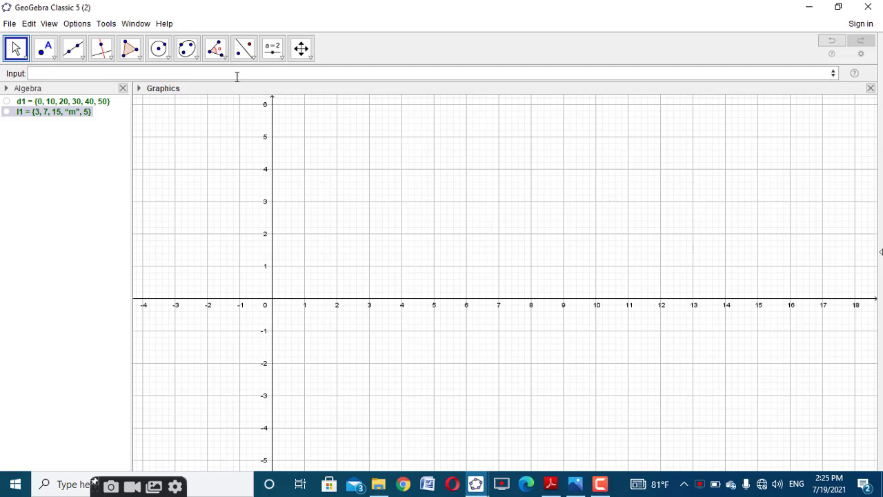
Step: Rename the frequency list {3, 7, 15, "m", 5} to f1
{"action": "type", "text": "Q3"}
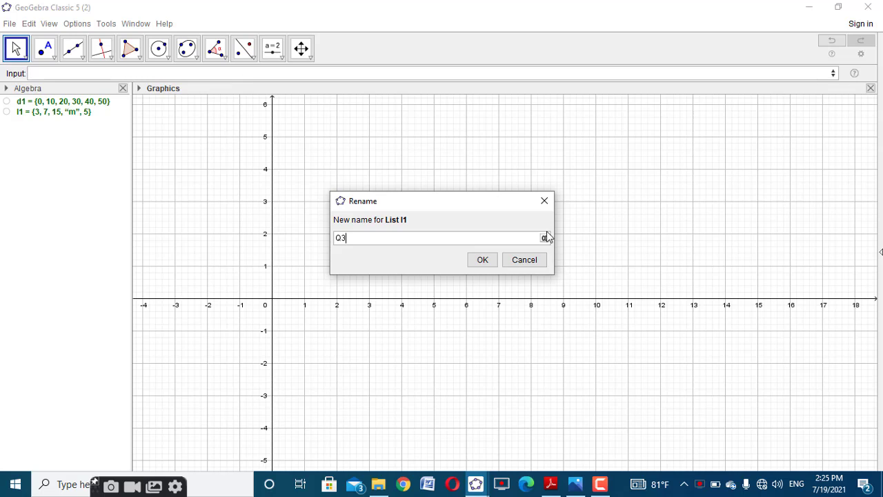
{"action": "left_click", "coordinate": [544, 201]}
{"action": "left_click", "coordinate": [83, 112]}
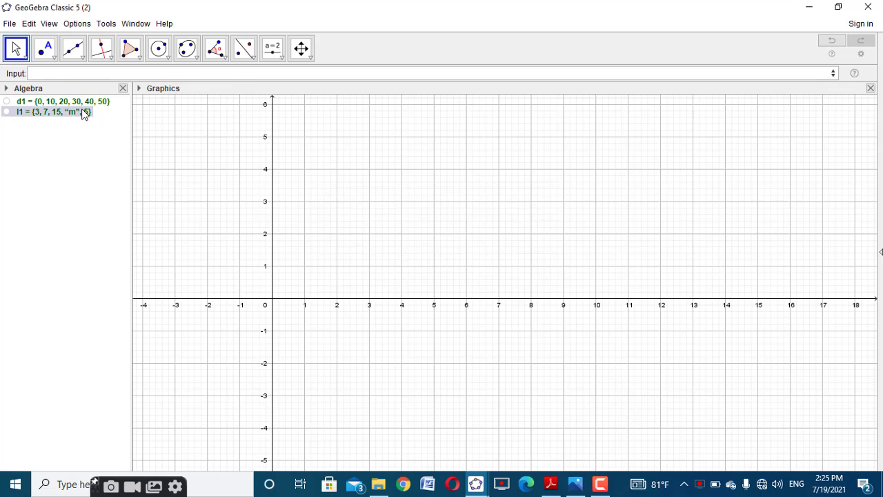
{"action": "right_click", "coordinate": [83, 112]}
{"action": "left_click", "coordinate": [117, 143]}
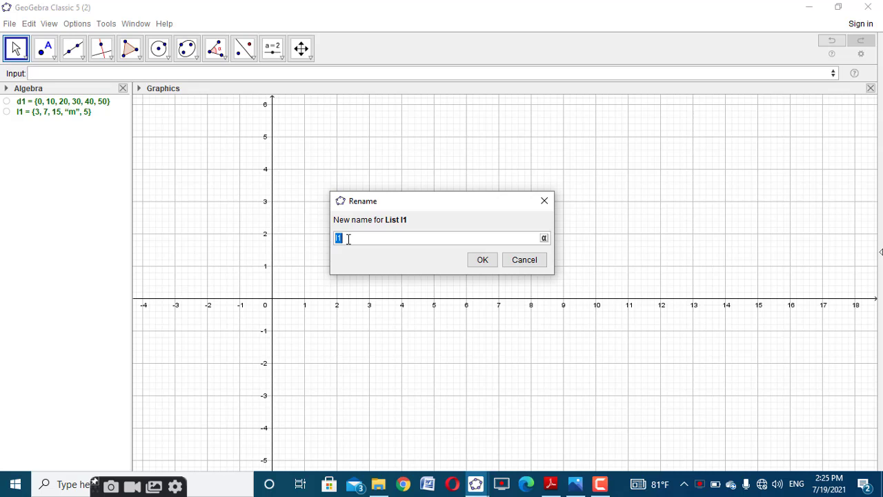
{"action": "left_click", "coordinate": [481, 259]}
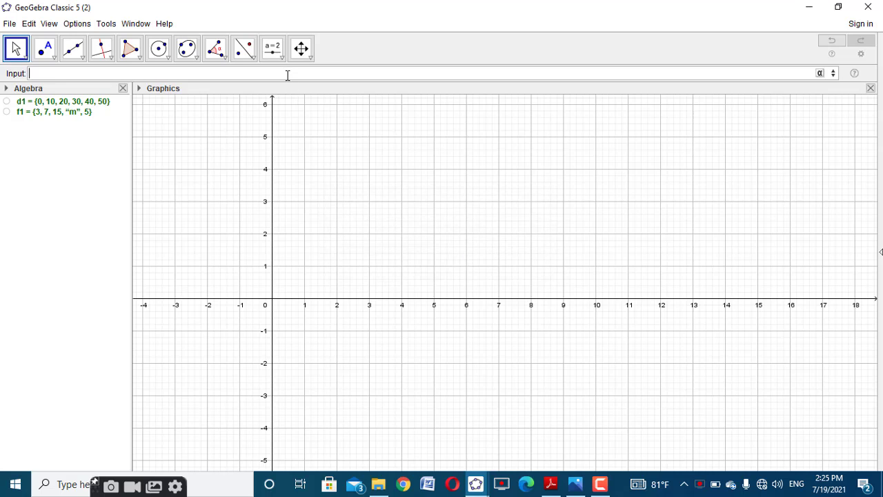
Step: Define the third quartile q3 as 35 and the missing frequency's position p as 4
{"action": "type", "text": "Q3:35"}
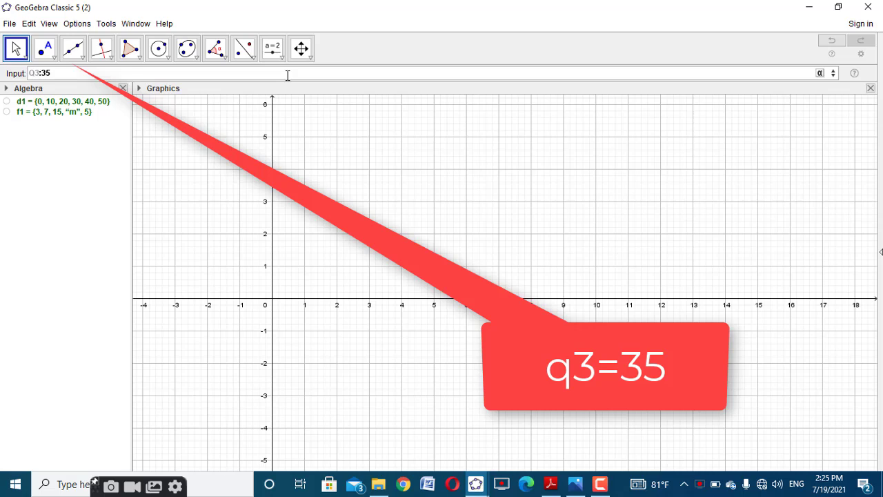
{"action": "type", "text": "q"}
{"action": "key", "text": "Return"}
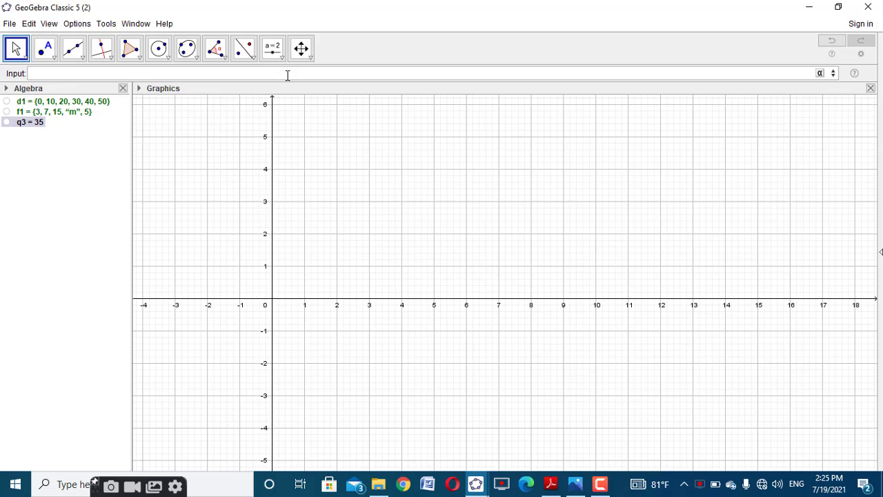
{"action": "type", "text": "p"}
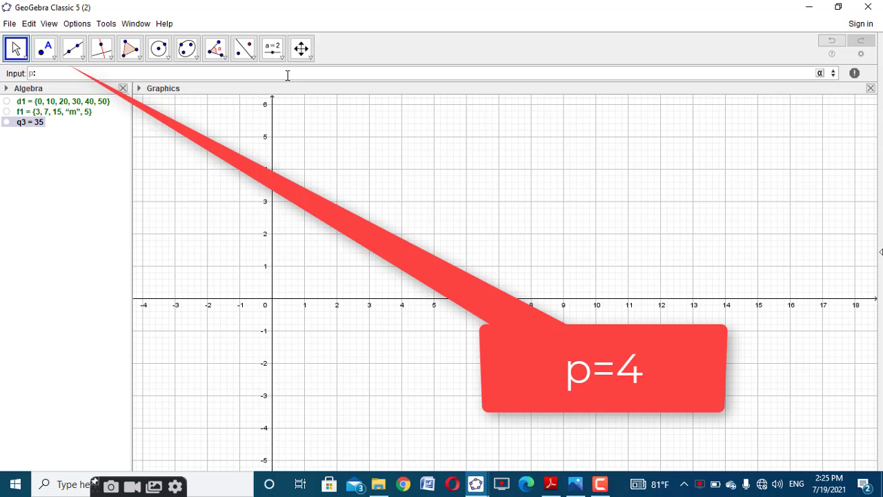
{"action": "type", "text": ":4"}
{"action": "key", "text": "Return"}
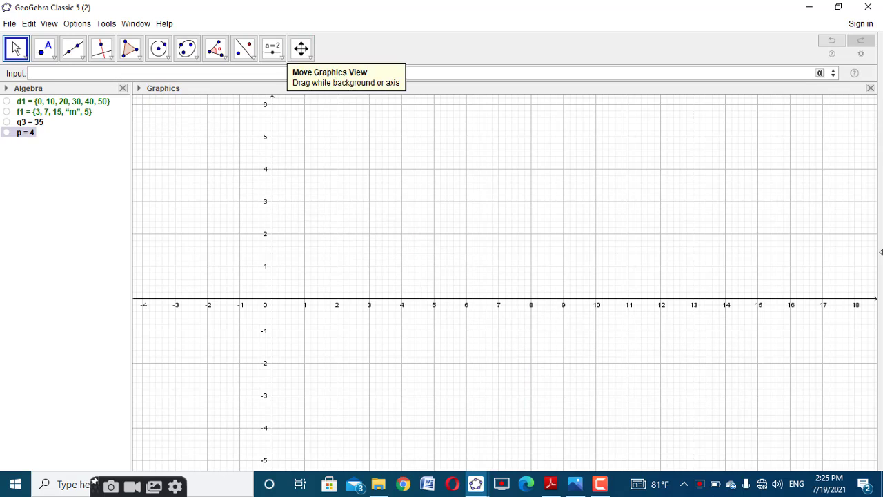
Step: Add an input box with the caption "C.I =" linked to list d1 in the Graphics view
{"action": "left_click", "coordinate": [271, 47]}
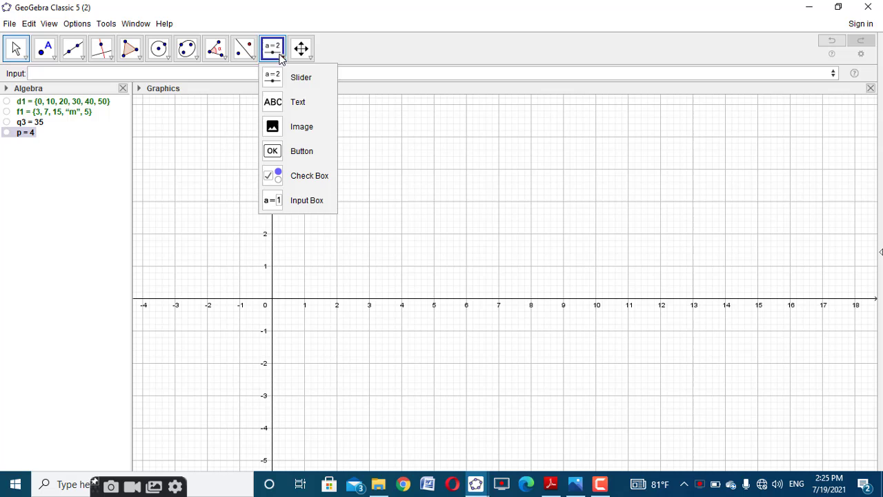
{"action": "left_click", "coordinate": [311, 207]}
{"action": "left_click", "coordinate": [331, 211]}
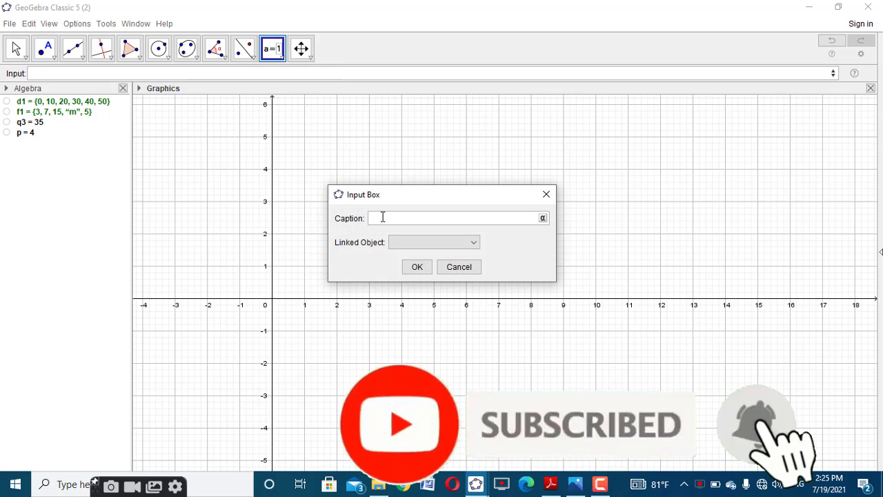
{"action": "type", "text": "C.I ="}
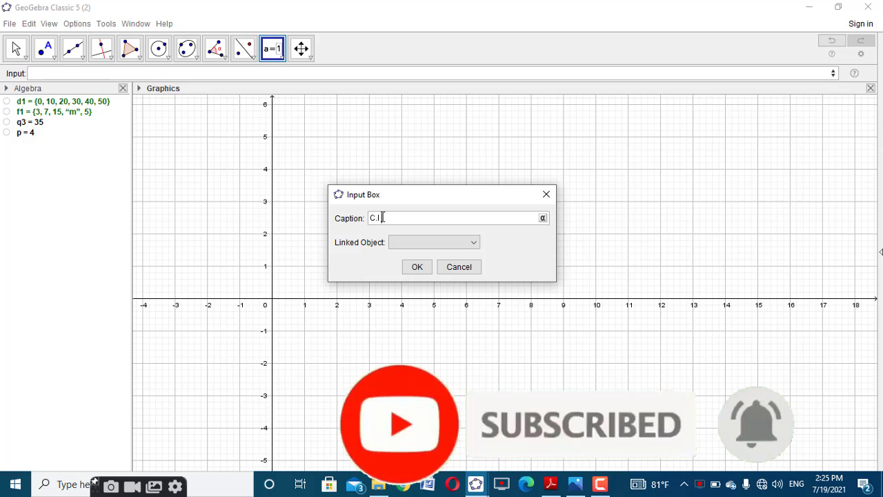
{"action": "left_click", "coordinate": [476, 248]}
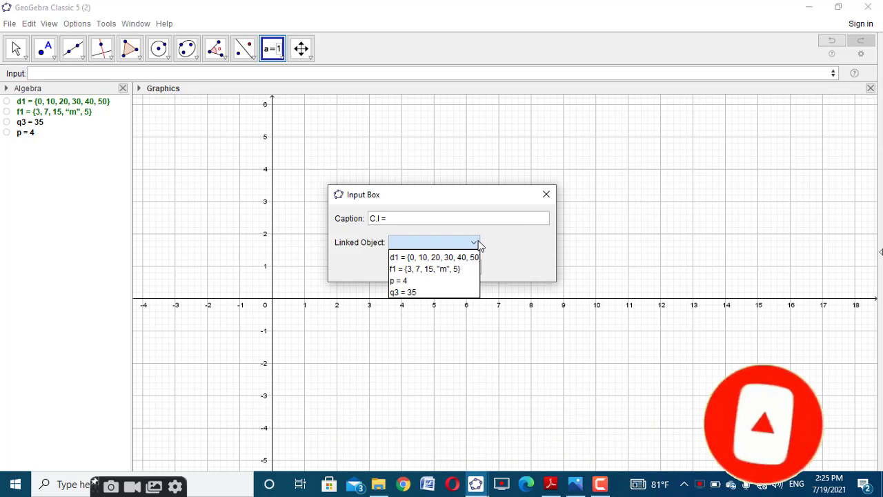
{"action": "left_click", "coordinate": [465, 255]}
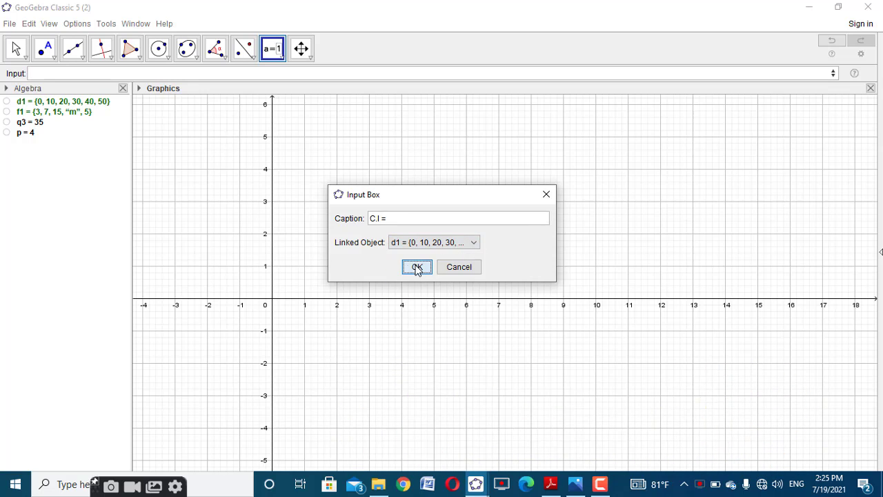
{"action": "left_click", "coordinate": [417, 266]}
Step: Add a second input box with the caption "f =" linked to list f1 in the Graphics view
{"action": "left_click", "coordinate": [416, 270]}
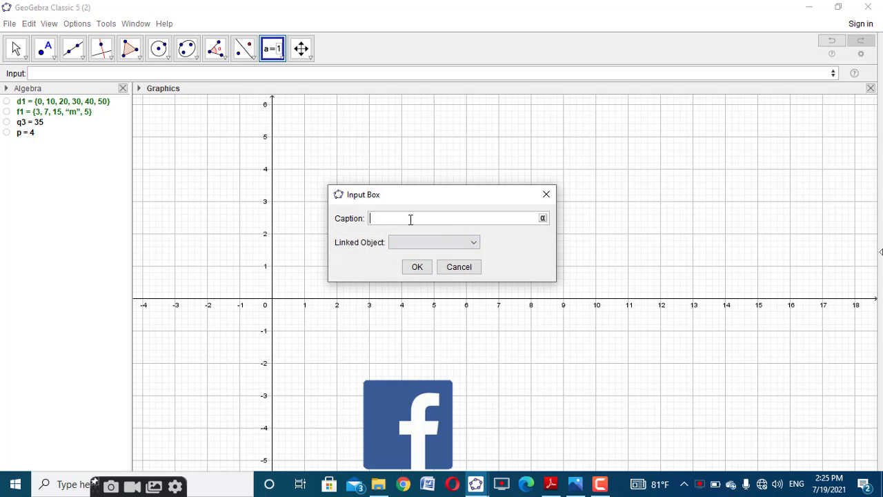
{"action": "type", "text": "f ="}
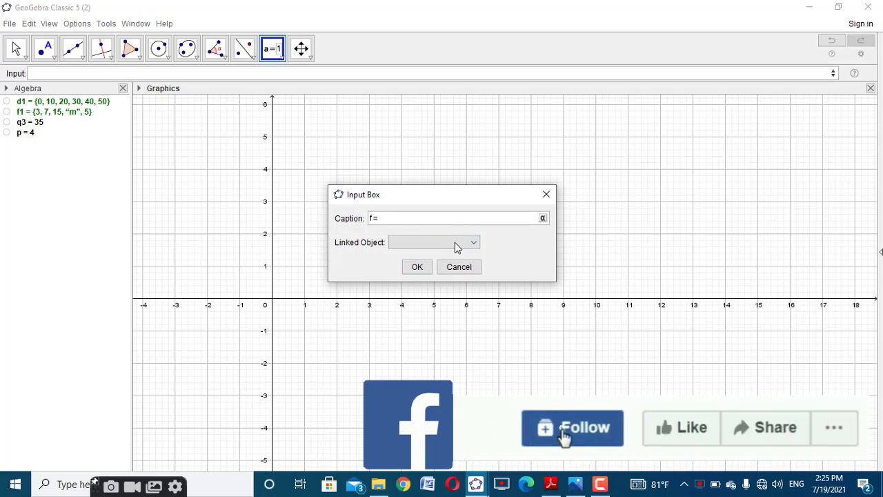
{"action": "left_click", "coordinate": [475, 245]}
{"action": "left_click", "coordinate": [447, 268]}
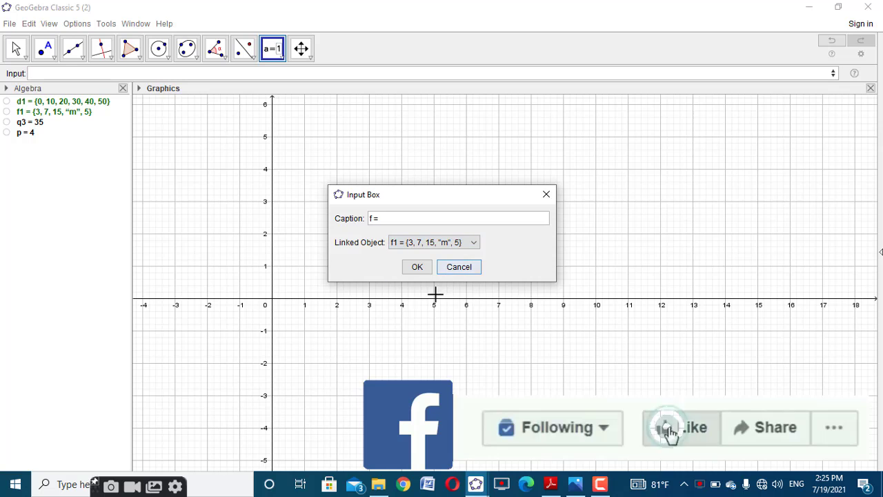
{"action": "left_click", "coordinate": [417, 268]}
Step: Add an input box with the caption "Third Quartile =" linked to q3, below the f input box in the Graphics view
{"action": "left_click", "coordinate": [420, 305]}
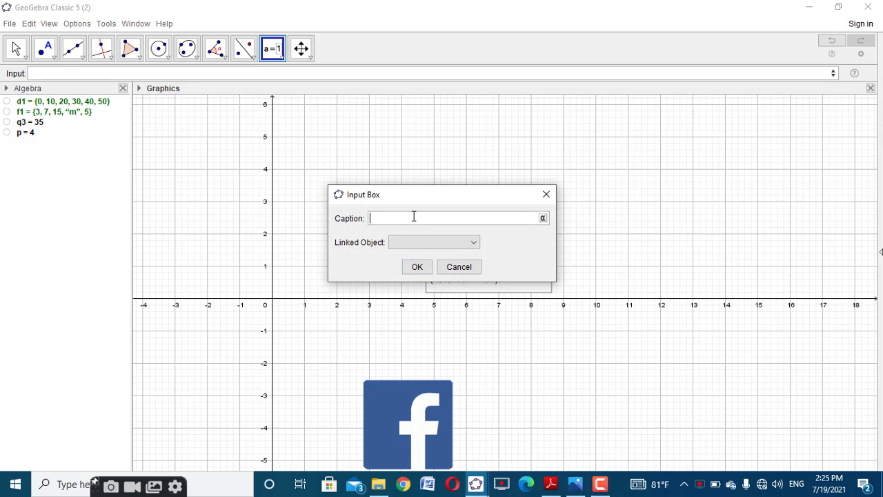
{"action": "type", "text": "Third"}
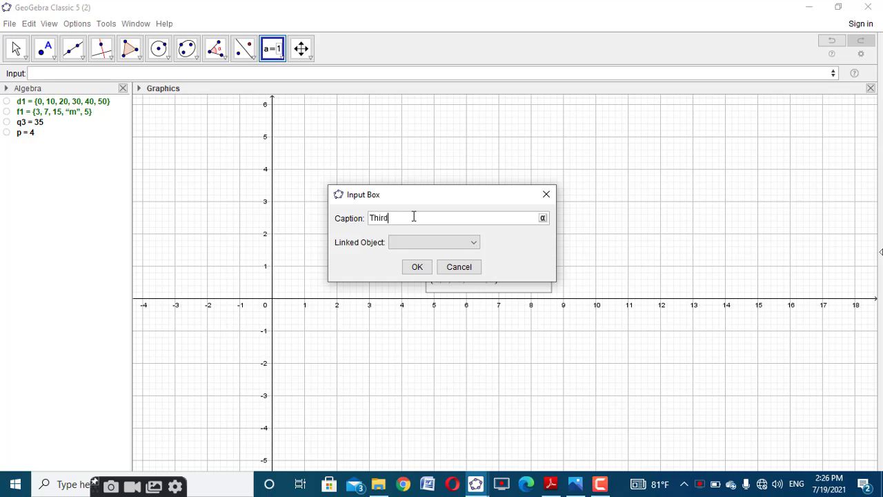
{"action": "type", "text": " Qua"}
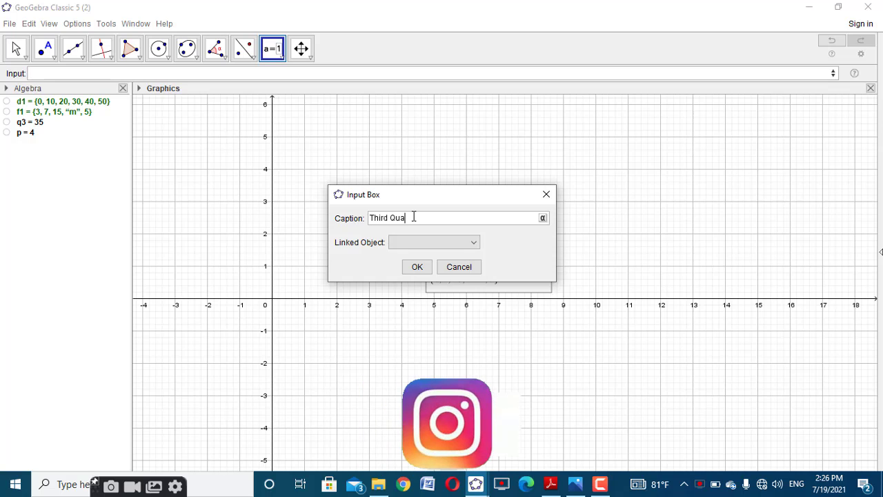
{"action": "type", "text": "rtile ="}
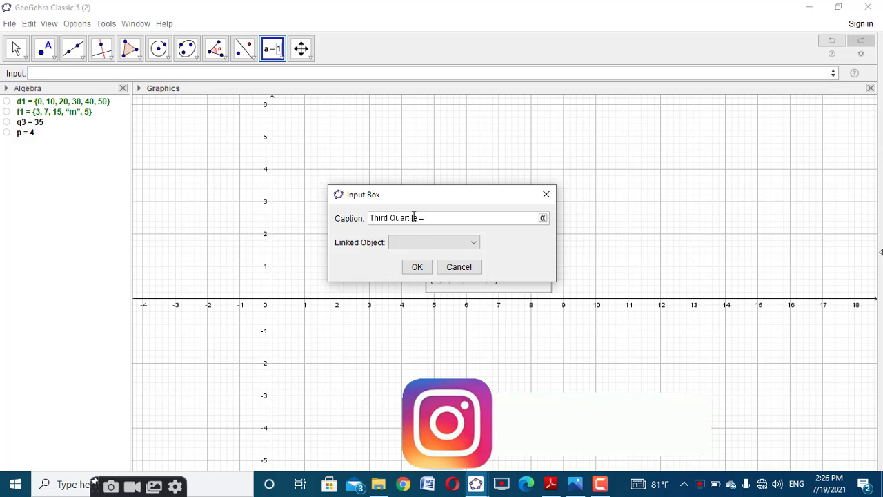
{"action": "left_click", "coordinate": [469, 243]}
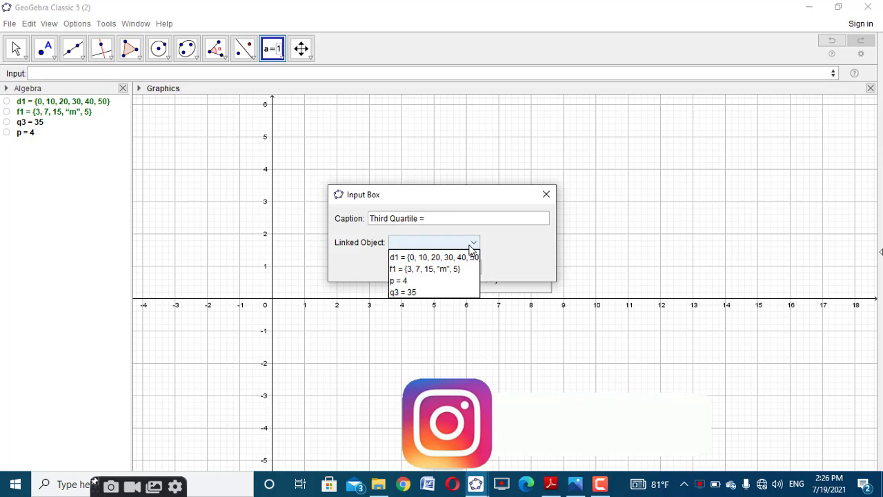
{"action": "left_click", "coordinate": [446, 292]}
{"action": "left_click", "coordinate": [420, 266]}
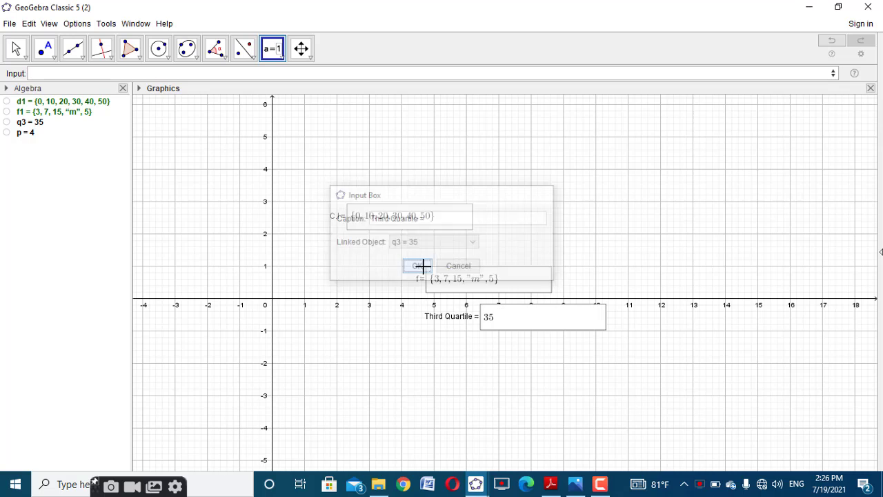
Step: Add an input box with the caption "Position of Missing Frequency =" linked to p, below the Third Quartile box
{"action": "left_click", "coordinate": [464, 333]}
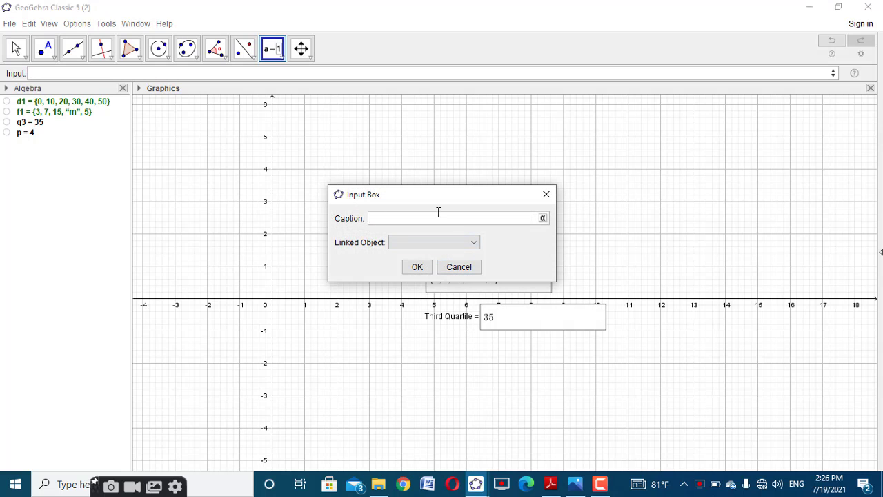
{"action": "type", "text": "P"}
{"action": "type", "text": "o"}
{"action": "type", "text": "d"}
{"action": "type", "text": "cy ="}
{"action": "left_click", "coordinate": [473, 241]}
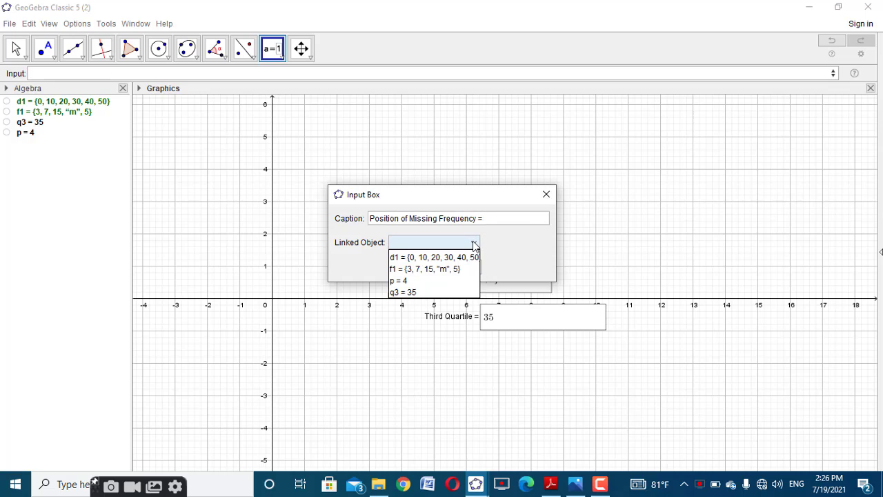
{"action": "left_click", "coordinate": [443, 281]}
{"action": "left_click", "coordinate": [415, 266]}
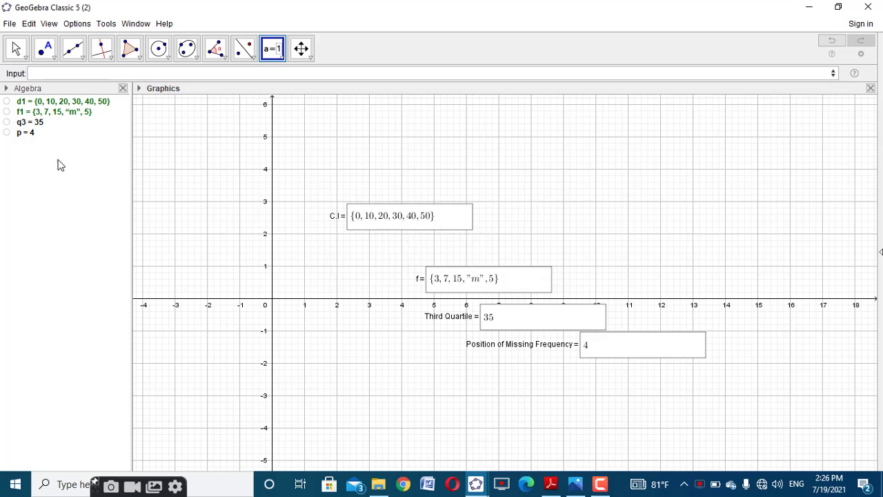
{"action": "left_click", "coordinate": [16, 49]}
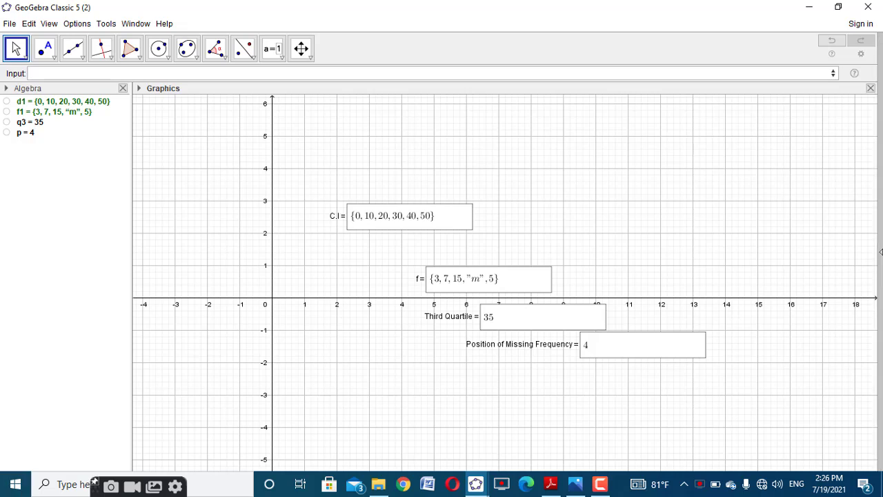
{"action": "right_click", "coordinate": [345, 220]}
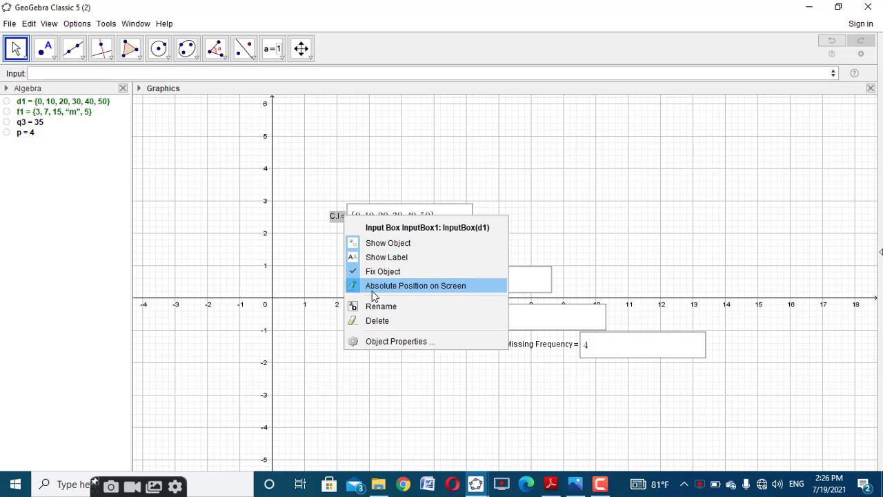
{"action": "left_click", "coordinate": [390, 341]}
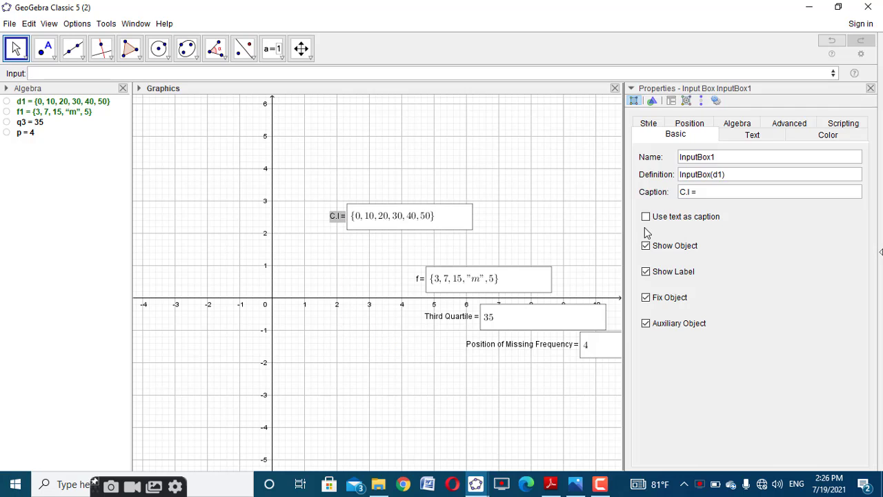
{"action": "left_click", "coordinate": [871, 89]}
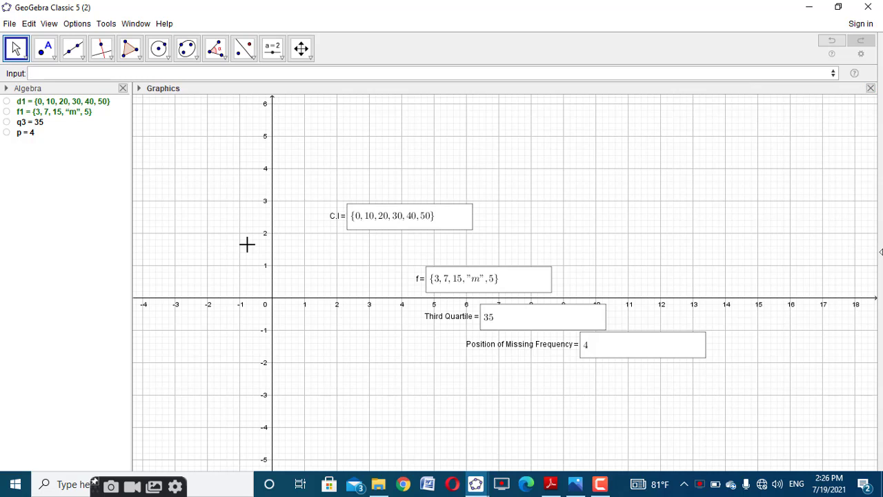
Step: Set the text size of the C.I and f input boxes to Large
{"action": "left_click", "coordinate": [338, 217]}
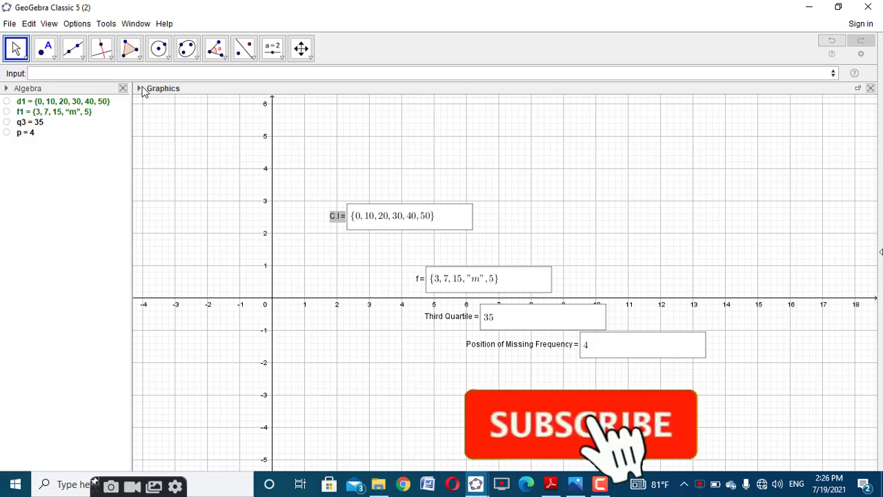
{"action": "left_click", "coordinate": [141, 89]}
{"action": "left_click", "coordinate": [214, 102]}
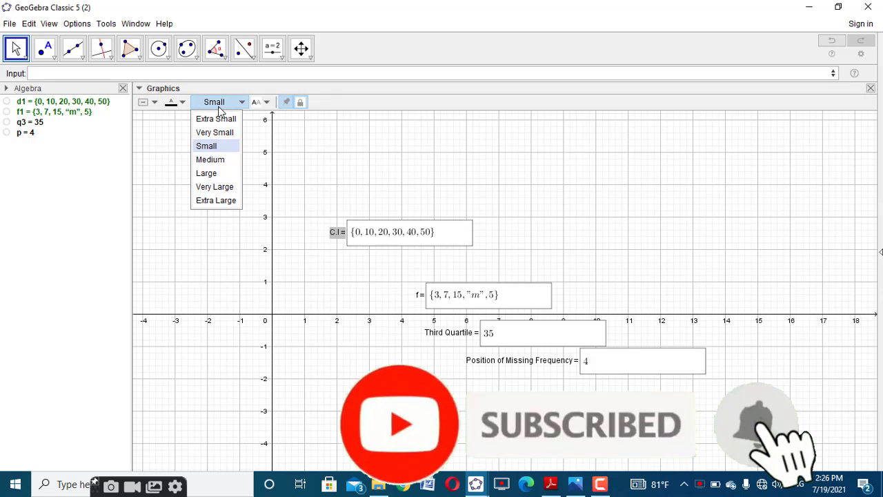
{"action": "left_click", "coordinate": [207, 173]}
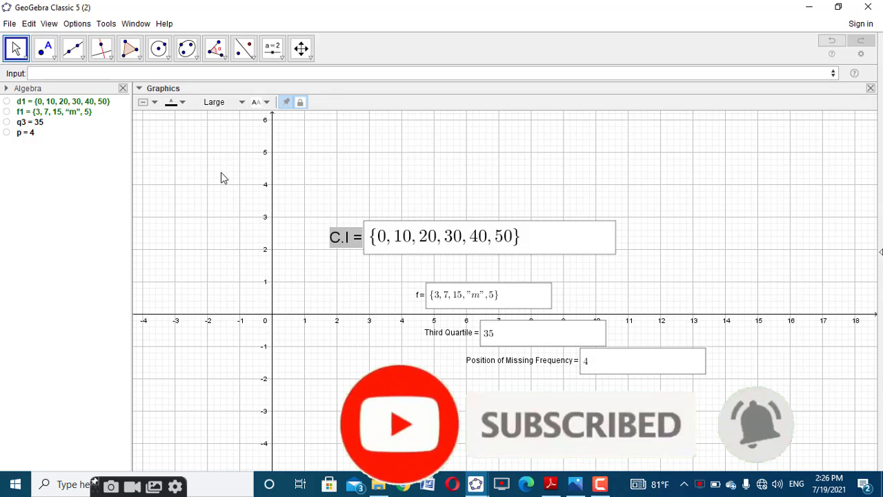
{"action": "key", "text": "Escape"}
{"action": "left_click", "coordinate": [415, 295]}
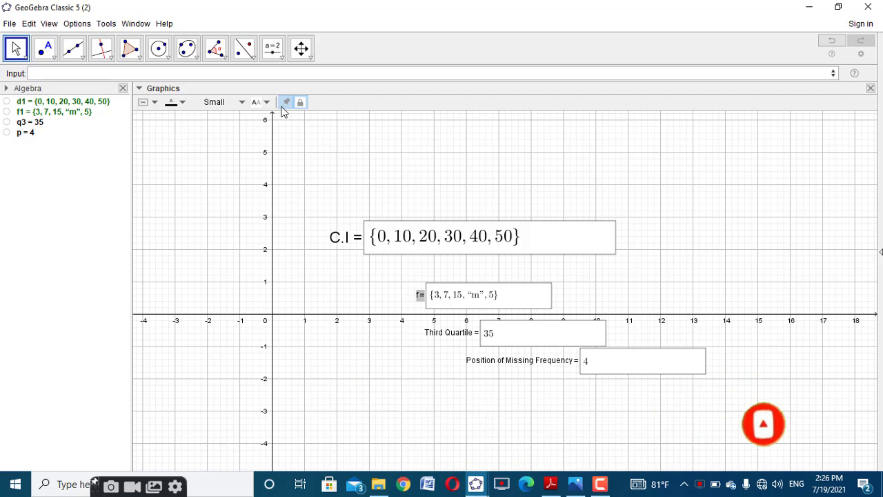
{"action": "left_click", "coordinate": [235, 103]}
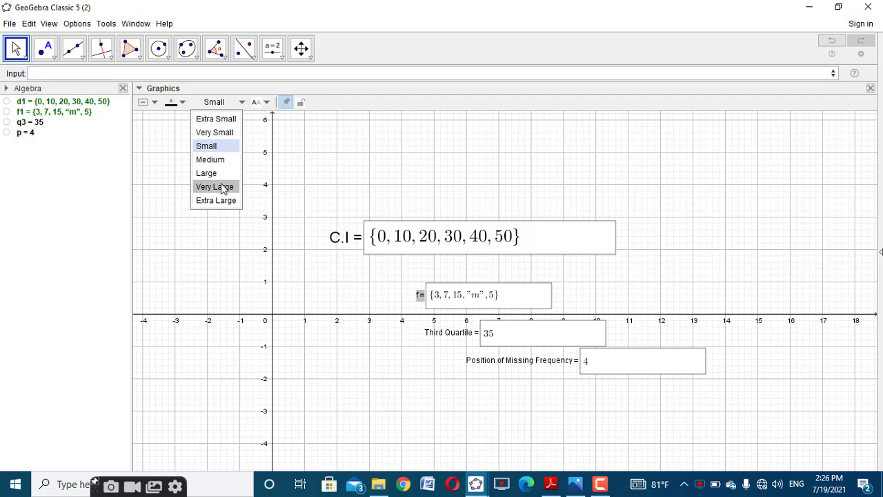
{"action": "left_click", "coordinate": [207, 173]}
Step: Set the text size of the Third Quartile and Position of Missing Frequency input boxes to Large
{"action": "left_click", "coordinate": [450, 333]}
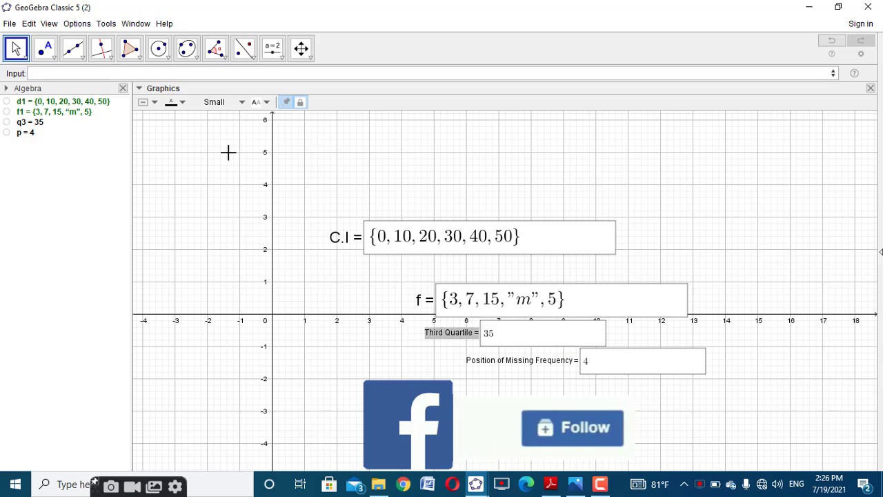
{"action": "left_click", "coordinate": [227, 103]}
{"action": "left_click", "coordinate": [228, 173]}
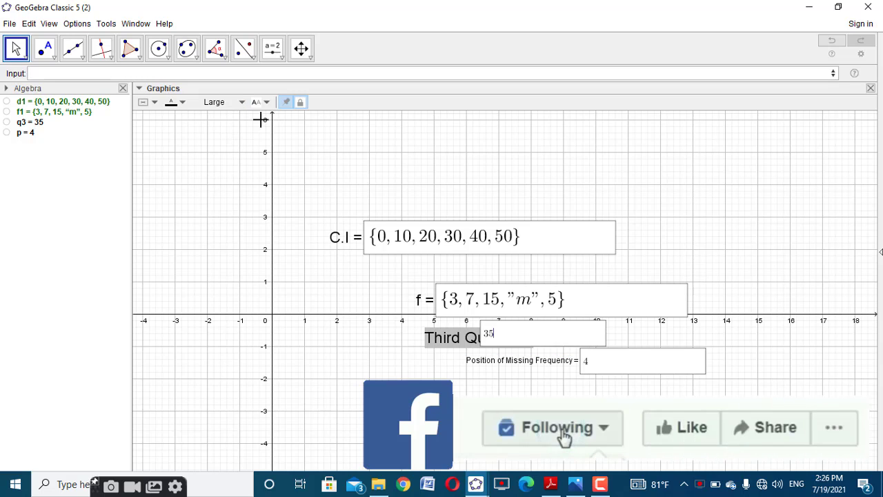
{"action": "left_click", "coordinate": [487, 362]}
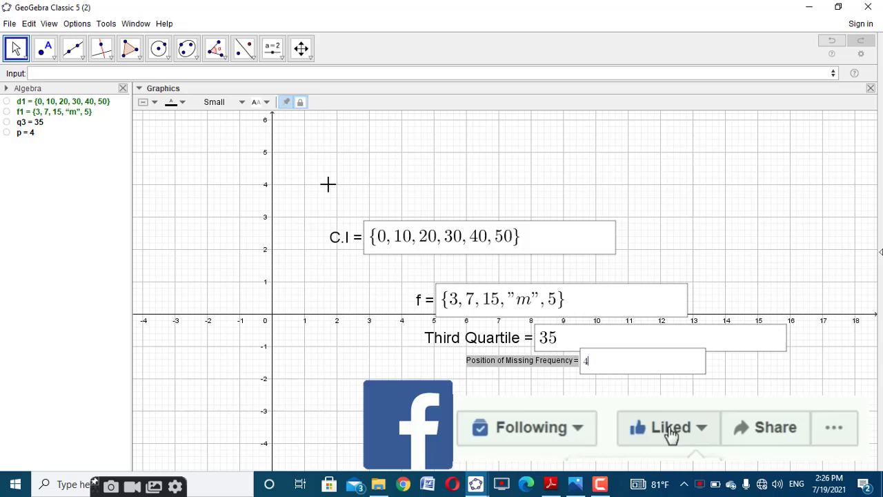
{"action": "left_click", "coordinate": [218, 107]}
{"action": "left_click", "coordinate": [216, 173]}
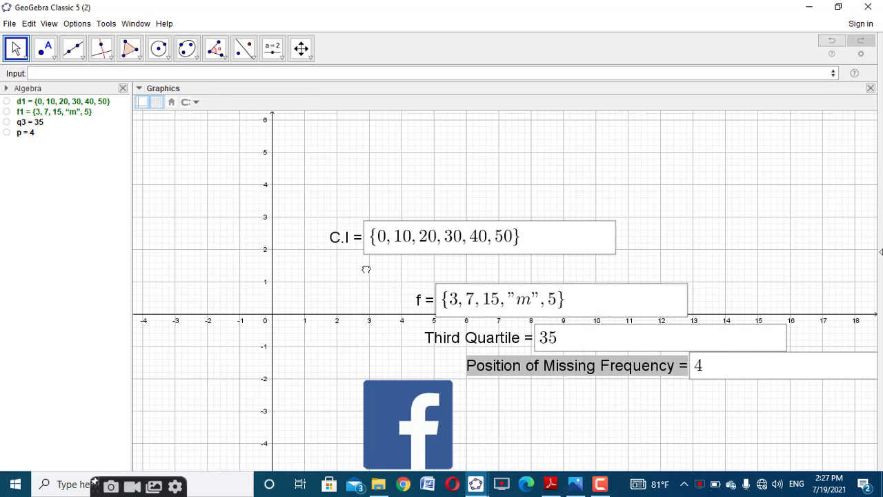
Step: Unfix the C.I and f input boxes and place them side by side along the upper edge of the Graphics view
{"action": "left_click", "coordinate": [336, 238]}
{"action": "right_click", "coordinate": [340, 247]}
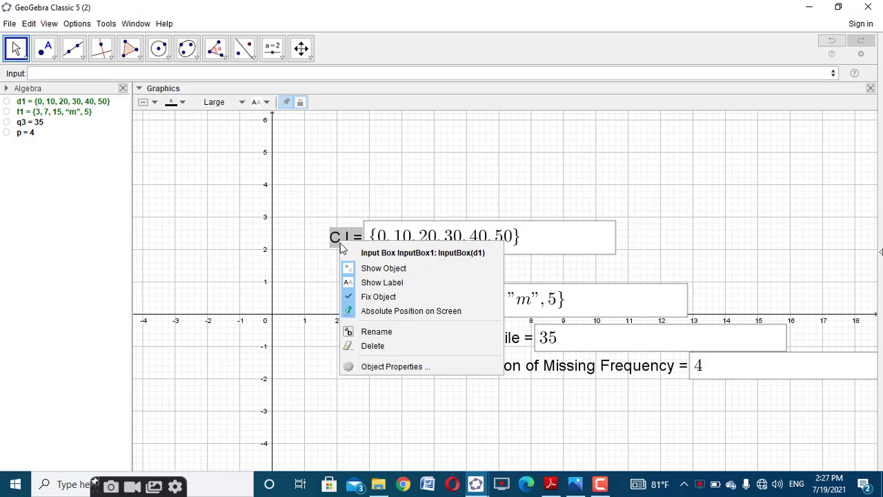
{"action": "left_click", "coordinate": [378, 296]}
{"action": "left_click_drag", "start_coordinate": [341, 248], "coordinate": [166, 136]}
{"action": "right_click", "coordinate": [435, 302]}
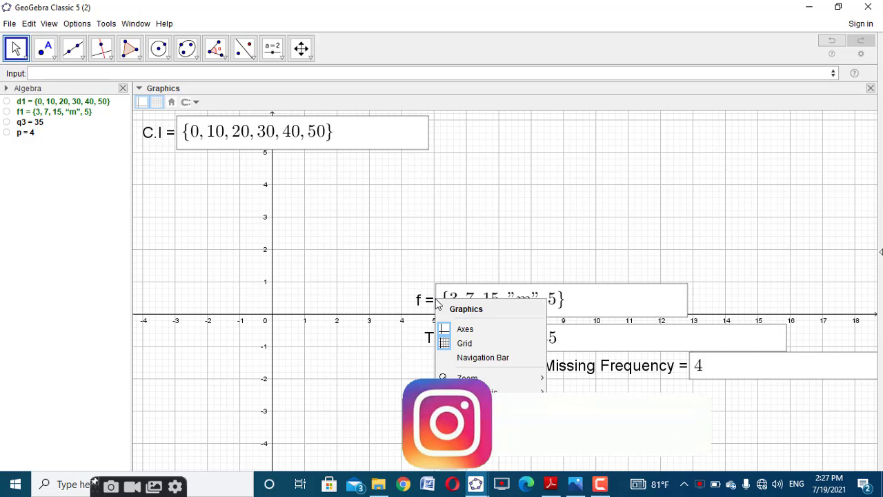
{"action": "right_click", "coordinate": [420, 299]}
{"action": "left_click", "coordinate": [455, 355]}
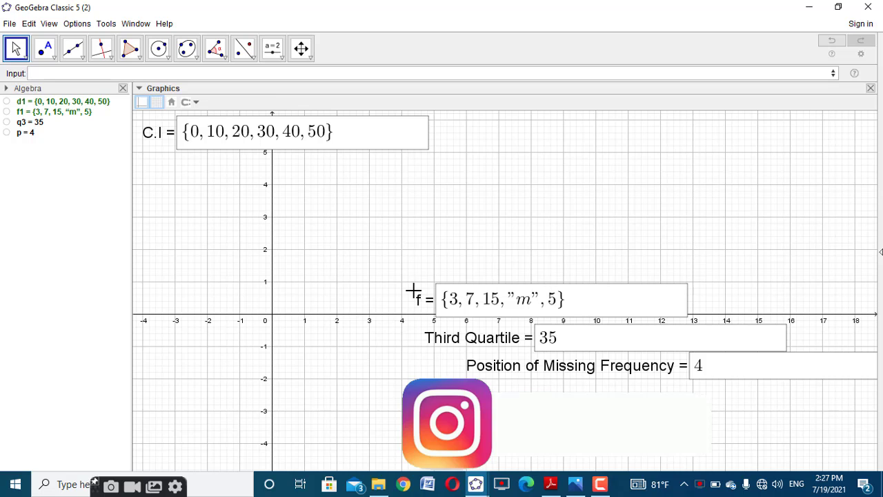
{"action": "left_click_drag", "start_coordinate": [428, 301], "coordinate": [453, 141]}
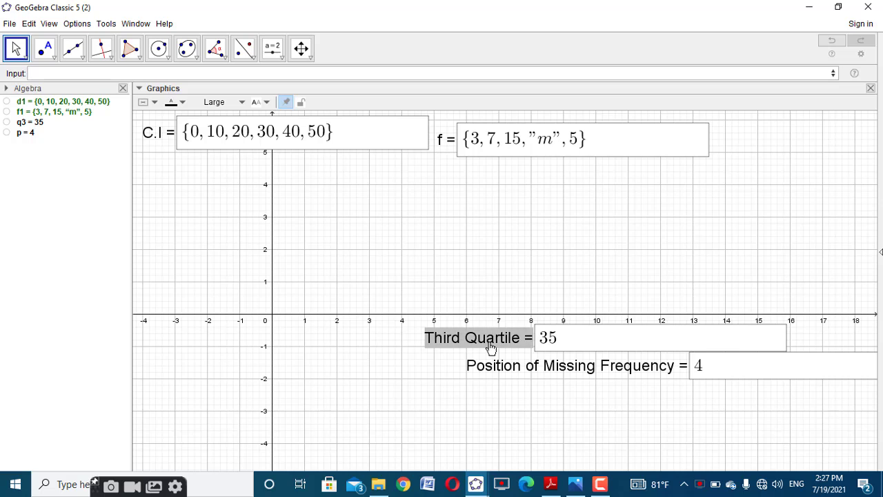
Step: Unfix the Third Quartile and Position of Missing Frequency input boxes and stack them below the f box with their fields aligned
{"action": "left_click_drag", "start_coordinate": [490, 347], "coordinate": [570, 178]}
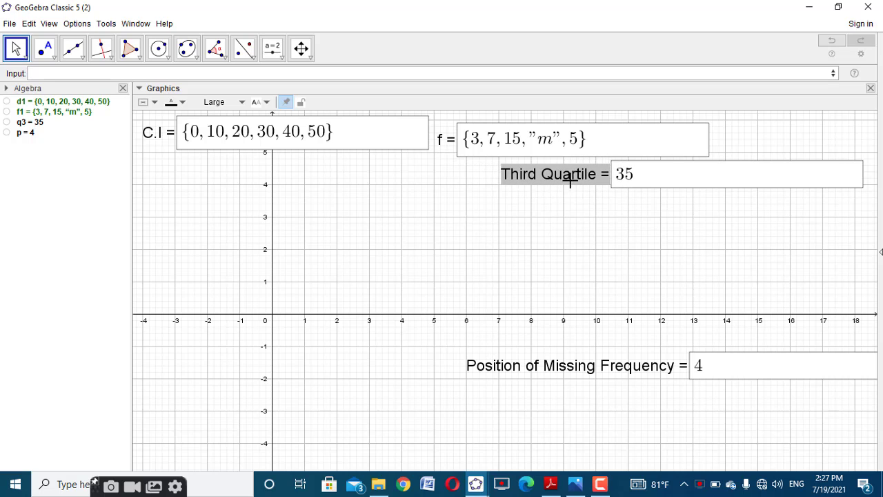
{"action": "left_click_drag", "start_coordinate": [623, 366], "coordinate": [542, 213]}
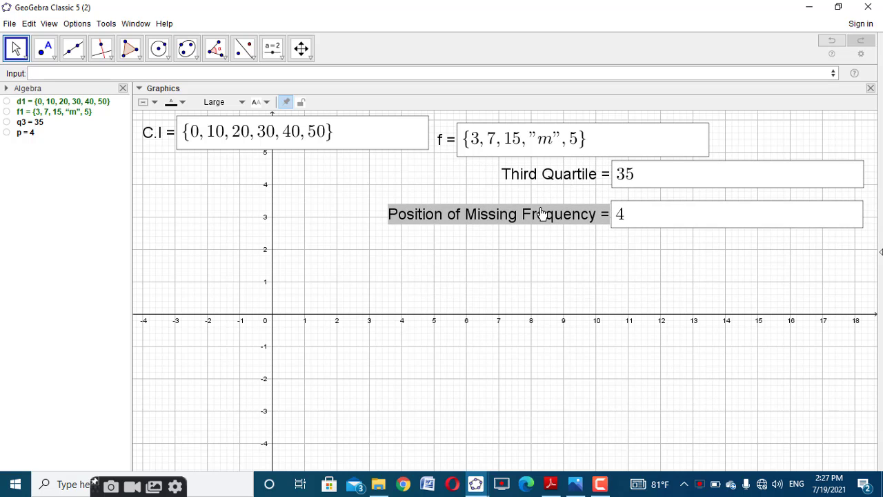
Step: Set the input box length of the Position of Missing Frequency box to 2
{"action": "right_click", "coordinate": [542, 214]}
{"action": "left_click", "coordinate": [575, 334]}
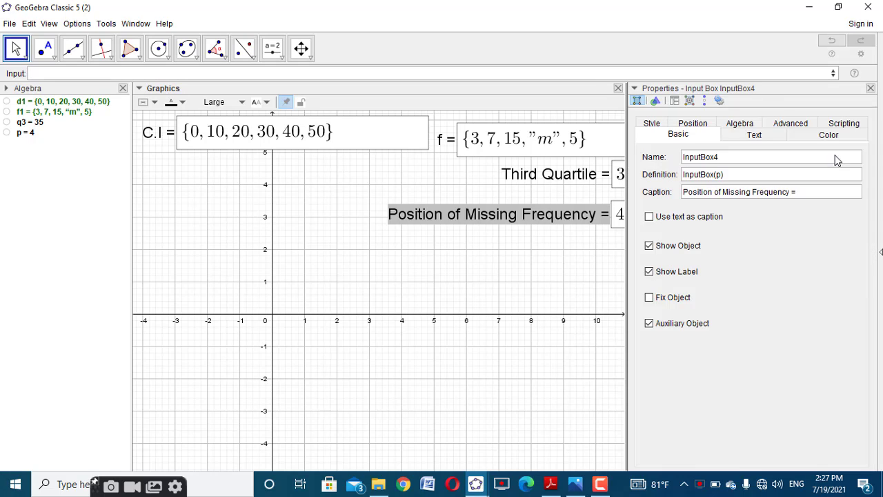
{"action": "left_click", "coordinate": [659, 124]}
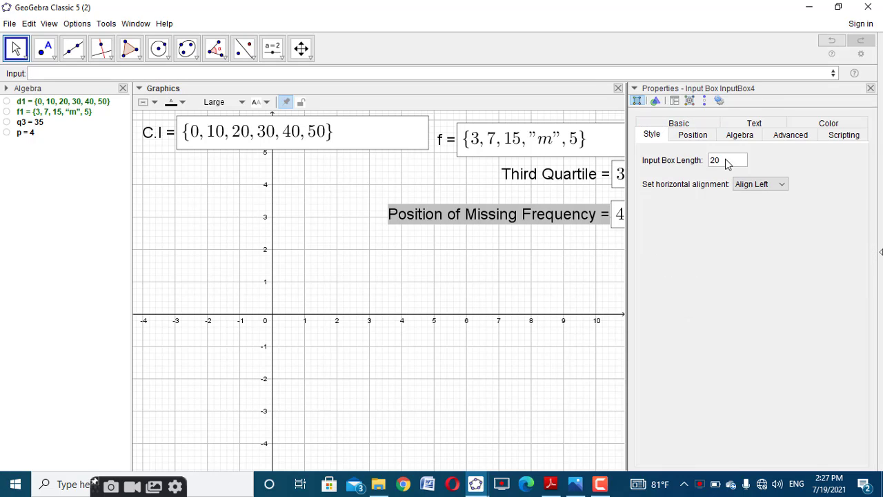
{"action": "double_click", "coordinate": [715, 160]}
{"action": "type", "text": "3"}
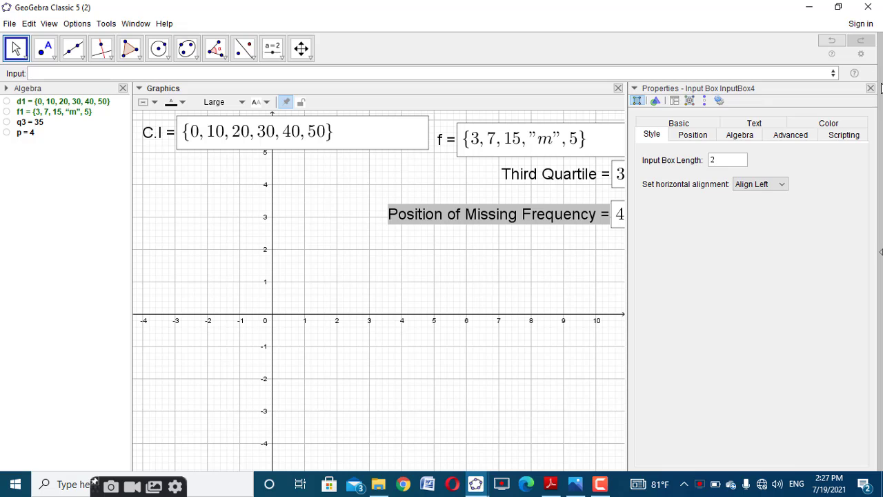
{"action": "left_click", "coordinate": [870, 89]}
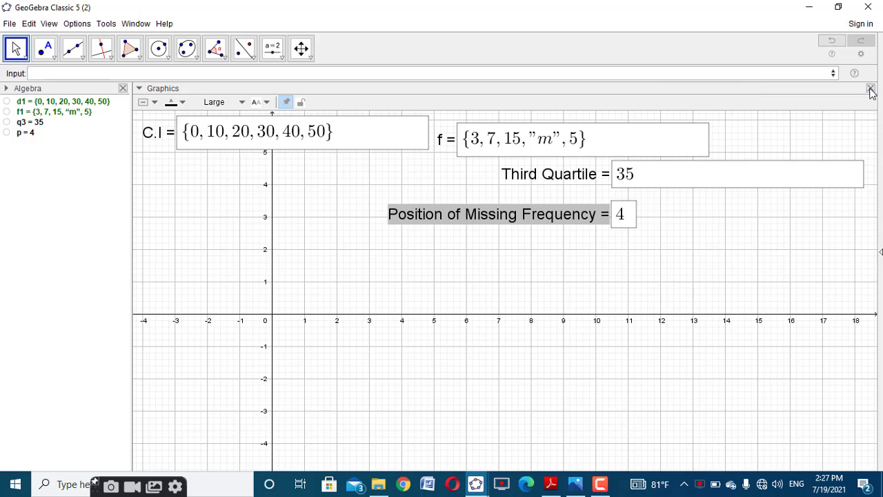
Step: Set the input box length of the Third Quartile box to 4
{"action": "right_click", "coordinate": [601, 177]}
{"action": "left_click", "coordinate": [645, 297]}
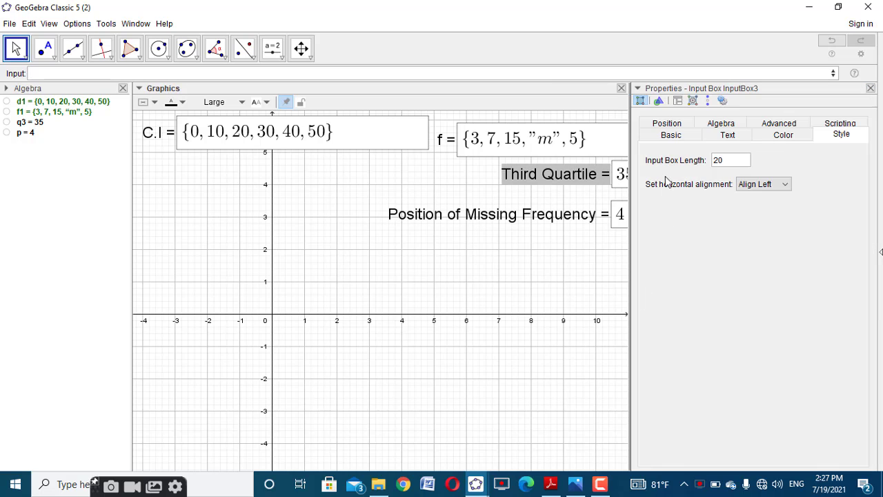
{"action": "left_click_drag", "start_coordinate": [723, 166], "coordinate": [708, 164]}
{"action": "type", "text": "4"}
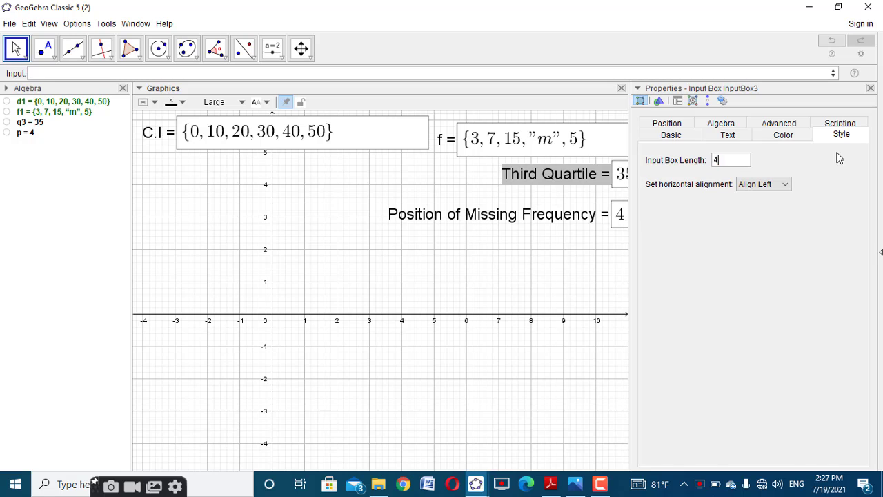
{"action": "left_click", "coordinate": [870, 88]}
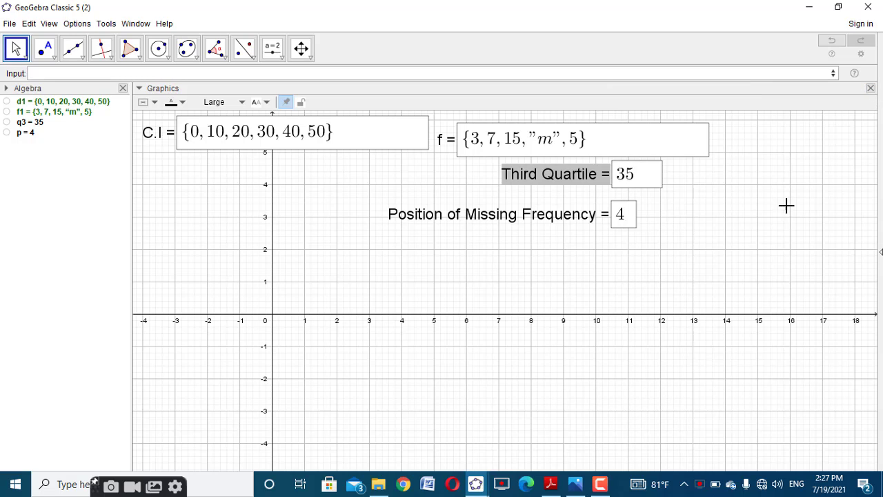
Step: Turn off the Symbolic option for both the f and C.I input boxes
{"action": "left_click", "coordinate": [469, 135]}
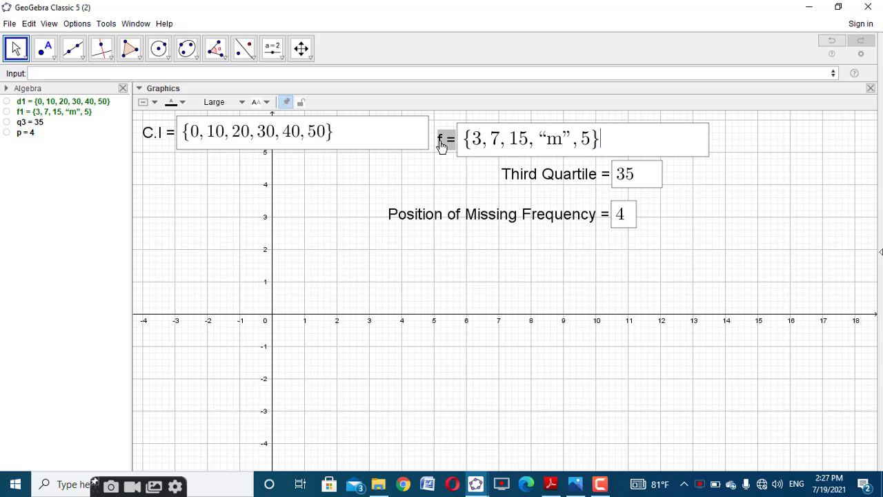
{"action": "right_click", "coordinate": [441, 144]}
{"action": "left_click", "coordinate": [597, 288]}
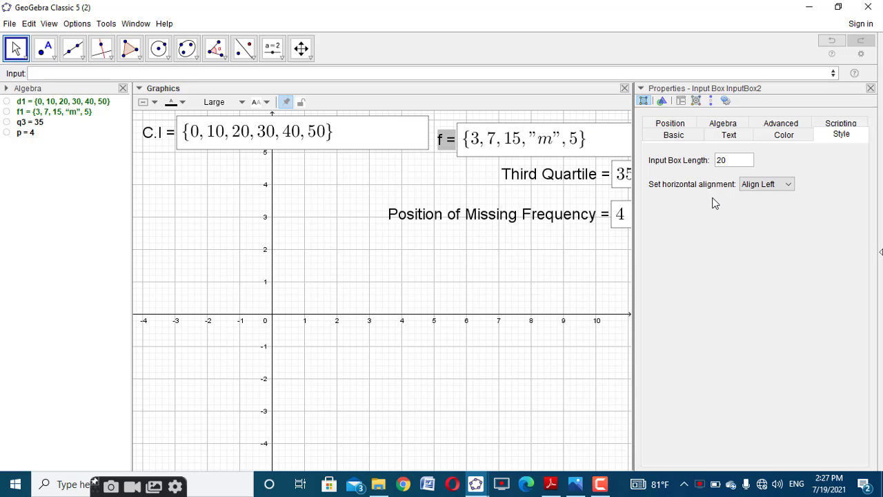
{"action": "double_click", "coordinate": [731, 167]}
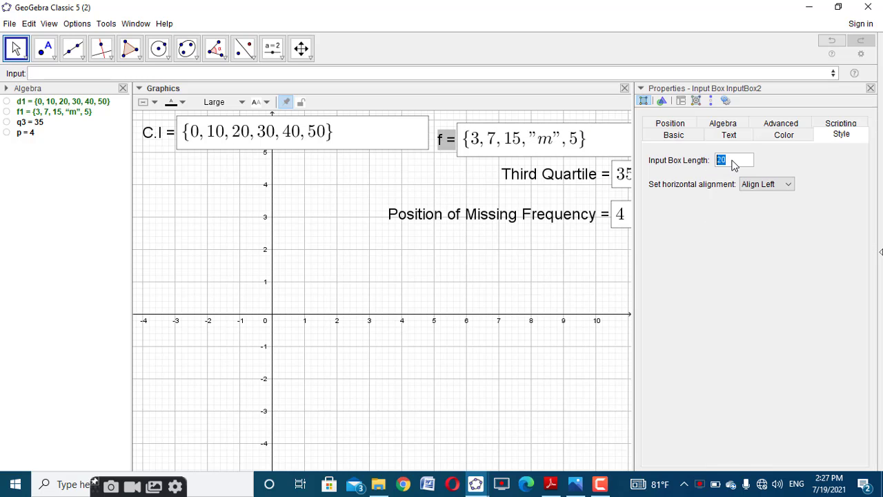
{"action": "left_click", "coordinate": [734, 165]}
{"action": "left_click", "coordinate": [717, 127]}
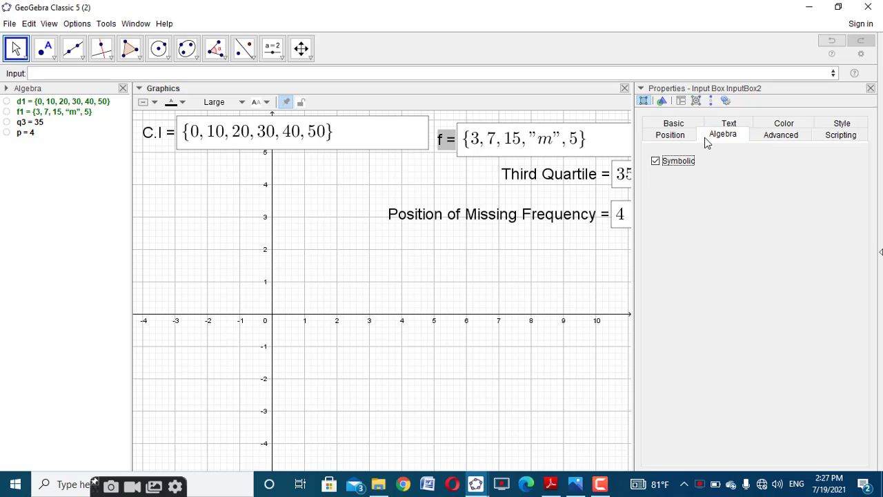
{"action": "left_click", "coordinate": [656, 161]}
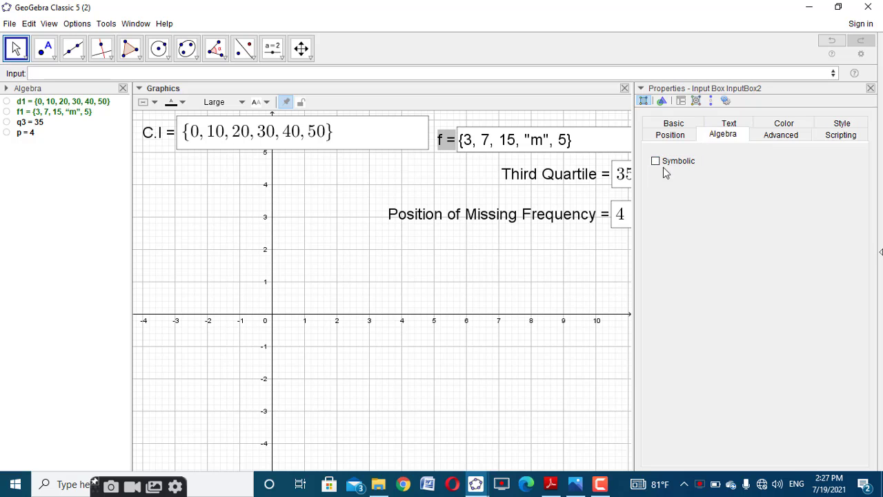
{"action": "left_click", "coordinate": [297, 141]}
{"action": "left_click", "coordinate": [654, 160]}
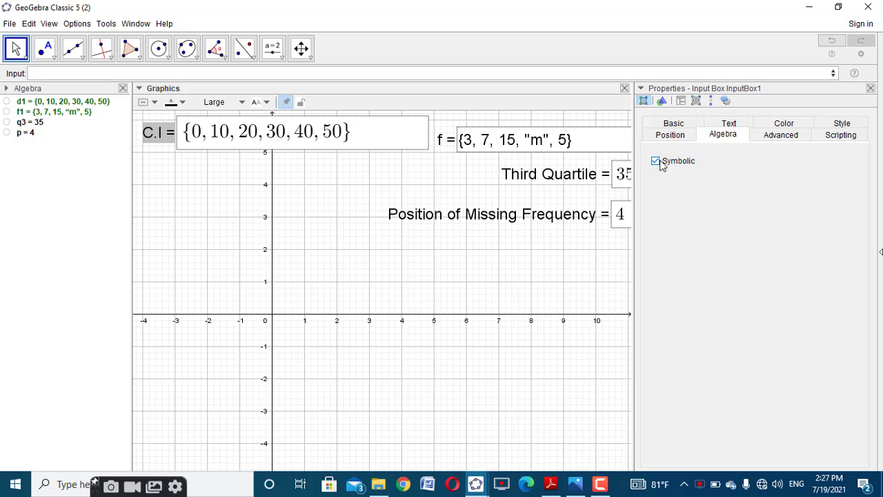
{"action": "left_click", "coordinate": [870, 89]}
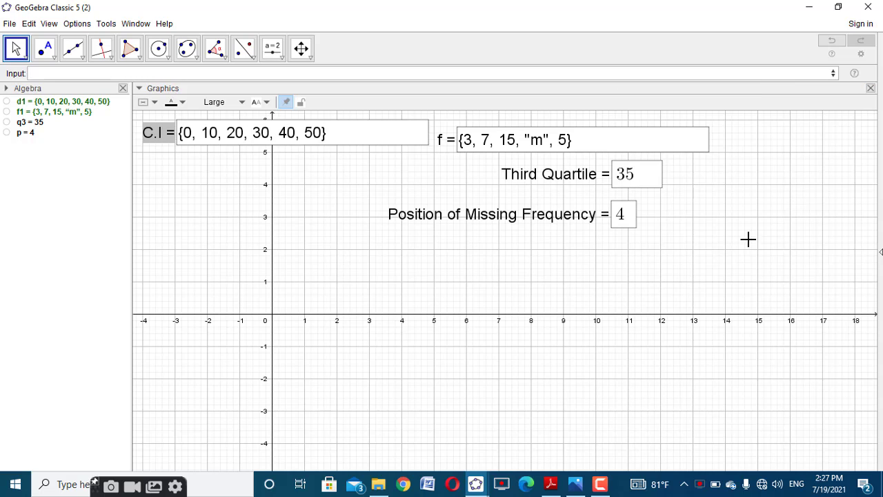
Step: Place the Third Quartile box beside the f box with the Position of Missing Frequency box beneath it, and narrow the Algebra view
{"action": "left_click_drag", "start_coordinate": [588, 178], "coordinate": [806, 139]}
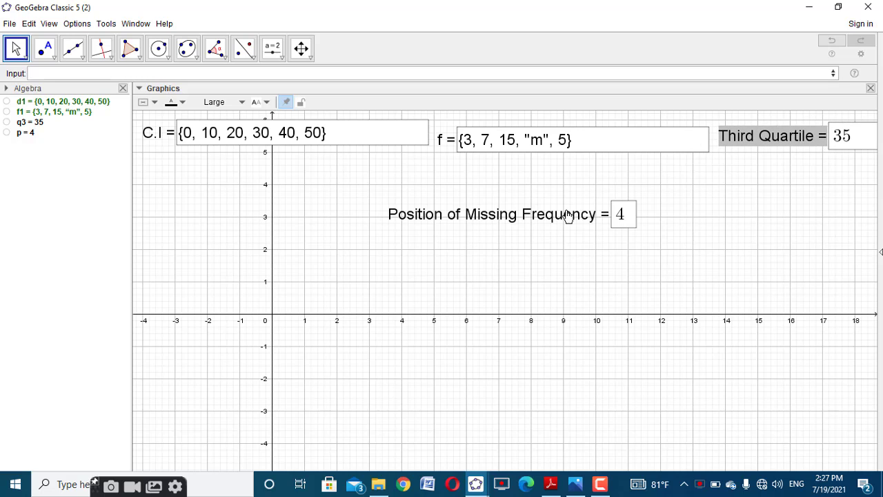
{"action": "left_click_drag", "start_coordinate": [566, 217], "coordinate": [760, 178]}
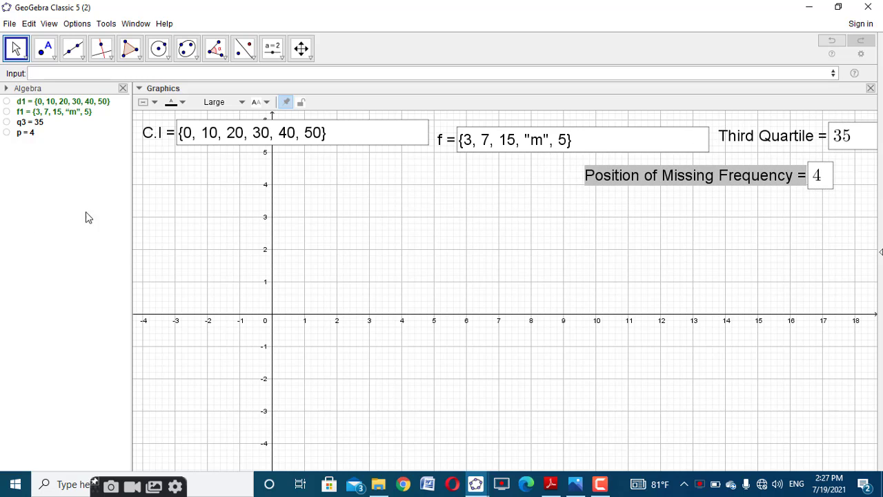
{"action": "left_click_drag", "start_coordinate": [131, 217], "coordinate": [71, 234]}
{"action": "left_click", "coordinate": [289, 291]}
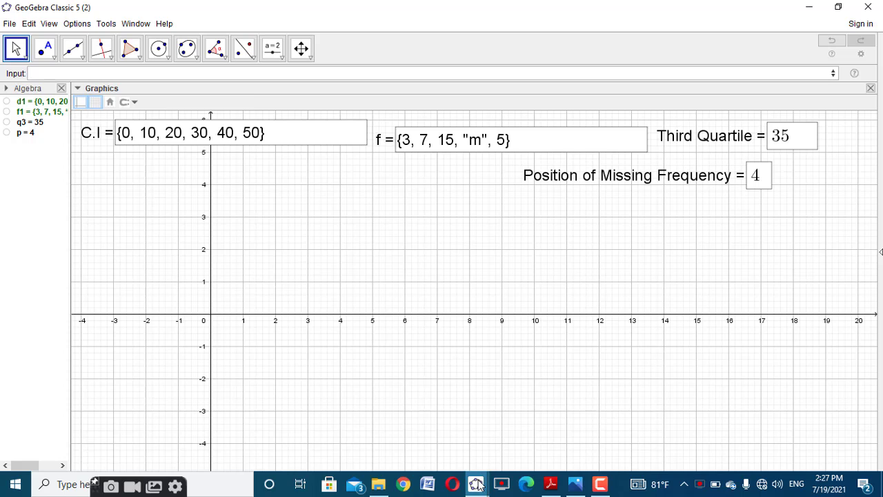
Step: Switch to the final q1 missing frequency of q3.ggb window and copy the full content of its question text
{"action": "mouse_move", "coordinate": [476, 483]}
{"action": "left_click", "coordinate": [420, 428]}
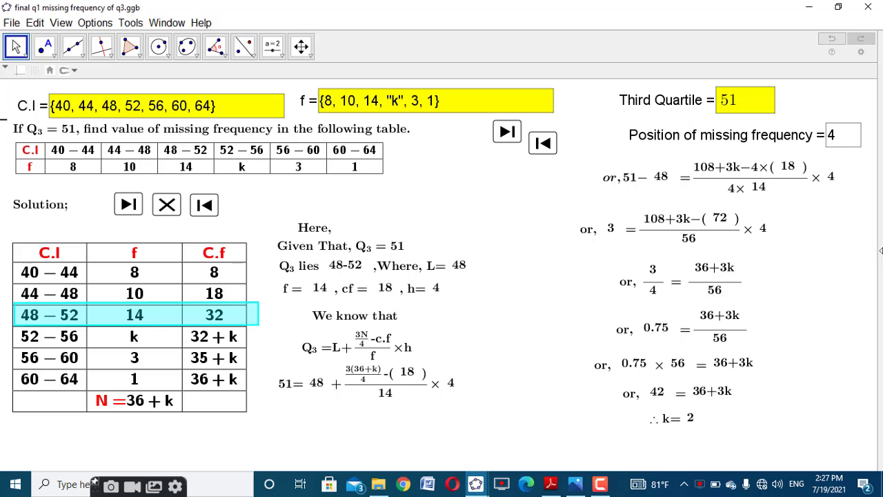
{"action": "left_click", "coordinate": [136, 133]}
{"action": "right_click", "coordinate": [137, 133]}
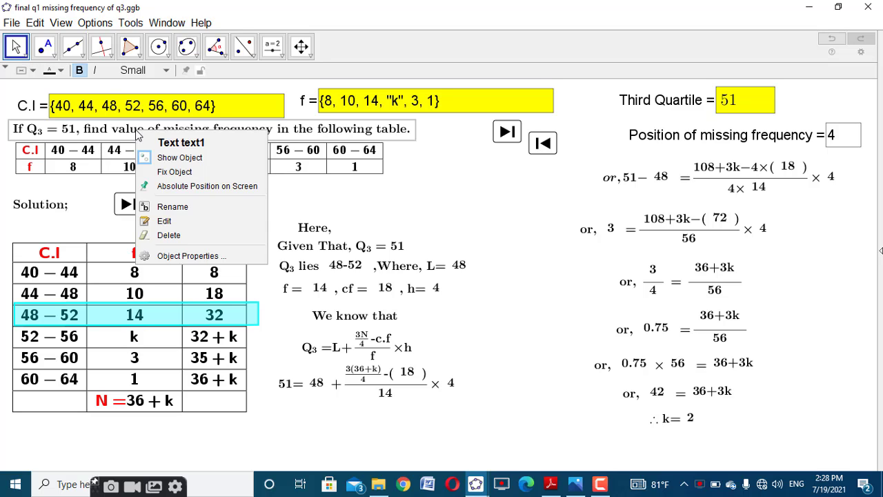
{"action": "left_click", "coordinate": [169, 220]}
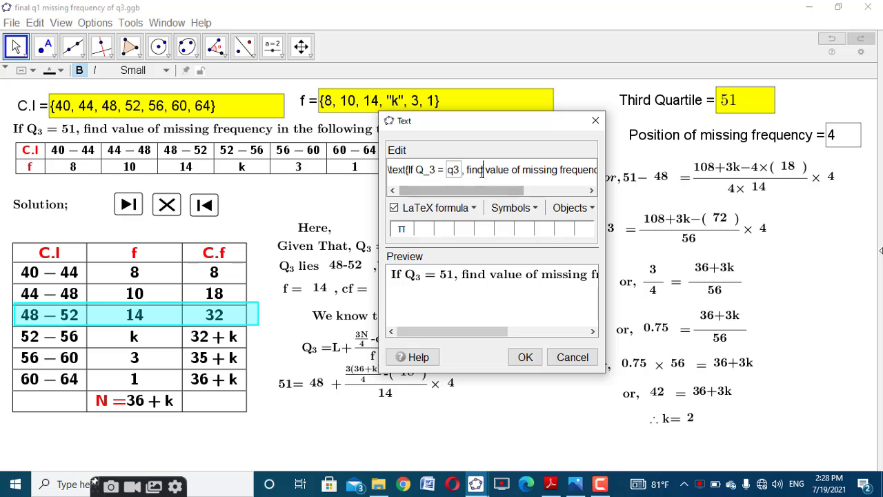
{"action": "key", "text": "ctrl+a"}
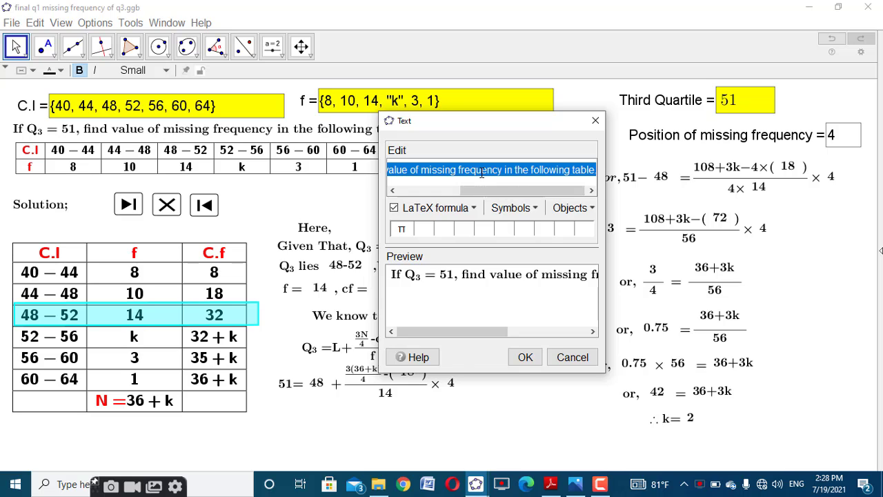
{"action": "left_click", "coordinate": [521, 357]}
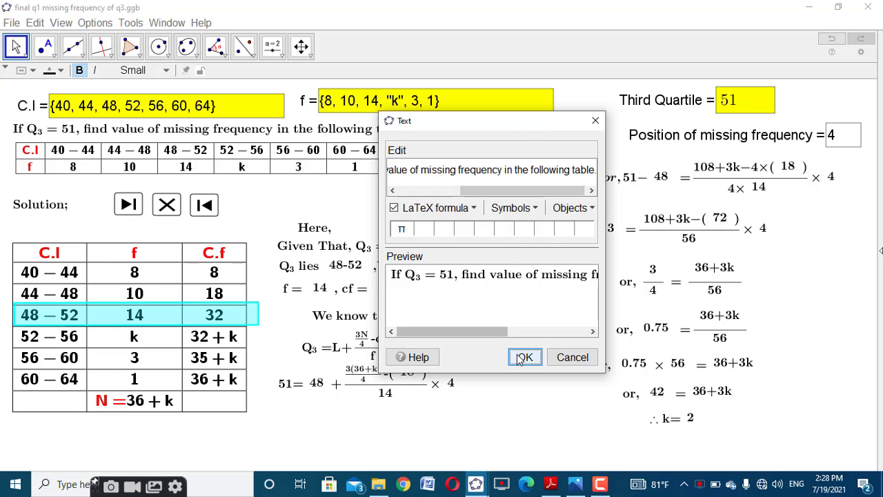
Step: Return to the new worksheet and create a LaTeX text from the copied question sentence, inserting the q3 object between "Q_3 =" and the comma
{"action": "mouse_move", "coordinate": [476, 484]}
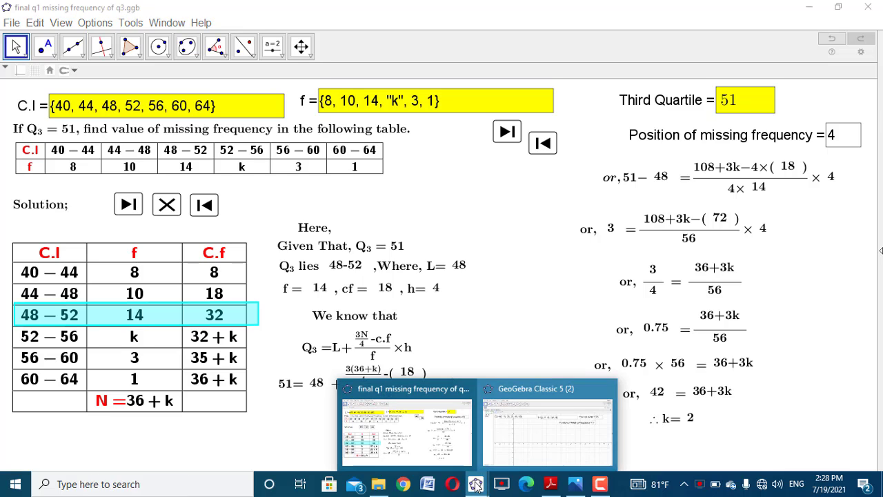
{"action": "left_click", "coordinate": [557, 429]}
{"action": "left_click", "coordinate": [276, 56]}
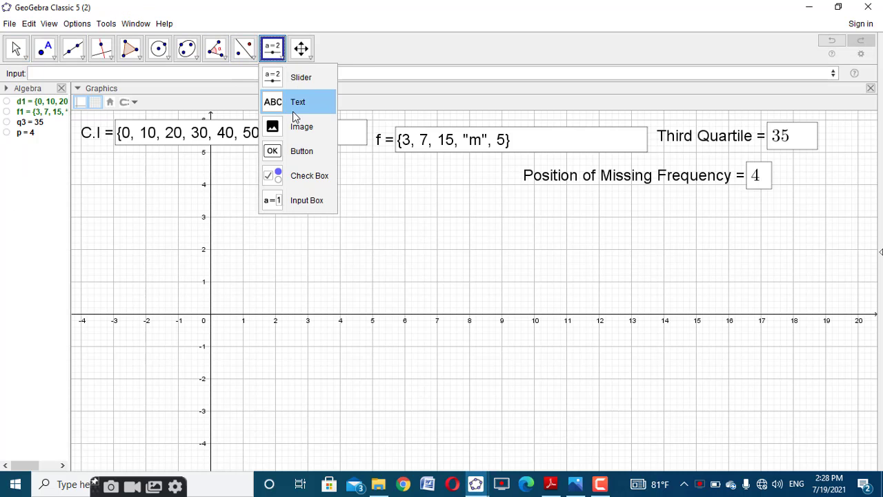
{"action": "left_click", "coordinate": [293, 102]}
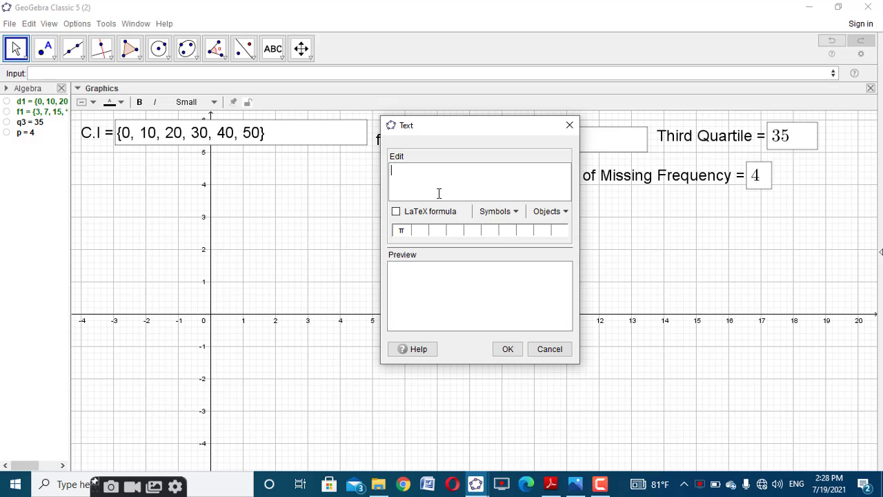
{"action": "type", "text": "If Q_3 = , find value of missing frequency in the following table."}
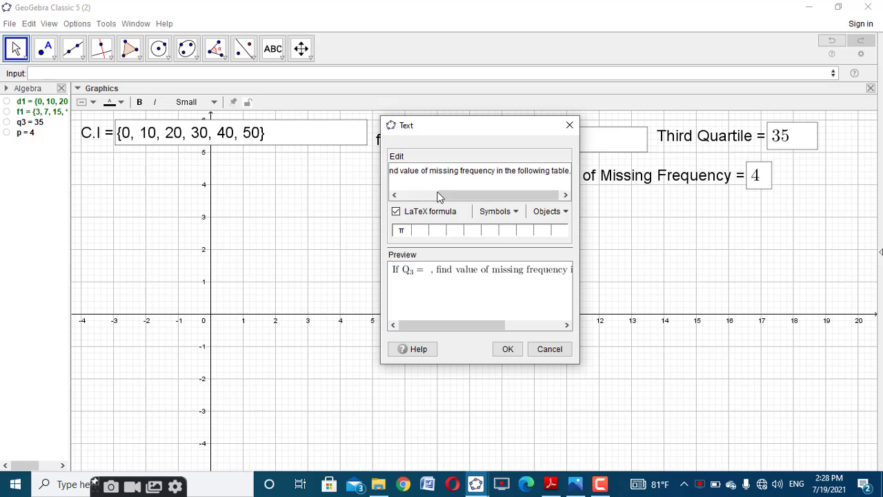
{"action": "left_click_drag", "start_coordinate": [479, 197], "coordinate": [371, 202]}
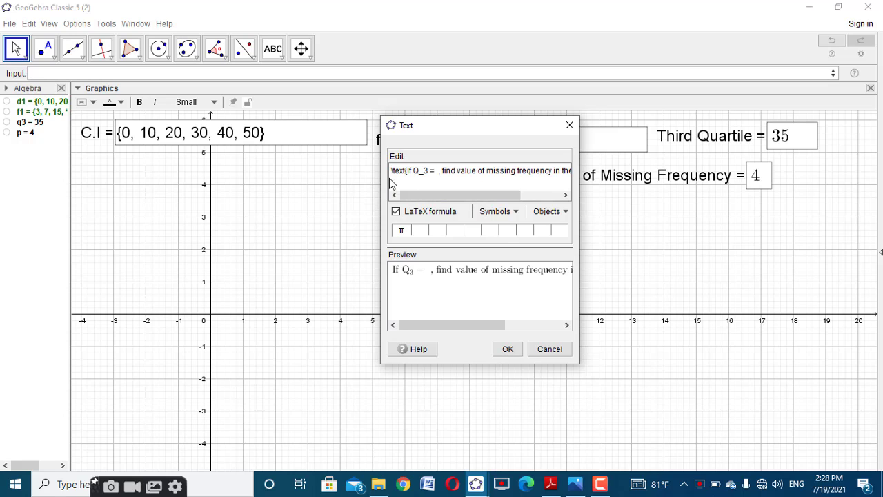
{"action": "left_click", "coordinate": [426, 173]}
{"action": "left_click", "coordinate": [29, 122]}
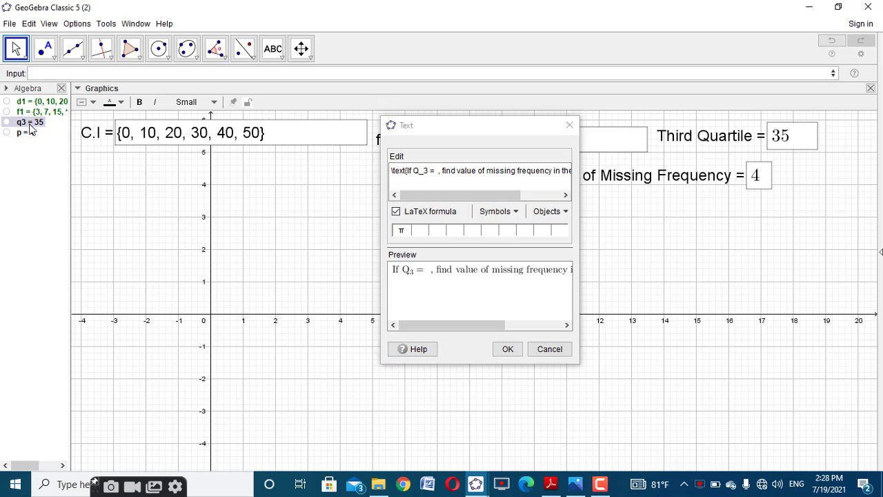
{"action": "left_click", "coordinate": [452, 173]}
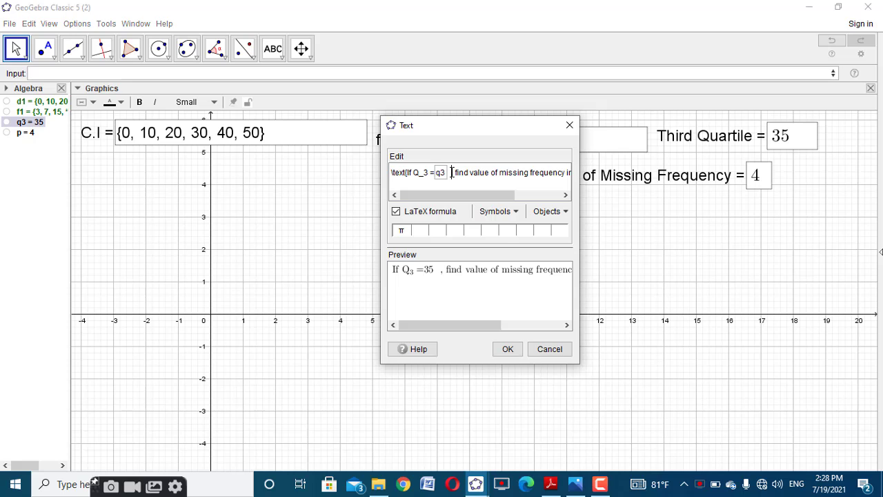
{"action": "key", "text": "BackSpace"}
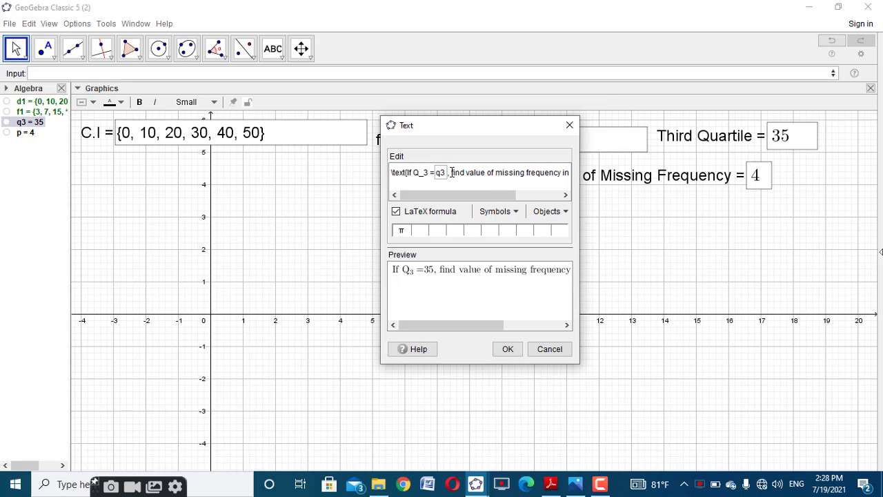
Step: Make the question text bold and Medium size, confirm it, and place it below the C.I box
{"action": "left_click", "coordinate": [139, 102]}
{"action": "left_click", "coordinate": [172, 103]}
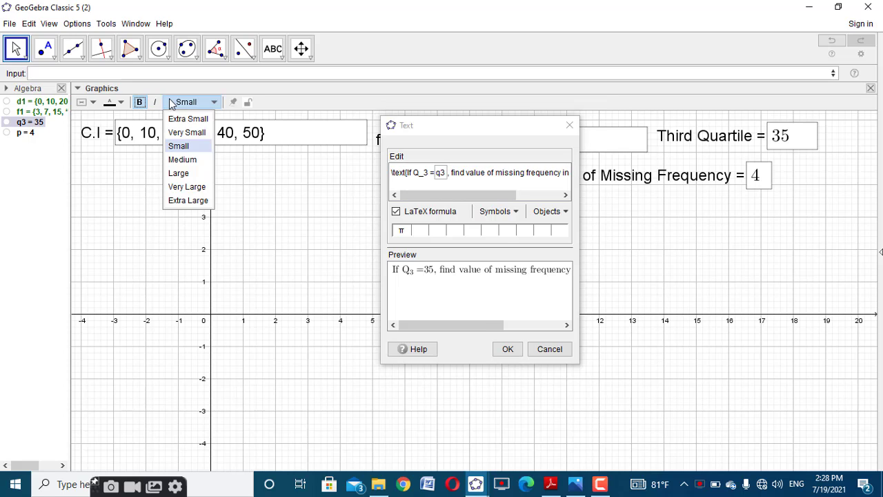
{"action": "left_click", "coordinate": [180, 160]}
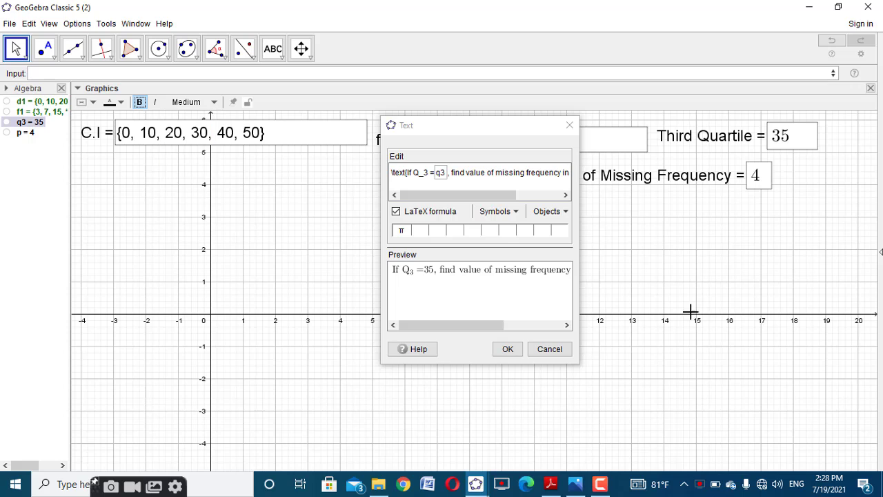
{"action": "left_click", "coordinate": [508, 349]}
{"action": "left_click_drag", "start_coordinate": [511, 294], "coordinate": [239, 161]}
{"action": "left_click", "coordinate": [335, 211]}
{"action": "right_click", "coordinate": [334, 213]}
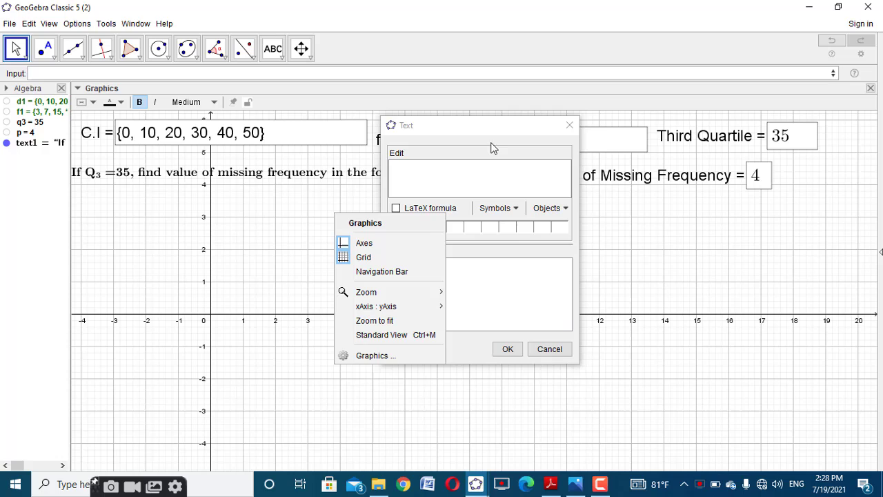
{"action": "left_click", "coordinate": [568, 125]}
Step: Hide the grid and axes of the Graphics view and shift the question text slightly to the right
{"action": "right_click", "coordinate": [400, 238]}
{"action": "left_click", "coordinate": [428, 281]}
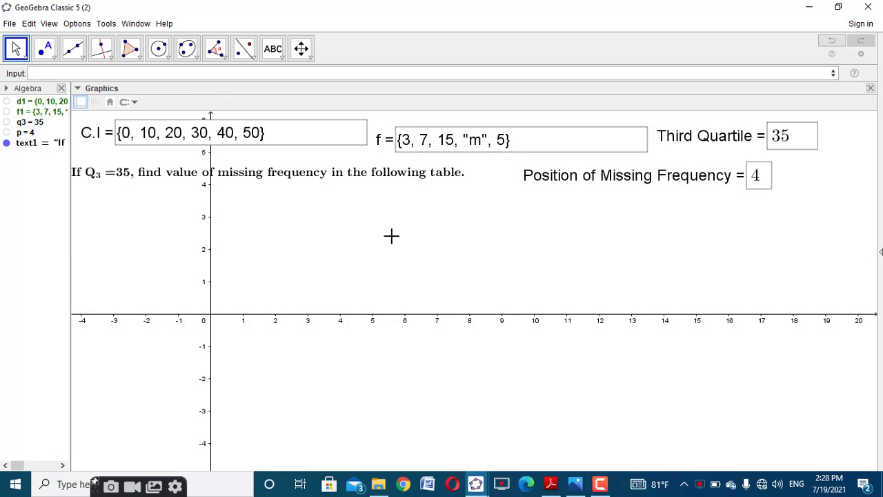
{"action": "right_click", "coordinate": [391, 236]}
{"action": "left_click", "coordinate": [420, 265]}
{"action": "left_click", "coordinate": [131, 178]}
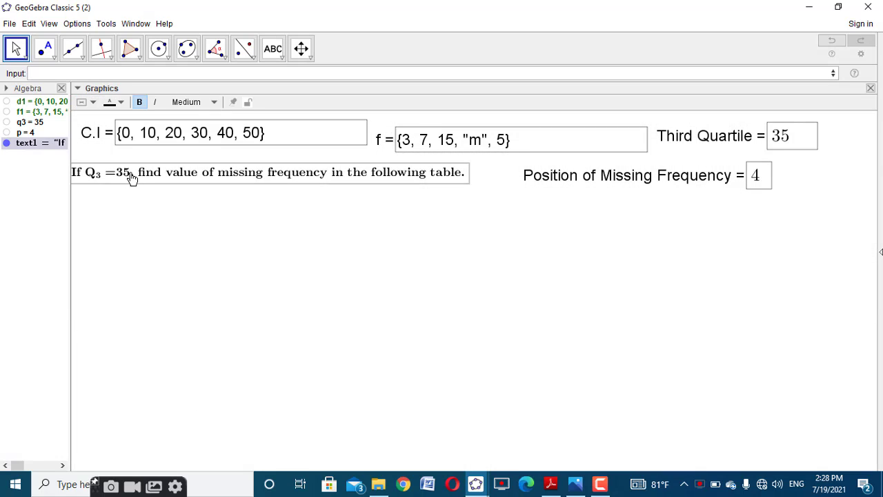
{"action": "left_click_drag", "start_coordinate": [131, 178], "coordinate": [155, 178]}
{"action": "left_click", "coordinate": [217, 273]}
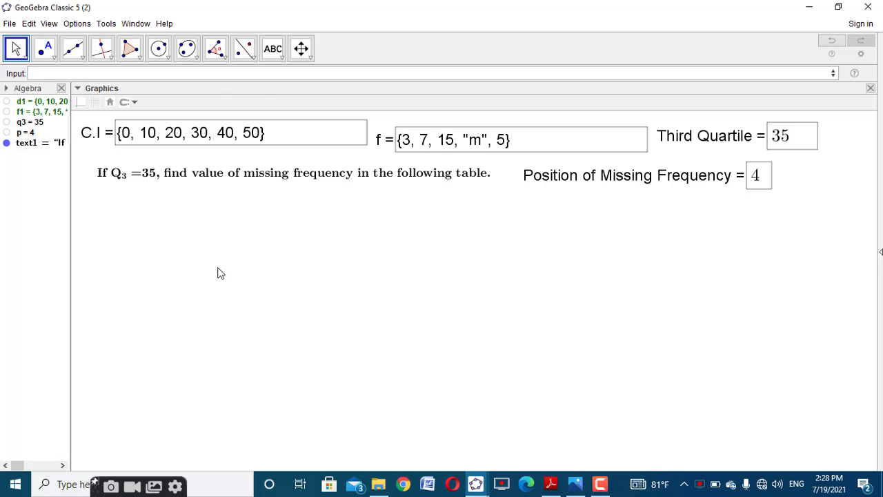
Step: Examine the question's frequency table in the final q1 missing frequency of q3.ggb window, then return to the new worksheet
{"action": "left_click", "coordinate": [476, 483]}
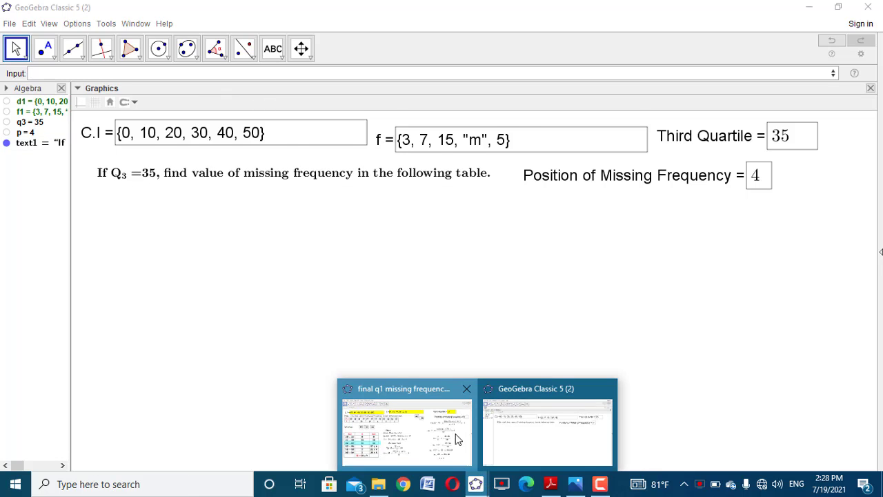
{"action": "left_click", "coordinate": [455, 438]}
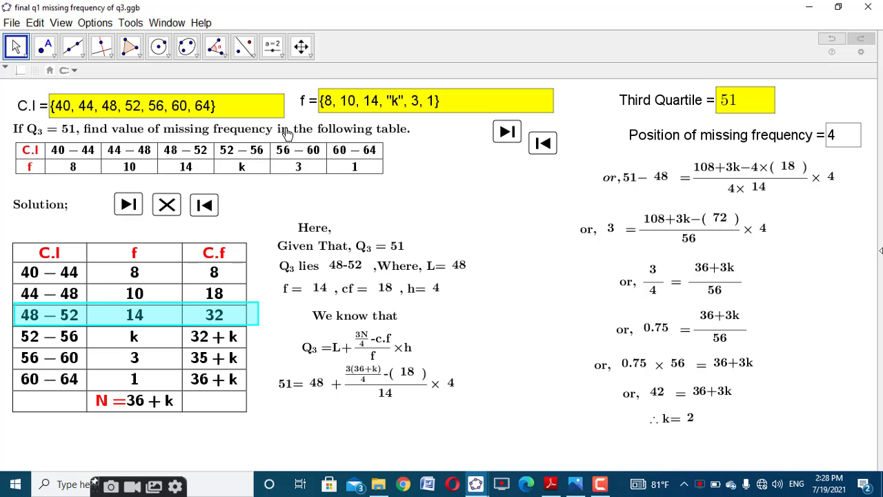
{"action": "mouse_move", "coordinate": [476, 484]}
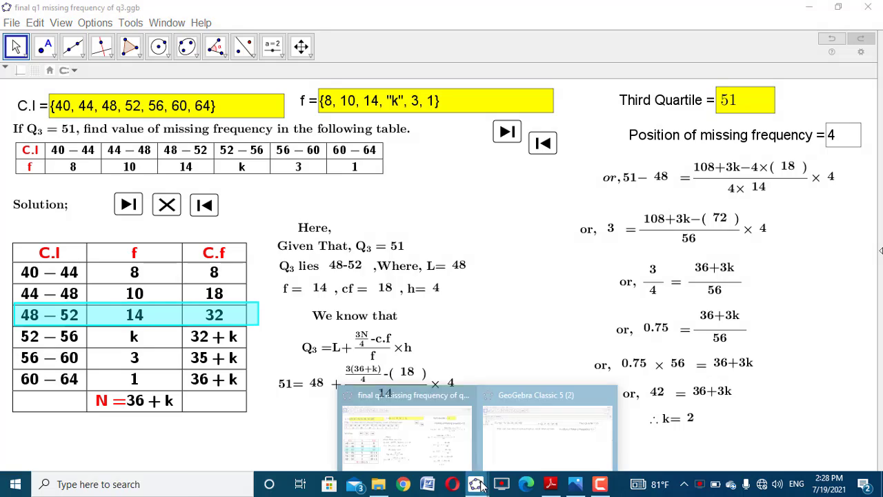
{"action": "left_click", "coordinate": [533, 427]}
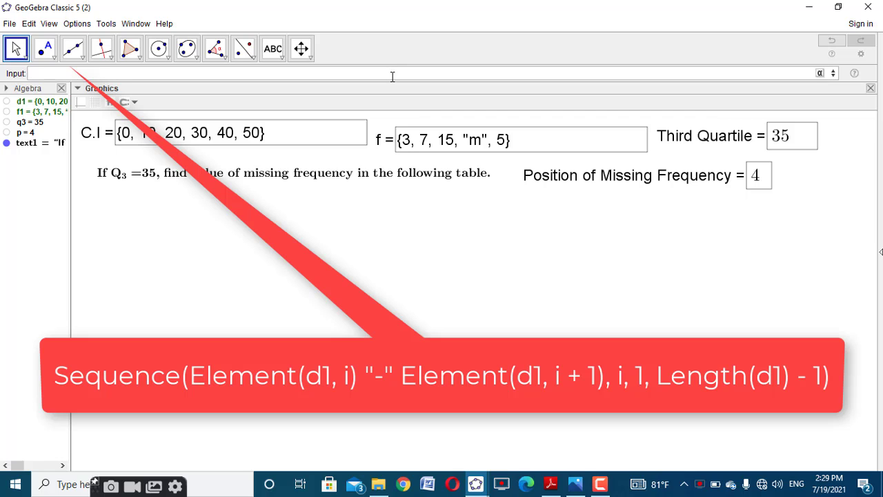
Step: Start a Sequence command with expression, variable, start, end and increment arguments, and enter Element(d1, i) as the expression's first part
{"action": "type", "text": "equ"}
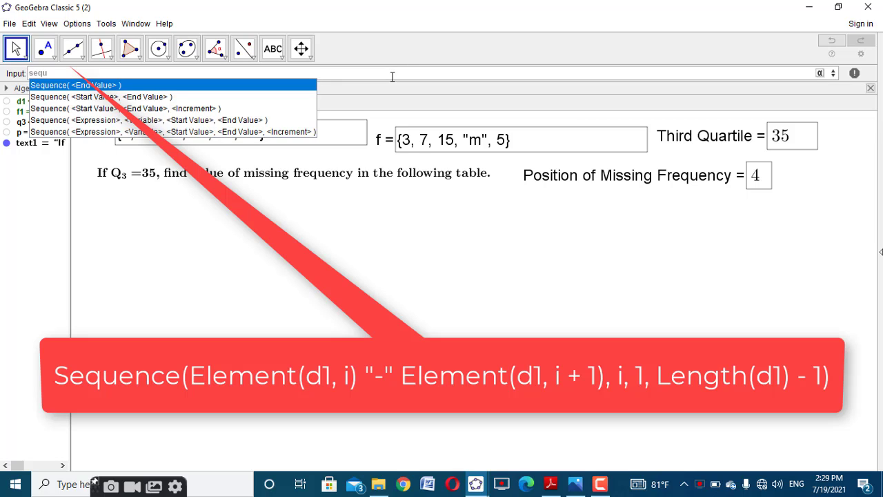
{"action": "left_click", "coordinate": [250, 131]}
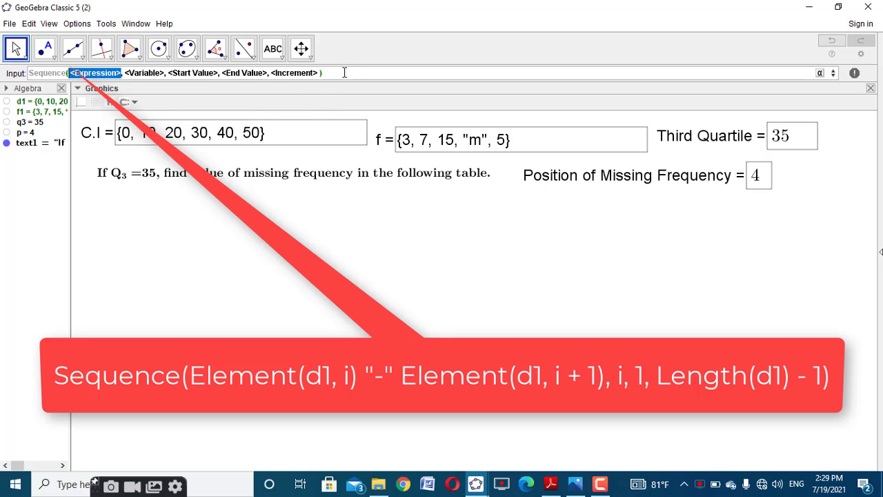
{"action": "type", "text": "Ele"}
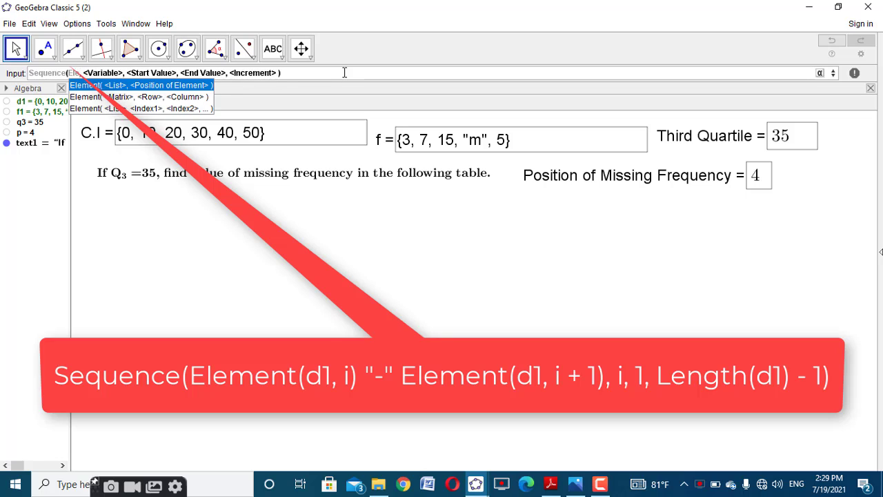
{"action": "type", "text": "m"}
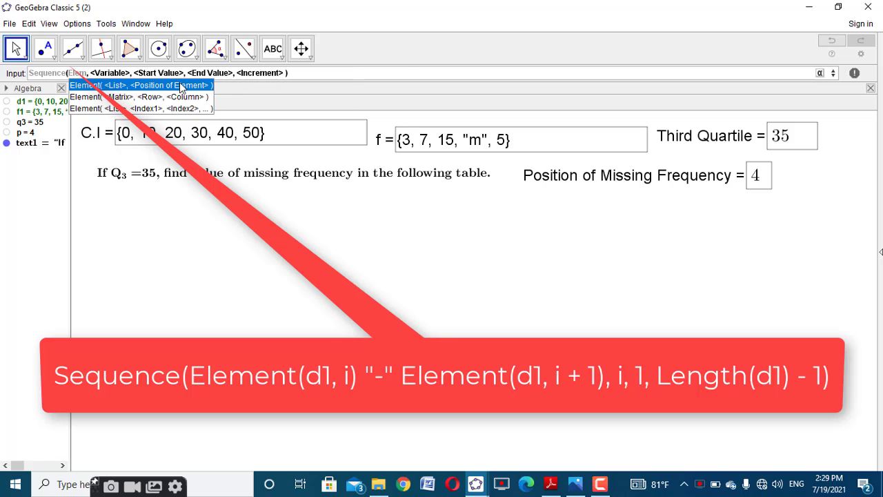
{"action": "left_click", "coordinate": [180, 83]}
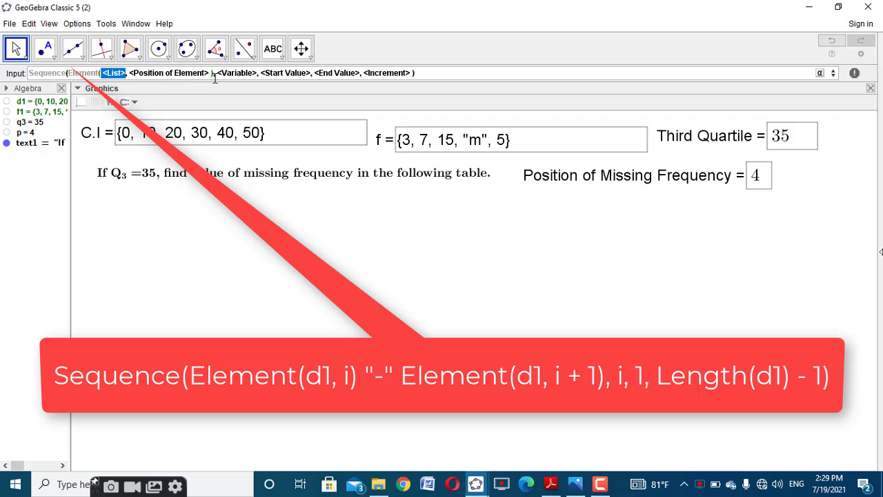
{"action": "type", "text": "d1"}
{"action": "key", "text": "Tab"}
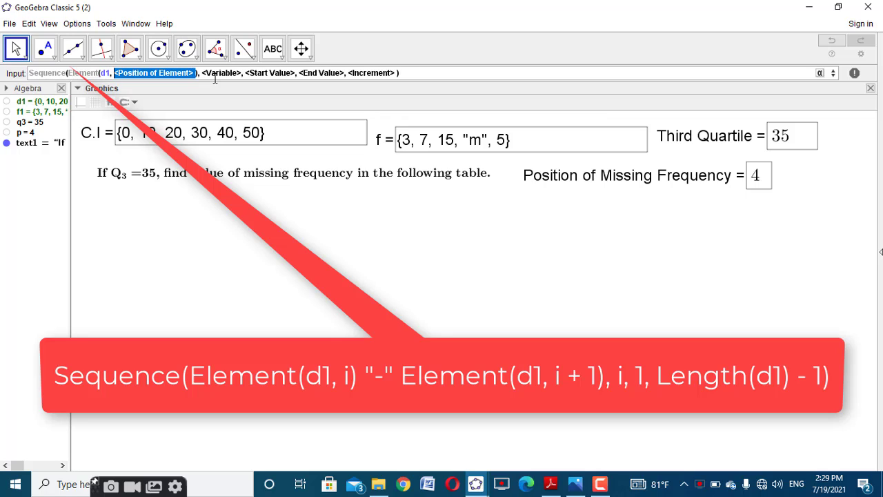
{"action": "type", "text": "i)"}
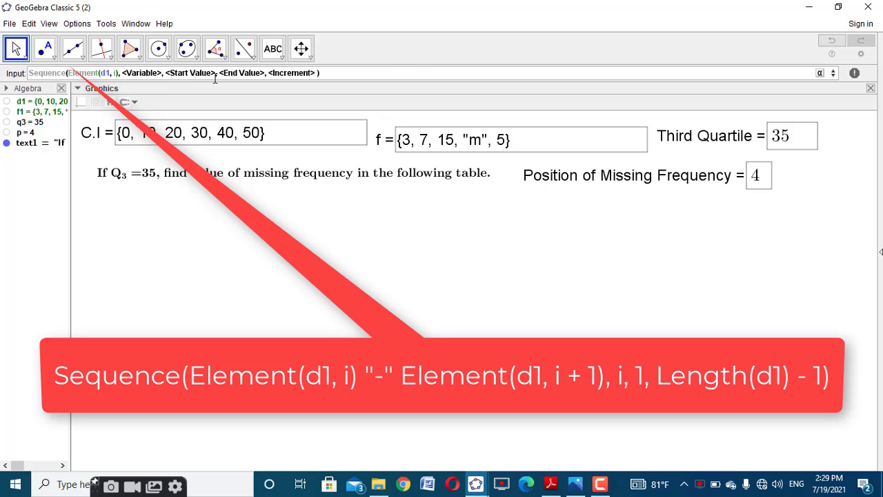
Step: Extend the Sequence expression with the text "-" followed by Element(d1, i+1)
{"action": "type", "text": "\"_\""}
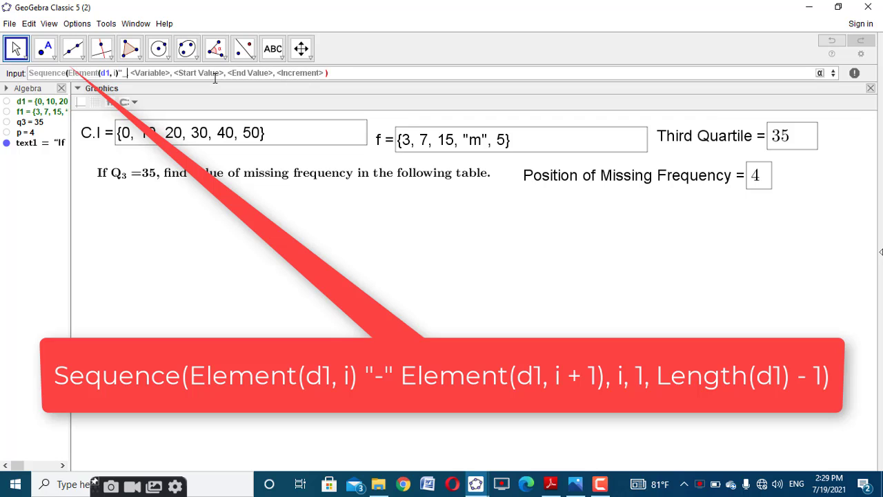
{"action": "key", "text": "BackSpace"}
{"action": "key", "text": "BackSpace"}
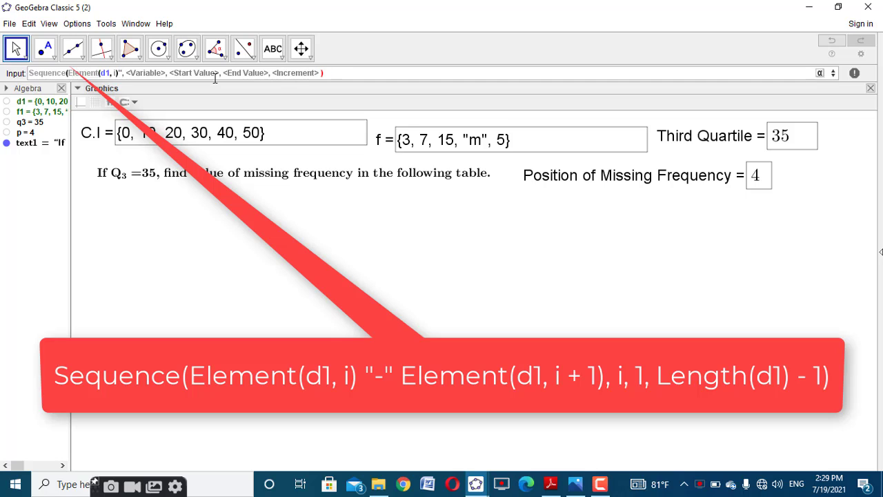
{"action": "type", "text": "-\""}
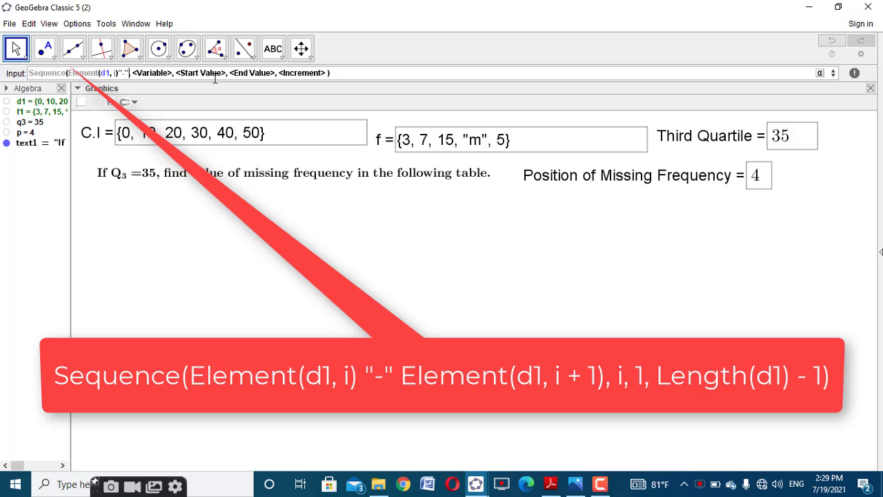
{"action": "type", "text": "Elem"}
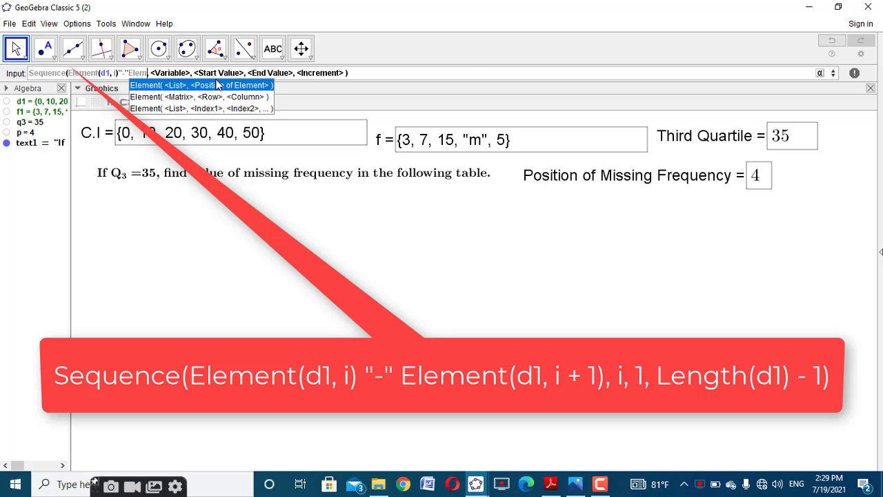
{"action": "left_click", "coordinate": [217, 86]}
{"action": "type", "text": "d1"}
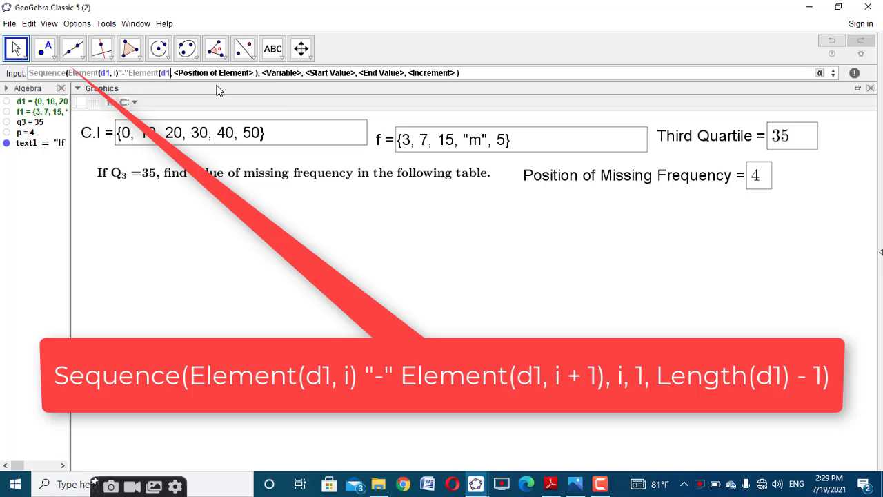
{"action": "key", "text": "Tab"}
{"action": "type", "text": "i+"}
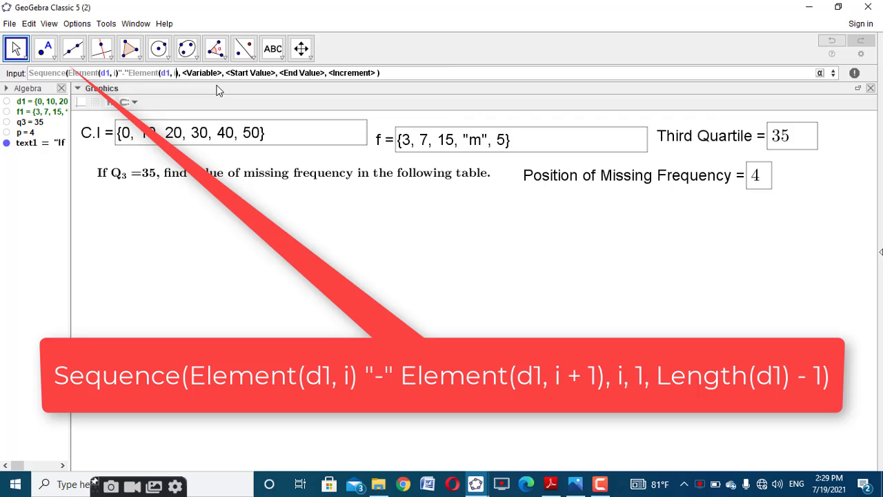
{"action": "type", "text": "1"}
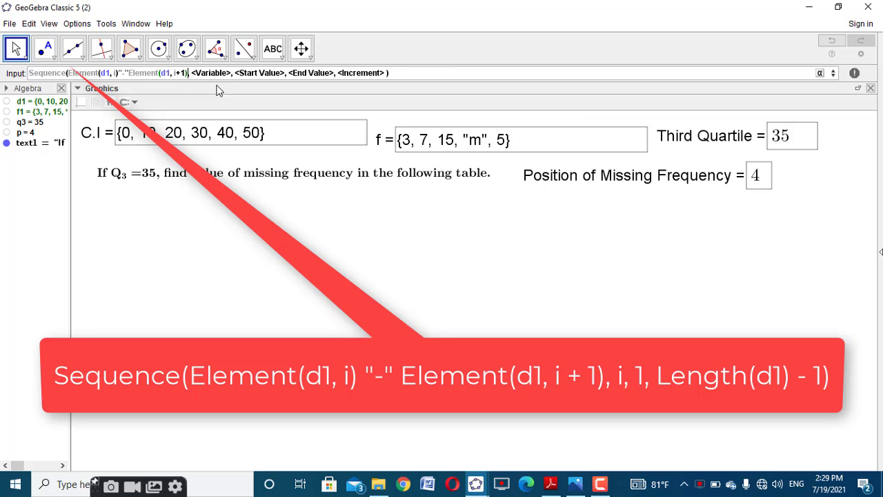
Step: Complete the Sequence with variable i, start value 1 and end value Length(d1)-1, remove the increment argument, and create the list
{"action": "key", "text": "Tab"}
{"action": "type", "text": "i"}
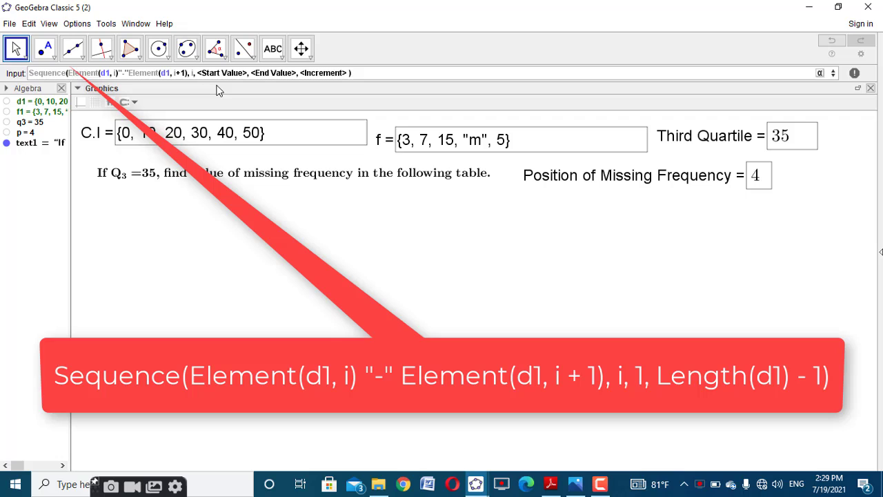
{"action": "key", "text": "Tab"}
{"action": "type", "text": "1"}
{"action": "key", "text": "Tab"}
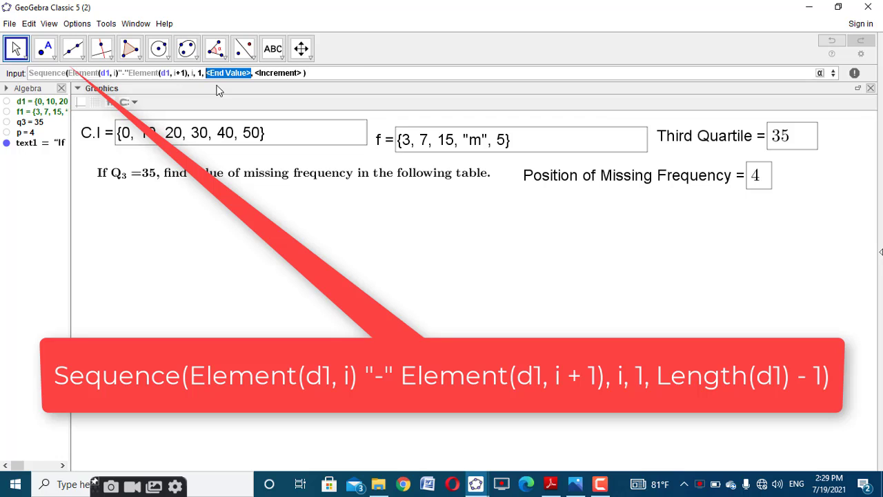
{"action": "type", "text": "length"}
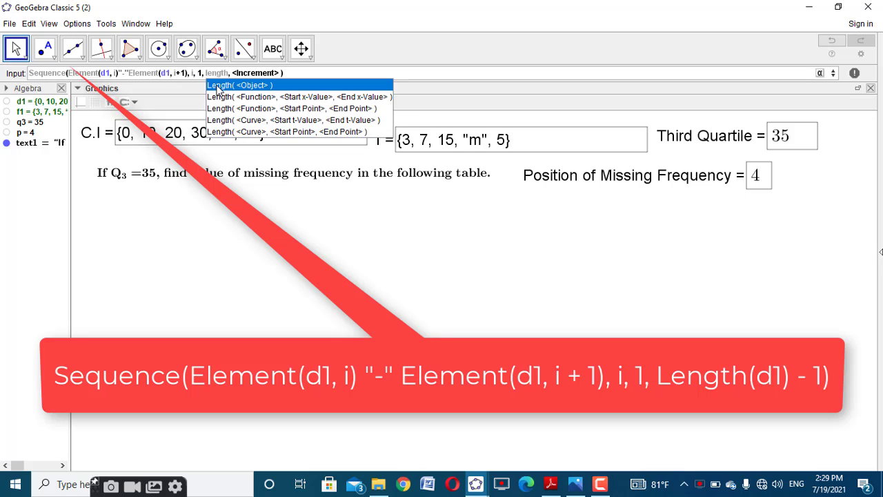
{"action": "left_click", "coordinate": [219, 86]}
{"action": "type", "text": "d1)"}
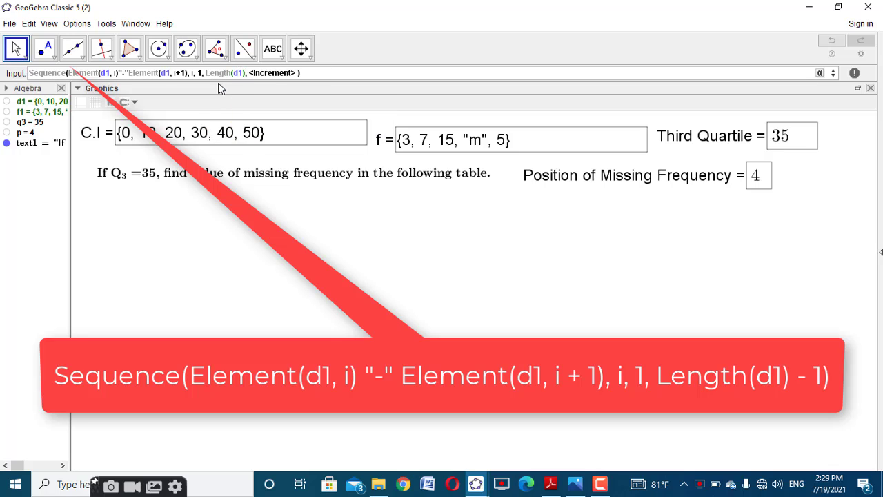
{"action": "type", "text": "-1"}
{"action": "key", "text": "Tab"}
{"action": "key", "text": "BackSpace"}
{"action": "key", "text": "BackSpace"}
{"action": "key", "text": "Return"}
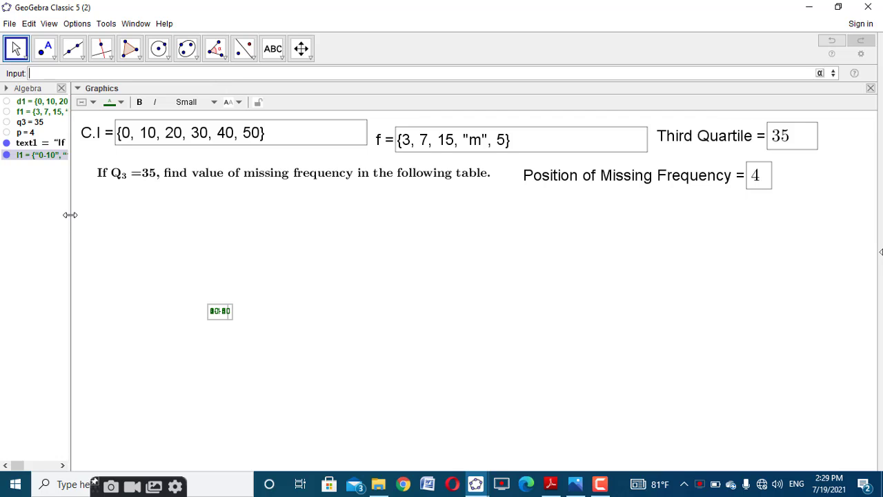
Step: Widen the Algebra view and rename the new class-interval list as ci1
{"action": "left_click_drag", "start_coordinate": [71, 214], "coordinate": [129, 187]}
{"action": "right_click", "coordinate": [90, 157]}
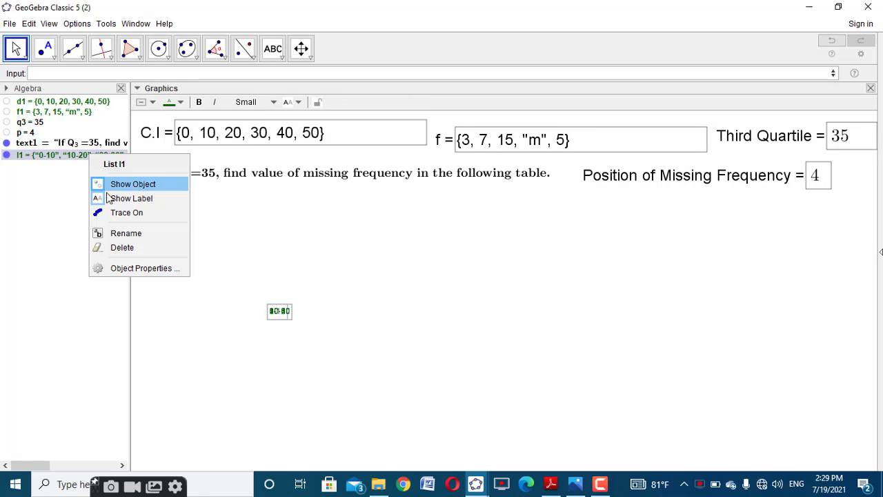
{"action": "left_click", "coordinate": [118, 232]}
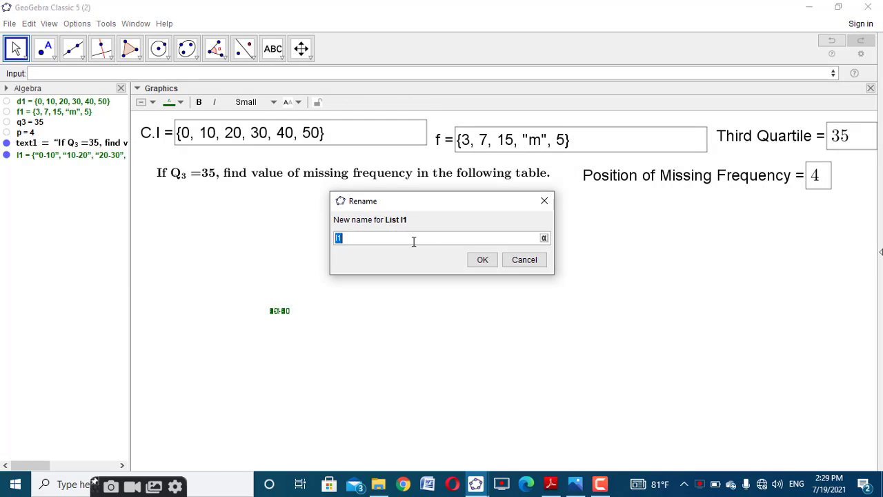
{"action": "type", "text": "ci"}
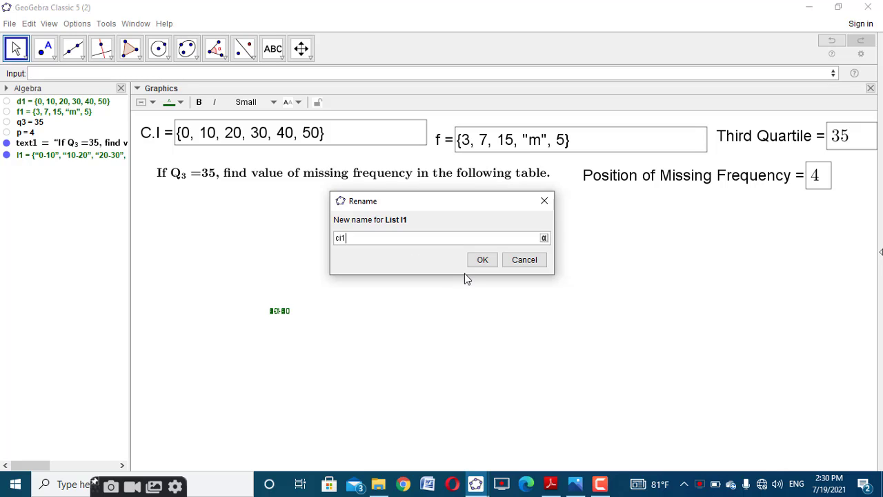
{"action": "type", "text": "1"}
{"action": "left_click", "coordinate": [479, 260]}
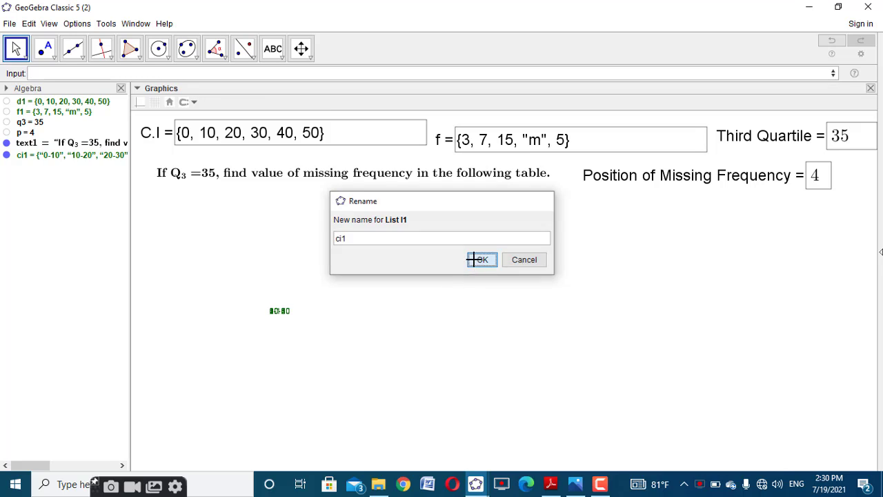
Step: Hide the ci1 list in the Graphics view, narrow the Algebra view again, and nudge the question text slightly up
{"action": "left_click", "coordinate": [7, 156]}
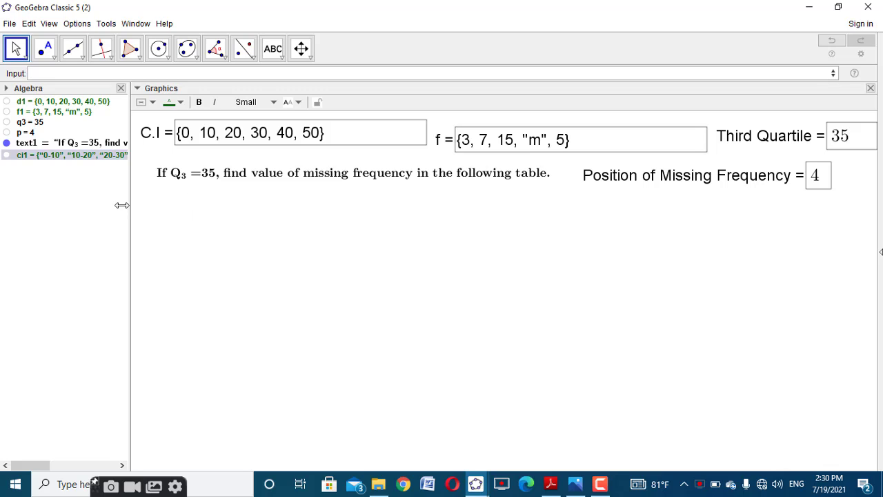
{"action": "left_click_drag", "start_coordinate": [121, 205], "coordinate": [78, 216]}
{"action": "left_click", "coordinate": [187, 232]}
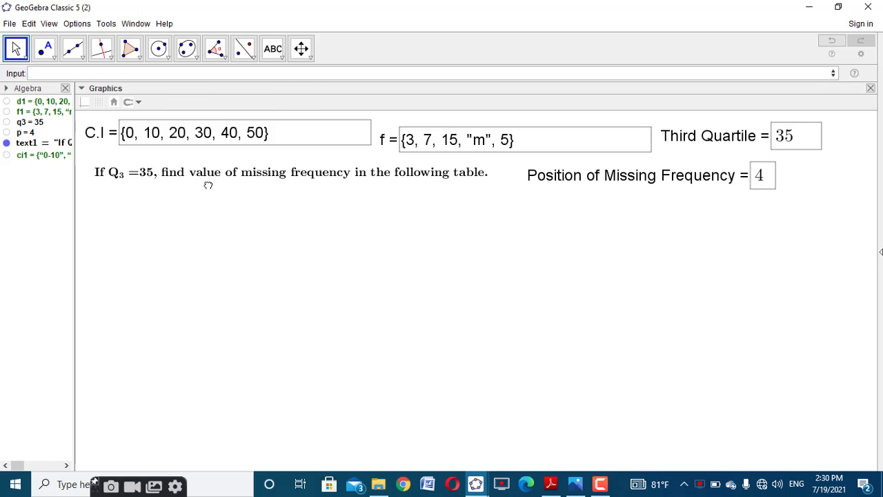
{"action": "left_click_drag", "start_coordinate": [208, 185], "coordinate": [207, 184]}
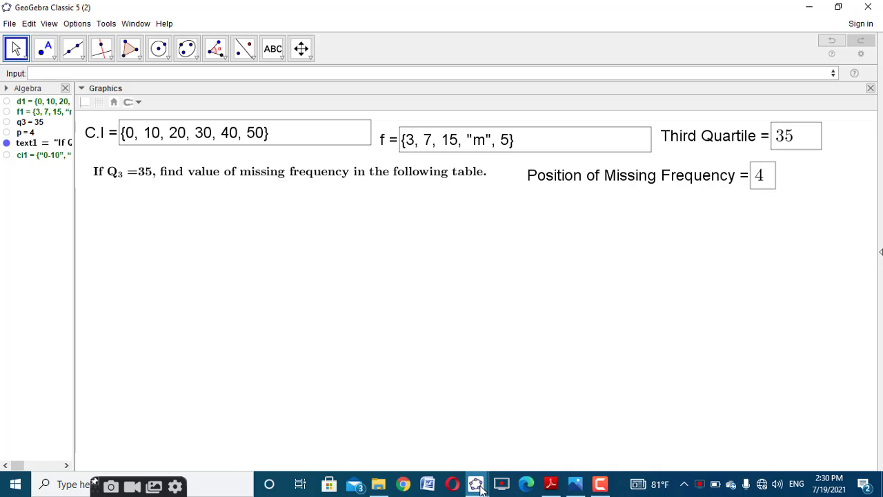
Step: Check the C.I and f table layout in the finished q3 file again and come back to the new worksheet
{"action": "mouse_move", "coordinate": [480, 487]}
{"action": "left_click", "coordinate": [401, 414]}
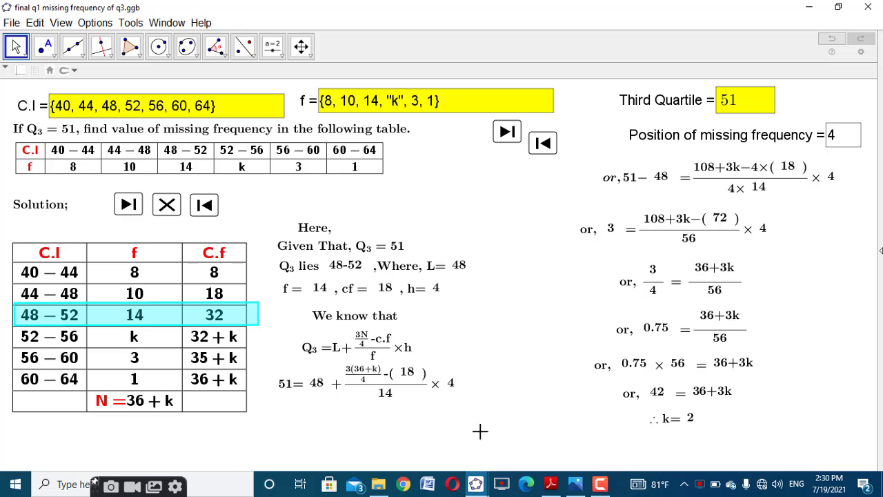
{"action": "mouse_move", "coordinate": [476, 485]}
{"action": "left_click", "coordinate": [531, 424]}
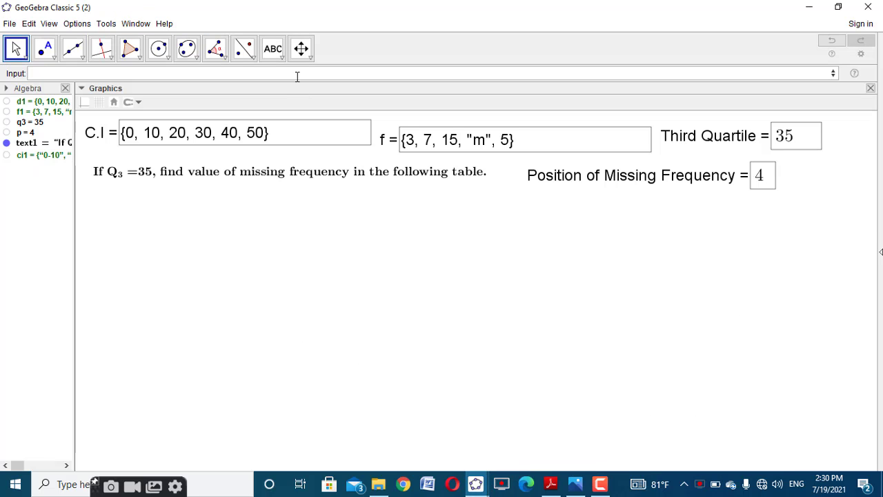
Step: Start a TableText command whose first list is Append("\textcolor{red}{C .I}", ci1)
{"action": "type", "text": "tabletext"}
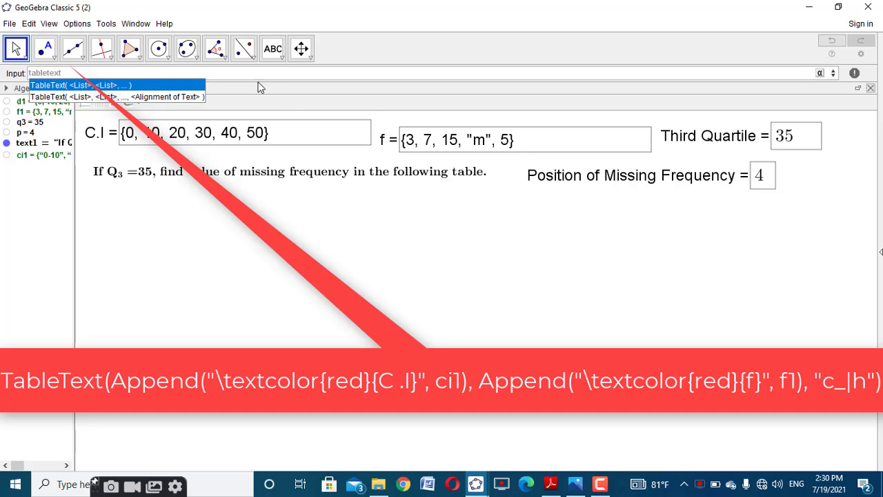
{"action": "left_click", "coordinate": [178, 83]}
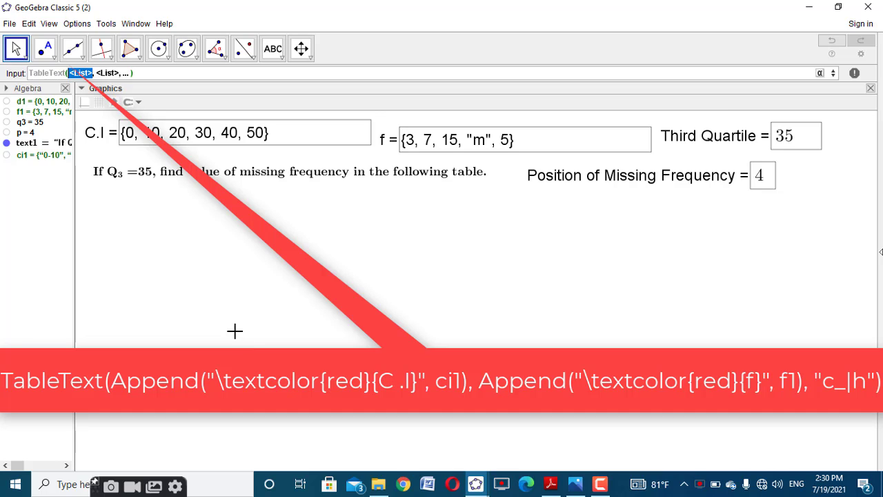
{"action": "type", "text": "App"}
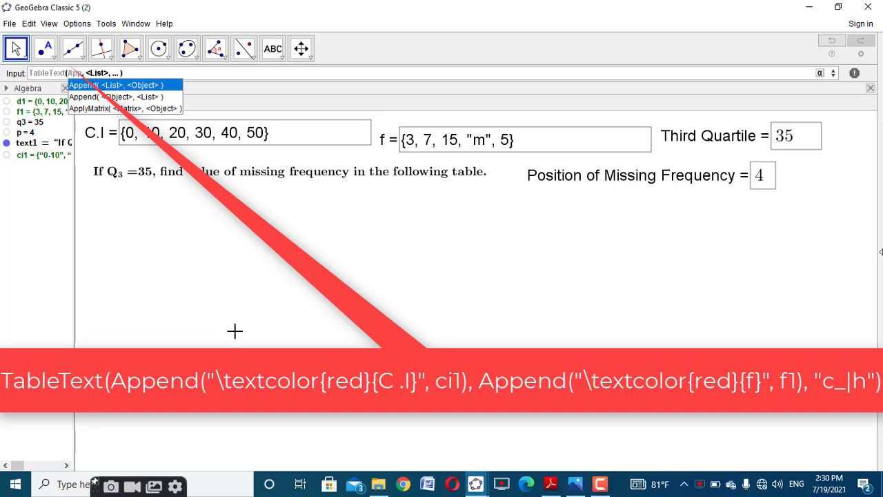
{"action": "left_click", "coordinate": [146, 104]}
{"action": "type", "text": "\"\\tex"}
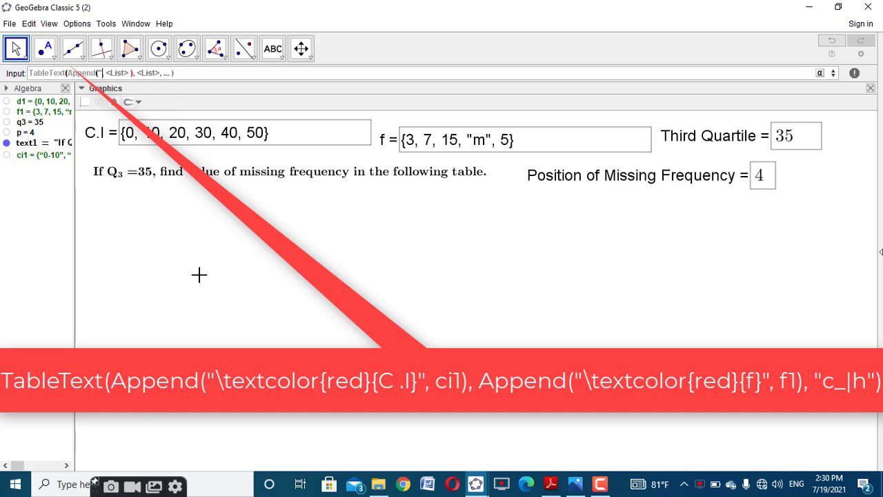
{"action": "type", "text": "tc"}
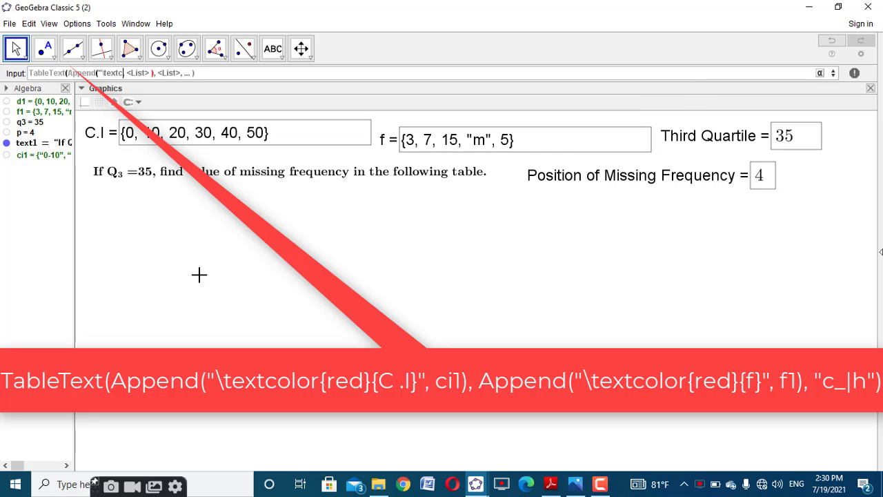
{"action": "type", "text": "olor{red}"}
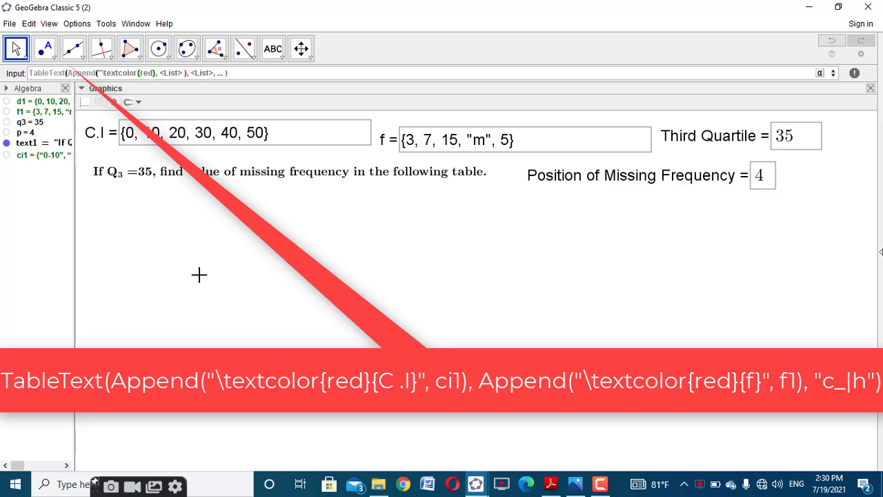
{"action": "type", "text": "{C .l}"}
{"action": "key", "text": "BackSpace"}
{"action": "type", "text": "\""}
{"action": "type", "text": ",ci1"}
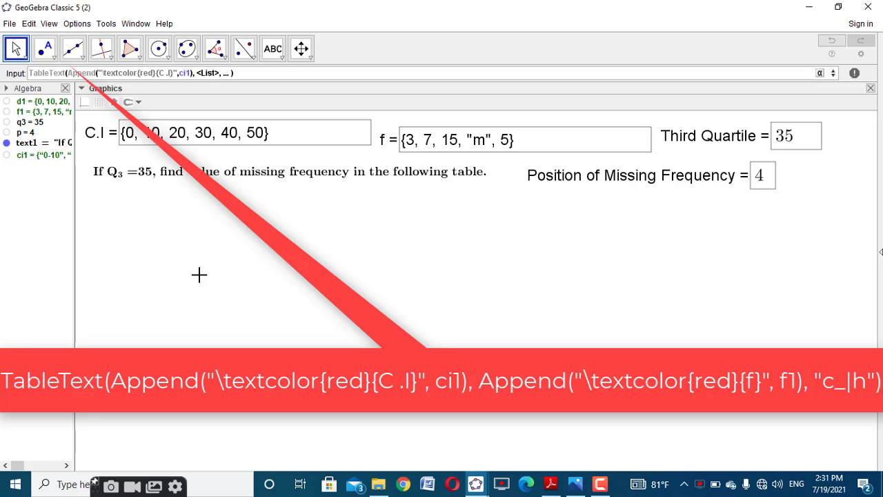
Step: Enter Append("\textcolor{red}{f}", f1) as the second TableText list and remove the remaining placeholder argument
{"action": "key", "text": "Tab"}
{"action": "type", "text": "App"}
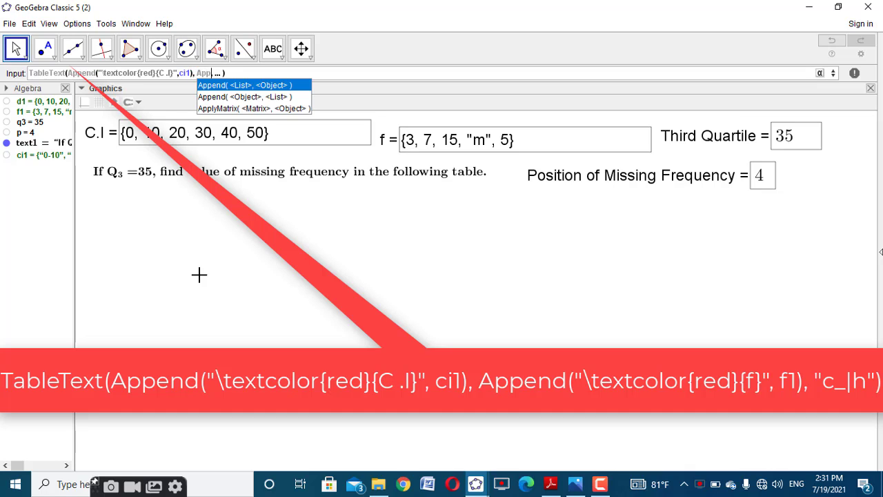
{"action": "left_click", "coordinate": [265, 97]}
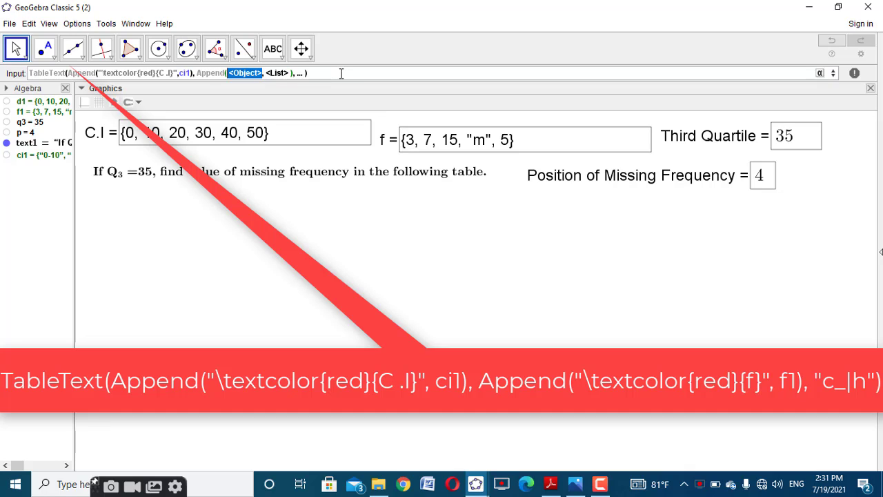
{"action": "type", "text": "\"\\textcol"}
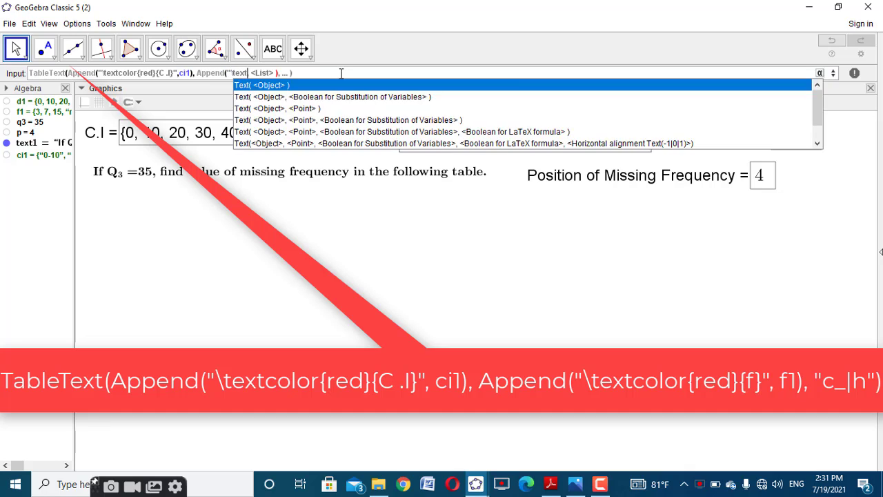
{"action": "type", "text": "or{re"}
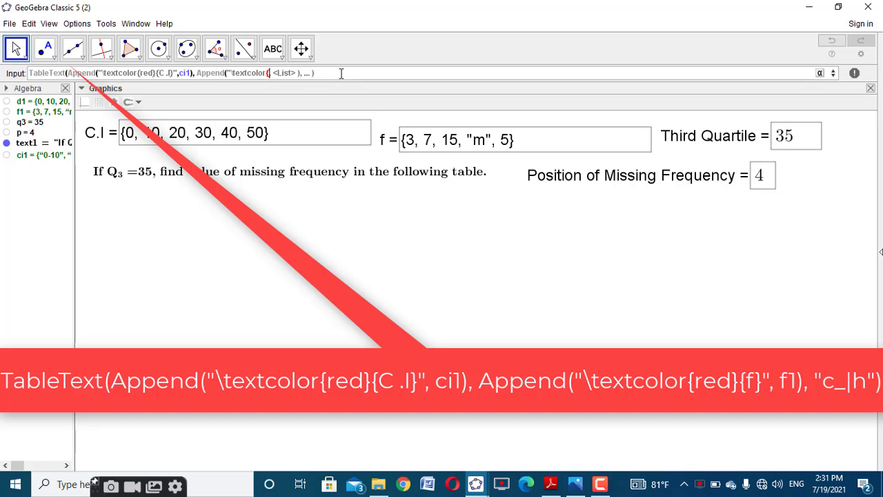
{"action": "type", "text": "d}{f}\",f1"}
{"action": "key", "text": "Delete"}
{"action": "key", "text": "Delete"}
{"action": "key", "text": "Delete"}
{"action": "key", "text": "Delete"}
{"action": "key", "text": "Delete"}
{"action": "key", "text": "Delete"}
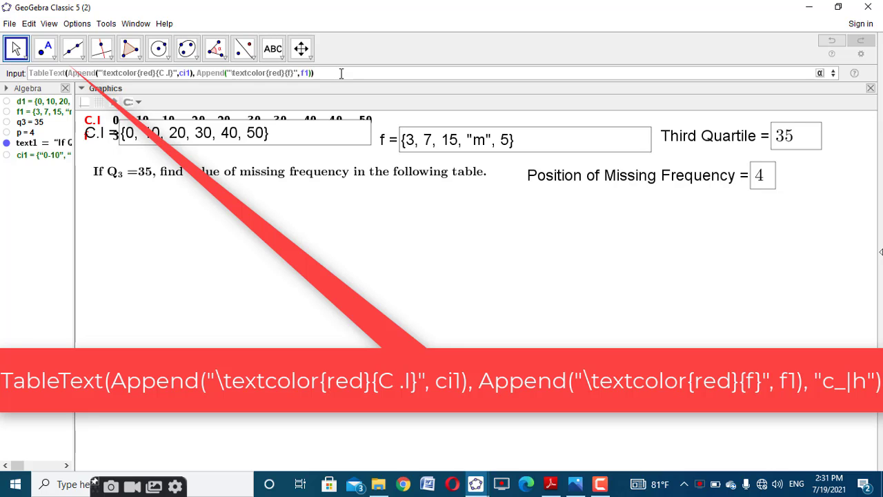
Step: Add the alignment argument "c_|h" to the TableText command and create the table
{"action": "type", "text": ",c"}
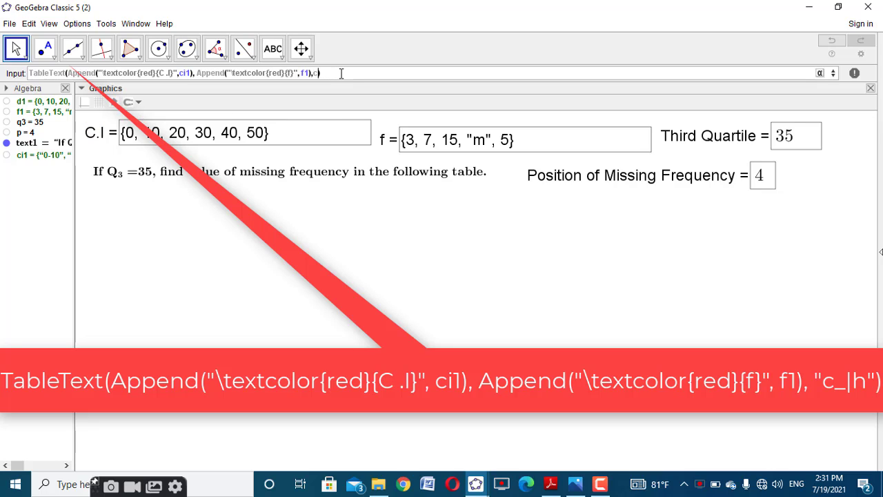
{"action": "type", "text": "_"}
{"action": "type", "text": "|h"}
{"action": "type", "text": "\""}
{"action": "type", "text": "\""}
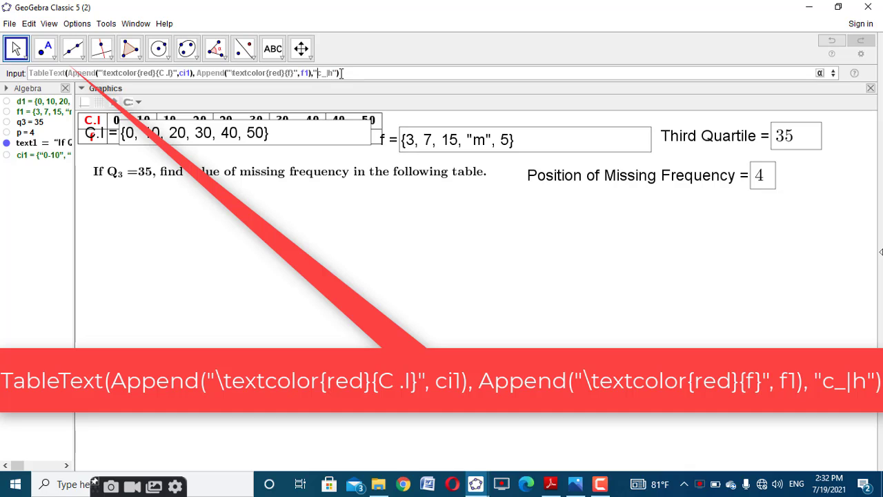
{"action": "key", "text": "Return"}
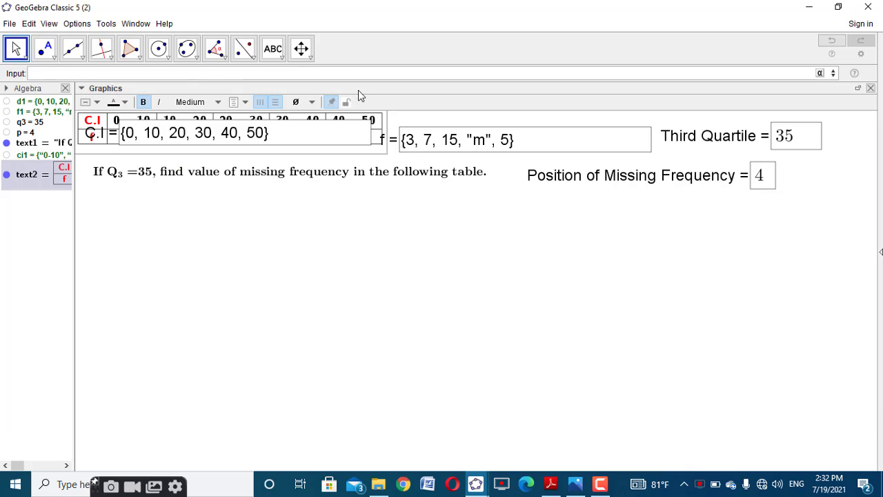
Step: Move the new frequency table directly below the question text and nudge the question text slightly up and to the left
{"action": "left_click", "coordinate": [369, 144]}
{"action": "left_click_drag", "start_coordinate": [379, 135], "coordinate": [404, 211]}
{"action": "left_click", "coordinate": [380, 180]}
{"action": "left_click_drag", "start_coordinate": [381, 181], "coordinate": [337, 200]}
{"action": "left_click", "coordinate": [349, 202]}
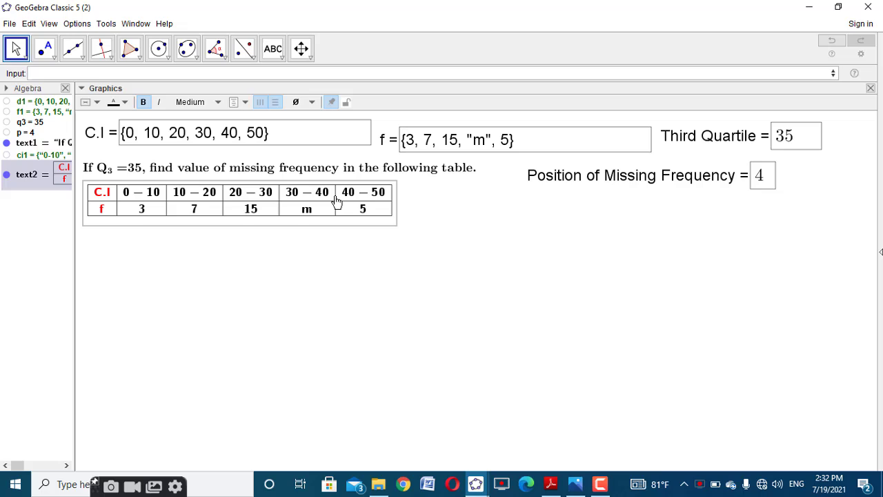
{"action": "left_click", "coordinate": [431, 247]}
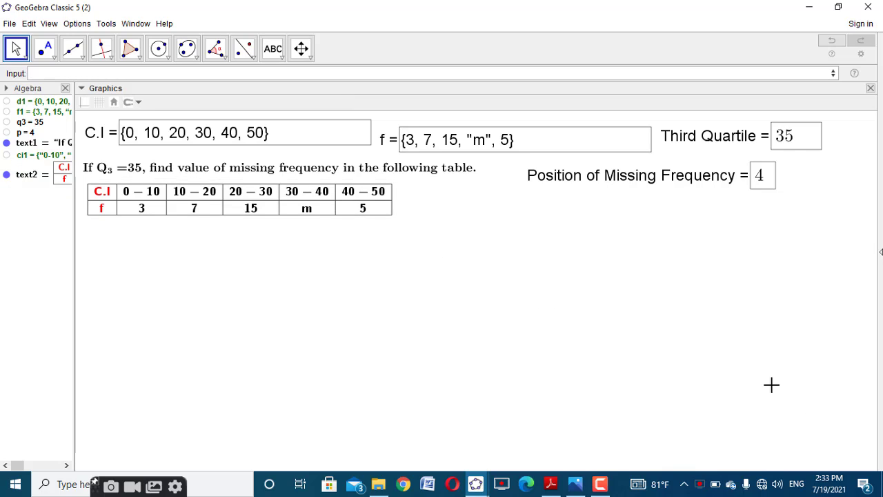
Step: Examine the C.I, f and C.f solution table with its N total in the finished q3 file, and return to the new worksheet
{"action": "left_click", "coordinate": [477, 484]}
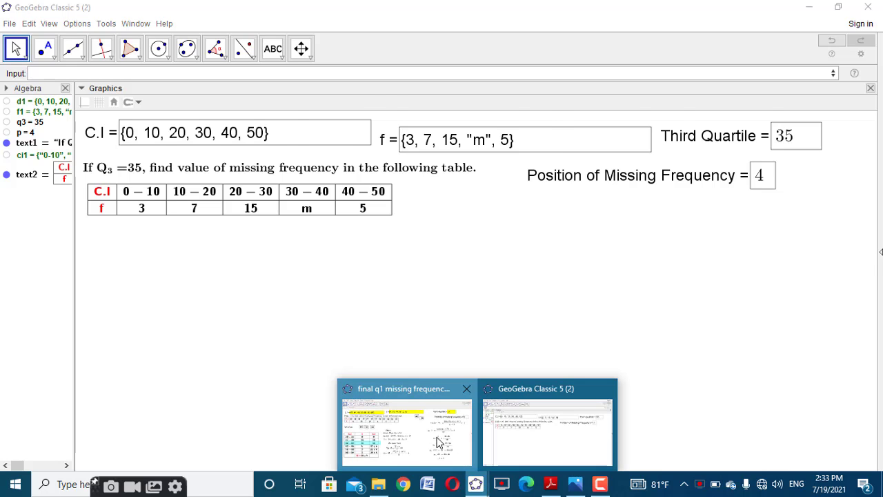
{"action": "left_click", "coordinate": [406, 421]}
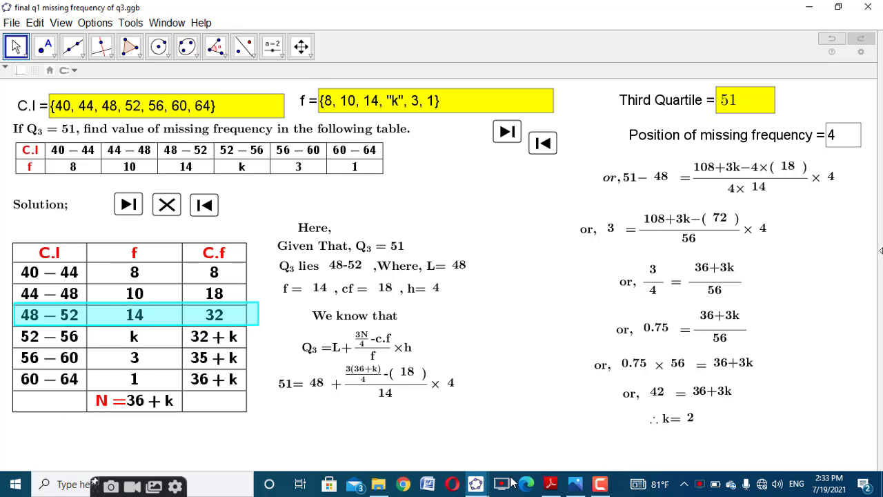
{"action": "mouse_move", "coordinate": [475, 484]}
{"action": "left_click", "coordinate": [536, 429]}
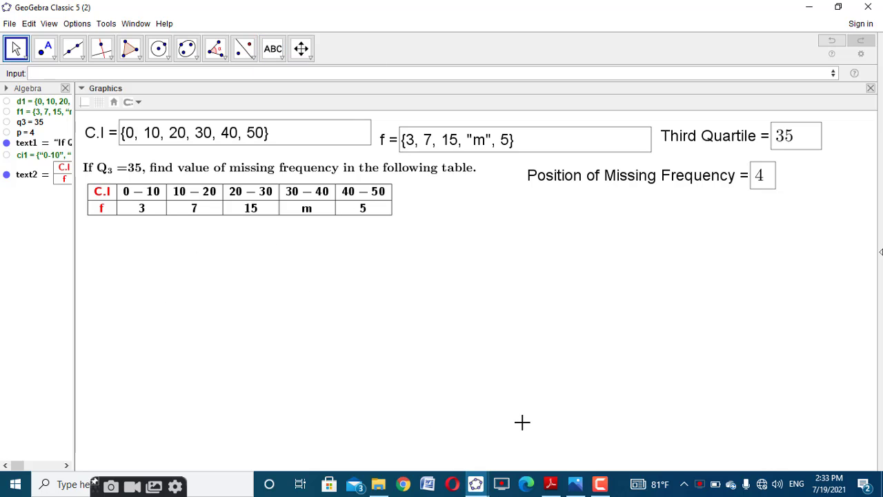
{"action": "mouse_move", "coordinate": [475, 483]}
{"action": "left_click", "coordinate": [441, 425]}
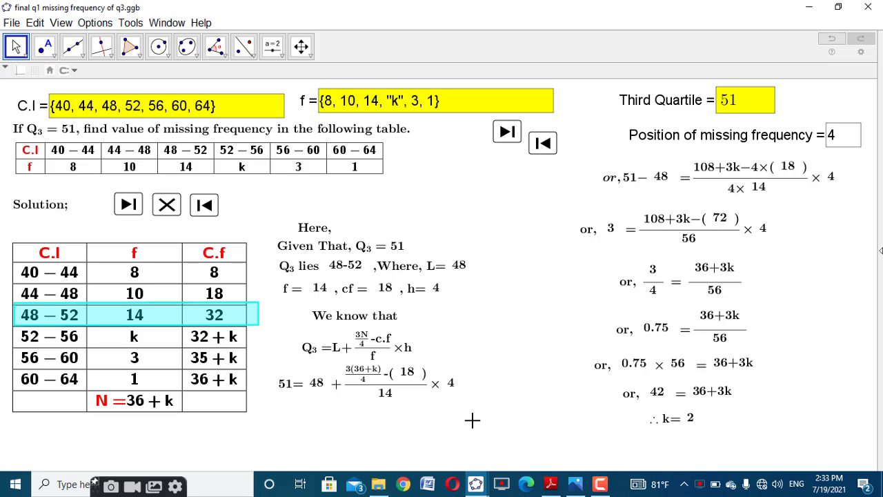
{"action": "left_click", "coordinate": [483, 485]}
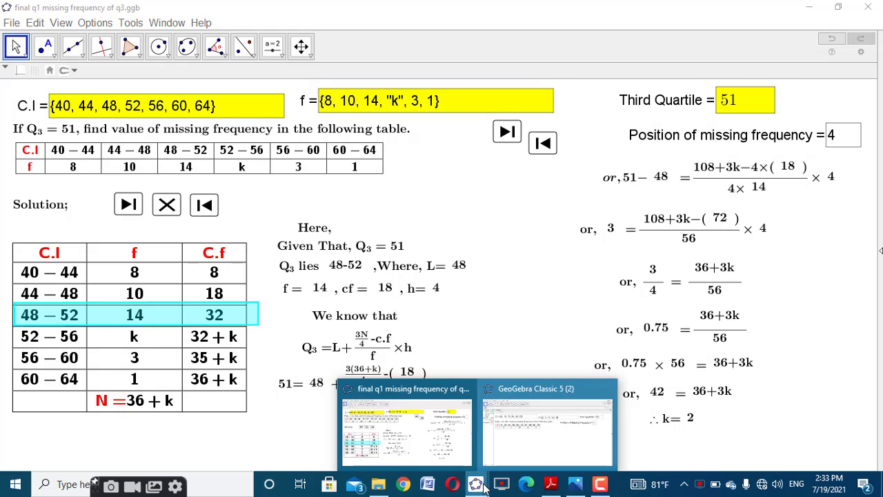
{"action": "left_click", "coordinate": [518, 446]}
Step: Start a new expression with Sum(First(f1, p-1)) to total the frequencies before the missing one
{"action": "left_click", "coordinate": [303, 74]}
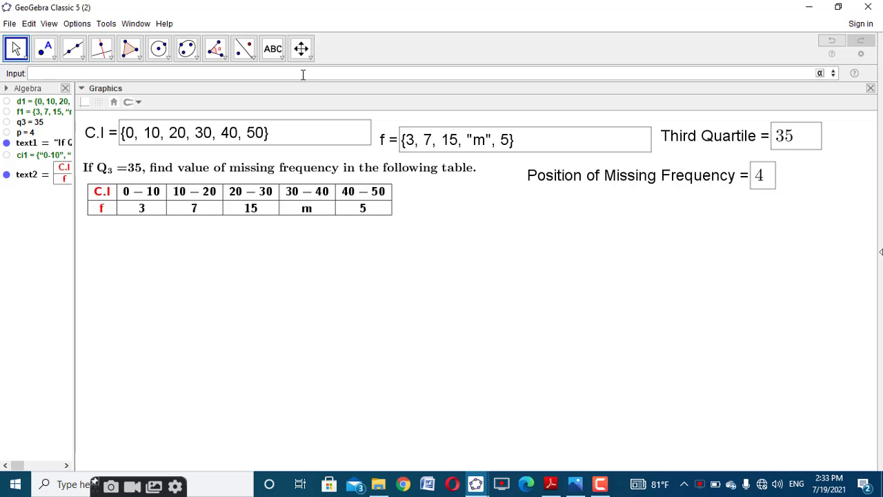
{"action": "type", "text": "sum"}
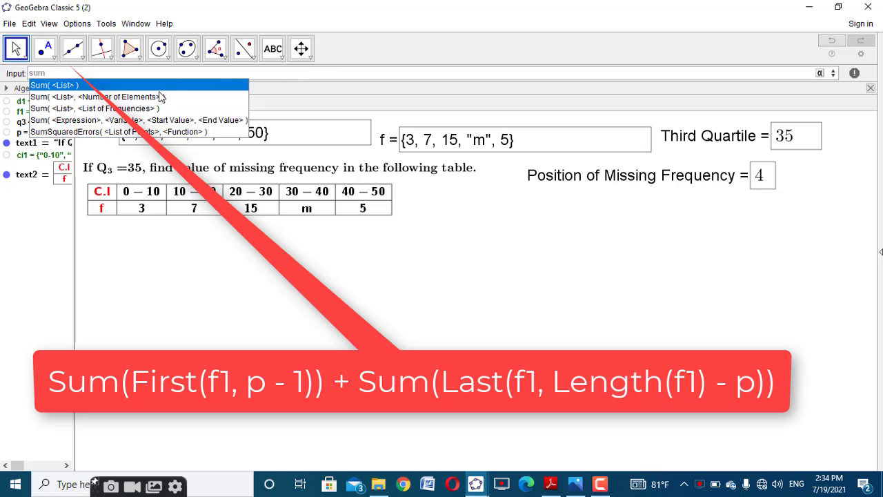
{"action": "left_click", "coordinate": [156, 83]}
{"action": "type", "text": "firs"}
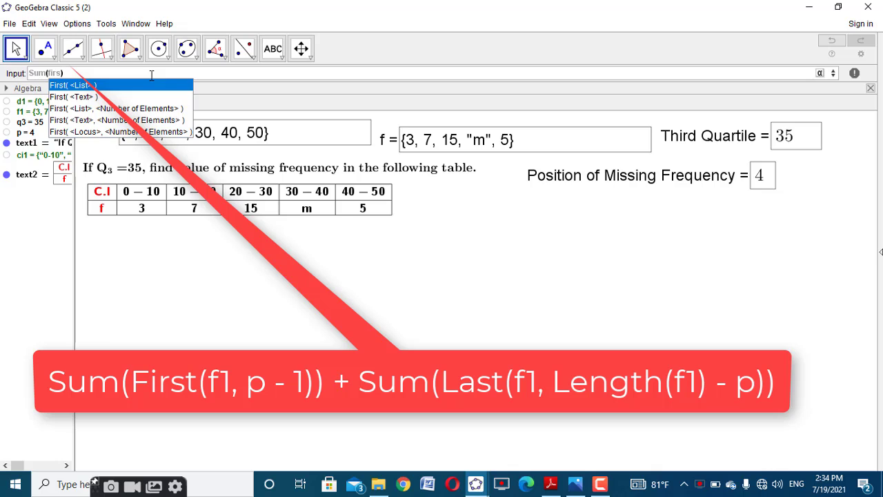
{"action": "left_click", "coordinate": [152, 113]}
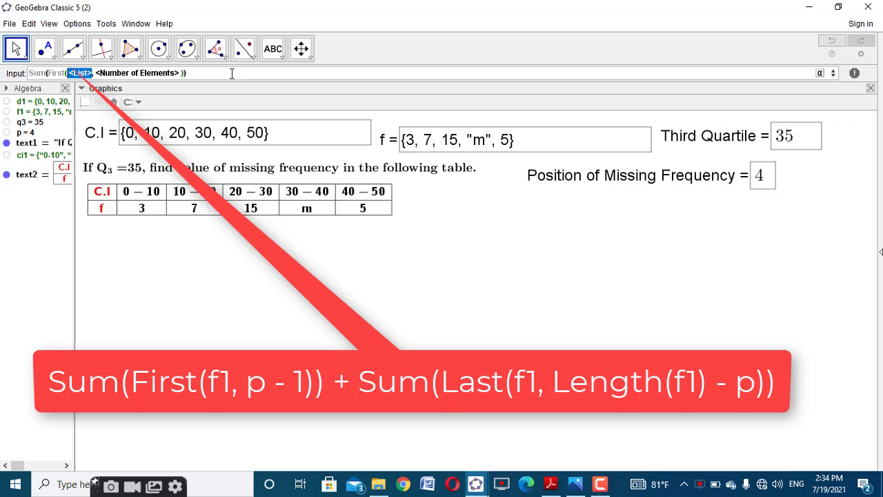
{"action": "type", "text": "f1"}
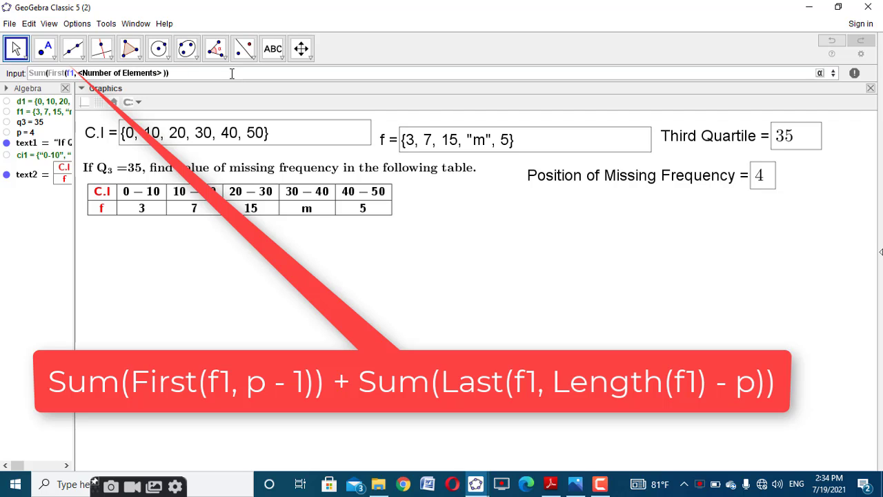
{"action": "key", "text": "Tab"}
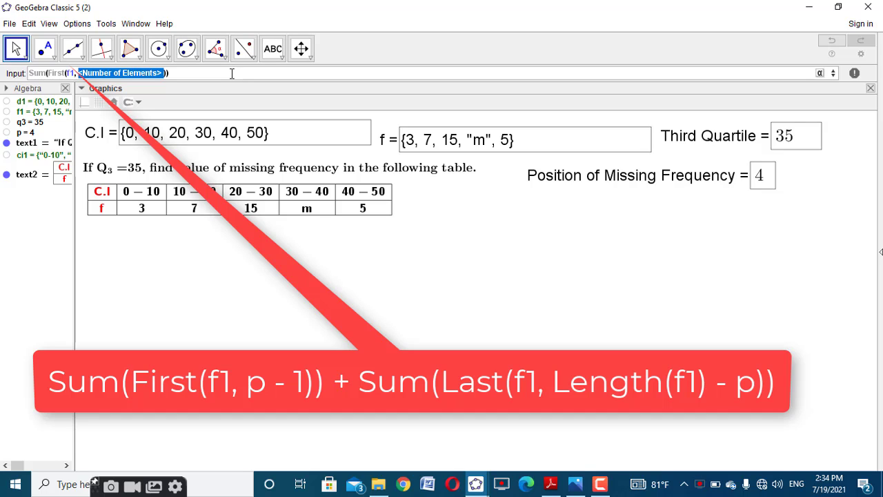
{"action": "type", "text": "p-1"}
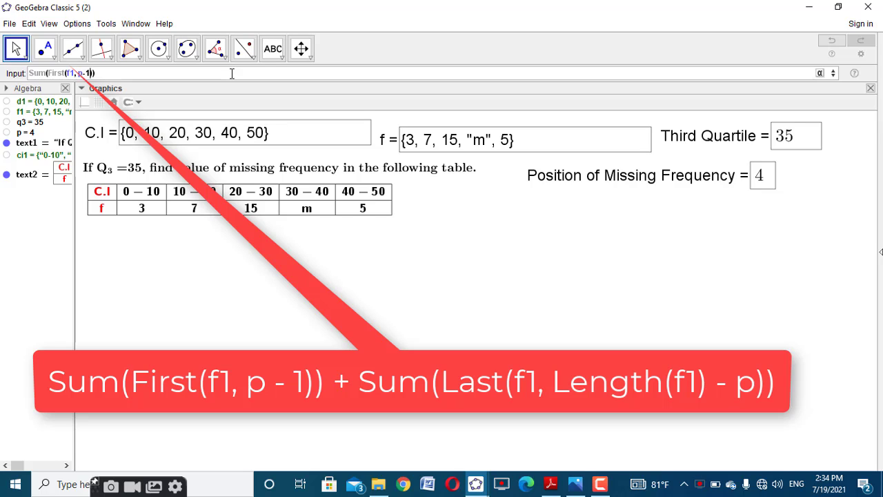
Step: Complete the expression by adding Sum(Last(f1, Length(f1)-p)) for the frequencies after the missing one, and create the number
{"action": "type", "text": "))+sum"}
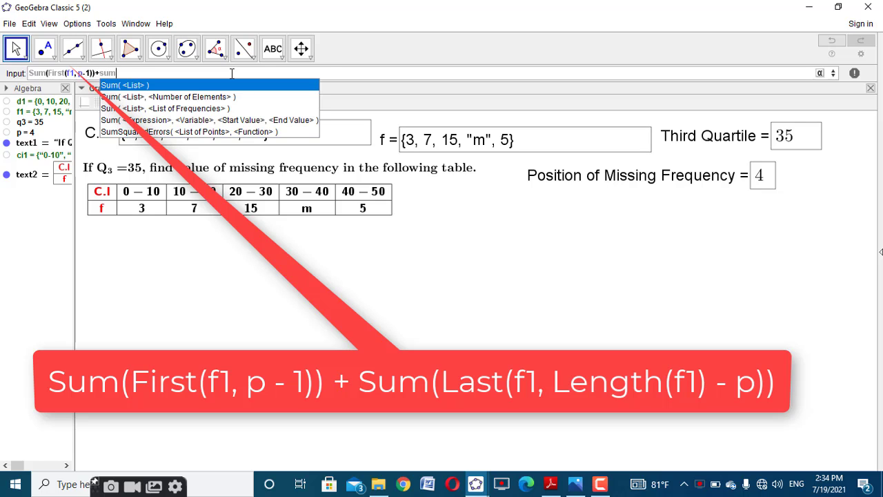
{"action": "left_click", "coordinate": [240, 87]}
{"action": "type", "text": "last"}
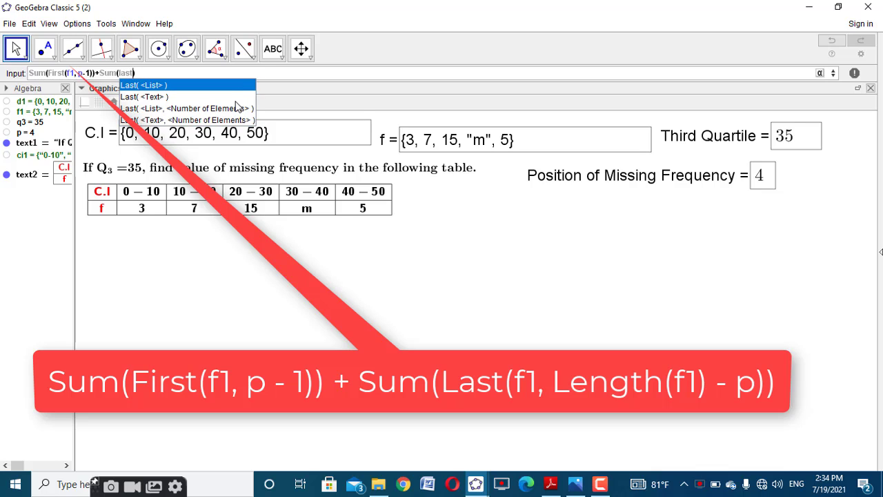
{"action": "left_click", "coordinate": [238, 108]}
{"action": "type", "text": "f1"}
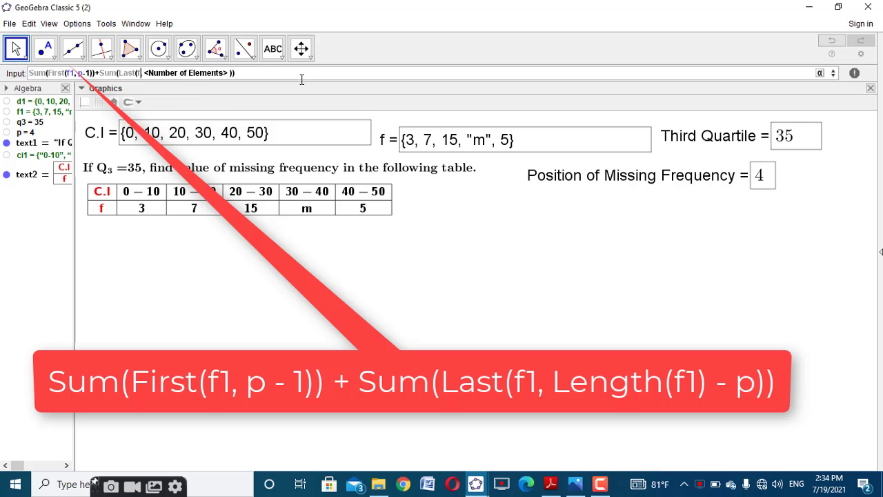
{"action": "key", "text": "Tab"}
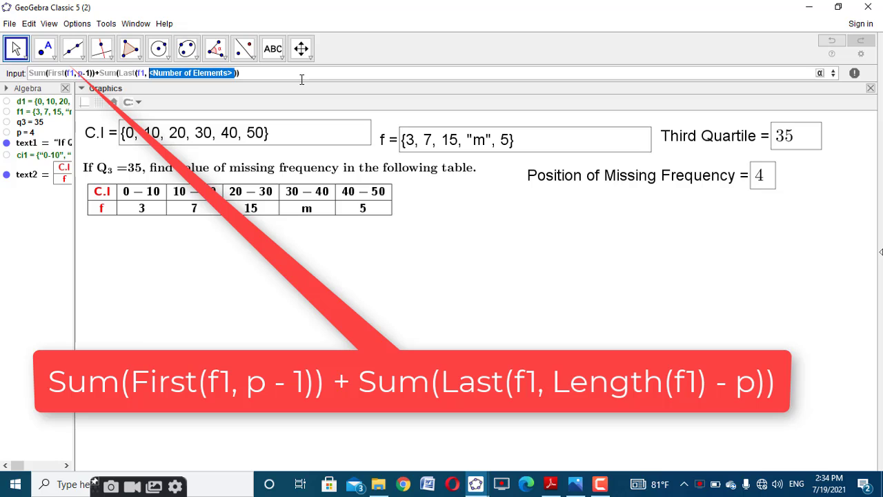
{"action": "type", "text": "length"}
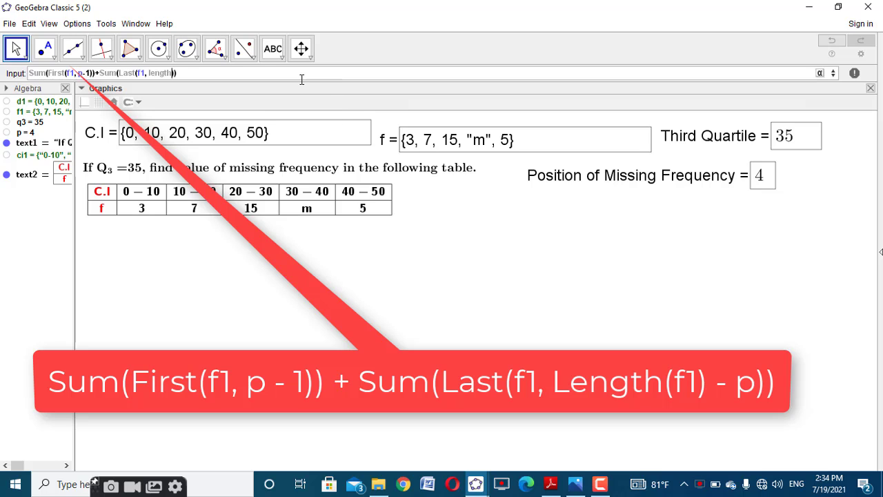
{"action": "key", "text": "Return"}
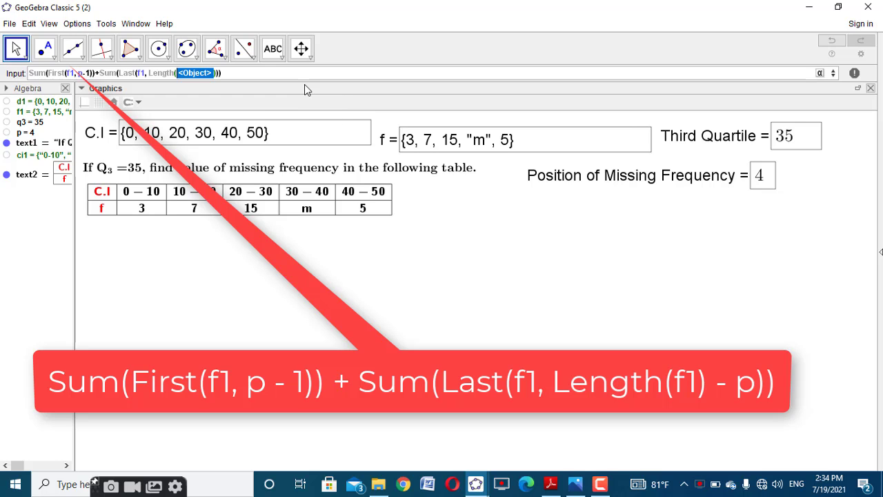
{"action": "type", "text": "f1)"}
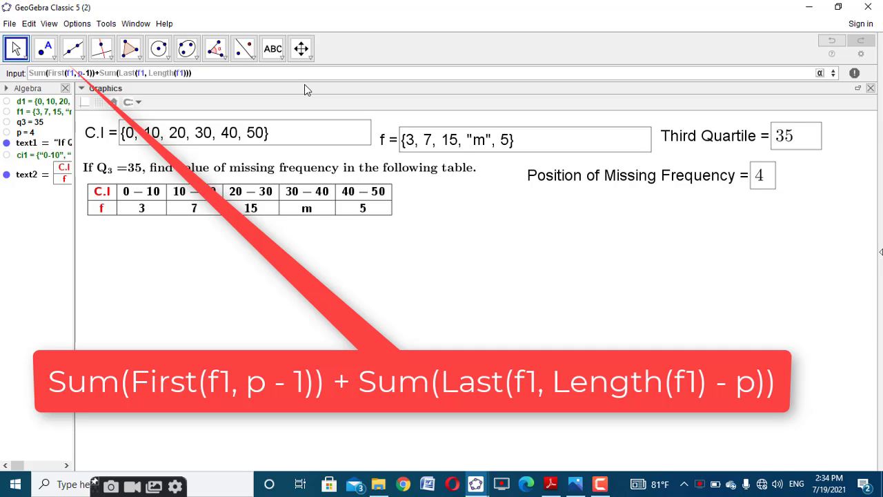
{"action": "type", "text": "-p"}
{"action": "key", "text": "Return"}
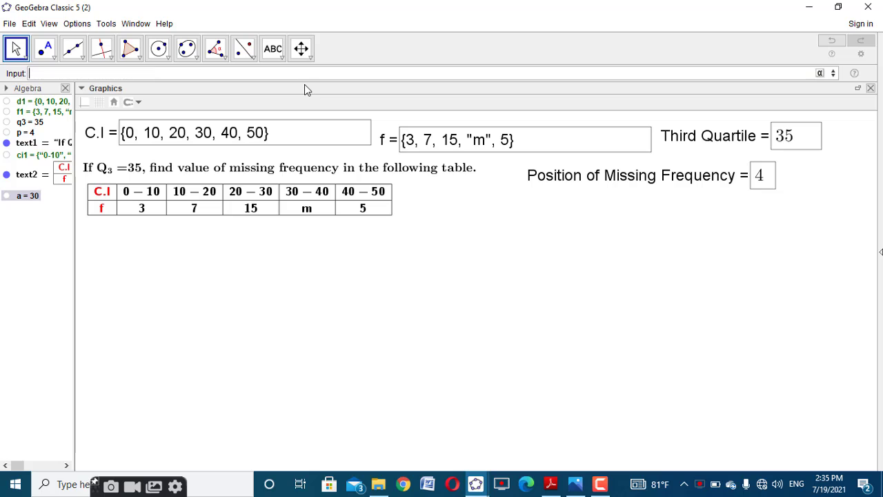
Step: Rename the new frequency-total number a as n1
{"action": "right_click", "coordinate": [33, 198]}
{"action": "left_click", "coordinate": [59, 230]}
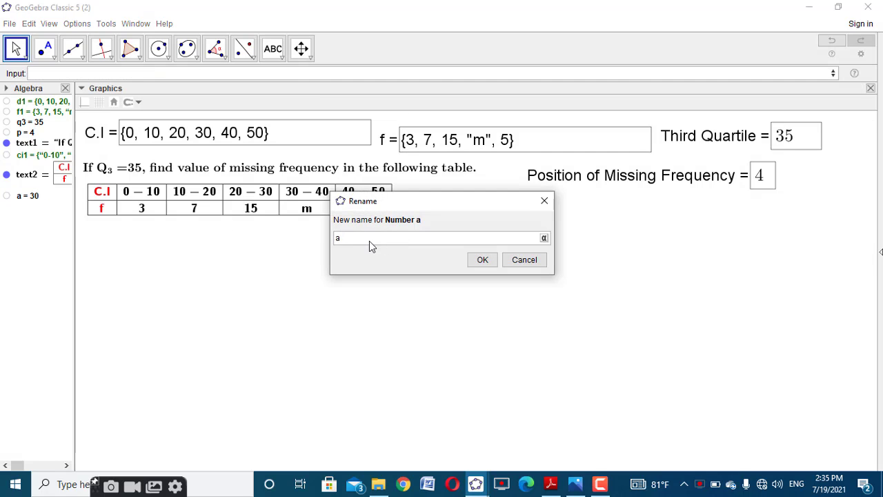
{"action": "type", "text": "n1"}
{"action": "left_click", "coordinate": [480, 258]}
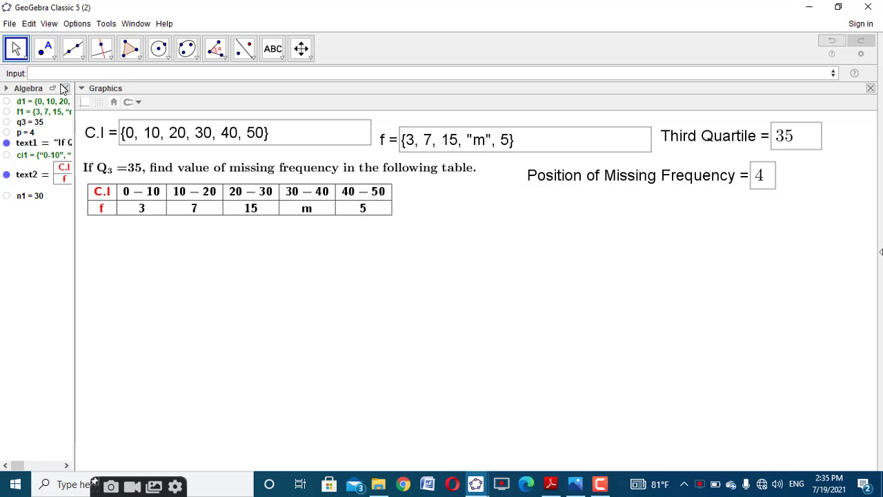
Step: Extract the missing frequency's letter with Element(f1, p) and hide the resulting text in the graphics view
{"action": "left_click", "coordinate": [64, 73]}
{"action": "type", "text": "Elem"}
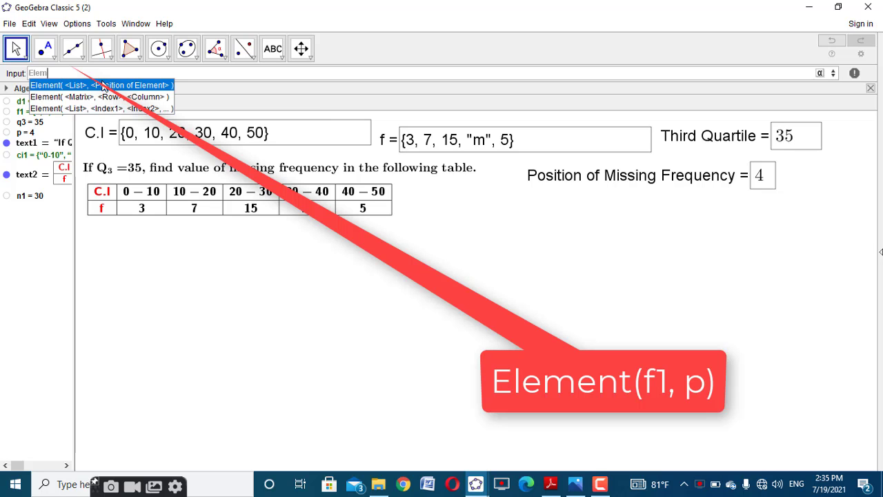
{"action": "left_click", "coordinate": [104, 86]}
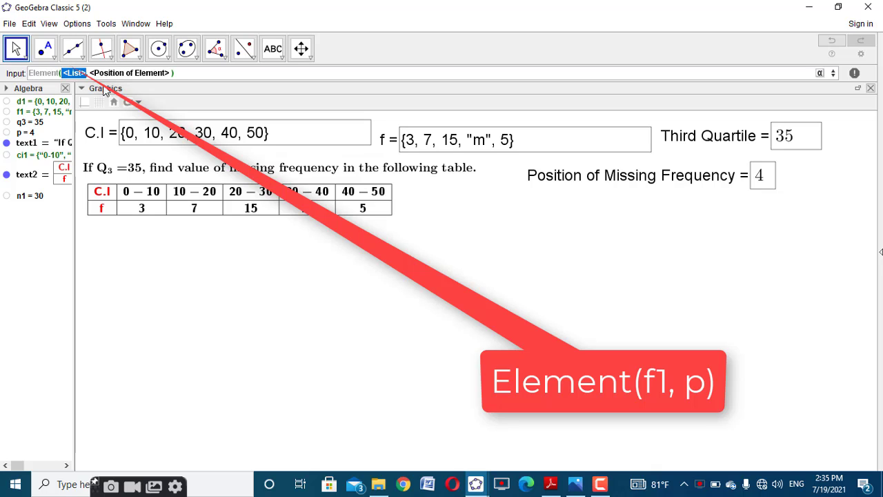
{"action": "type", "text": "f1"}
{"action": "key", "text": "Tab"}
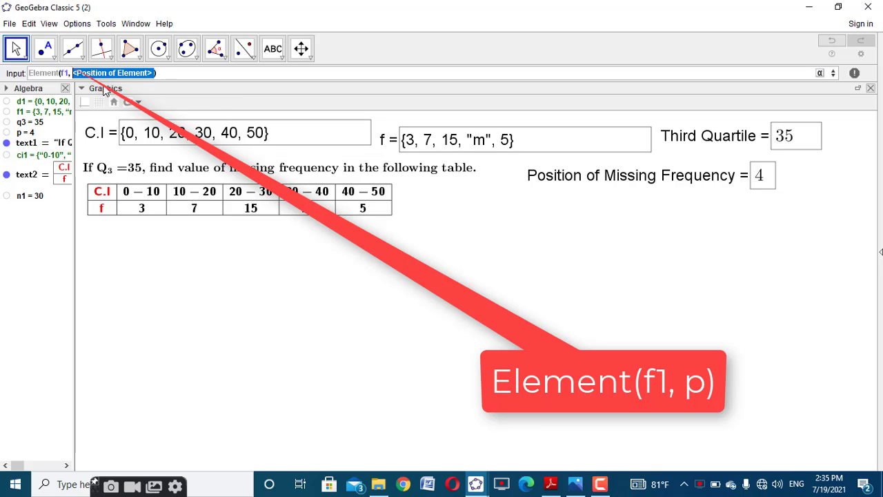
{"action": "type", "text": "p"}
{"action": "key", "text": "Return"}
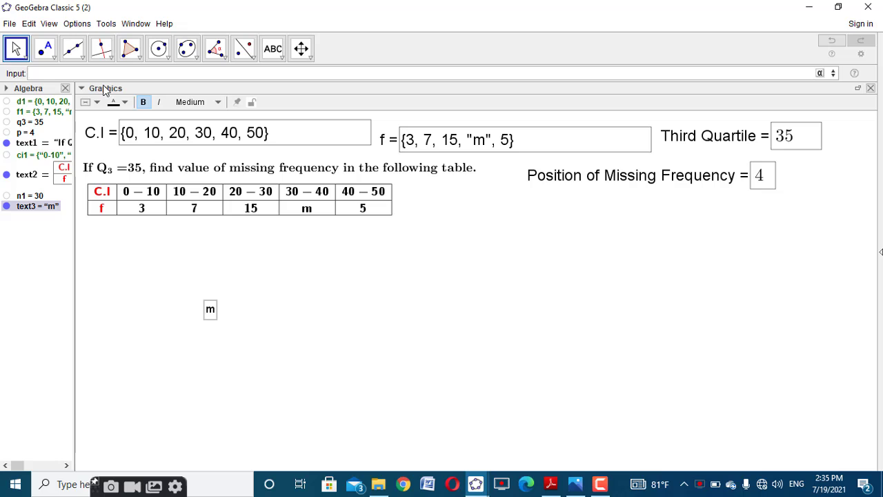
{"action": "left_click", "coordinate": [6, 206]}
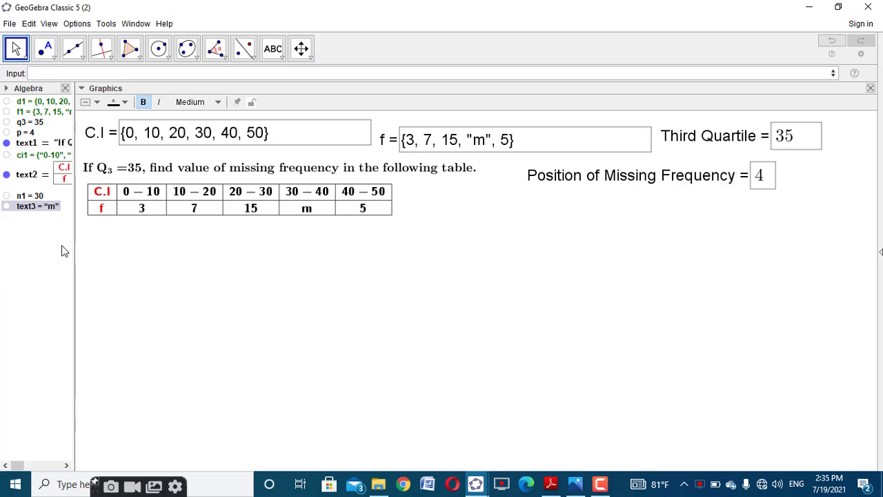
Step: Examine the N row and cumulative frequencies of the solution table in the finished q3 file, and return to the new worksheet
{"action": "mouse_move", "coordinate": [475, 483]}
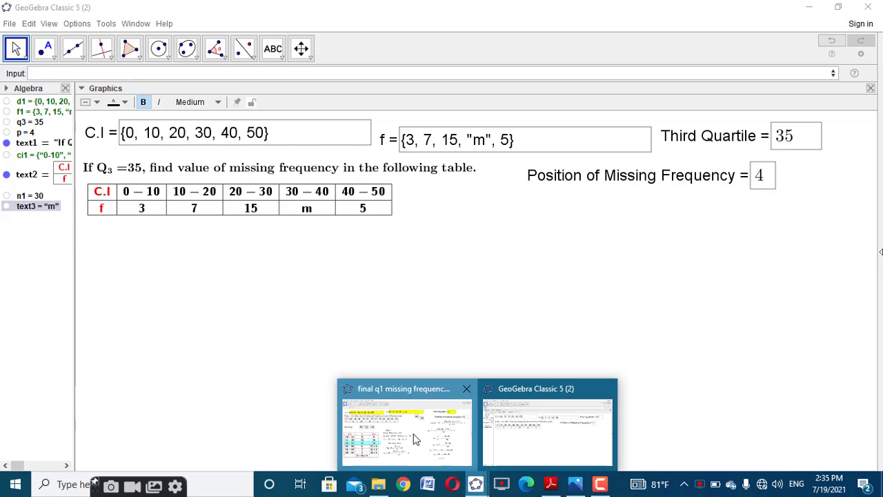
{"action": "left_click", "coordinate": [404, 425]}
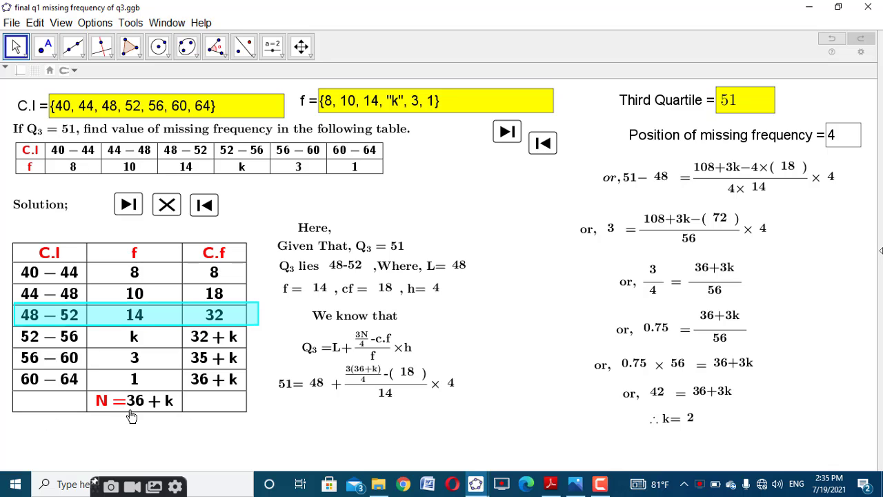
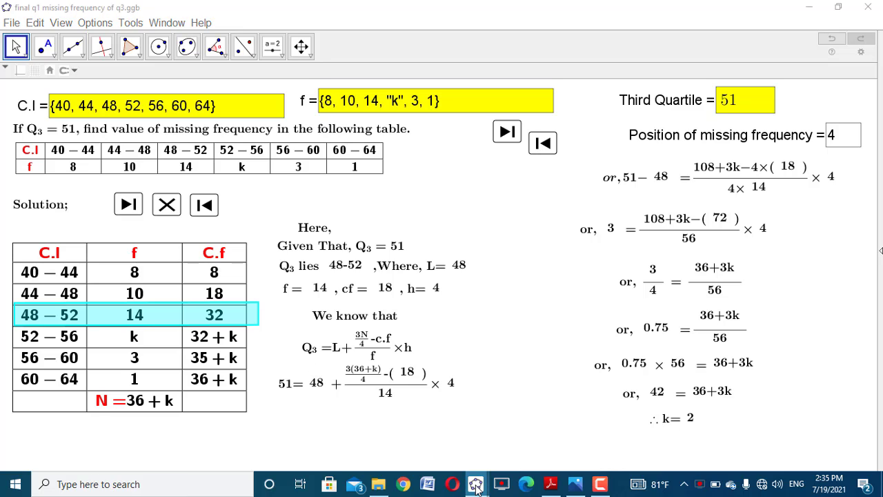
{"action": "mouse_move", "coordinate": [476, 483]}
{"action": "left_click", "coordinate": [512, 441]}
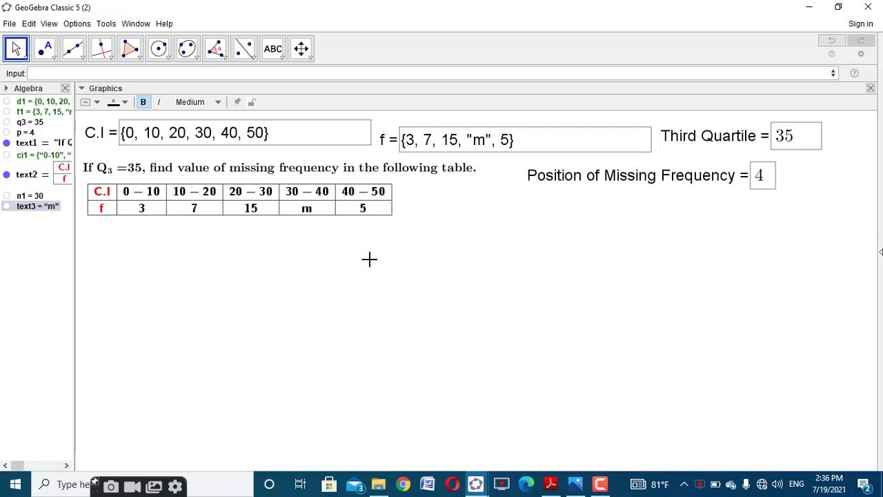
Step: Start a four-argument Sequence command with Sum(First(f1, i)) as its expression for the cumulative frequencies
{"action": "left_click", "coordinate": [368, 73]}
{"action": "type", "text": "seq"}
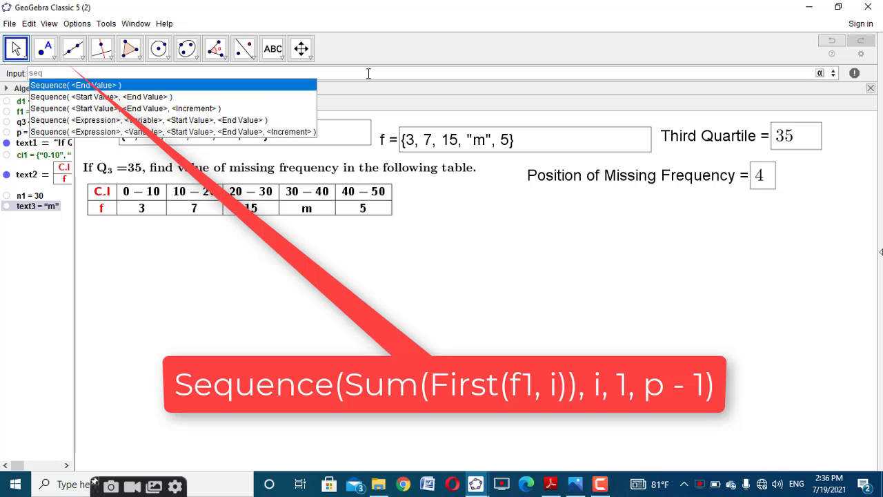
{"action": "left_click", "coordinate": [265, 121]}
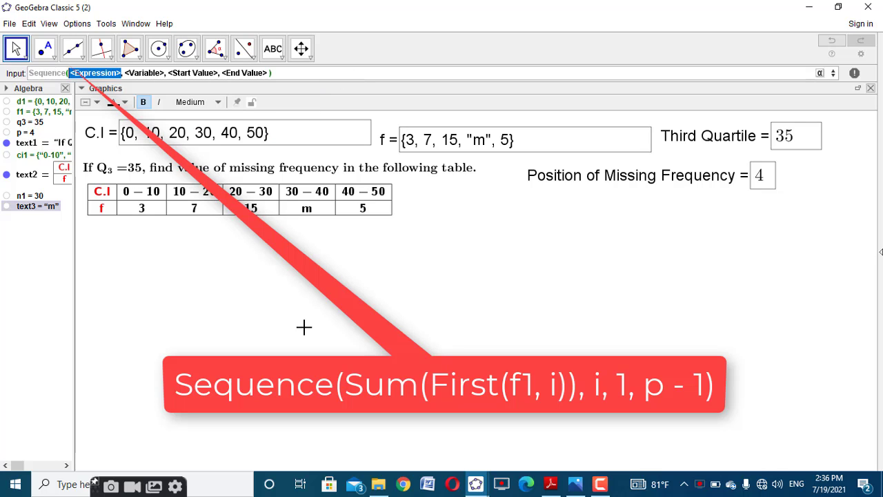
{"action": "type", "text": "su"}
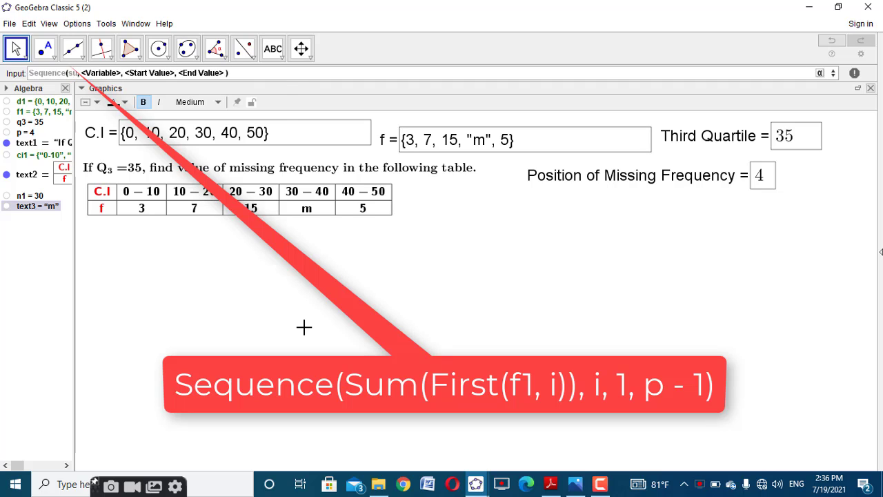
{"action": "type", "text": "m"}
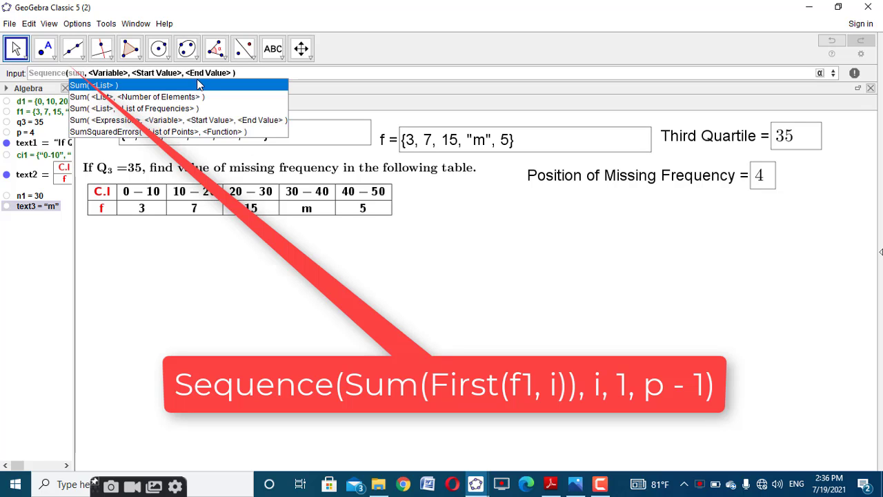
{"action": "left_click", "coordinate": [201, 84]}
{"action": "type", "text": "firs"}
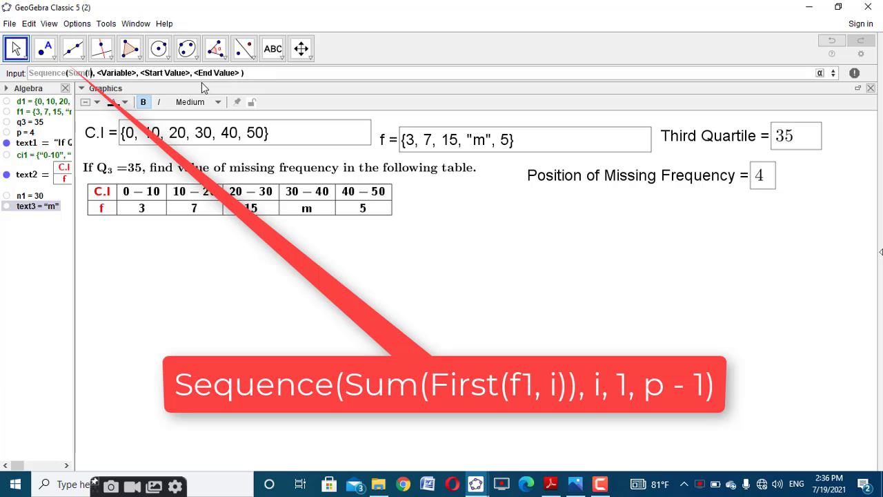
{"action": "type", "text": "t"}
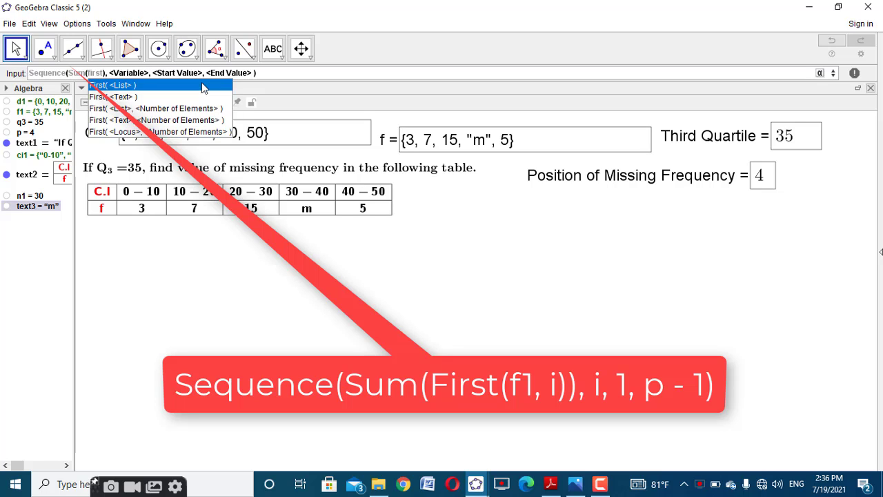
{"action": "left_click", "coordinate": [193, 108]}
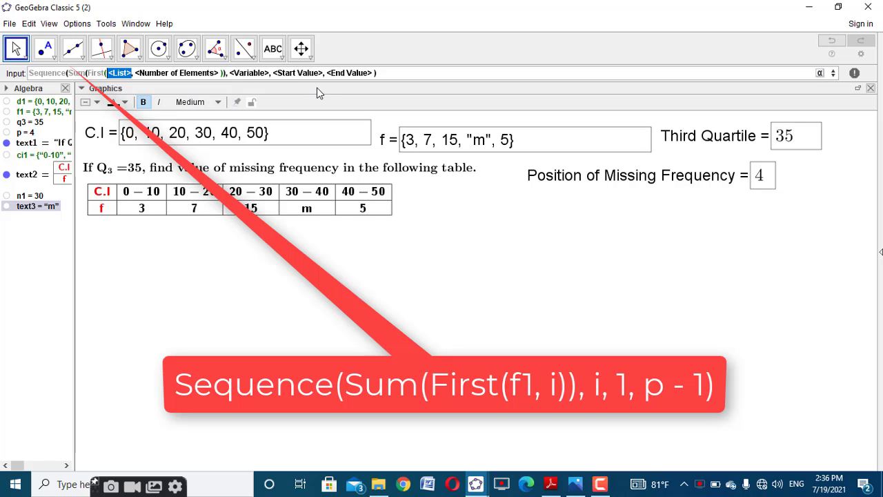
{"action": "type", "text": "f1"}
{"action": "key", "text": "Tab"}
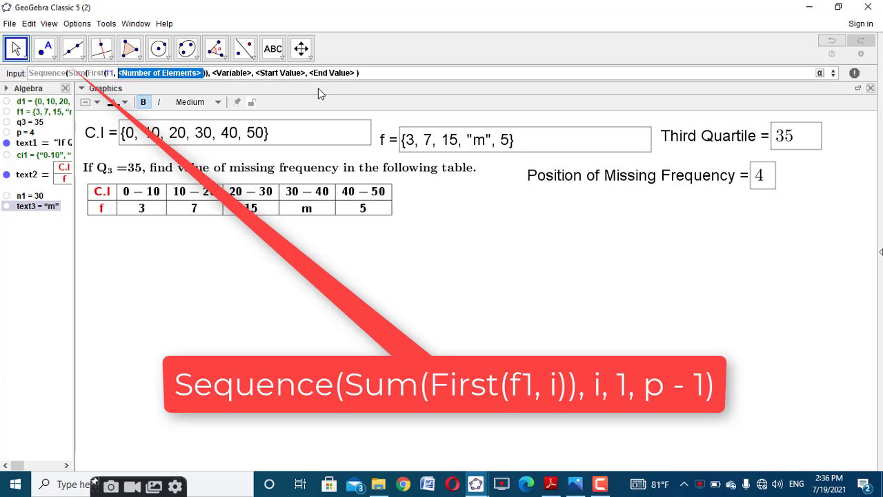
{"action": "type", "text": "i"}
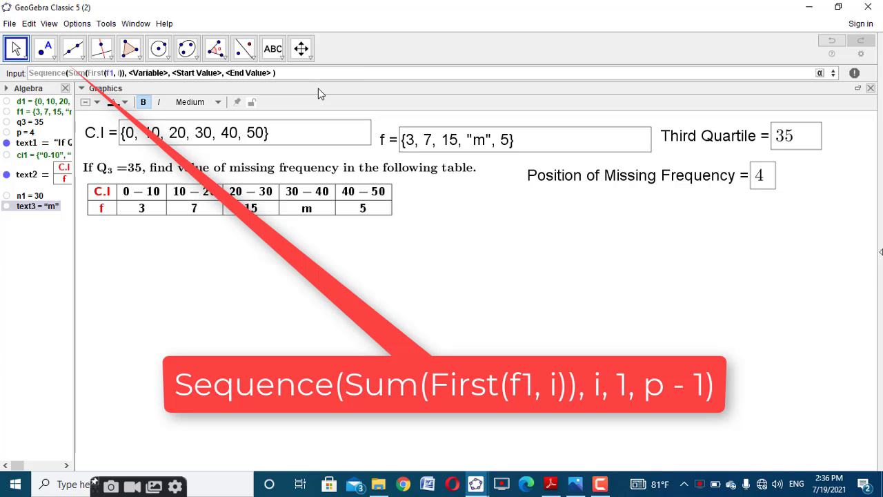
Step: Set the Sequence variable to i running from 1 to p-1 and create the list of cumulative frequencies before the missing one
{"action": "key", "text": "Tab"}
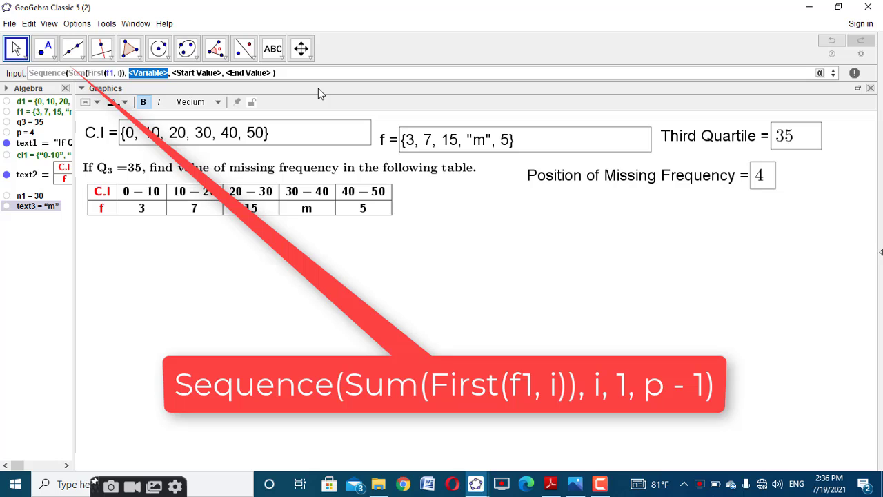
{"action": "type", "text": "i"}
{"action": "key", "text": "Tab"}
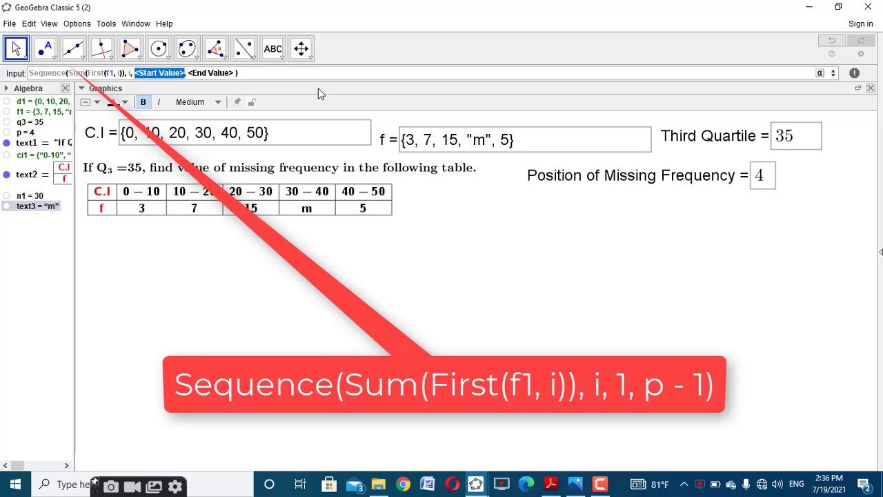
{"action": "type", "text": "1"}
{"action": "key", "text": "Tab"}
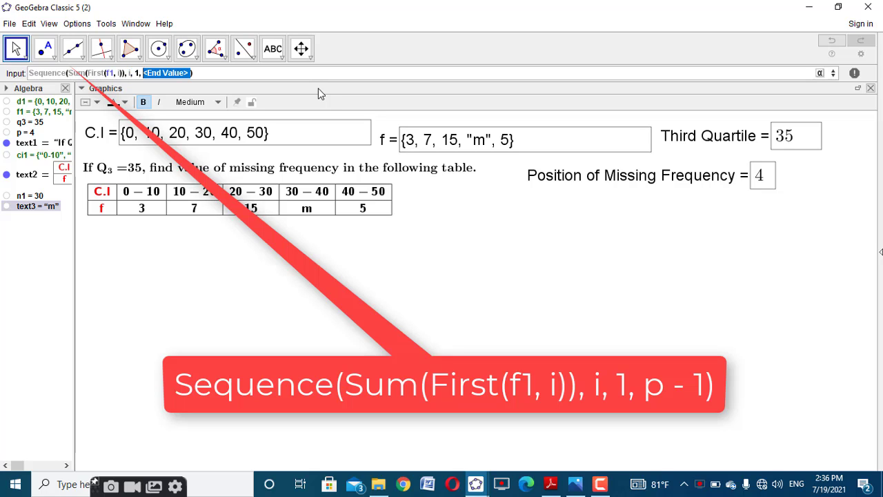
{"action": "type", "text": "p-"}
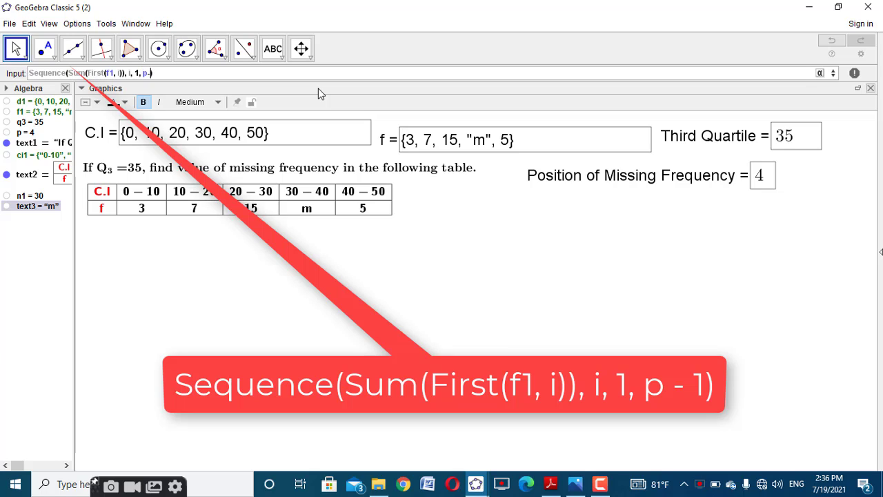
{"action": "type", "text": "1"}
{"action": "key", "text": "Return"}
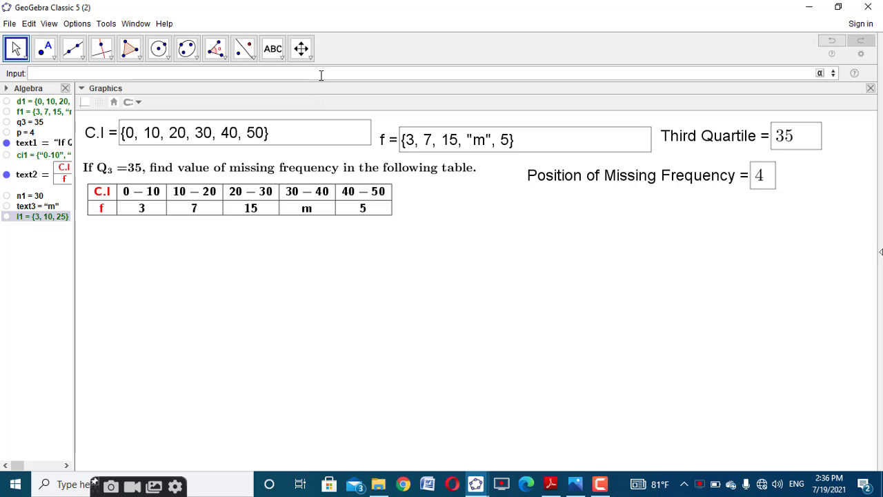
Step: Start a four-argument Sequence command with Sum(Last(f1, i)) as its expression
{"action": "left_click", "coordinate": [321, 74]}
{"action": "type", "text": "seq"}
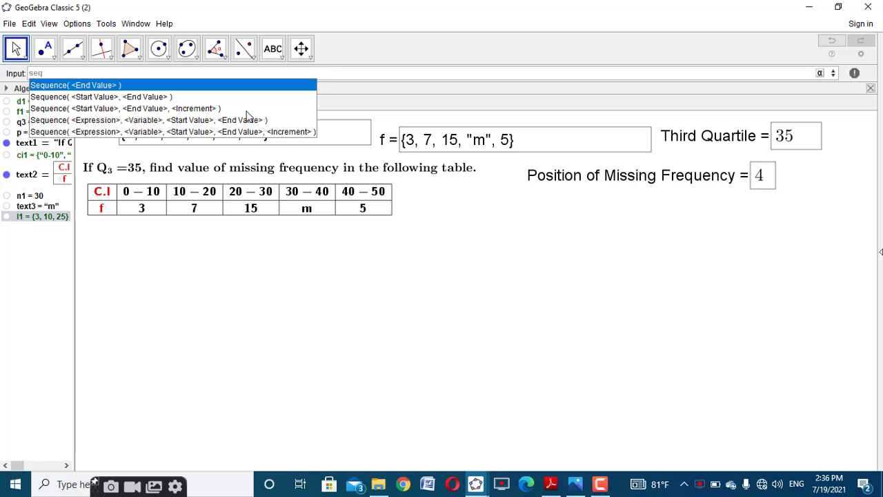
{"action": "left_click", "coordinate": [205, 119]}
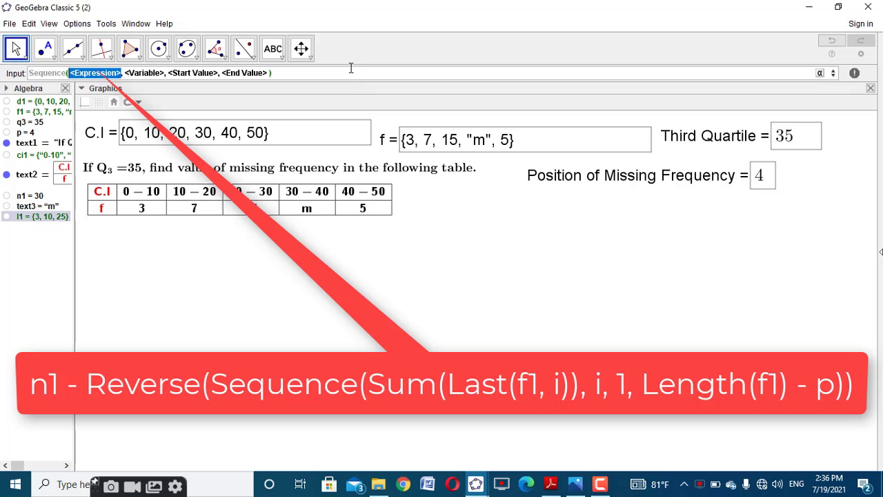
{"action": "type", "text": "sum"}
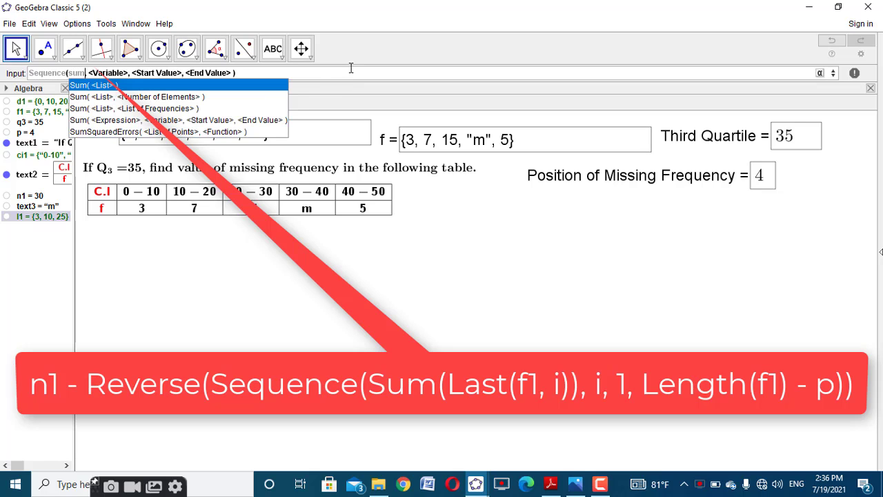
{"action": "left_click", "coordinate": [267, 86]}
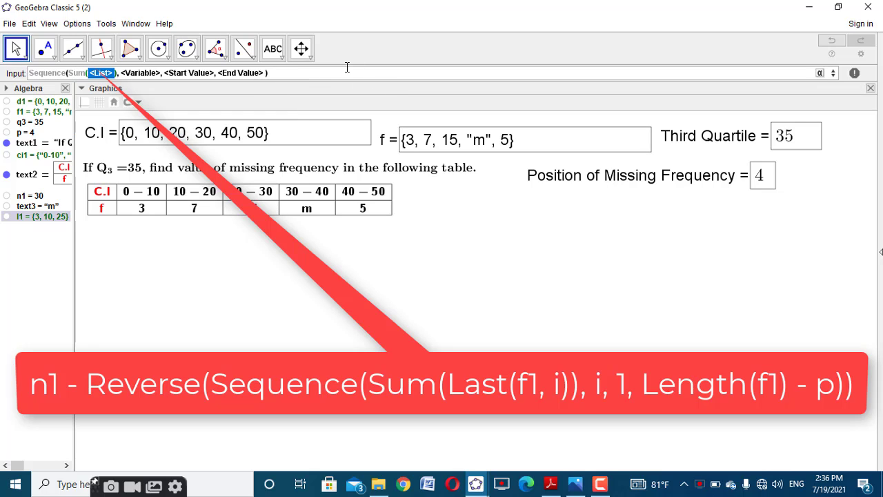
{"action": "type", "text": "last"}
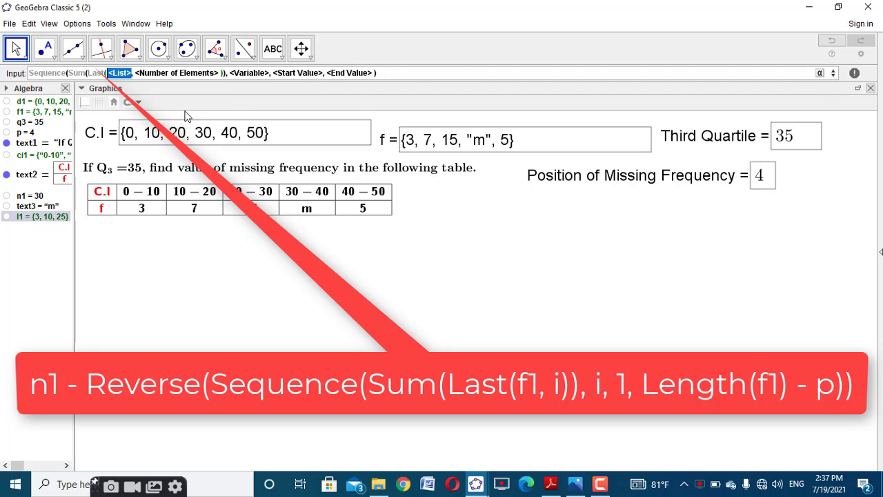
{"action": "left_click", "coordinate": [185, 109]}
{"action": "type", "text": "f1"}
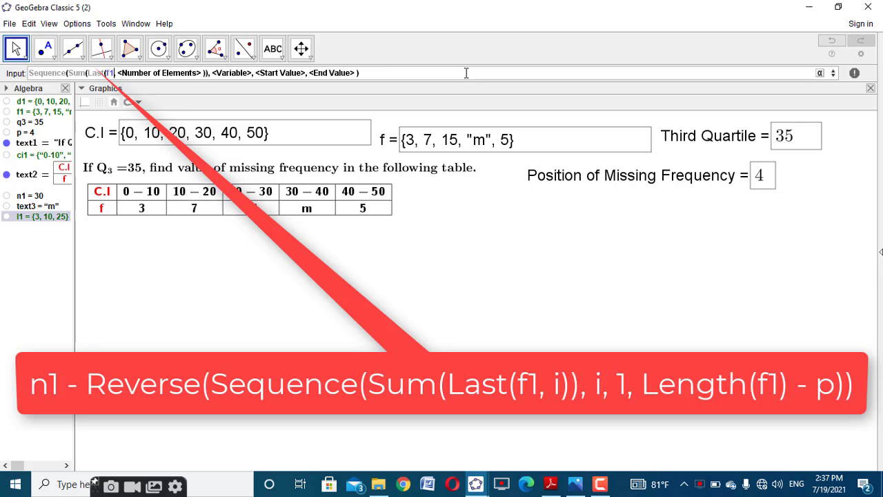
{"action": "key", "text": "Tab"}
{"action": "type", "text": "i"}
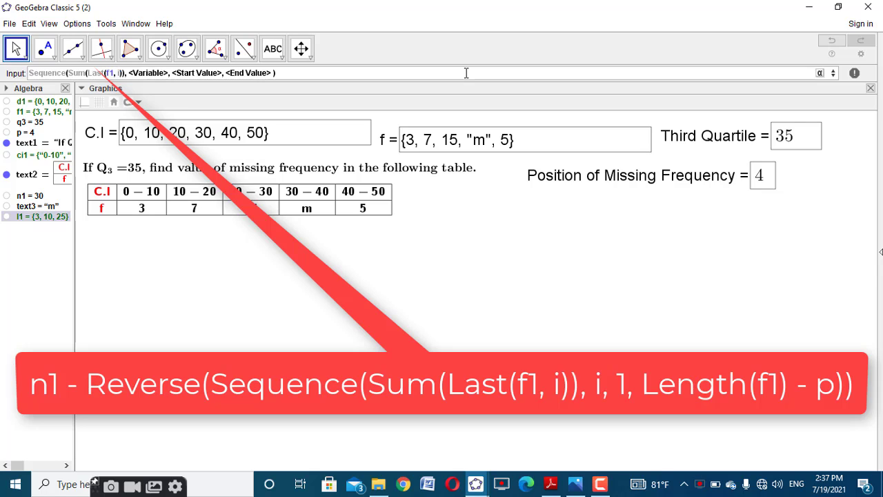
Step: Set the Sequence variable to i, running from 1 to Length(f1)-p
{"action": "key", "text": "Tab"}
{"action": "type", "text": "i"}
{"action": "key", "text": "Tab"}
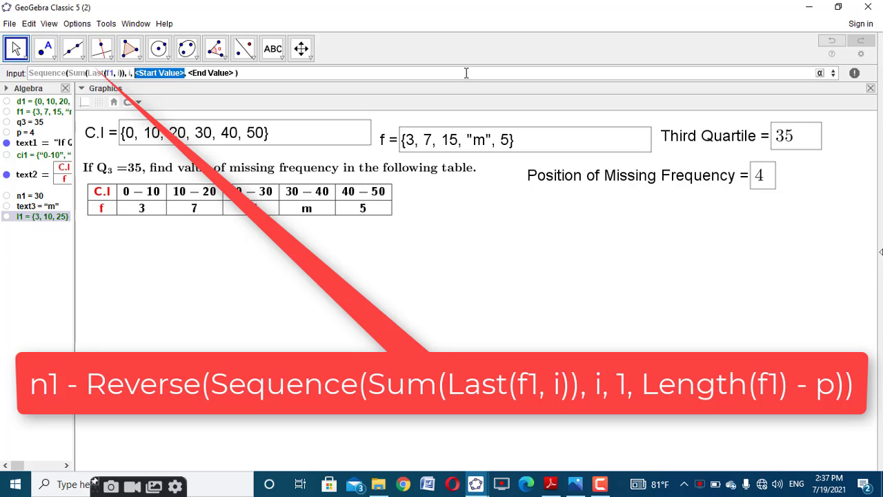
{"action": "type", "text": "1"}
{"action": "key", "text": "Tab"}
{"action": "type", "text": "Length"}
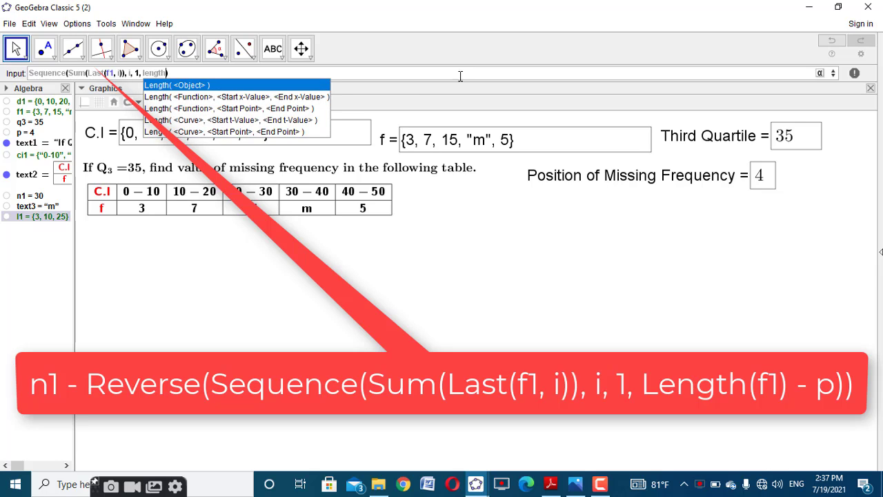
{"action": "left_click", "coordinate": [322, 87]}
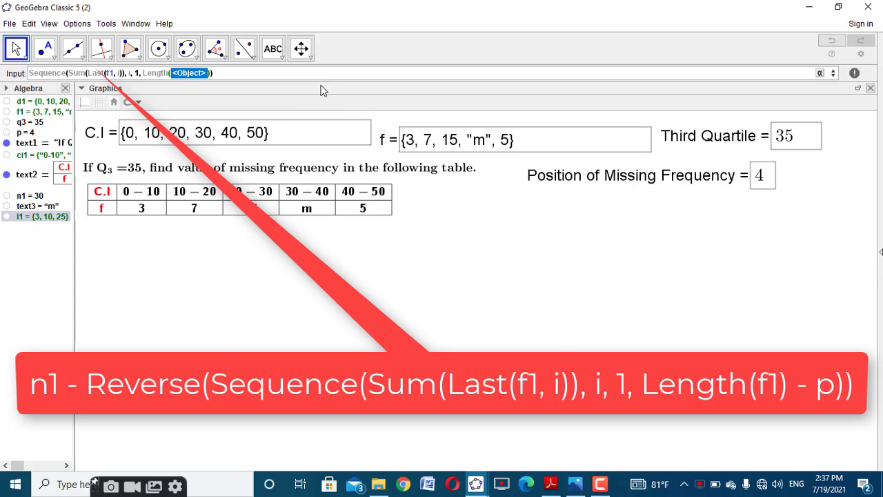
{"action": "type", "text": "f1)-p"}
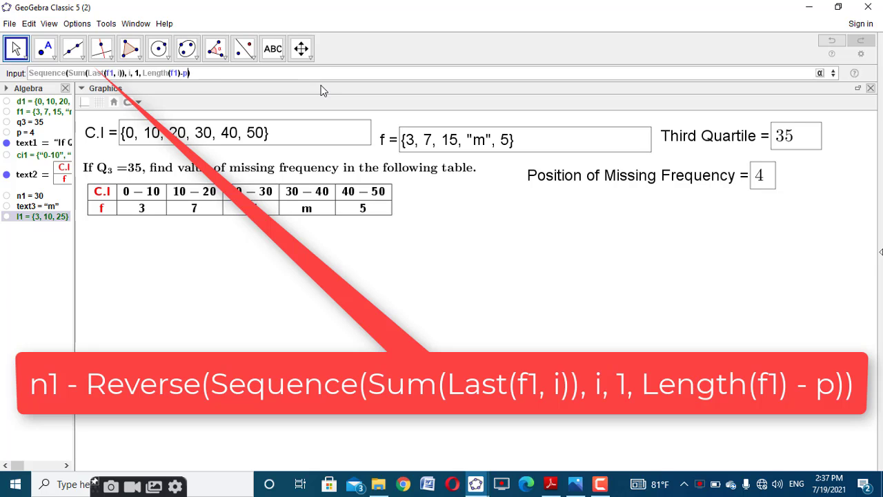
Step: Wrap the whole Sequence expression in a Reverse command
{"action": "key", "text": "ctrl+Left"}
{"action": "key", "text": "ctrl+Left"}
{"action": "key", "text": "ctrl+Left"}
{"action": "key", "text": "ctrl+Left"}
{"action": "key", "text": "ctrl+Left"}
{"action": "key", "text": "ctrl+Left"}
{"action": "key", "text": "ctrl+Left"}
{"action": "key", "text": "ctrl+Left"}
{"action": "key", "text": "ctrl+Left"}
{"action": "key", "text": "ctrl+Left"}
{"action": "key", "text": "Escape"}
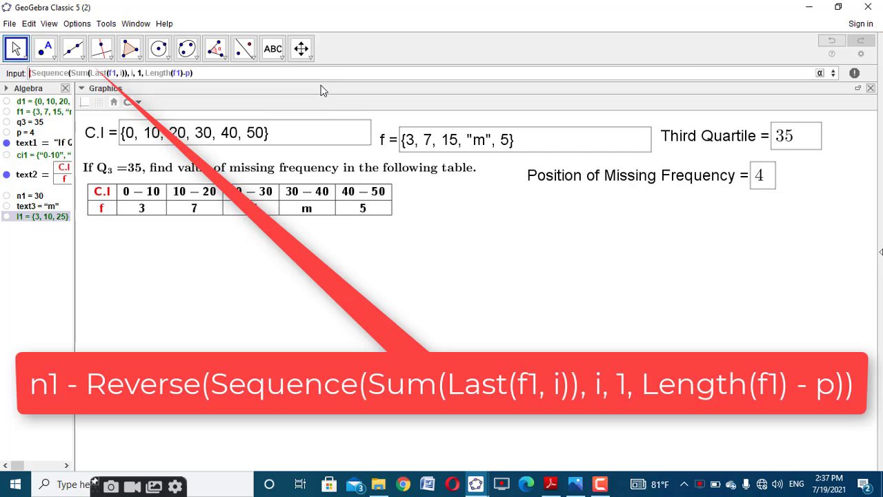
{"action": "type", "text": "rev"}
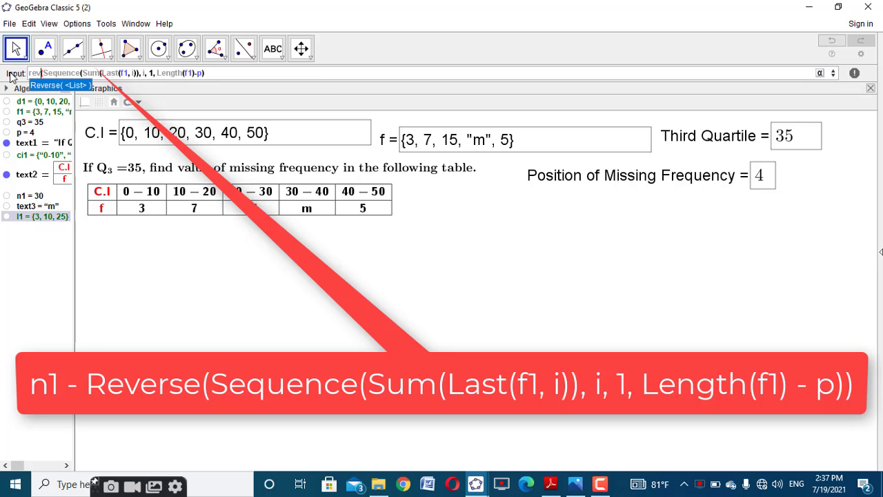
{"action": "left_click", "coordinate": [61, 85]}
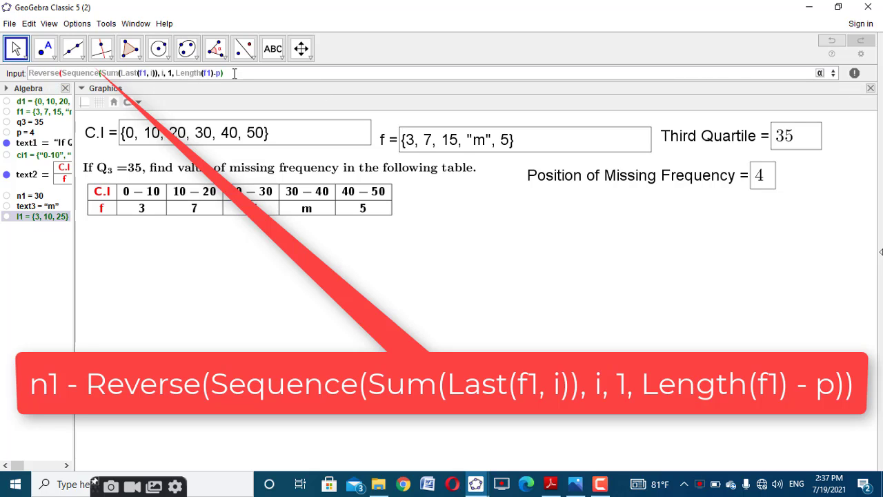
Step: Close the Reverse command, subtract it from n1, and create the resulting list of cumulative sums
{"action": "type", "text": ")n1-"}
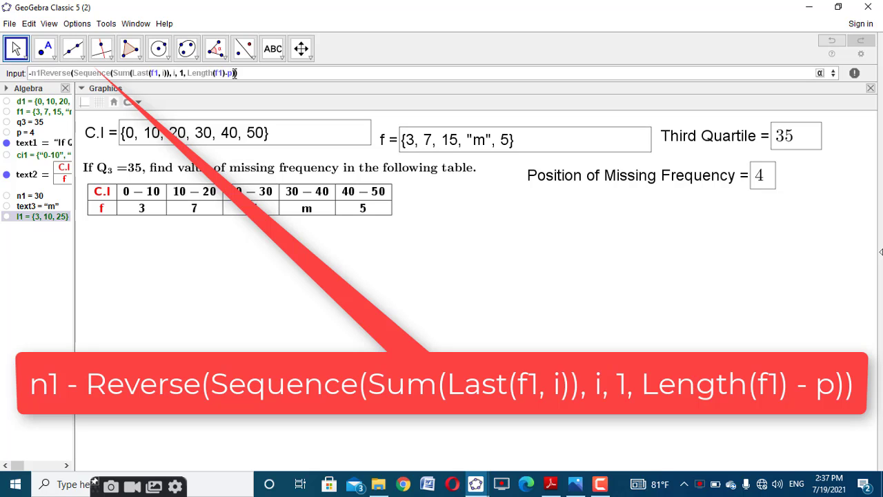
{"action": "key", "text": "BackSpace"}
{"action": "key", "text": "BackSpace"}
{"action": "key", "text": "BackSpace"}
{"action": "type", "text": "n1-"}
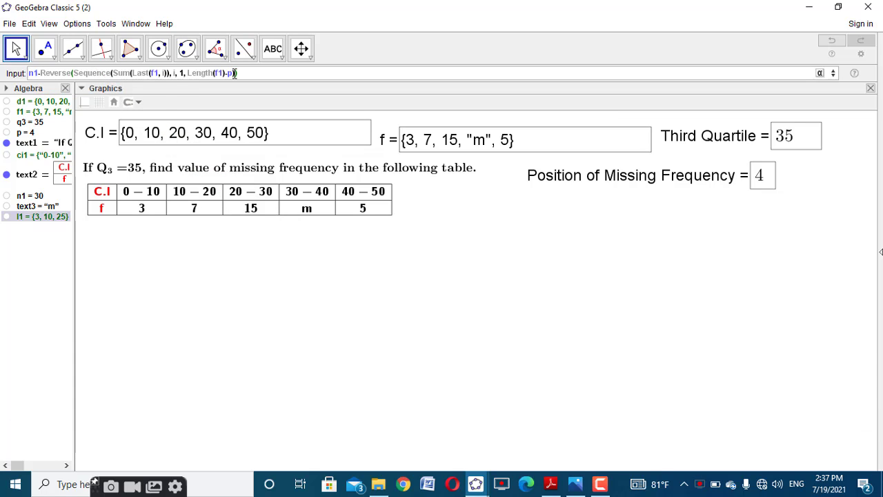
{"action": "key", "text": "Return"}
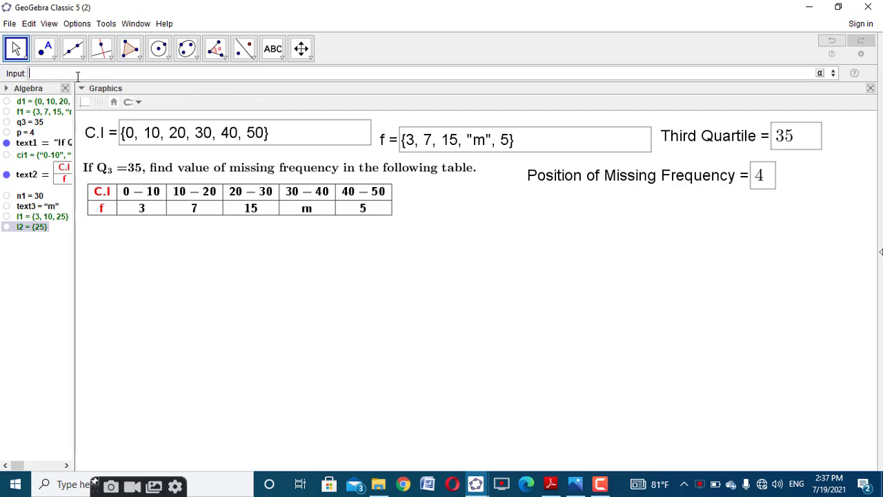
Step: Start a Join command with l1 as its first list and Append(RemoveUndefined()) as its second
{"action": "type", "text": "Join"}
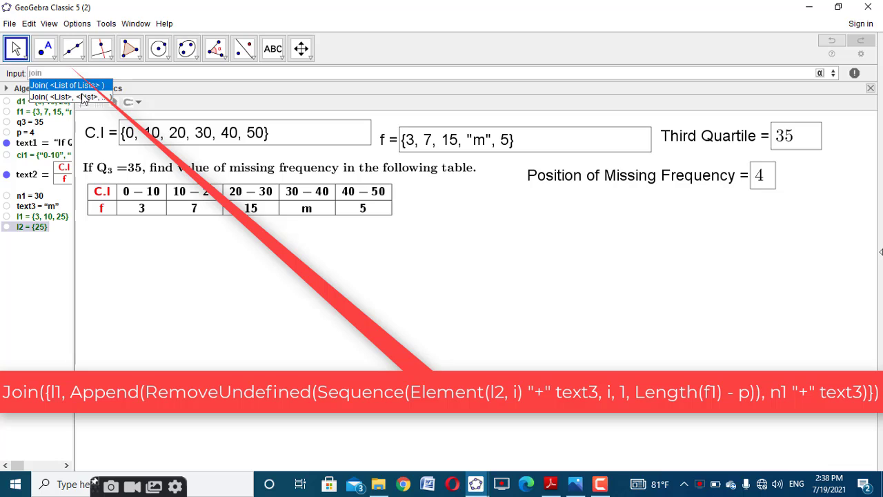
{"action": "left_click", "coordinate": [82, 97]}
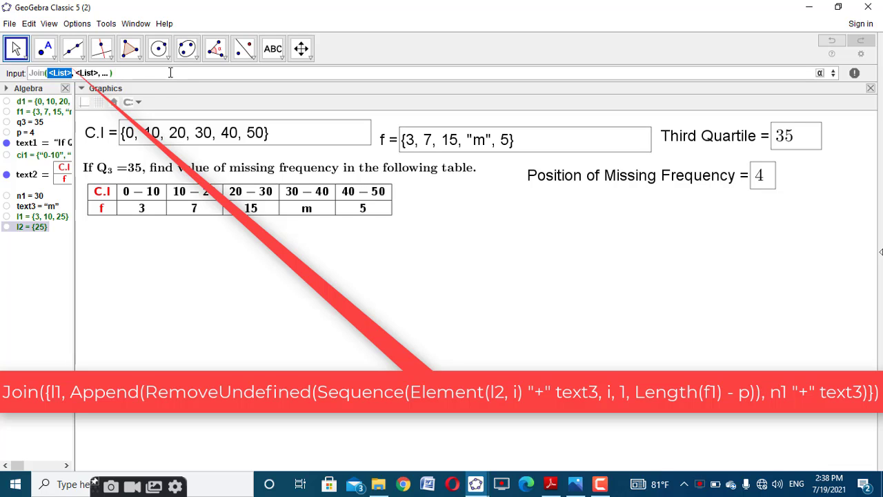
{"action": "type", "text": "l1"}
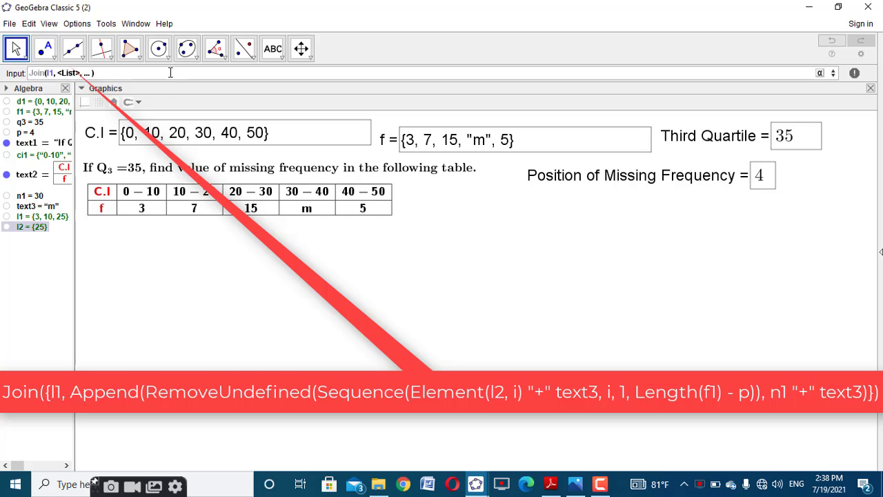
{"action": "key", "text": "Tab"}
{"action": "type", "text": "App"}
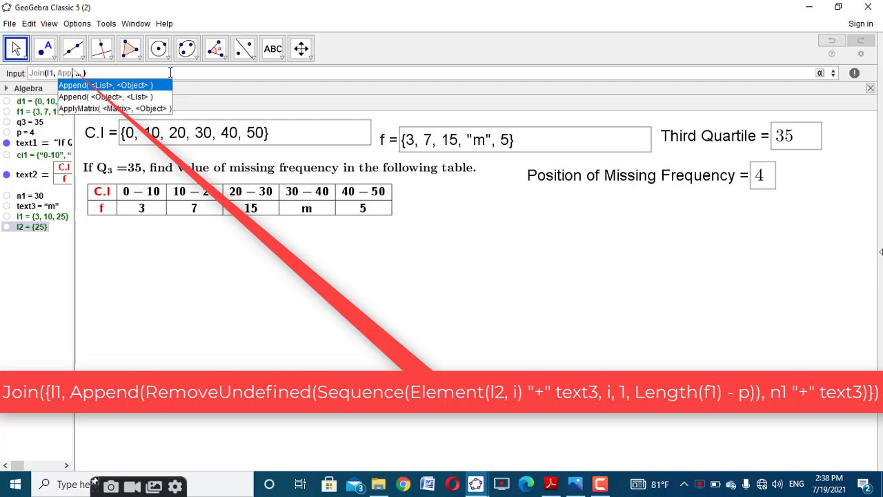
{"action": "left_click", "coordinate": [120, 88]}
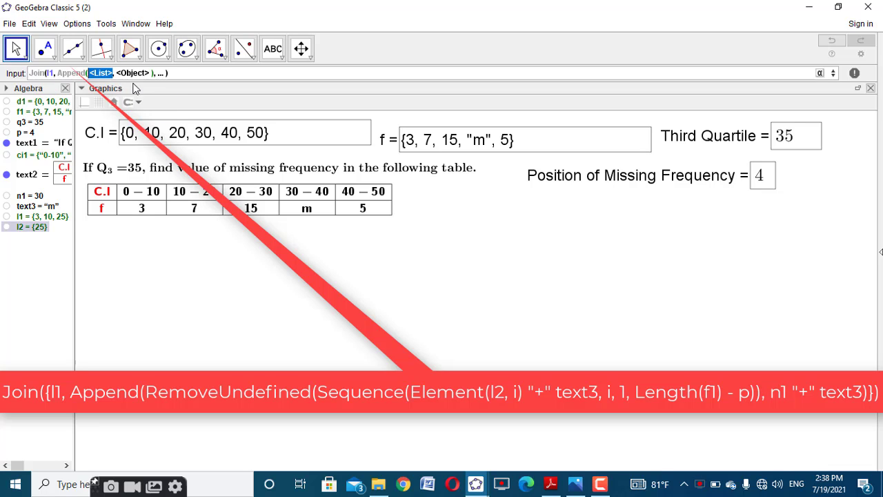
{"action": "type", "text": "rem"}
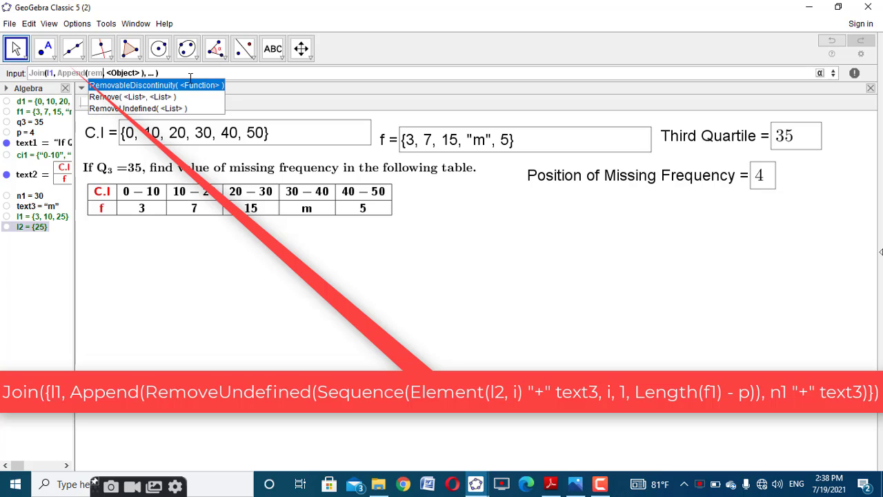
{"action": "left_click", "coordinate": [171, 109]}
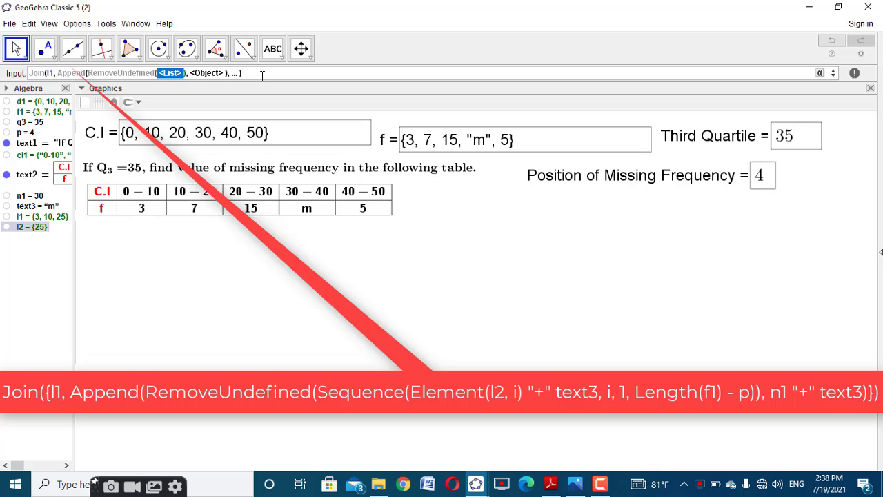
Step: Insert a four-argument Sequence inside RemoveUndefined with Element(l2, i)"+"text3 as its expression
{"action": "type", "text": "seq"}
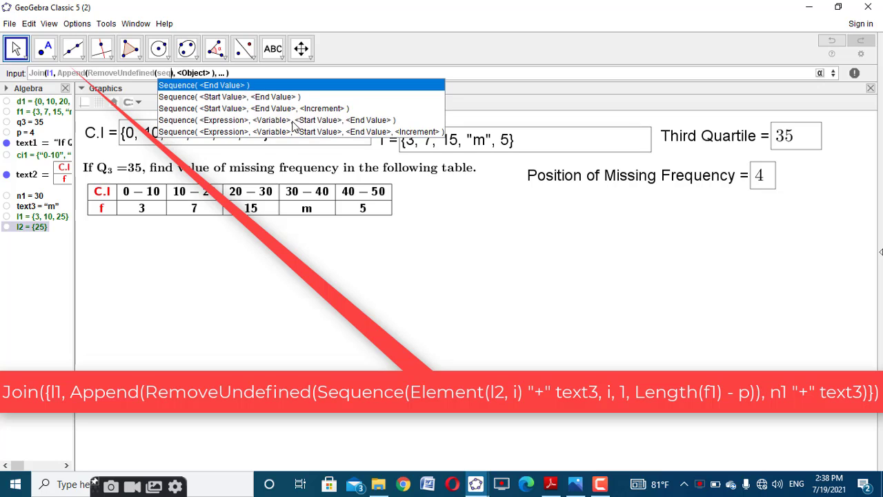
{"action": "left_click", "coordinate": [293, 121]}
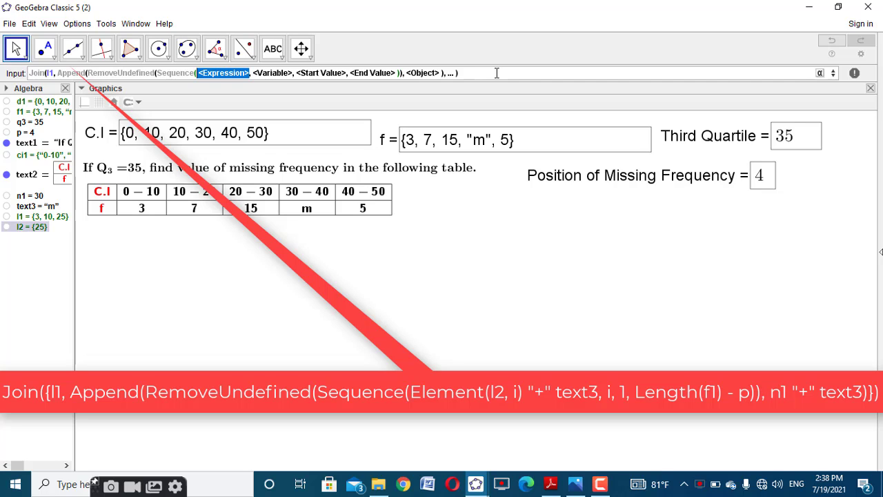
{"action": "type", "text": "Elem"}
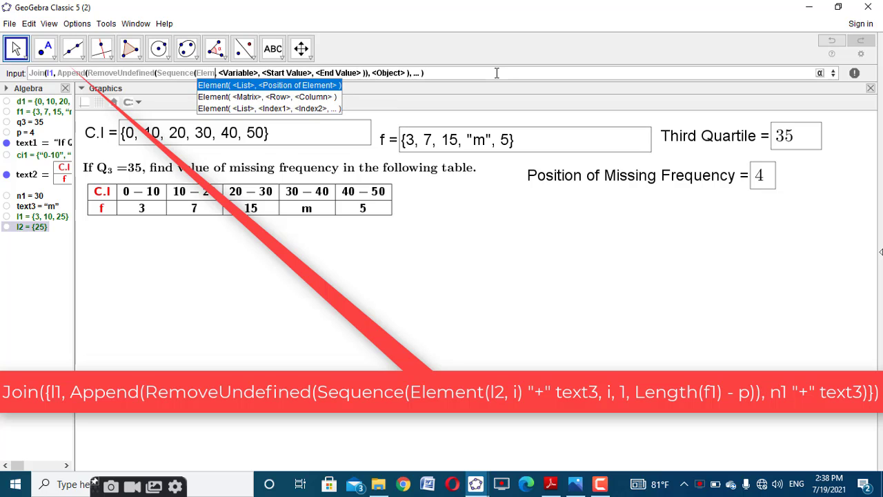
{"action": "left_click", "coordinate": [242, 88]}
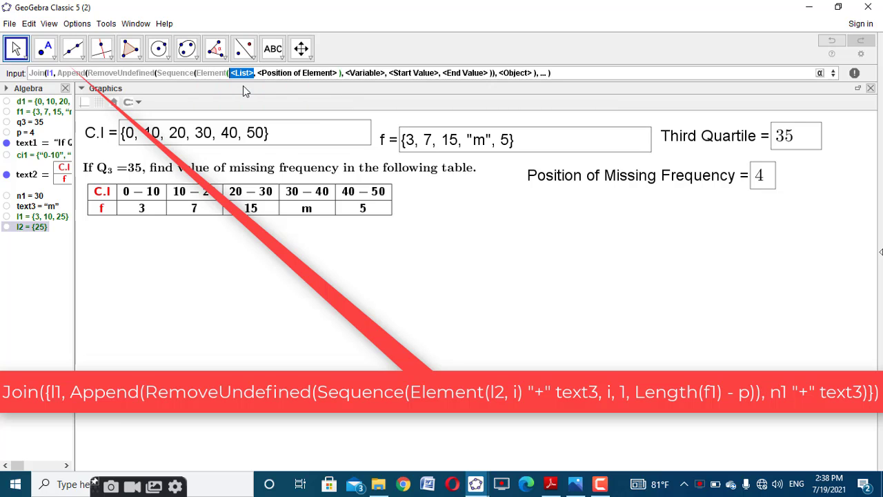
{"action": "type", "text": "l2"}
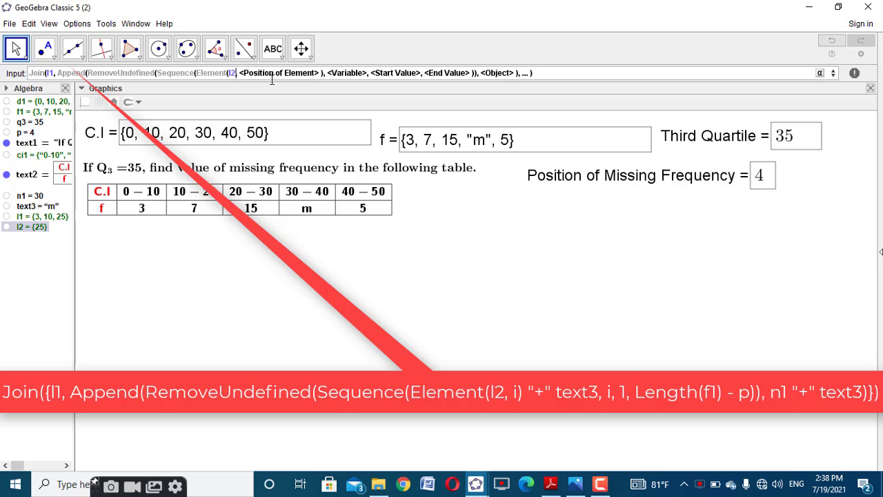
{"action": "key", "text": "Tab"}
{"action": "type", "text": "i"}
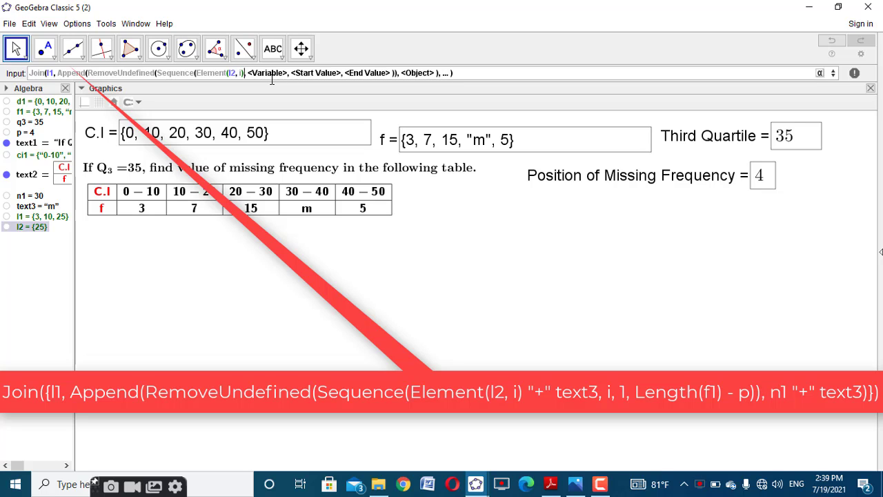
{"action": "type", "text": ")\"+\""}
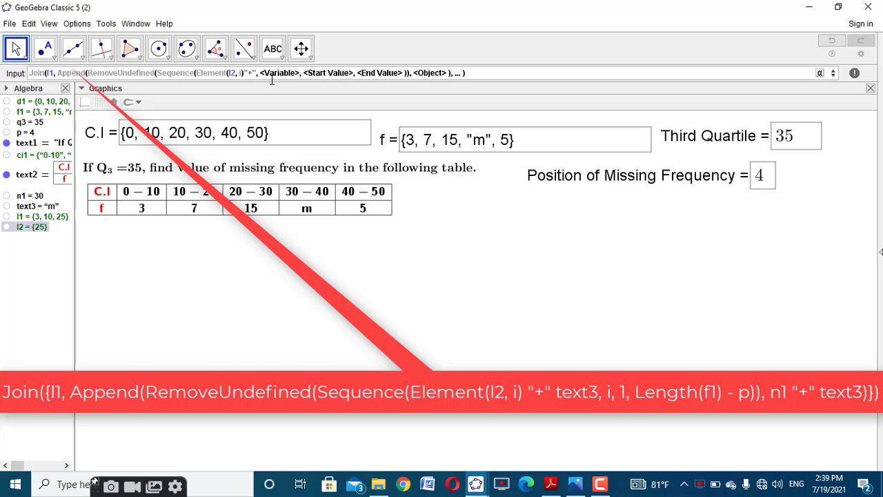
{"action": "type", "text": "text3"}
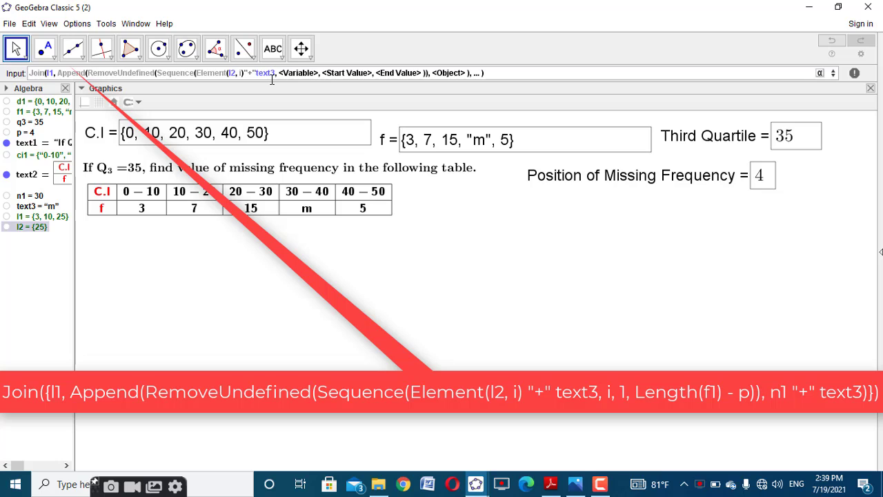
Step: Complete the Sequence with variable i, start value 1 and end value Length(f1)-p
{"action": "key", "text": "Tab"}
{"action": "type", "text": "i"}
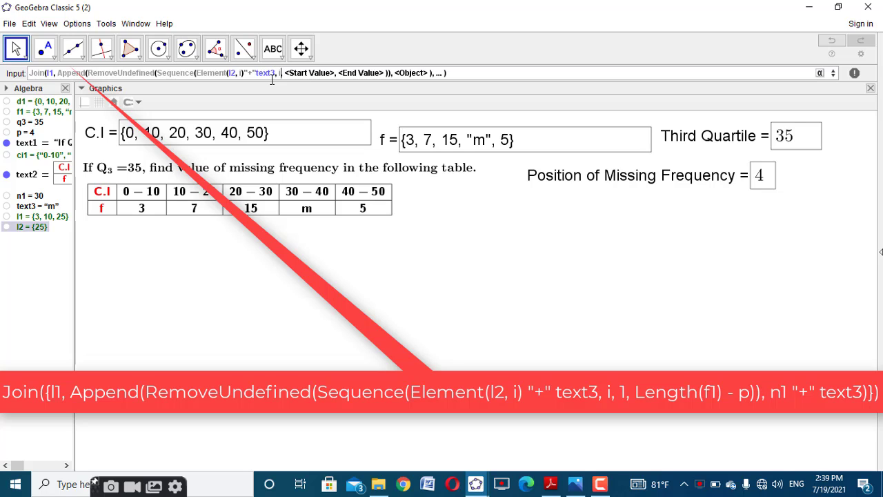
{"action": "key", "text": "Tab"}
{"action": "type", "text": "1"}
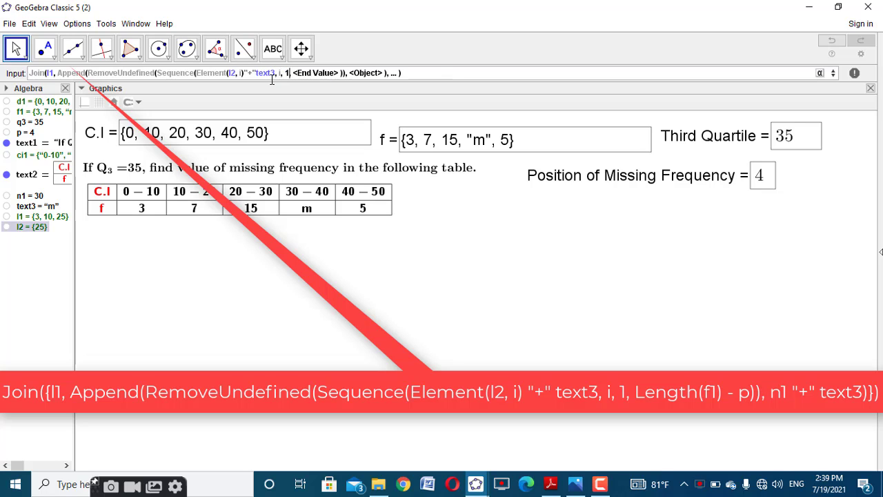
{"action": "key", "text": "Tab"}
{"action": "type", "text": "length"}
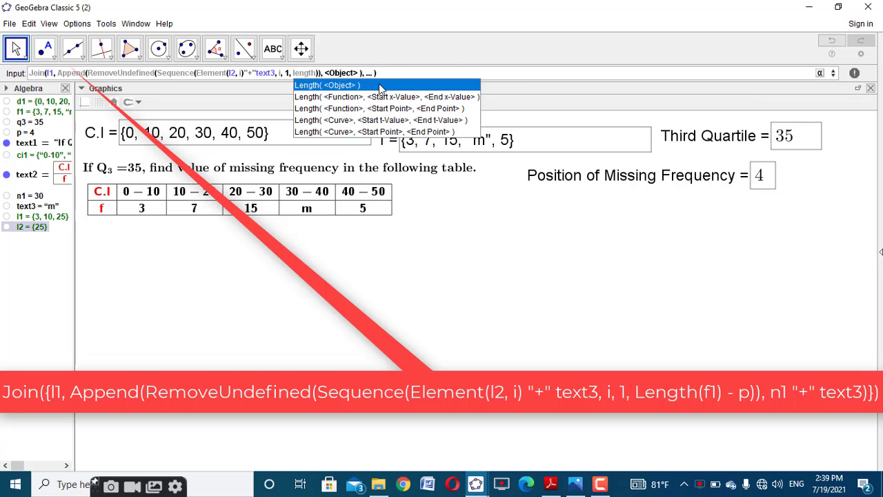
{"action": "left_click", "coordinate": [379, 86]}
{"action": "type", "text": "f1"}
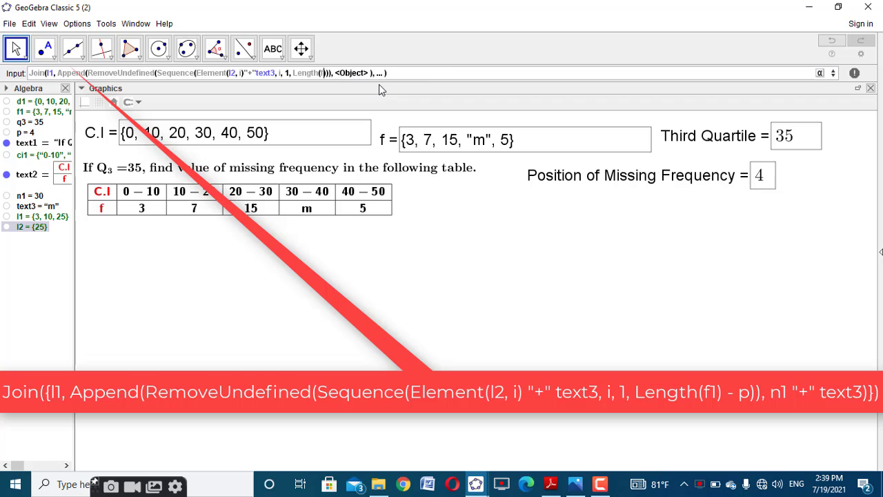
{"action": "type", "text": ")-p"}
Step: Enter n1"+"text3 as the object of the Append command and create the joined list
{"action": "key", "text": "Right"}
{"action": "key", "text": "Right"}
{"action": "key", "text": "Right"}
{"action": "key", "text": "Right"}
{"action": "type", "text": "n1\"+\""}
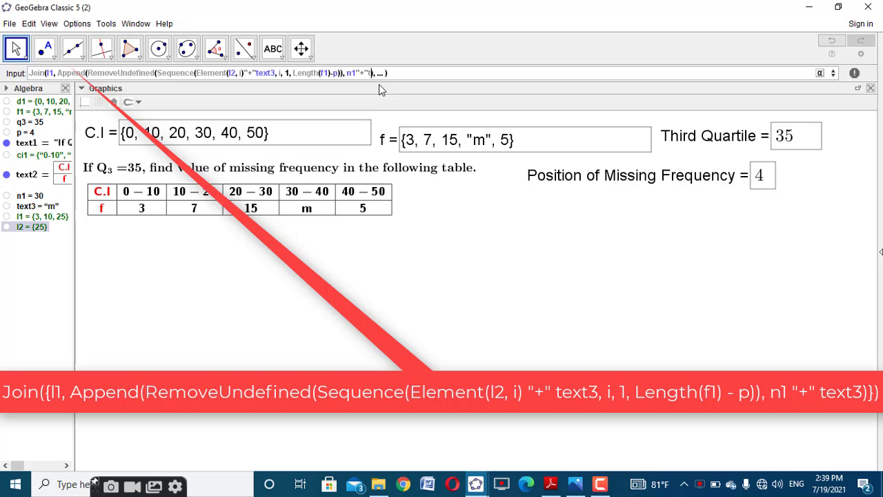
{"action": "type", "text": "text3"}
{"action": "key", "text": "Return"}
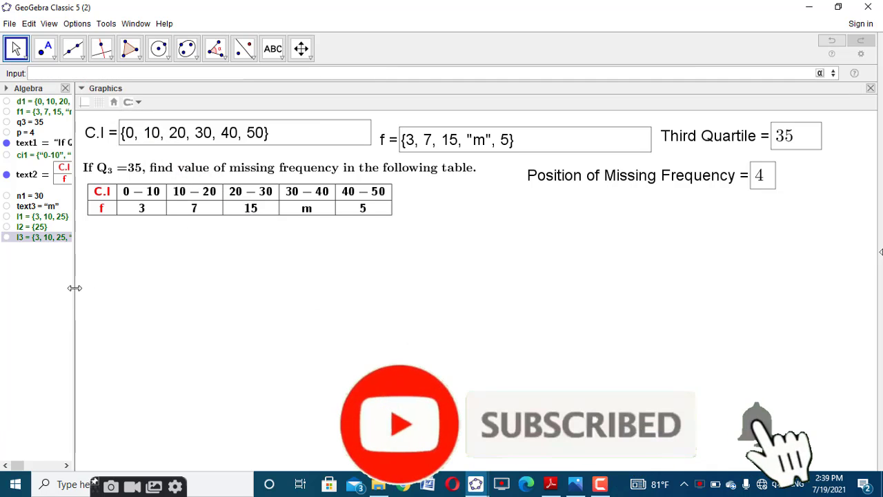
Step: Check the contents of the joined list l3 and rename it cf1
{"action": "left_click_drag", "start_coordinate": [74, 291], "coordinate": [206, 296]}
{"action": "mouse_move", "coordinate": [84, 240]}
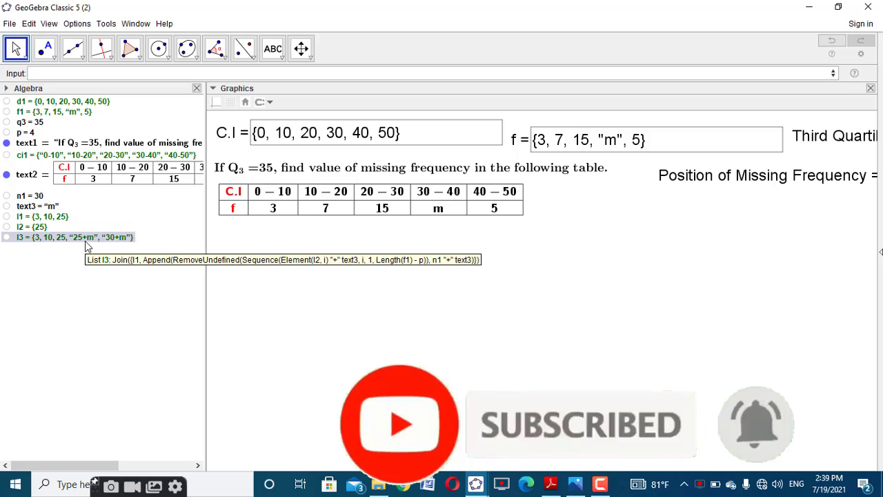
{"action": "right_click", "coordinate": [126, 241]}
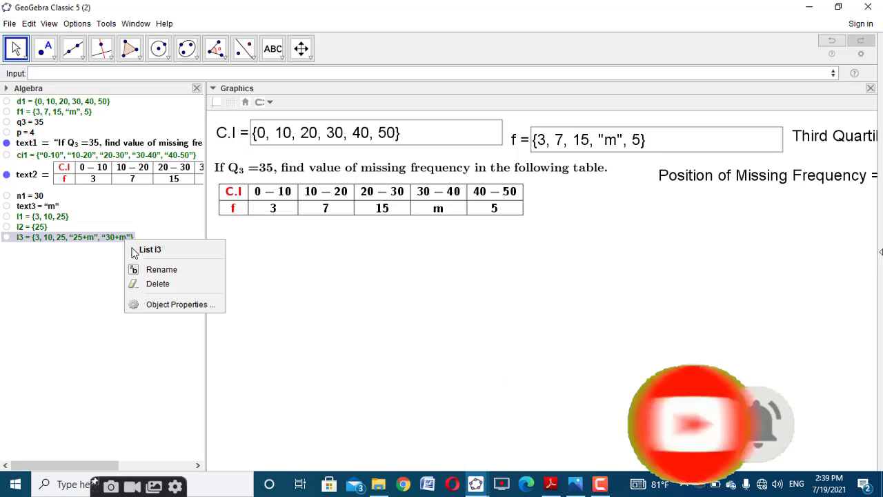
{"action": "left_click", "coordinate": [147, 270]}
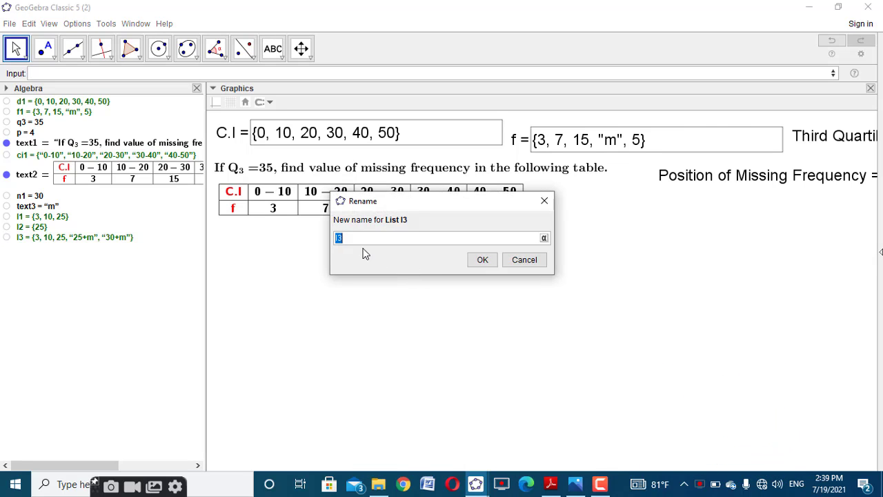
{"action": "type", "text": "cf1"}
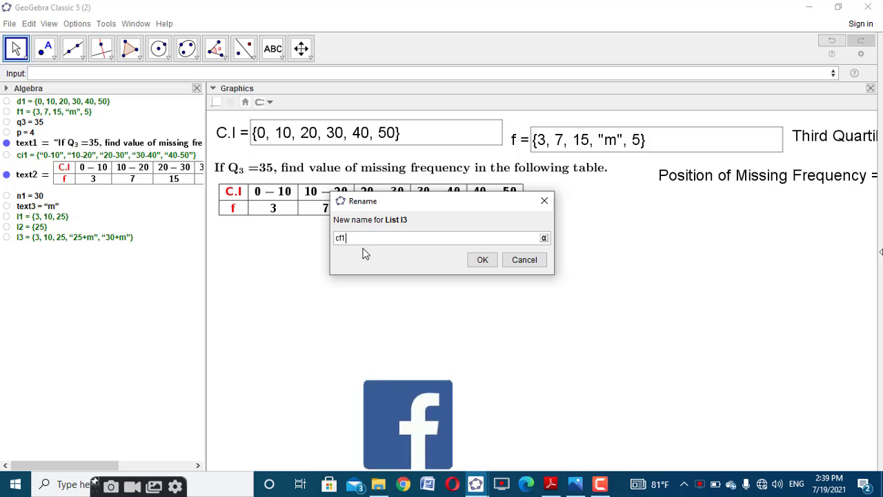
{"action": "left_click", "coordinate": [483, 261]}
{"action": "left_click_drag", "start_coordinate": [205, 259], "coordinate": [145, 262]}
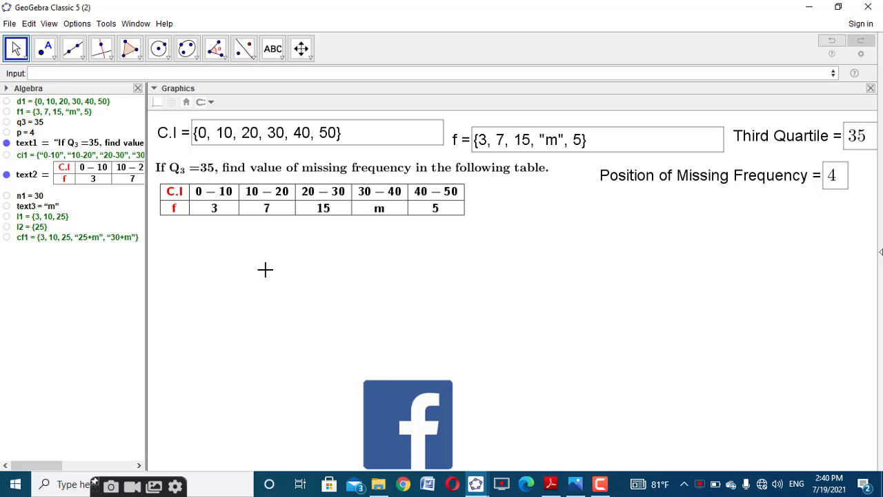
Step: Examine the solution table in the finished worksheet final q1 missing frequency of q3.ggb, and return to the worksheet under construction
{"action": "mouse_move", "coordinate": [476, 484]}
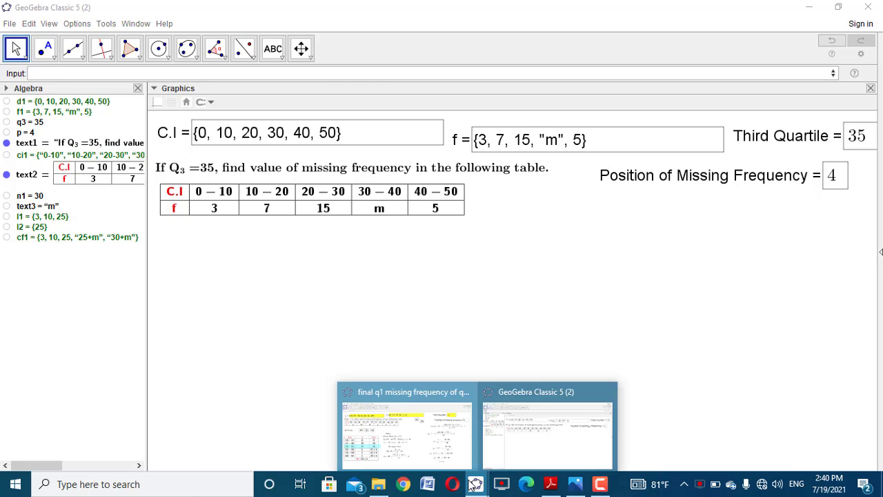
{"action": "left_click", "coordinate": [441, 434]}
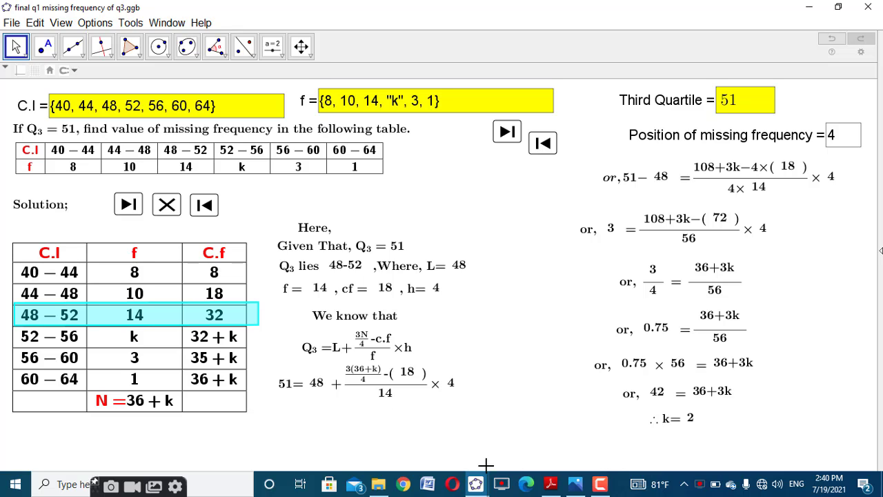
{"action": "mouse_move", "coordinate": [475, 482]}
{"action": "left_click", "coordinate": [514, 436]}
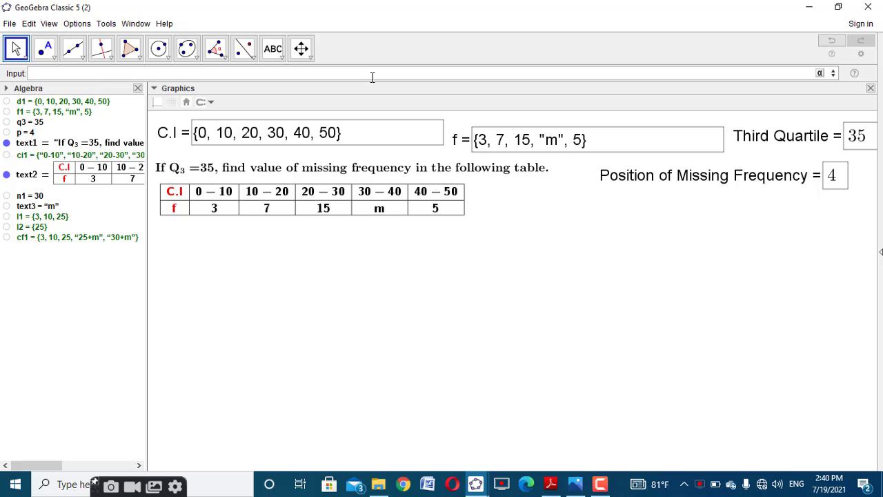
Step: Create a list with Append(ci1, "") and hide it from the graphics view
{"action": "type", "text": "App"}
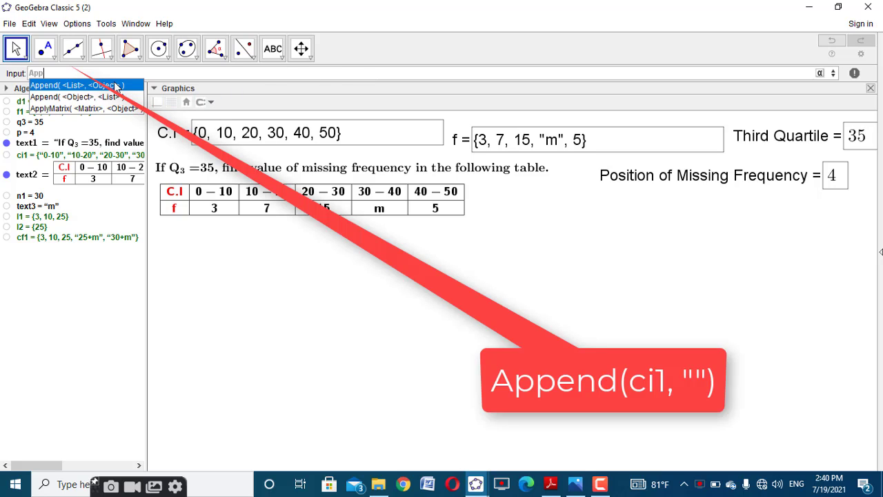
{"action": "left_click", "coordinate": [116, 86]}
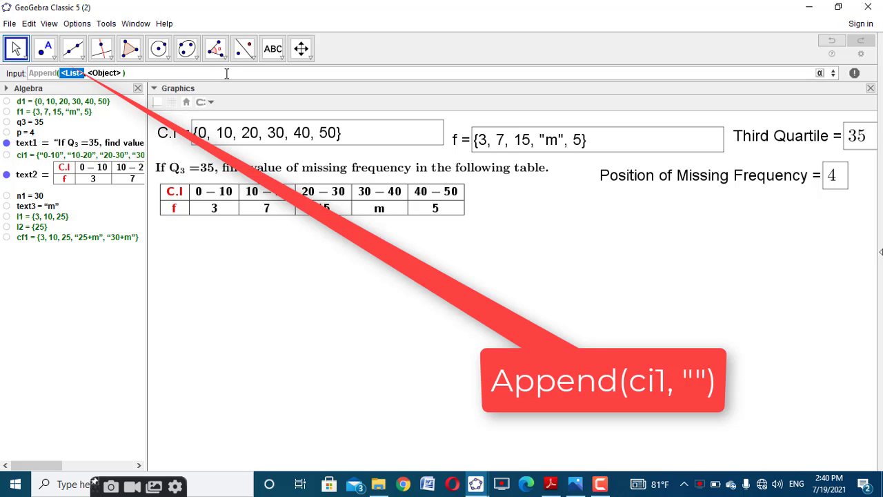
{"action": "type", "text": "ci1"}
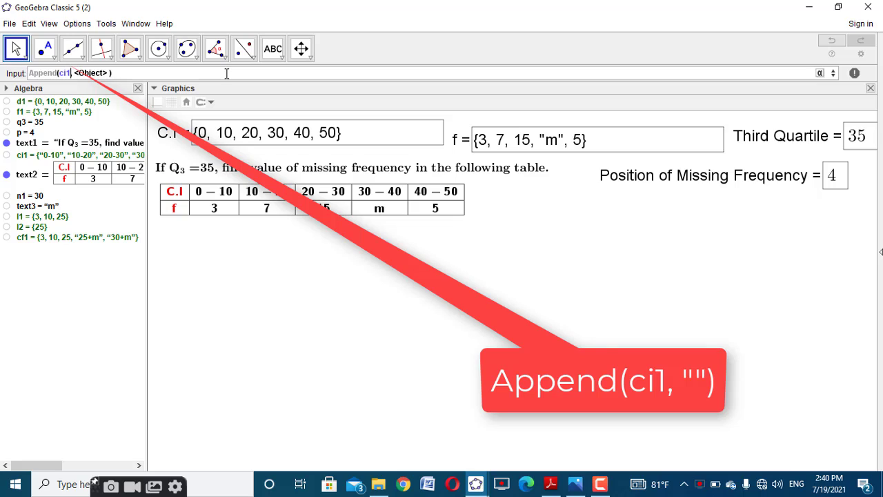
{"action": "key", "text": "Tab"}
{"action": "type", "text": "\""}
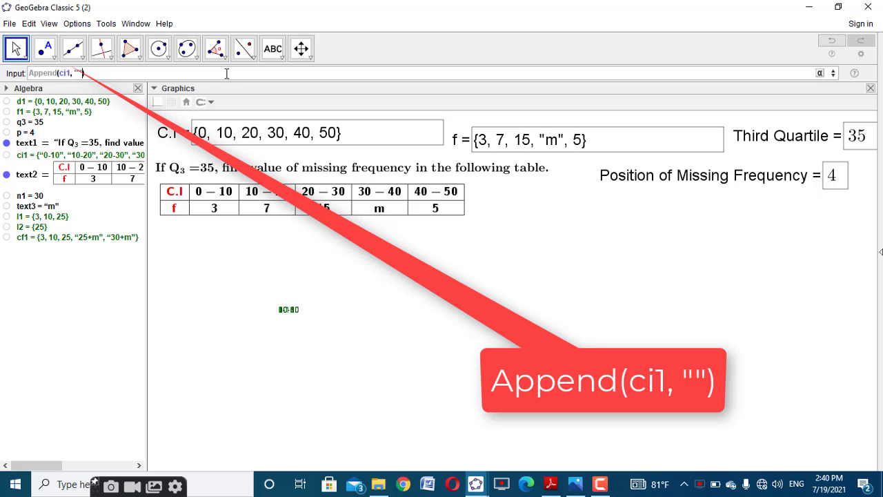
{"action": "key", "text": "Return"}
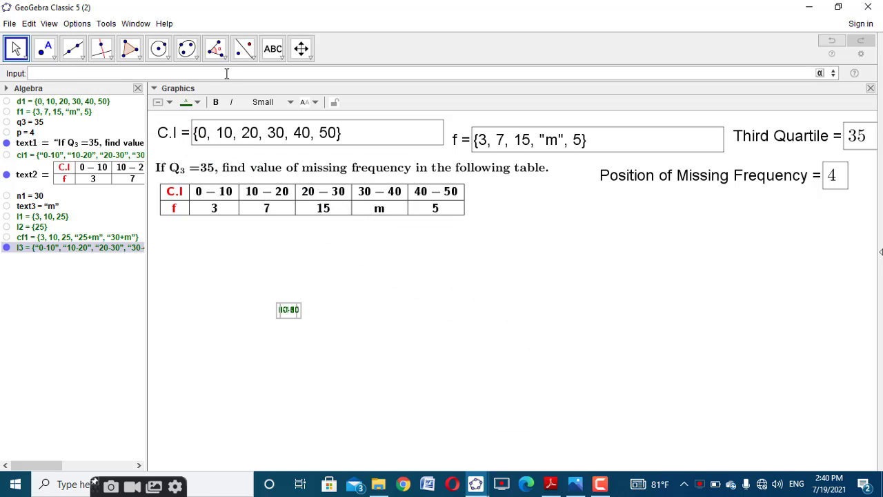
{"action": "left_click", "coordinate": [5, 248]}
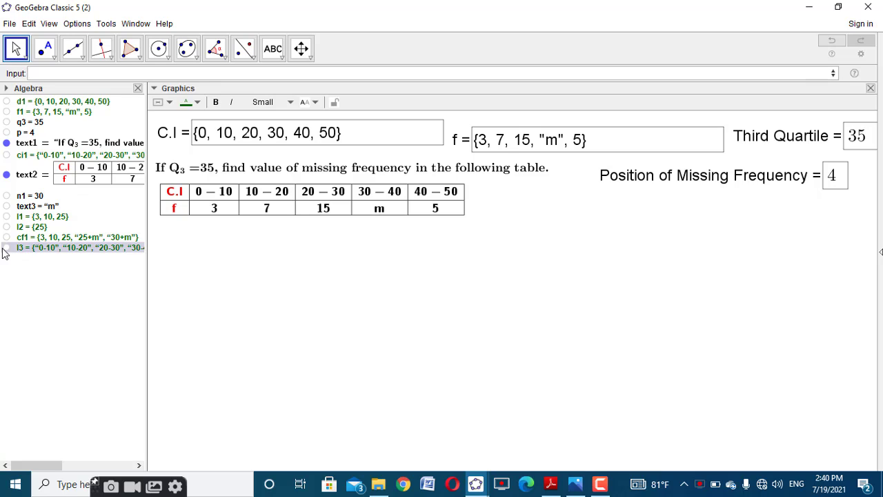
Step: Create a list that appends the total "\textcolor{red}{N=}"n1"+"text3 to the frequency list f1
{"action": "left_click", "coordinate": [64, 73]}
{"action": "type", "text": "App"}
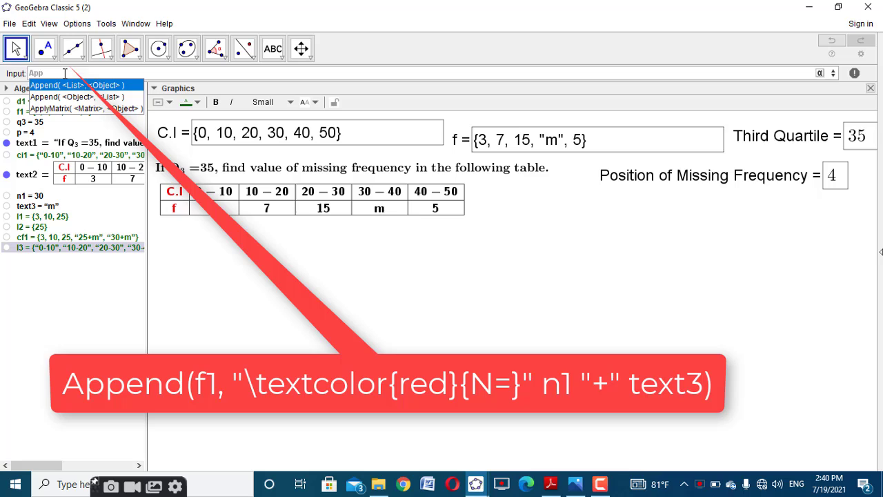
{"action": "left_click", "coordinate": [109, 87]}
{"action": "type", "text": "f1"}
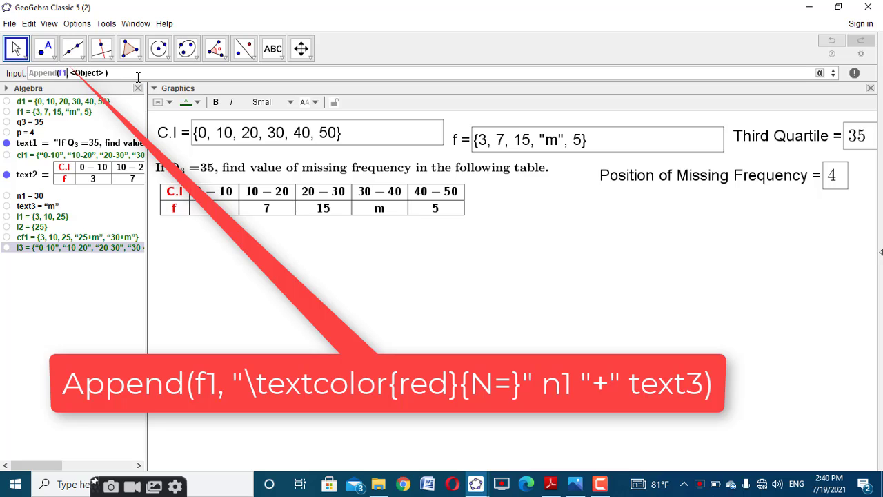
{"action": "key", "text": "Tab"}
{"action": "type", "text": "\""}
{"action": "type", "text": "\\text"}
{"action": "type", "text": "colo"}
{"action": "type", "text": "r{"}
{"action": "type", "text": "red"}
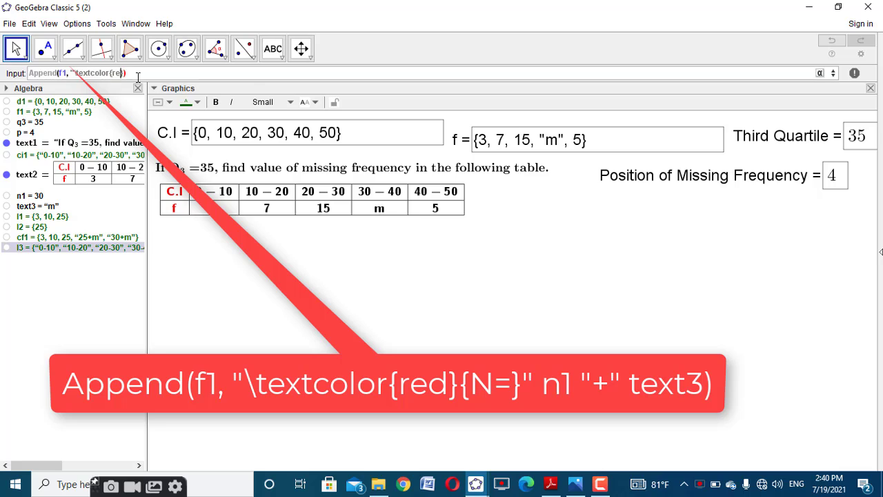
{"action": "type", "text": "}{N=}\"n1\"+\"\""}
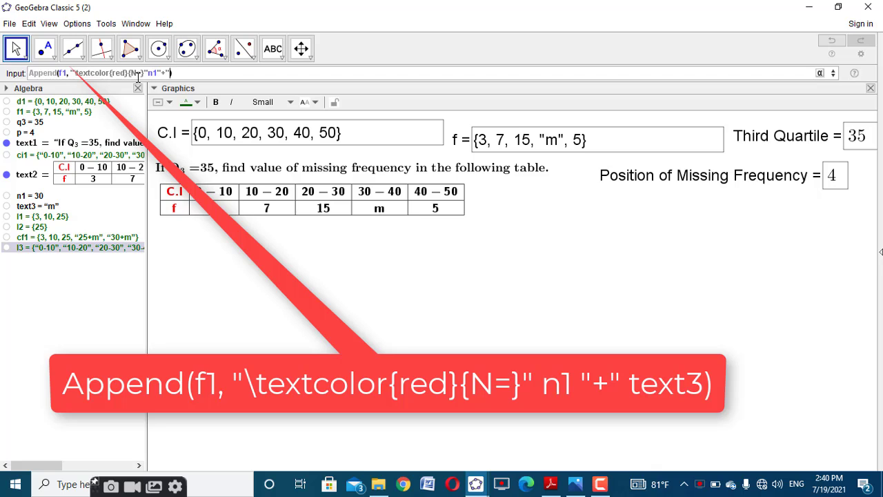
{"action": "type", "text": "text3"}
{"action": "key", "text": "Return"}
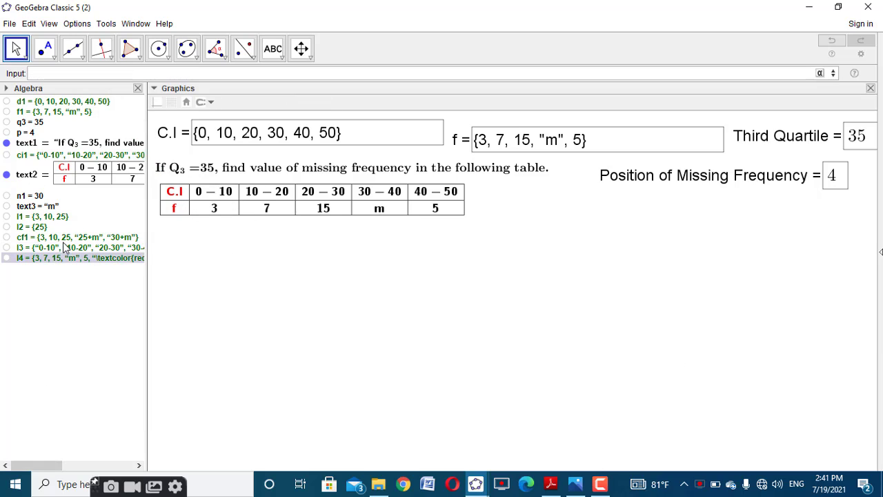
Step: Create a list with Append(cf1, "") to add an empty last entry to the cumulative frequencies
{"action": "left_click", "coordinate": [122, 72]}
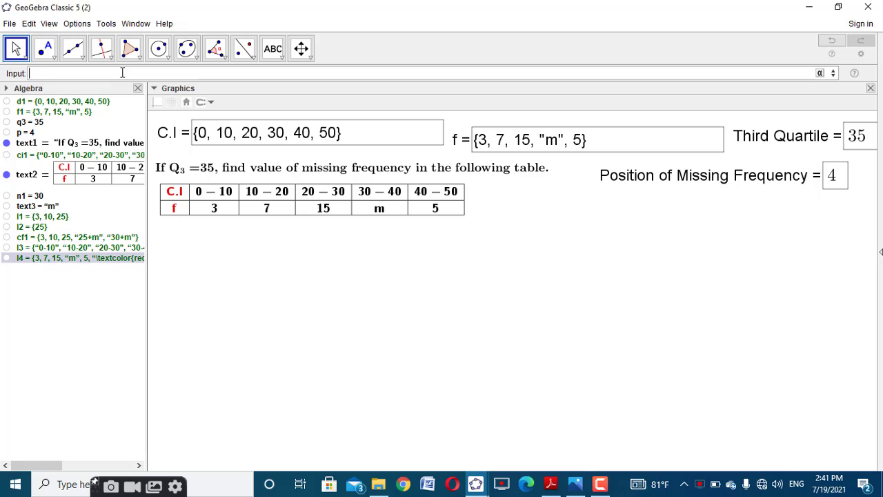
{"action": "type", "text": "Appe"}
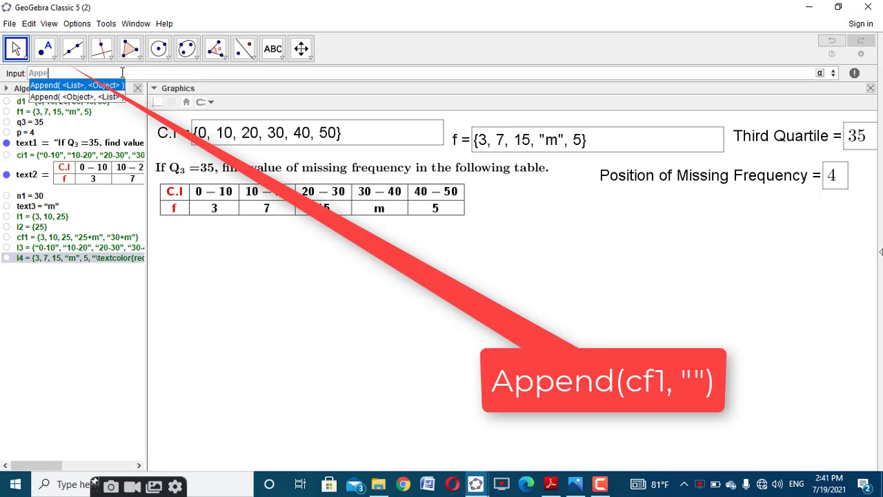
{"action": "left_click", "coordinate": [112, 86]}
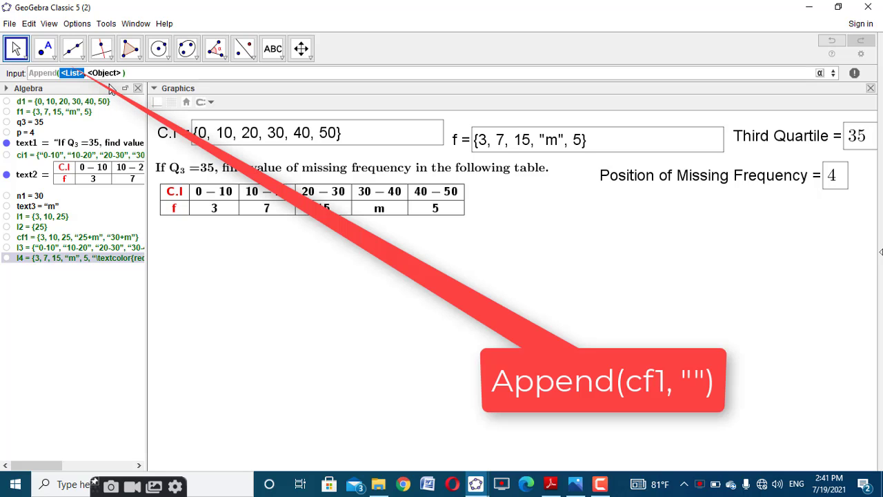
{"action": "type", "text": "cf1"}
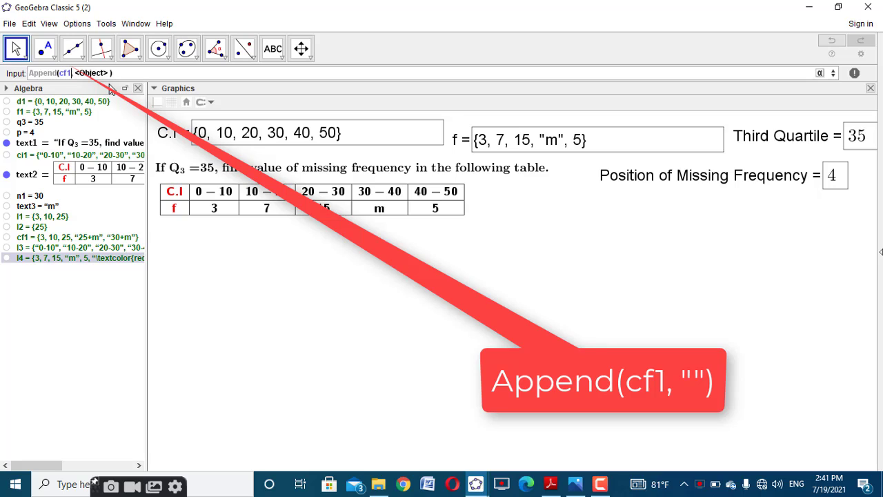
{"action": "type", "text": "\"\""}
{"action": "key", "text": "Return"}
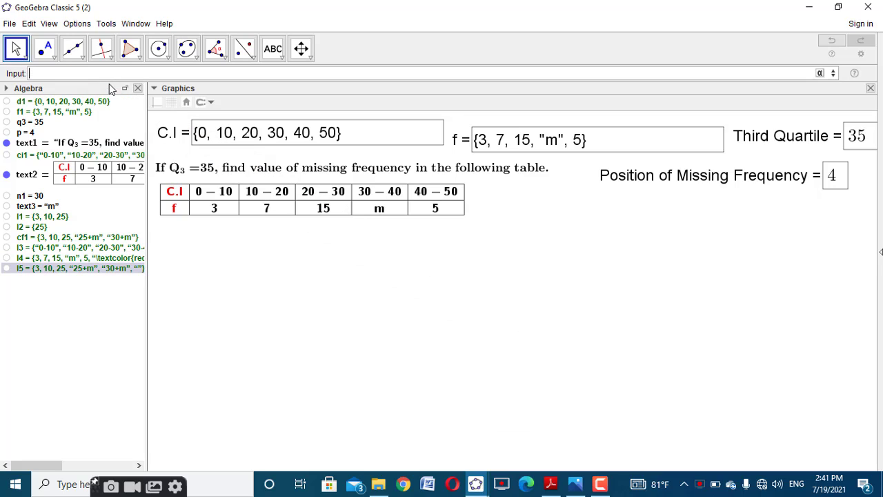
{"action": "left_click", "coordinate": [189, 300]}
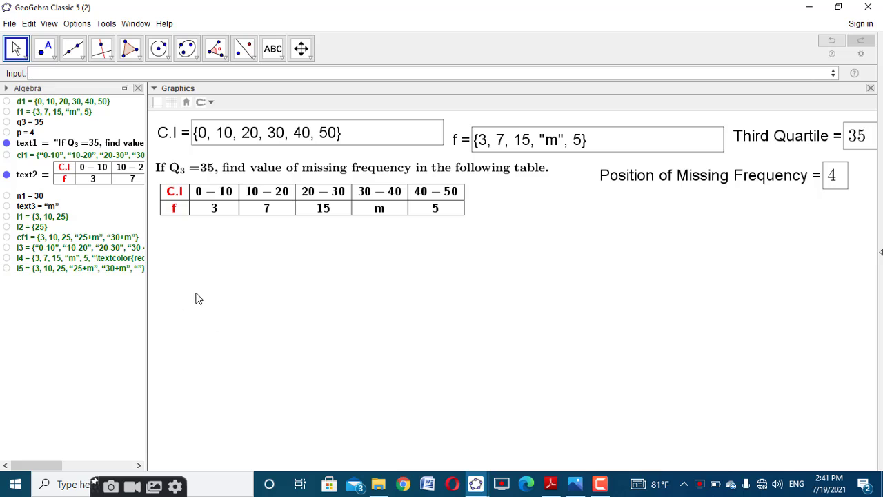
Step: Start a number slider below the frequency table, named n, with minimum 0
{"action": "left_click", "coordinate": [283, 59]}
{"action": "left_click", "coordinate": [287, 78]}
{"action": "left_click", "coordinate": [310, 318]}
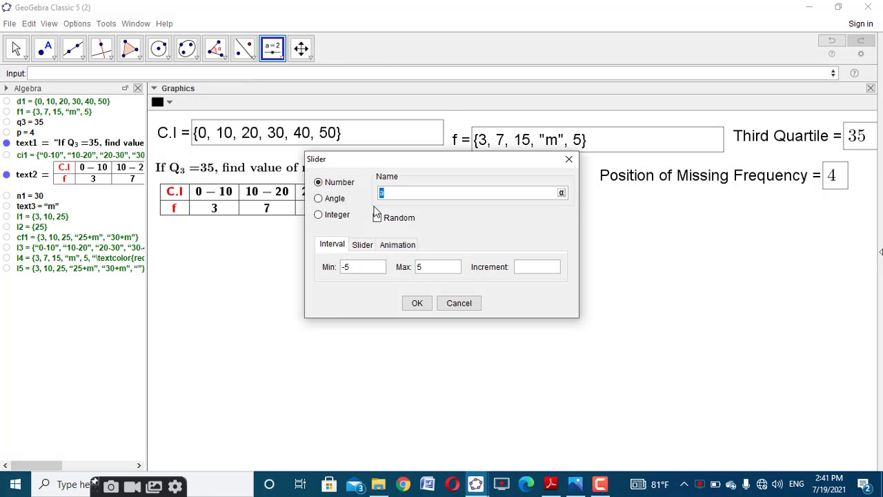
{"action": "type", "text": "n"}
{"action": "left_click", "coordinate": [347, 269]}
{"action": "double_click", "coordinate": [347, 269]}
{"action": "type", "text": "0"}
Step: Set the slider's maximum to Length(d1)+1 and its increment to 1, and create it
{"action": "double_click", "coordinate": [417, 268]}
{"action": "type", "text": "Length("}
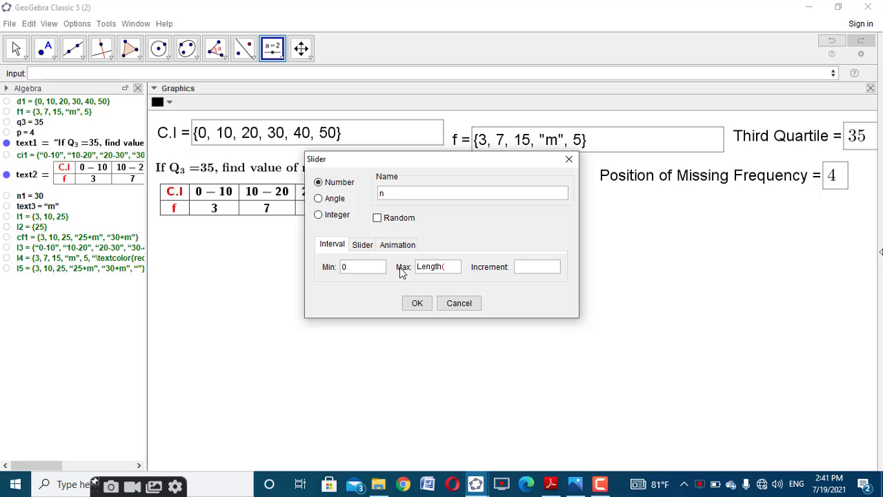
{"action": "type", "text": "d1)+1"}
{"action": "left_click", "coordinate": [532, 271]}
{"action": "type", "text": "1"}
{"action": "left_click", "coordinate": [417, 303]}
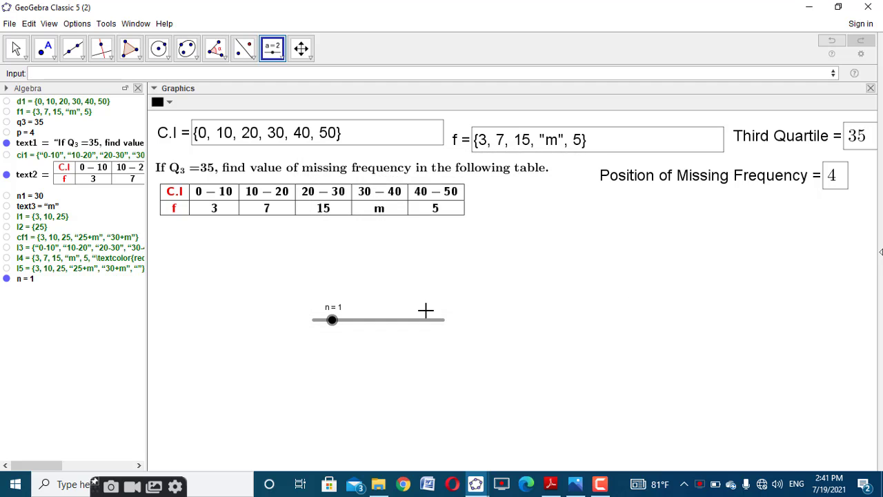
{"action": "left_click", "coordinate": [14, 51]}
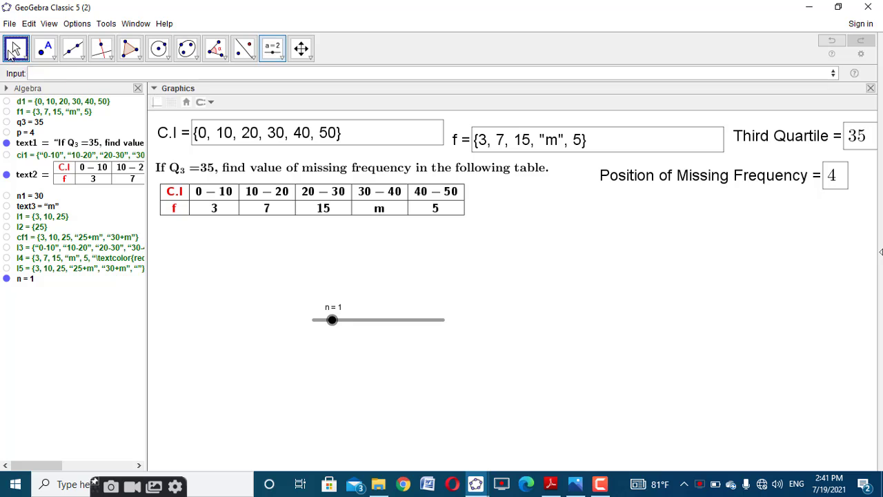
Step: Move slider n closer beneath the frequency table's right end and begin a TableText command with a nested First of list and number of elements
{"action": "left_click_drag", "start_coordinate": [409, 321], "coordinate": [504, 247]}
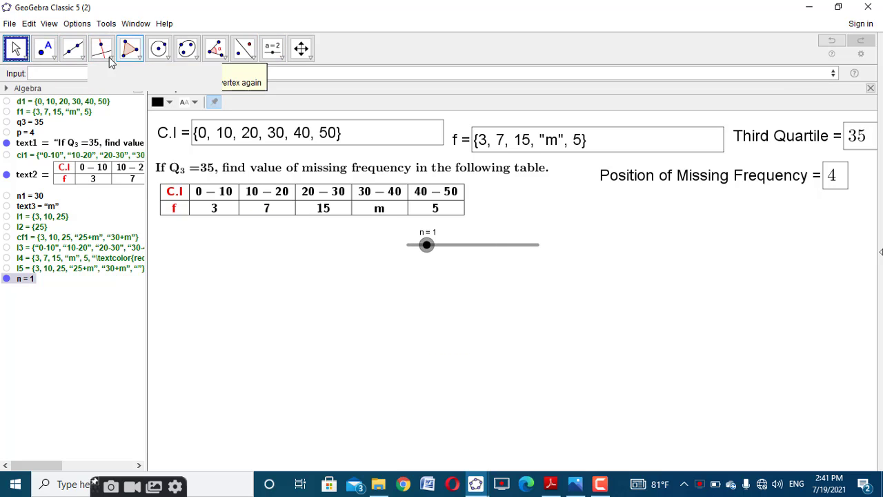
{"action": "left_click", "coordinate": [65, 73]}
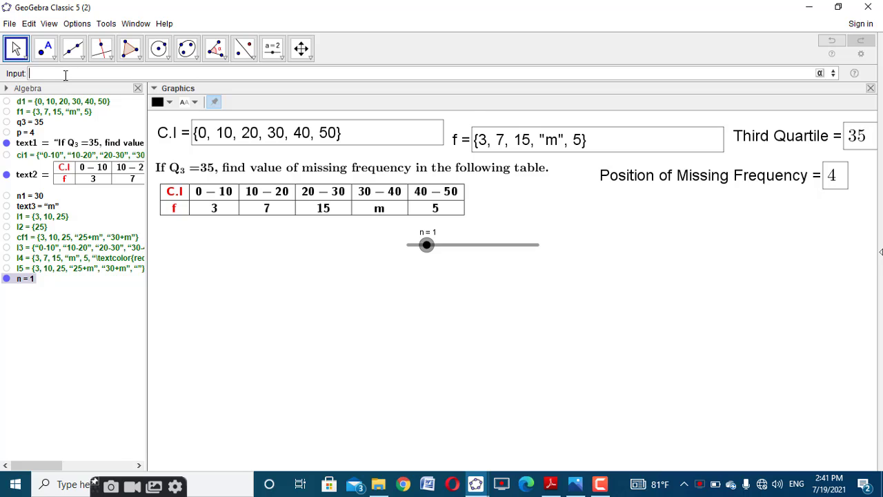
{"action": "type", "text": "tabletext"}
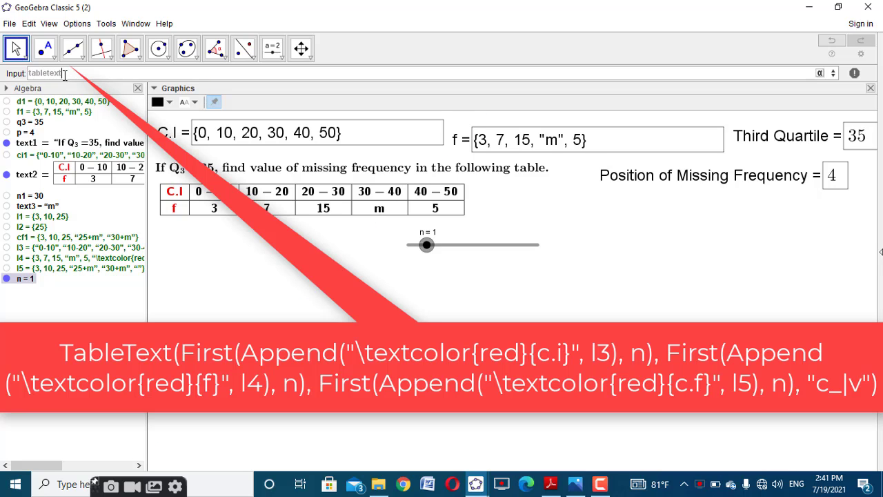
{"action": "type", "text": "(first"}
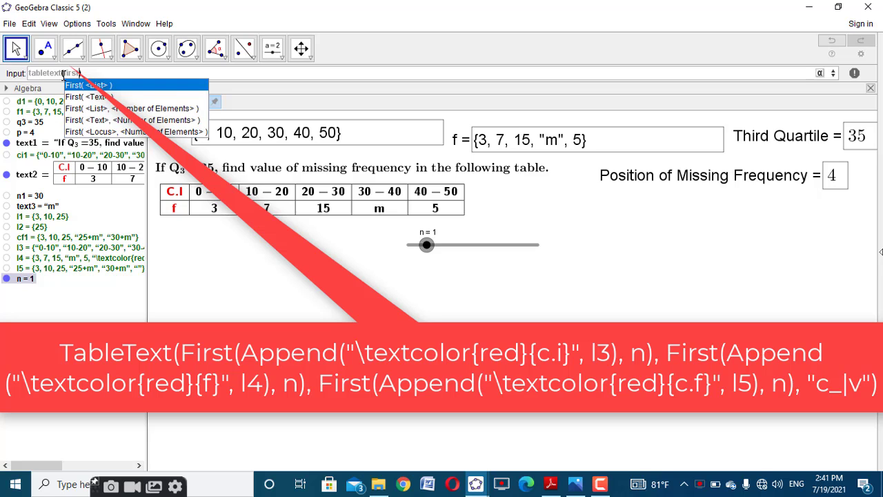
{"action": "left_click", "coordinate": [124, 108]}
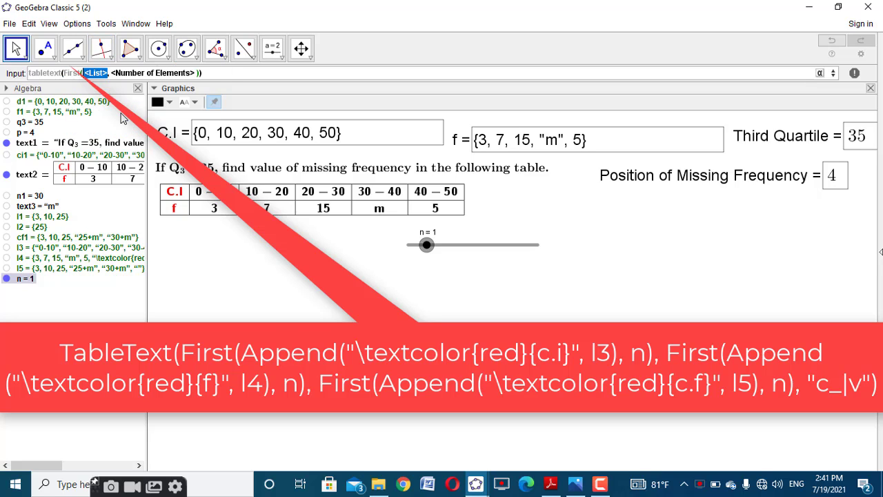
Step: Complete the TableText's first row as First(Append("\textcolor{red}{c.i}", l3), n)
{"action": "type", "text": "App"}
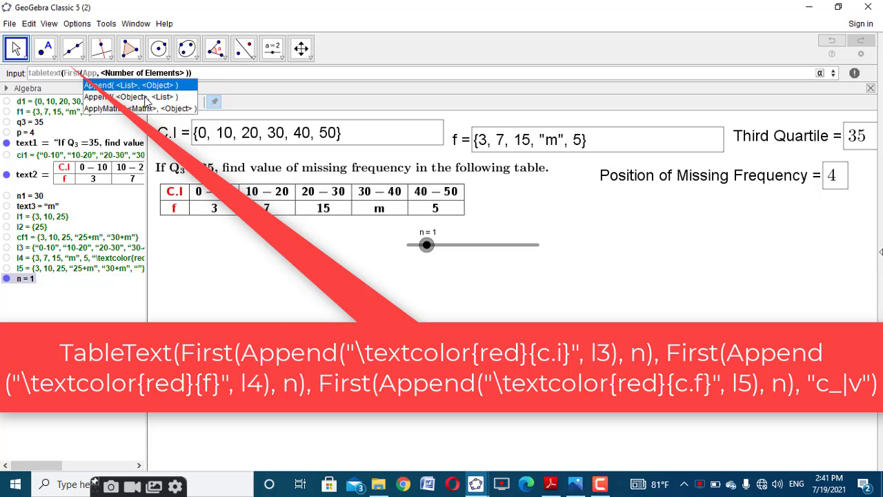
{"action": "left_click", "coordinate": [144, 98]}
{"action": "type", "text": "\""}
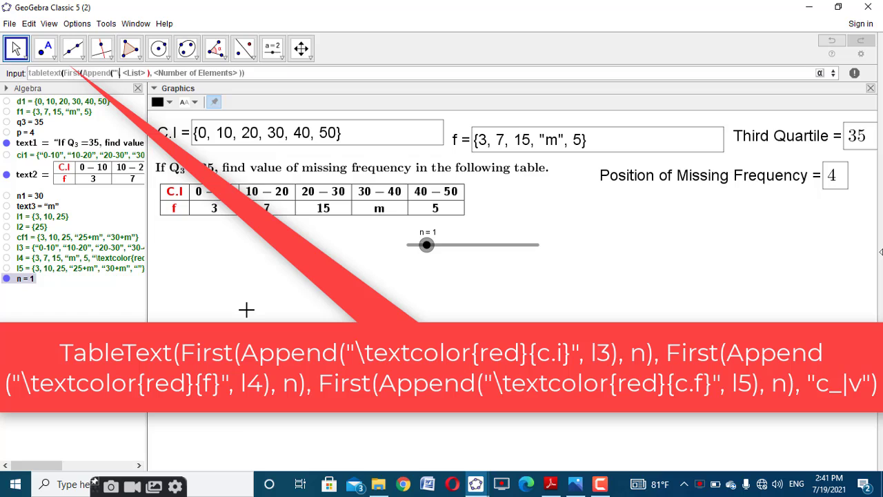
{"action": "type", "text": "\\textco"}
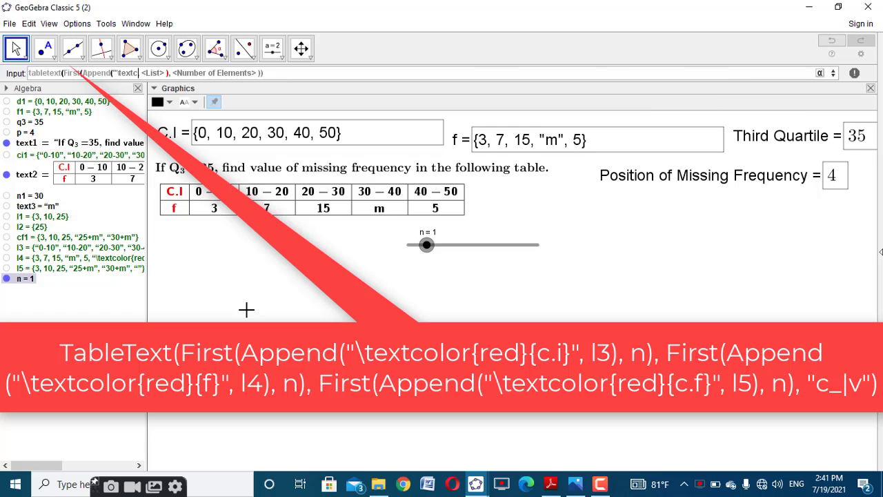
{"action": "type", "text": "lor{red"}
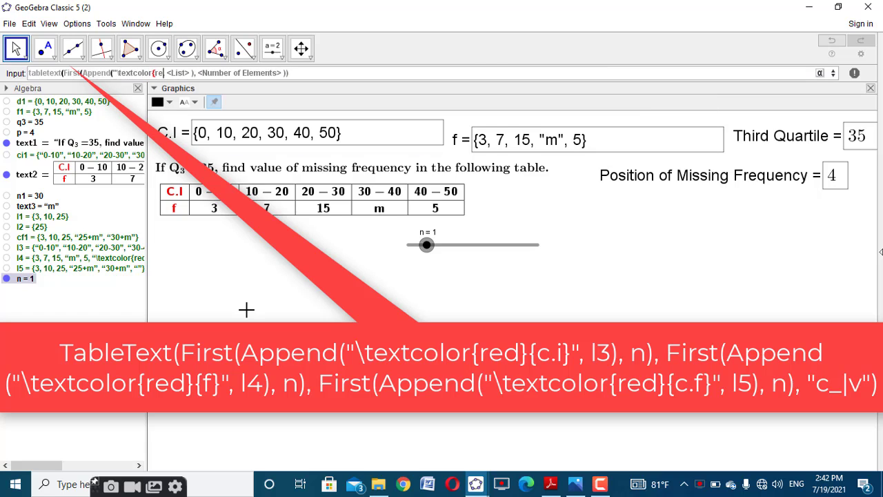
{"action": "type", "text": "}{"}
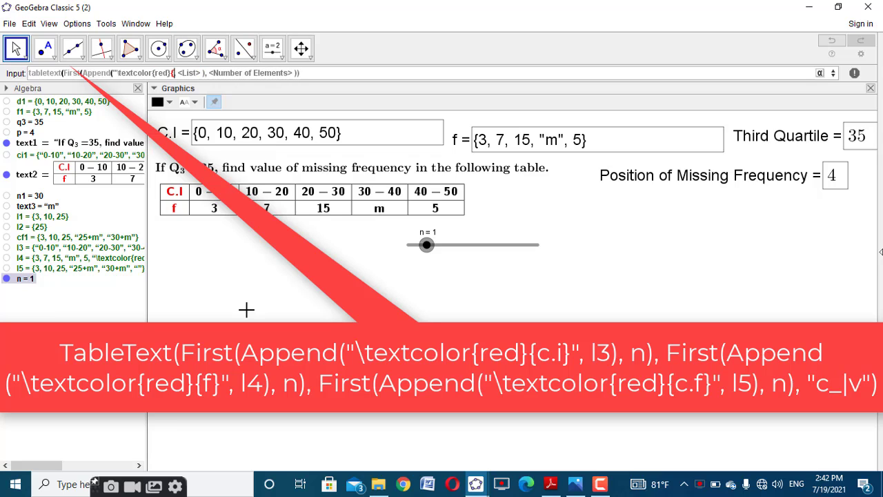
{"action": "type", "text": "c.i"}
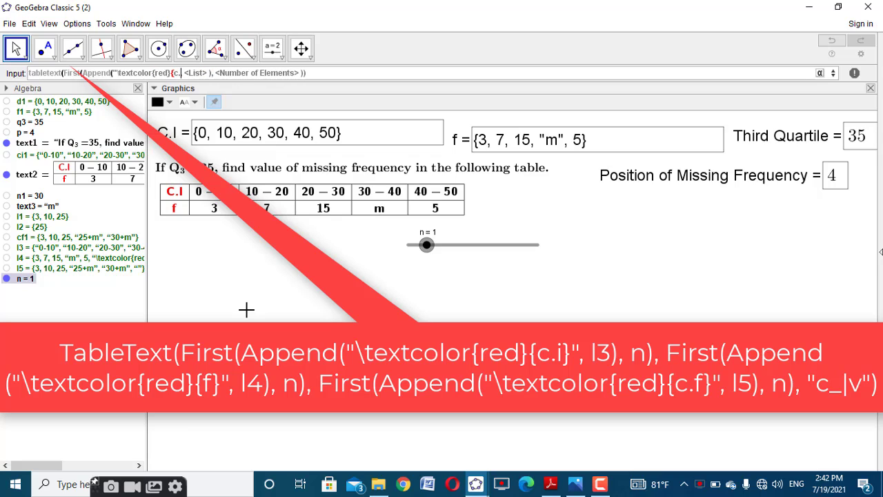
{"action": "type", "text": "}\","}
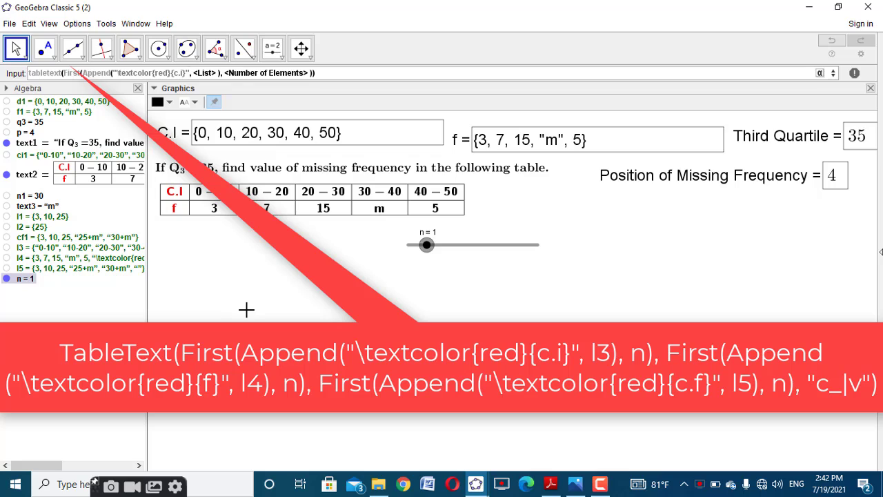
{"action": "key", "text": "Tab"}
{"action": "type", "text": "l3"}
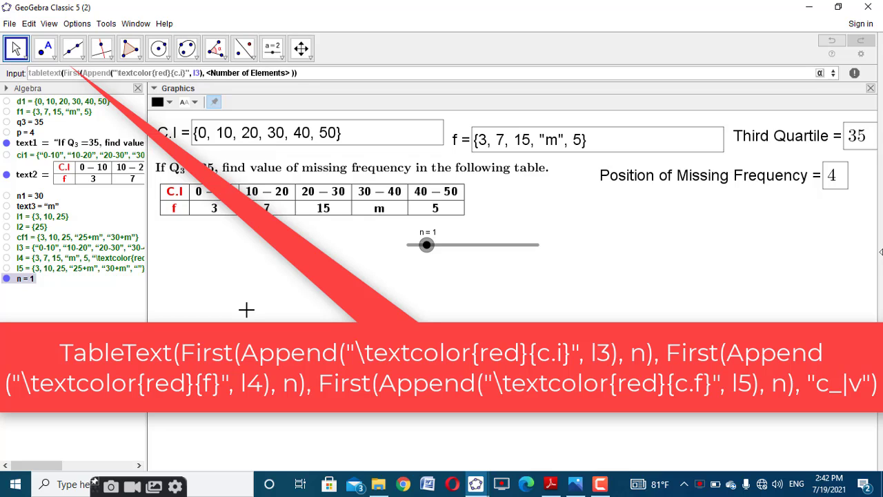
{"action": "key", "text": "Tab"}
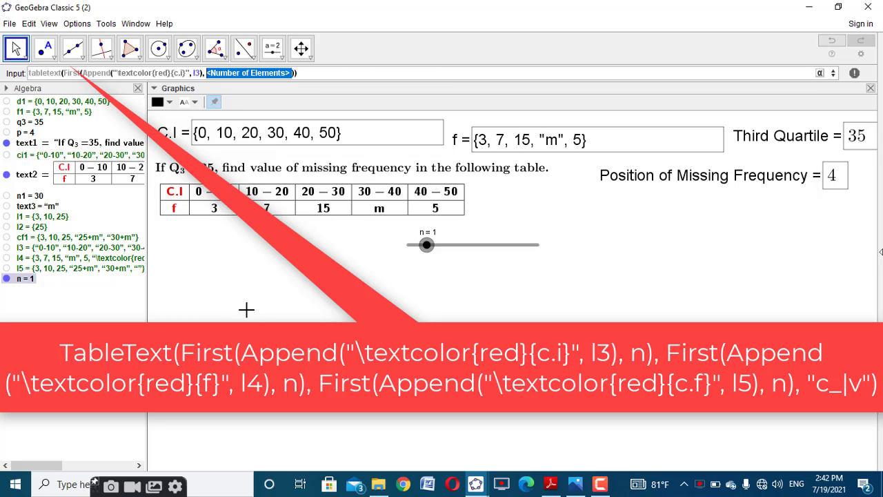
{"action": "type", "text": "n),"}
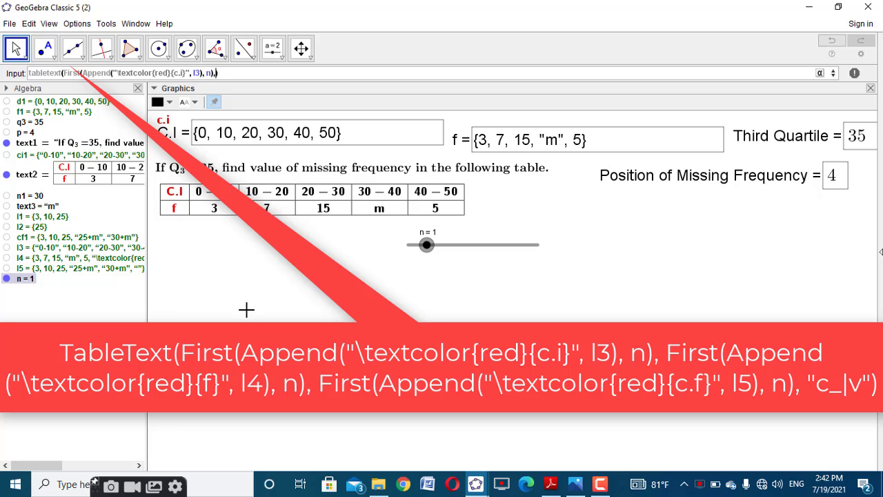
Step: Add the TableText's second row as First(Append("\textcolor{red}{f}", l4), n)
{"action": "type", "text": "first"}
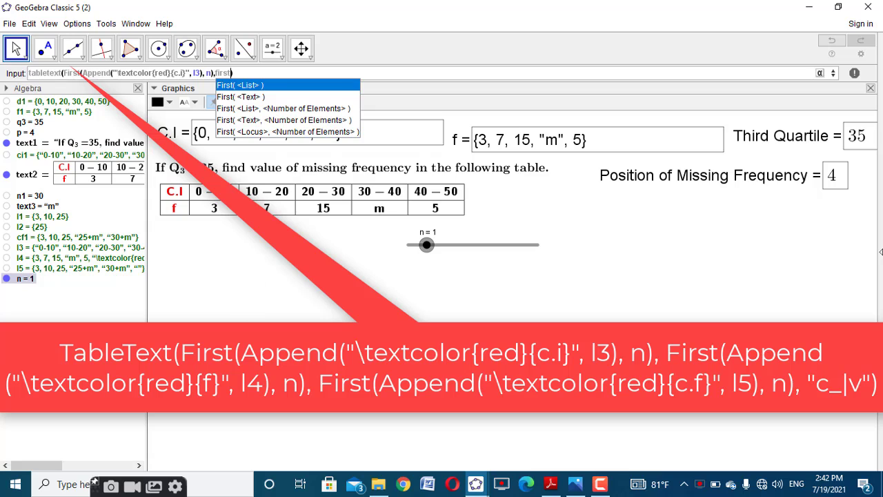
{"action": "left_click", "coordinate": [322, 108]}
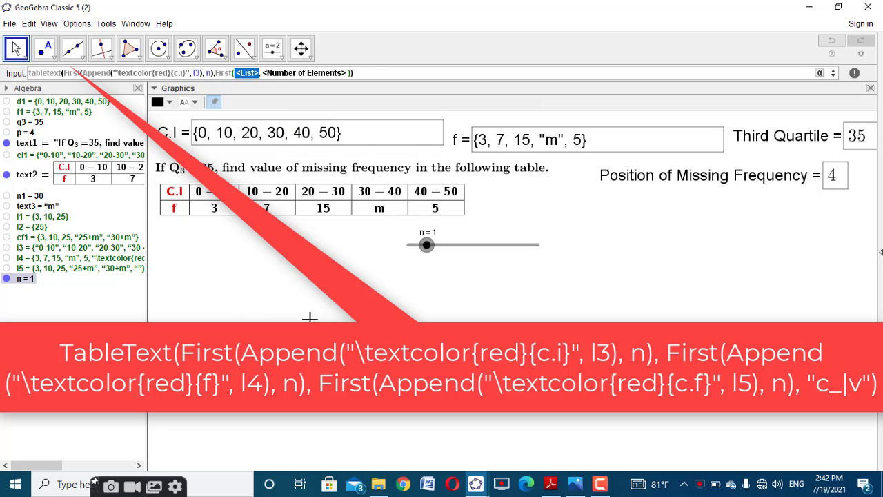
{"action": "type", "text": "Appen"}
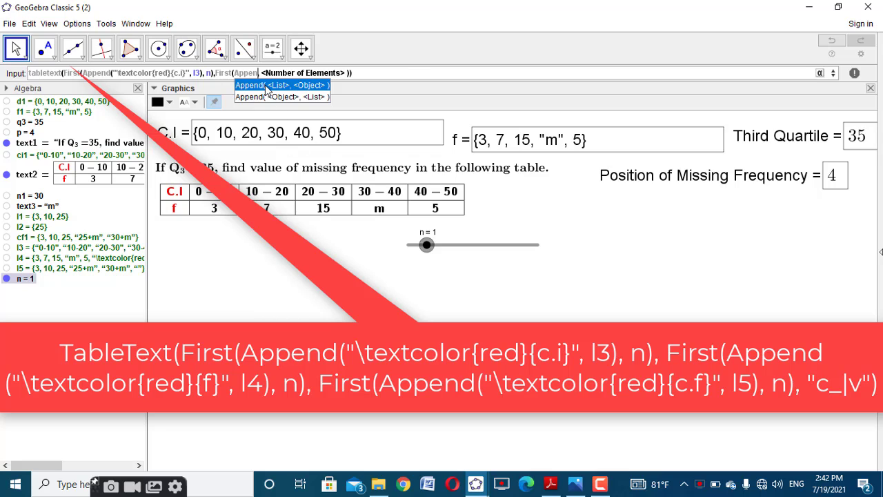
{"action": "left_click", "coordinate": [264, 85]}
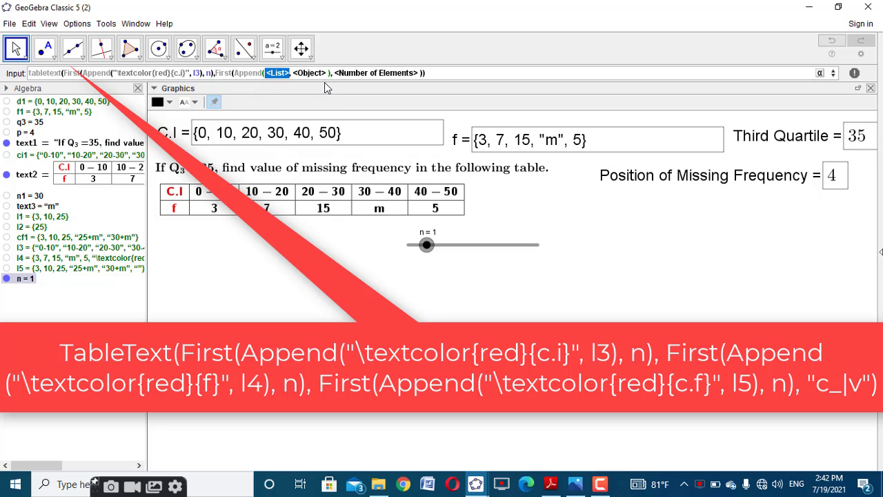
{"action": "type", "text": "\""}
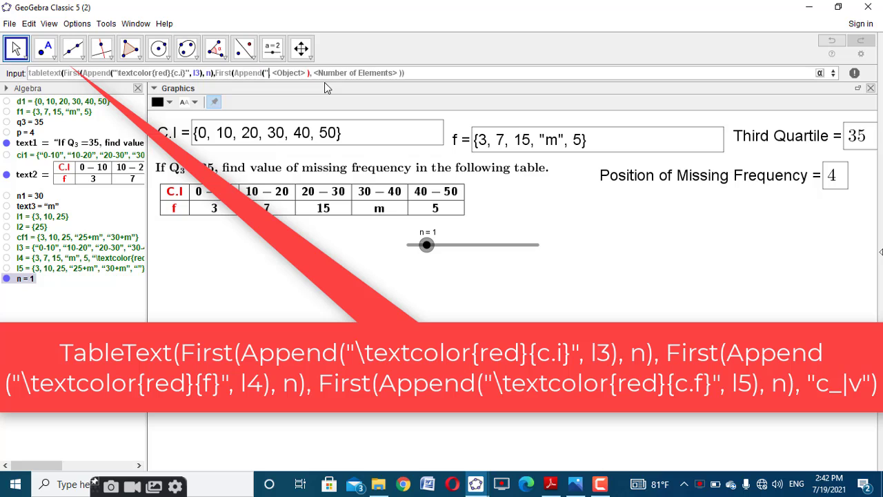
{"action": "type", "text": "\\textcol"}
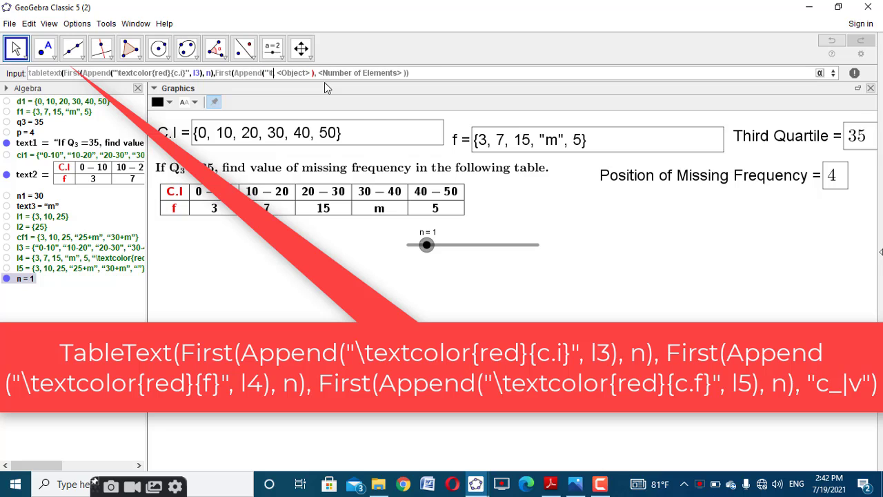
{"action": "type", "text": "or{r"}
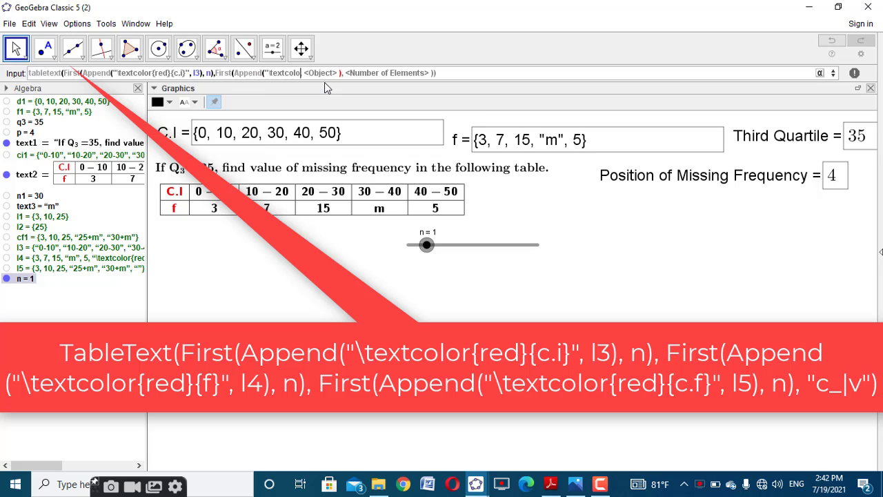
{"action": "type", "text": "ed}{"}
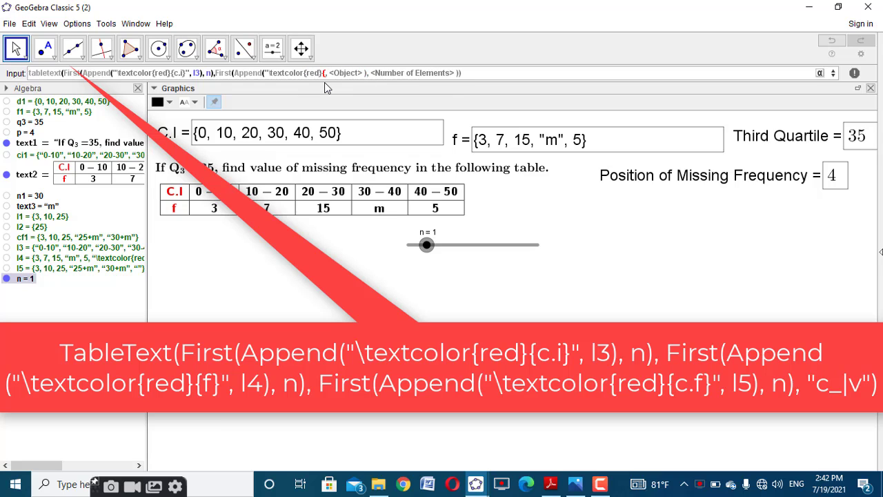
{"action": "type", "text": "f"}
{"action": "type", "text": "}\""}
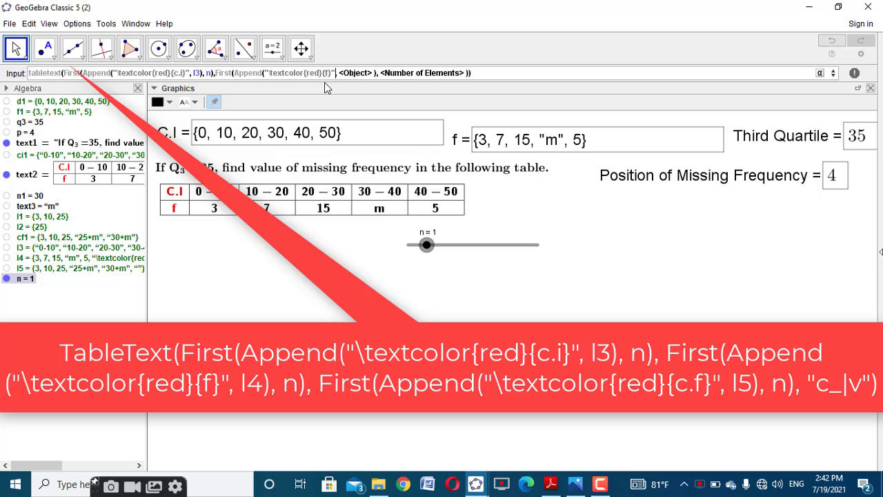
{"action": "key", "text": "Tab"}
{"action": "type", "text": "l4"}
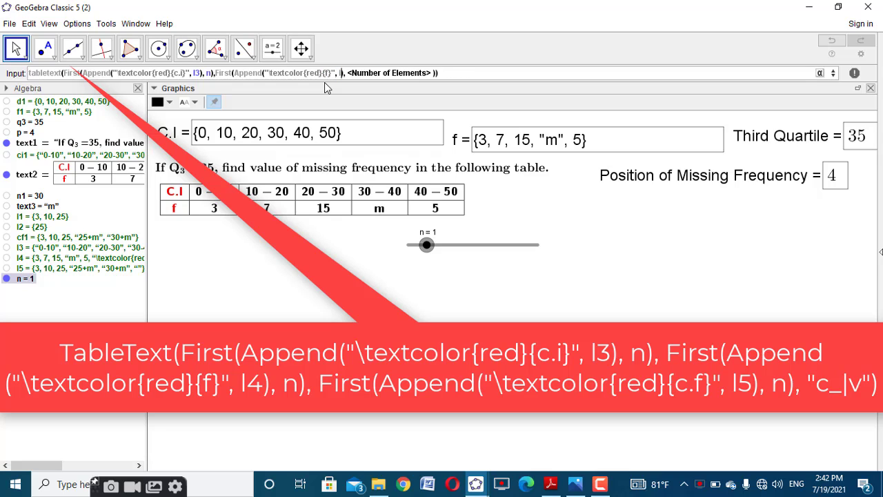
{"action": "key", "text": "Tab"}
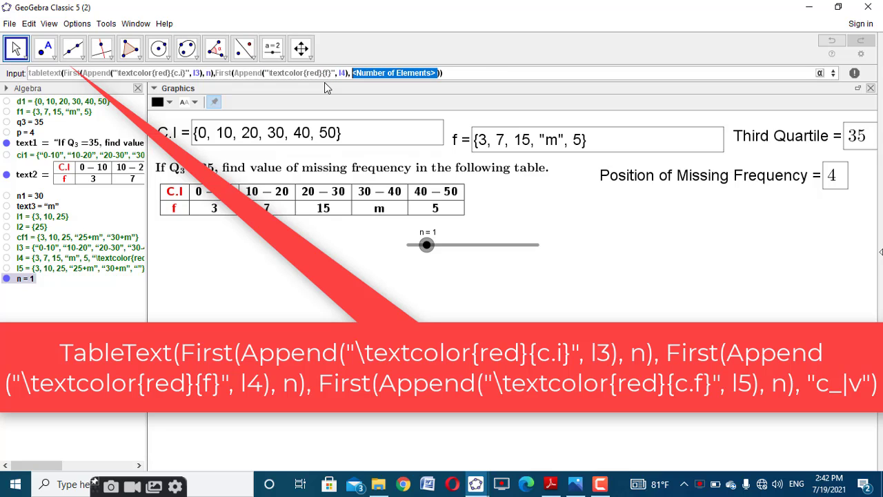
{"action": "type", "text": "n)"}
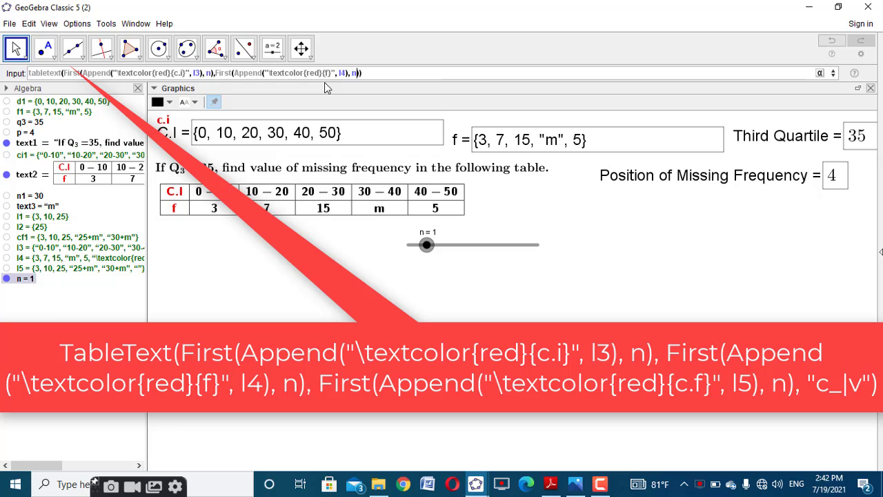
Step: Begin the TableText's third row with an Append nested inside First
{"action": "type", "text": ",first"}
{"action": "left_click", "coordinate": [448, 109]}
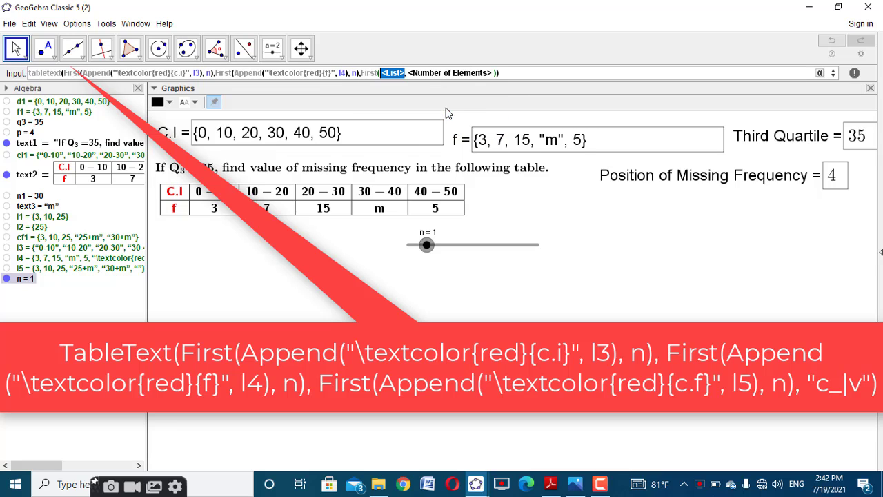
{"action": "type", "text": "App"}
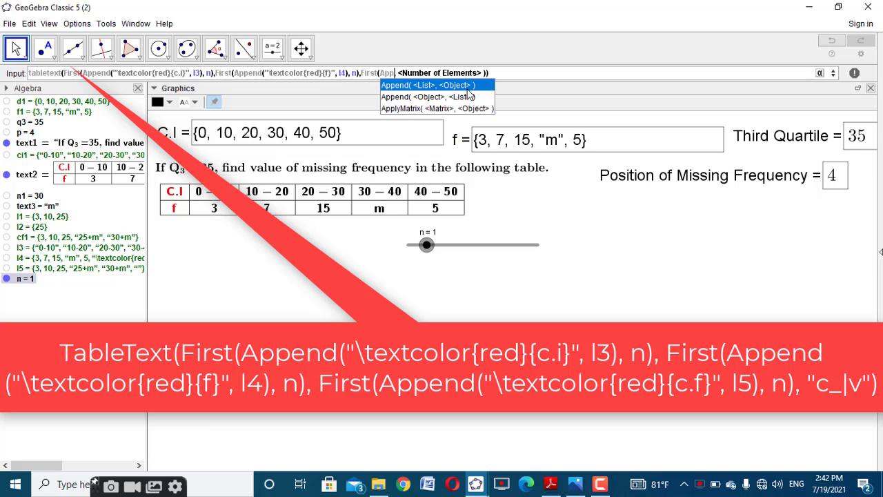
{"action": "left_click", "coordinate": [469, 86]}
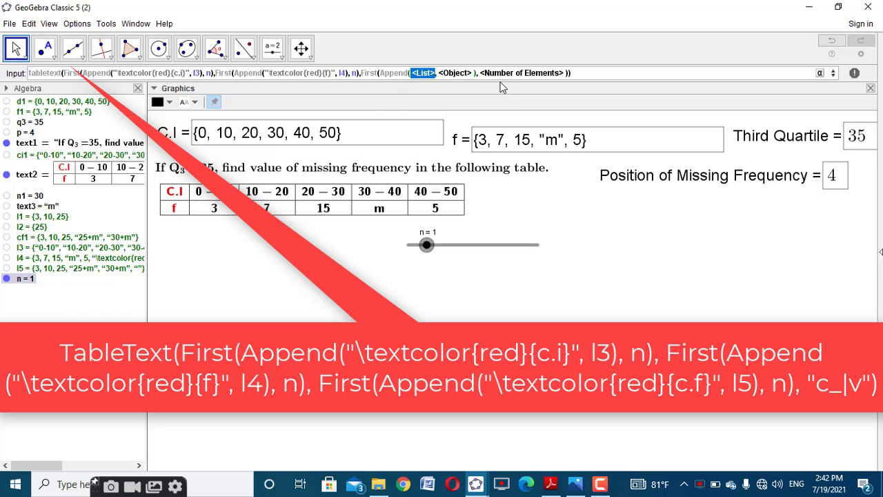
Step: Fill in the third list of the TableText command as First(Append("\textcolor{red}{c.f}", l5), n)
{"action": "type", "text": "\"\\tex"}
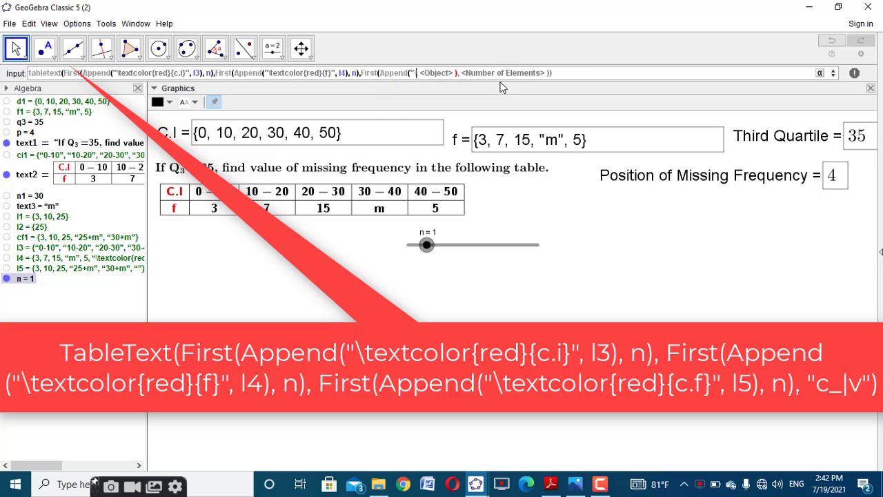
{"action": "type", "text": "tcolor"}
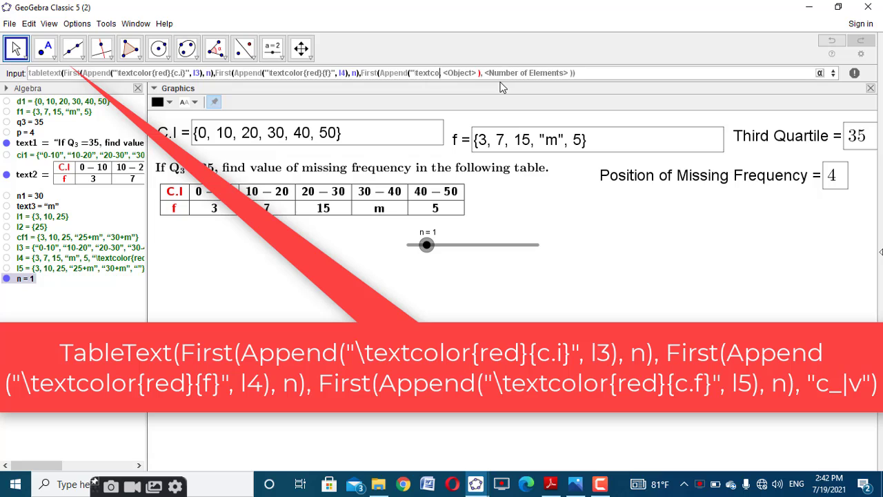
{"action": "type", "text": "{red}"}
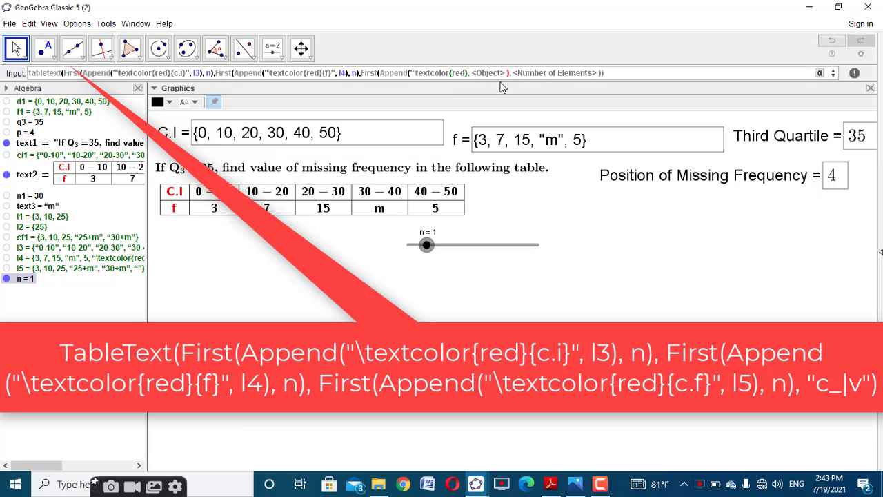
{"action": "type", "text": "{c"}
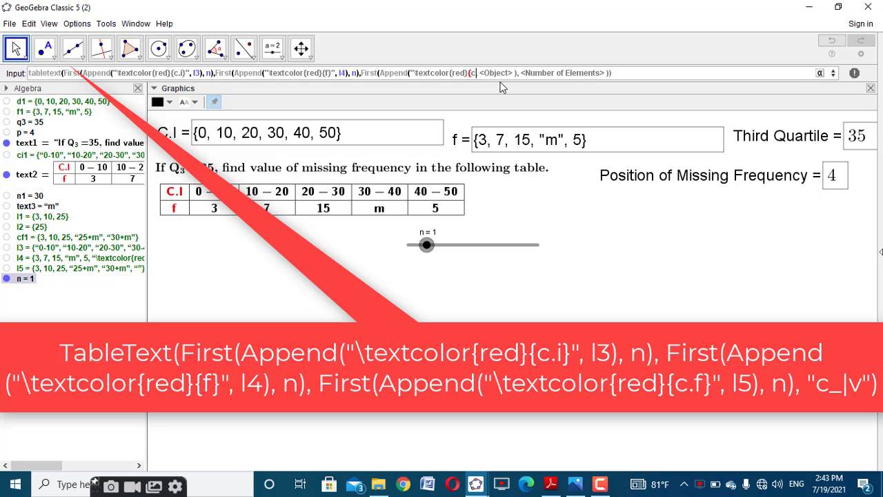
{"action": "type", "text": ".f}\""}
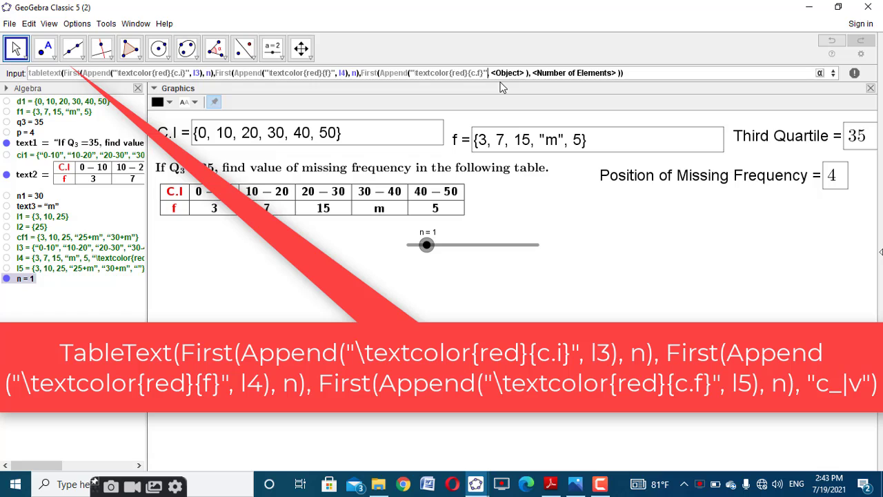
{"action": "key", "text": "Tab"}
{"action": "type", "text": "l5"}
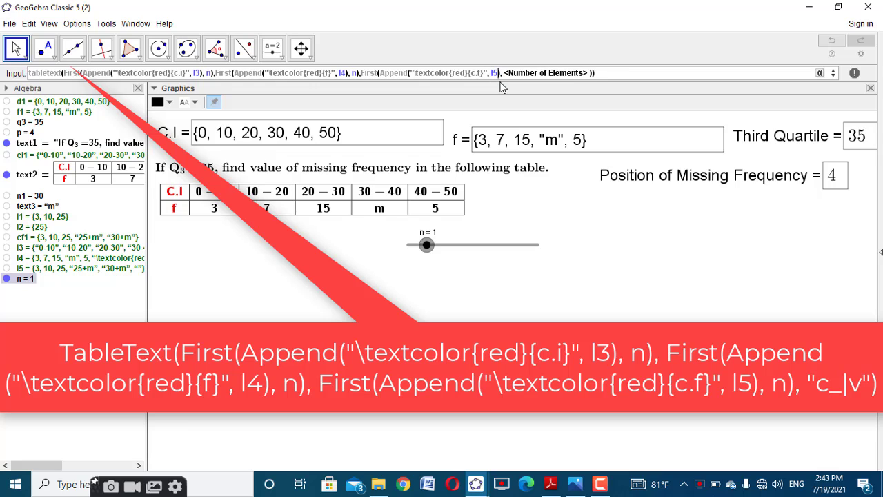
{"action": "key", "text": "Tab"}
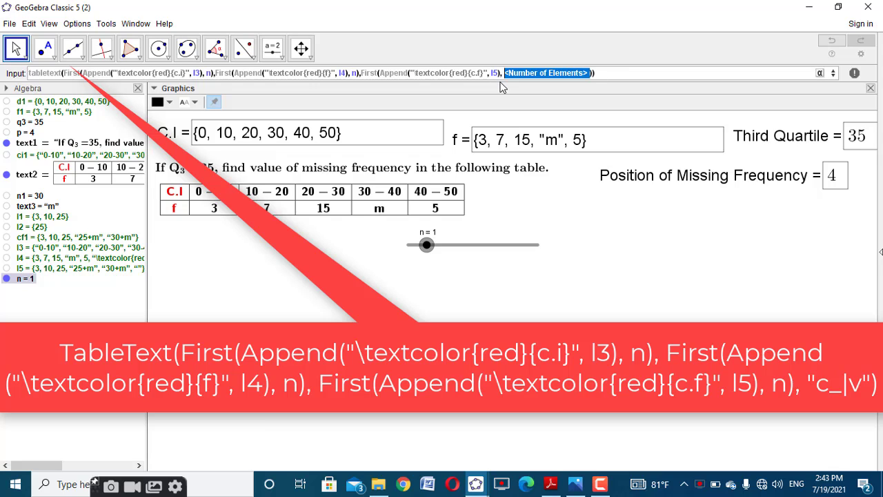
{"action": "type", "text": "n)"}
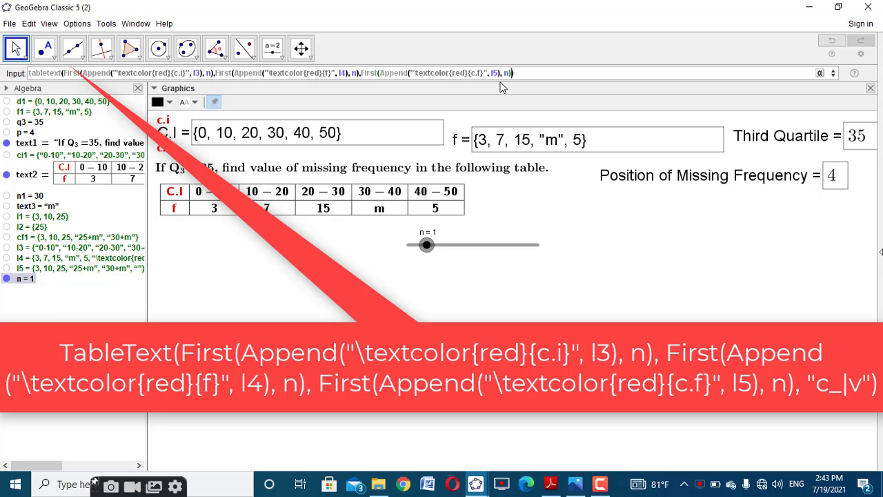
Step: Finish the TableText command with the "c_|v" option and move the new table below the question's table
{"action": "type", "text": ","}
{"action": "type", "text": "\"c_|v\""}
{"action": "key", "text": "Return"}
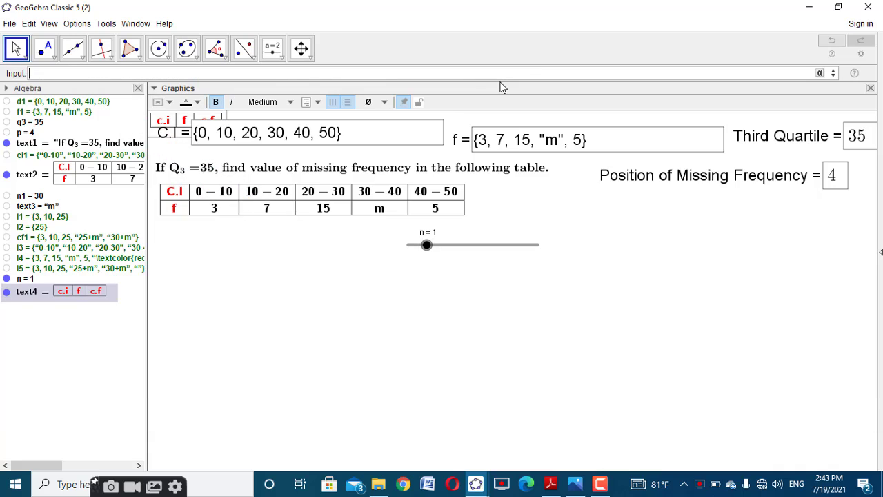
{"action": "left_click_drag", "start_coordinate": [169, 126], "coordinate": [227, 250]}
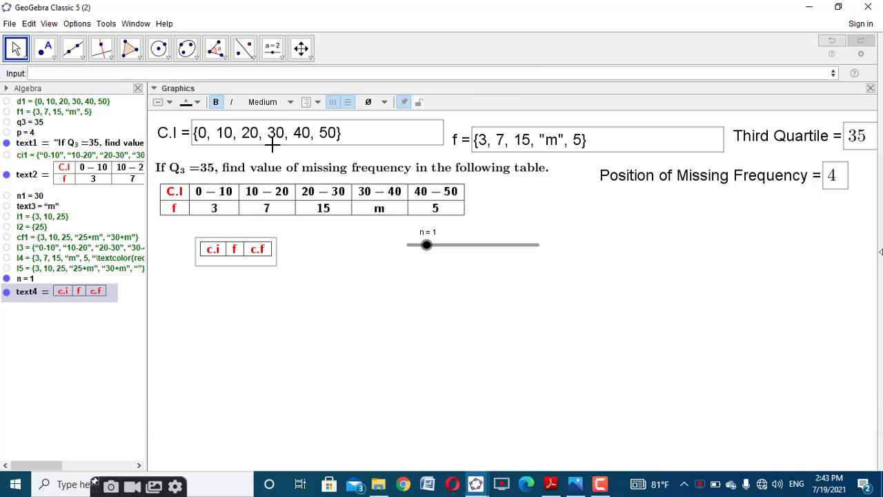
{"action": "left_click", "coordinate": [321, 152]}
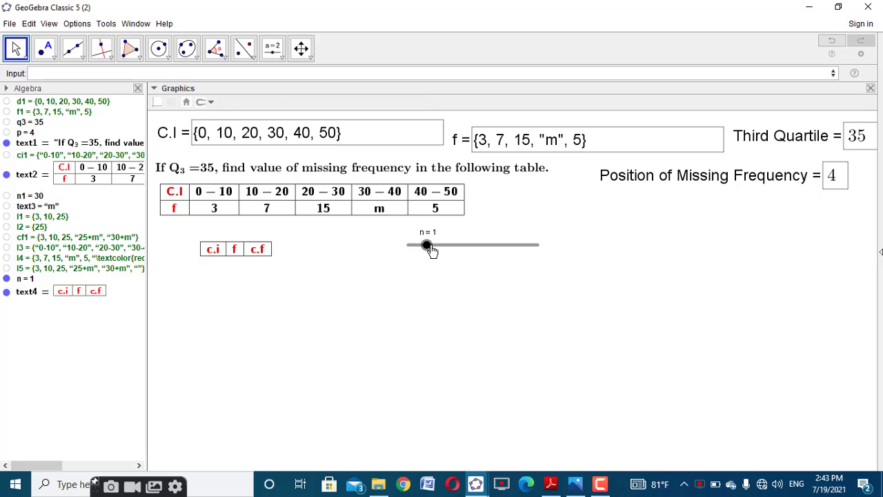
Step: Set slider n to 7 and reposition the expanded c.i, f, c.f table slightly lower and further left
{"action": "left_click_drag", "start_coordinate": [430, 250], "coordinate": [545, 262]}
{"action": "left_click", "coordinate": [274, 306]}
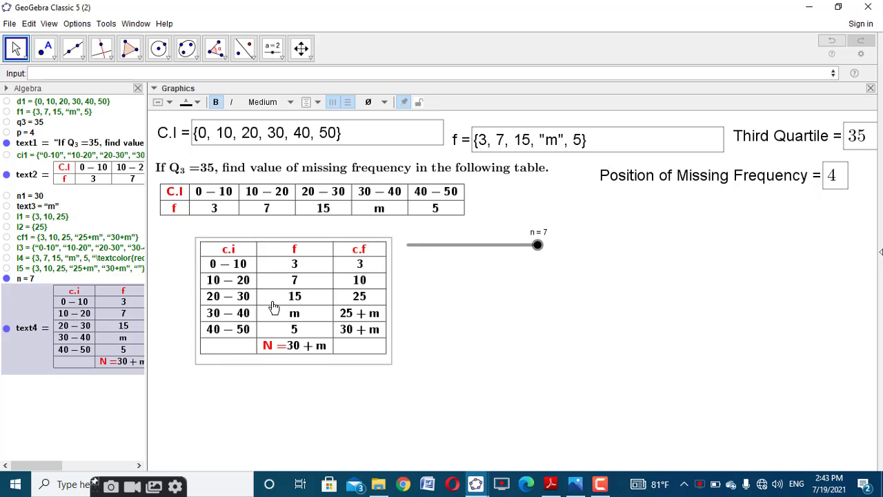
{"action": "left_click_drag", "start_coordinate": [274, 306], "coordinate": [290, 315]}
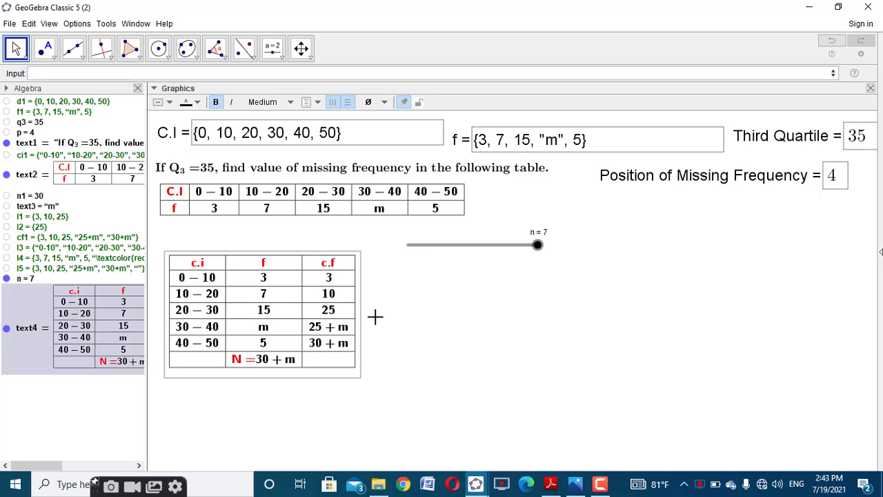
{"action": "left_click", "coordinate": [376, 316]}
Step: Add the LaTeX text "\text{Solution;" and place it between the question's table and the cumulative frequency table
{"action": "left_click", "coordinate": [284, 52]}
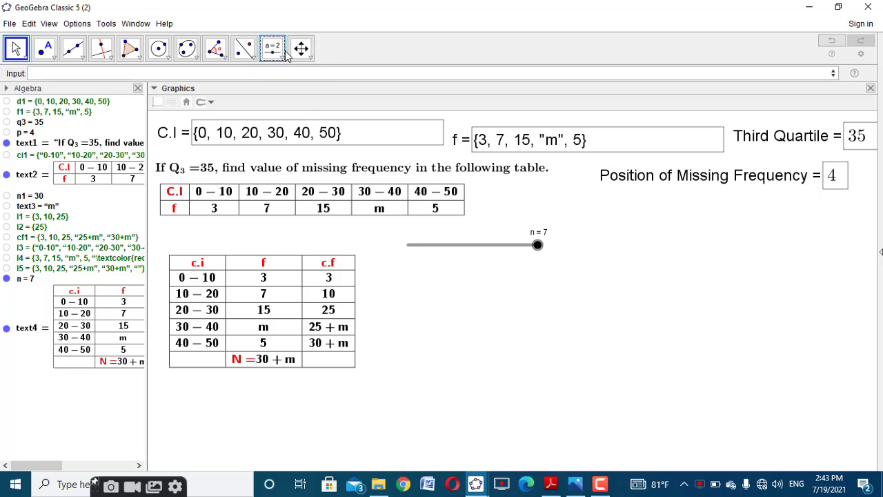
{"action": "left_click", "coordinate": [288, 55]}
{"action": "left_click", "coordinate": [297, 104]}
{"action": "left_click", "coordinate": [429, 311]}
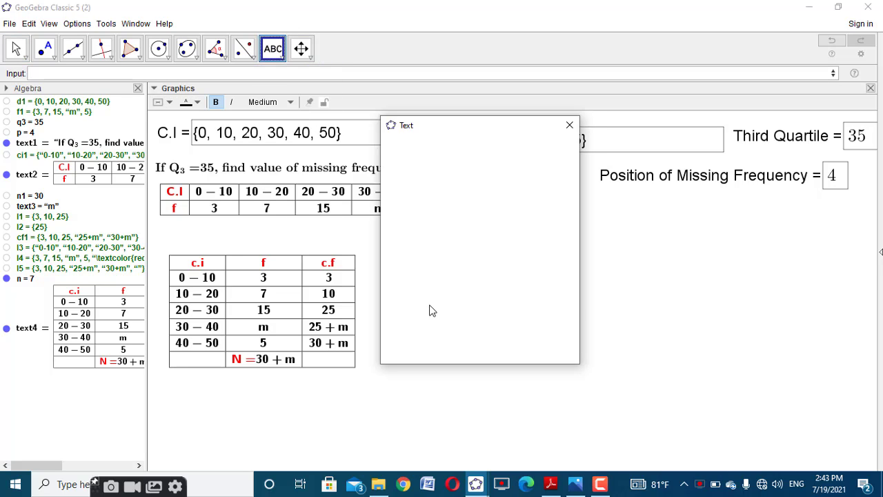
{"action": "type", "text": "\\"}
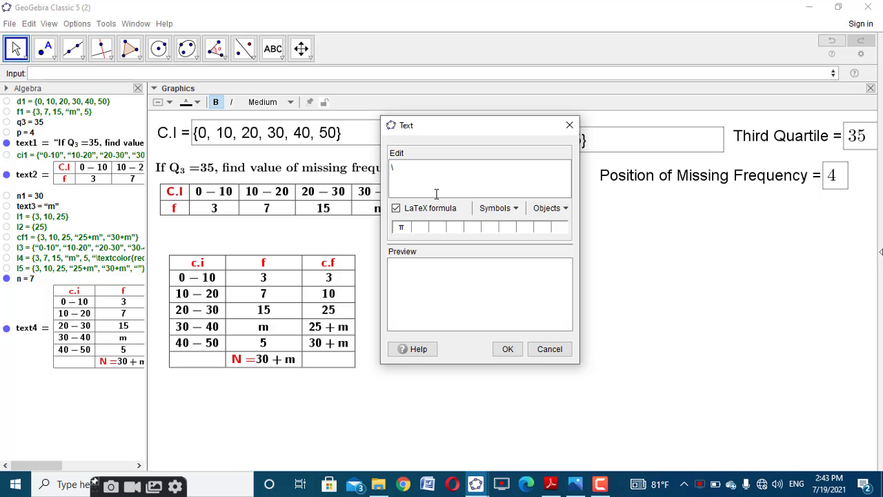
{"action": "type", "text": "text{S"}
{"action": "key", "text": "BackSpace"}
{"action": "type", "text": "ution;"}
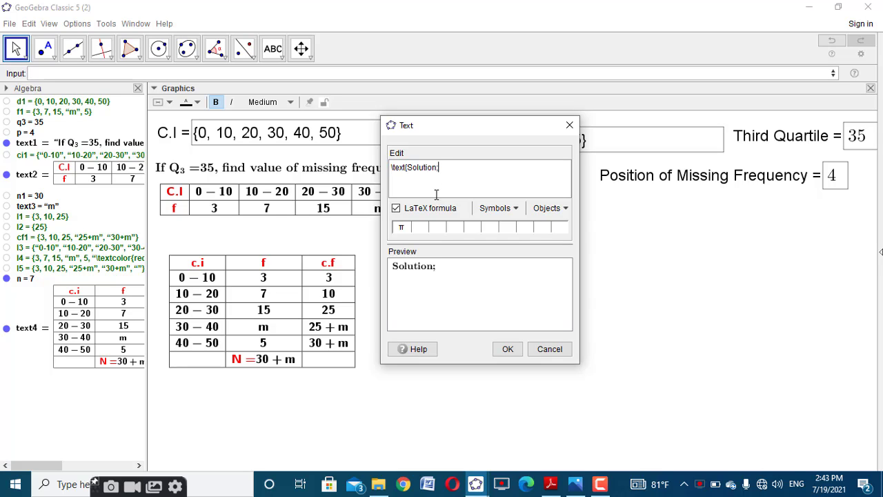
{"action": "left_click", "coordinate": [507, 348]}
{"action": "left_click_drag", "start_coordinate": [483, 312], "coordinate": [216, 233]}
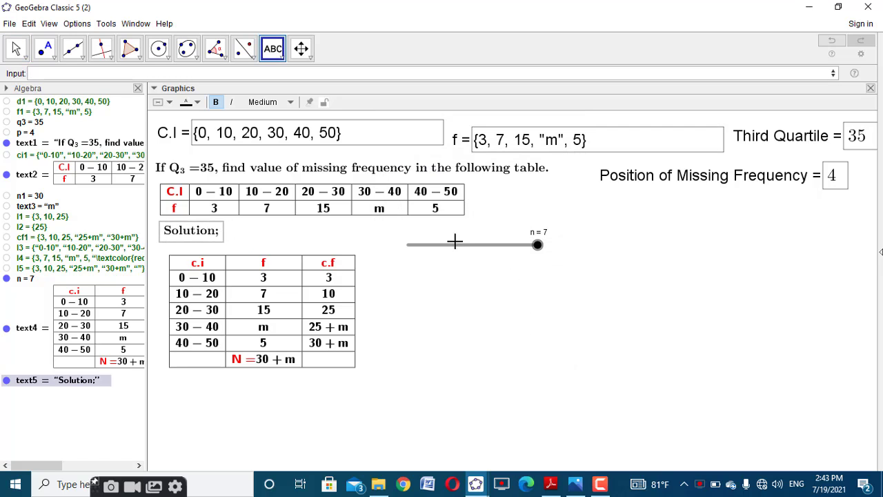
Step: Move slider n beside the "Solution;" text, just above the cumulative frequency table
{"action": "key", "text": "Escape"}
{"action": "left_click_drag", "start_coordinate": [455, 242], "coordinate": [297, 239]}
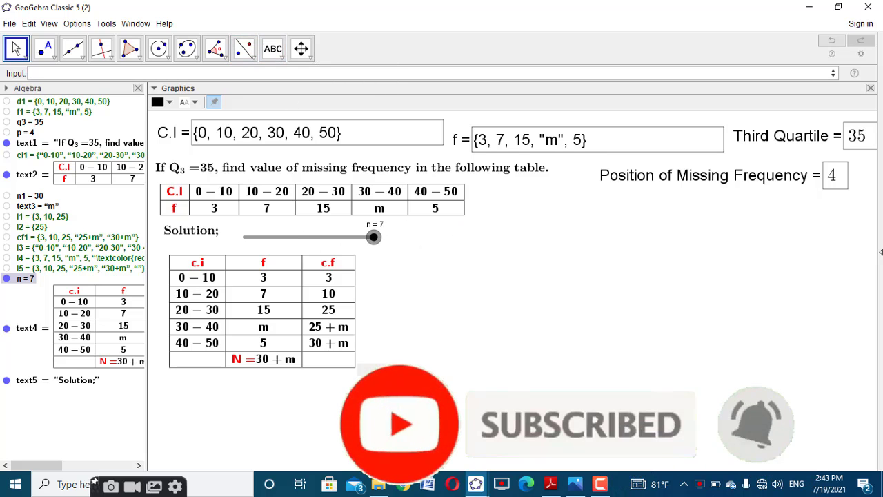
Step: Check the solution layout in the finished worksheet final q1 missing frequency of q3.ggb, and return to the current file
{"action": "mouse_move", "coordinate": [476, 483]}
{"action": "left_click", "coordinate": [460, 462]}
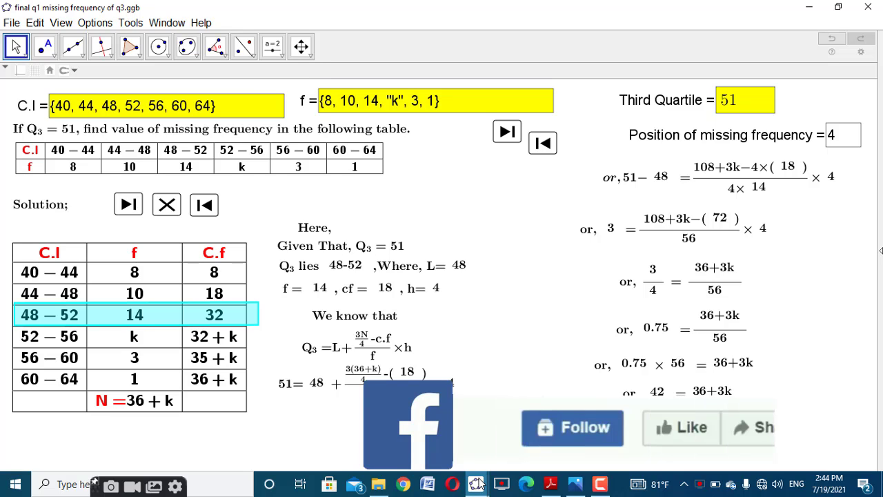
{"action": "key", "text": "alt+Tab"}
{"action": "left_click", "coordinate": [272, 48]}
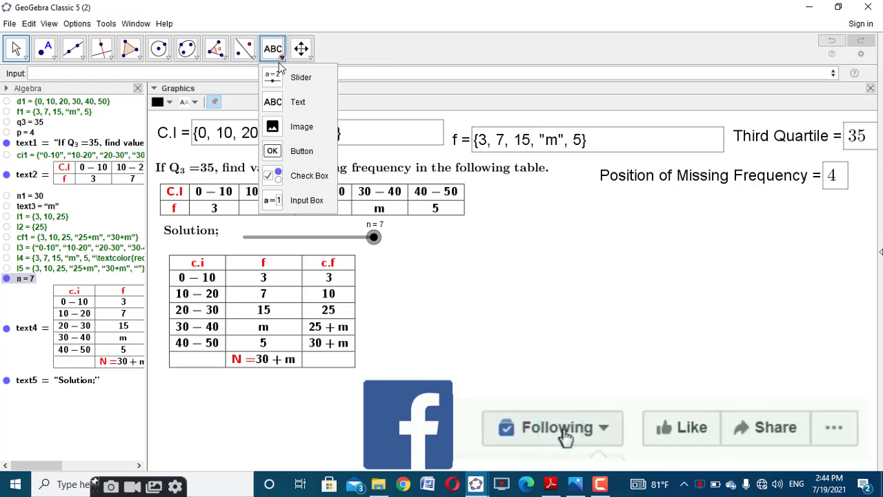
{"action": "left_click", "coordinate": [300, 123]}
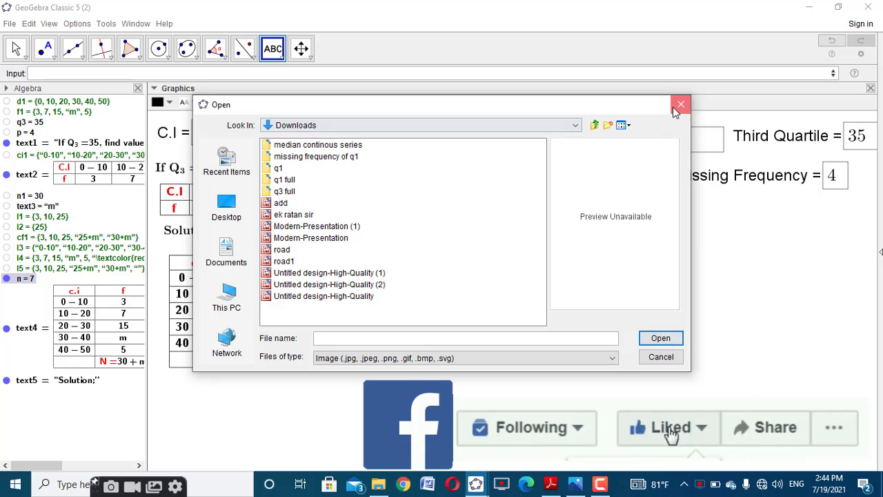
{"action": "left_click", "coordinate": [680, 109]}
Step: Add the LaTeX text "\text{Here," to the graphics view
{"action": "left_click", "coordinate": [274, 54]}
{"action": "left_click", "coordinate": [296, 101]}
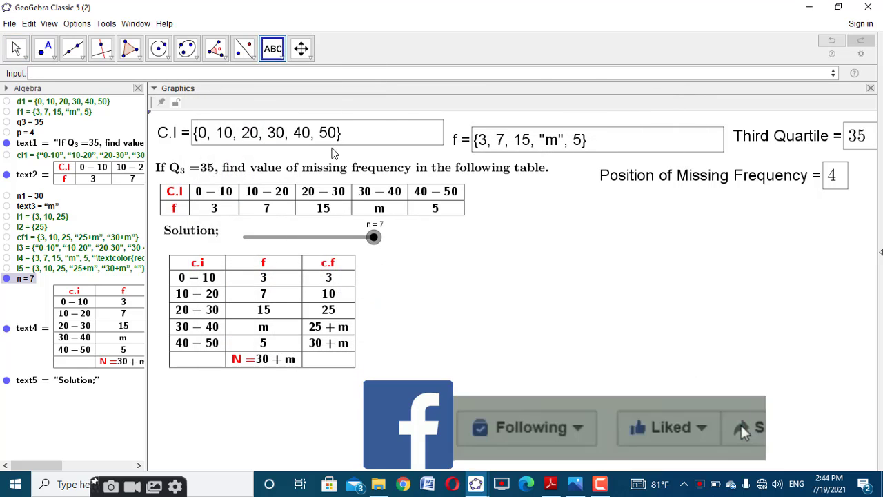
{"action": "left_click", "coordinate": [336, 150]}
{"action": "type", "text": "\\"}
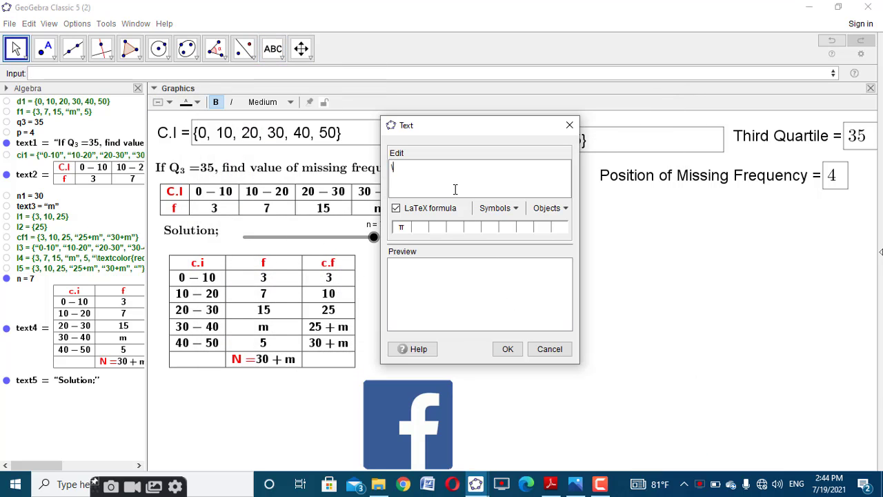
{"action": "type", "text": "text"}
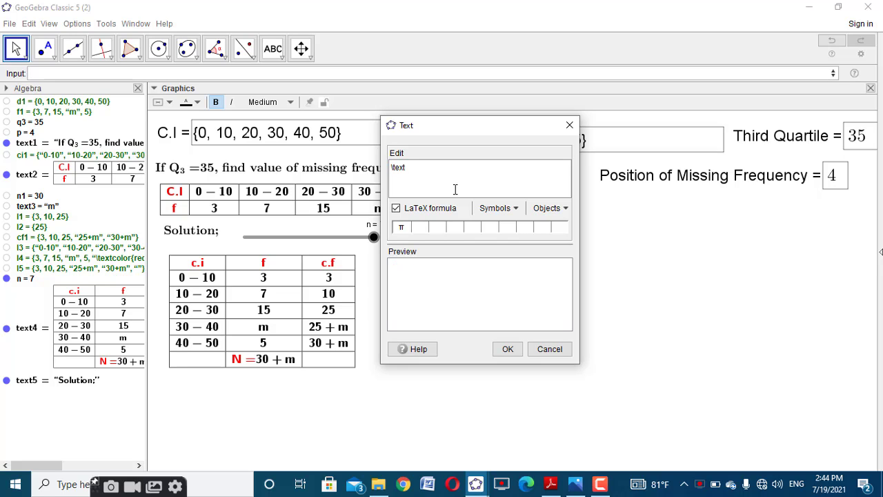
{"action": "type", "text": "{Here"}
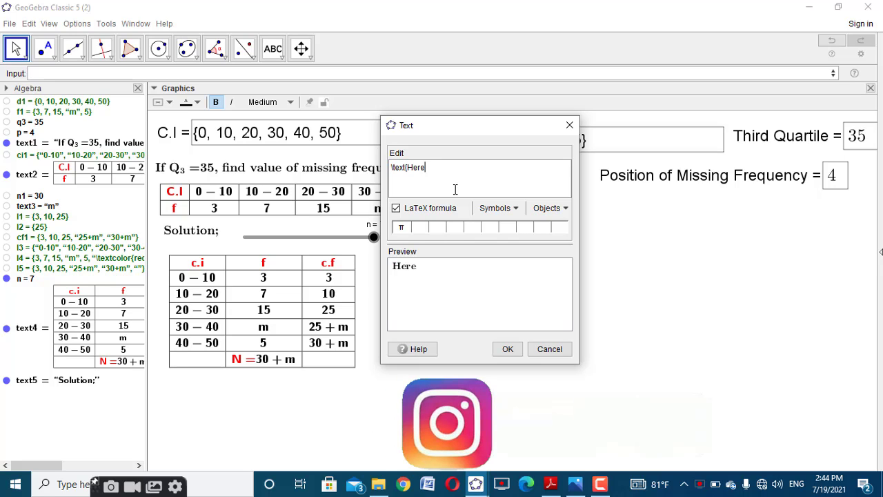
{"action": "type", "text": ","}
{"action": "left_click", "coordinate": [507, 348]}
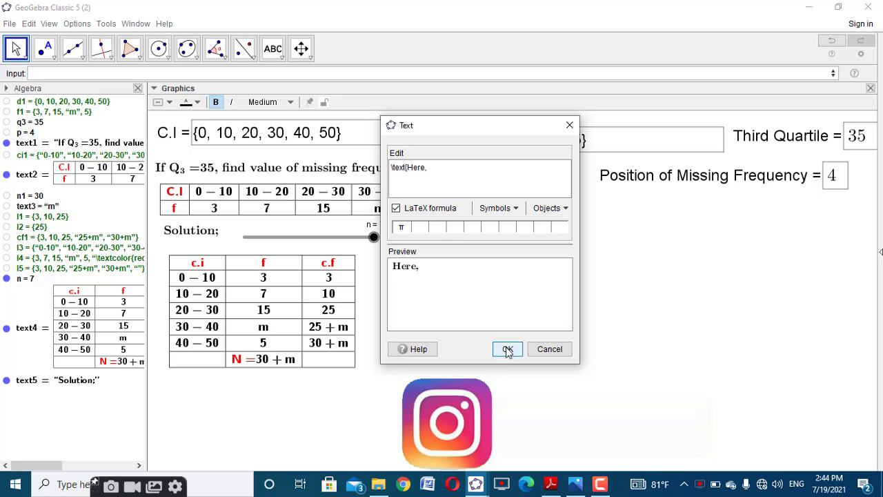
Step: Add the LaTeX text "\text{Given That Q_3 =" followed by the value of object q3
{"action": "left_click", "coordinate": [463, 288]}
{"action": "left_click", "coordinate": [468, 191]}
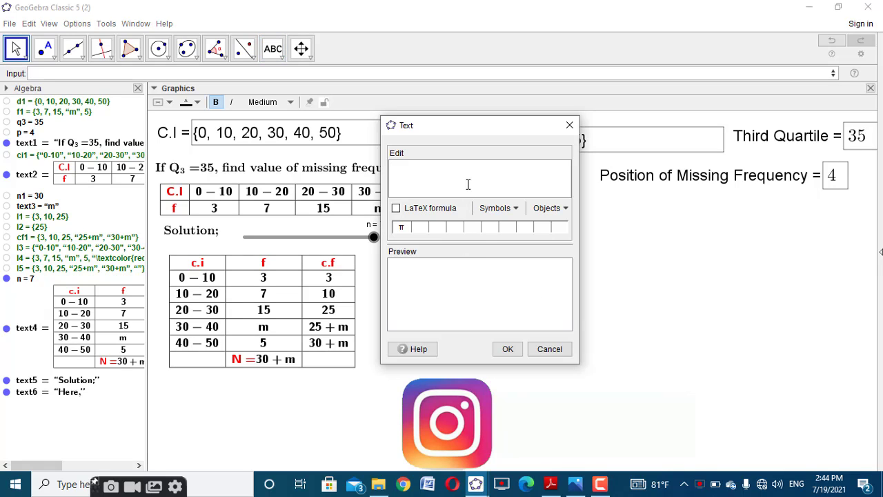
{"action": "type", "text": "\\text"}
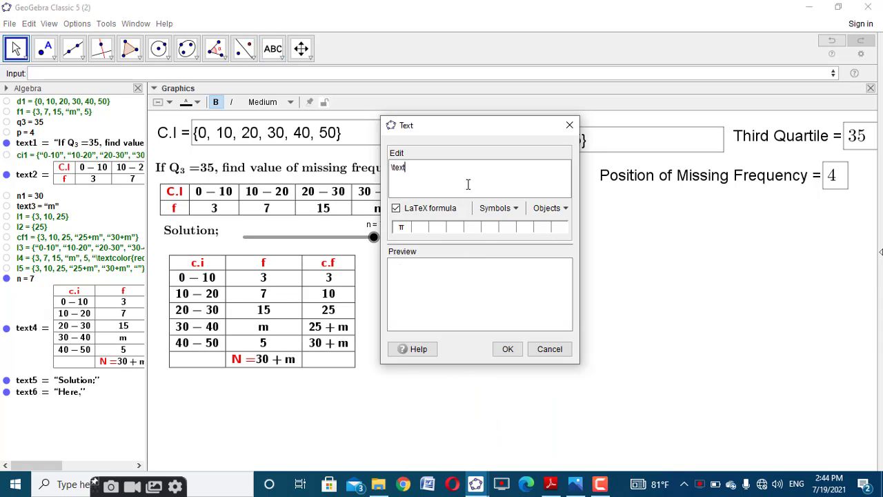
{"action": "type", "text": "{Given ,That"}
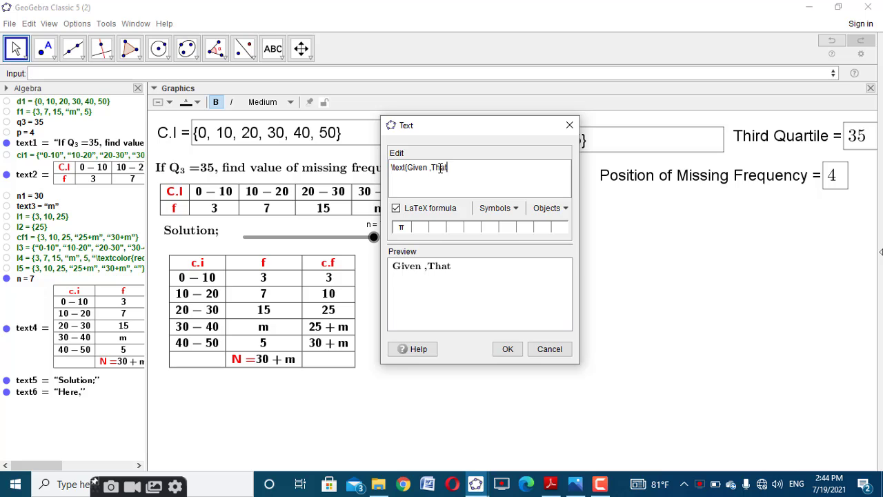
{"action": "left_click", "coordinate": [428, 168]}
{"action": "key", "text": "BackSpace"}
{"action": "left_click", "coordinate": [454, 169]}
{"action": "type", "text": "Q_3 ="}
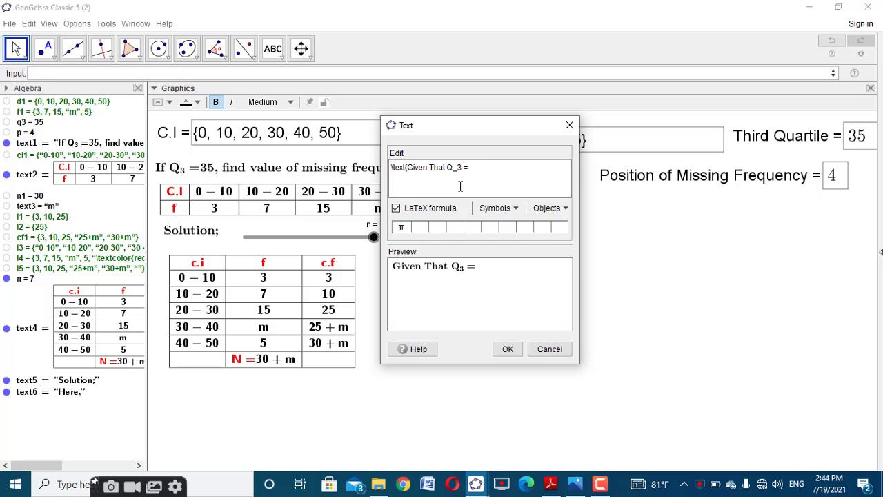
{"action": "left_click", "coordinate": [42, 124]}
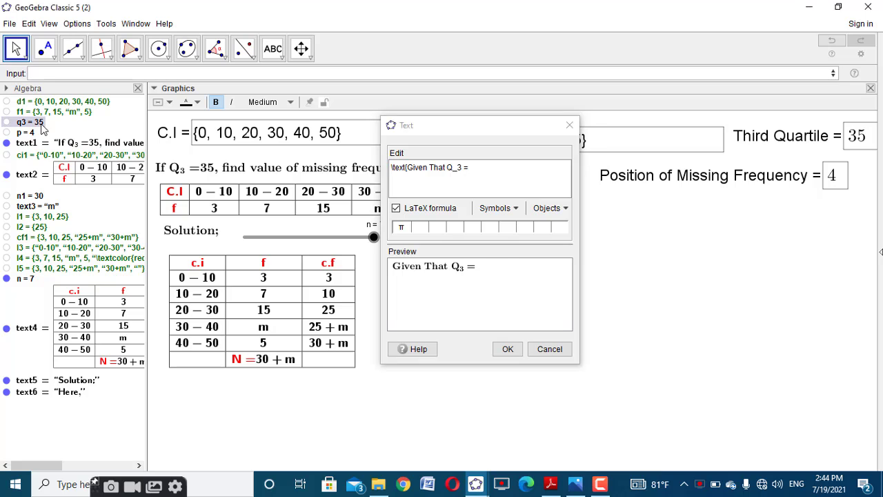
{"action": "left_click", "coordinate": [508, 349]}
{"action": "left_click", "coordinate": [439, 339]}
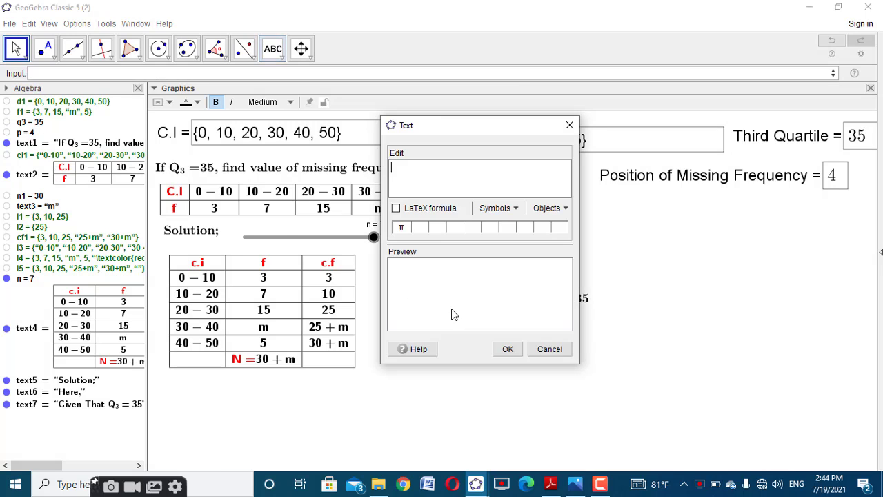
{"action": "left_click", "coordinate": [569, 125]}
Step: Arrange "Here," and the "Given That" line one under the other beside the cumulative frequency table
{"action": "left_click_drag", "start_coordinate": [503, 317], "coordinate": [398, 266]}
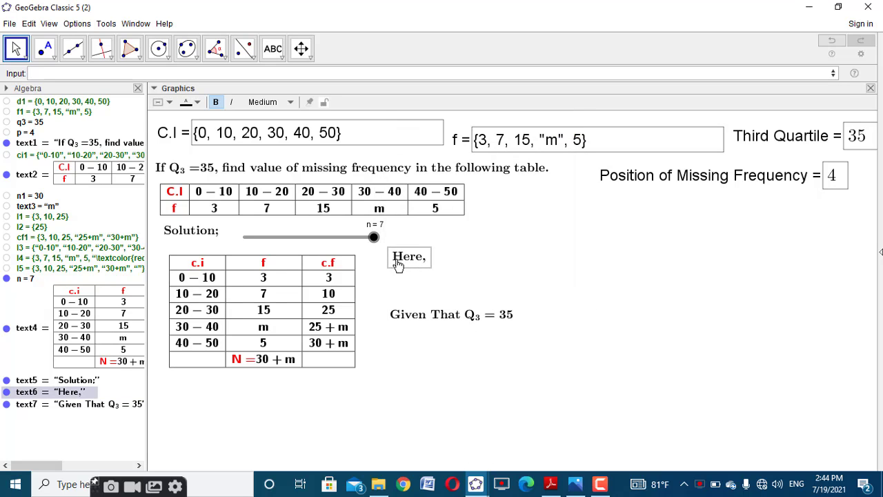
{"action": "left_click_drag", "start_coordinate": [442, 316], "coordinate": [429, 280]}
{"action": "left_click", "coordinate": [437, 314]}
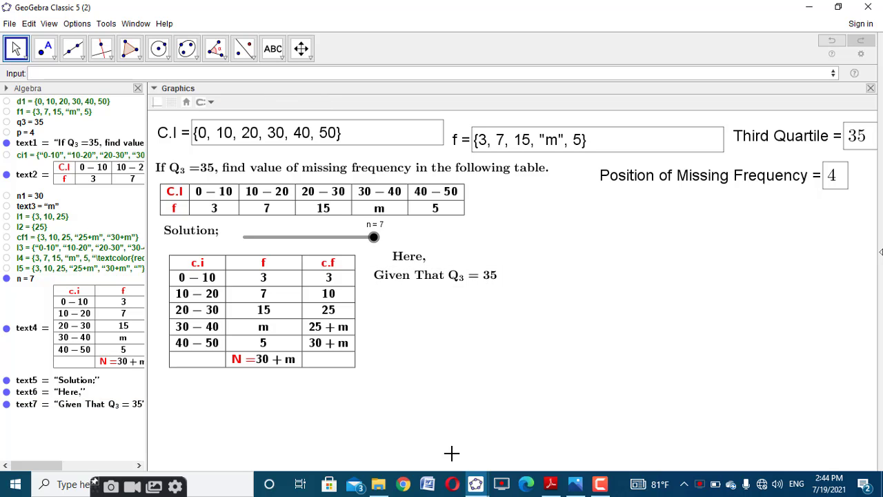
Step: Check the lines after "Given That" in the finished worksheet final q1 missing frequency of q3.ggb, and return to the current file
{"action": "left_click", "coordinate": [476, 483]}
{"action": "left_click", "coordinate": [456, 440]}
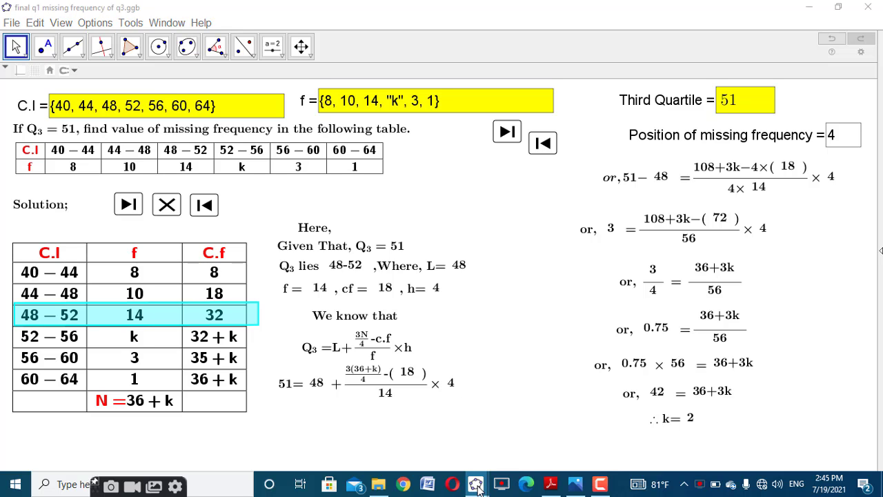
{"action": "mouse_move", "coordinate": [476, 483]}
{"action": "left_click", "coordinate": [517, 433]}
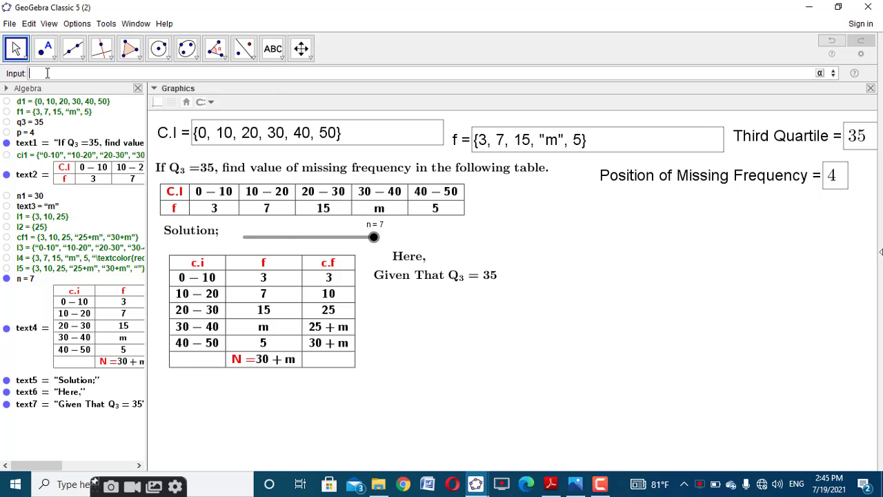
Step: Start a RemoveUndefined command around a four-argument Sequence whose expression is an If with a condition and a result
{"action": "type", "text": "rem"}
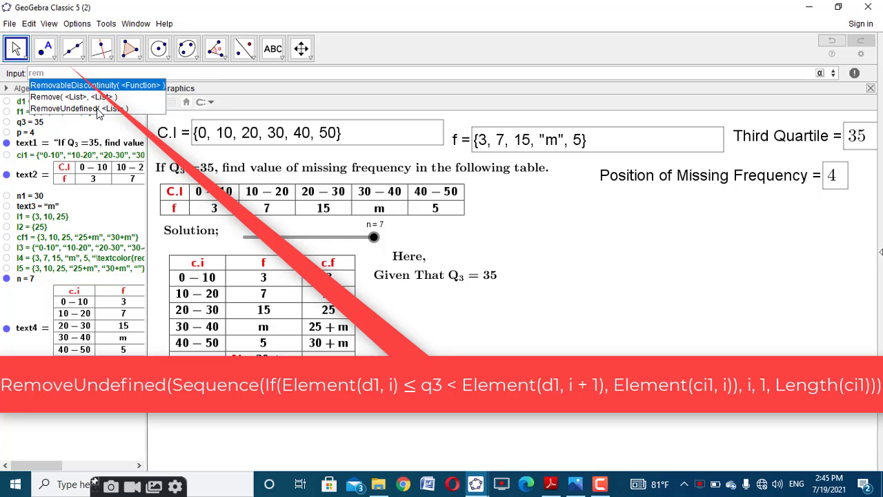
{"action": "left_click", "coordinate": [99, 111]}
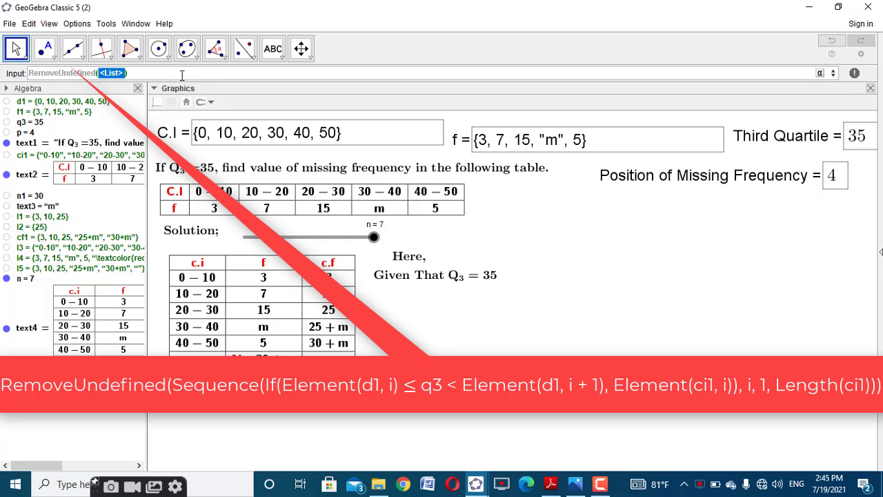
{"action": "type", "text": "seq"}
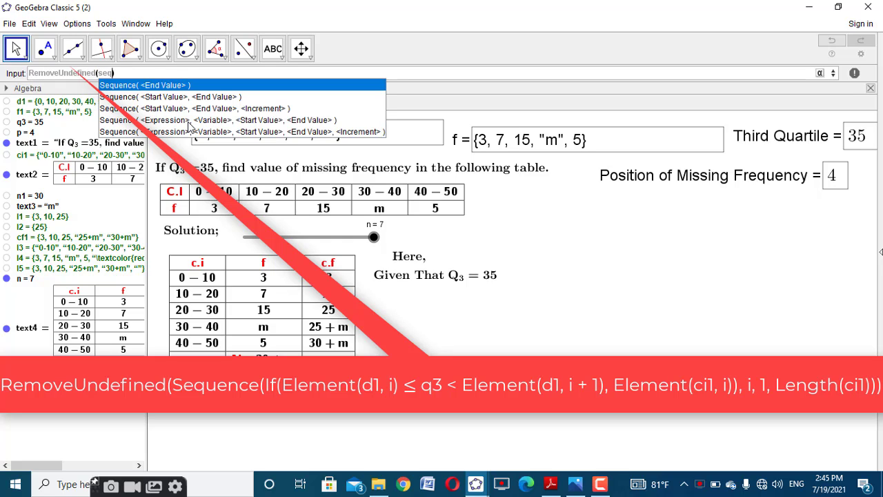
{"action": "left_click", "coordinate": [188, 121]}
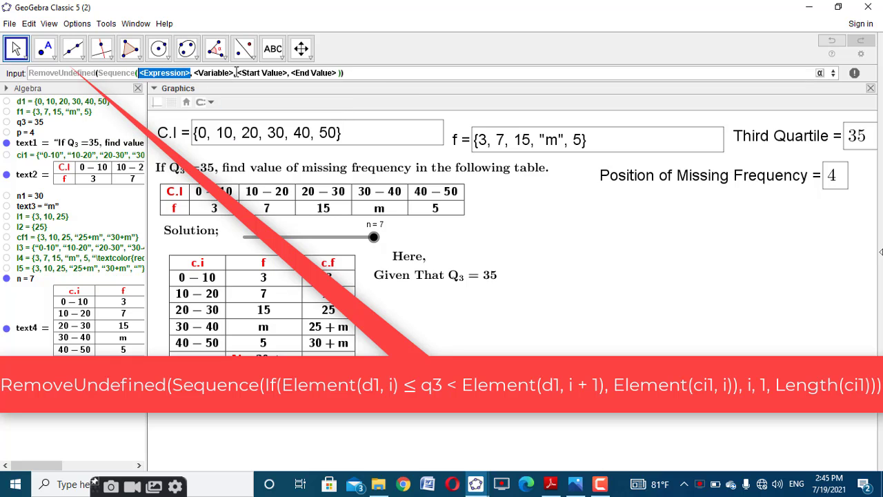
{"action": "type", "text": "if"}
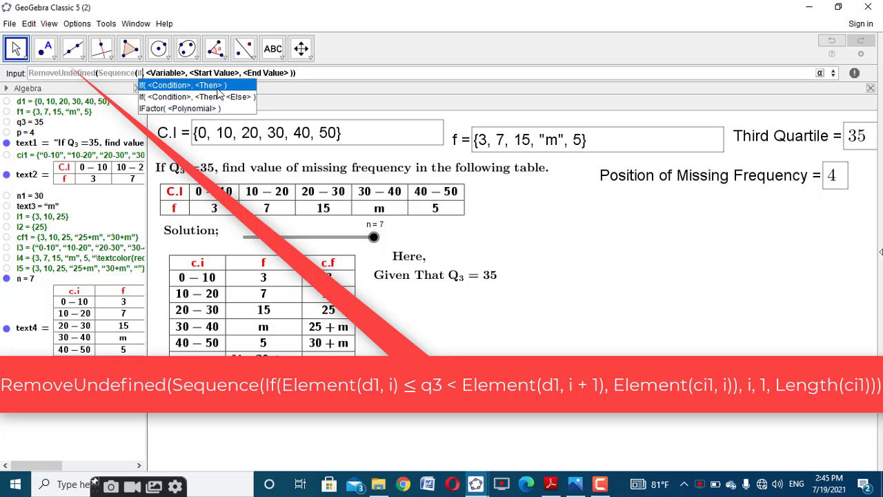
{"action": "left_click", "coordinate": [218, 88]}
Step: Enter Element(d1, i)<=q3 as the lower-bound part of the If condition
{"action": "type", "text": "Ele"}
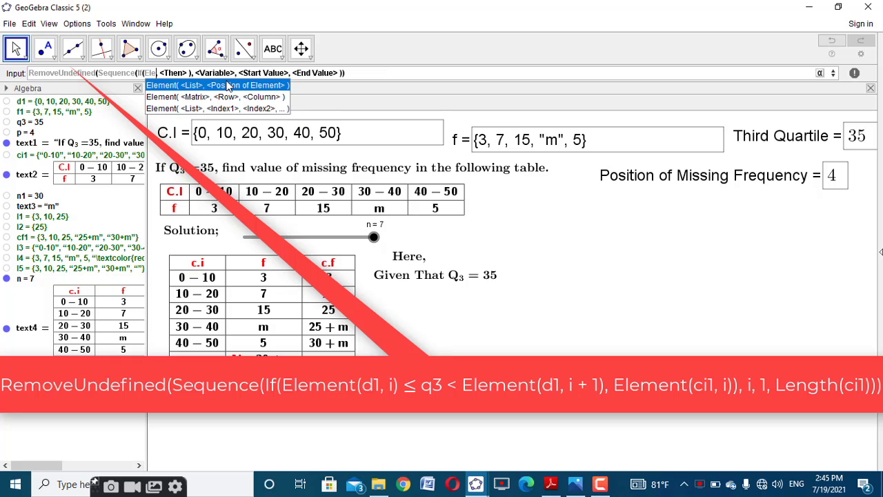
{"action": "type", "text": "m"}
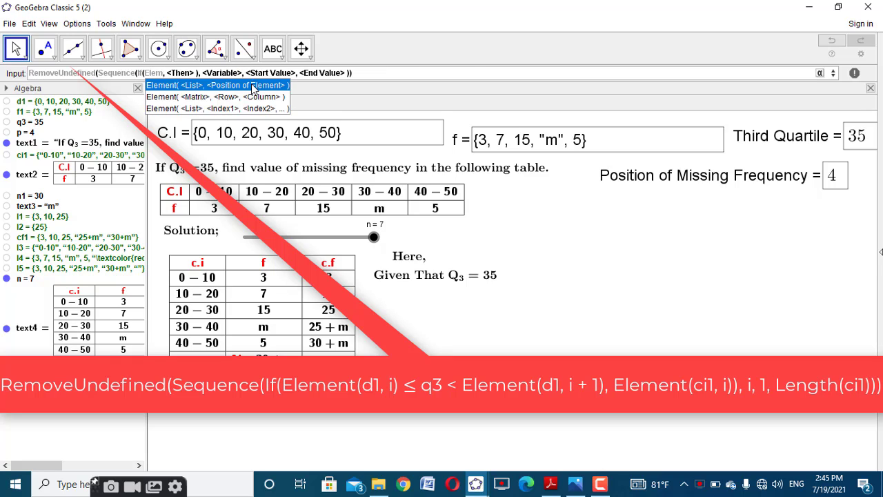
{"action": "left_click", "coordinate": [251, 84]}
{"action": "type", "text": "d1"}
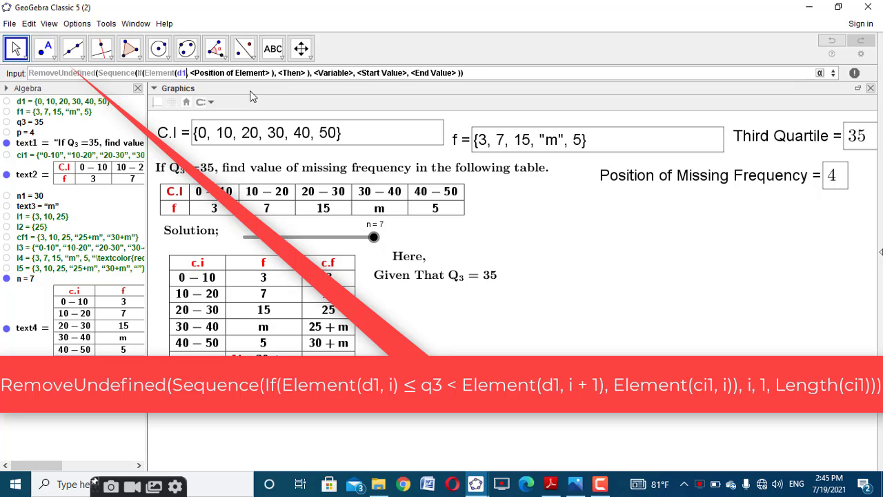
{"action": "key", "text": "Tab"}
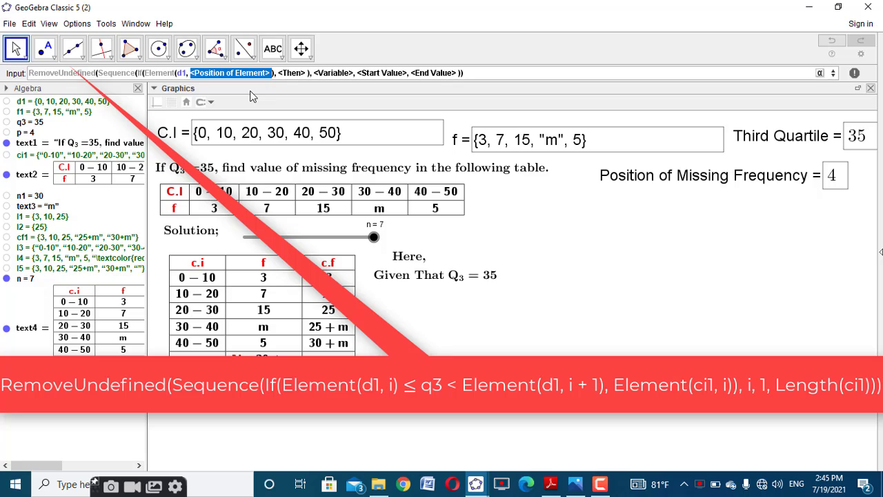
{"action": "type", "text": "i)"}
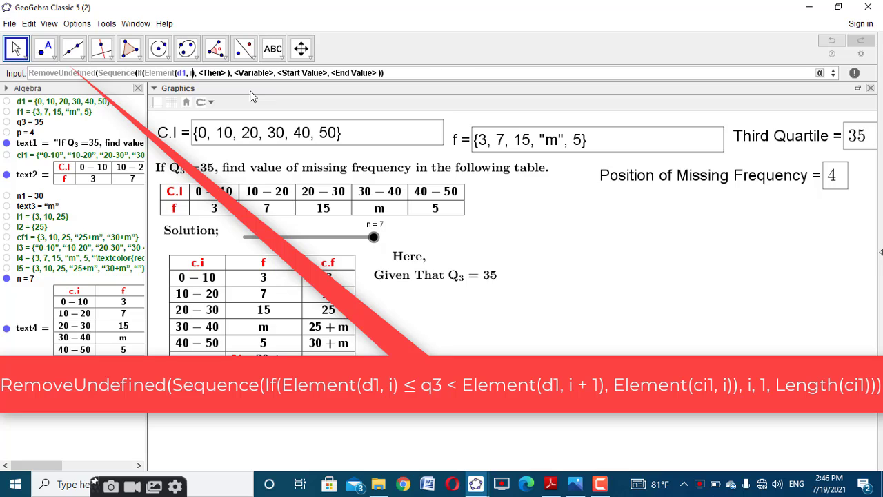
{"action": "type", "text": "<"}
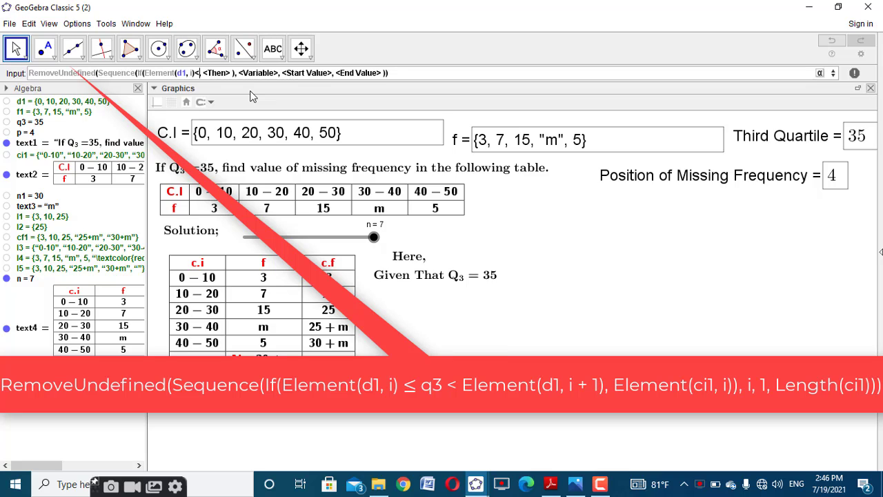
{"action": "type", "text": "="}
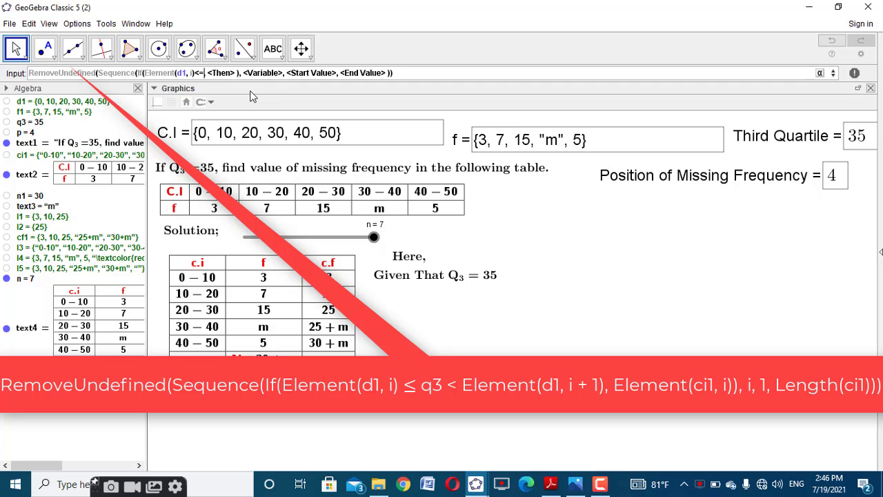
{"action": "type", "text": "q3"}
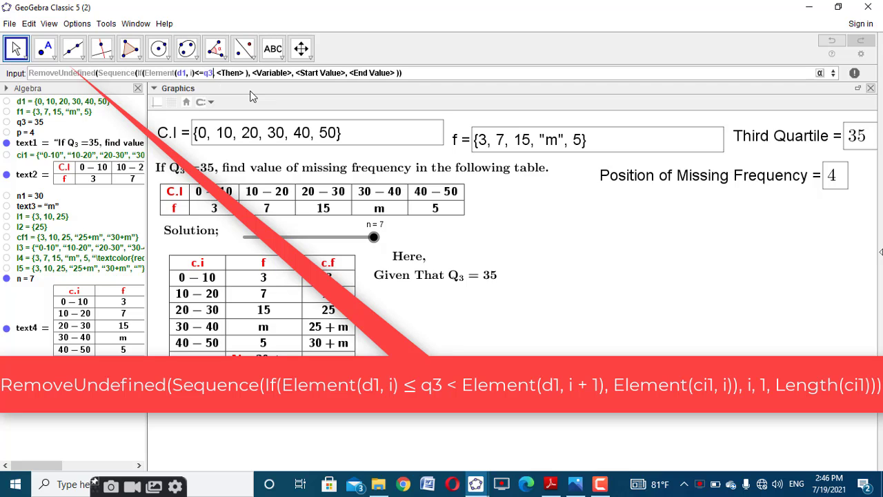
Step: Extend the If condition with the upper bound <Element(d1, i+1)
{"action": "type", "text": "<"}
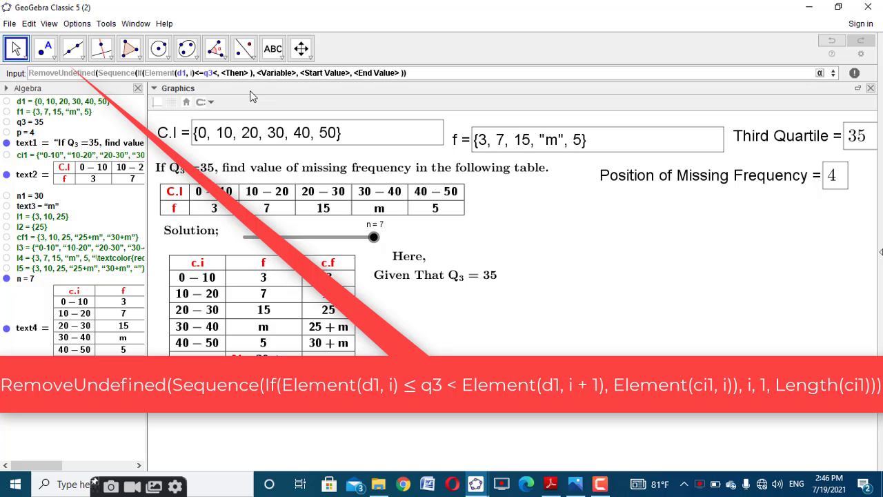
{"action": "type", "text": "Elem"}
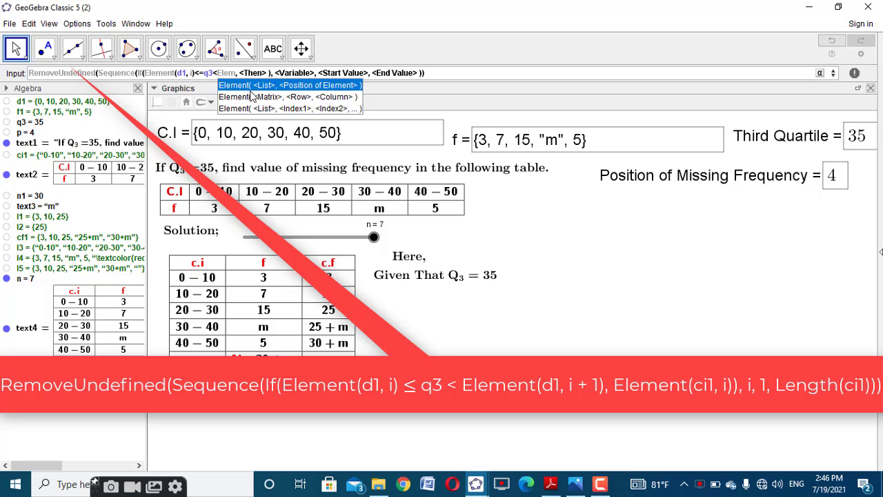
{"action": "left_click", "coordinate": [261, 87]}
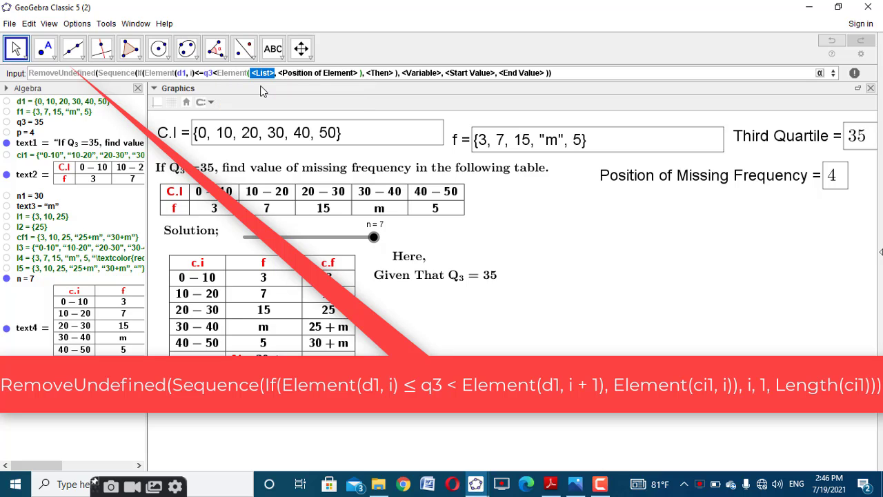
{"action": "type", "text": "d1"}
{"action": "key", "text": "Tab"}
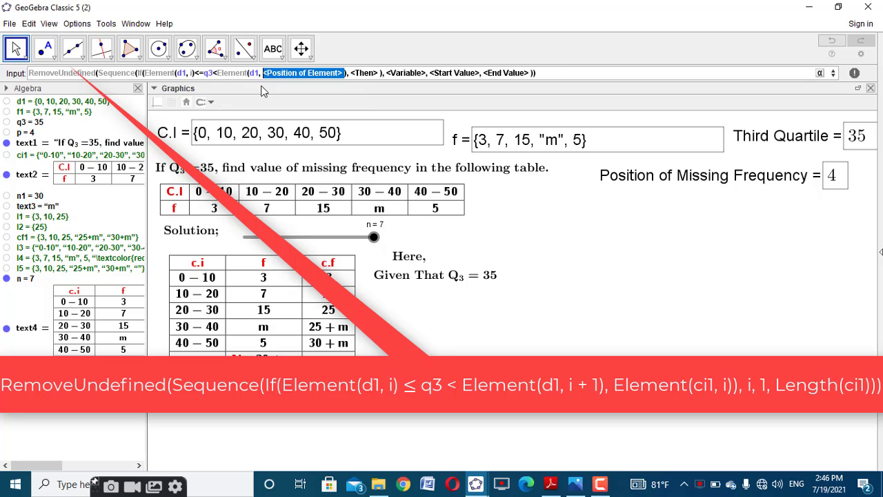
{"action": "type", "text": "i+1"}
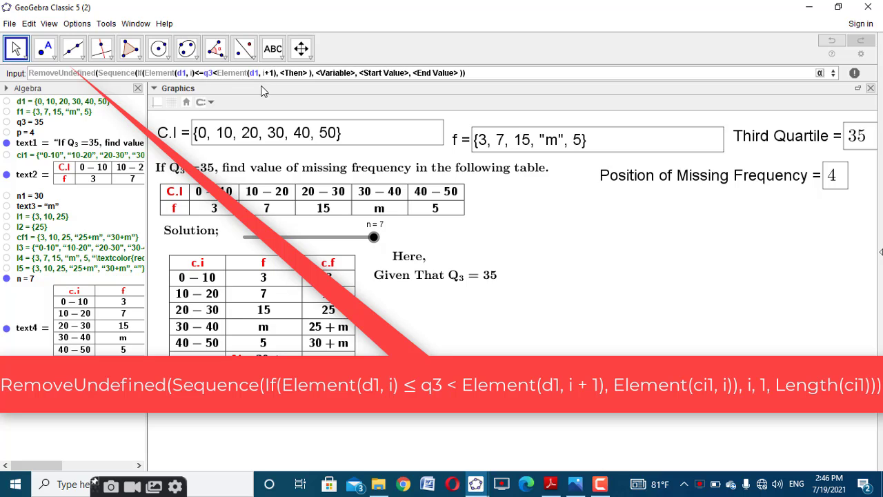
Step: Set the result of the If to Element(ci1, i), so that it returns the matching class interval
{"action": "key", "text": "Tab"}
{"action": "type", "text": "Elem"}
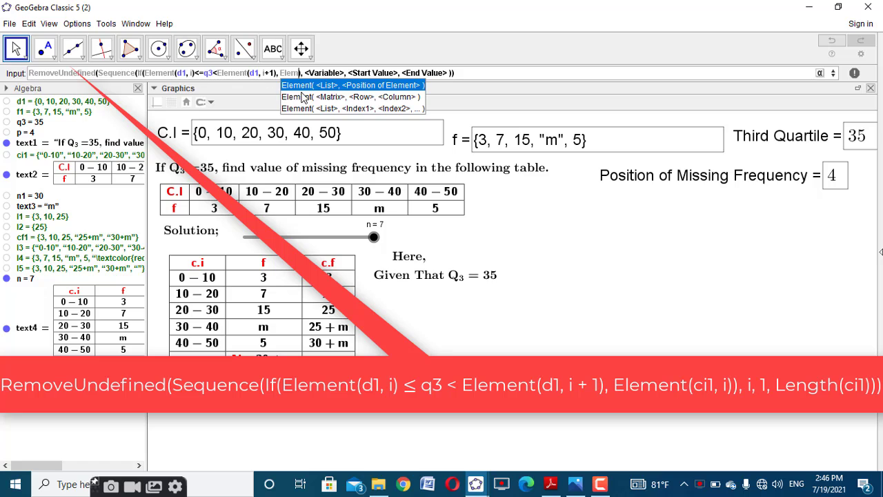
{"action": "left_click", "coordinate": [313, 85]}
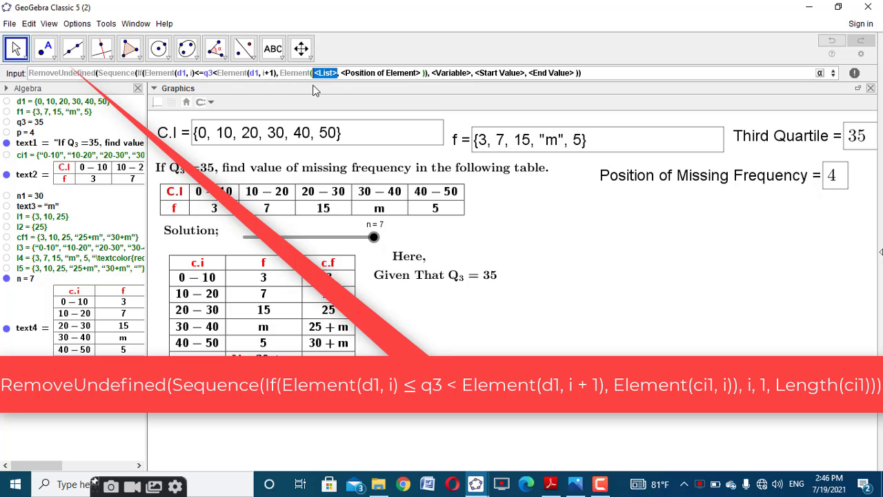
{"action": "type", "text": "ci1"}
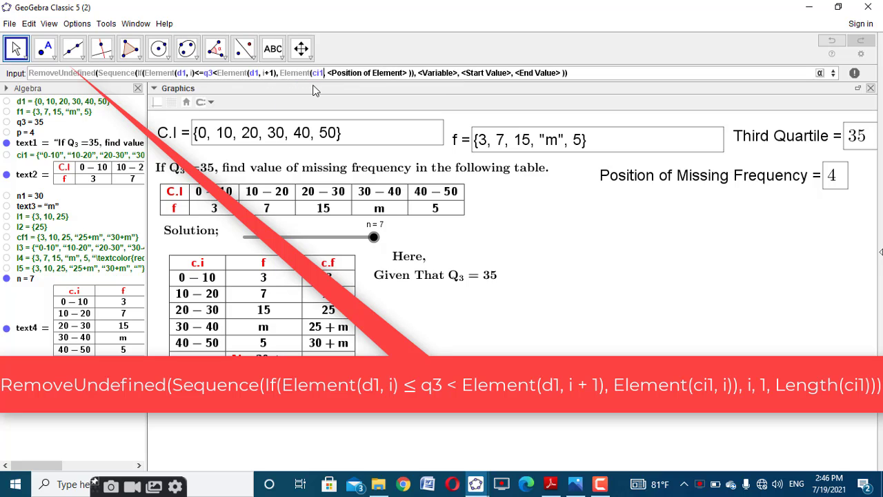
{"action": "key", "text": "Tab"}
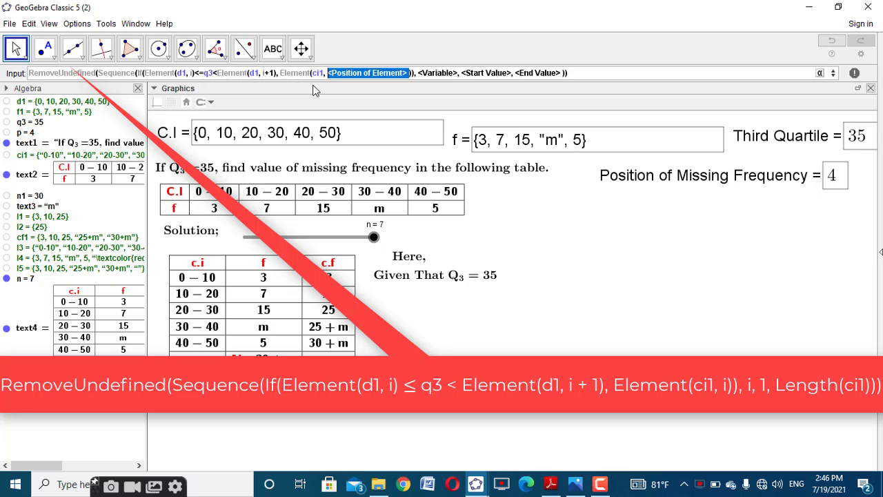
{"action": "type", "text": "i"}
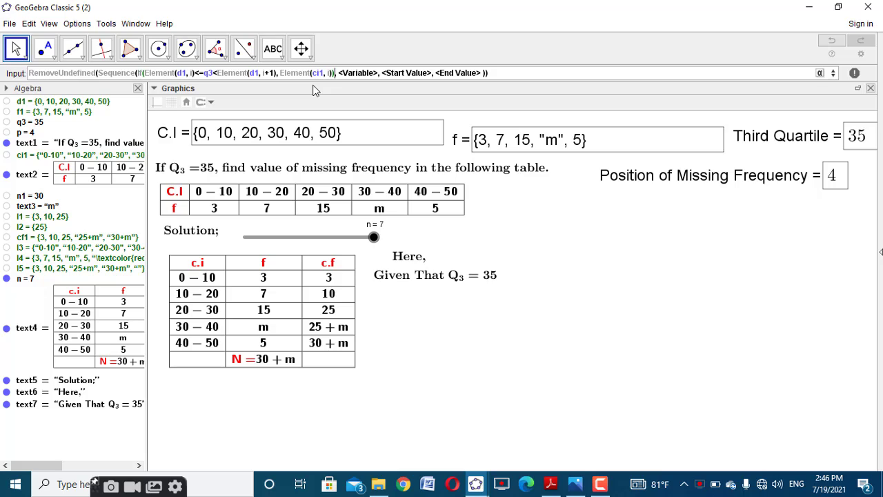
Step: Complete the Sequence with variable i, start value 1 and end value Length(ci1)
{"action": "key", "text": "Tab"}
{"action": "type", "text": "i"}
{"action": "key", "text": "Tab"}
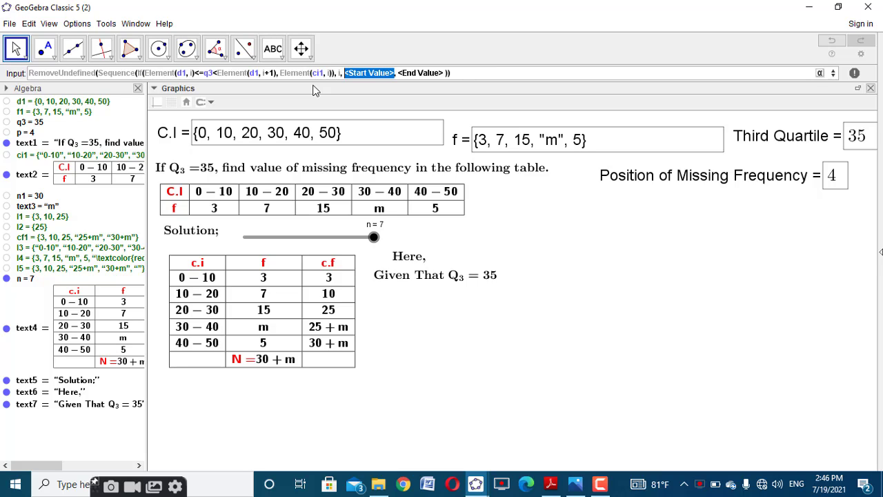
{"action": "type", "text": "1"}
{"action": "key", "text": "Tab"}
{"action": "type", "text": "len"}
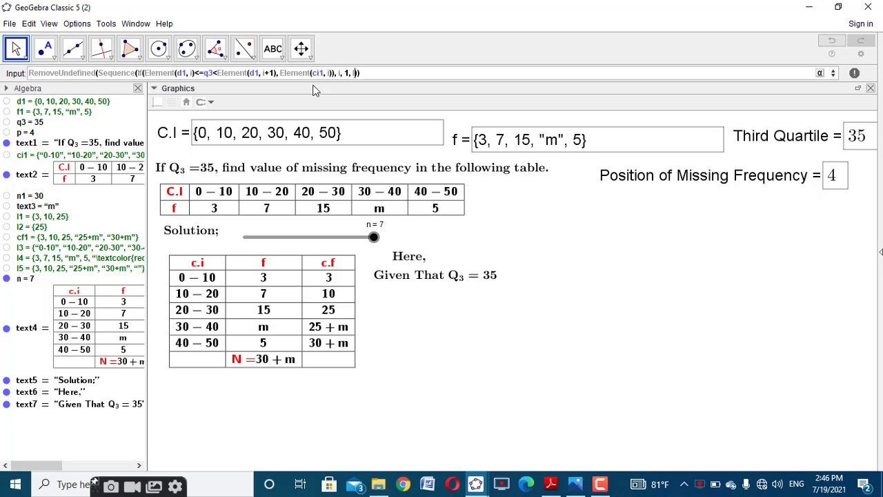
{"action": "type", "text": "gth"}
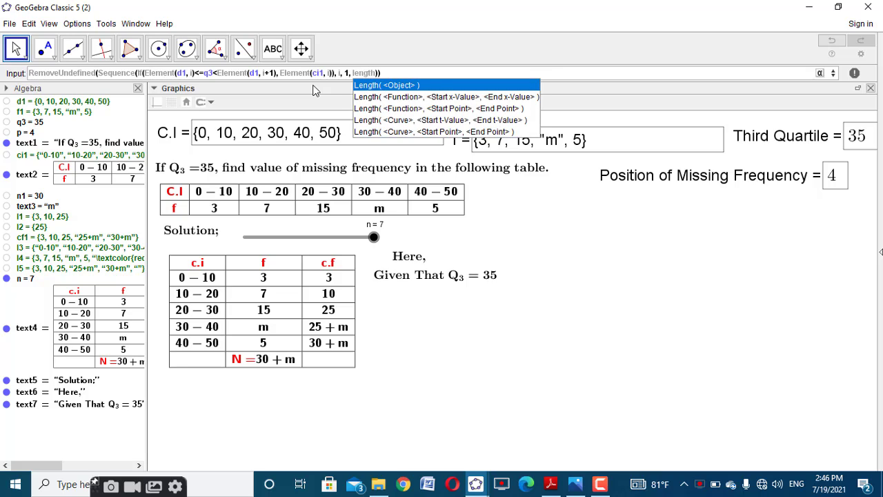
{"action": "left_click", "coordinate": [438, 77]}
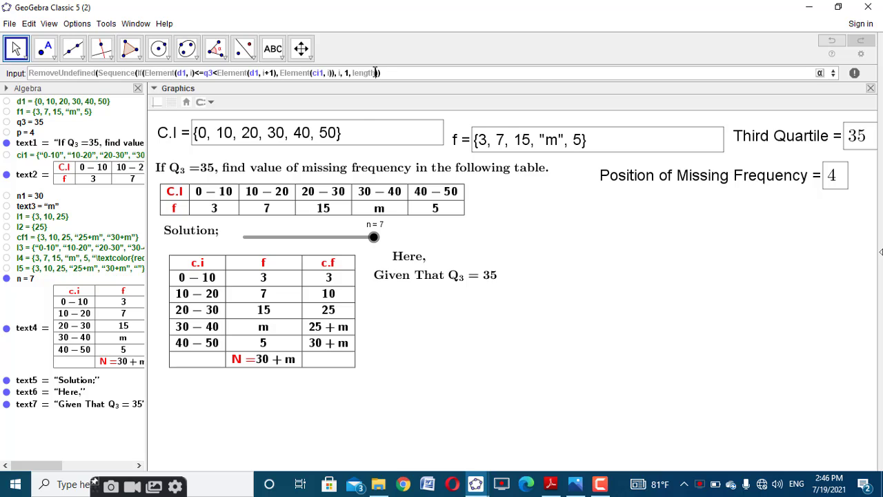
{"action": "key", "text": "BackSpace"}
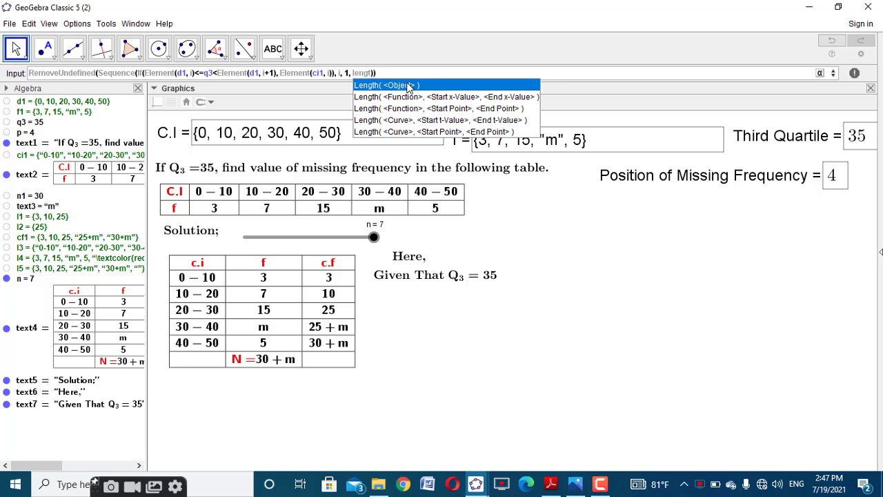
{"action": "left_click", "coordinate": [386, 85]}
{"action": "type", "text": "ci1"}
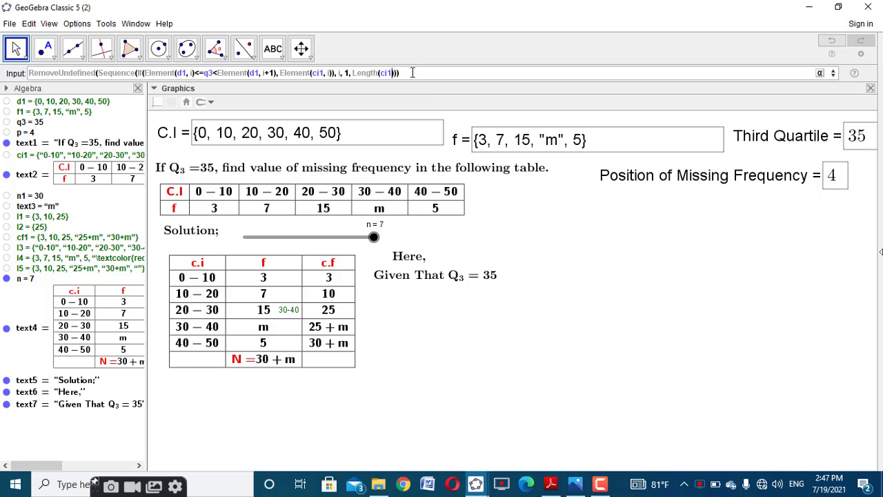
Step: Copy the whole RemoveUndefined command for reuse and create the quartile class list from it
{"action": "triple_click", "coordinate": [412, 72]}
{"action": "key", "text": "ctrl+c"}
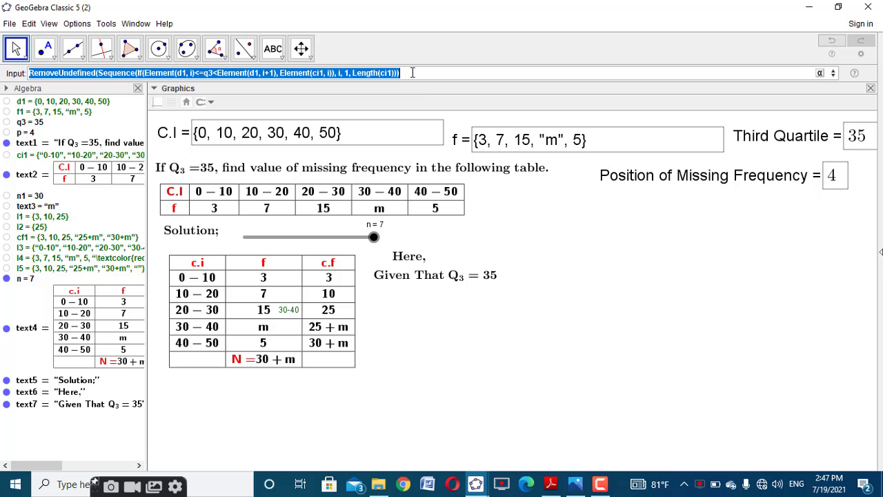
{"action": "left_click", "coordinate": [413, 73]}
{"action": "key", "text": "Return"}
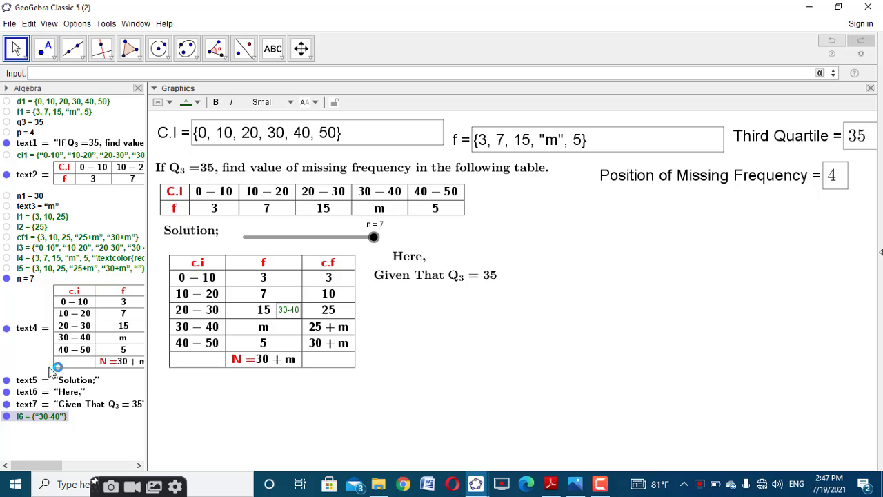
Step: Hide the quartile class list in the graphics view and rename it ci_i
{"action": "left_click", "coordinate": [8, 417]}
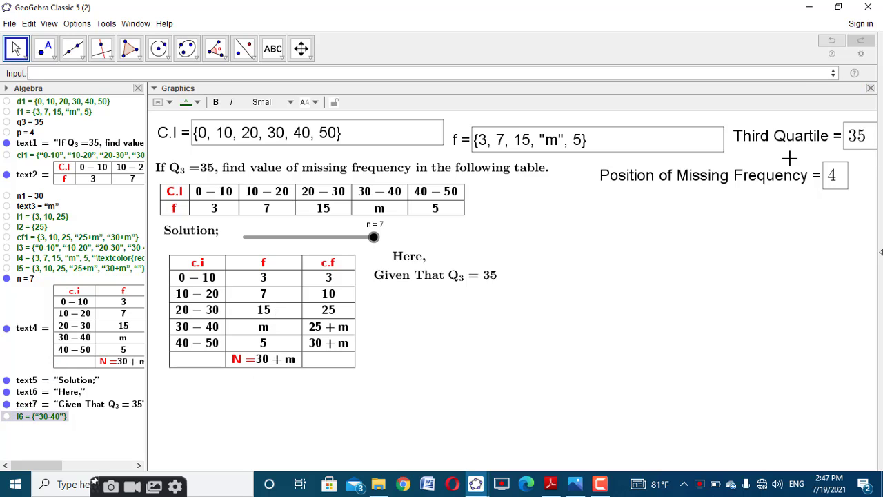
{"action": "right_click", "coordinate": [36, 417]}
{"action": "left_click", "coordinate": [71, 452]}
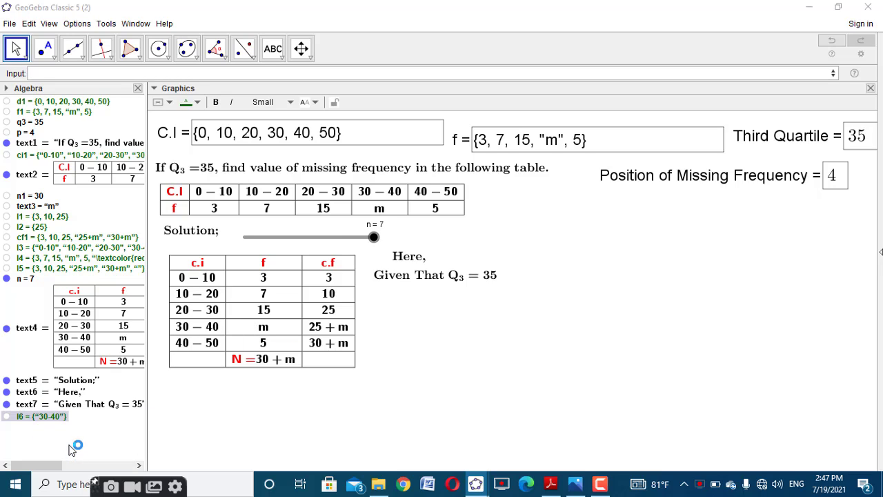
{"action": "type", "text": "c"}
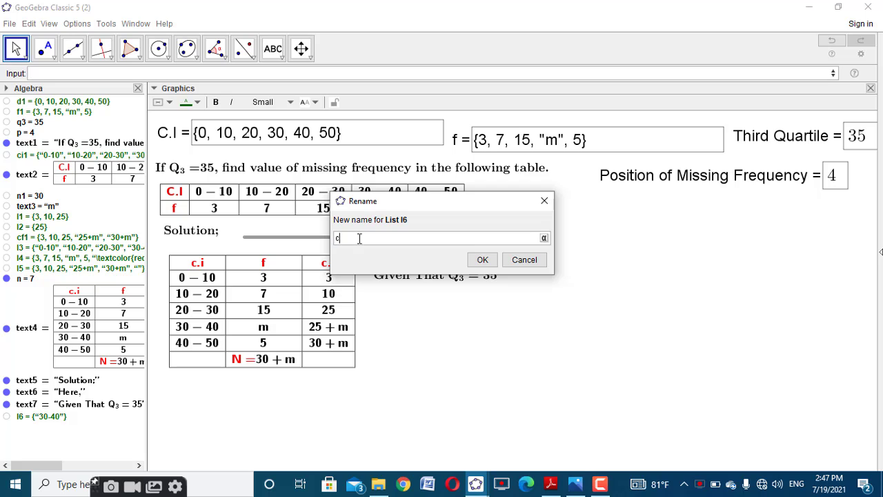
{"action": "type", "text": "i_i"}
{"action": "left_click", "coordinate": [481, 258]}
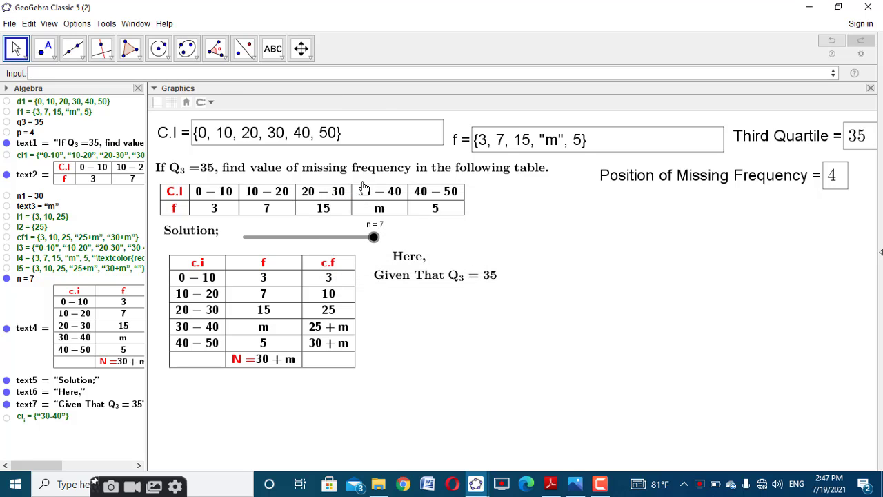
Step: Paste the copied RemoveUndefined command and change its If result to Element(d1, i) and its end value to Length(d1)
{"action": "left_click", "coordinate": [380, 73]}
{"action": "key", "text": "ctrl+v"}
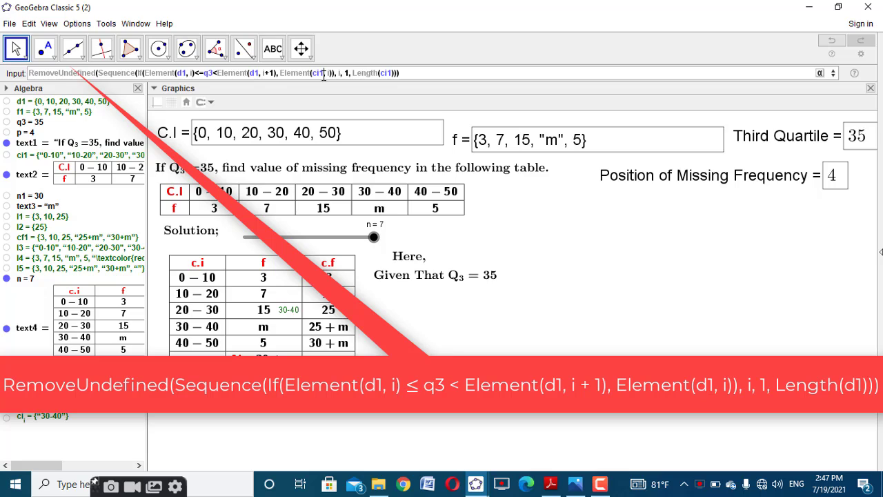
{"action": "left_click", "coordinate": [323, 74]}
{"action": "key", "text": "BackSpace"}
{"action": "key", "text": "BackSpace"}
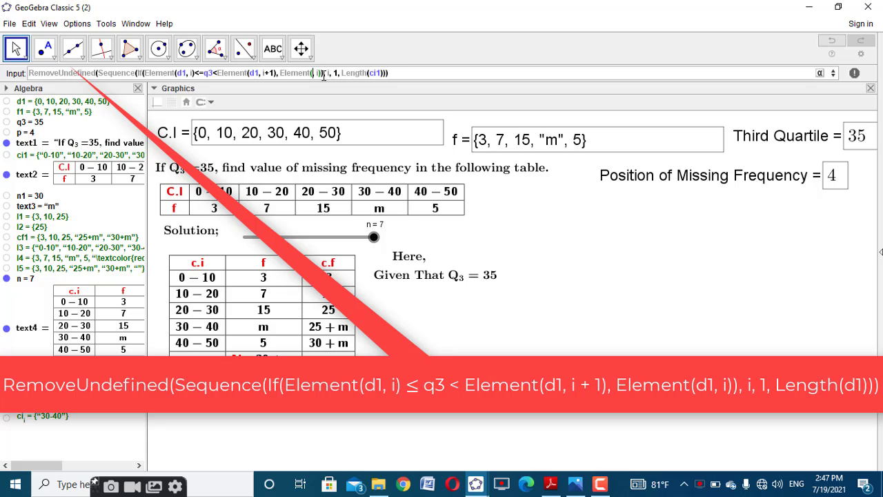
{"action": "type", "text": "d1"}
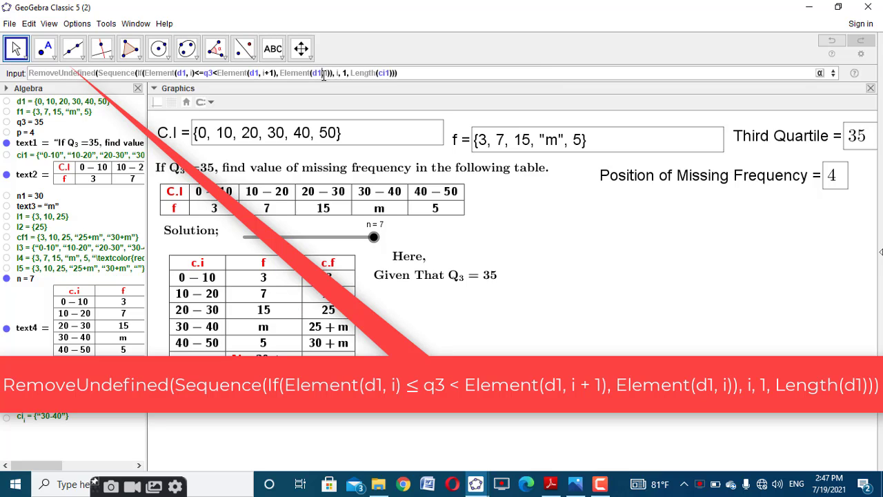
{"action": "left_click", "coordinate": [388, 72]}
{"action": "key", "text": "BackSpace"}
{"action": "key", "text": "BackSpace"}
{"action": "type", "text": "d"}
Step: Copy the whole command for reuse, then create the quartile class's lower-limit list from it, named L_i
{"action": "key", "text": "ctrl+a"}
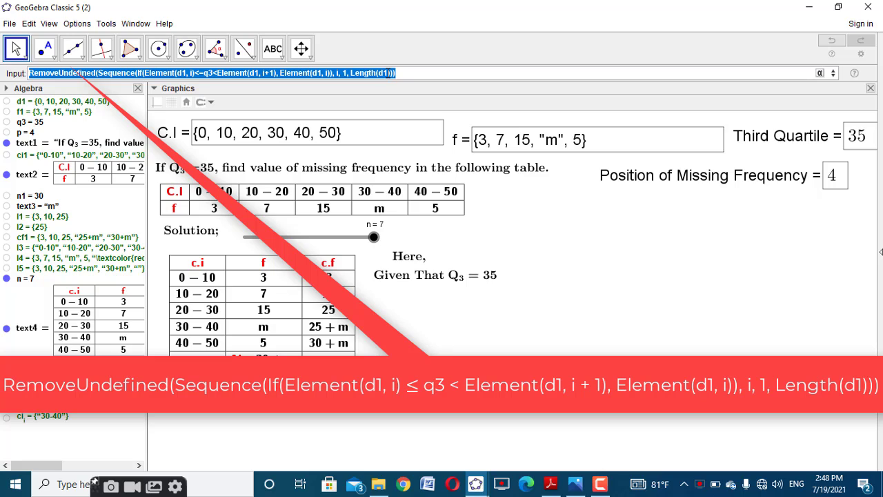
{"action": "key", "text": "Return"}
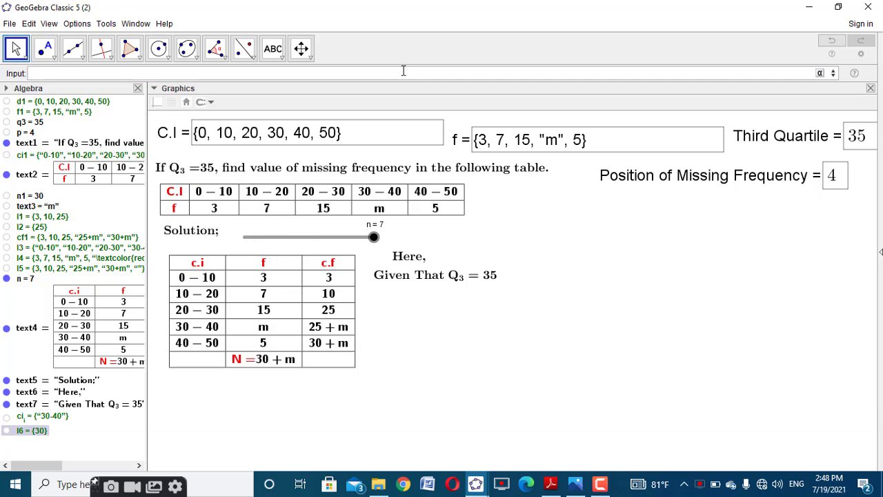
{"action": "right_click", "coordinate": [38, 430]}
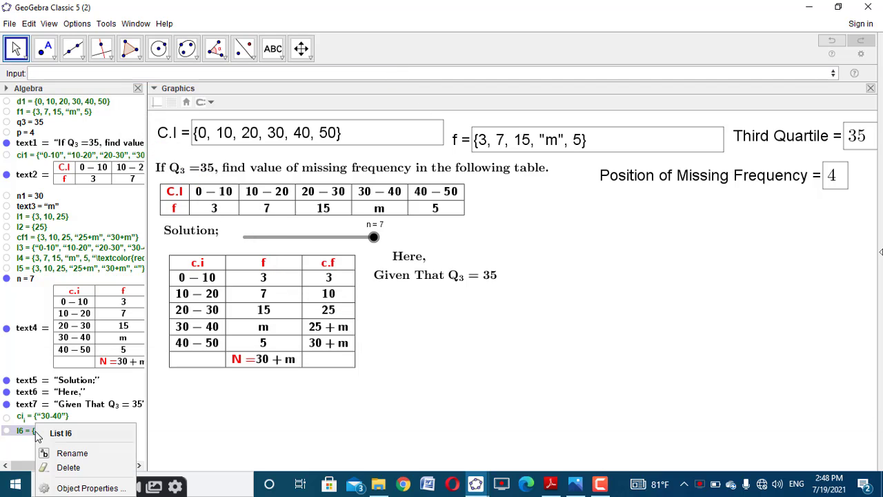
{"action": "left_click", "coordinate": [69, 455]}
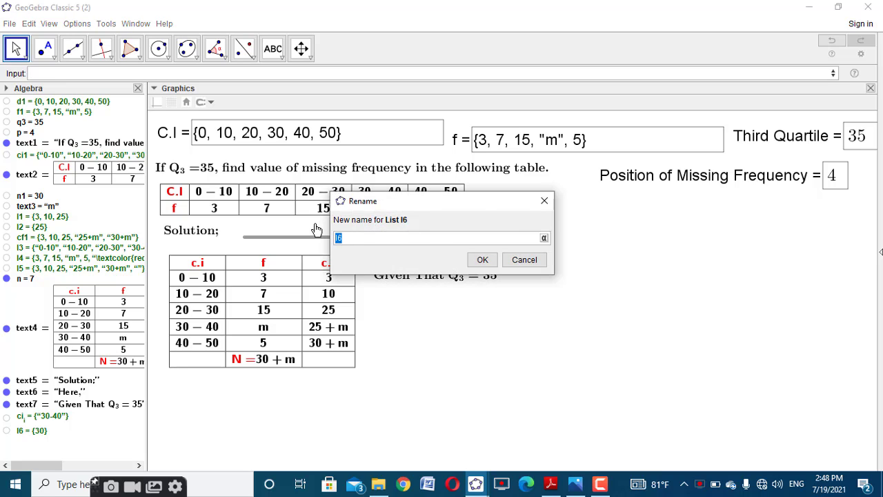
{"action": "type", "text": "L_i"}
{"action": "left_click", "coordinate": [481, 260]}
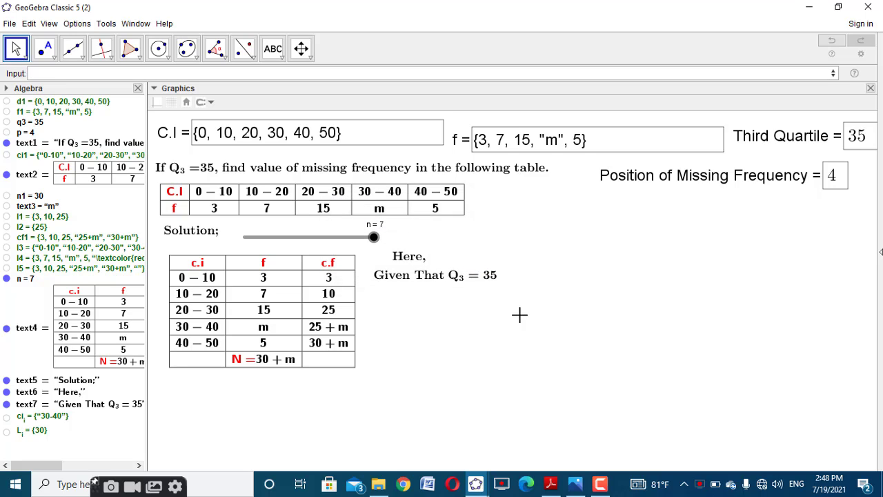
Step: Start a Sequence command with variable, start and end values, and begin its expression with Element(d1, i+1)
{"action": "left_click", "coordinate": [370, 67]}
{"action": "type", "text": "seq"}
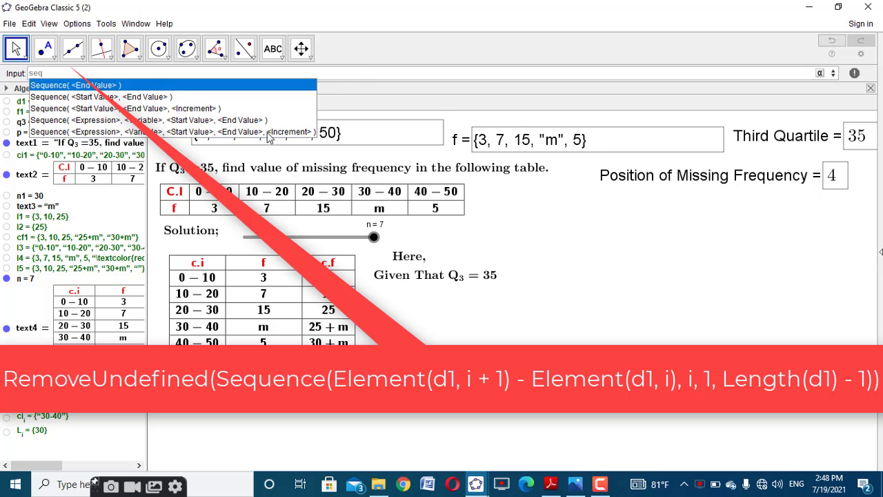
{"action": "left_click", "coordinate": [269, 120]}
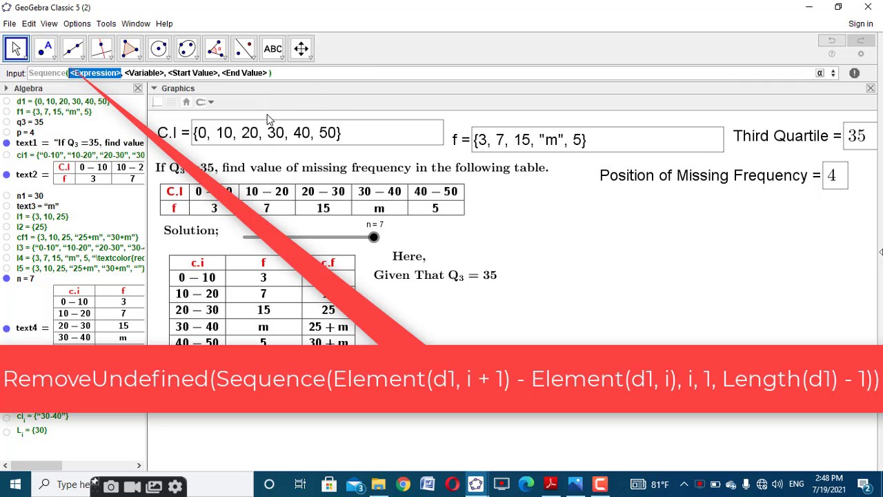
{"action": "type", "text": "Elem"}
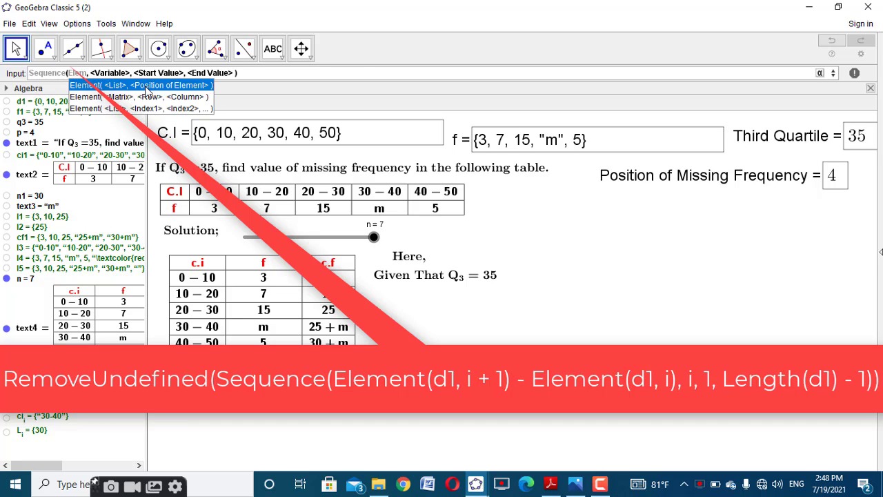
{"action": "left_click", "coordinate": [145, 86]}
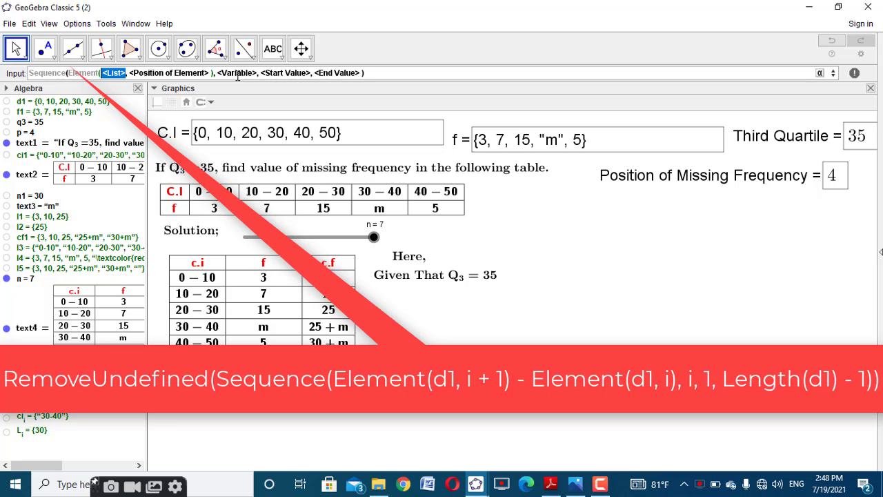
{"action": "type", "text": "d1"}
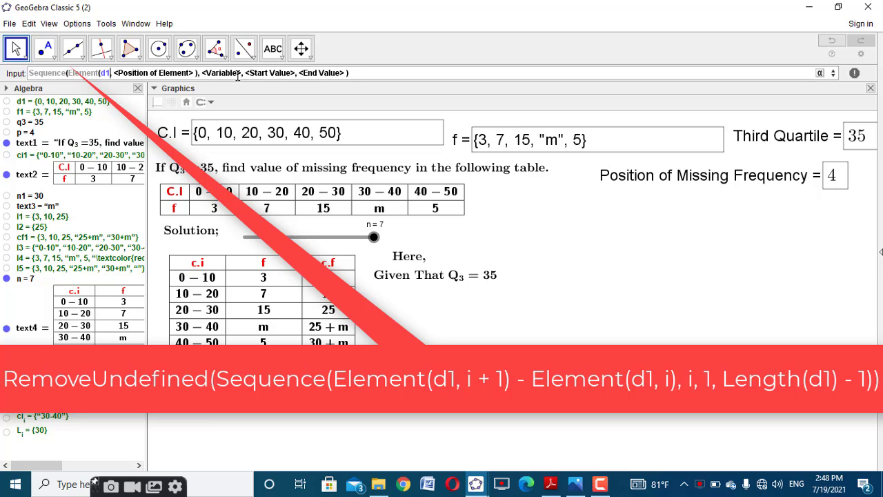
{"action": "key", "text": "Tab"}
{"action": "type", "text": "i+1)"}
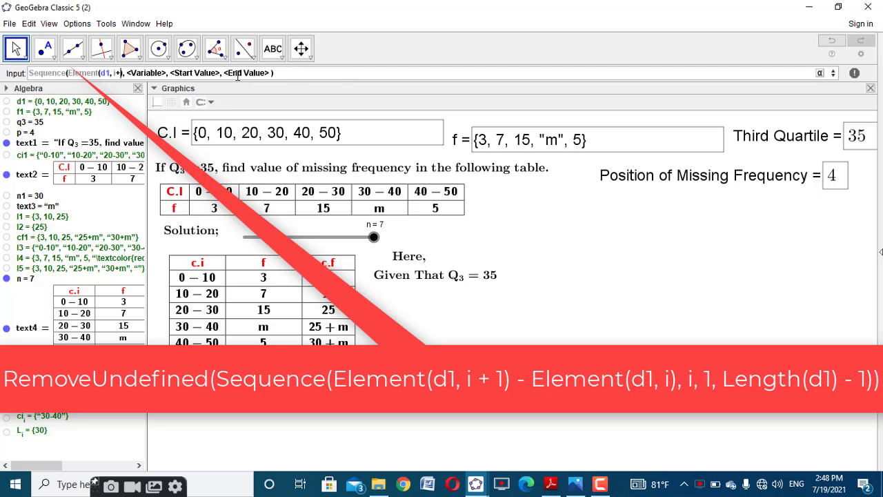
Step: Subtract Element(d1, i) in the Sequence expression to compute the width of each class
{"action": "type", "text": "-"}
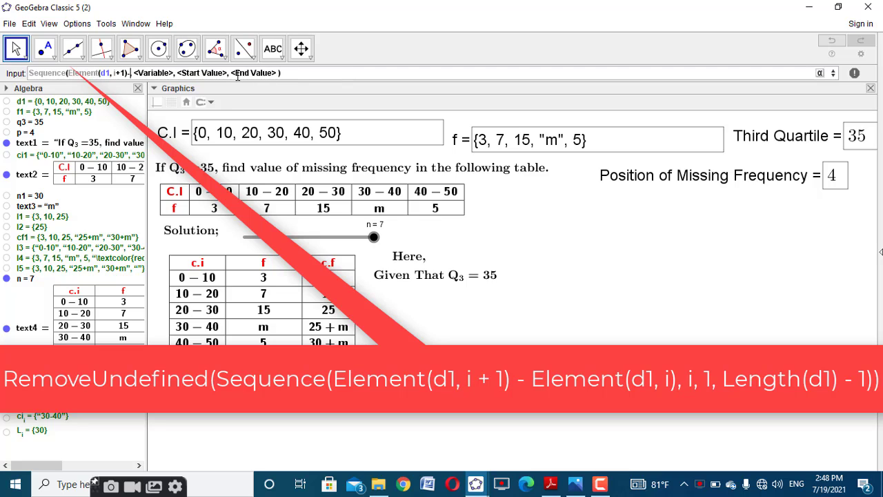
{"action": "type", "text": "Elem"}
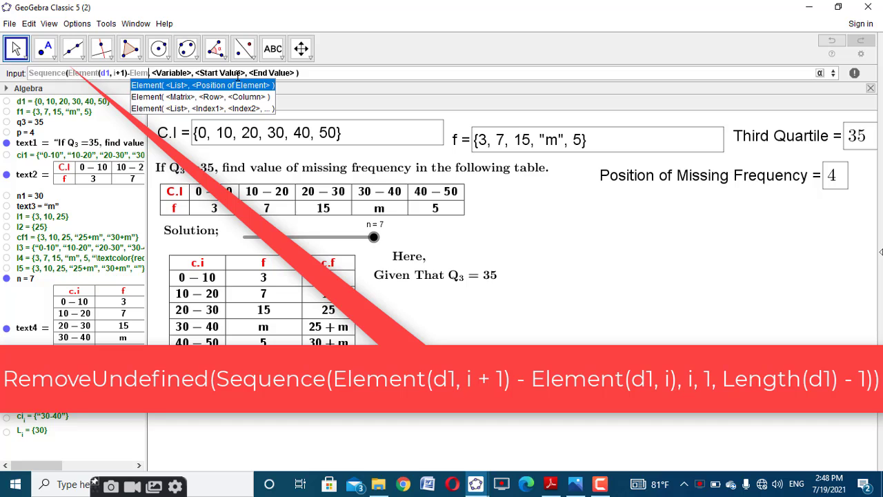
{"action": "left_click", "coordinate": [240, 86]}
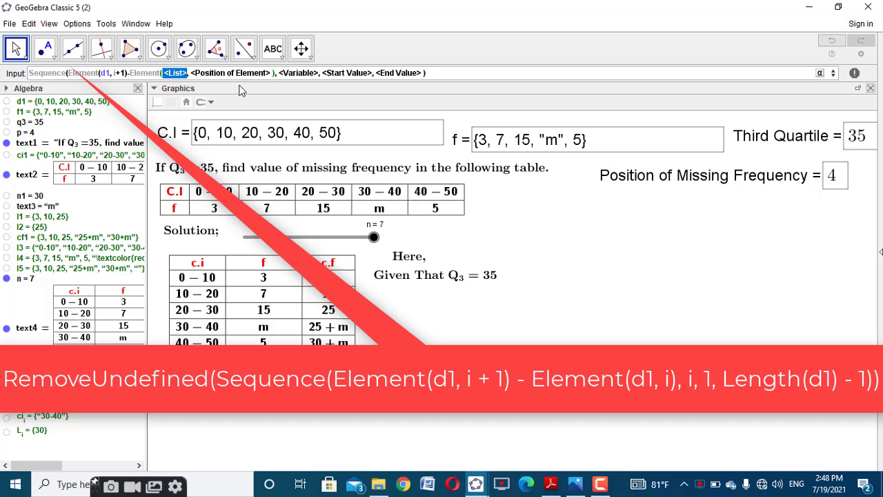
{"action": "type", "text": "d1"}
{"action": "key", "text": "Tab"}
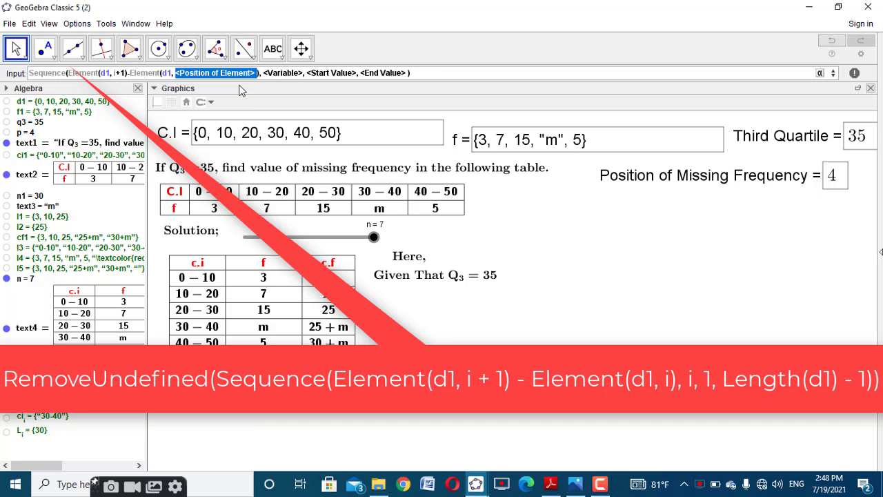
{"action": "type", "text": "i"}
{"action": "key", "text": "Tab"}
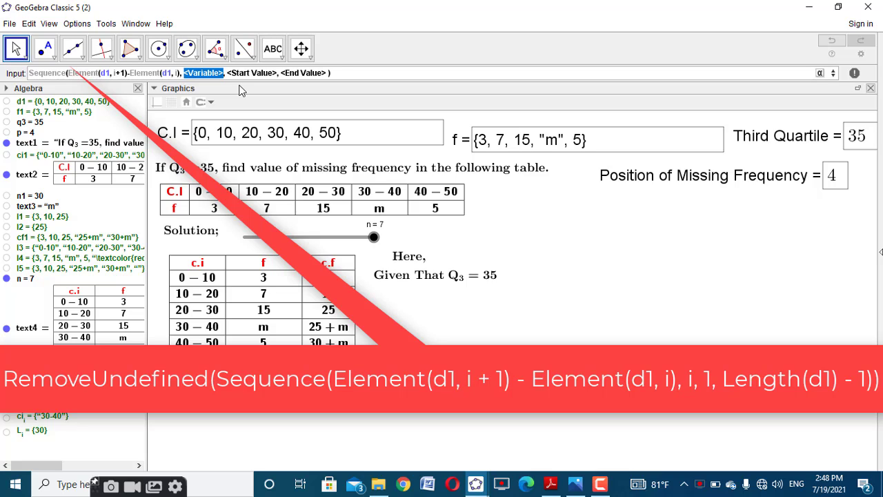
Step: Complete the class-width Sequence with variable i, start value 1 and end value Length(d1)-1
{"action": "type", "text": "1"}
{"action": "key", "text": "Tab"}
{"action": "key", "text": "Left"}
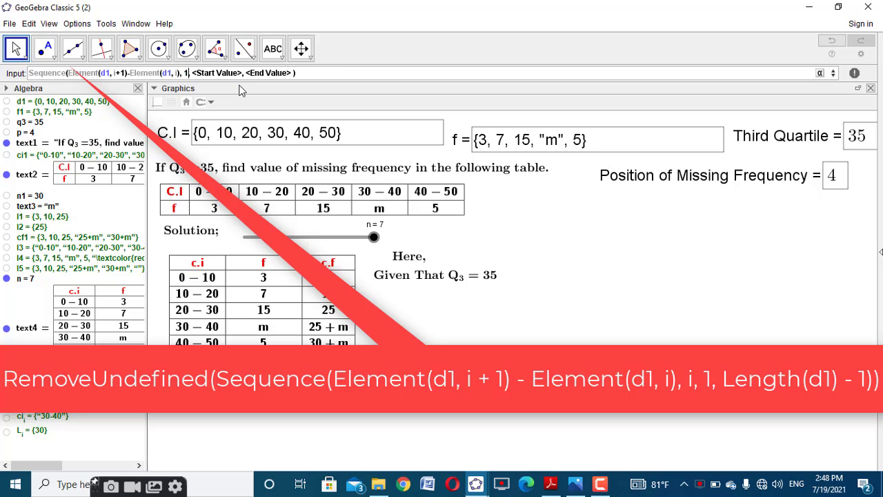
{"action": "key", "text": "BackSpace"}
{"action": "type", "text": "i"}
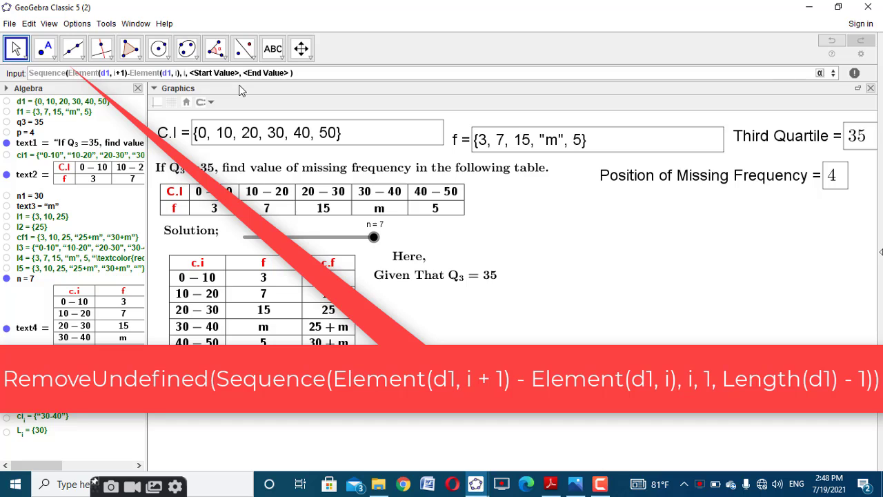
{"action": "key", "text": "Tab"}
{"action": "type", "text": "1"}
{"action": "key", "text": "Tab"}
{"action": "type", "text": "length"}
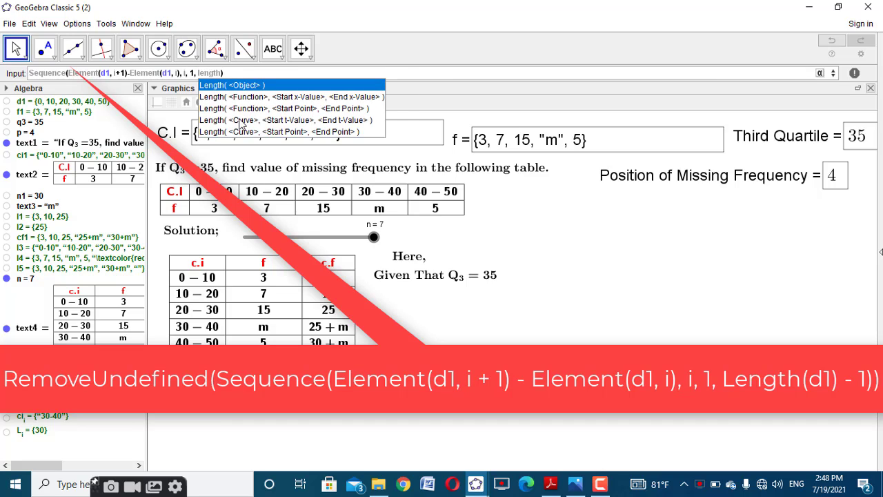
{"action": "left_click", "coordinate": [241, 86]}
{"action": "type", "text": "d1)"}
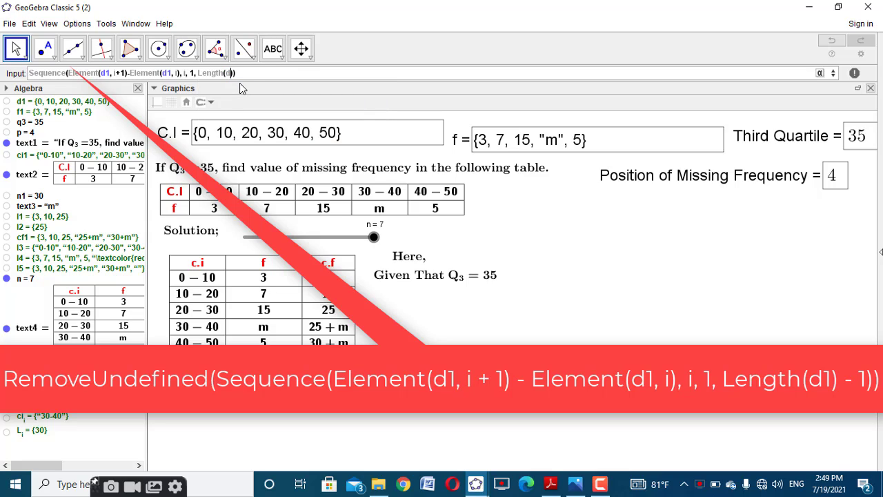
{"action": "type", "text": "-1"}
Step: Wrap the class-width Sequence in RemoveUndefined and create the list
{"action": "left_click", "coordinate": [29, 73]}
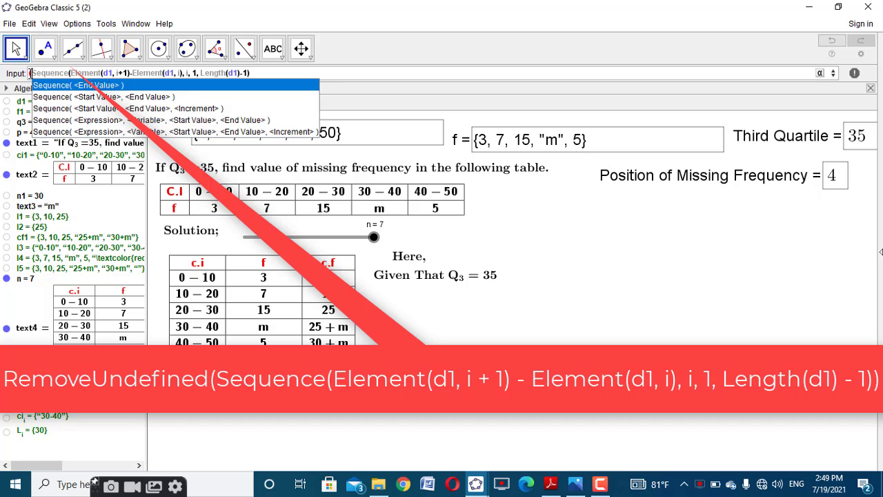
{"action": "key", "text": "Escape"}
{"action": "type", "text": "Remov"}
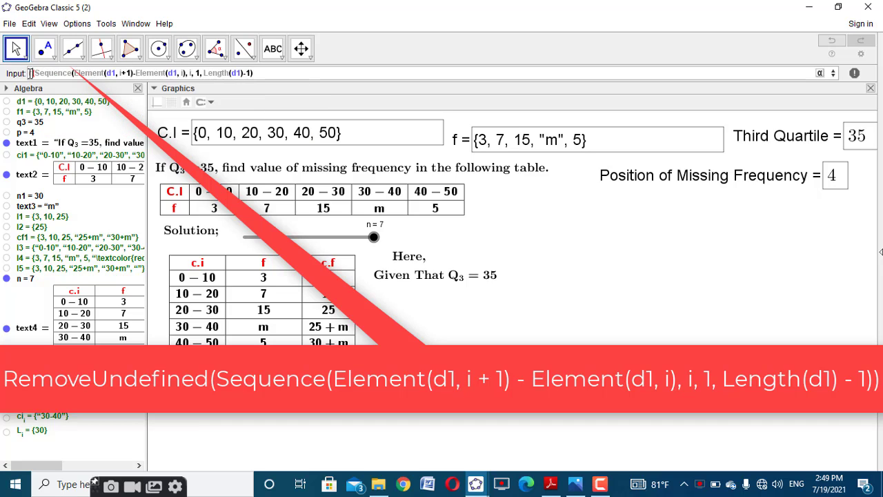
{"action": "type", "text": "e"}
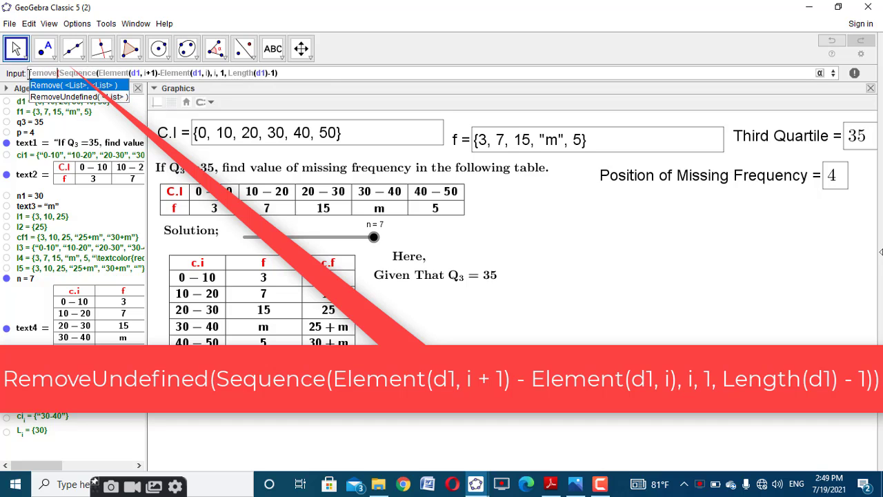
{"action": "left_click", "coordinate": [81, 98]}
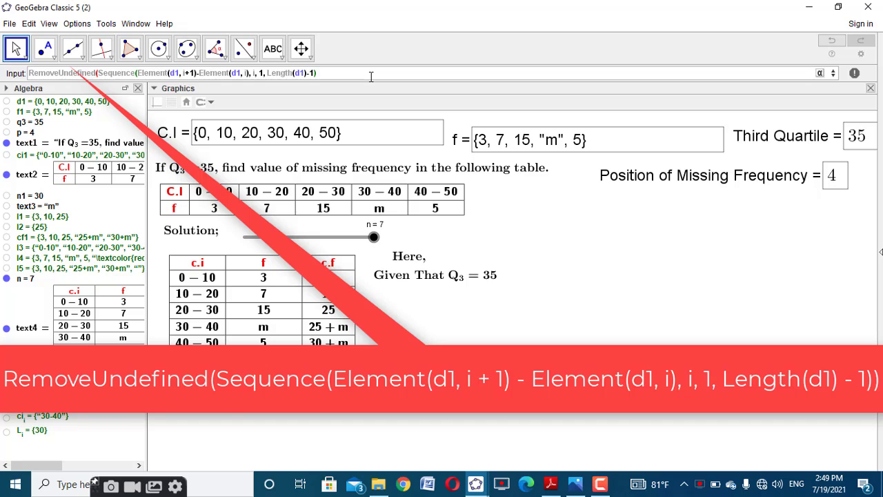
{"action": "key", "text": "Return"}
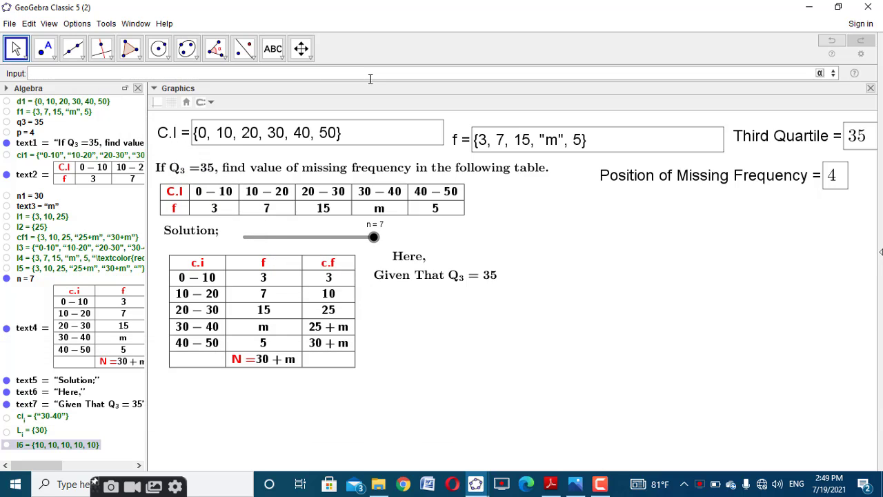
Step: Rename the class-width list h1
{"action": "right_click", "coordinate": [44, 445]}
{"action": "left_click", "coordinate": [75, 461]}
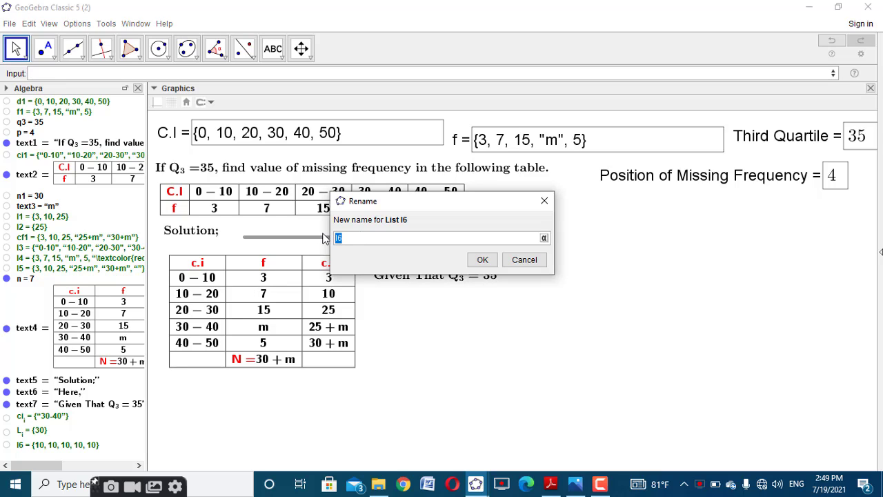
{"action": "type", "text": "h1"}
{"action": "left_click", "coordinate": [482, 259]}
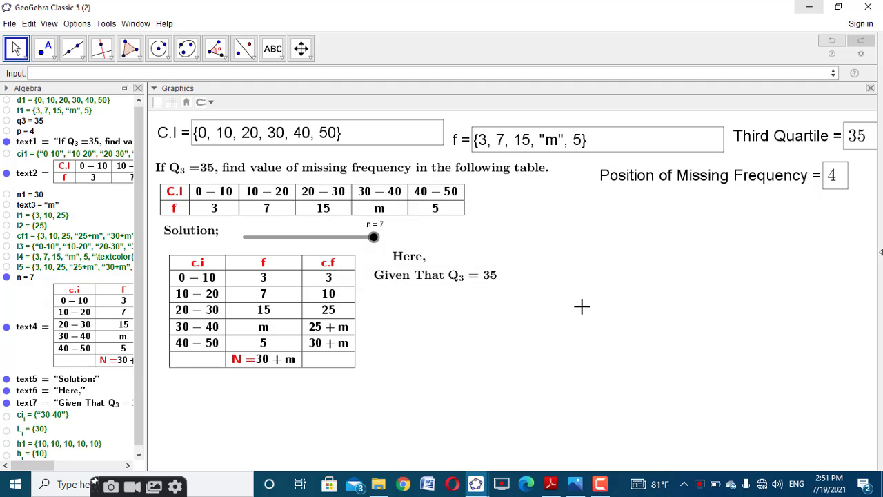
Step: Create the quartile-class frequency list RemoveUndefined(Sequence(If(Element(d1, i)<=q3<Element(d1, i+1), Element(f1, i)), i, 1, Length(f1)))
{"action": "left_click", "coordinate": [543, 76]}
{"action": "type", "text": "RemoveUndefined(Sequence(If(Element(d1, i)<=q3<Element(d1, i+1), Element(d1, i)), i, 1, Length(d1)))"}
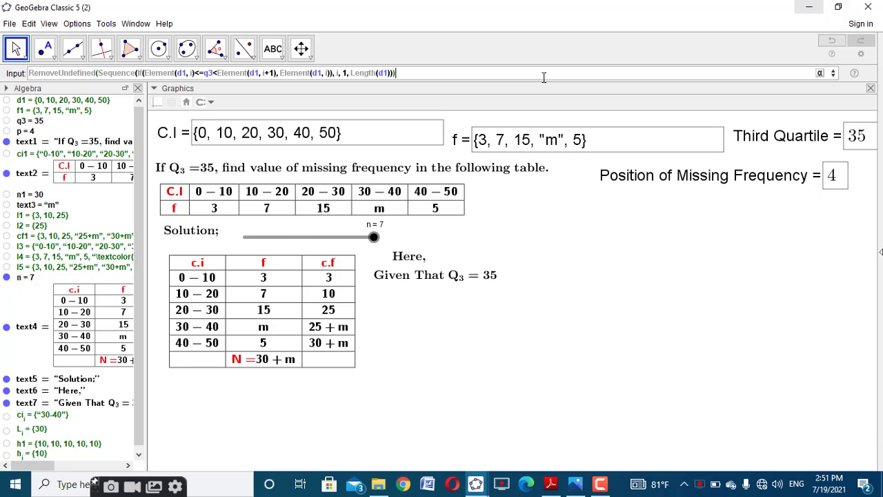
{"action": "double_click", "coordinate": [316, 72]}
{"action": "type", "text": "f1"}
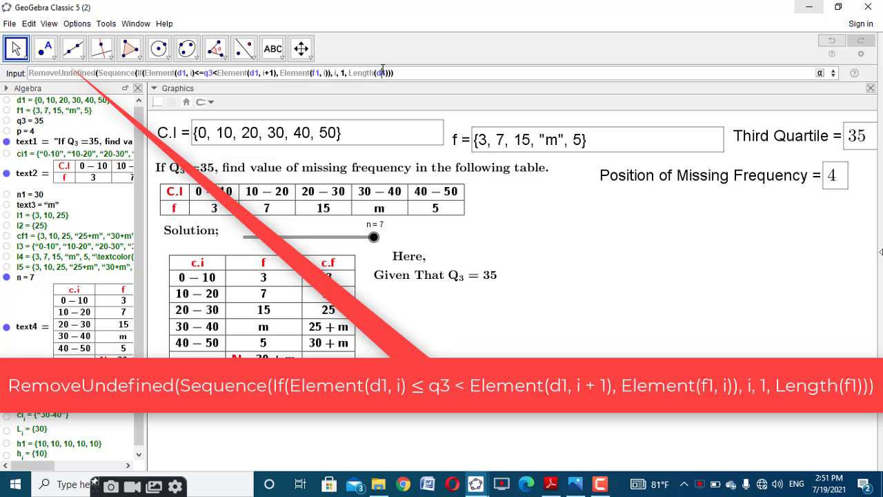
{"action": "type", "text": "f1"}
{"action": "key", "text": "Return"}
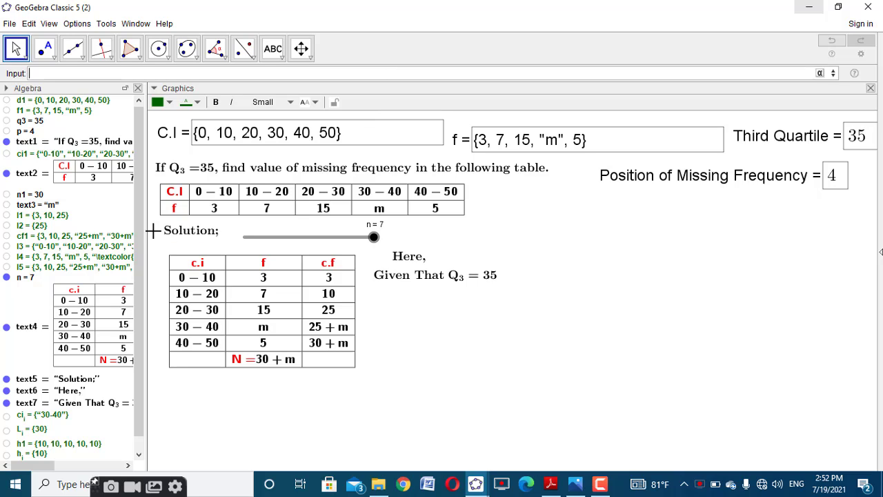
Step: Rename the new quartile-class frequency list f_1
{"action": "scroll", "coordinate": [141, 232], "scroll_direction": "down", "scroll_amount": 1}
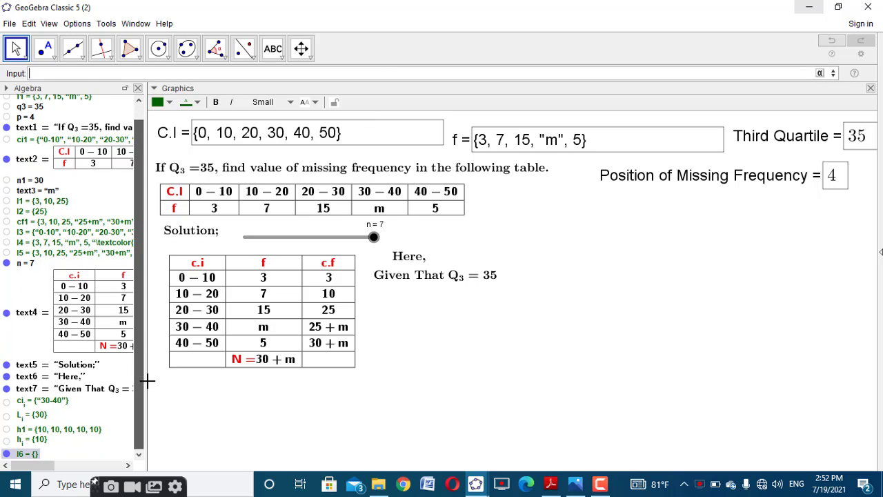
{"action": "right_click", "coordinate": [29, 454]}
{"action": "left_click", "coordinate": [42, 452]}
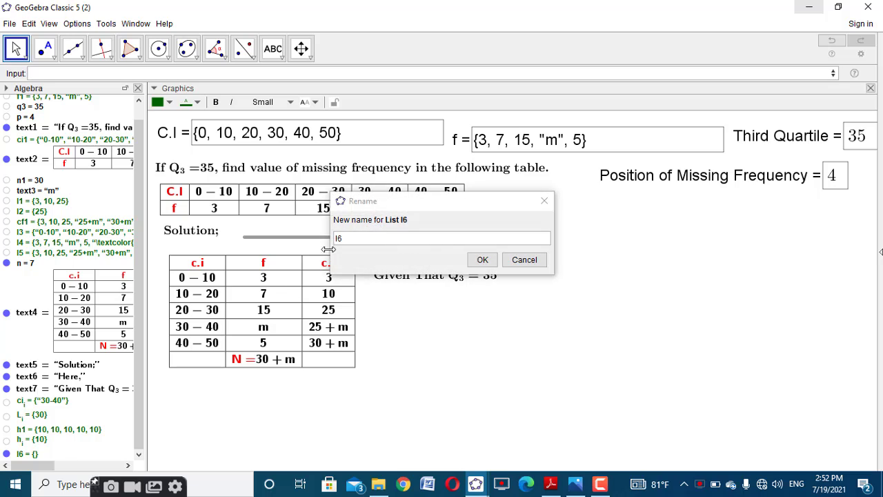
{"action": "type", "text": "f"}
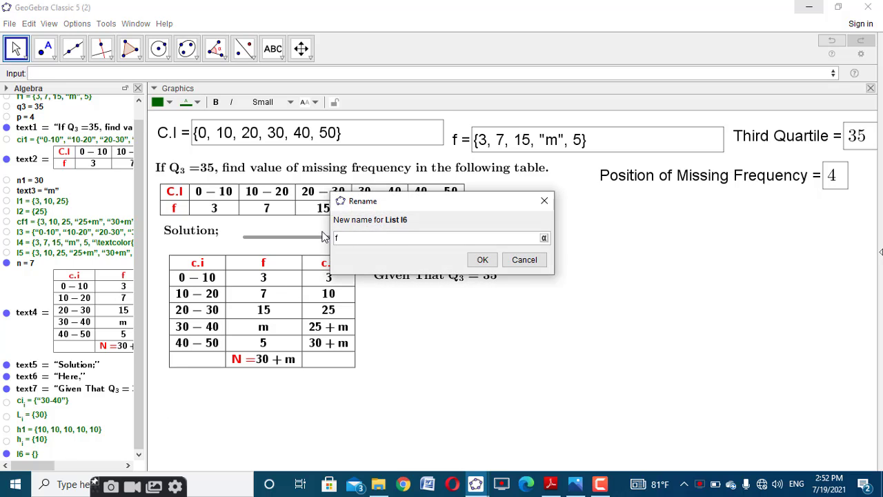
{"action": "type", "text": "_1"}
{"action": "left_click", "coordinate": [482, 260]}
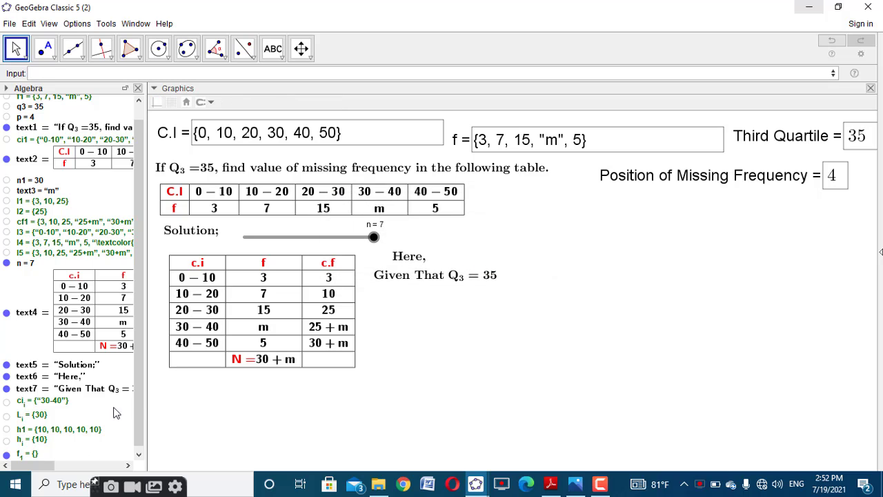
Step: Create a second frequency list starting at p: RemoveUndefined(Sequence(If(Element(d1, i)<=q3<Element(d1, i+1), Element(f1, i)), i, p, Length(f1)))
{"action": "scroll", "coordinate": [110, 411], "scroll_direction": "down", "scroll_amount": 1}
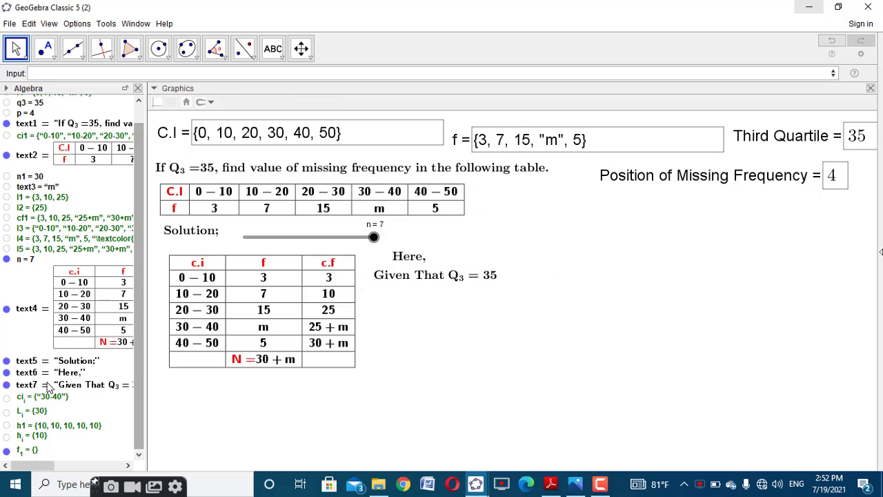
{"action": "left_click", "coordinate": [187, 74]}
{"action": "type", "text": "RemoveUndefined(Sequence(If(Element(d1, i)<=q3<Element(d1, i+1), Element(d1, i)), i, 1, Length(d1)))"}
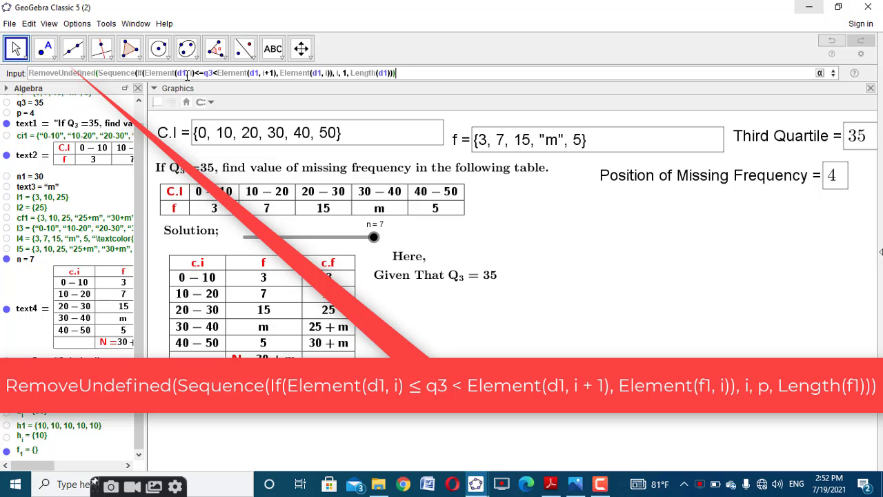
{"action": "left_click", "coordinate": [318, 73]}
{"action": "key", "text": "BackSpace"}
{"action": "type", "text": "f"}
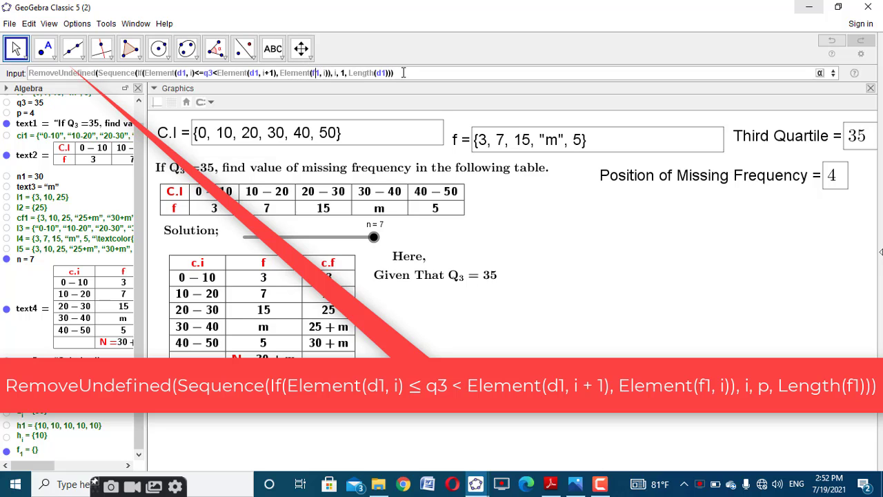
{"action": "left_click", "coordinate": [383, 73]}
{"action": "key", "text": "BackSpace"}
{"action": "type", "text": "f"}
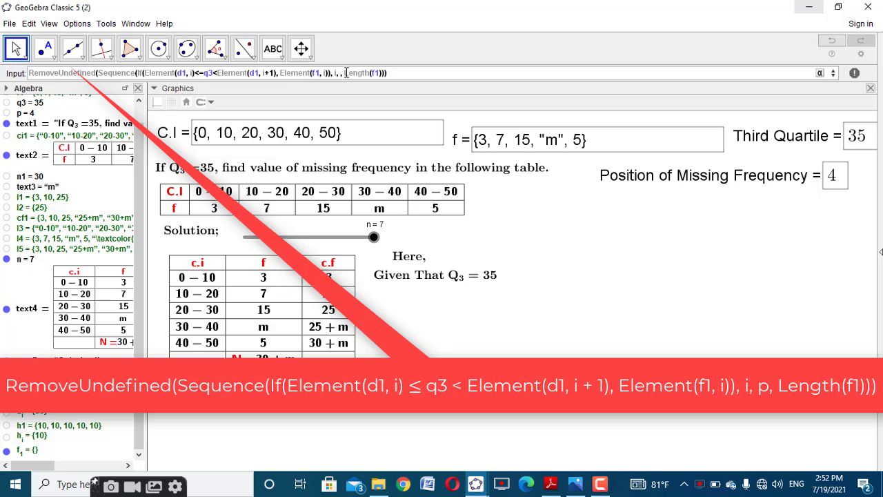
{"action": "type", "text": "p"}
{"action": "key", "text": "Return"}
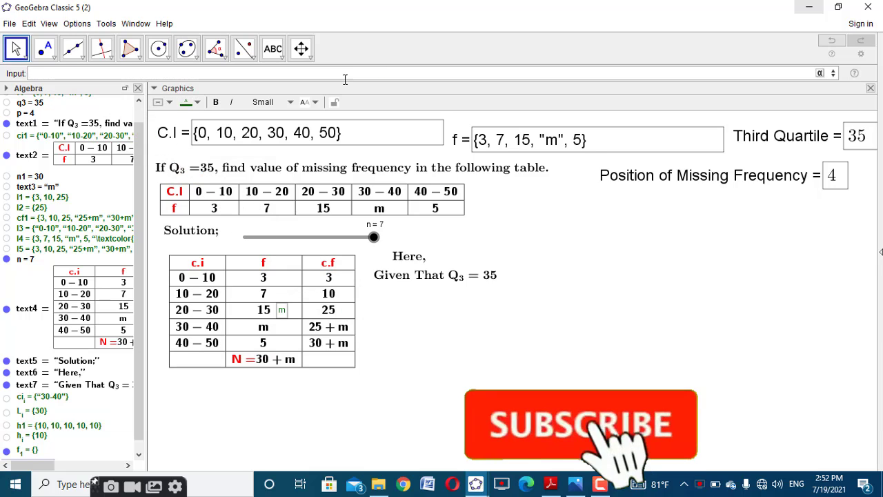
Step: Rename the frequency list that starts at position p as f_2
{"action": "scroll", "coordinate": [136, 235], "scroll_direction": "down", "scroll_amount": 1}
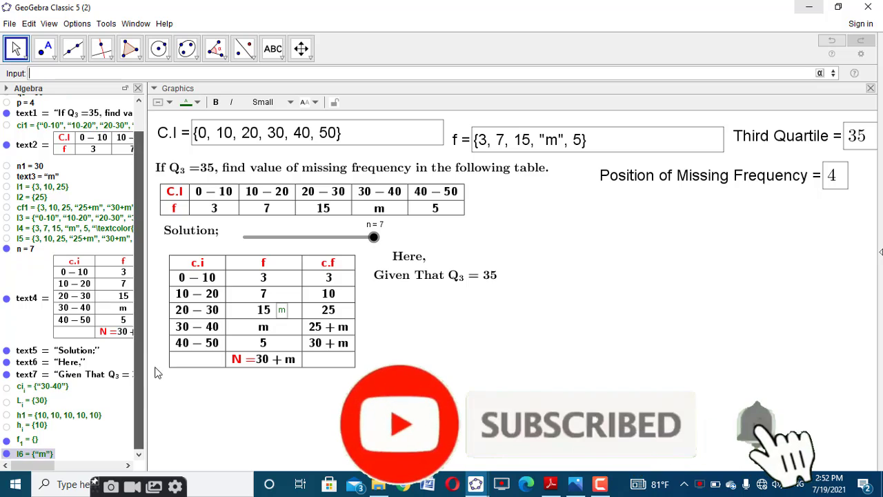
{"action": "right_click", "coordinate": [43, 460]}
{"action": "left_click", "coordinate": [96, 451]}
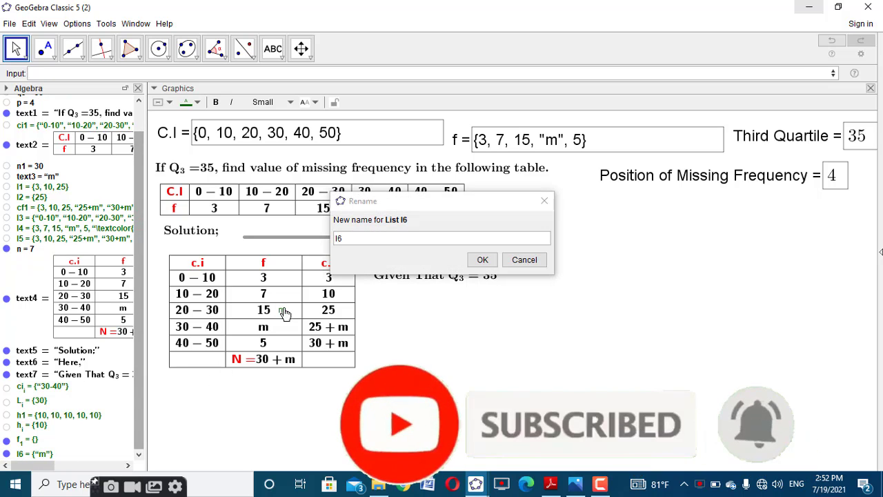
{"action": "type", "text": "f"}
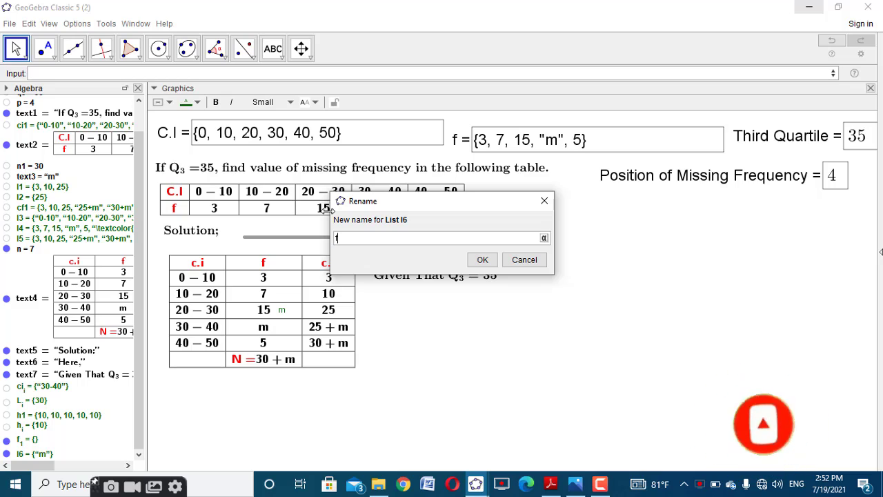
{"action": "type", "text": "_2"}
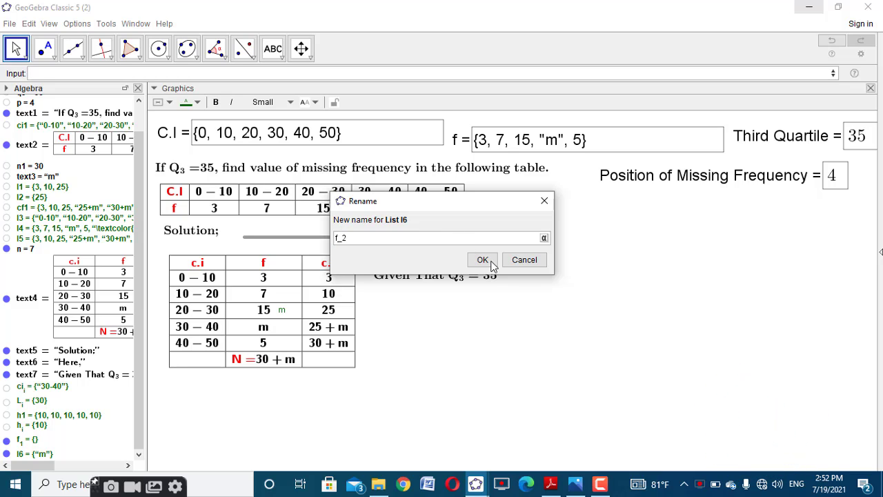
{"action": "left_click", "coordinate": [482, 260]}
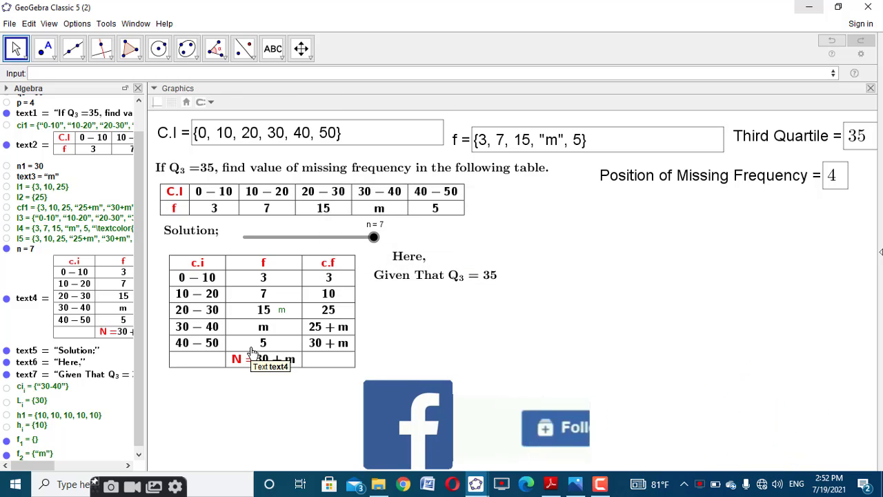
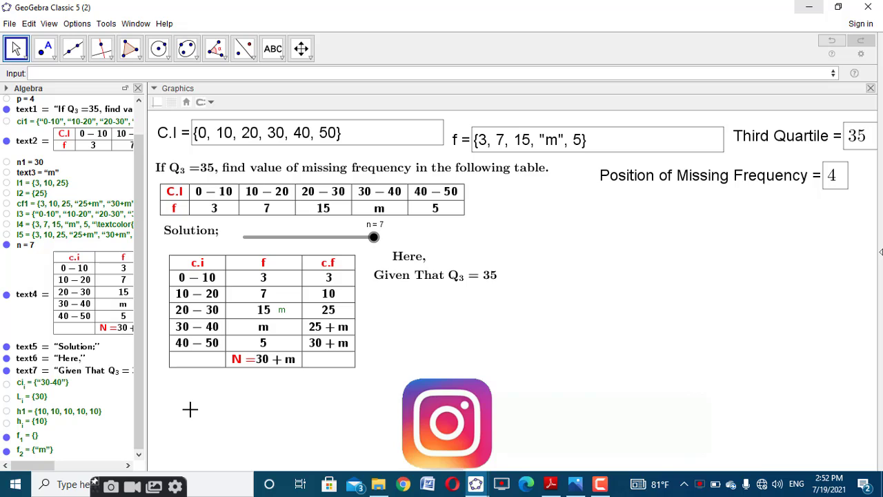
Step: Create a number giving the length of list f_2 with Length(f_2)
{"action": "left_click", "coordinate": [340, 72]}
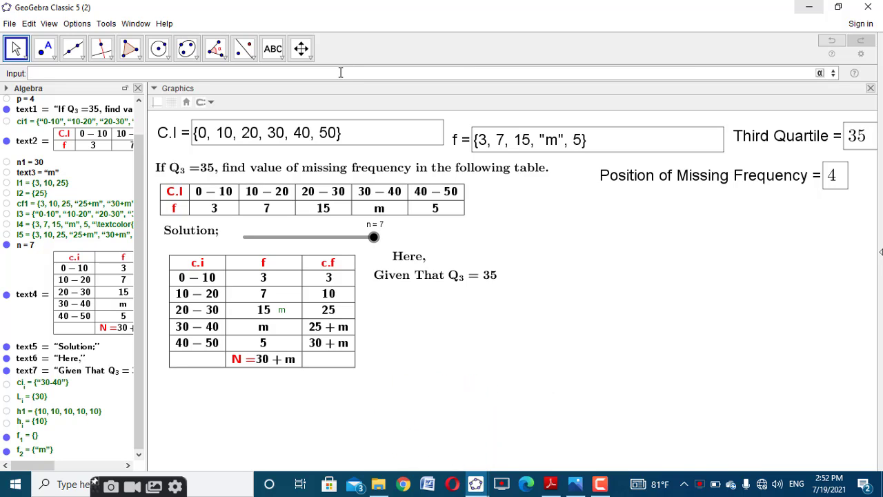
{"action": "type", "text": "length"}
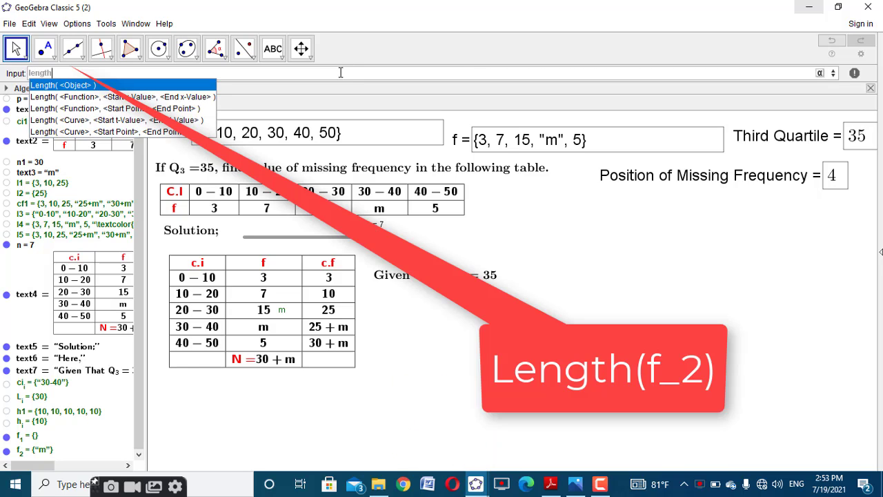
{"action": "left_click", "coordinate": [202, 85]}
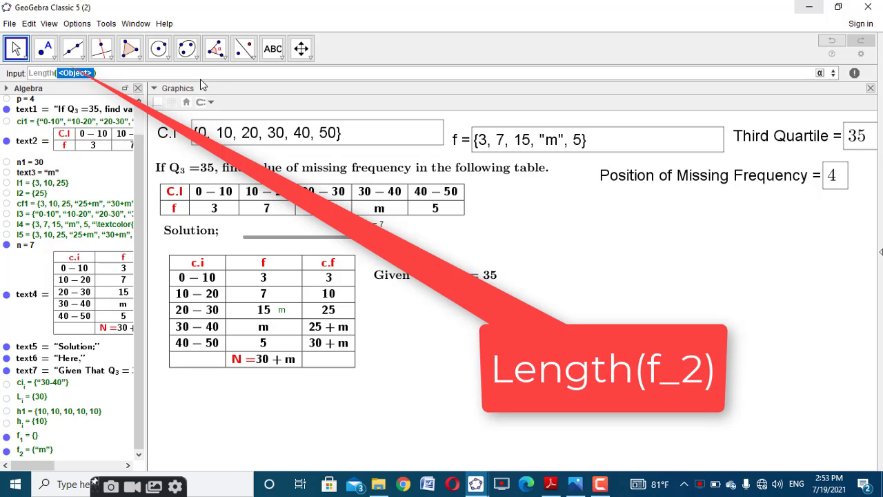
{"action": "key", "text": "BackSpace"}
{"action": "type", "text": "f_2"}
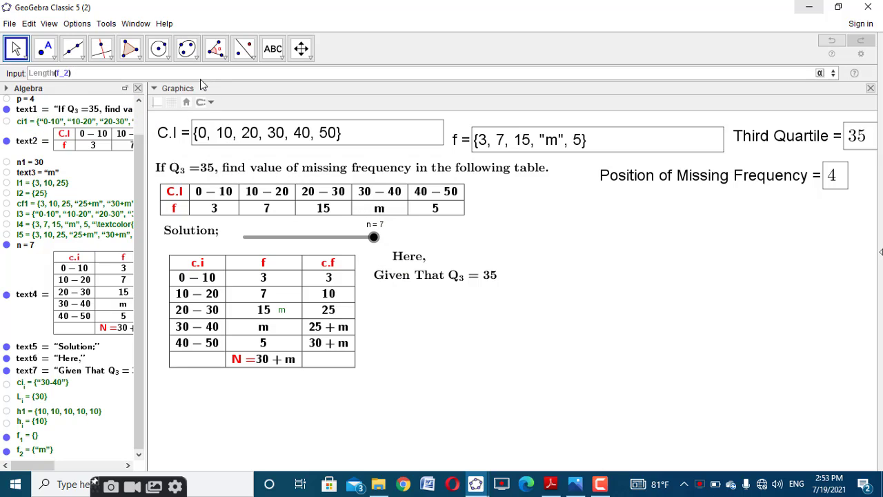
{"action": "key", "text": "Return"}
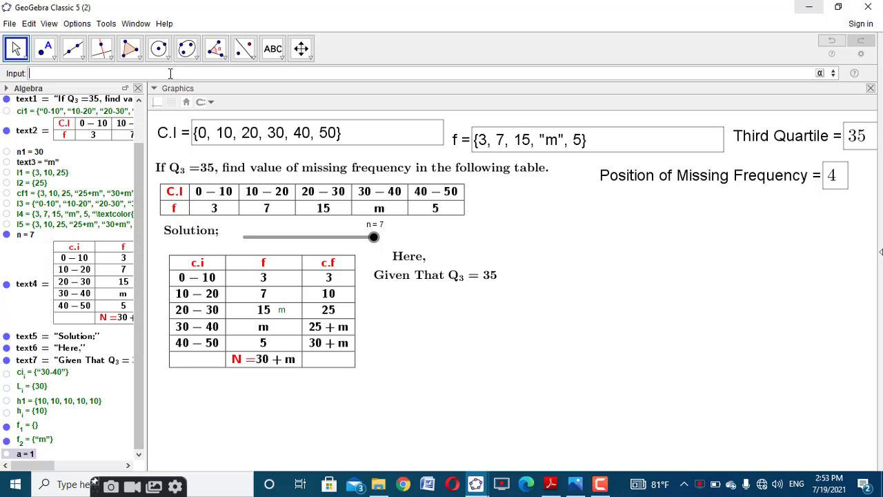
Step: Start an If expression with condition, then and else parts, and set its condition to a==1
{"action": "type", "text": "If"}
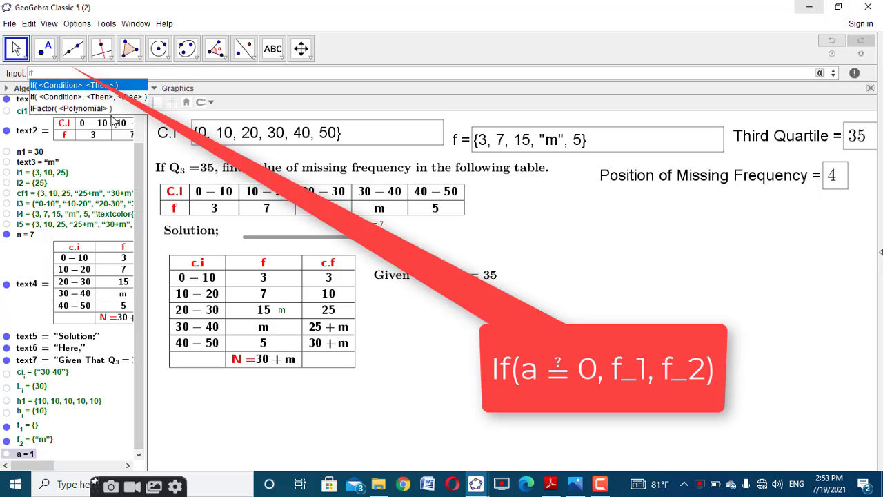
{"action": "left_click", "coordinate": [121, 101]}
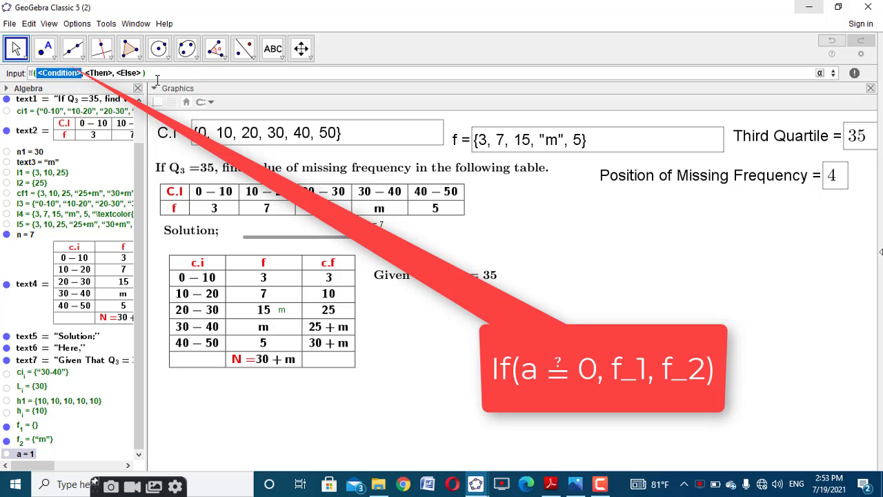
{"action": "type", "text": "a=="}
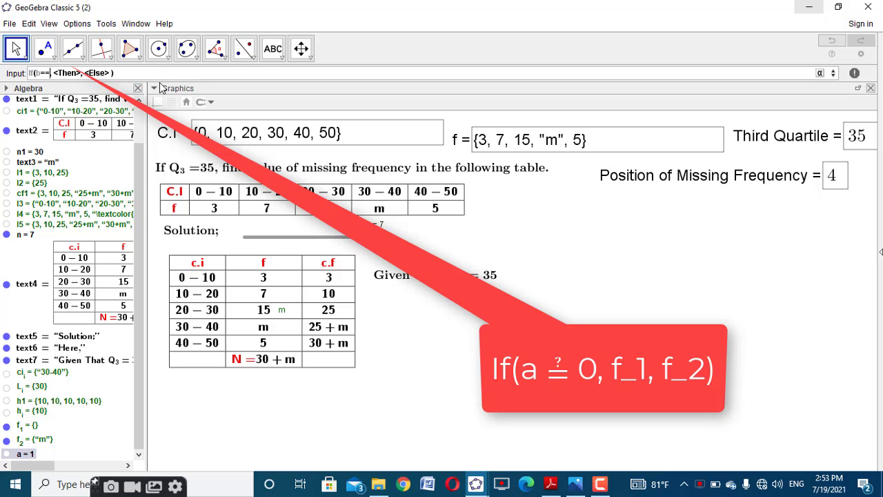
{"action": "type", "text": "1"}
{"action": "key", "text": "Left"}
{"action": "key", "text": "Left"}
{"action": "key", "text": "Left"}
{"action": "key", "text": "Left"}
{"action": "type", "text": "a"}
{"action": "key", "text": "Tab"}
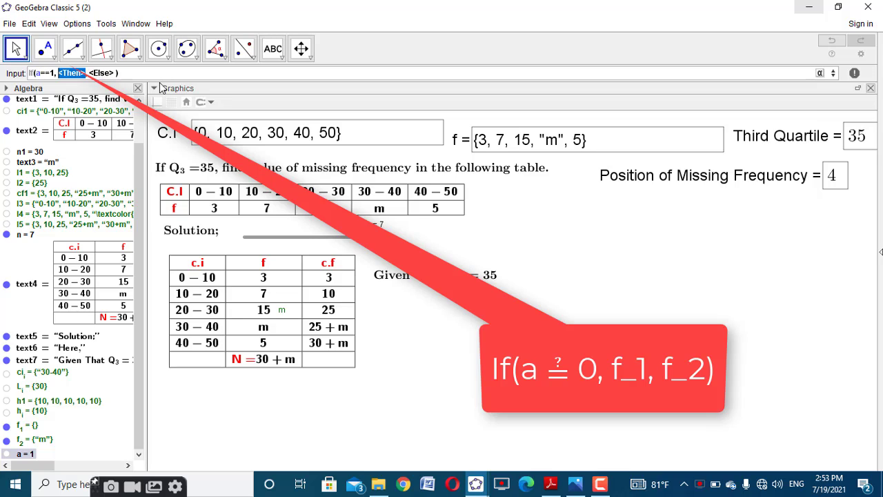
Step: Complete the If expression with f_2 as the then value and f_1 as the else value, and create the list
{"action": "type", "text": "f_2"}
{"action": "key", "text": "Tab"}
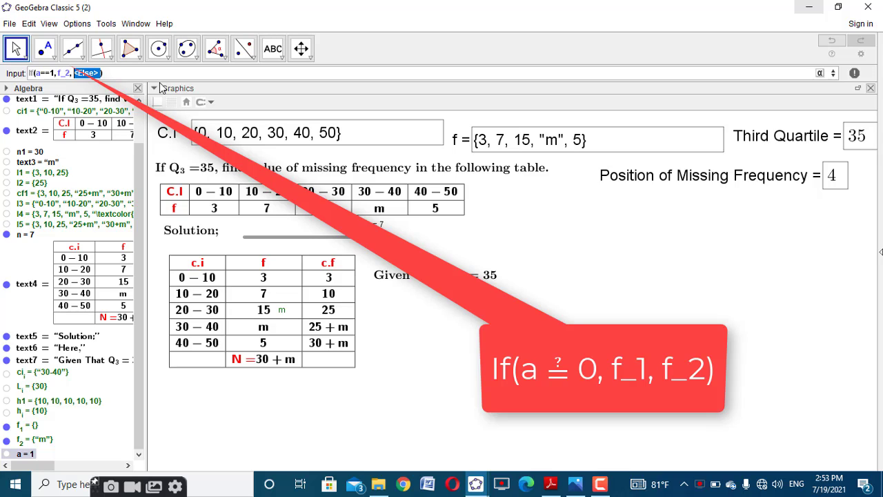
{"action": "type", "text": "f_1"}
{"action": "key", "text": "Return"}
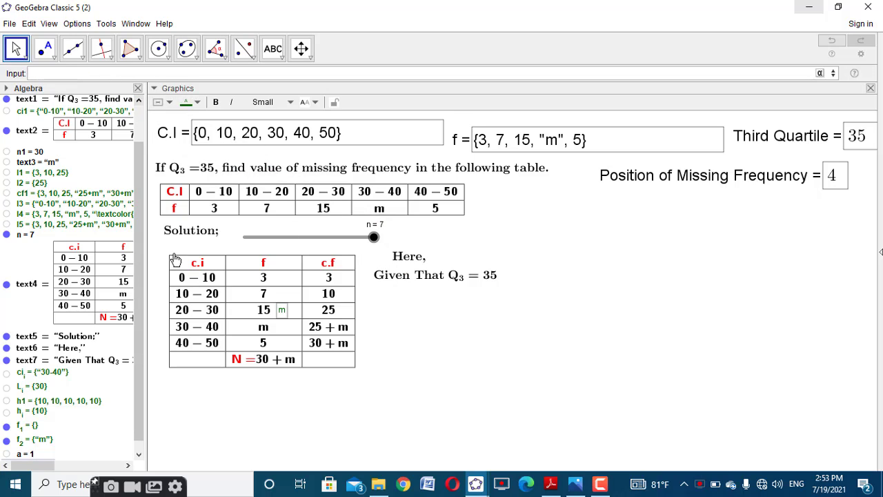
Step: Rename the list produced by the If expression f_i
{"action": "scroll", "coordinate": [69, 345], "scroll_direction": "down", "scroll_amount": 1}
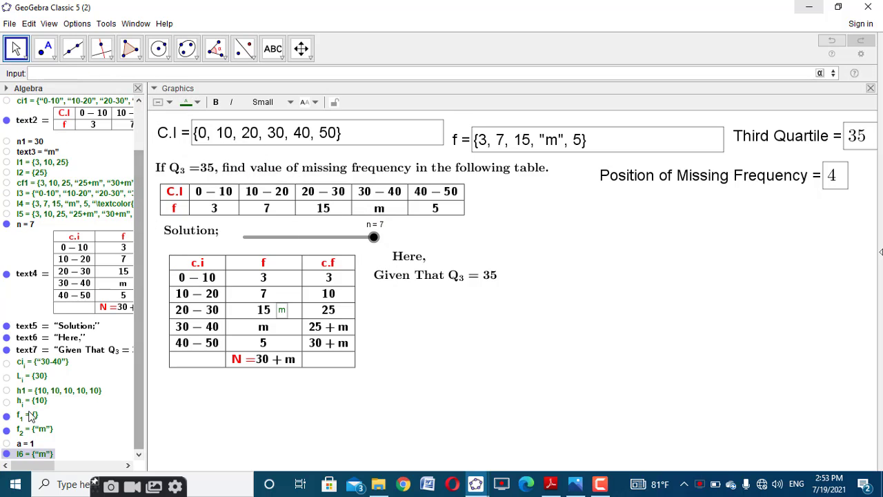
{"action": "right_click", "coordinate": [47, 454]}
{"action": "left_click", "coordinate": [49, 453]}
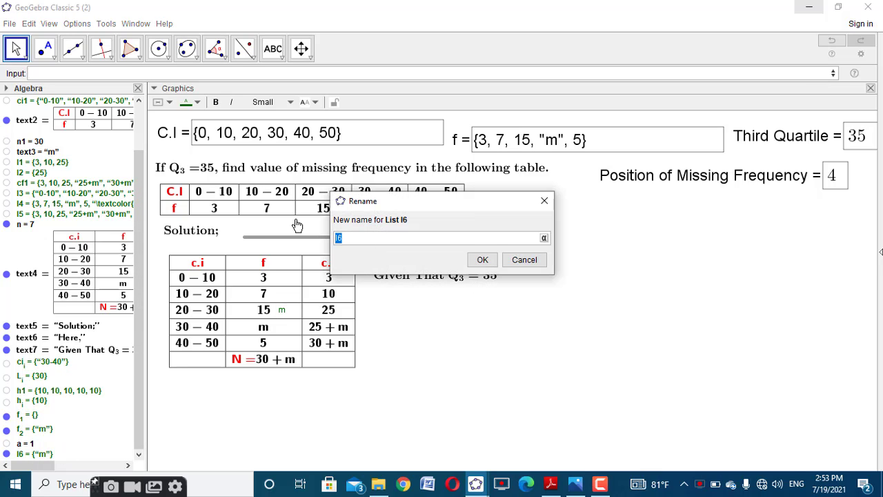
{"action": "type", "text": "f_i"}
{"action": "left_click", "coordinate": [482, 260]}
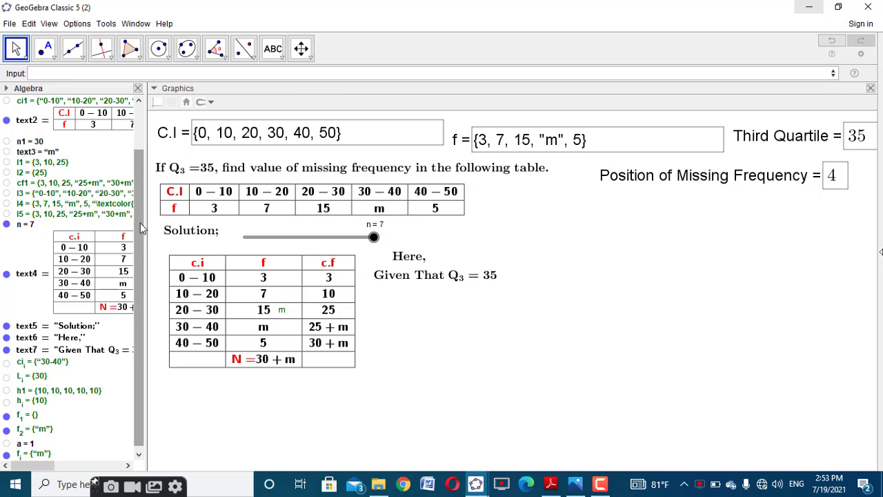
Step: Enter a RemoveUndefined(Sequence(If())) expression with condition Element(d1, i)<=q3<Element(d1, i+1) and set its returned value to Element(cf1, i-1)
{"action": "scroll", "coordinate": [140, 223], "scroll_direction": "down", "scroll_amount": 1}
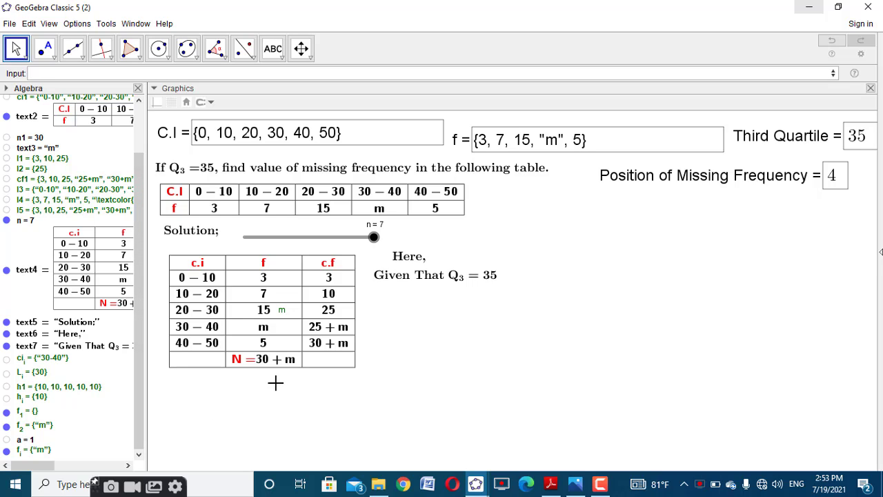
{"action": "left_click", "coordinate": [335, 71]}
{"action": "type", "text": "RemoveUndefined(Sequence(If(Element(d1, i)<=q3<Element(d1, i+1), Element(d1, i)), i, 1, Length(d1)))"}
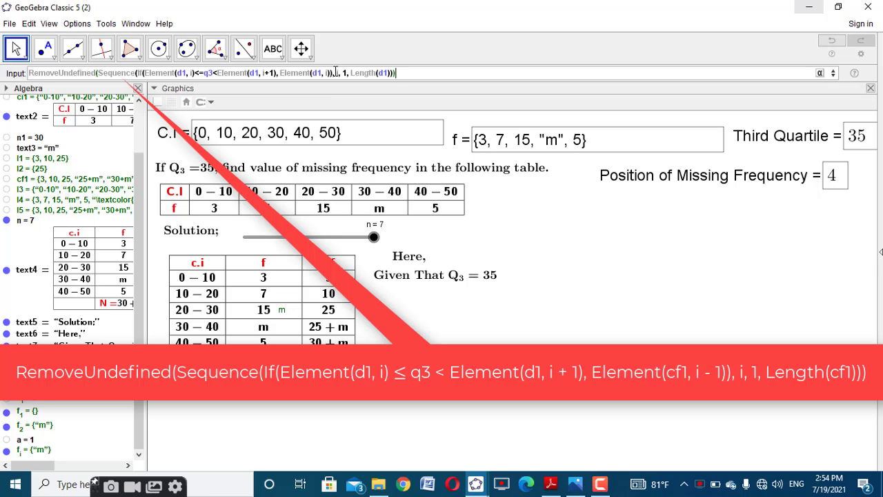
{"action": "left_click", "coordinate": [318, 73]}
{"action": "key", "text": "BackSpace"}
{"action": "key", "text": "BackSpace"}
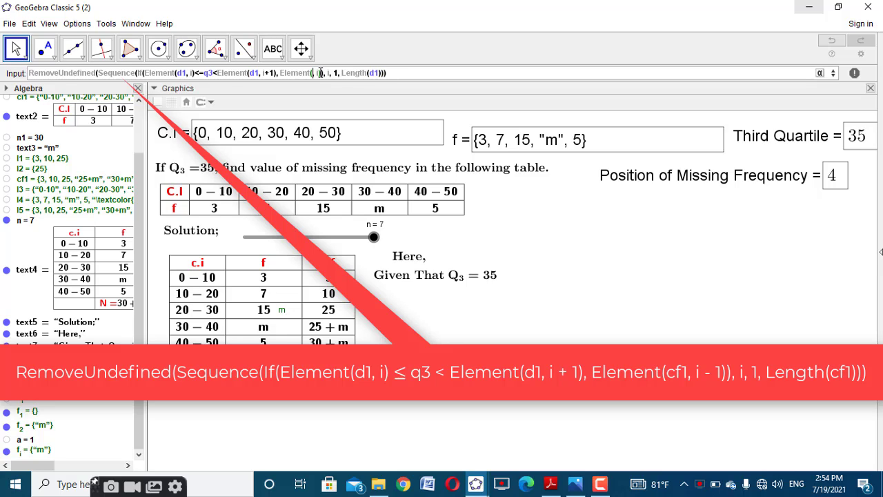
{"action": "type", "text": "cf1"}
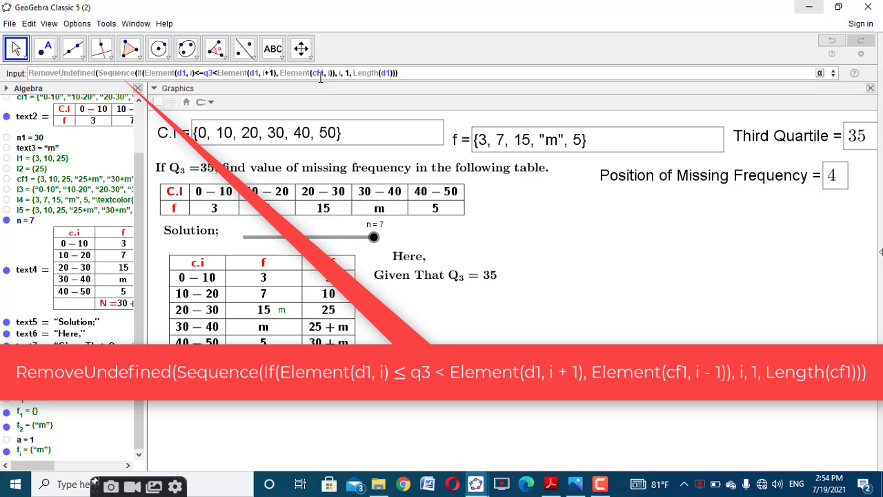
{"action": "key", "text": "Right"}
{"action": "key", "text": "Right"}
{"action": "key", "text": "Right"}
{"action": "type", "text": "-1"}
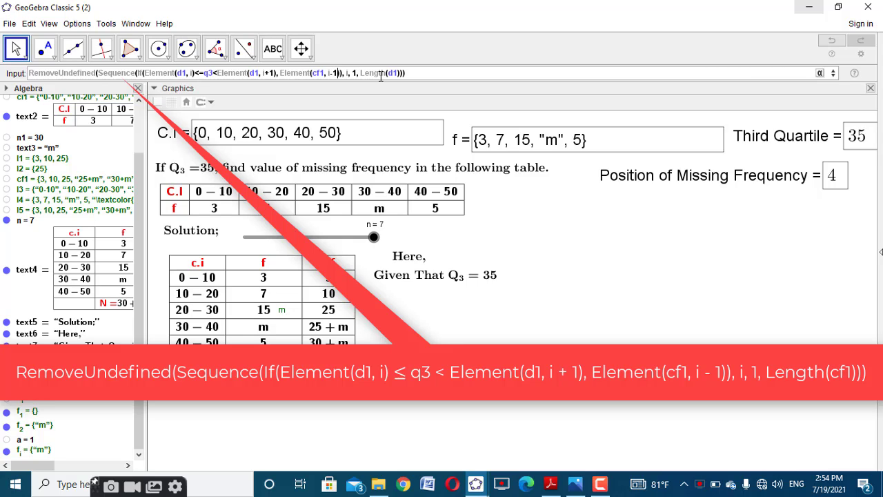
Step: Set the sequence's end value to Length(cf1) and create the list
{"action": "key", "text": "Right"}
{"action": "key", "text": "Right"}
{"action": "key", "text": "Right"}
{"action": "key", "text": "Right"}
{"action": "key", "text": "Right"}
{"action": "key", "text": "Right"}
{"action": "key", "text": "Right"}
{"action": "key", "text": "Right"}
{"action": "key", "text": "Right"}
{"action": "key", "text": "Right"}
{"action": "key", "text": "Right"}
{"action": "key", "text": "Right"}
{"action": "key", "text": "Right"}
{"action": "key", "text": "Right"}
{"action": "key", "text": "Right"}
{"action": "key", "text": "Right"}
{"action": "key", "text": "Right"}
{"action": "key", "text": "Right"}
{"action": "key", "text": "Right"}
{"action": "key", "text": "Right"}
{"action": "key", "text": "BackSpace"}
{"action": "key", "text": "BackSpace"}
{"action": "type", "text": "cf1"}
{"action": "left_click", "coordinate": [430, 77]}
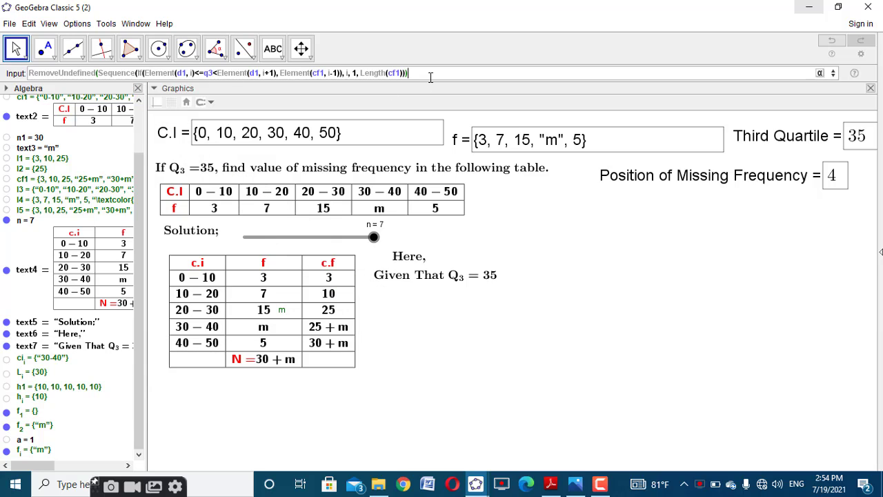
{"action": "key", "text": "Return"}
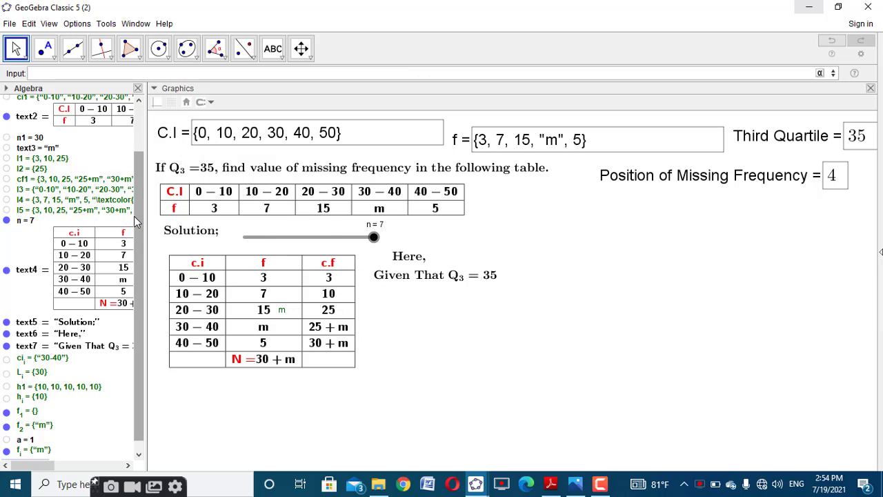
Step: Rename the new list of preceding cumulative frequency cf_1
{"action": "scroll", "coordinate": [134, 216], "scroll_direction": "down", "scroll_amount": 1}
{"action": "right_click", "coordinate": [38, 456]}
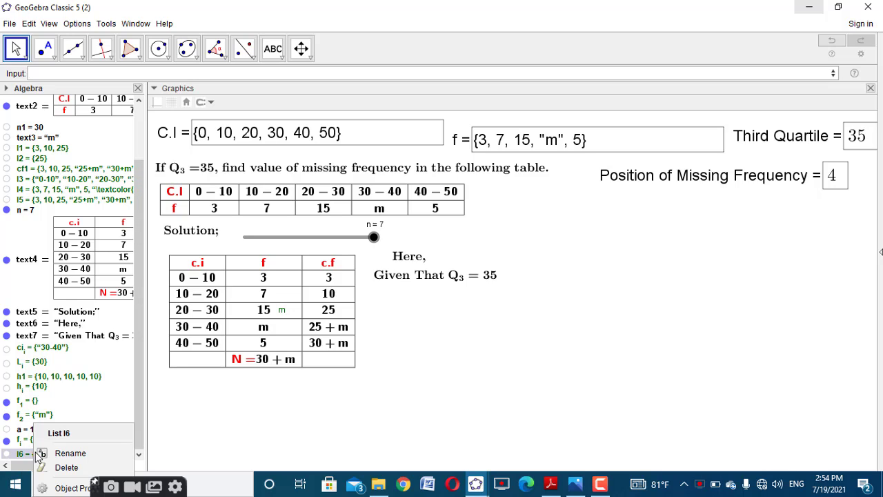
{"action": "left_click", "coordinate": [39, 453]}
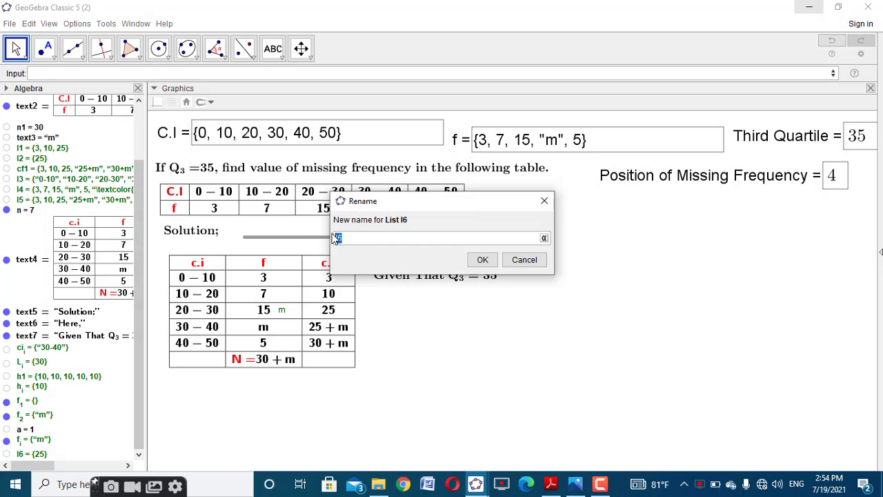
{"action": "type", "text": "cf_1"}
{"action": "left_click", "coordinate": [483, 259]}
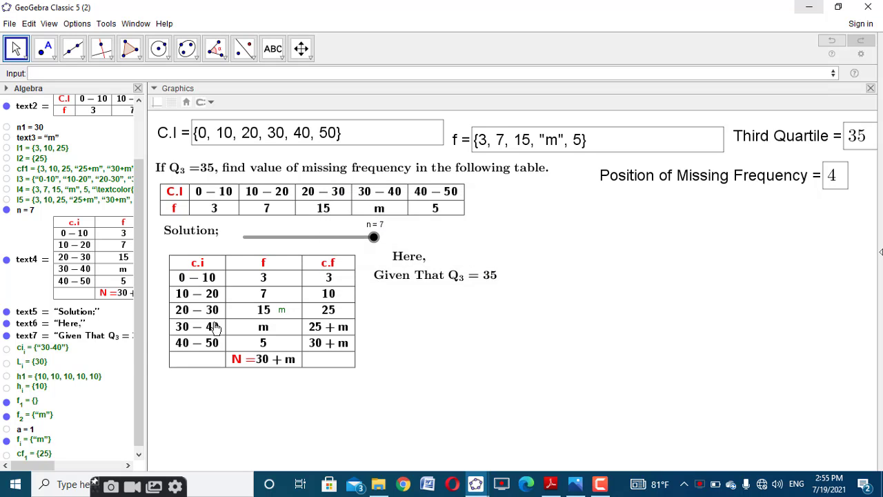
Step: Enter the RemoveUndefined(Sequence(If())) expression on d1 and q3 again and wrap it in First()
{"action": "scroll", "coordinate": [137, 338], "scroll_direction": "down", "scroll_amount": 1}
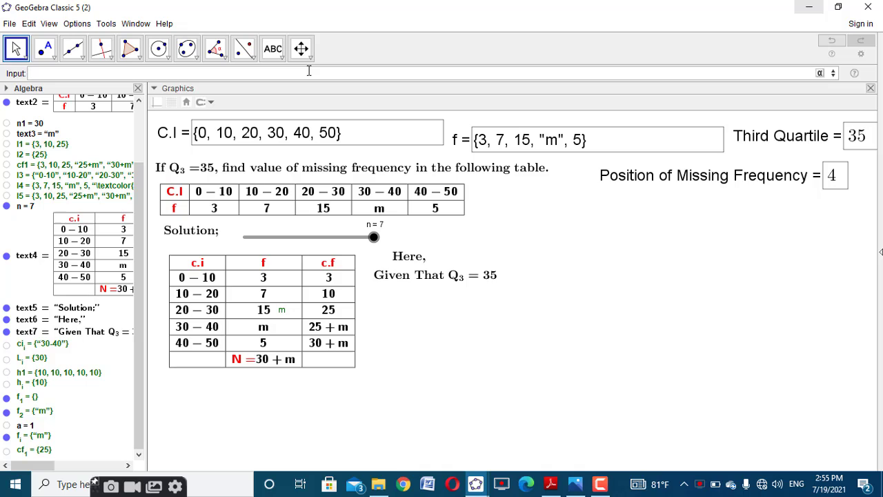
{"action": "type", "text": "RemoveUndefined(Sequence(If(Element(d1, i)<=q3<Element(d1, i+1), Element(d1, i)), i, 1, Length(d1)))"}
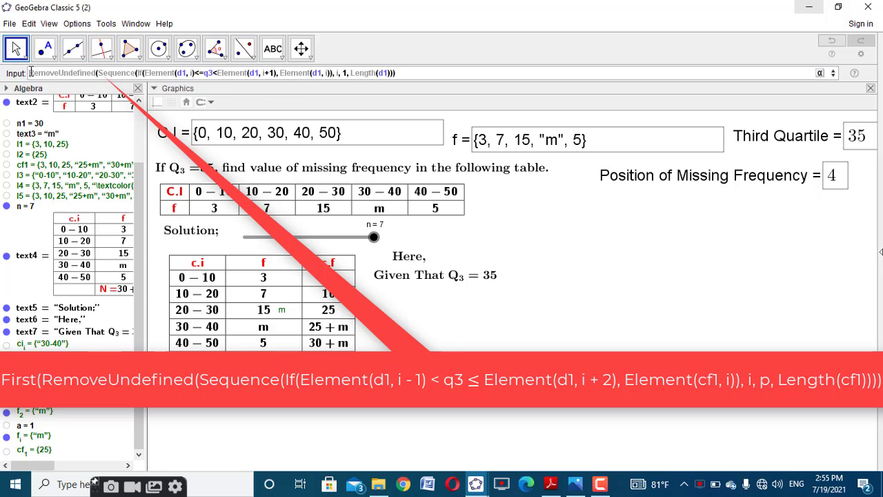
{"action": "type", "text": "First"}
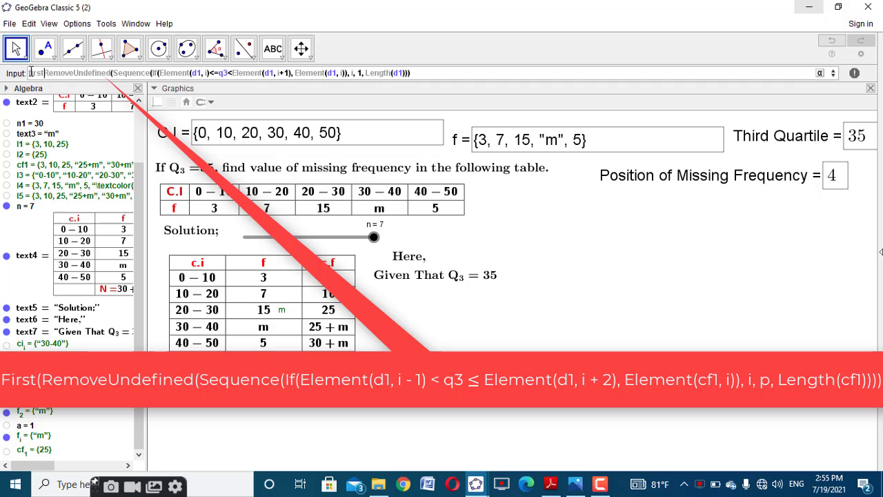
{"action": "type", "text": "("}
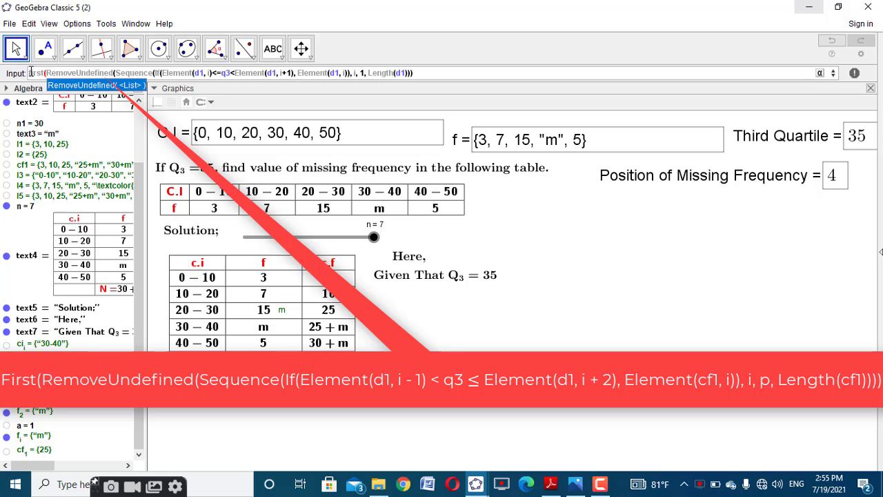
{"action": "left_click", "coordinate": [414, 72]}
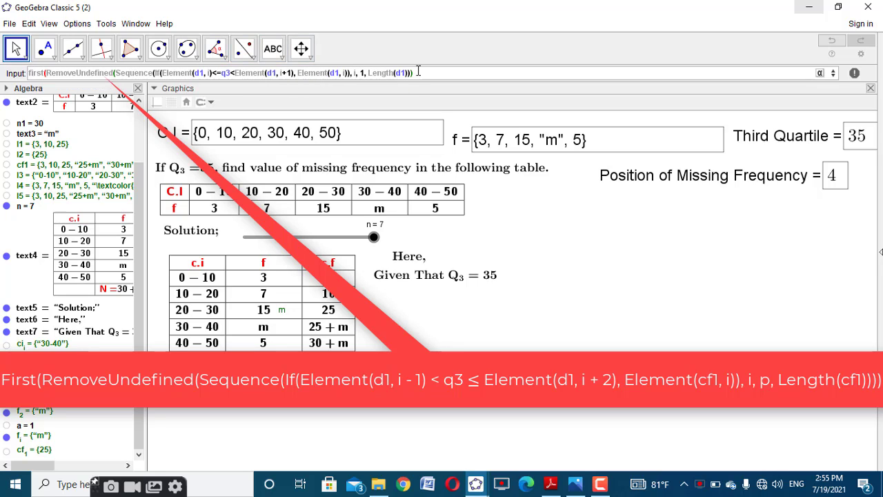
{"action": "type", "text": ")"}
Step: Change the start of the condition to Element(d1, i-1)<q3<= in the First expression
{"action": "left_click", "coordinate": [210, 72]}
{"action": "type", "text": "-1)"}
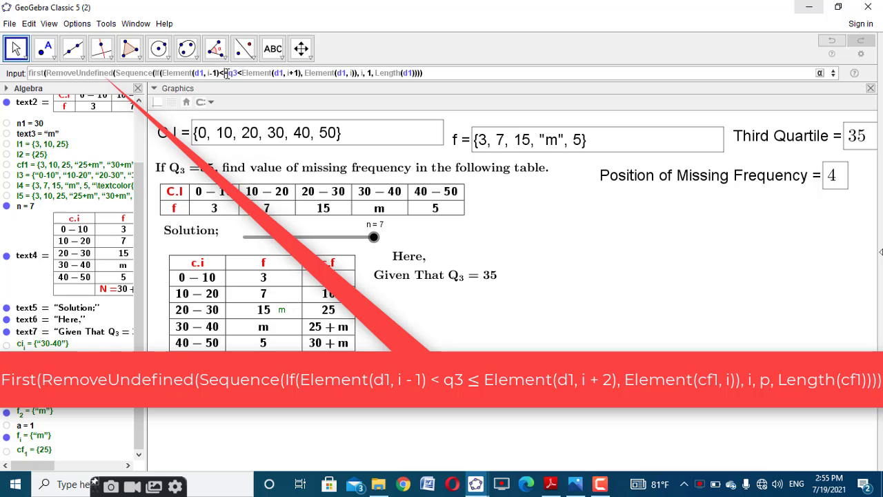
{"action": "left_click", "coordinate": [228, 73]}
{"action": "key", "text": "BackSpace"}
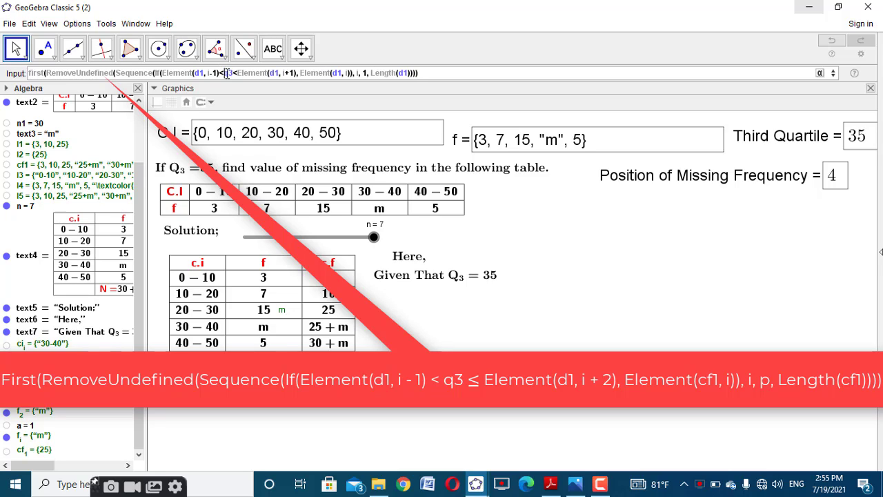
{"action": "key", "text": "Right"}
{"action": "key", "text": "Right"}
{"action": "key", "text": "Right"}
{"action": "type", "text": "="}
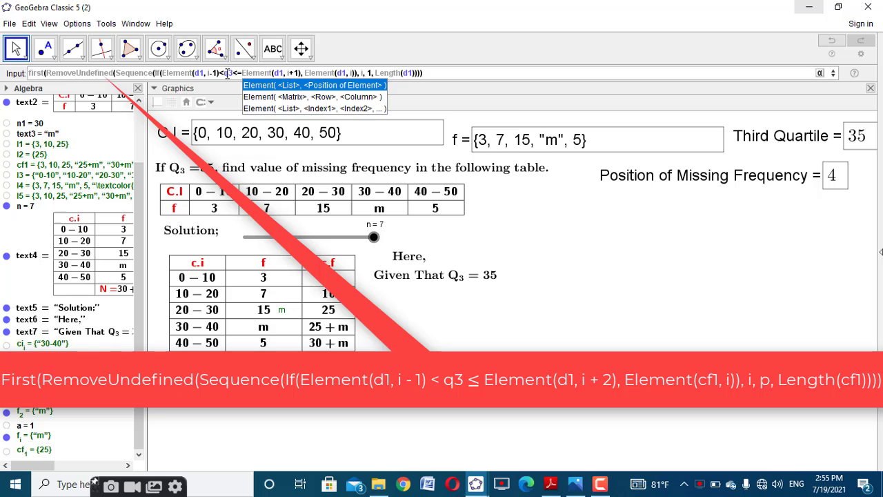
Step: Set the upper bound to Element(d1, i+2), the returned value to Element(cf1, i) and the end value to Length(cf1), creating the list
{"action": "left_click", "coordinate": [299, 73]}
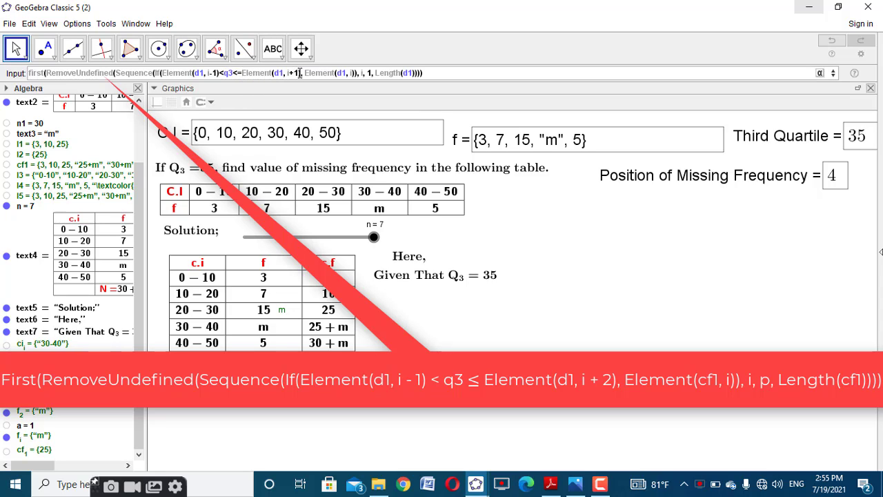
{"action": "key", "text": "BackSpace"}
{"action": "type", "text": "2"}
{"action": "key", "text": "BackSpace"}
{"action": "key", "text": "BackSpace"}
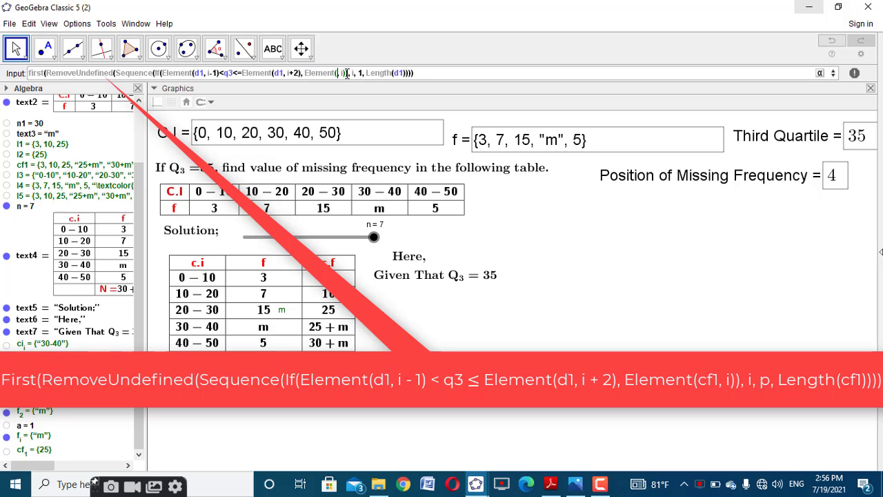
{"action": "type", "text": "cf1"}
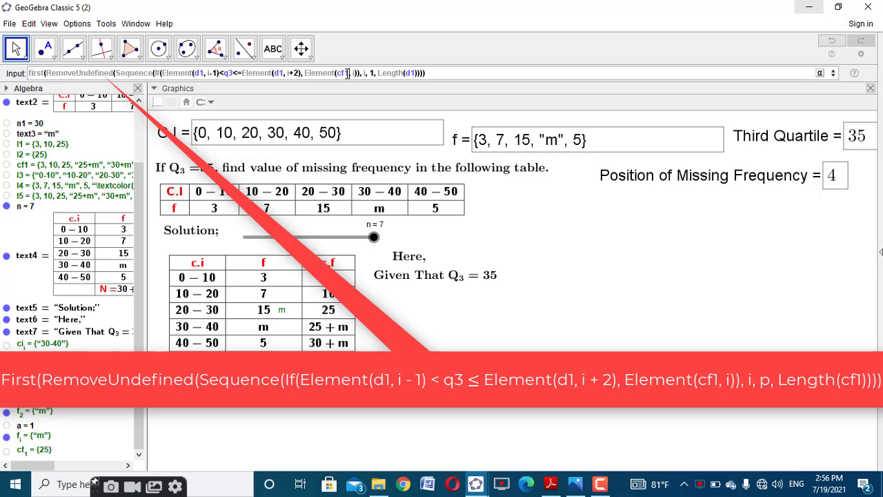
{"action": "double_click", "coordinate": [412, 73]}
{"action": "type", "text": "cf1"}
{"action": "key", "text": "Return"}
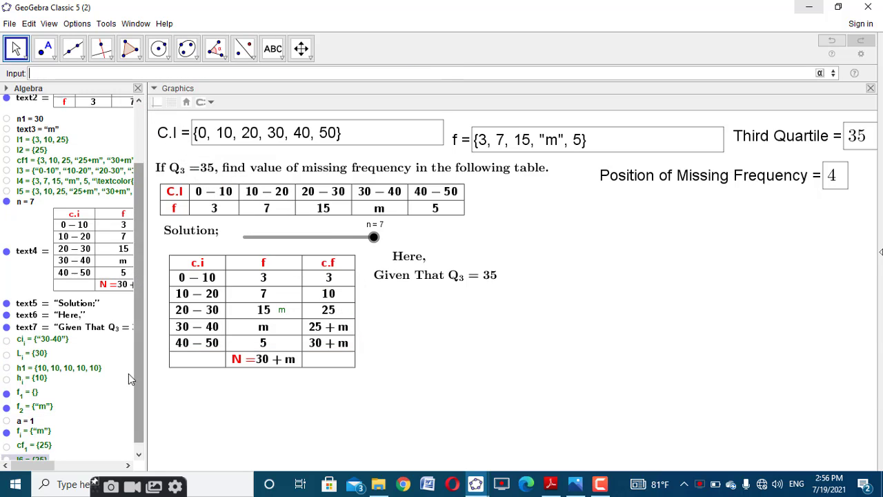
Step: Rename the list produced by the First expression cf_2
{"action": "scroll", "coordinate": [128, 373], "scroll_direction": "down", "scroll_amount": 1}
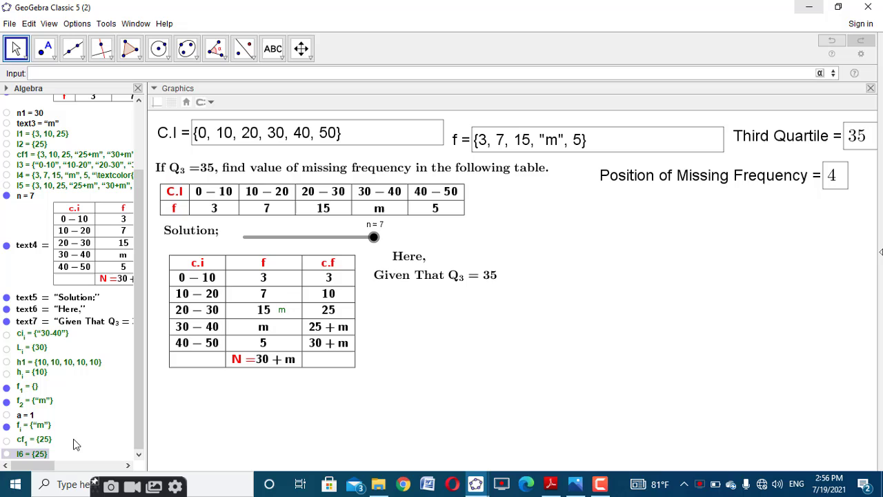
{"action": "right_click", "coordinate": [38, 455]}
{"action": "left_click", "coordinate": [44, 457]}
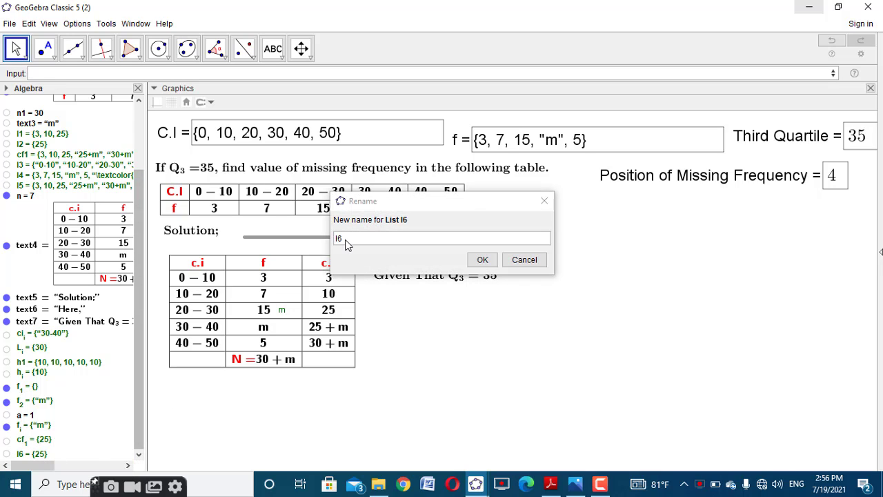
{"action": "type", "text": "c"}
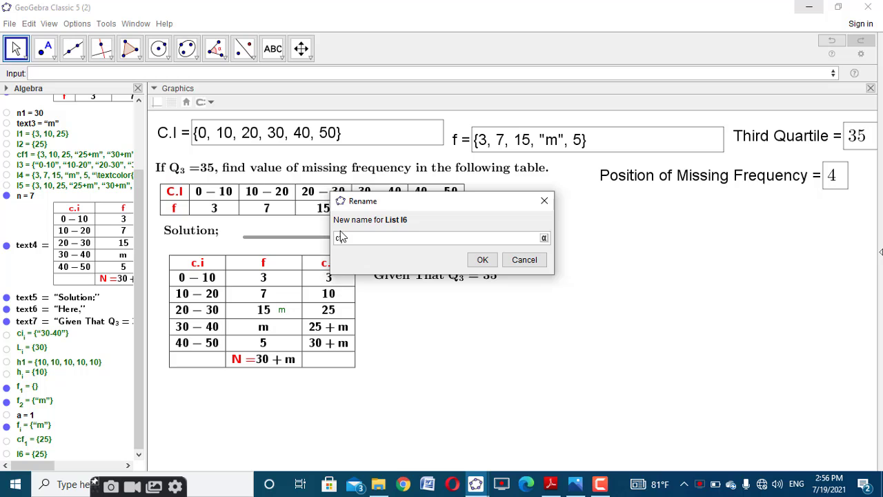
{"action": "type", "text": "f_2"}
{"action": "left_click", "coordinate": [482, 259]}
Step: Create a number giving the length of list cf_1 with Length(cf_1)
{"action": "left_click", "coordinate": [262, 74]}
{"action": "type", "text": "length"}
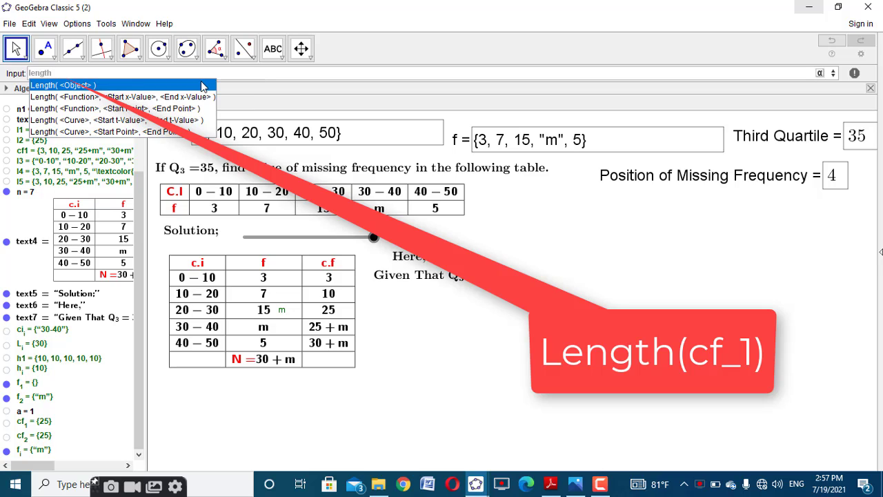
{"action": "left_click", "coordinate": [203, 84]}
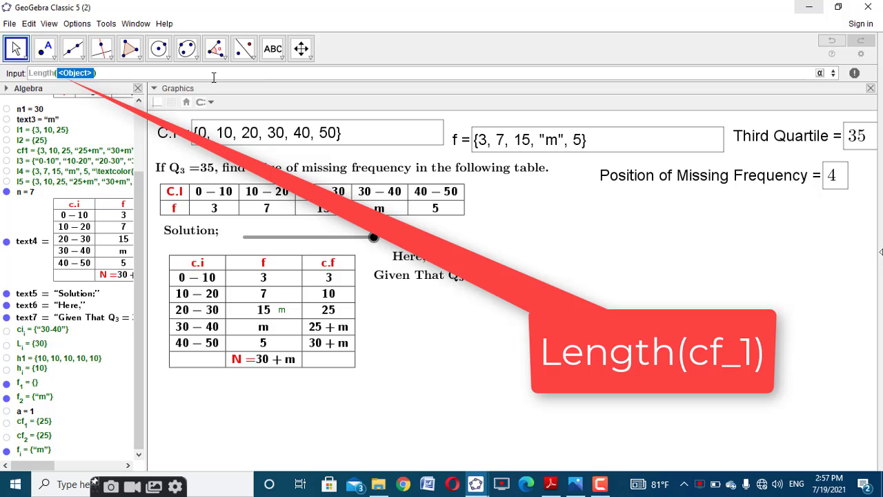
{"action": "type", "text": "cf_1"}
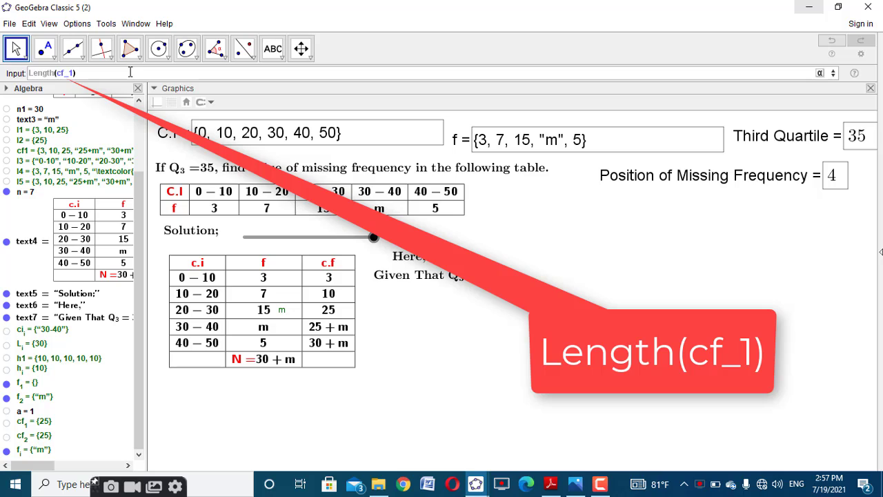
{"action": "key", "text": "Return"}
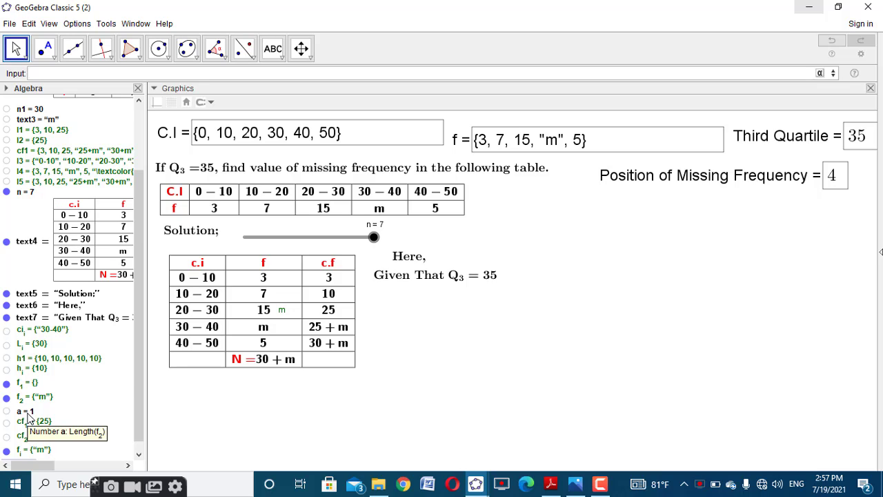
Step: Start another If expression with condition, then and else parts, and set its condition to b==1
{"action": "left_click_drag", "start_coordinate": [140, 381], "coordinate": [97, 458]}
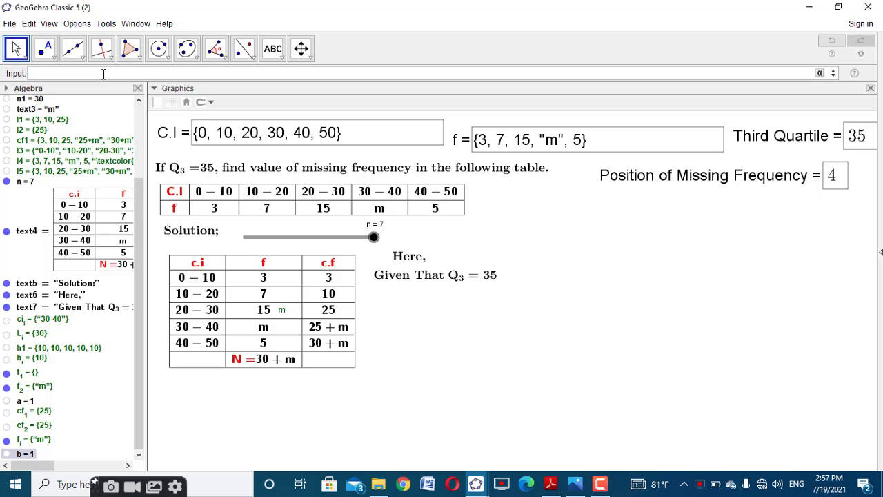
{"action": "type", "text": "If"}
{"action": "left_click", "coordinate": [103, 100]}
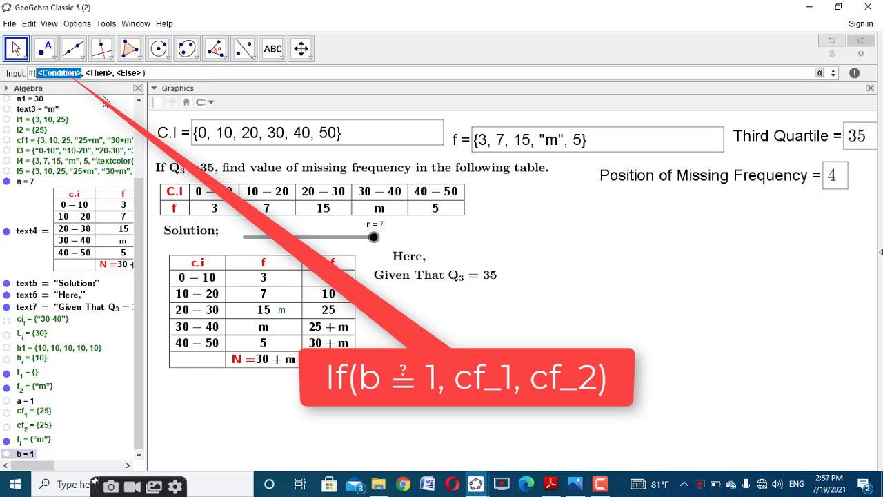
{"action": "type", "text": "b==1"}
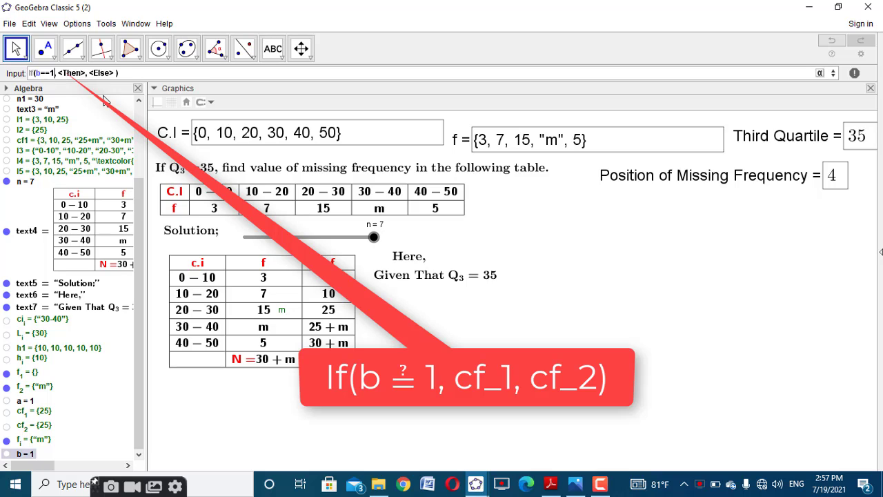
Step: Complete the If expression with cf_1 as the then value and cf_2 as the else value, and create the list
{"action": "type", "text": "cf"}
{"action": "key", "text": "BackSpace"}
{"action": "key", "text": "BackSpace"}
{"action": "key", "text": "Tab"}
{"action": "type", "text": "cf_1"}
{"action": "key", "text": "Tab"}
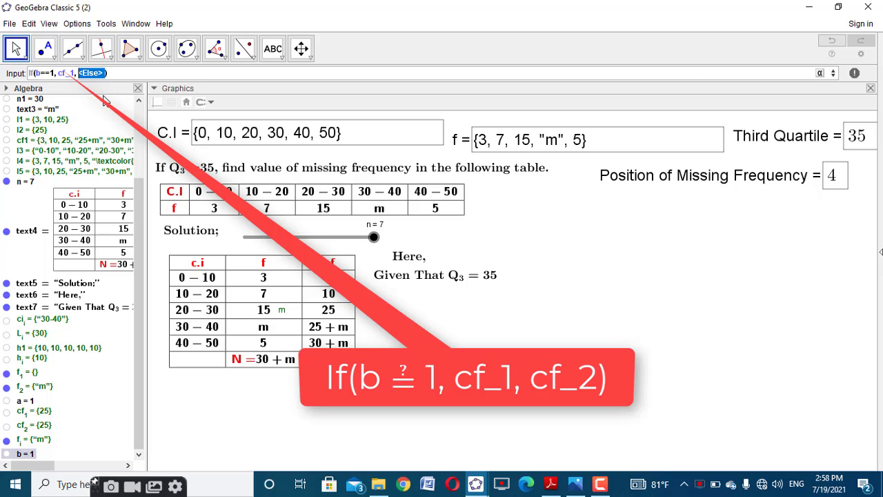
{"action": "type", "text": "x"}
{"action": "key", "text": "BackSpace"}
{"action": "type", "text": "cf_2"}
{"action": "key", "text": "Return"}
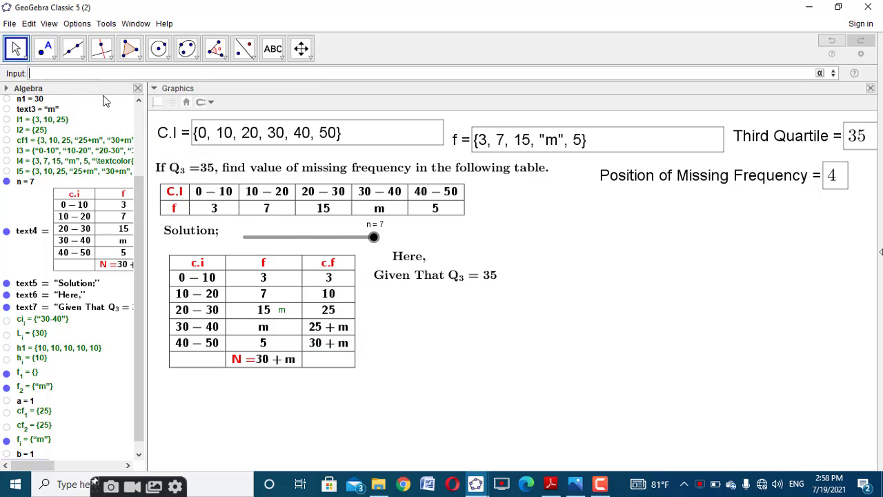
{"action": "scroll", "coordinate": [109, 345], "scroll_direction": "down", "scroll_amount": 1}
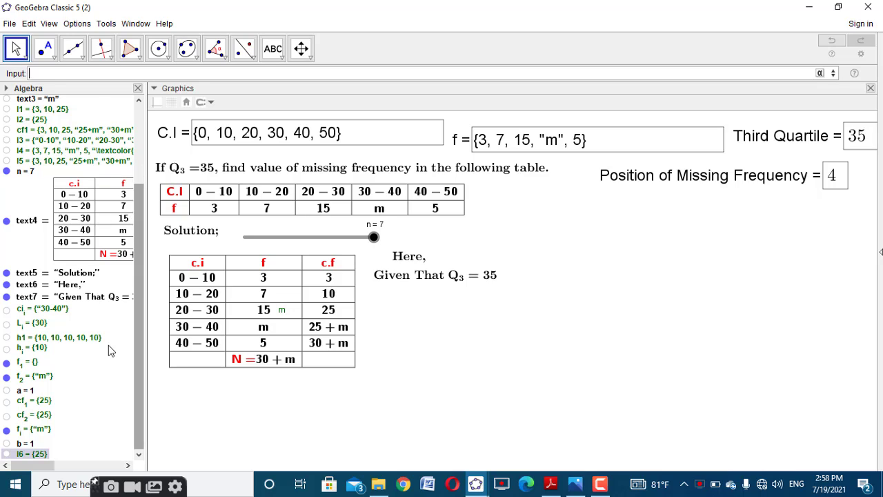
Step: Rename the list l6, produced by the last If expression, as cf_i
{"action": "right_click", "coordinate": [26, 455]}
{"action": "left_click", "coordinate": [52, 456]}
{"action": "key", "text": "BackSpace"}
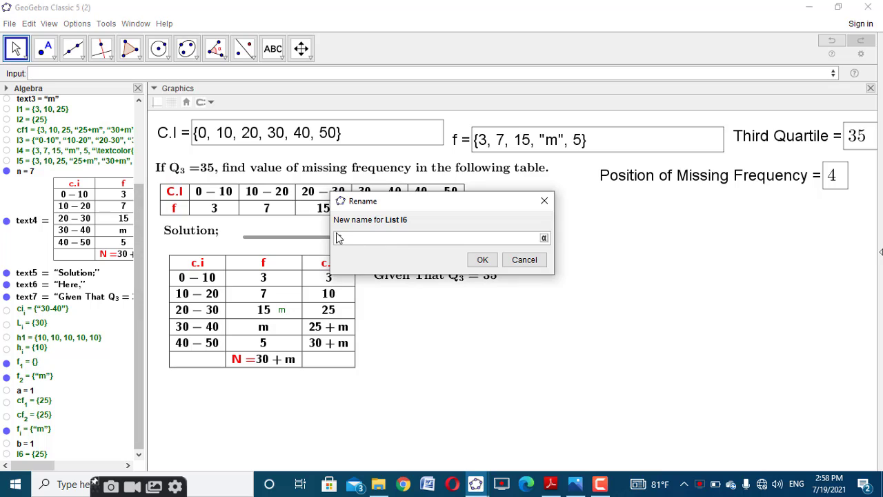
{"action": "type", "text": "cf"}
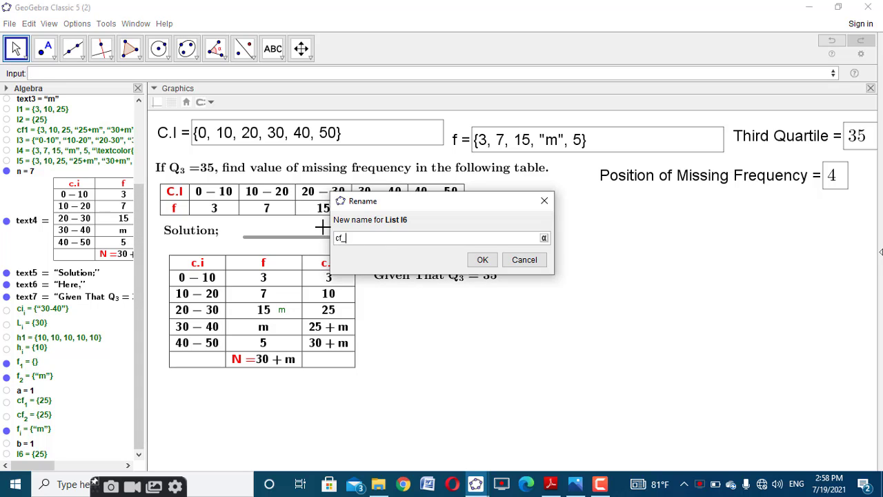
{"action": "type", "text": "_i"}
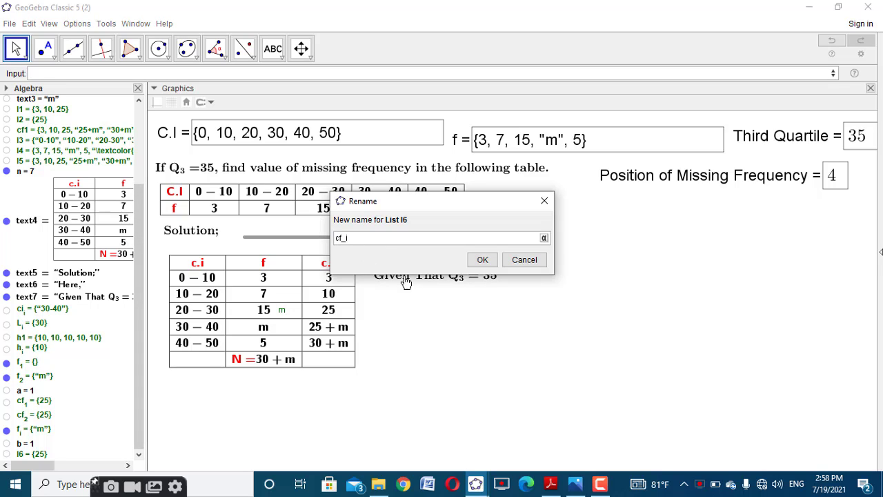
{"action": "left_click", "coordinate": [480, 259]}
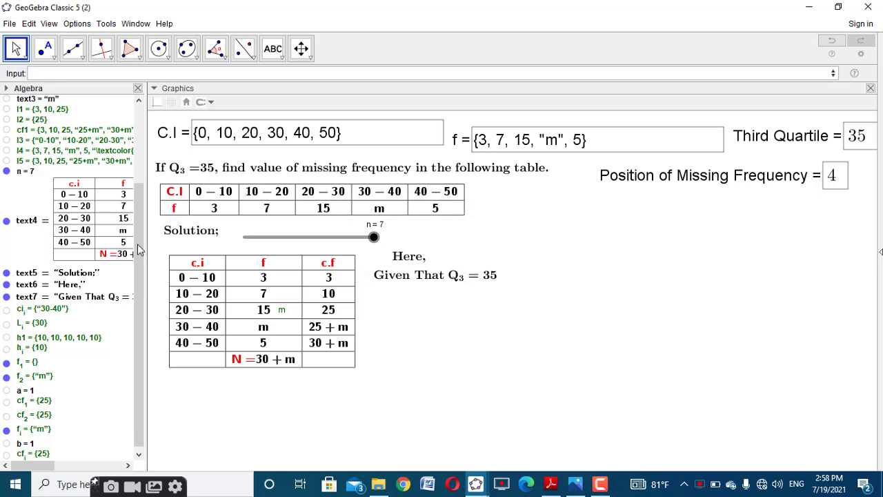
Step: Create a table text from the list cf_i with TableText(cf_i)
{"action": "scroll", "coordinate": [143, 260], "scroll_direction": "down", "scroll_amount": 1}
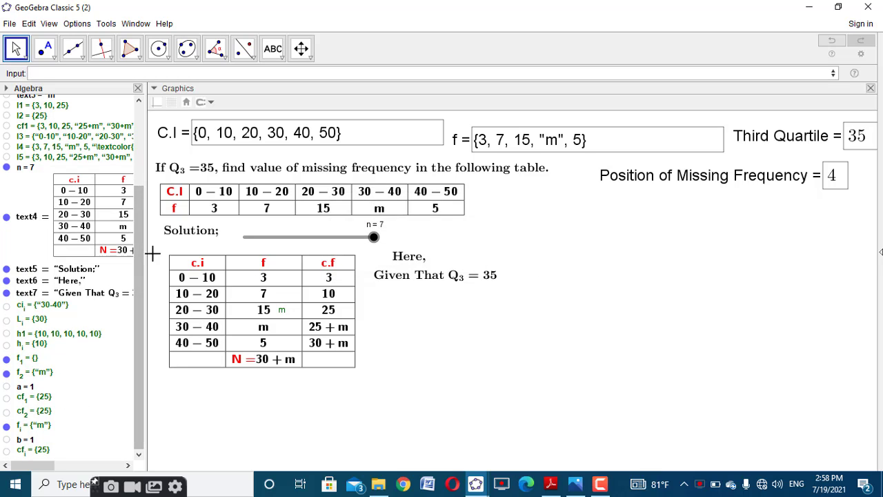
{"action": "left_click", "coordinate": [104, 73]}
{"action": "type", "text": "tabletext"}
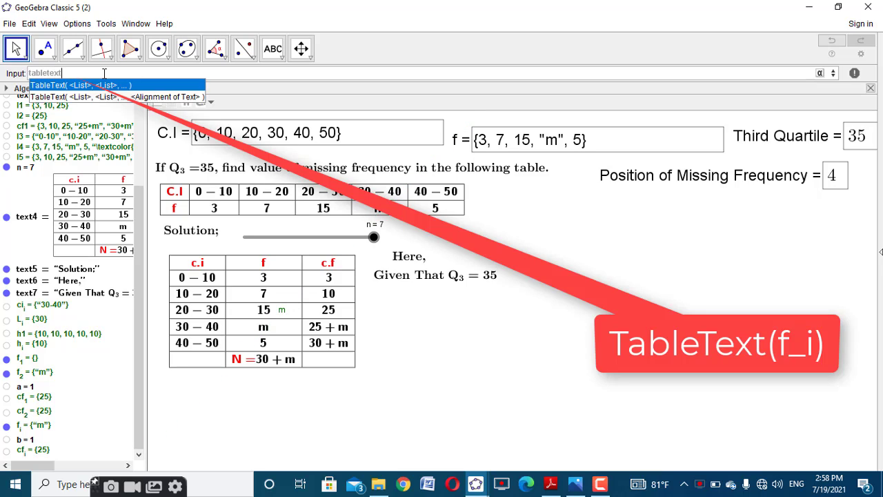
{"action": "key", "text": "Escape"}
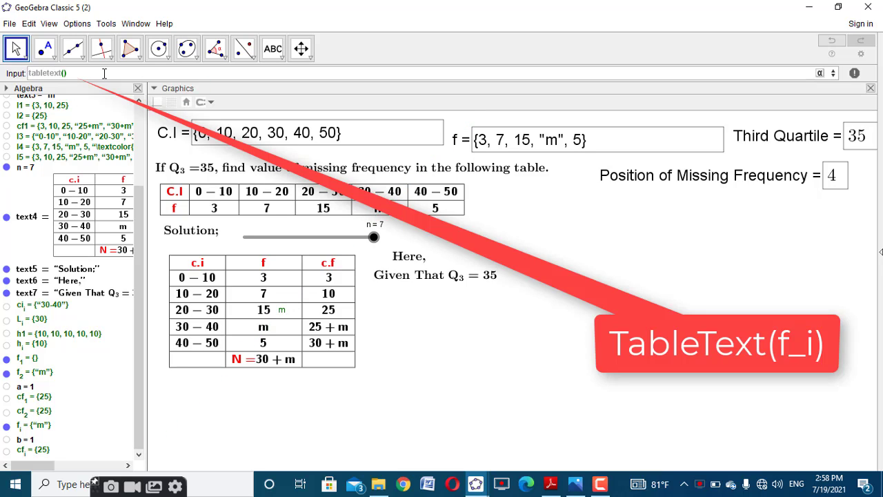
{"action": "key", "text": "ctrl+a"}
{"action": "key", "text": "End"}
{"action": "type", "text": "cf_i"}
{"action": "key", "text": "Return"}
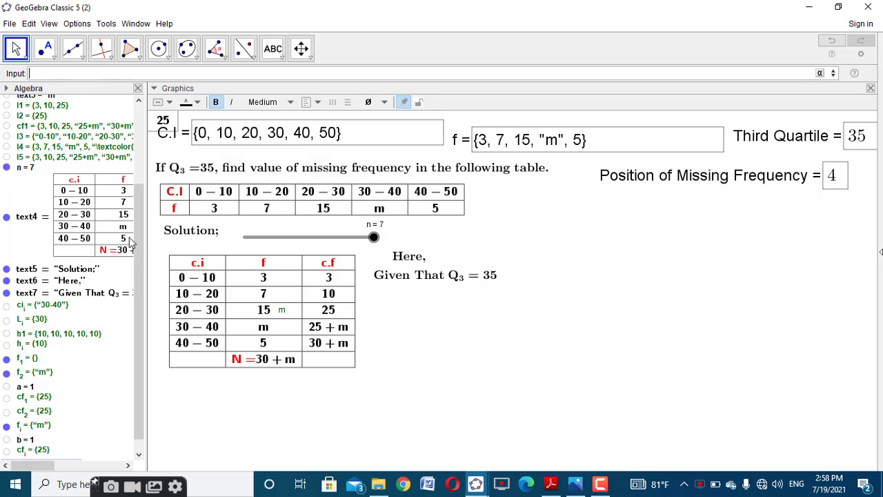
Step: Rename the new table text text8 as textf_i
{"action": "scroll", "coordinate": [124, 331], "scroll_direction": "down", "scroll_amount": 1}
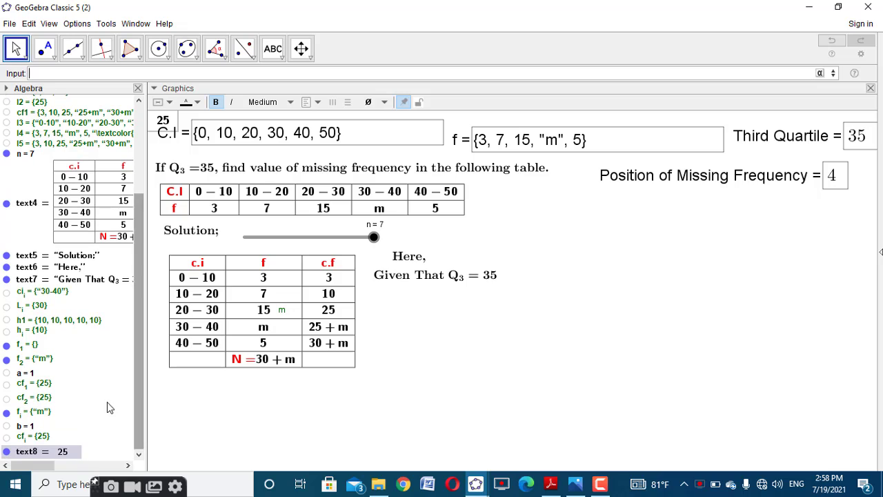
{"action": "right_click", "coordinate": [61, 452]}
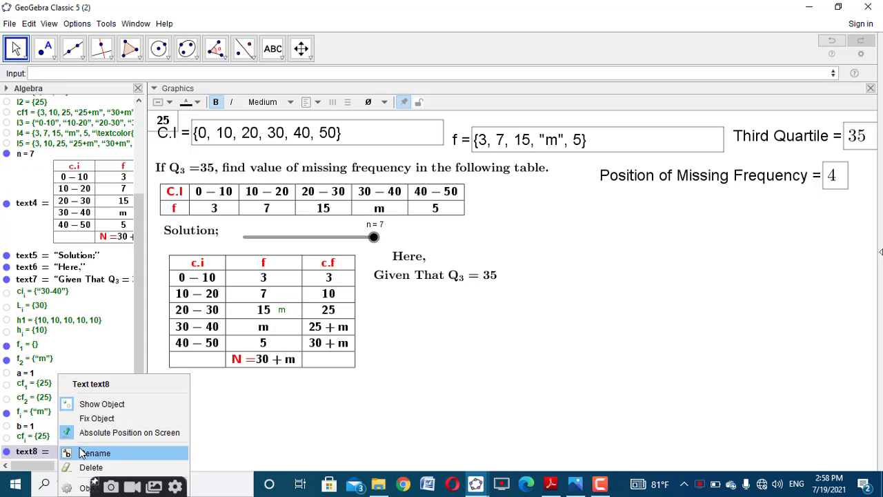
{"action": "left_click", "coordinate": [67, 453]}
{"action": "left_click", "coordinate": [352, 241]}
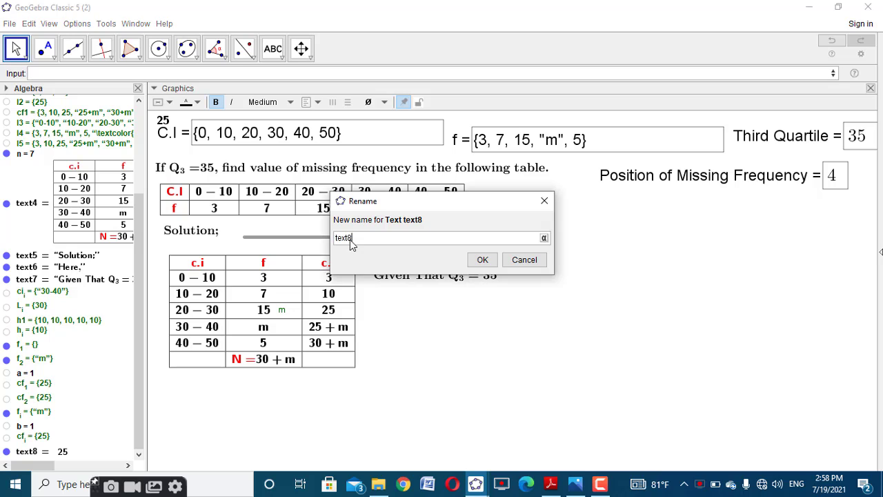
{"action": "key", "text": "BackSpace"}
{"action": "type", "text": "f_i"}
{"action": "left_click", "coordinate": [482, 259]}
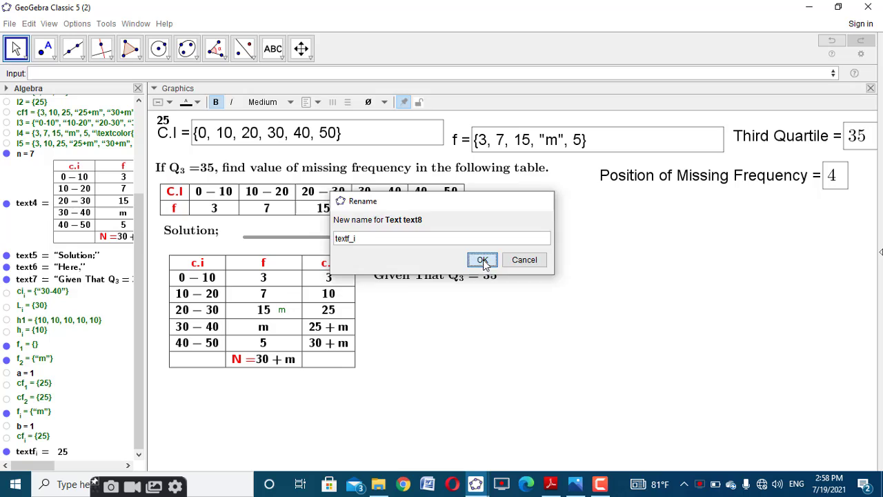
Step: Create a table text from the class interval list with TableText(ci_i) and rename it textci_i
{"action": "left_click", "coordinate": [352, 73]}
{"action": "type", "text": "tabletext()"}
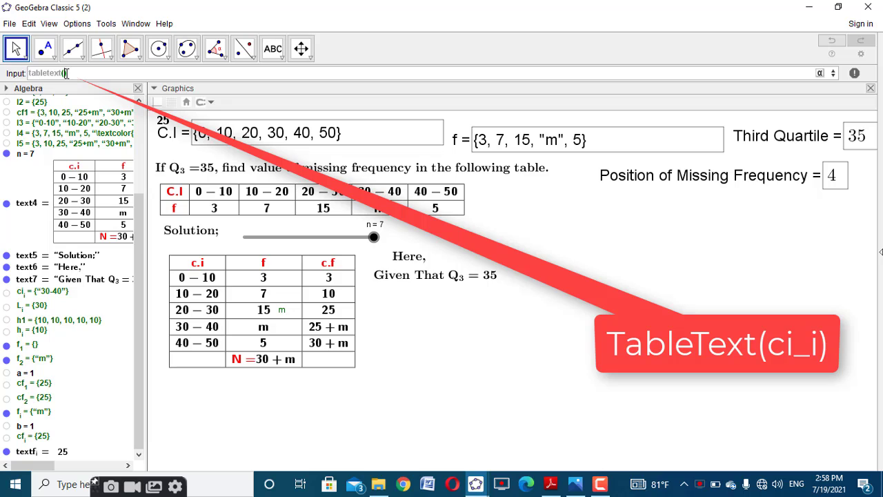
{"action": "type", "text": "ci_i"}
{"action": "key", "text": "Return"}
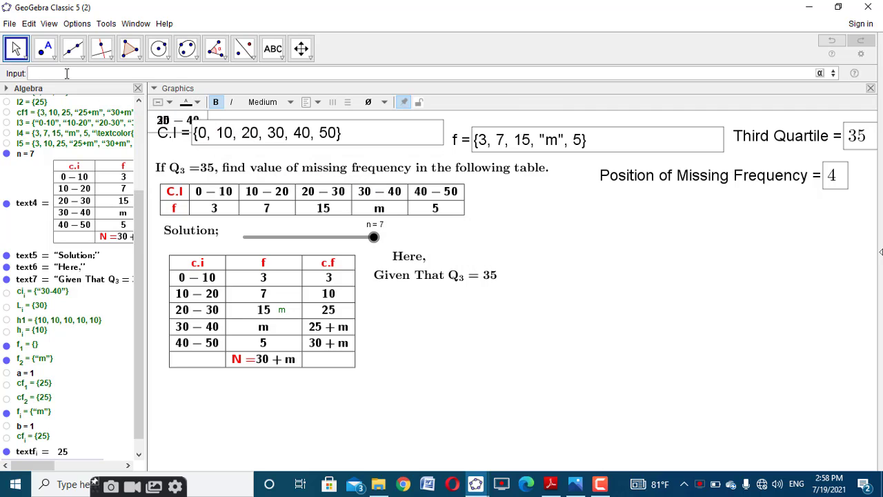
{"action": "scroll", "coordinate": [92, 396], "scroll_direction": "down", "scroll_amount": 1}
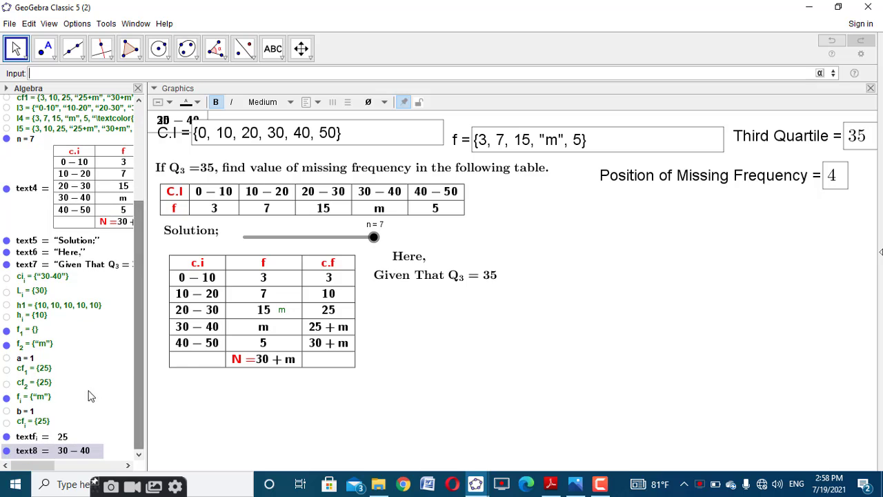
{"action": "right_click", "coordinate": [57, 452]}
{"action": "left_click", "coordinate": [79, 451]}
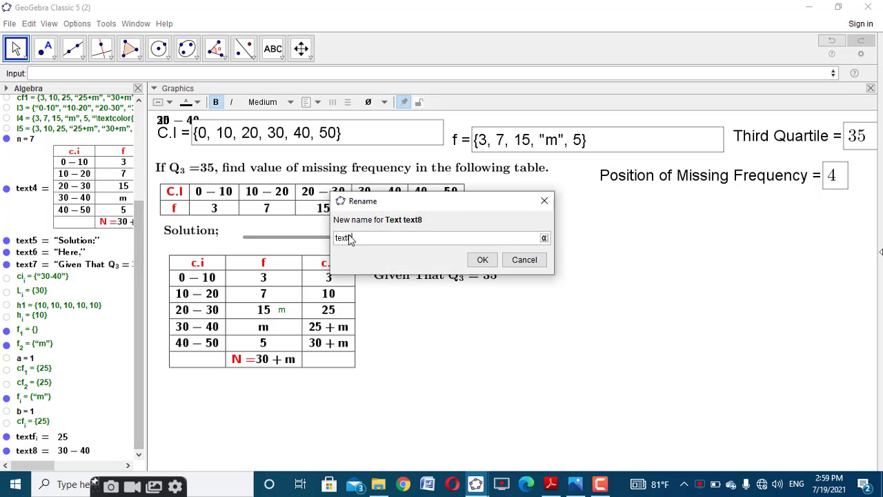
{"action": "left_click_drag", "start_coordinate": [357, 238], "coordinate": [347, 238]}
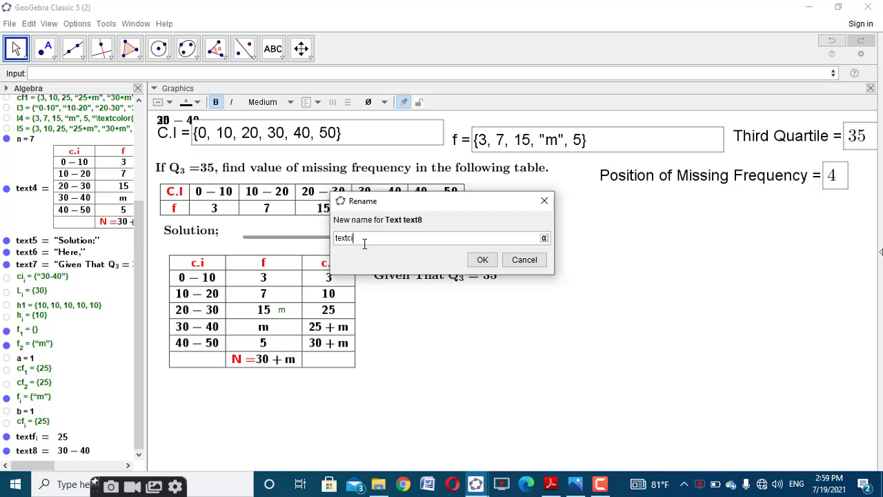
{"action": "type", "text": "ci_i"}
{"action": "left_click", "coordinate": [482, 259]}
Step: Create a table text from the lower limit list with TableText(L_i) and rename it textL_i
{"action": "left_click", "coordinate": [263, 70]}
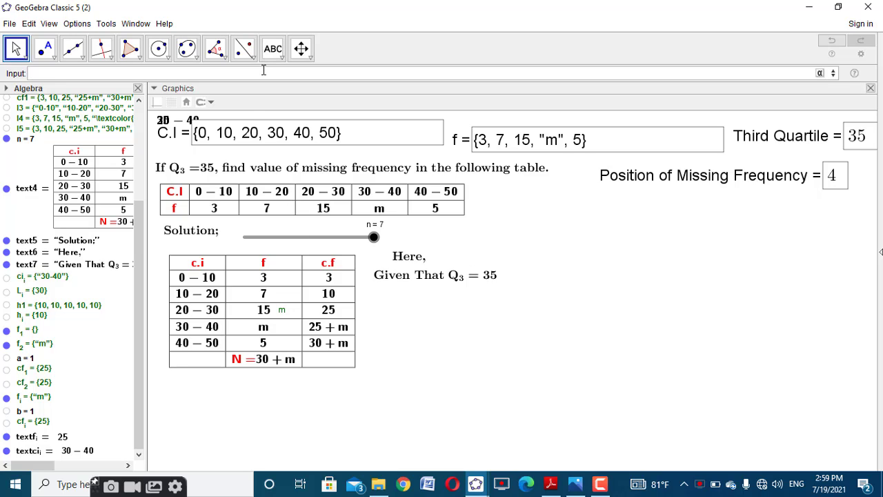
{"action": "type", "text": "tabletext(L_i"}
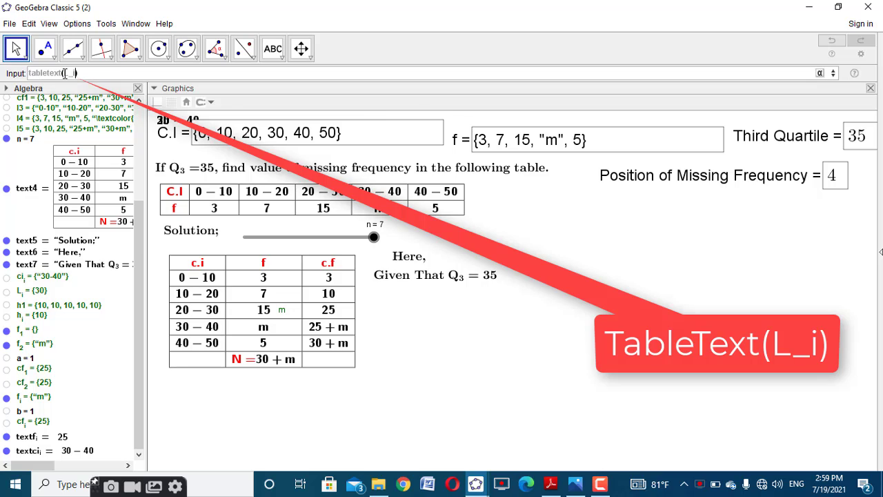
{"action": "key", "text": "Return"}
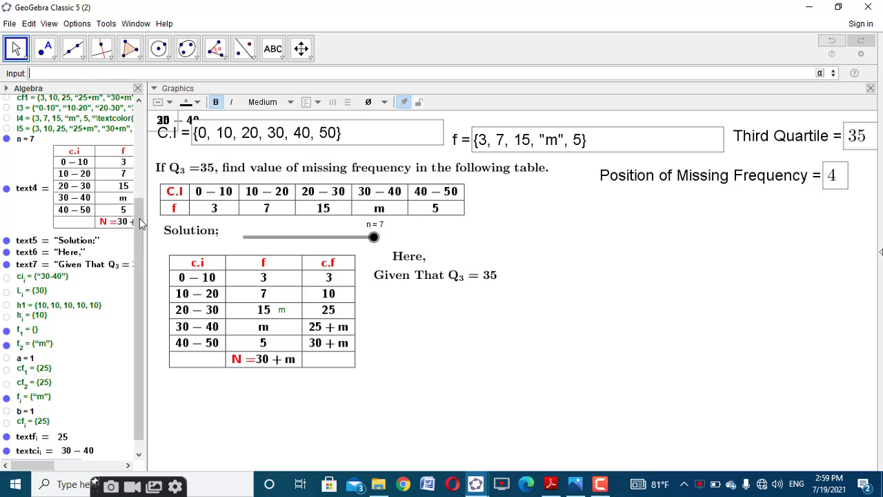
{"action": "right_click", "coordinate": [60, 456]}
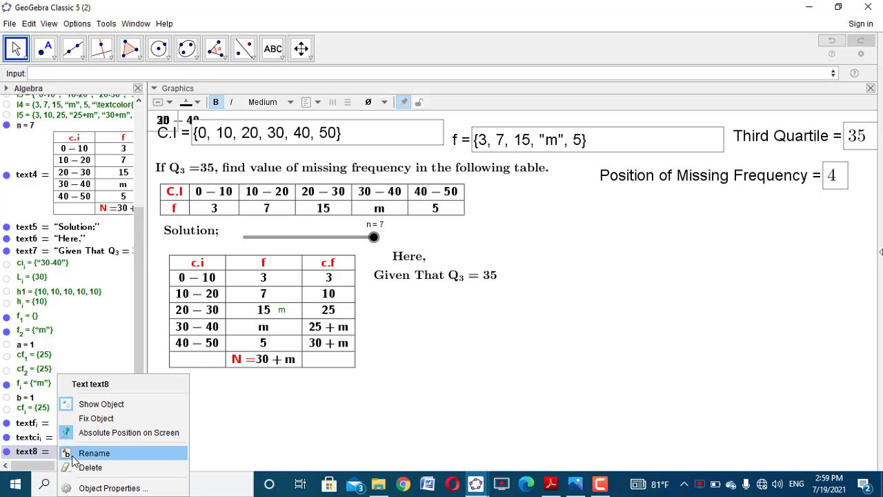
{"action": "left_click", "coordinate": [76, 449]}
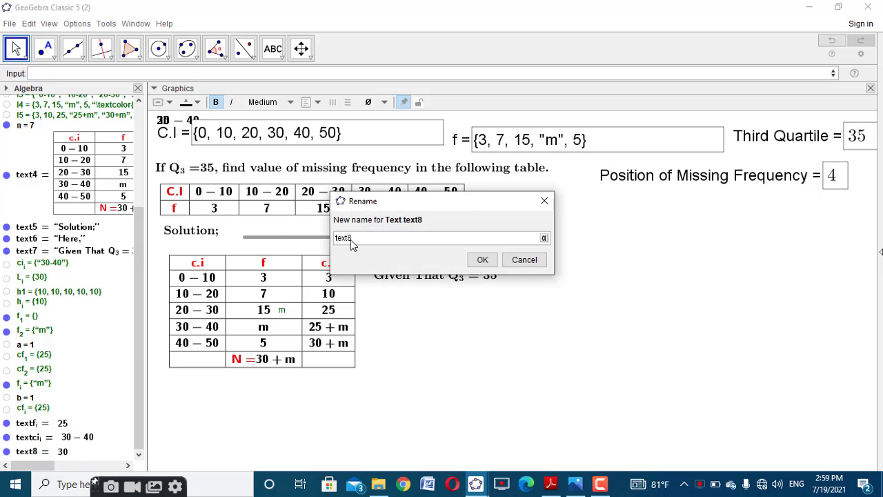
{"action": "left_click_drag", "start_coordinate": [347, 239], "coordinate": [353, 238]}
{"action": "key", "text": "BackSpace"}
{"action": "type", "text": "L_i"}
{"action": "left_click", "coordinate": [480, 260]}
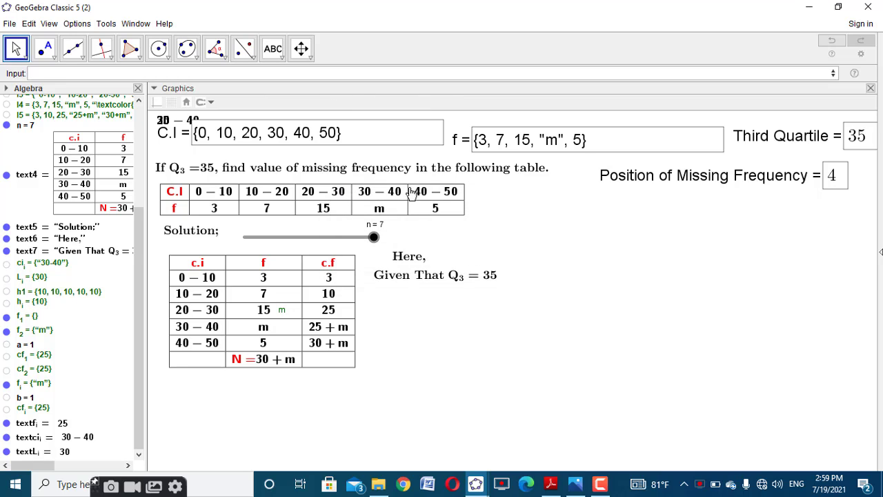
Step: Create a table text from the class width list with TableText(h_i) and rename it texth_i
{"action": "left_click", "coordinate": [402, 77]}
{"action": "type", "text": "tabletext("}
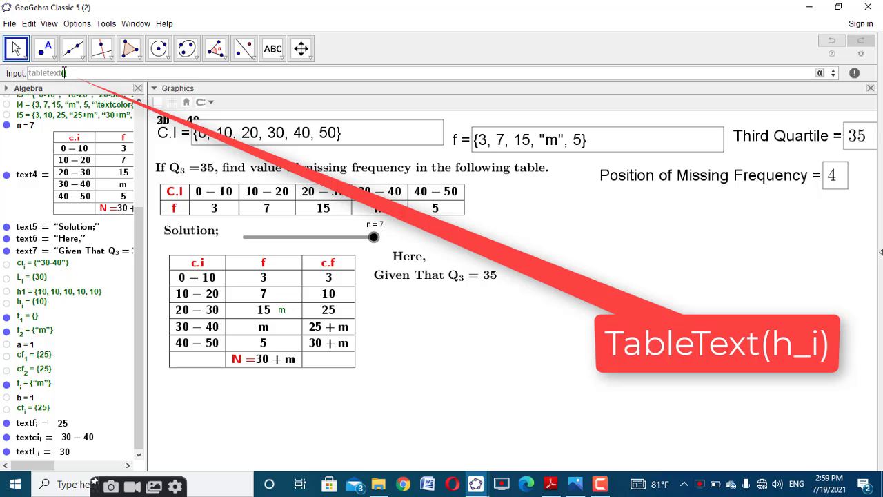
{"action": "type", "text": "h_i"}
{"action": "key", "text": "Return"}
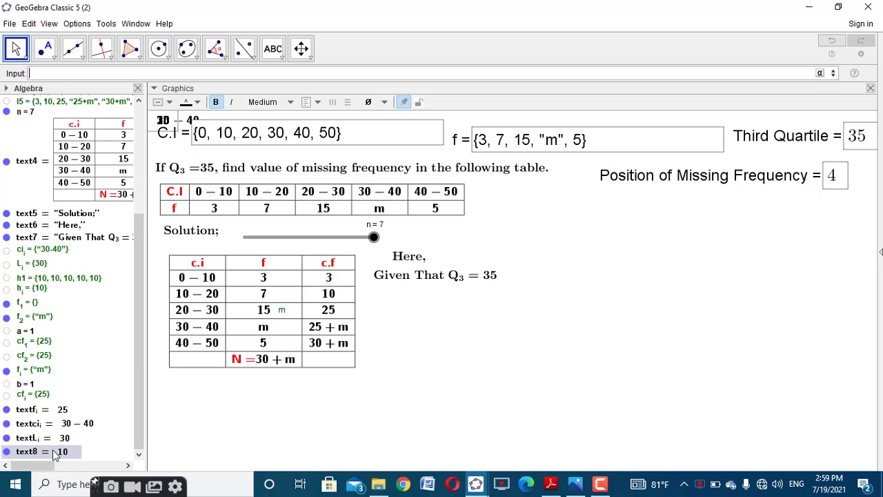
{"action": "right_click", "coordinate": [55, 451]}
{"action": "left_click", "coordinate": [89, 452]}
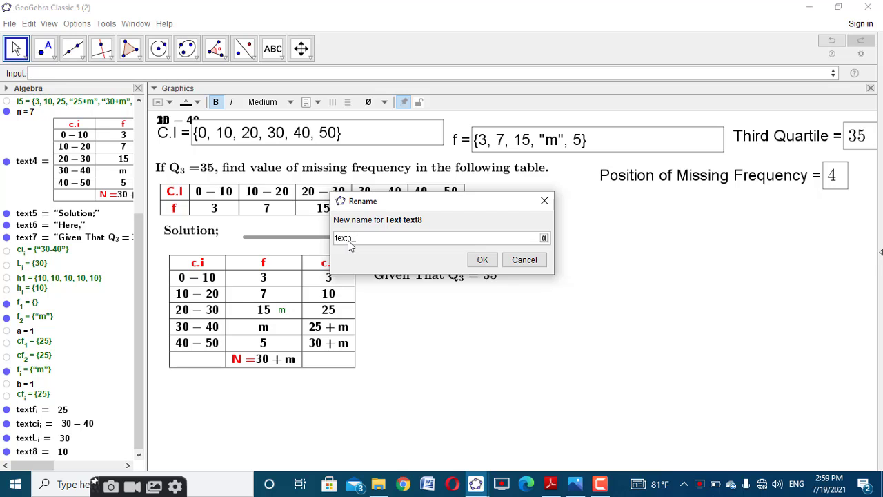
{"action": "left_click", "coordinate": [483, 259]}
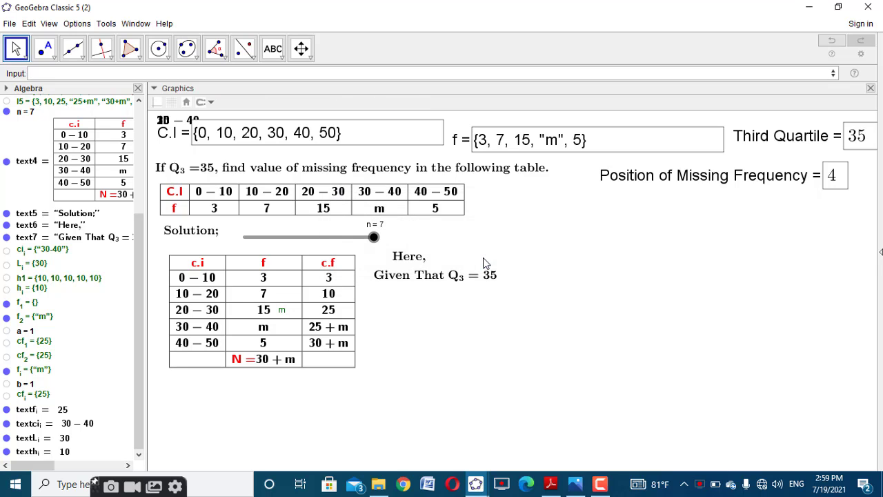
Step: Create another table text with TableText(cf_i) and rename it textcf_i
{"action": "left_click", "coordinate": [346, 73]}
{"action": "type", "text": "tabletext("}
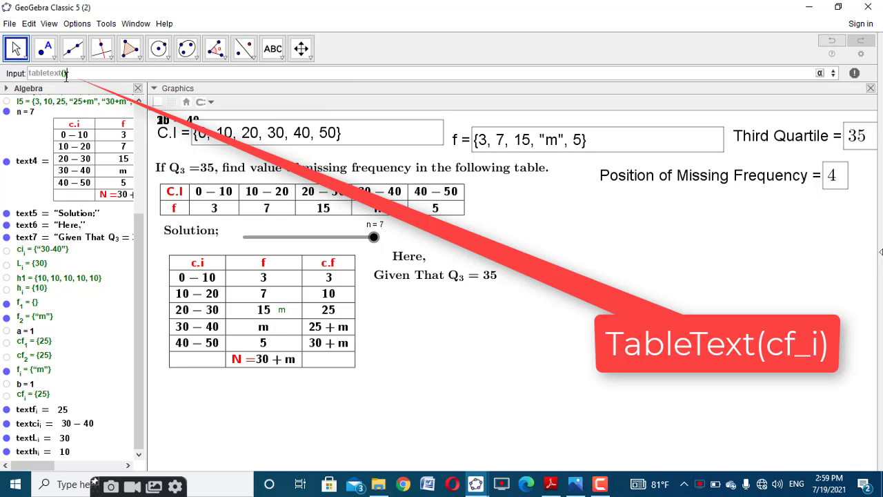
{"action": "type", "text": "cf_i"}
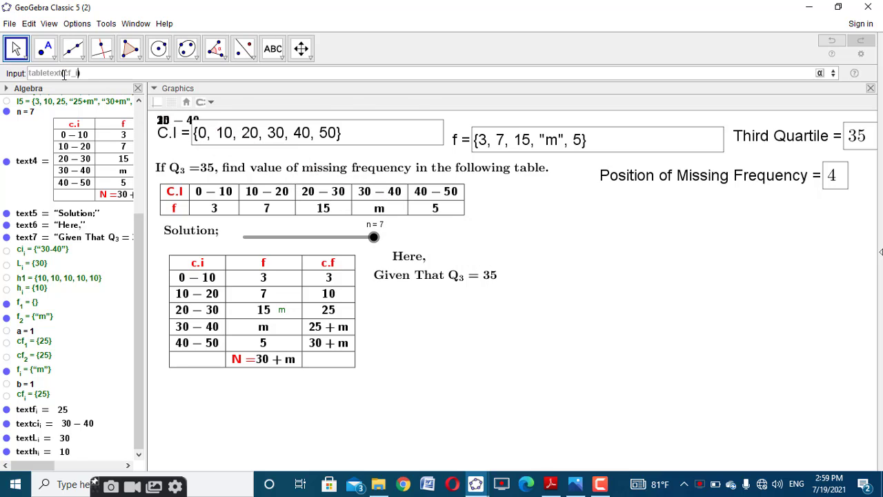
{"action": "key", "text": "Return"}
{"action": "scroll", "coordinate": [138, 405], "scroll_direction": "down", "scroll_amount": 1}
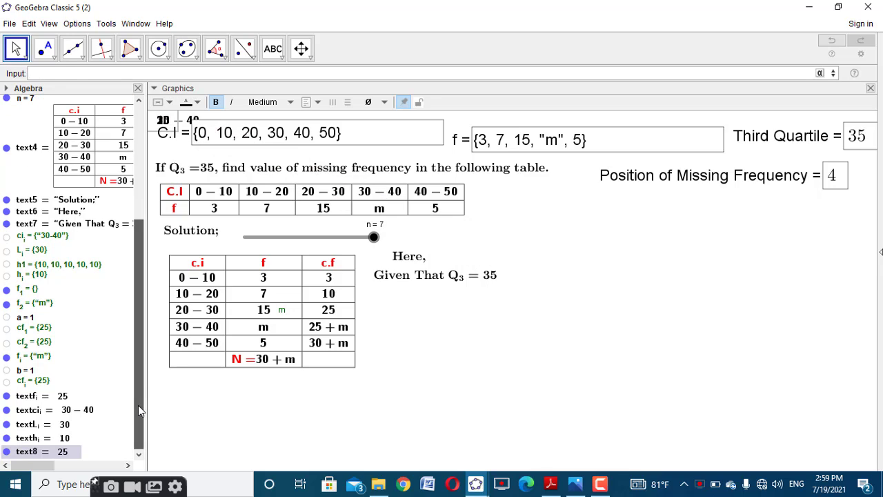
{"action": "right_click", "coordinate": [73, 455]}
{"action": "left_click", "coordinate": [84, 454]}
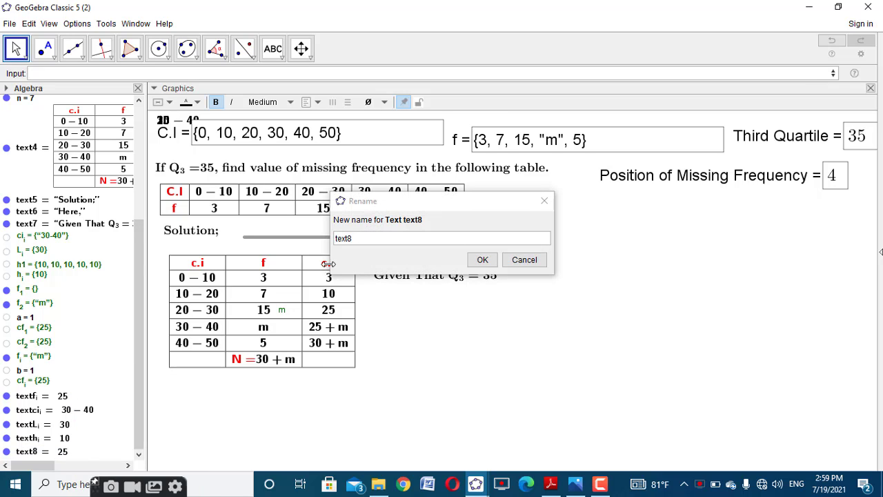
{"action": "left_click_drag", "start_coordinate": [348, 237], "coordinate": [352, 232]}
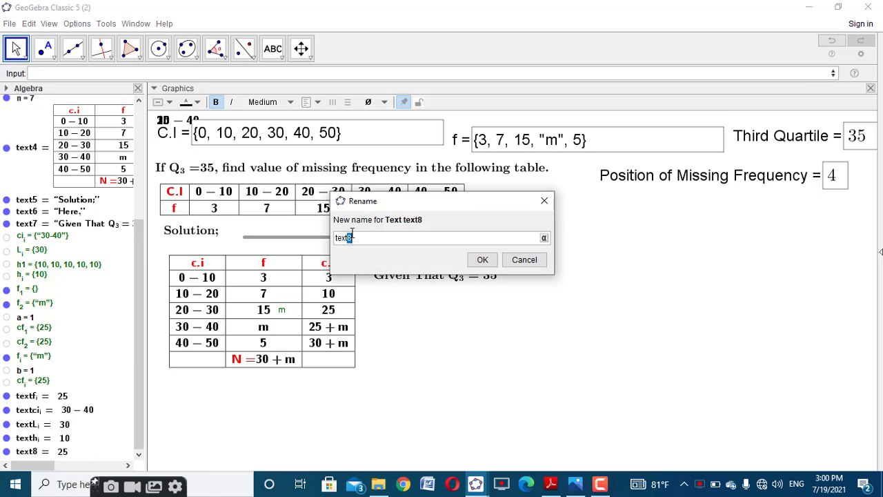
{"action": "type", "text": "c"}
{"action": "type", "text": "_i"}
{"action": "left_click", "coordinate": [482, 259]}
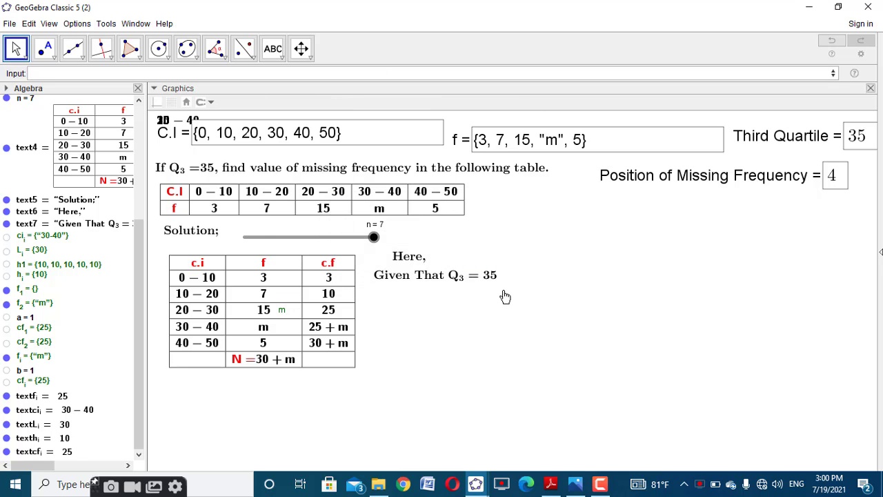
Step: Switch to the finished worksheet "final q1 missing frequency of q3.ggb" to examine its solution layout
{"action": "mouse_move", "coordinate": [478, 485]}
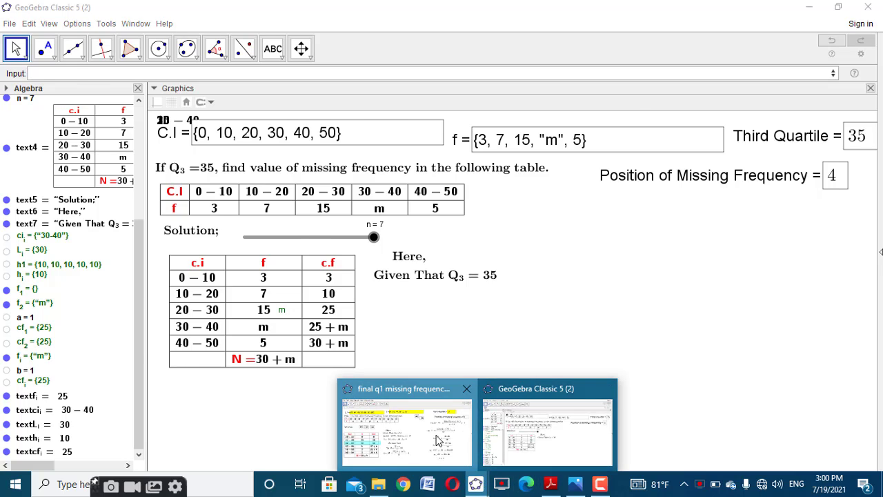
{"action": "left_click", "coordinate": [404, 449]}
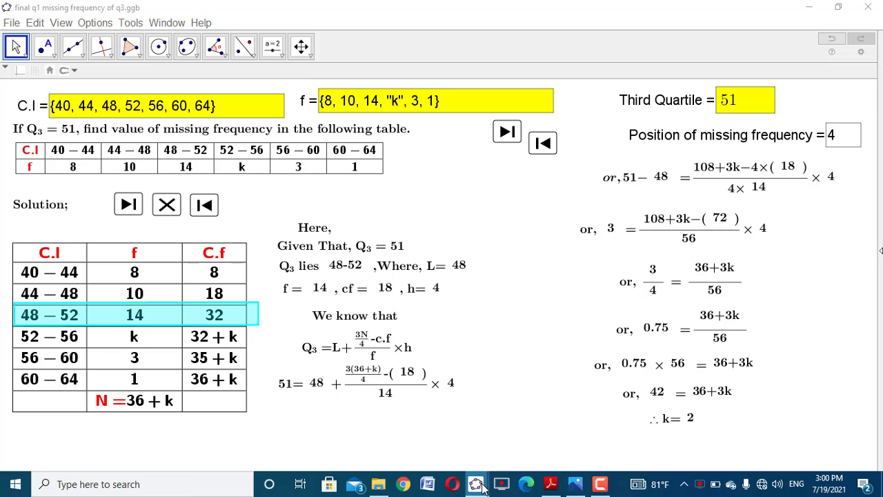
Step: Return to the worksheet under construction and start a LaTeX text reading "Q_3 lies" textci_i "where L=" textL_i, linking both objects
{"action": "mouse_move", "coordinate": [476, 476]}
{"action": "left_click", "coordinate": [529, 452]}
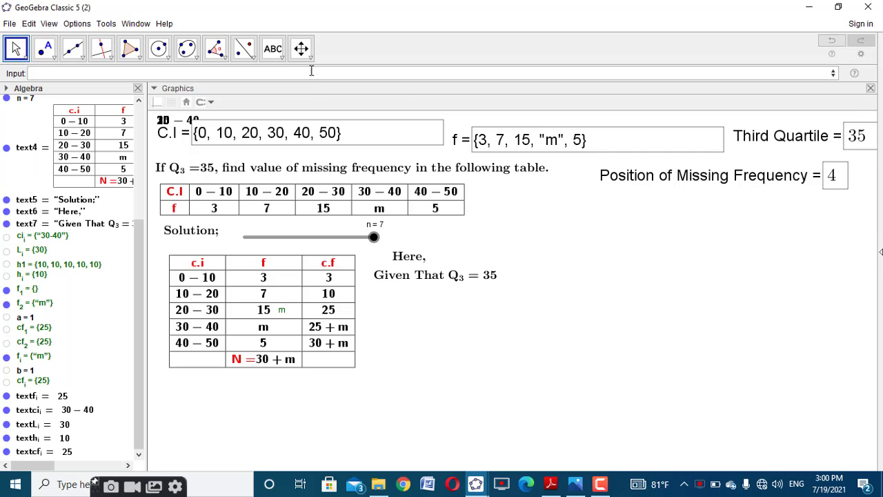
{"action": "left_click", "coordinate": [274, 50]}
{"action": "left_click", "coordinate": [282, 103]}
{"action": "left_click", "coordinate": [538, 384]}
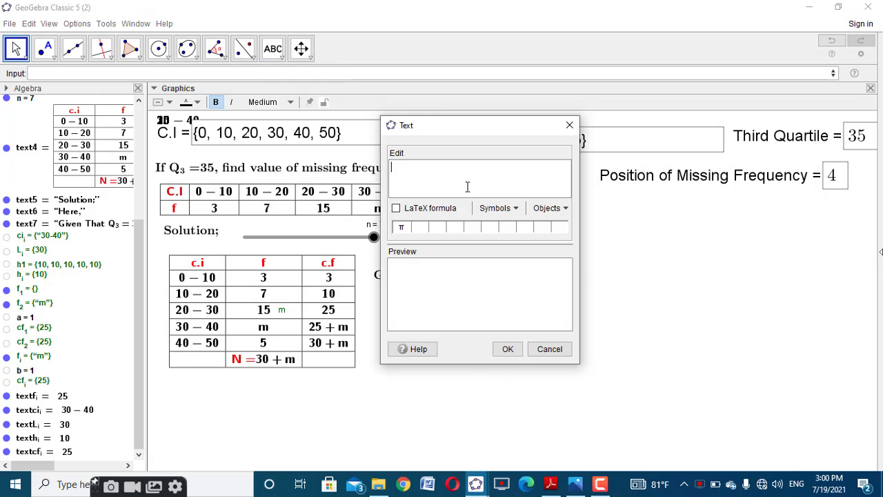
{"action": "type", "text": "\\text"}
{"action": "type", "text": "Q_2"}
{"action": "key", "text": "BackSpace"}
{"action": "type", "text": "3 lies"}
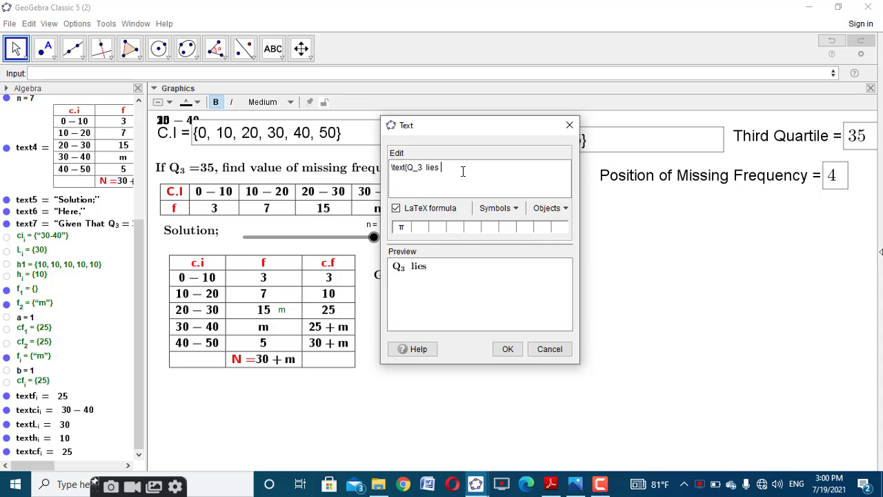
{"action": "left_click", "coordinate": [81, 412]}
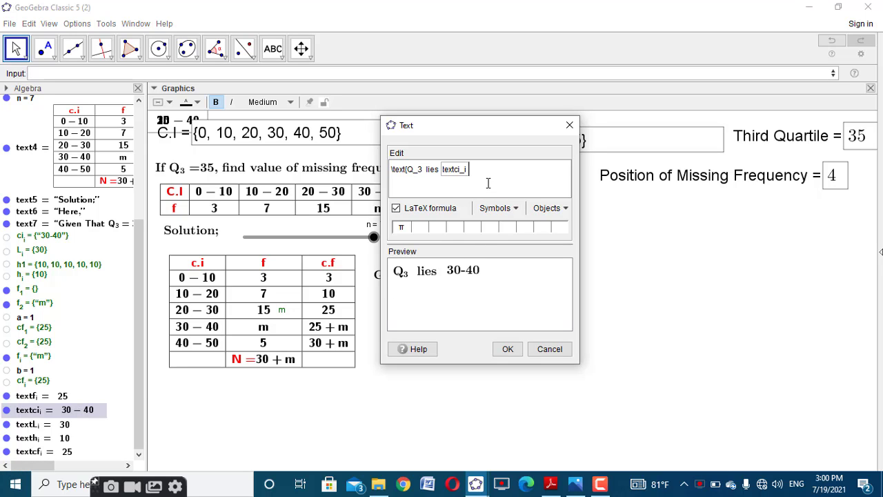
{"action": "type", "text": "where L="}
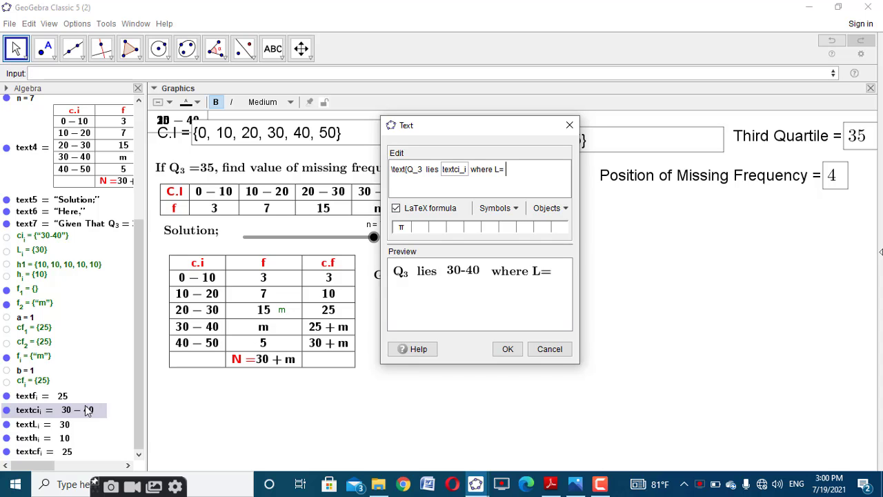
{"action": "left_click", "coordinate": [69, 424]}
Step: Add a second line to the text with "f =" linked to textf_i and ",cf=" linked to textcf_i
{"action": "left_click", "coordinate": [544, 179]}
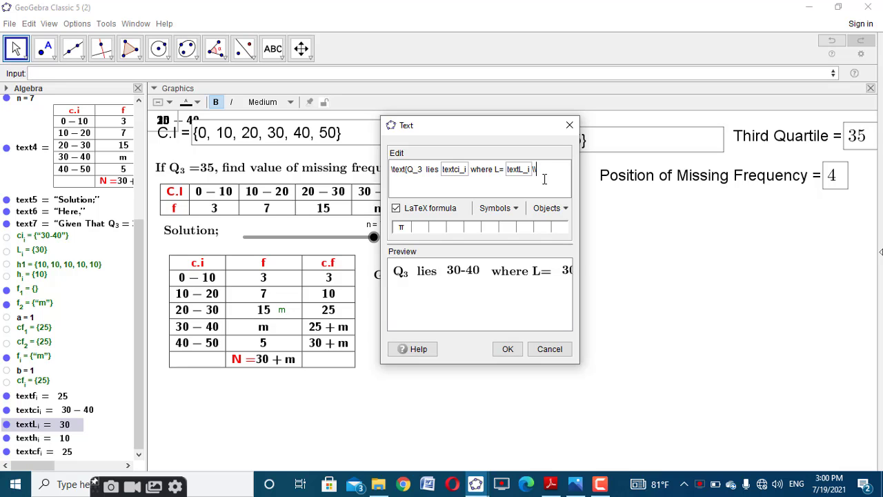
{"action": "type", "text": "\\\\f ="}
{"action": "left_click", "coordinate": [48, 396]}
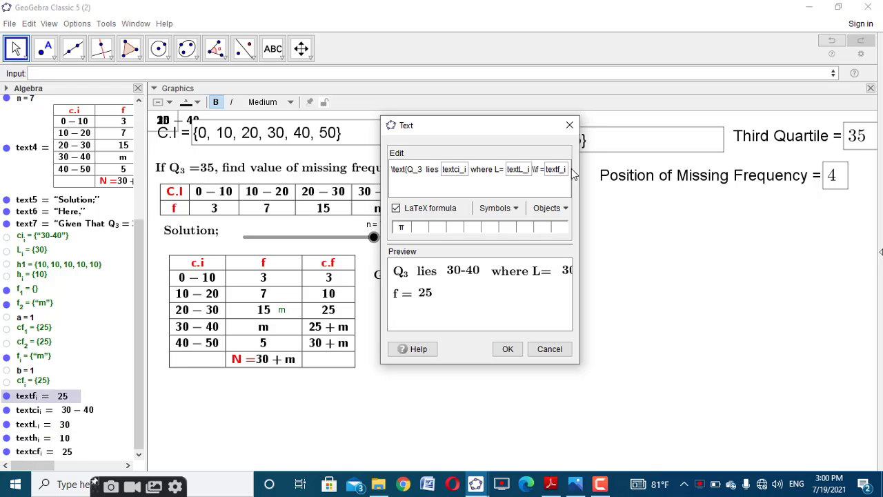
{"action": "type", "text": ",cf="}
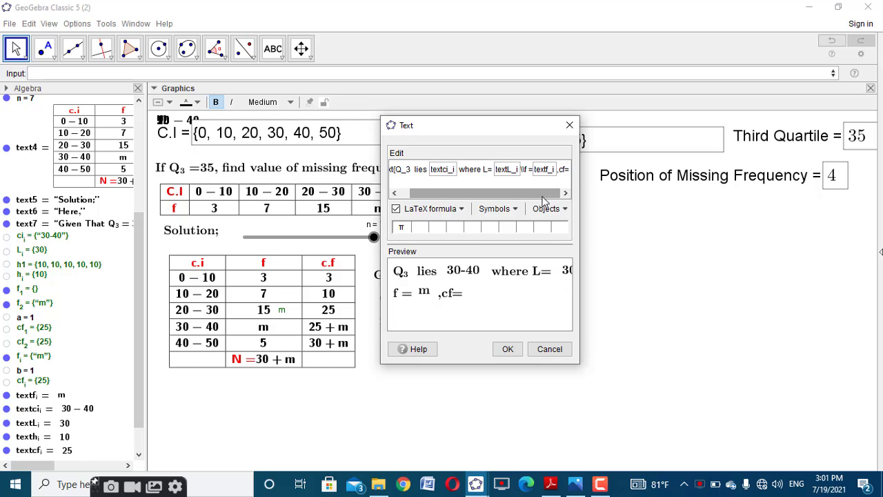
{"action": "left_click", "coordinate": [52, 452]}
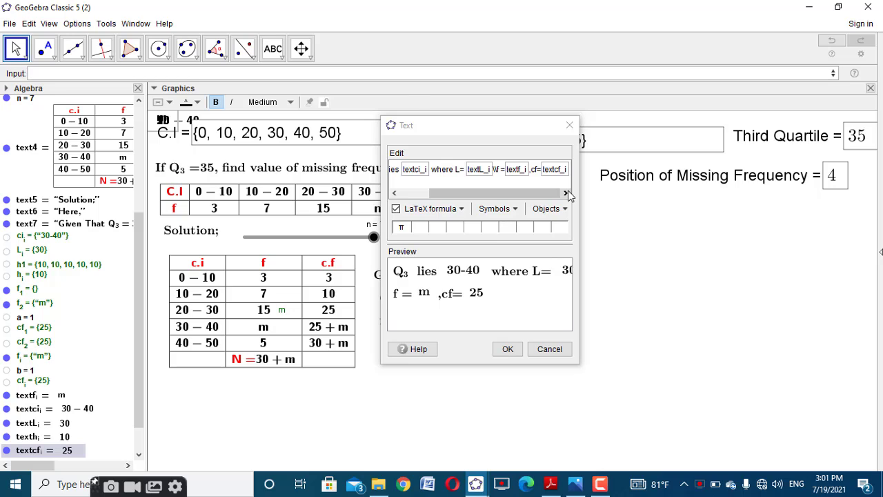
{"action": "type", "text": "h"}
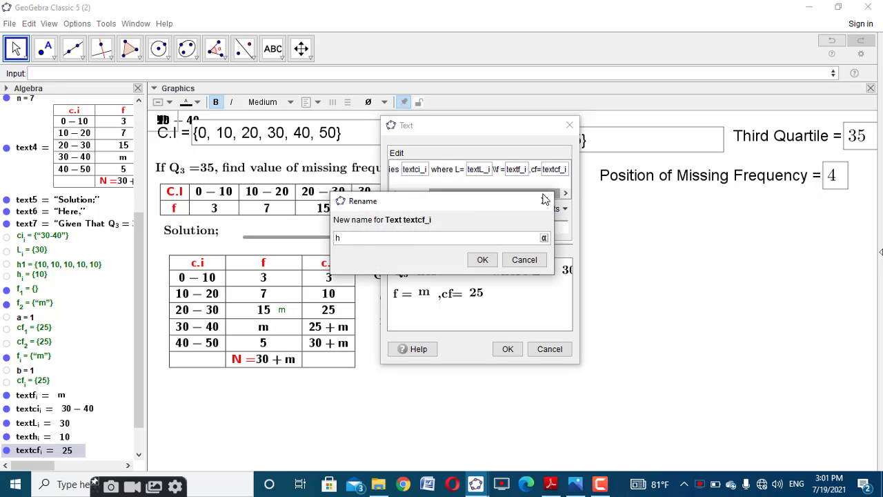
{"action": "key", "text": "Escape"}
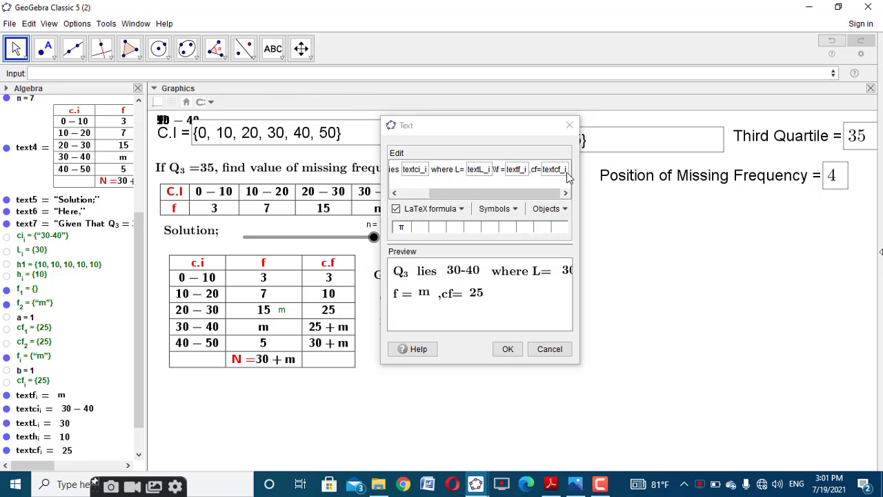
Step: Append ",h=" linked to texth_i, finish the text and place it below the "Given That" line
{"action": "left_click", "coordinate": [567, 172]}
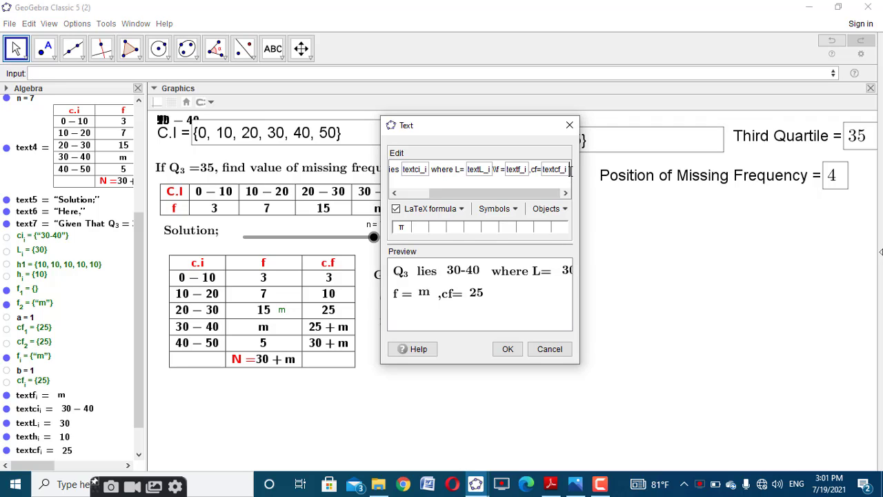
{"action": "type", "text": "h="}
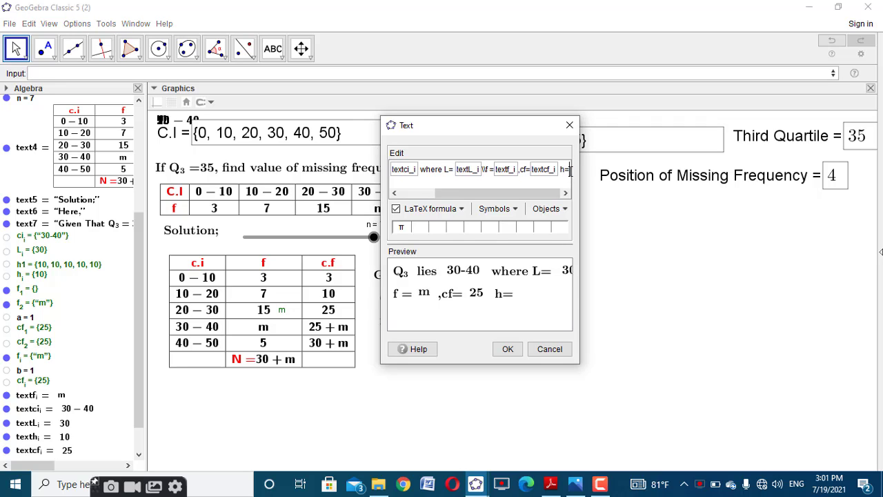
{"action": "left_click", "coordinate": [62, 436]}
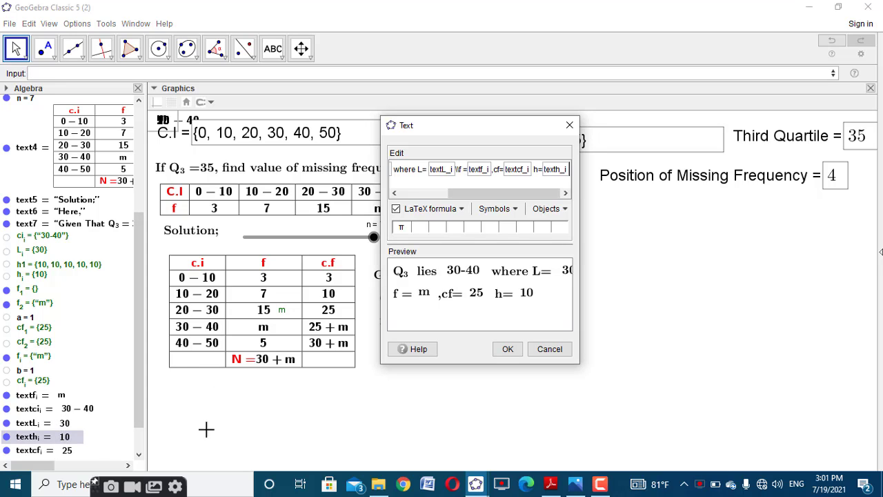
{"action": "left_click", "coordinate": [535, 172]}
{"action": "type", "text": ","}
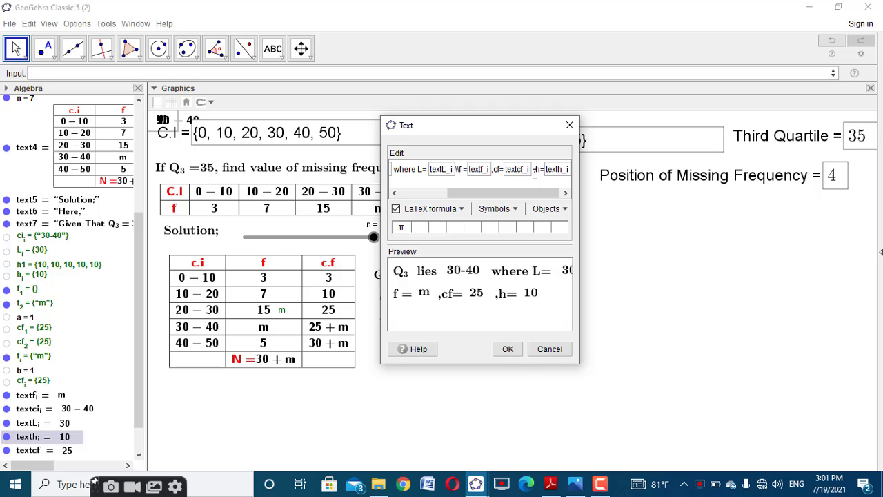
{"action": "left_click", "coordinate": [508, 348]}
{"action": "left_click", "coordinate": [463, 322]}
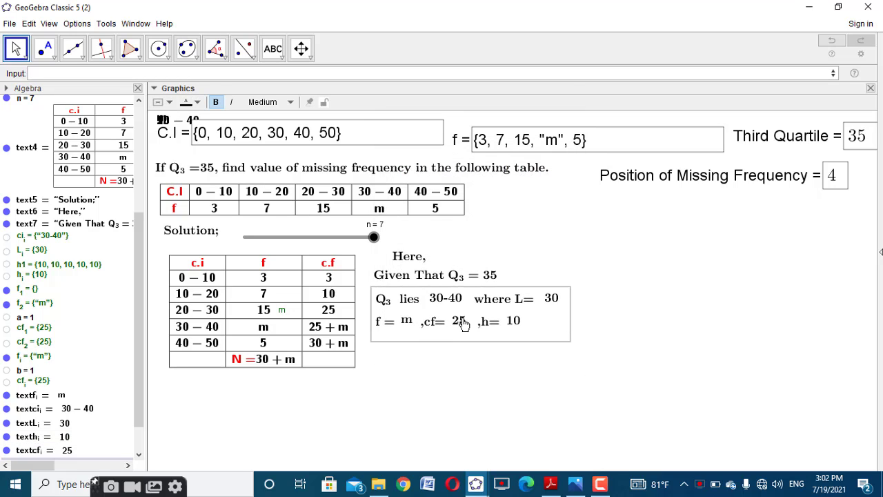
Step: Add a LaTeX text "We know that" and place it below the f, cf and h line
{"action": "left_click", "coordinate": [531, 255]}
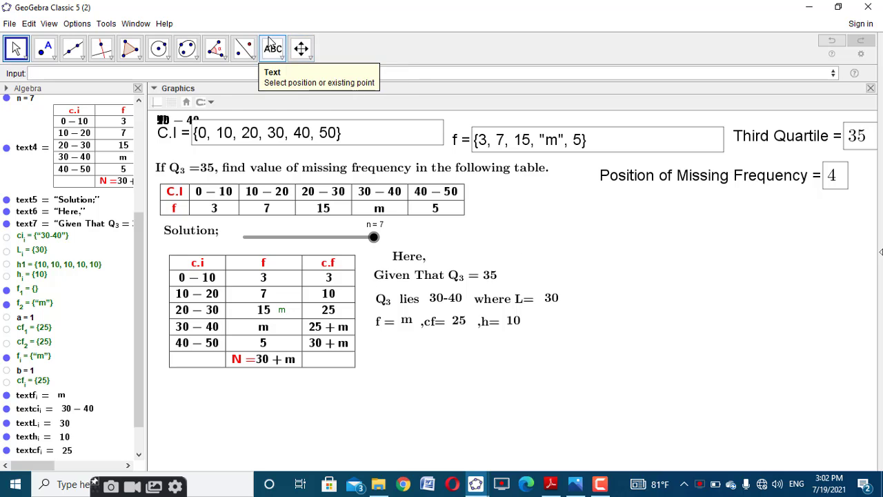
{"action": "left_click", "coordinate": [276, 59]}
{"action": "left_click", "coordinate": [537, 247]}
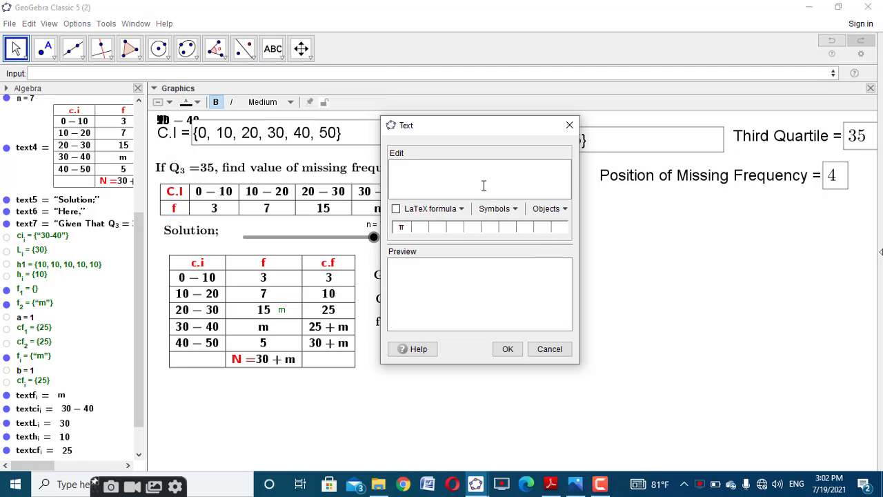
{"action": "type", "text": "\\text{We know that"}
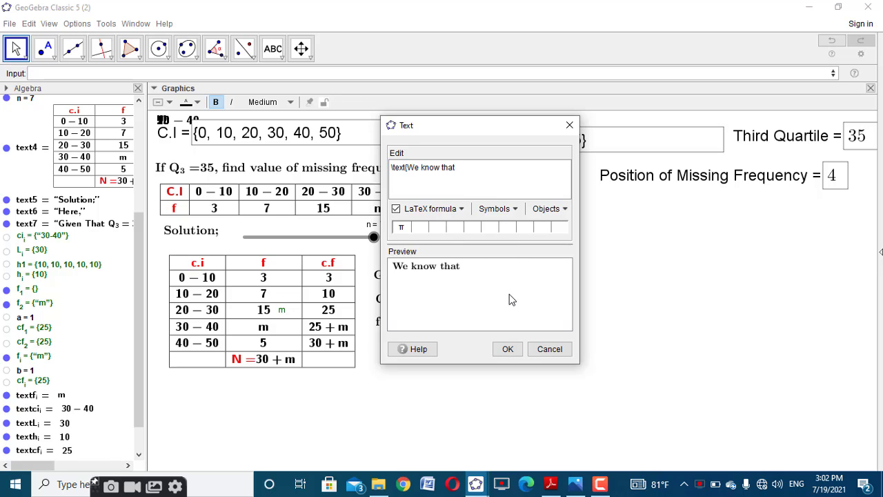
{"action": "left_click", "coordinate": [508, 349]}
{"action": "left_click_drag", "start_coordinate": [556, 258], "coordinate": [428, 329]}
Step: Start a LaTeX formula text with Q_3 =L+ and a fraction whose numerator begins with the nested fraction 3n over 4
{"action": "left_click", "coordinate": [519, 259]}
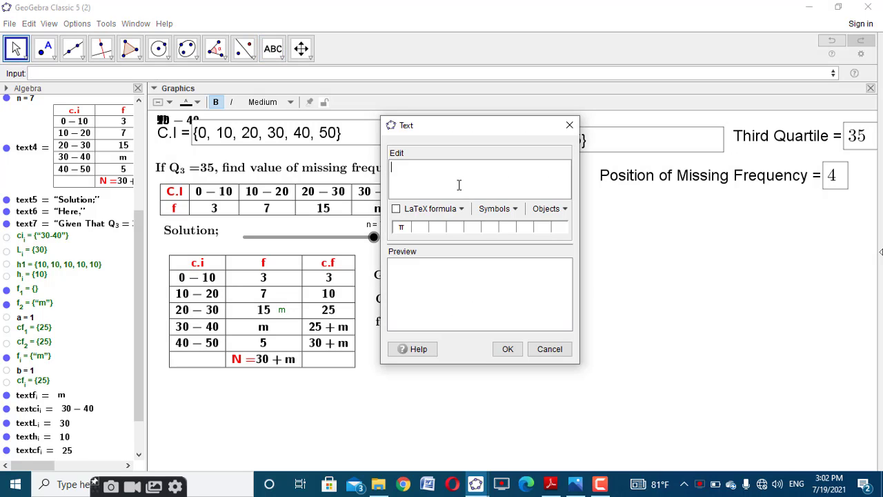
{"action": "type", "text": "\\text{Q_3 =L+"}
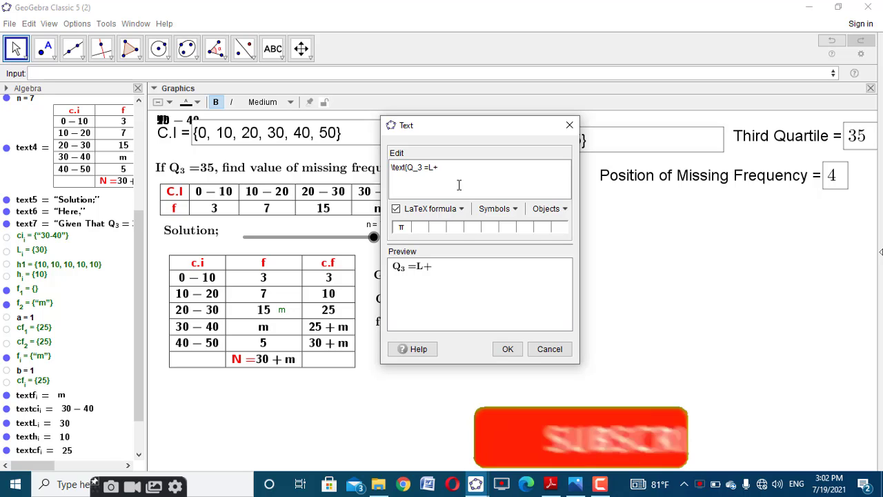
{"action": "type", "text": "\frac{"}
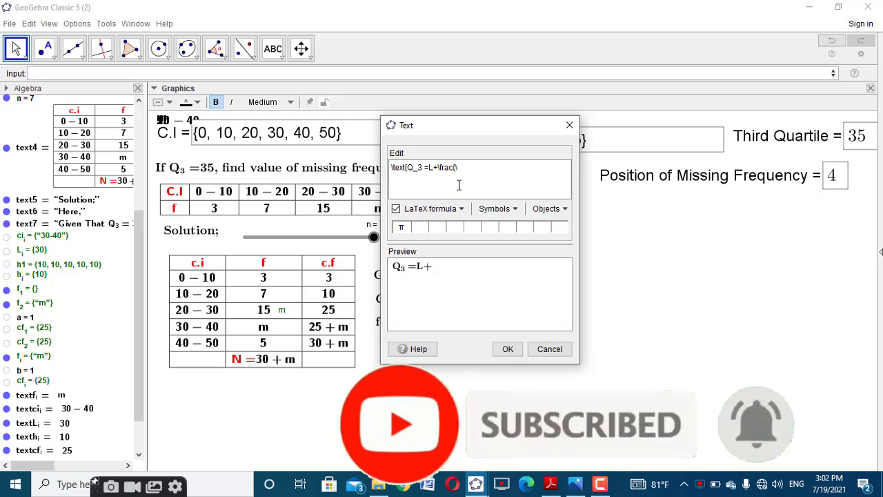
{"action": "type", "text": "\frac"}
{"action": "type", "text": "{"}
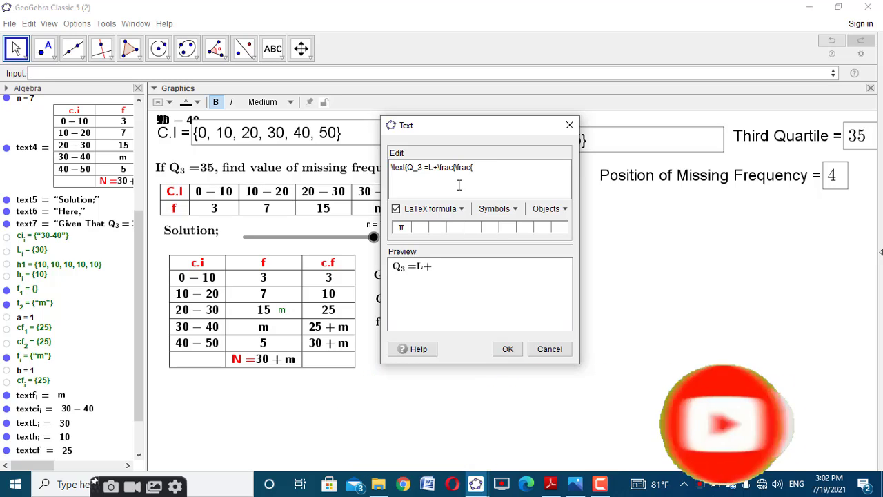
{"action": "type", "text": "3n}{"}
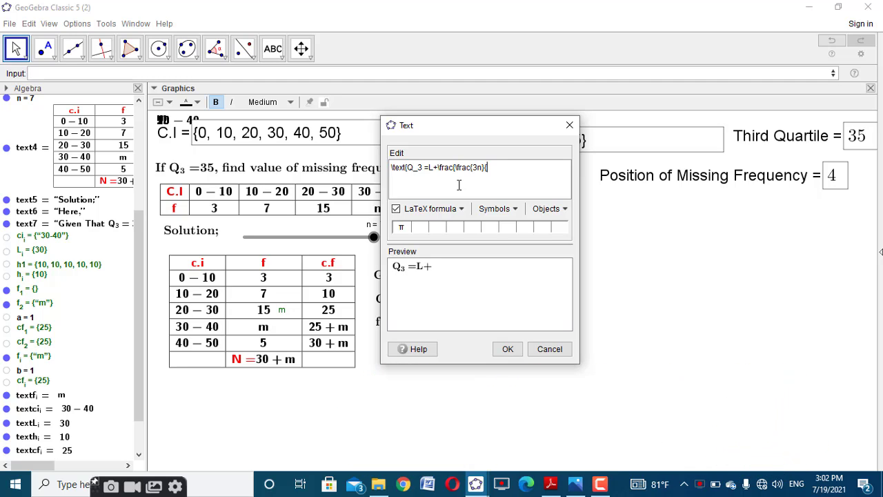
{"action": "type", "text": "4}"}
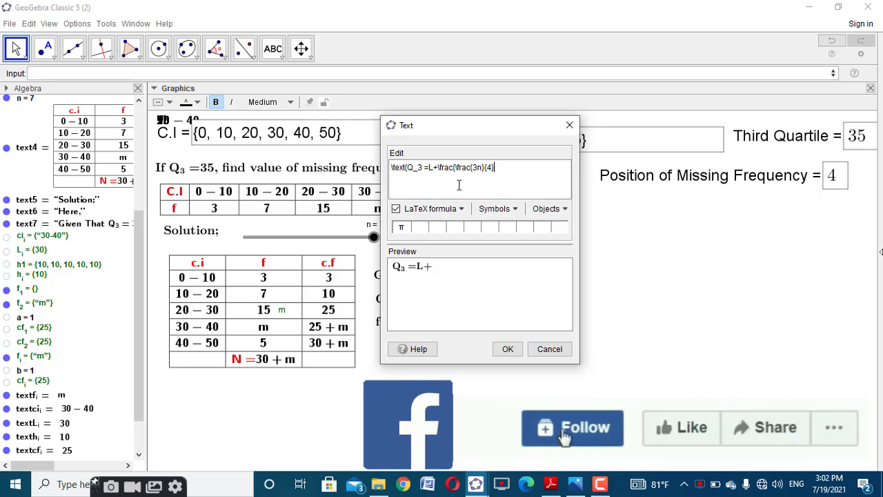
Step: Complete the quartile formula with − cf in the numerator, f as denominator and ×h, and confirm the text
{"action": "left_click", "coordinate": [495, 208]}
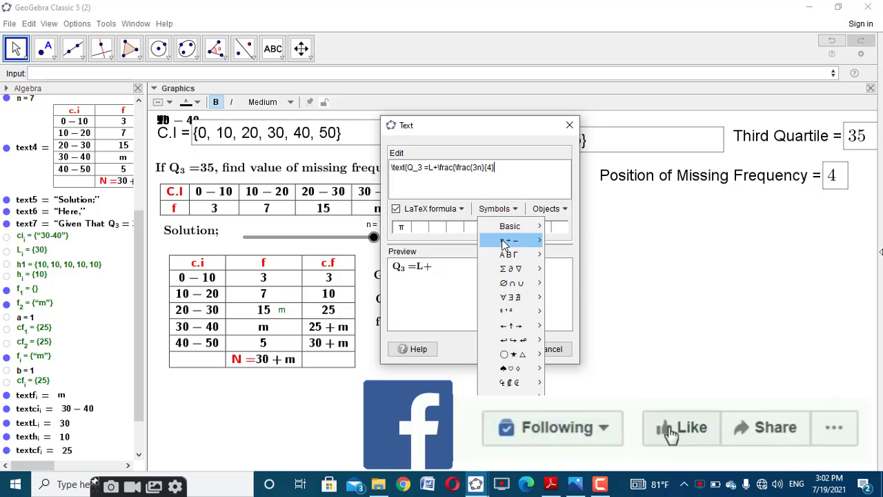
{"action": "mouse_move", "coordinate": [505, 243]}
{"action": "left_click", "coordinate": [617, 253]}
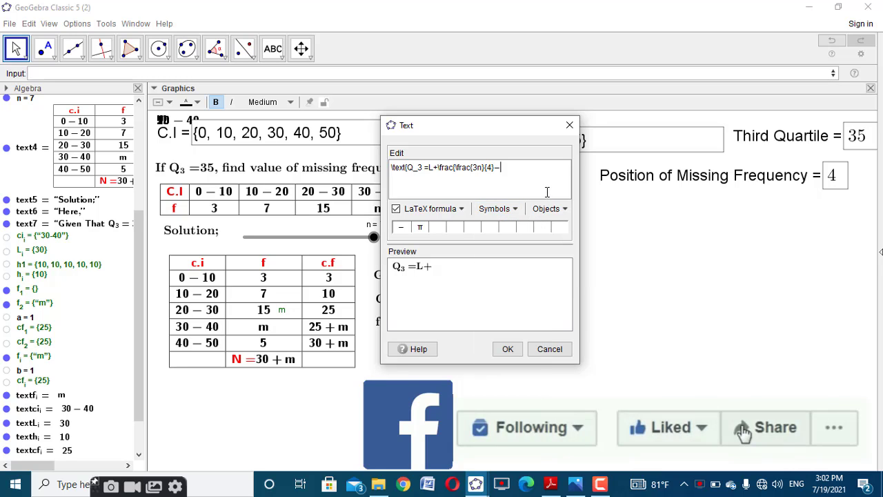
{"action": "type", "text": "cf"}
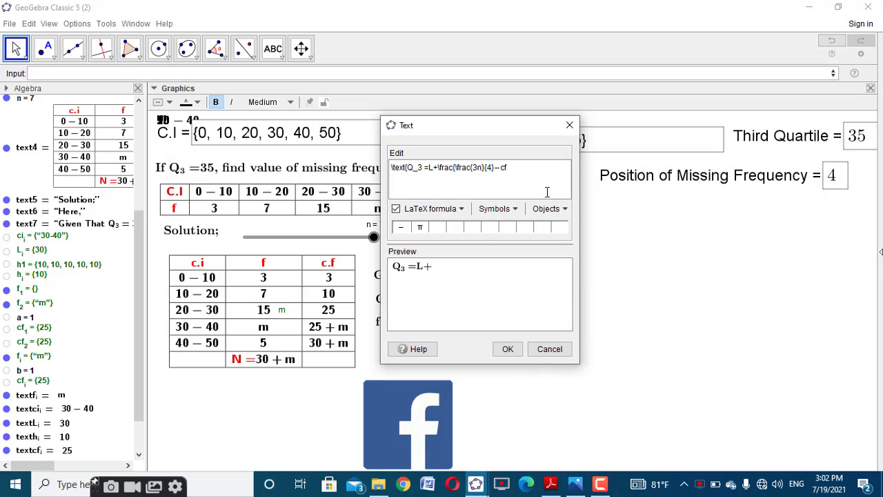
{"action": "type", "text": "}{f"}
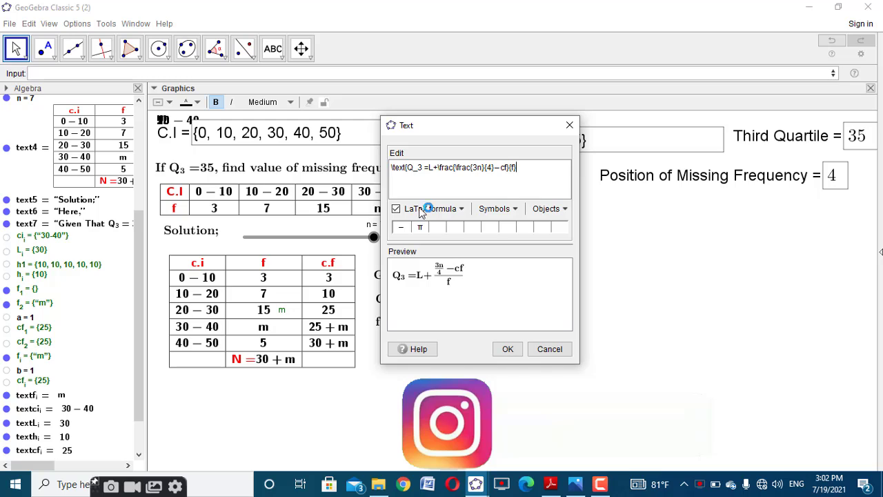
{"action": "left_click", "coordinate": [494, 208]}
{"action": "mouse_move", "coordinate": [507, 240]}
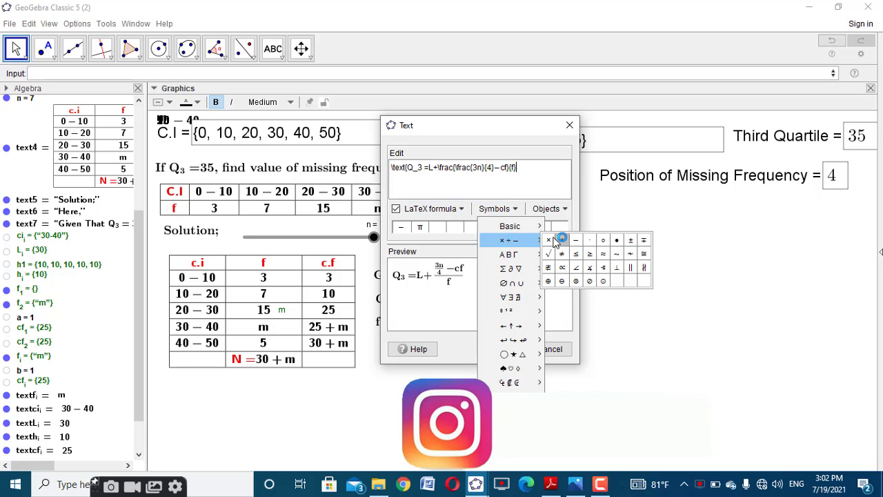
{"action": "left_click", "coordinate": [556, 240]}
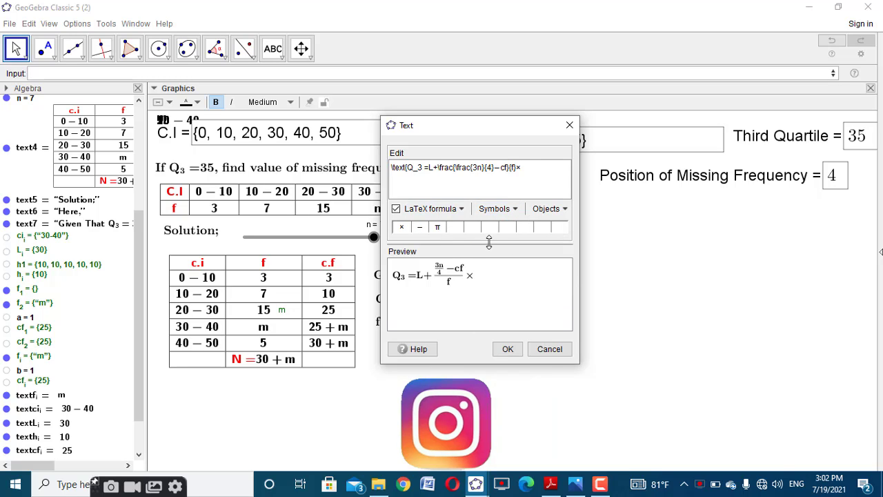
{"action": "type", "text": "h"}
{"action": "left_click", "coordinate": [507, 349]}
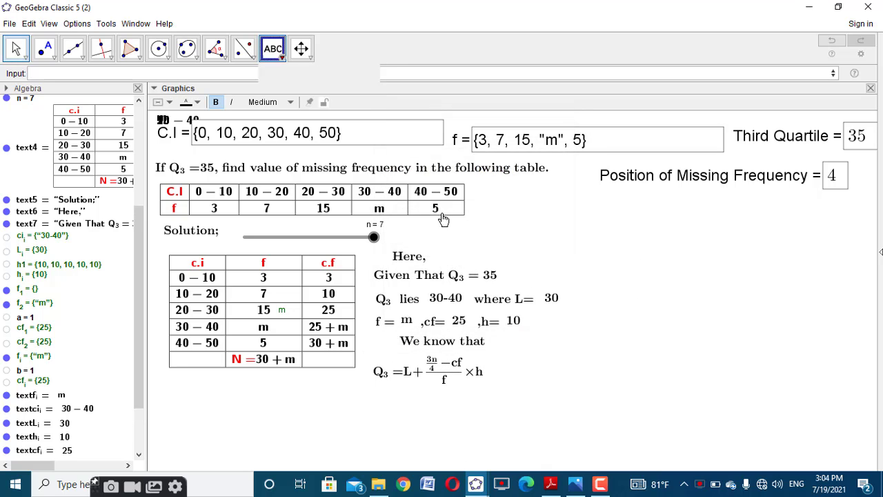
Step: Start a LaTeX formula text with the linked value q3, an equals sign and the linked textL_i
{"action": "left_click", "coordinate": [444, 217]}
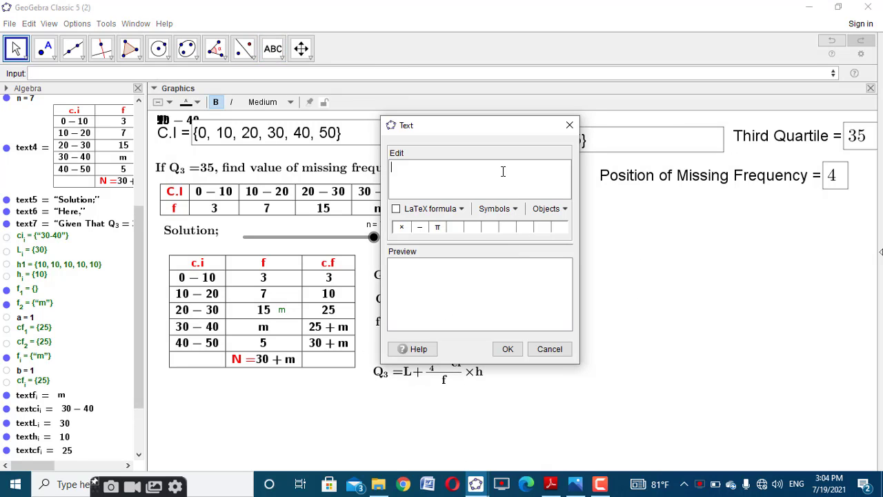
{"action": "type", "text": "\\text"}
{"action": "scroll", "coordinate": [21, 124], "scroll_direction": "up", "scroll_amount": 5}
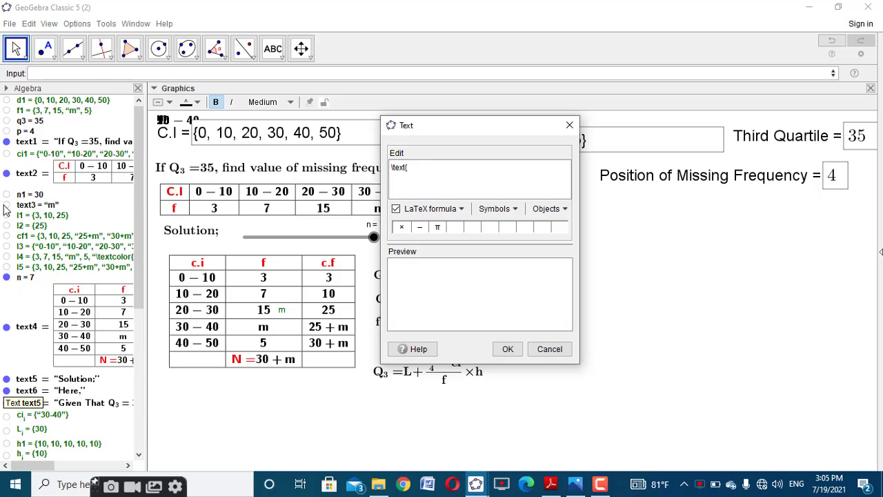
{"action": "left_click", "coordinate": [21, 122]}
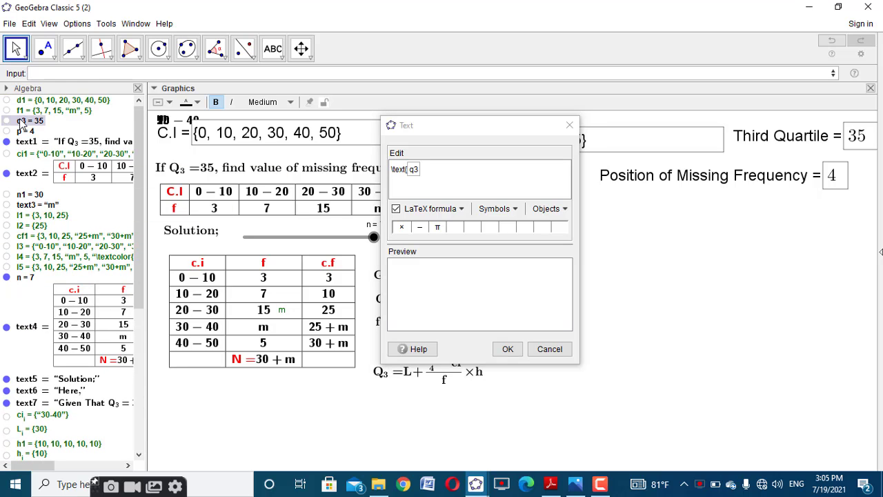
{"action": "left_click", "coordinate": [421, 229]}
{"action": "key", "text": "BackSpace"}
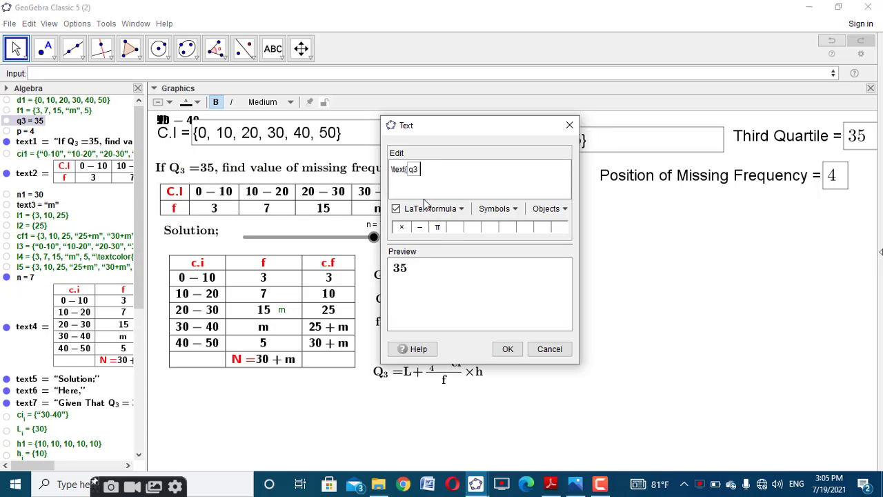
{"action": "scroll", "coordinate": [52, 435], "scroll_direction": "down", "scroll_amount": 5}
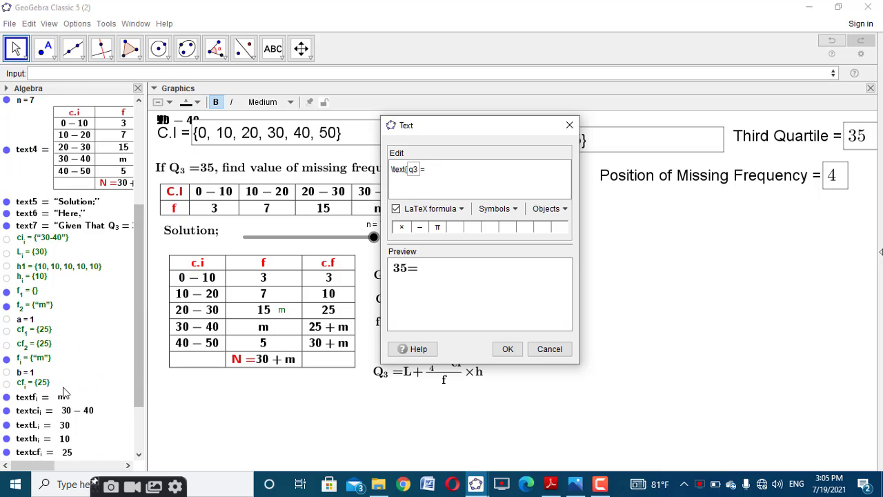
{"action": "left_click", "coordinate": [51, 426]}
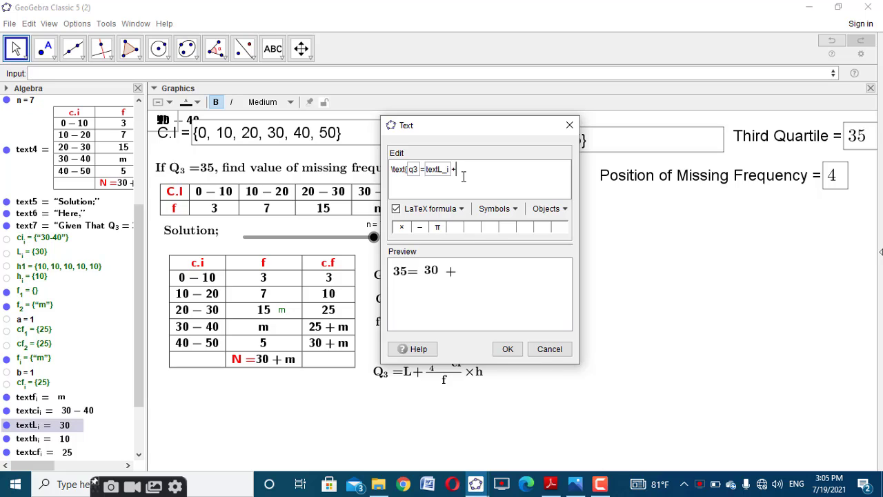
Step: Append + and a fraction whose numerator is 3( ) enclosing linked n1 + text3
{"action": "type", "text": "+\frac"}
{"action": "type", "text": "{3("}
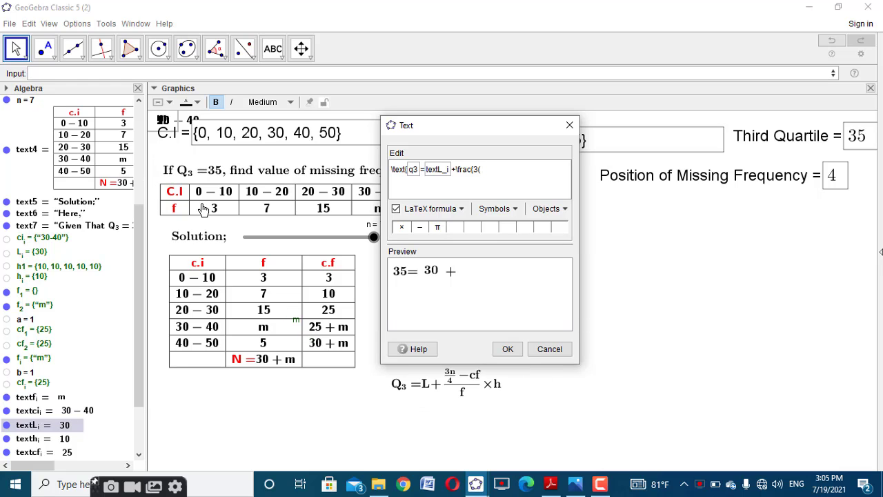
{"action": "scroll", "coordinate": [41, 227], "scroll_direction": "up", "scroll_amount": 5}
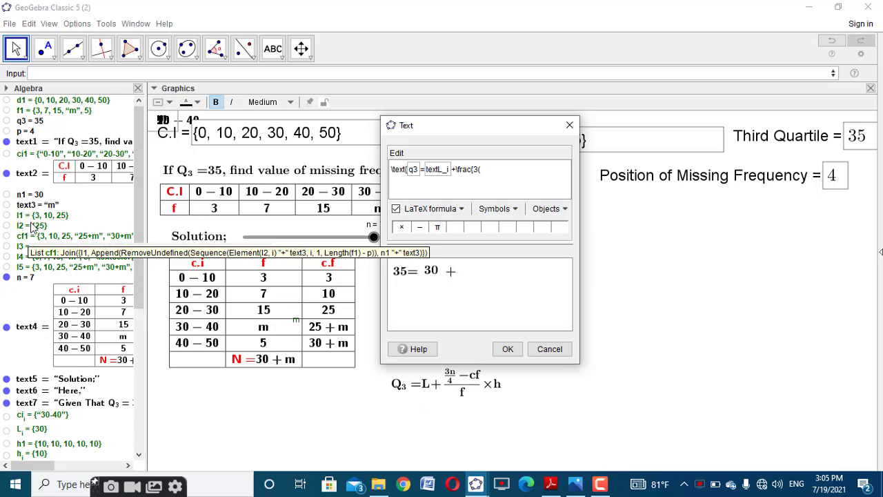
{"action": "left_click", "coordinate": [29, 194]}
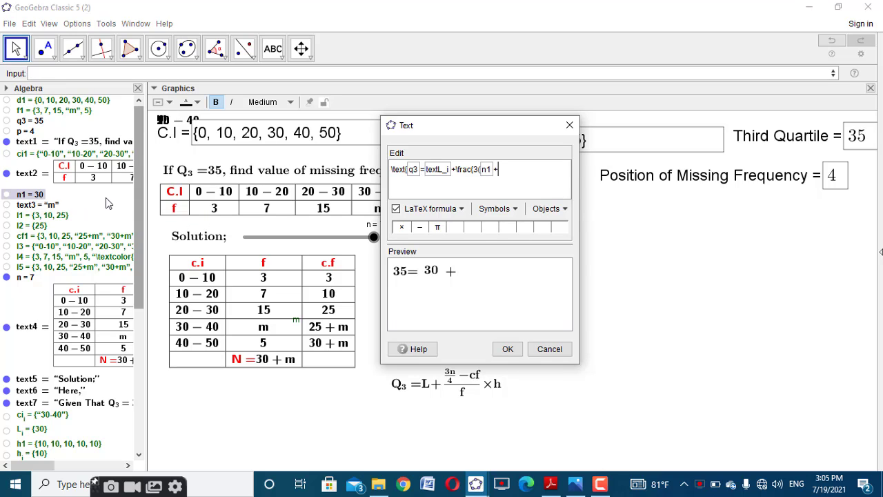
{"action": "left_click", "coordinate": [34, 205]}
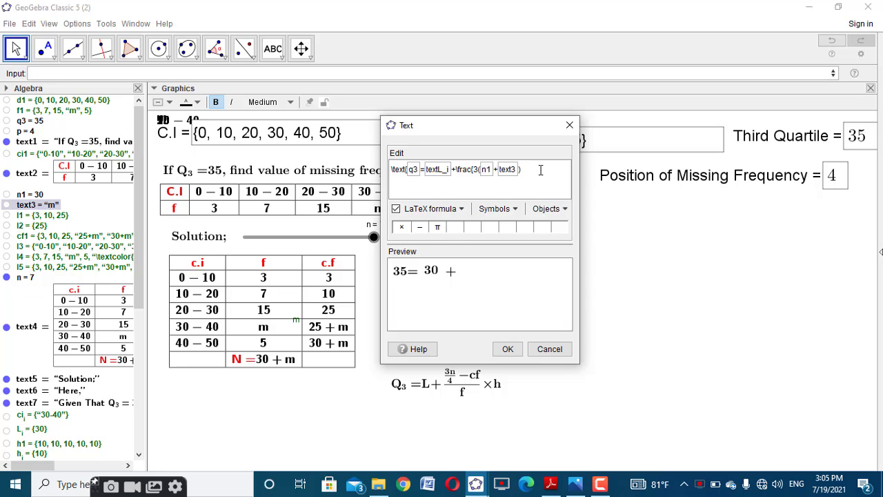
{"action": "type", "text": "}{"}
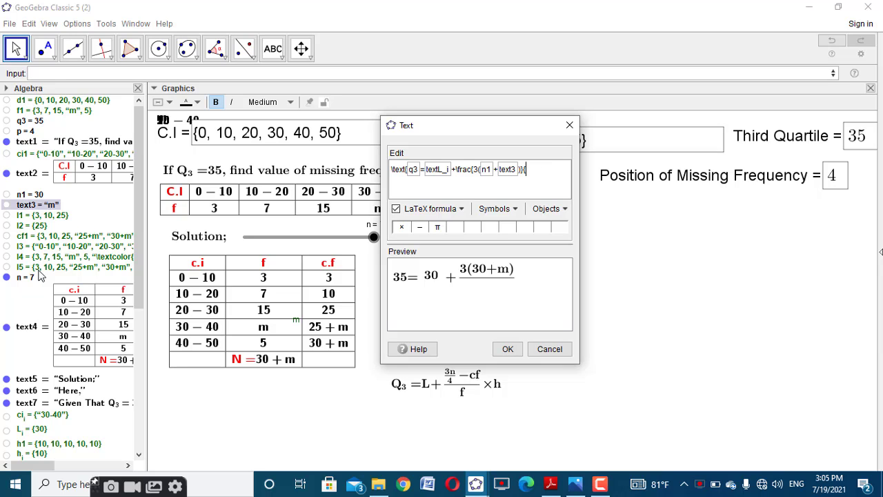
Step: Make linked textf_i the fraction's denominator and append × with linked texth_i
{"action": "scroll", "coordinate": [25, 327], "scroll_direction": "down", "scroll_amount": 5}
{"action": "scroll", "coordinate": [31, 371], "scroll_direction": "down", "scroll_amount": 2}
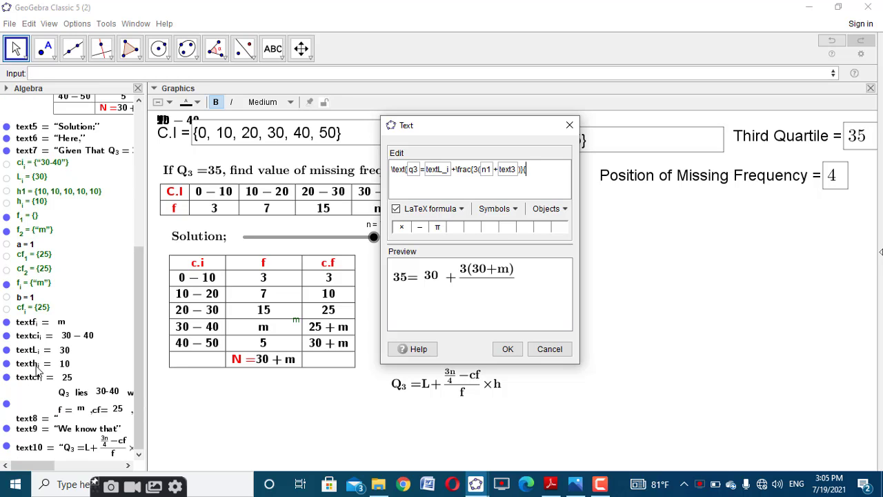
{"action": "left_click", "coordinate": [47, 322]}
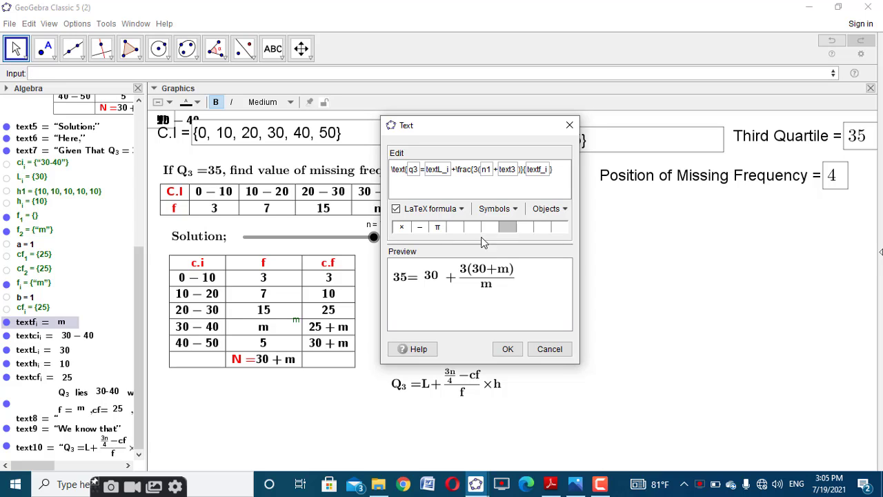
{"action": "left_click", "coordinate": [403, 227]}
{"action": "left_click", "coordinate": [55, 364]}
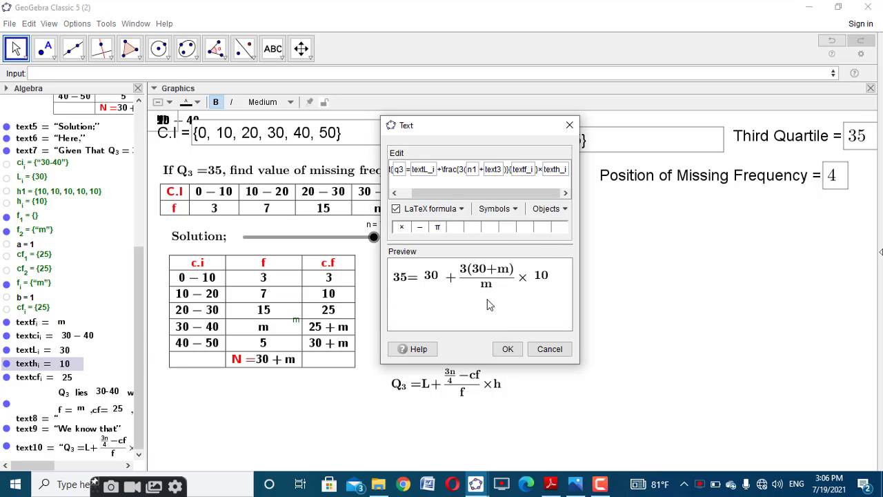
Step: Turn the numerator into a nested fraction of 3(n1+text3) over 4, followed by - and linked textcf_i
{"action": "left_click", "coordinate": [460, 169]}
{"action": "type", "text": "\\frac"}
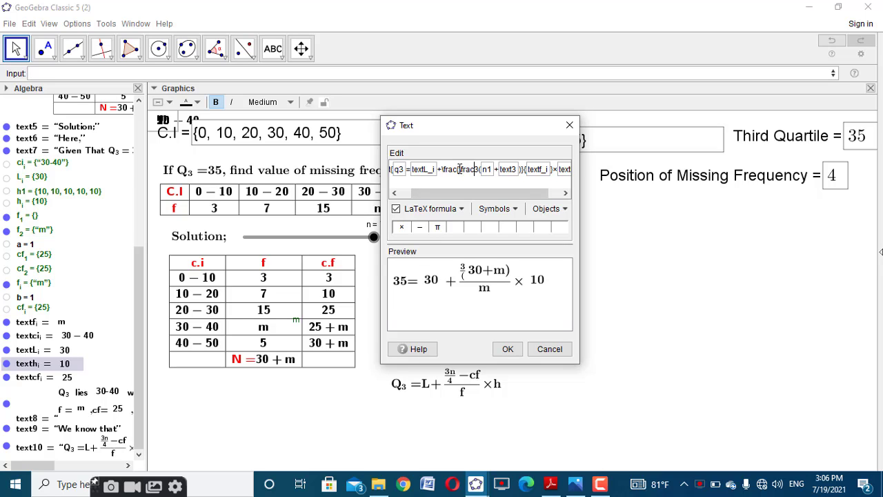
{"action": "type", "text": "{"}
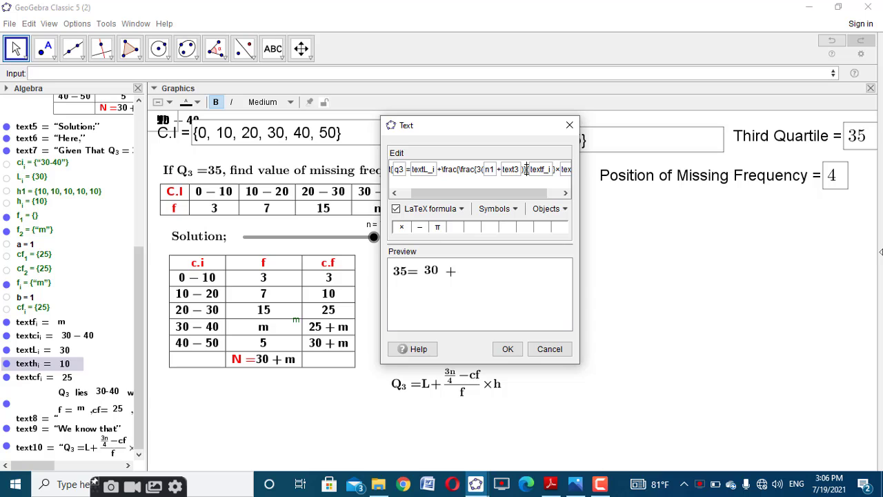
{"action": "type", "text": "{4}{"}
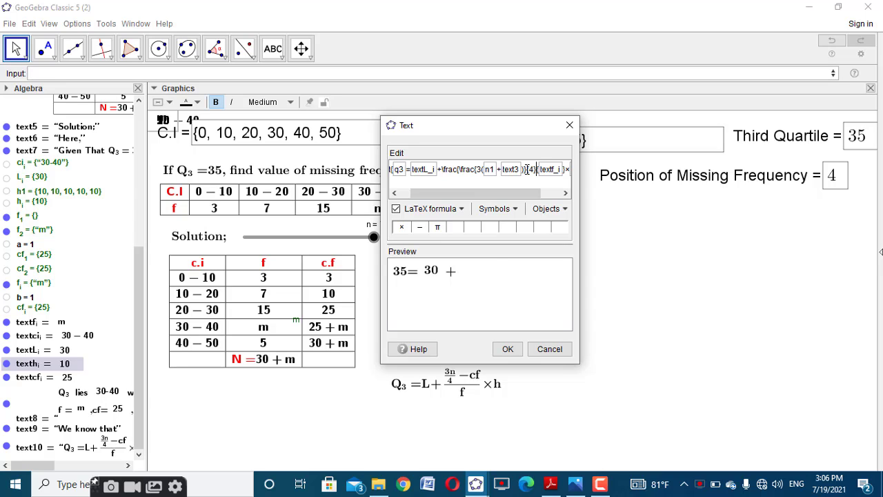
{"action": "type", "text": "}"}
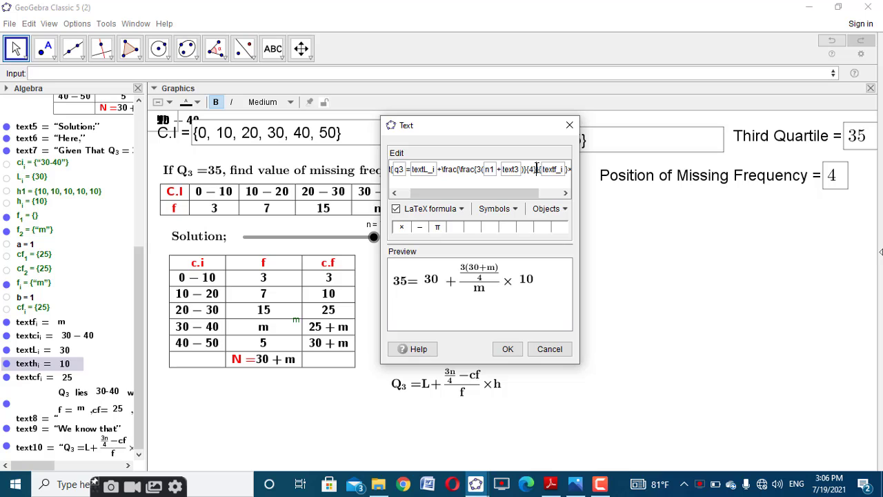
{"action": "type", "text": "-"}
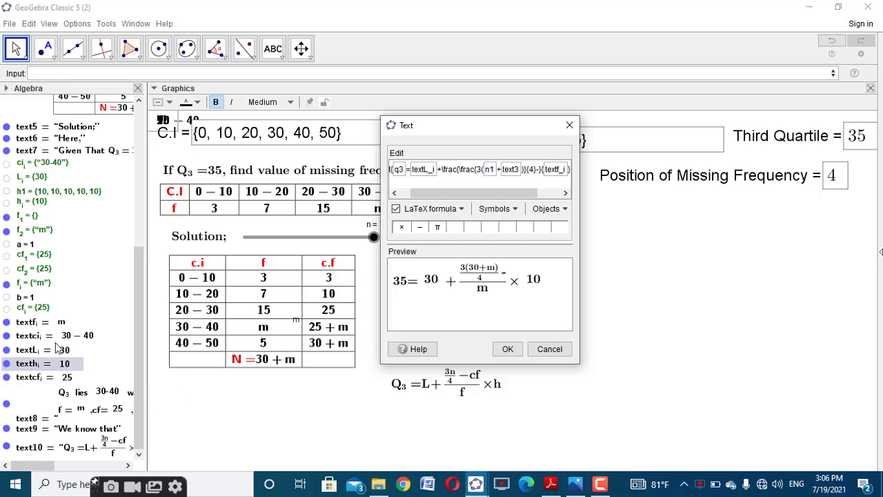
{"action": "left_click", "coordinate": [52, 378]}
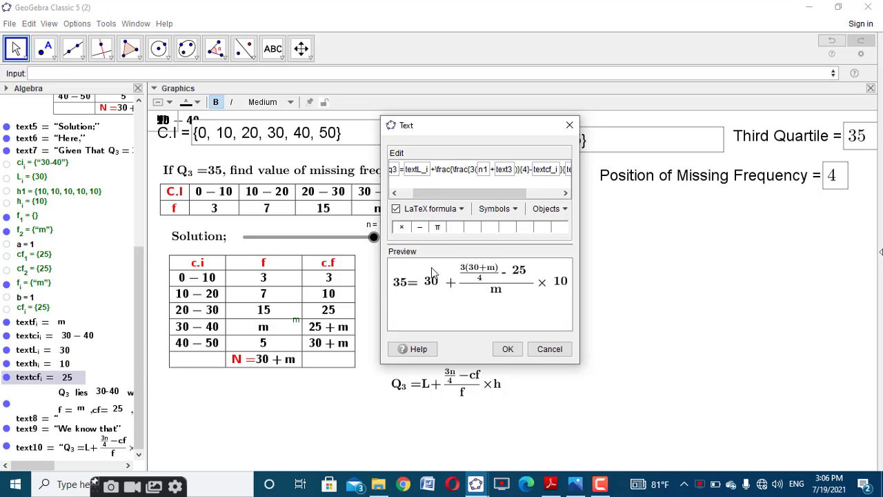
Step: Confirm the substituted formula text and place it below the general Q_3 formula
{"action": "left_click_drag", "start_coordinate": [494, 195], "coordinate": [557, 200]}
{"action": "left_click", "coordinate": [548, 208]}
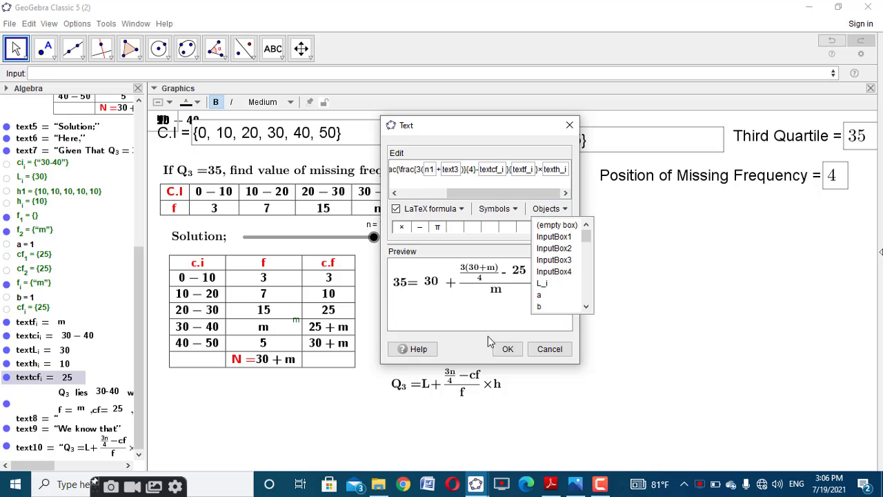
{"action": "left_click", "coordinate": [505, 349]}
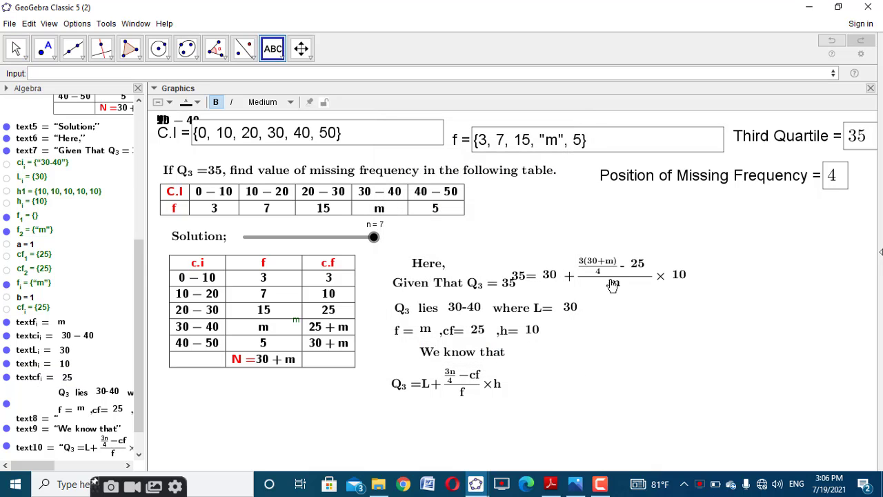
{"action": "left_click_drag", "start_coordinate": [613, 285], "coordinate": [448, 425]}
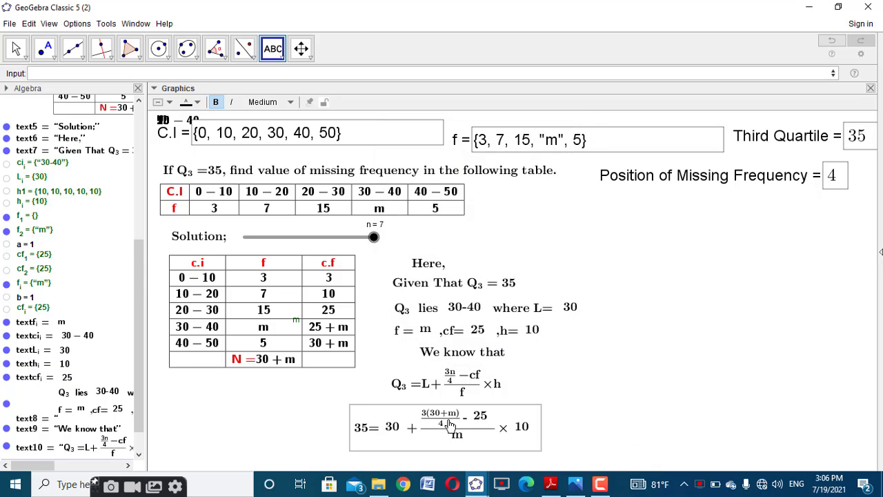
Step: Edit the substituted formula text to enclose textcf_i in parentheses
{"action": "right_click", "coordinate": [449, 425]}
{"action": "left_click", "coordinate": [476, 451]}
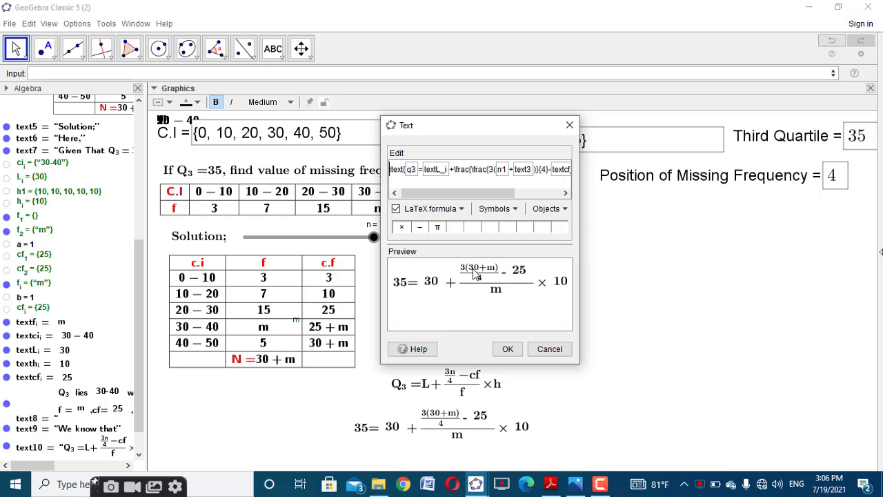
{"action": "scroll", "coordinate": [488, 197], "scroll_direction": "right", "scroll_amount": 3}
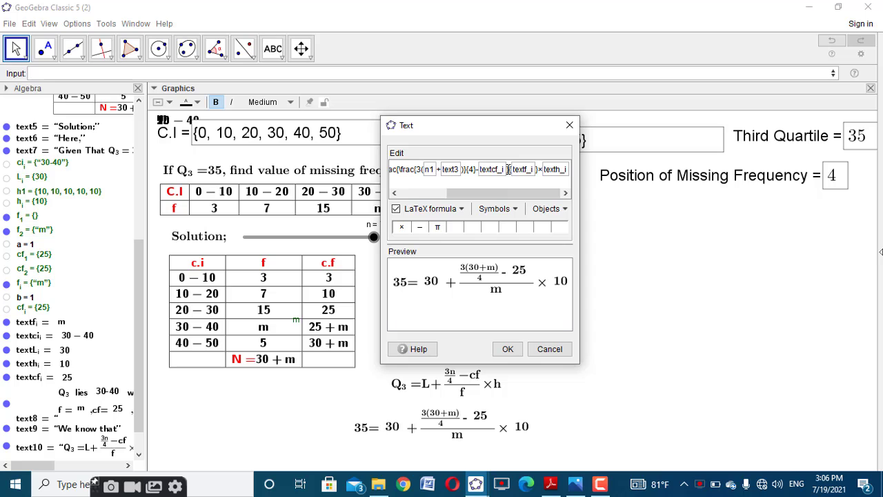
{"action": "left_click", "coordinate": [507, 170]}
{"action": "type", "text": ")"}
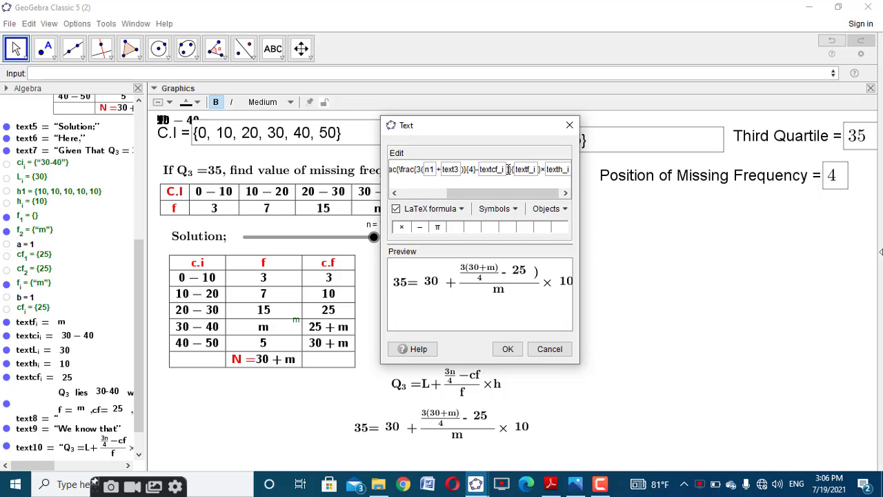
{"action": "left_click", "coordinate": [475, 175]}
{"action": "type", "text": "("}
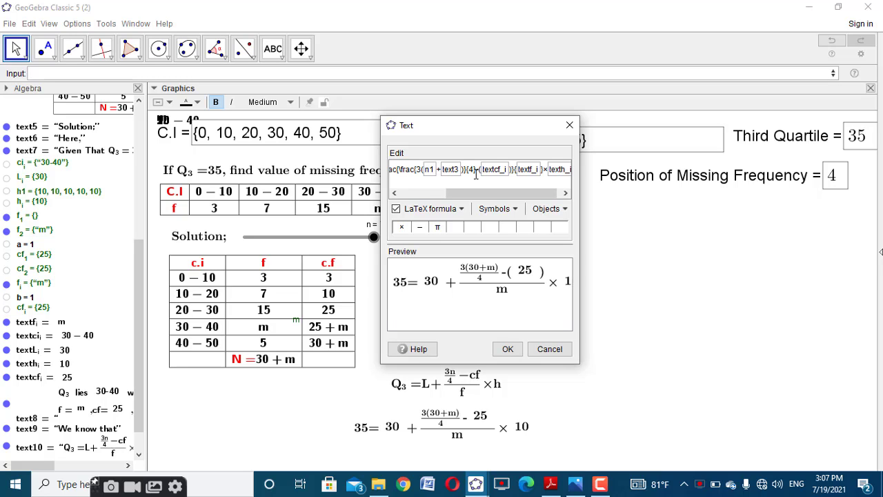
{"action": "left_click", "coordinate": [509, 349]}
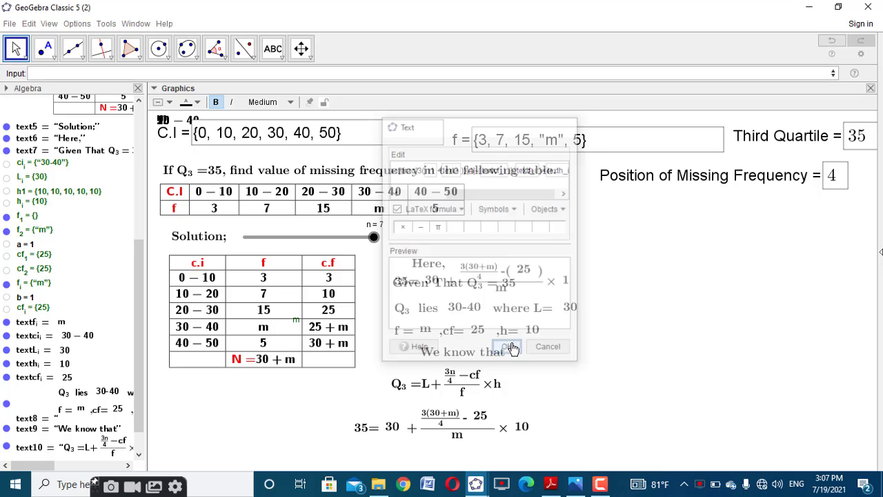
Step: Add "or," at the start of the substituted formula text and realign it below the Q_3 formula
{"action": "right_click", "coordinate": [465, 418]}
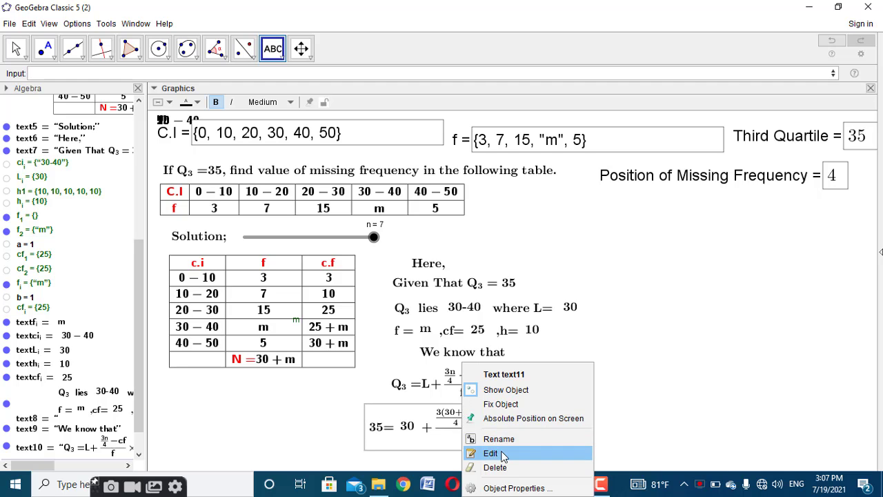
{"action": "left_click", "coordinate": [491, 453]}
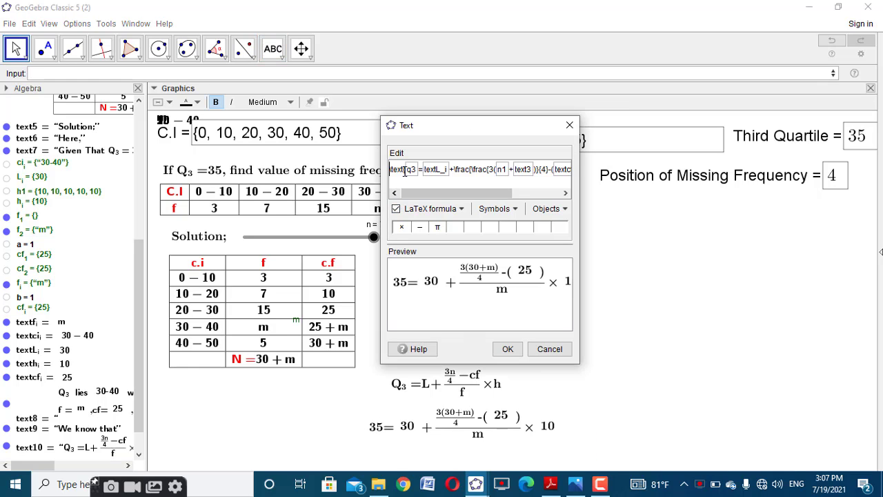
{"action": "left_click", "coordinate": [404, 171]}
{"action": "type", "text": "0"}
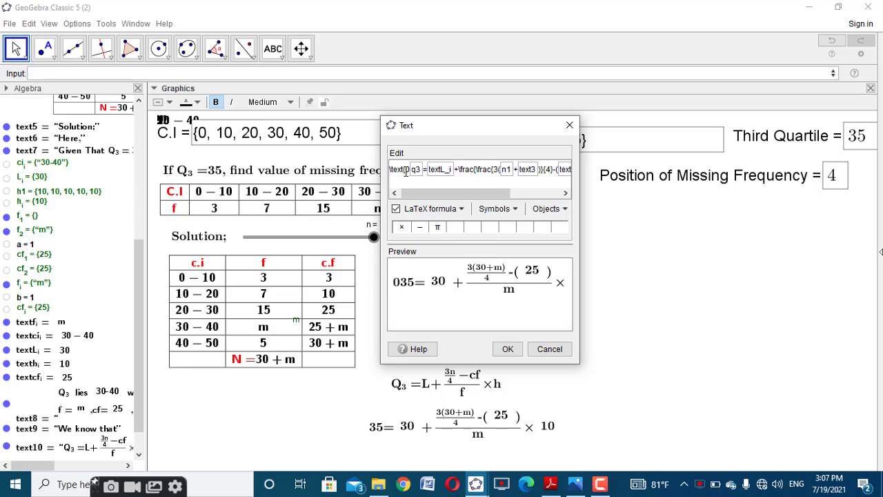
{"action": "key", "text": "BackSpace"}
{"action": "type", "text": "or,"}
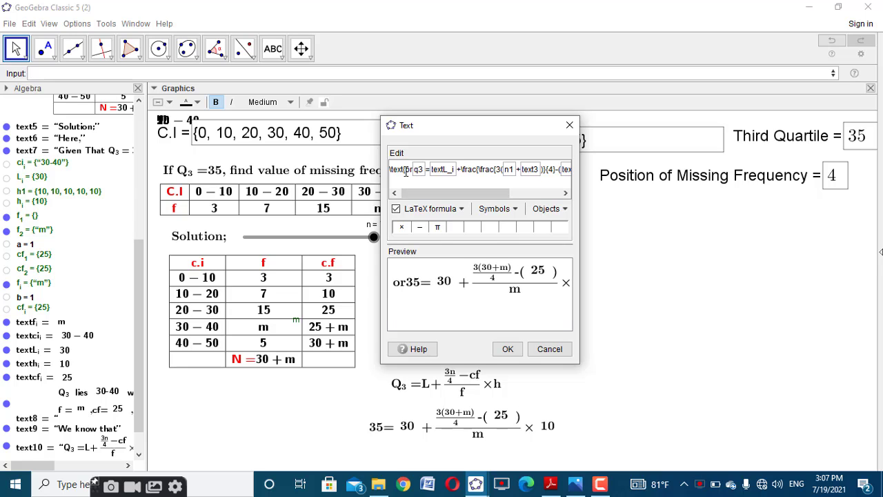
{"action": "left_click", "coordinate": [508, 348]}
{"action": "left_click", "coordinate": [488, 422]}
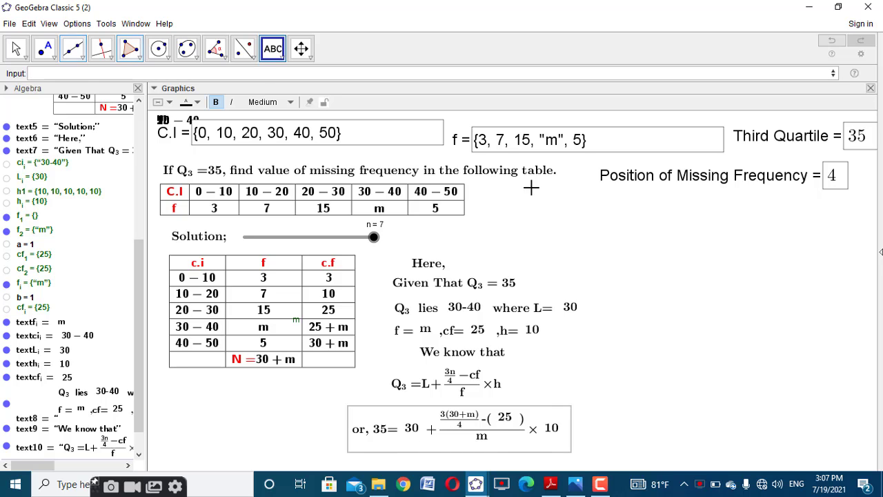
Step: Start a new LaTeX text reading linked q3, a minus sign, linked textL_i and an equals sign
{"action": "left_click", "coordinate": [529, 249]}
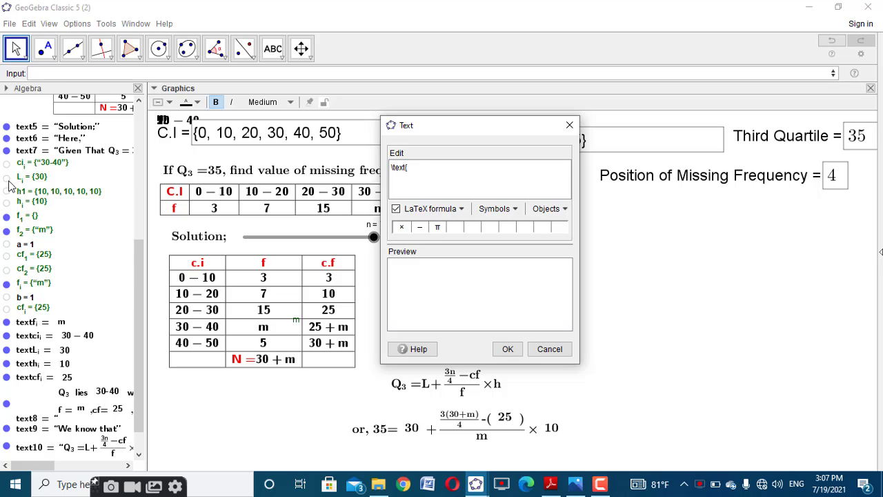
{"action": "scroll", "coordinate": [10, 185], "scroll_direction": "up", "scroll_amount": 5}
{"action": "left_click", "coordinate": [31, 100]}
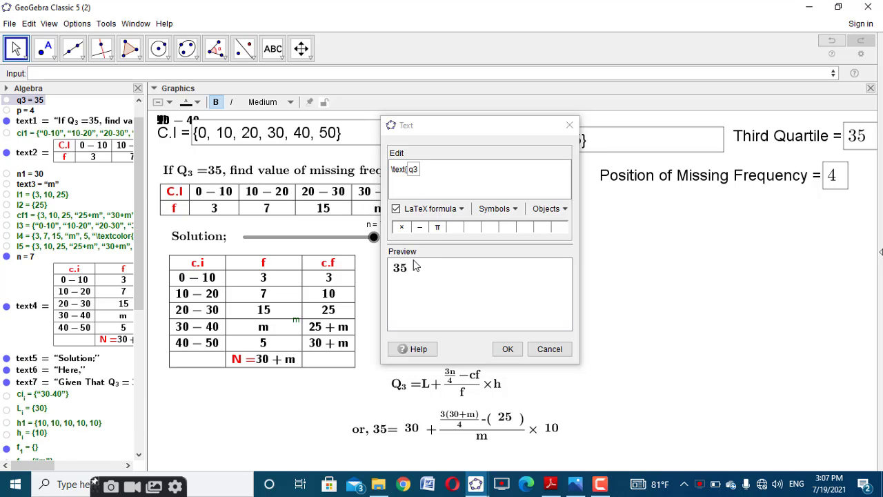
{"action": "type", "text": "-"}
{"action": "scroll", "coordinate": [88, 347], "scroll_direction": "down", "scroll_amount": 7}
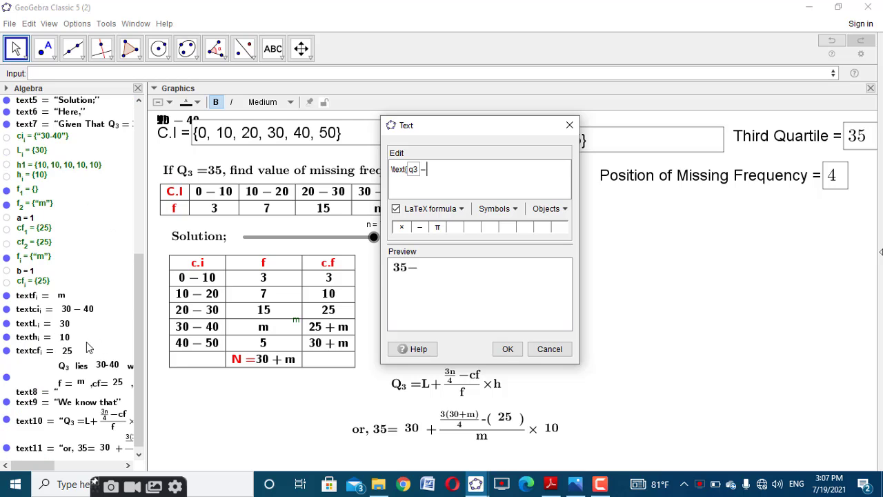
{"action": "left_click", "coordinate": [43, 325]}
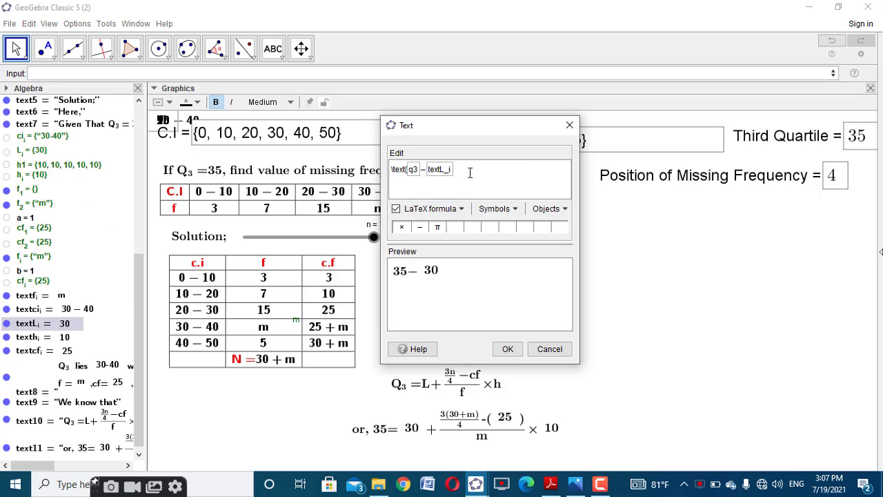
{"action": "type", "text": "="}
Step: Continue the equation after the equals sign with 3n1+3text3−4(textcf_i), using linked objects
{"action": "scroll", "coordinate": [14, 169], "scroll_direction": "up", "scroll_amount": 7}
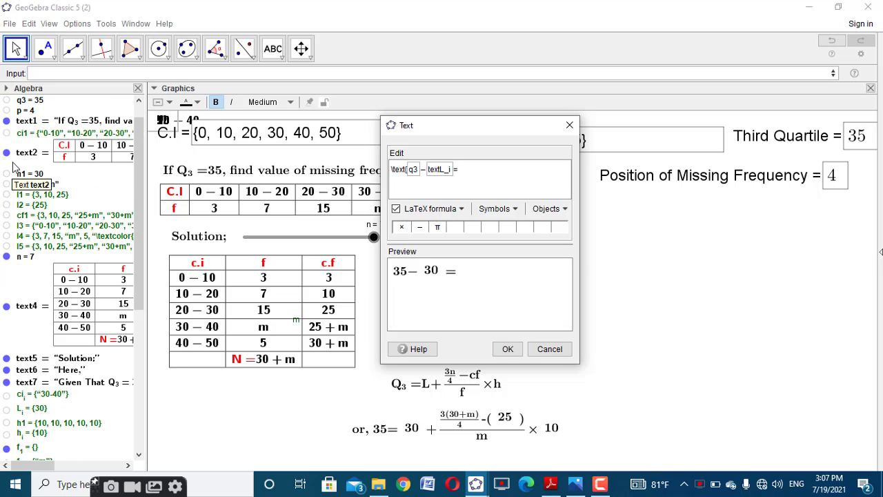
{"action": "left_click", "coordinate": [28, 173]}
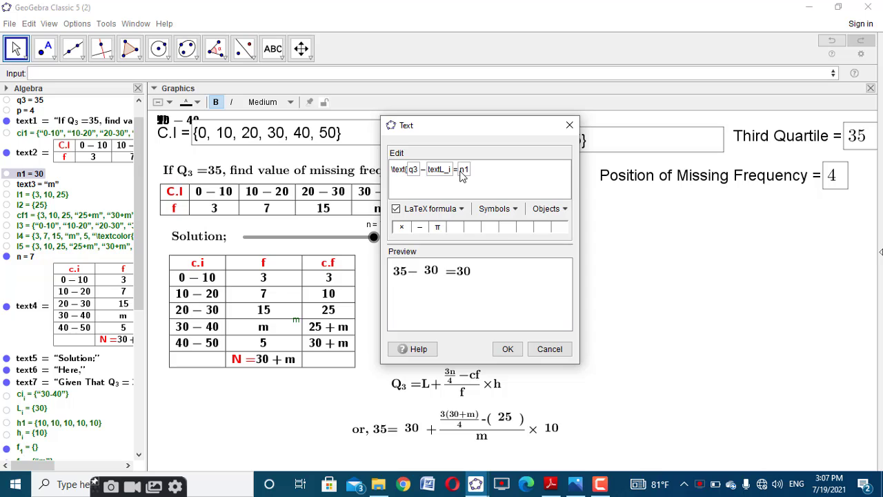
{"action": "type", "text": "3n1 +3"}
{"action": "left_click", "coordinate": [52, 184]}
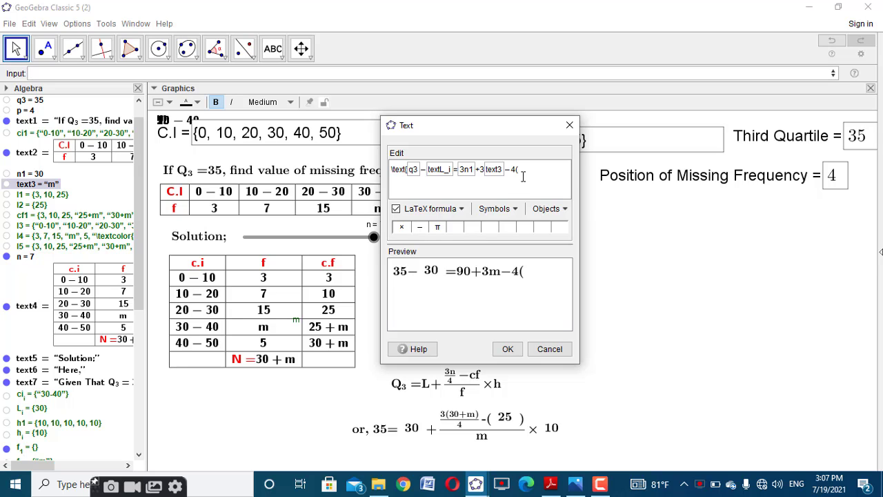
{"action": "scroll", "coordinate": [28, 442], "scroll_direction": "down", "scroll_amount": 5}
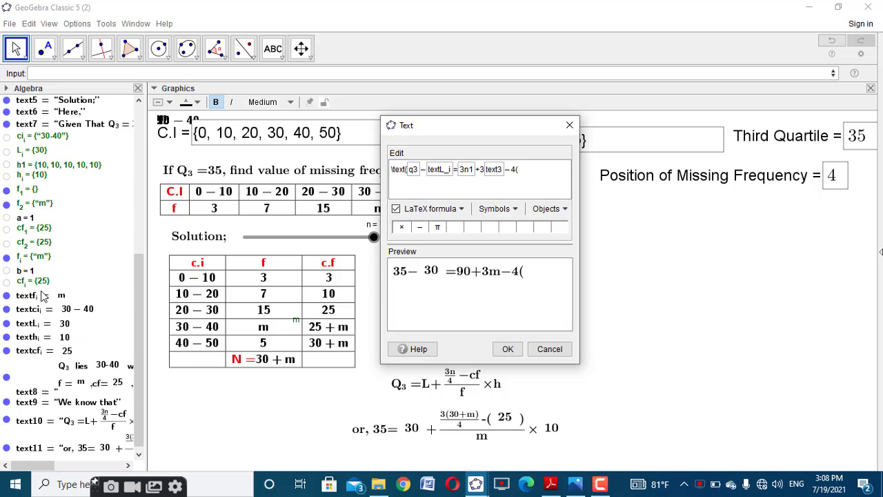
{"action": "left_click", "coordinate": [41, 353]}
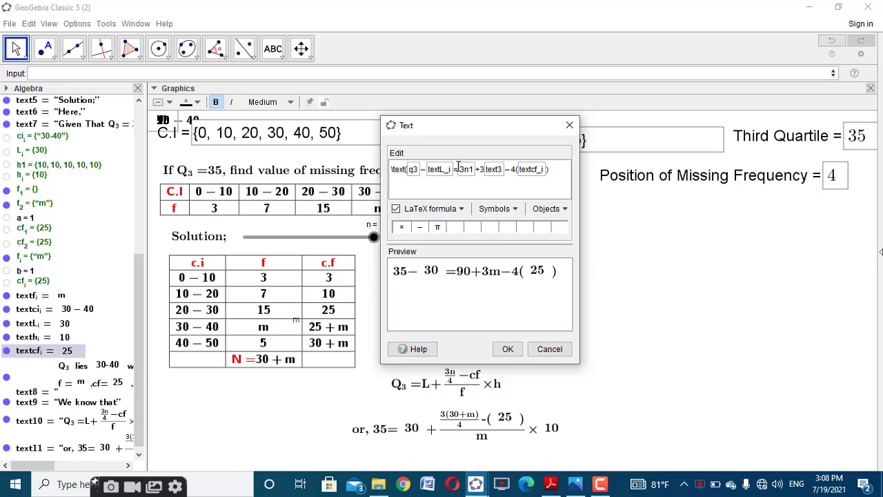
Step: Turn the expression after the equals sign into a fraction with the denominator 4×textf_i, linking textf_i
{"action": "type", "text": "\\frac "}
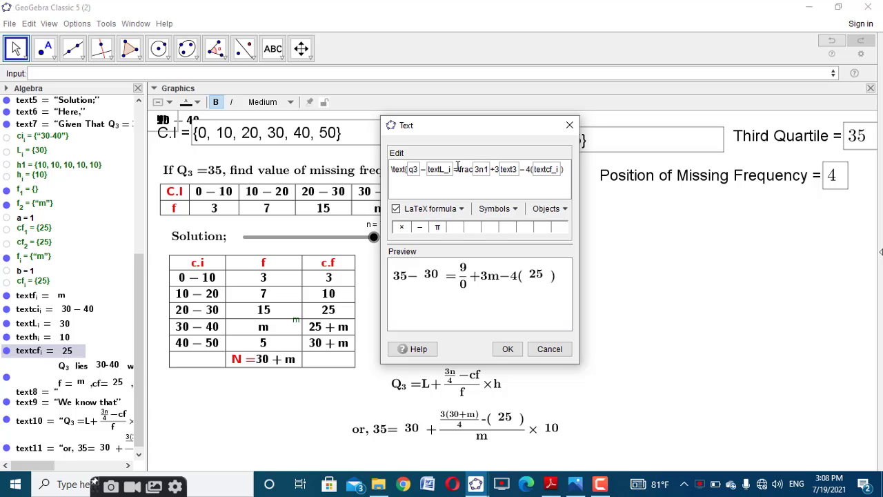
{"action": "type", "text": "{"}
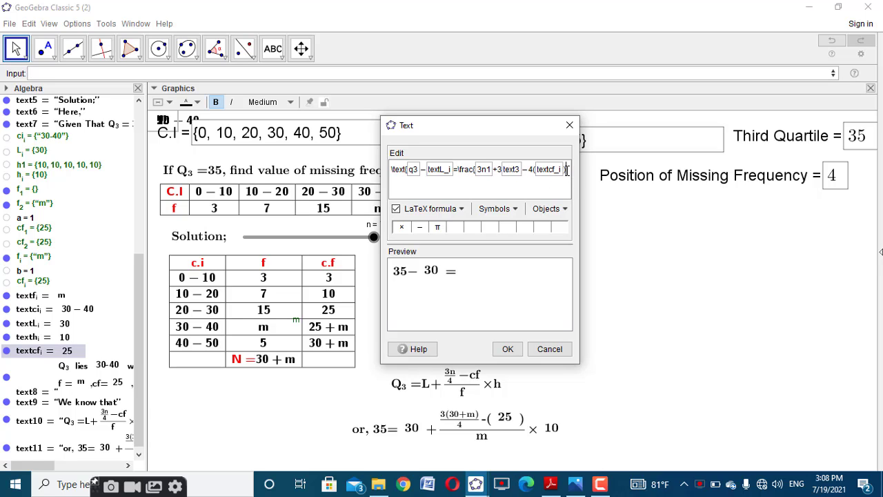
{"action": "type", "text": "}"}
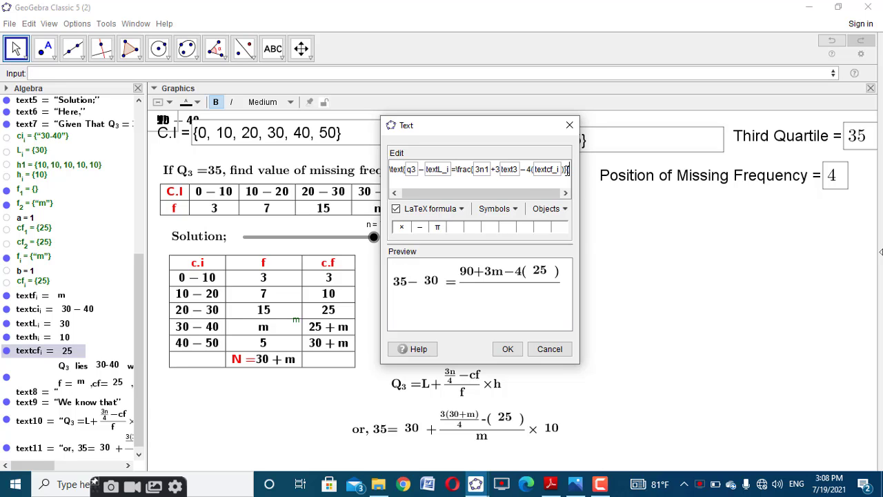
{"action": "type", "text": "{4}"}
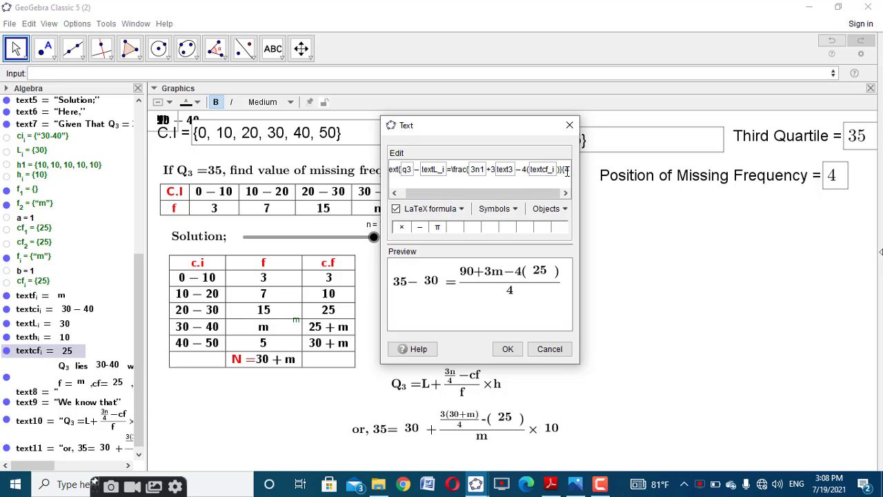
{"action": "left_click", "coordinate": [403, 227]}
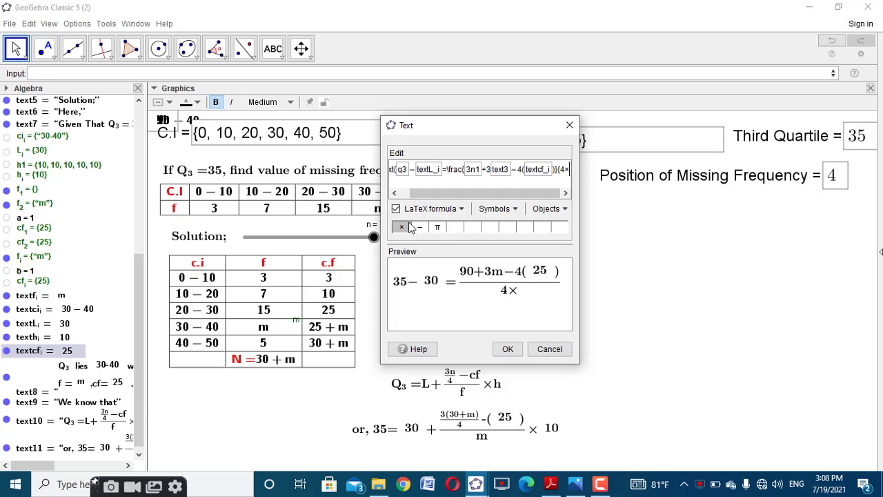
{"action": "scroll", "coordinate": [68, 312], "scroll_direction": "down", "scroll_amount": 1}
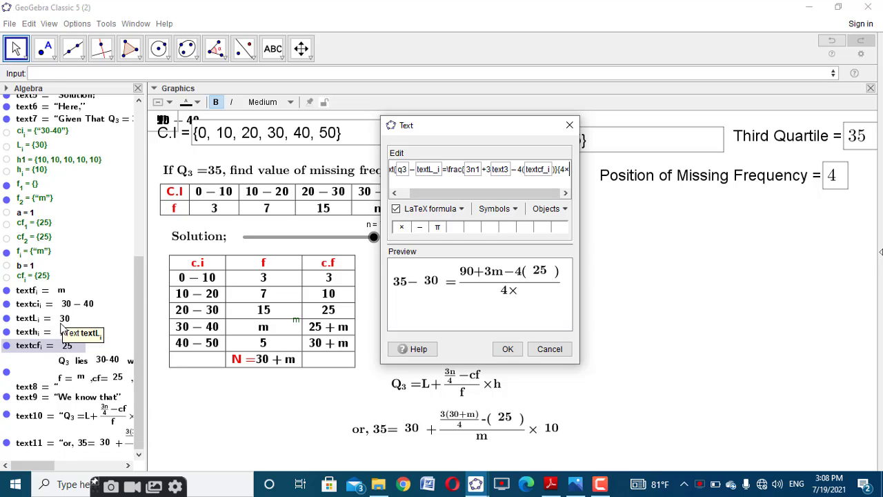
{"action": "left_click", "coordinate": [61, 291]}
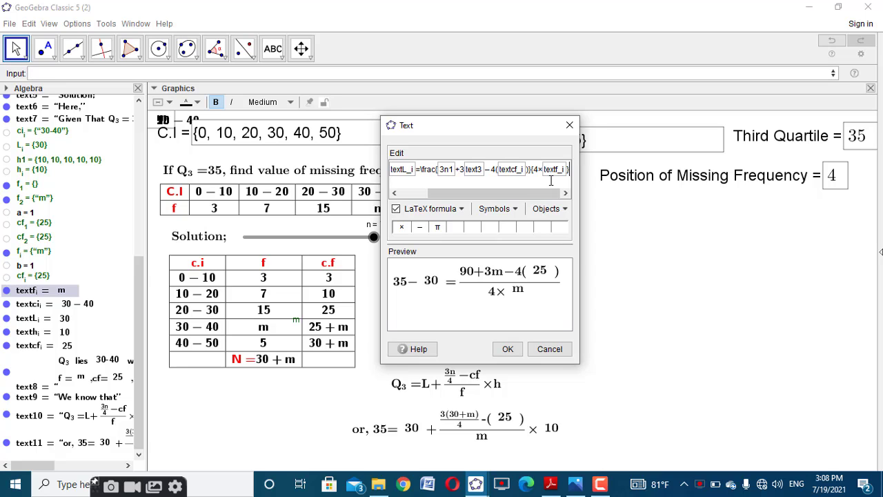
Step: Insert × between 4 and (textcf_i) in the numerator, confirm the text and place it below the Position of Missing Frequency field
{"action": "left_click", "coordinate": [401, 227]}
{"action": "left_click", "coordinate": [507, 348]}
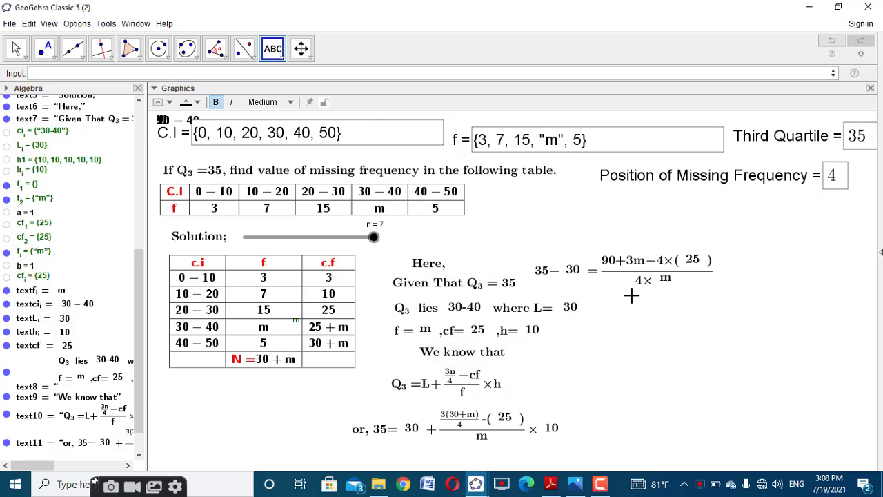
{"action": "left_click_drag", "start_coordinate": [652, 267], "coordinate": [747, 234]}
{"action": "left_click", "coordinate": [15, 48]}
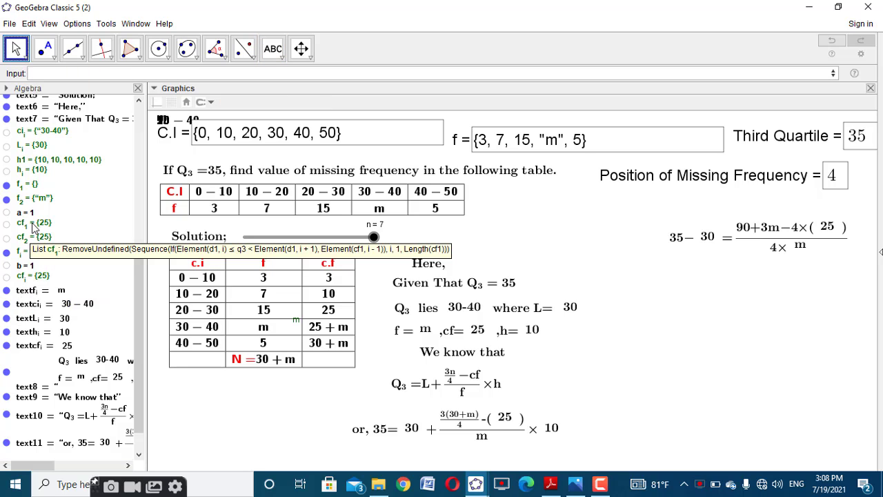
{"action": "left_click_drag", "start_coordinate": [721, 236], "coordinate": [729, 237]}
{"action": "left_click", "coordinate": [701, 306]}
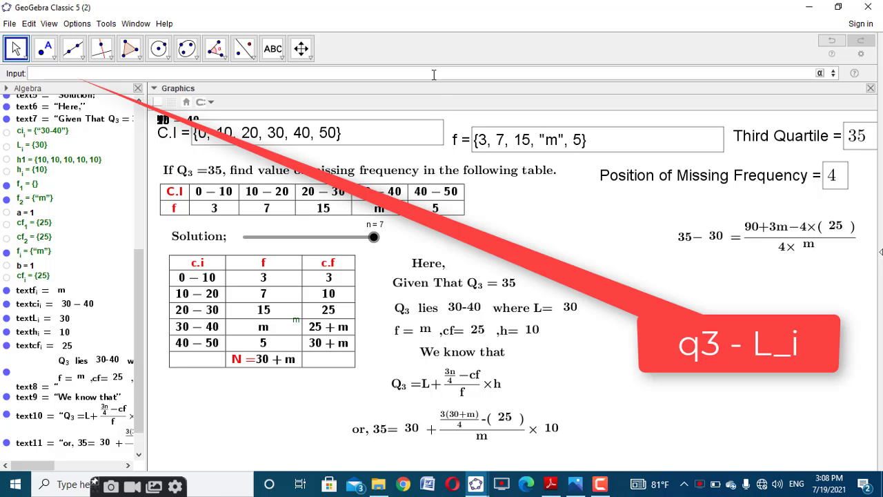
Step: Create a list defined as q3-L_i
{"action": "type", "text": "q3-"}
{"action": "type", "text": "L_i"}
{"action": "key", "text": "Return"}
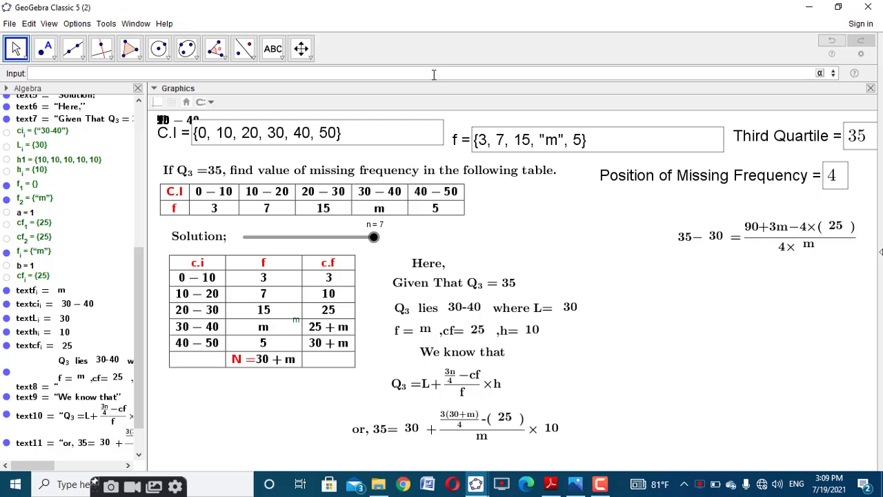
{"action": "scroll", "coordinate": [137, 277], "scroll_direction": "down", "scroll_amount": 2}
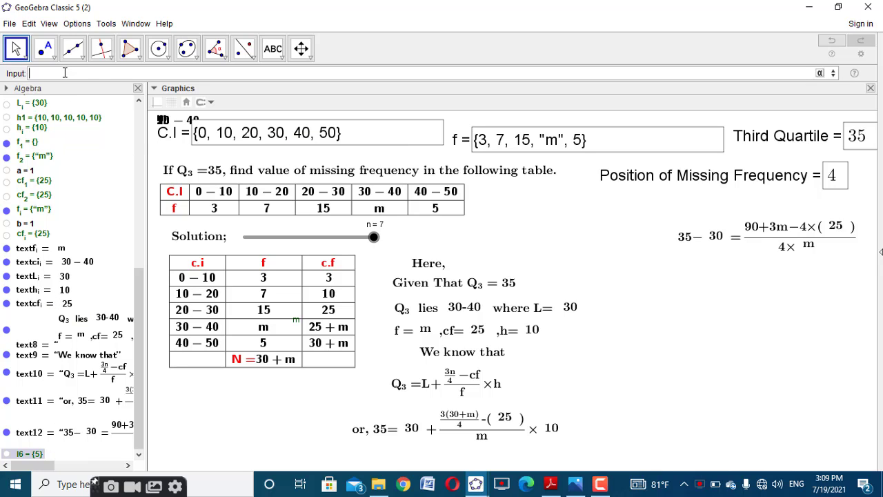
Step: Create a list defined as 4*f_i and hide it from the graphics view
{"action": "type", "text": "*"}
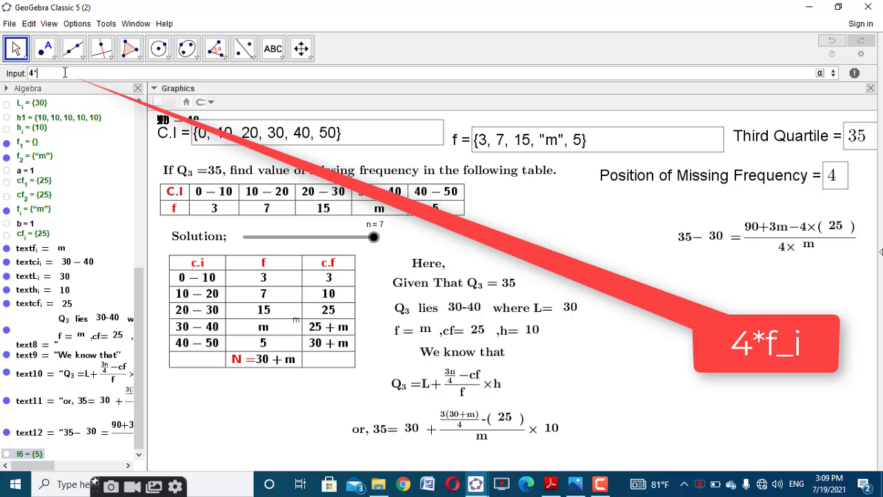
{"action": "type", "text": "f_i"}
{"action": "key", "text": "Return"}
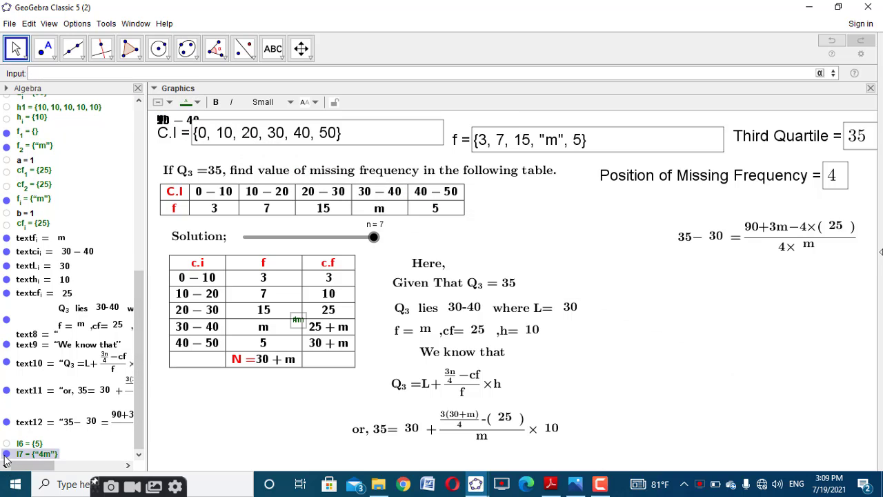
{"action": "left_click", "coordinate": [7, 453]}
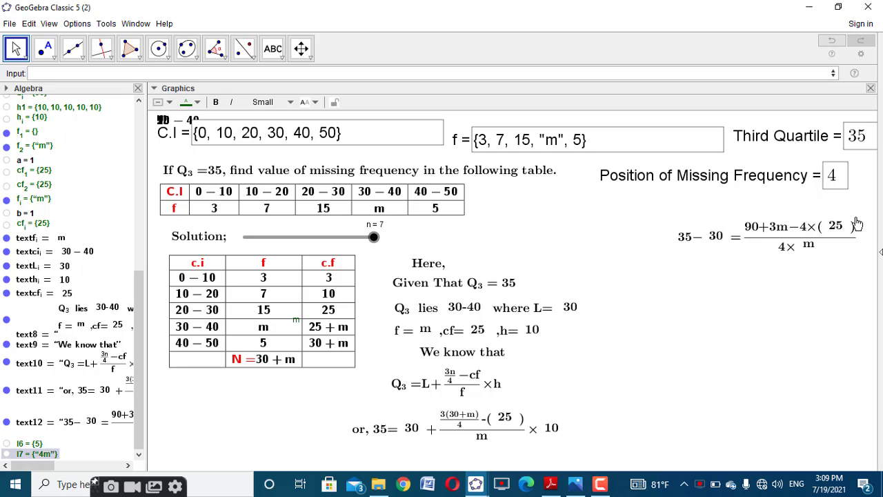
Step: Reuse the definition of list cf1 as the starting expression for a new list
{"action": "scroll", "coordinate": [10, 214], "scroll_direction": "up", "scroll_amount": 5}
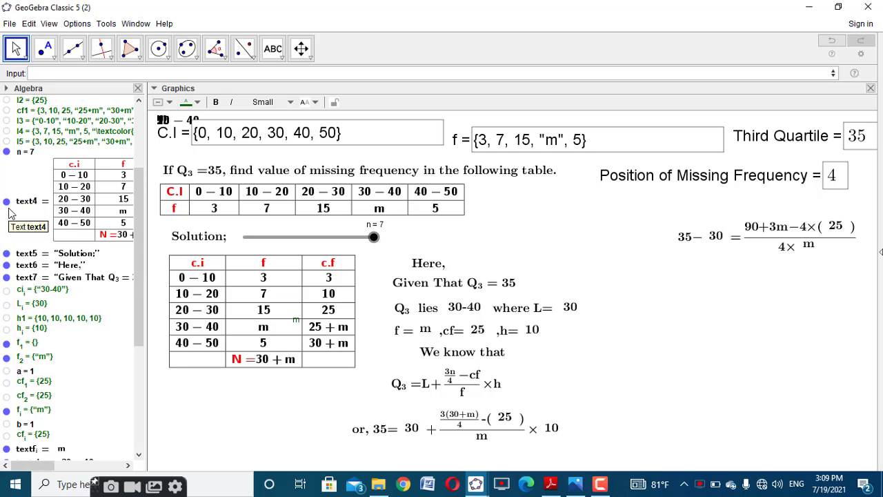
{"action": "scroll", "coordinate": [10, 214], "scroll_direction": "up", "scroll_amount": 3}
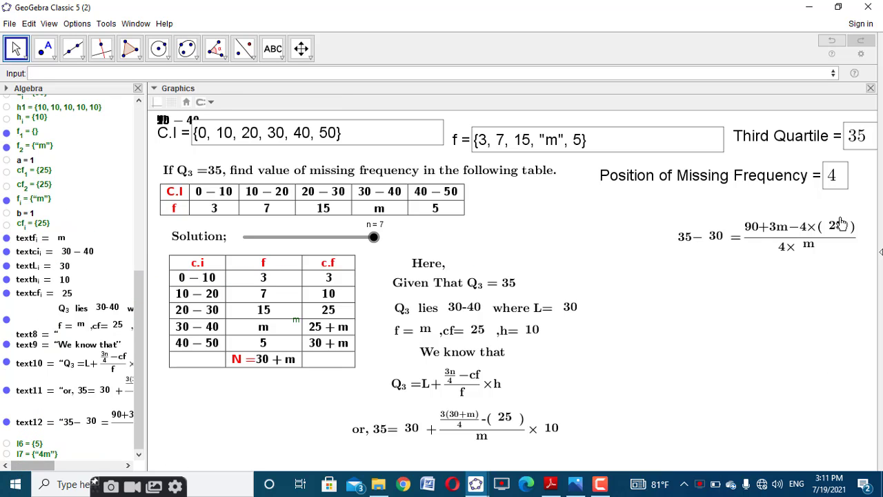
{"action": "scroll", "coordinate": [66, 221], "scroll_direction": "up", "scroll_amount": 5}
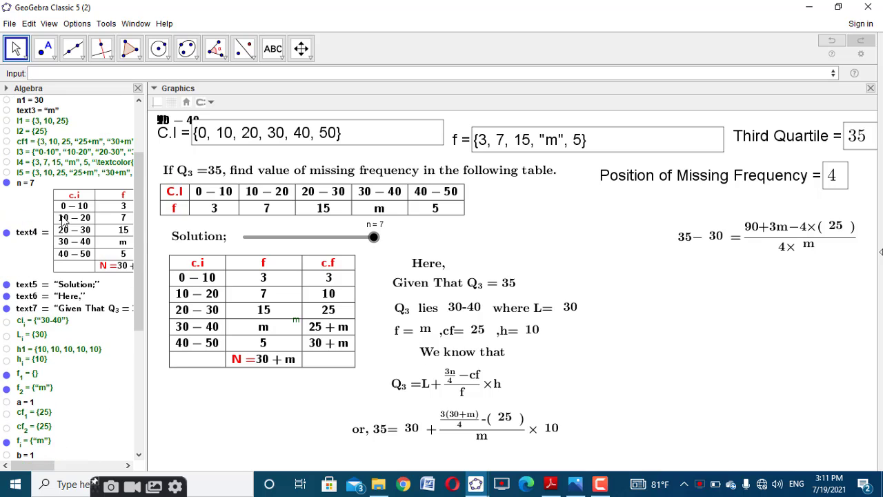
{"action": "double_click", "coordinate": [52, 141]}
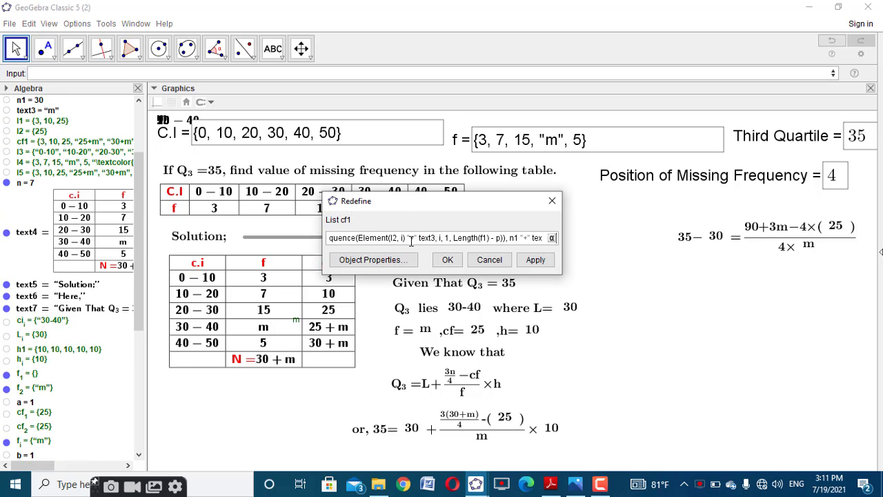
{"action": "left_click", "coordinate": [447, 259]}
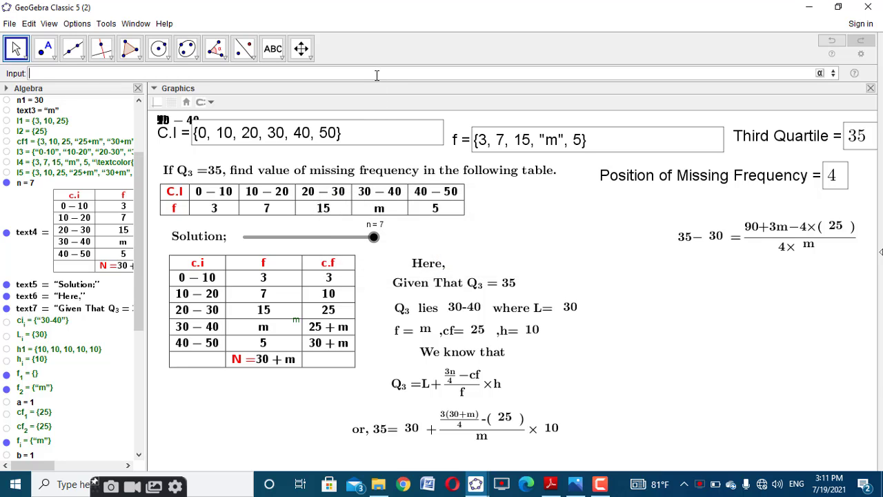
{"action": "type", "text": "Join({l1, Append(RemoveUndefined(Sequence(Element(l2, i) \"+\" text3, i, 1, Length(f1) - p)), n1 \"+\" text3)})"}
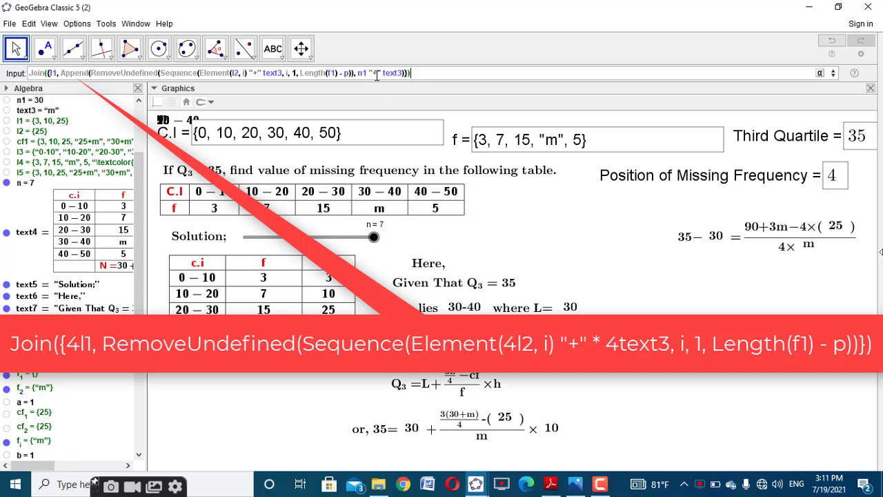
Step: Multiply l1, l2 and the text3 inside the Sequence by 4 in the new list expression
{"action": "left_click", "coordinate": [48, 73]}
{"action": "type", "text": "4"}
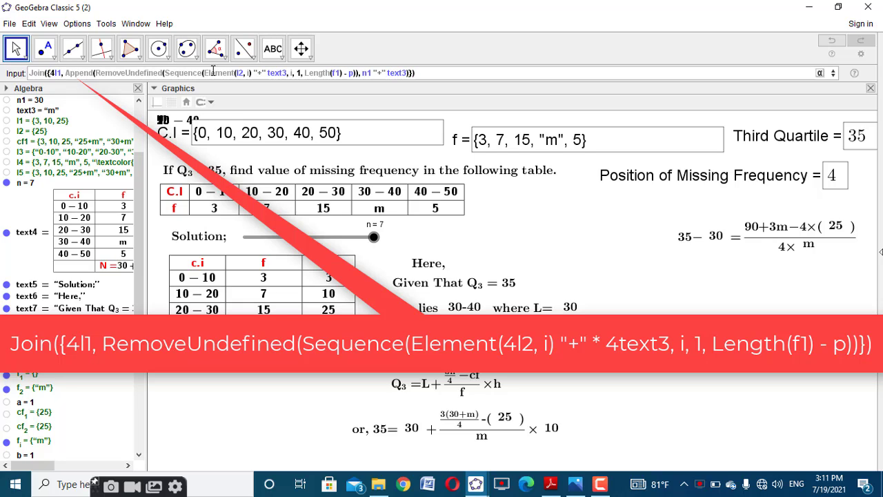
{"action": "left_click", "coordinate": [237, 73]}
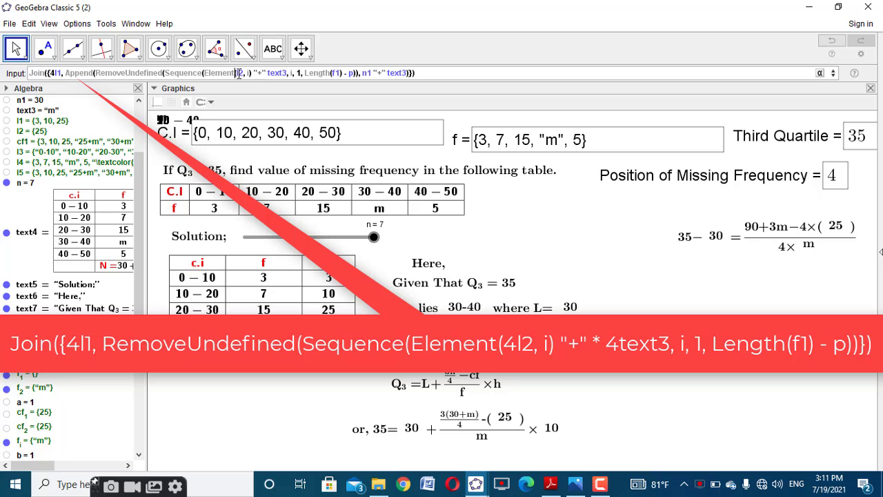
{"action": "type", "text": "4"}
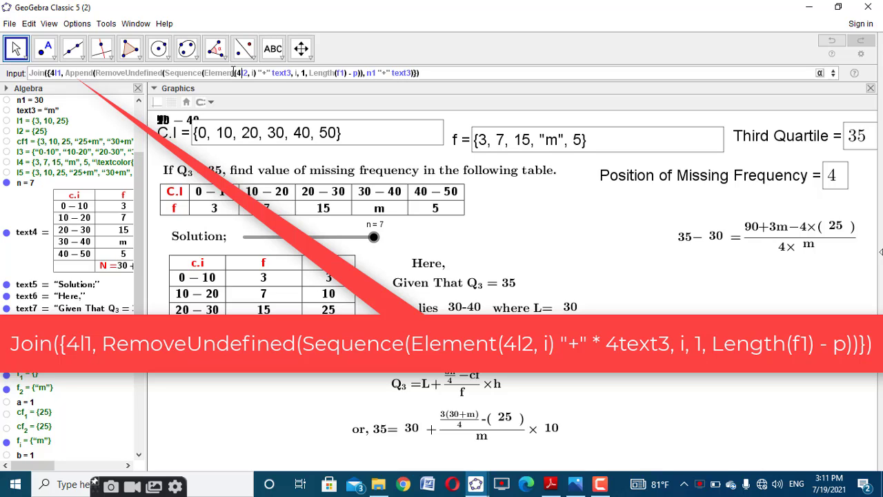
{"action": "left_click", "coordinate": [271, 73]}
{"action": "type", "text": "4"}
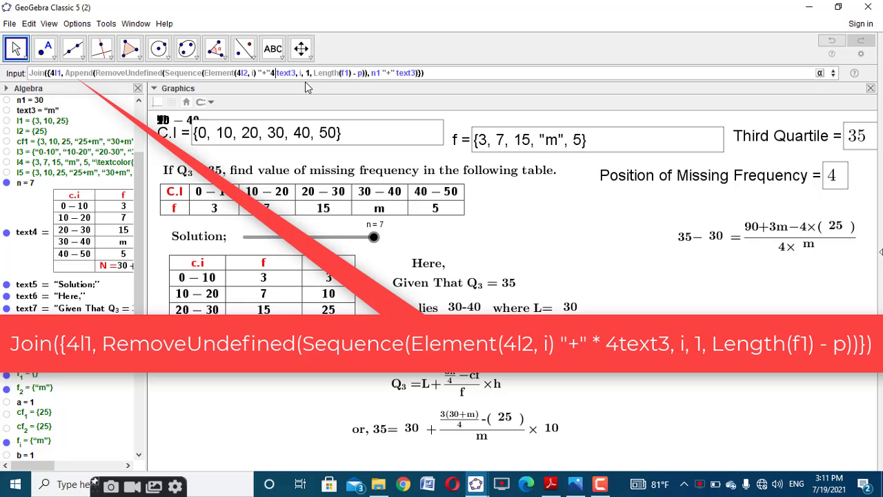
Step: Remove the trailing n1 "+" text3 element and its separating comma from the end of the new list expression
{"action": "left_click", "coordinate": [416, 72]}
{"action": "key", "text": "BackSpace"}
{"action": "key", "text": "BackSpace"}
{"action": "key", "text": "BackSpace"}
{"action": "key", "text": "BackSpace"}
{"action": "key", "text": "BackSpace"}
{"action": "key", "text": "BackSpace"}
{"action": "key", "text": "BackSpace"}
{"action": "key", "text": "BackSpace"}
{"action": "key", "text": "BackSpace"}
{"action": "key", "text": "BackSpace"}
{"action": "key", "text": "BackSpace"}
{"action": "key", "text": "BackSpace"}
{"action": "key", "text": "BackSpace"}
{"action": "key", "text": "BackSpace"}
Step: Remove the Append wrapper around RemoveUndefined and create the list from the remaining Join expression
{"action": "left_click", "coordinate": [98, 73]}
{"action": "key", "text": "BackSpace"}
{"action": "key", "text": "BackSpace"}
{"action": "key", "text": "BackSpace"}
{"action": "key", "text": "BackSpace"}
{"action": "key", "text": "BackSpace"}
{"action": "key", "text": "BackSpace"}
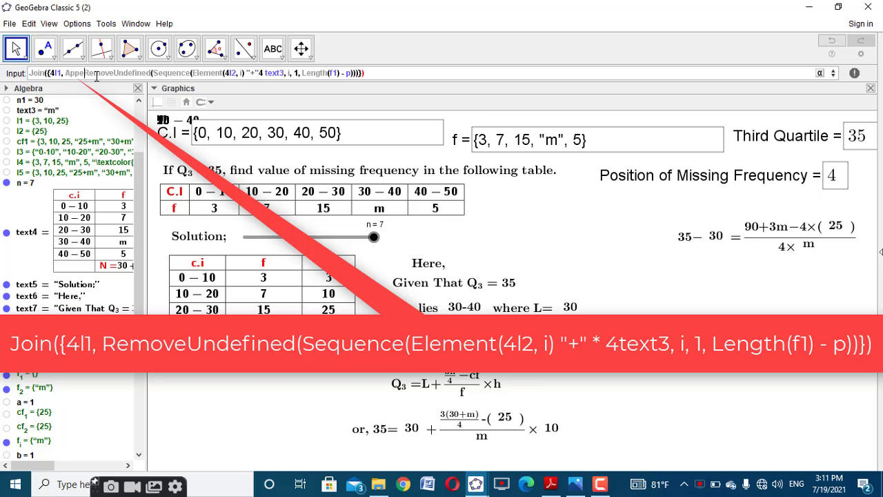
{"action": "key", "text": "BackSpace"}
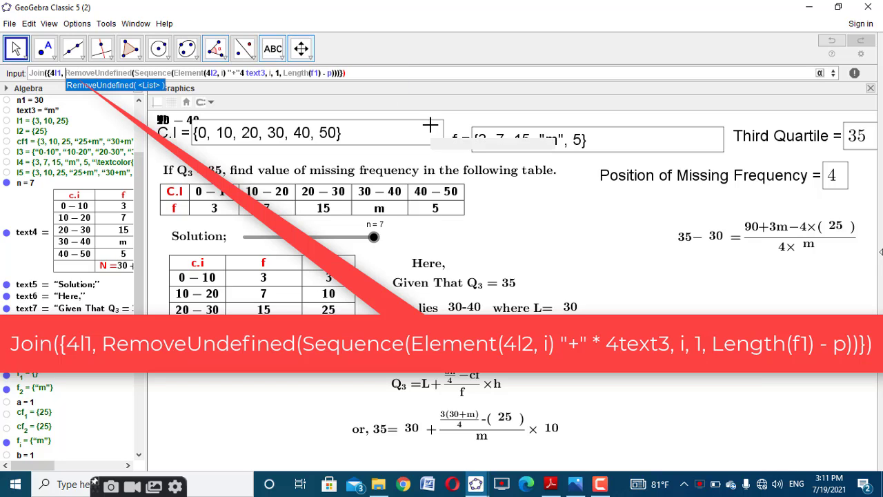
{"action": "left_click", "coordinate": [351, 73]}
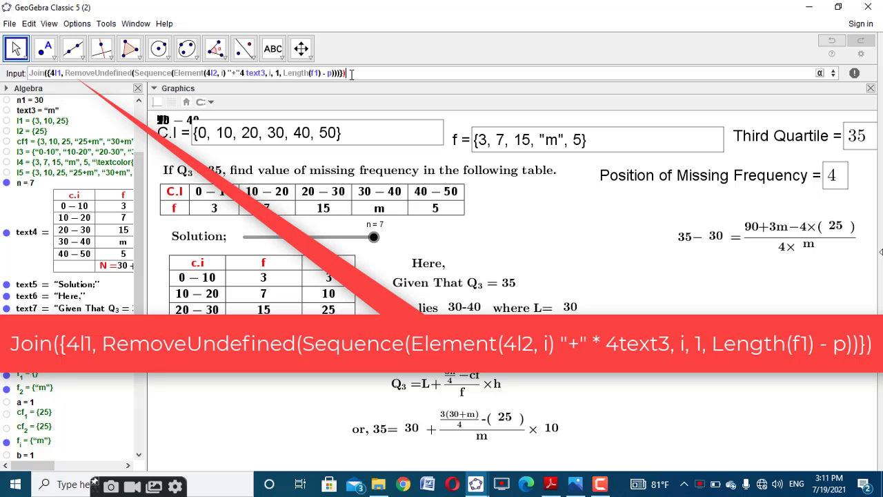
{"action": "key", "text": "Return"}
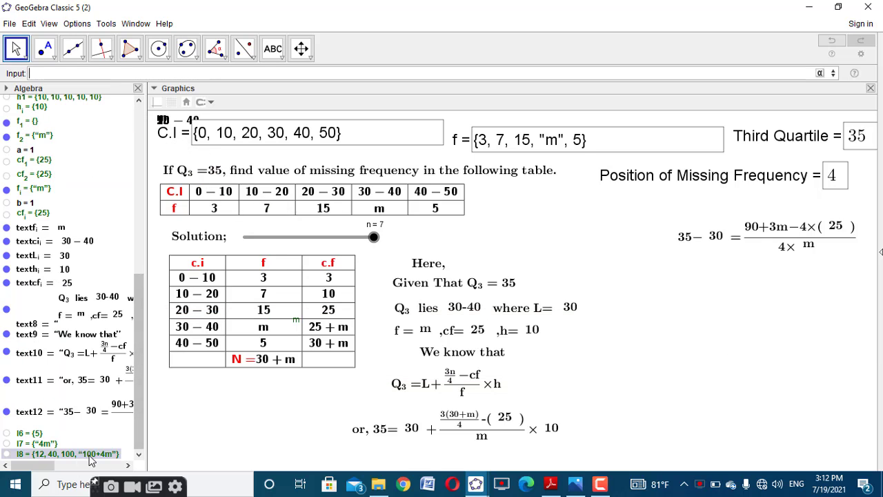
Step: Open the definition of list cf_1 to examine its expression, and close it
{"action": "left_click_drag", "start_coordinate": [141, 334], "coordinate": [134, 267]}
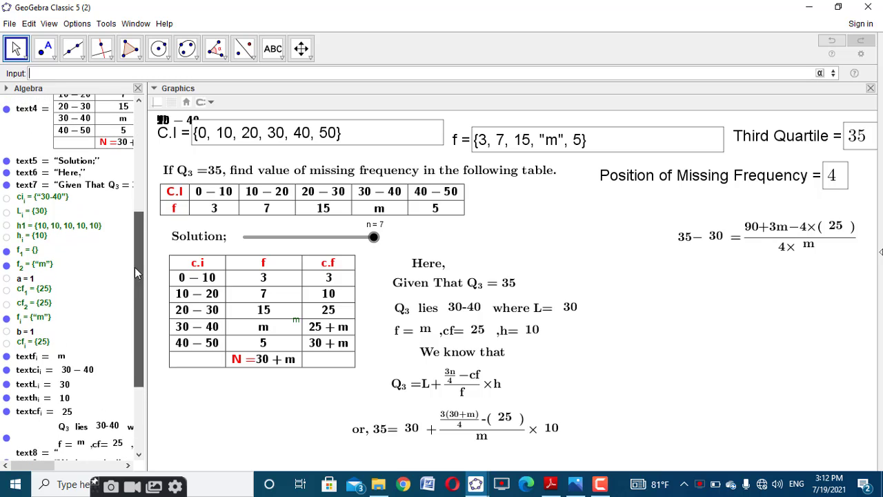
{"action": "left_click", "coordinate": [33, 291]}
{"action": "double_click", "coordinate": [33, 291]}
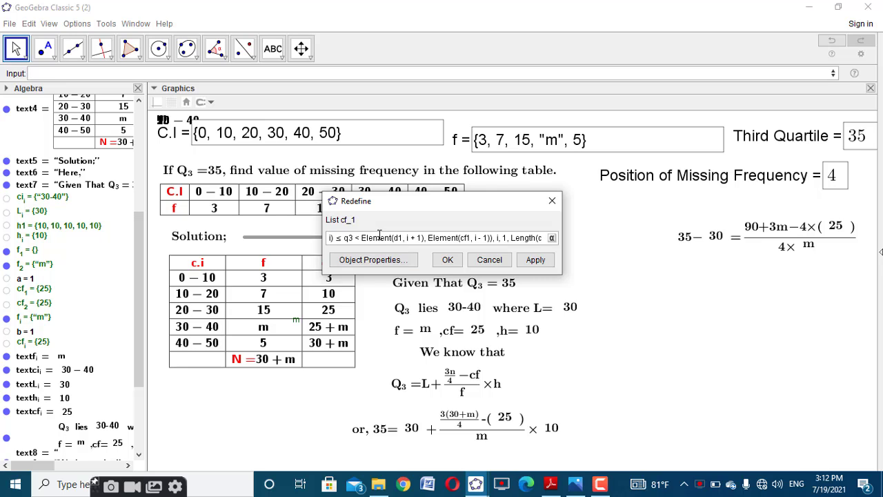
{"action": "left_click", "coordinate": [447, 259]}
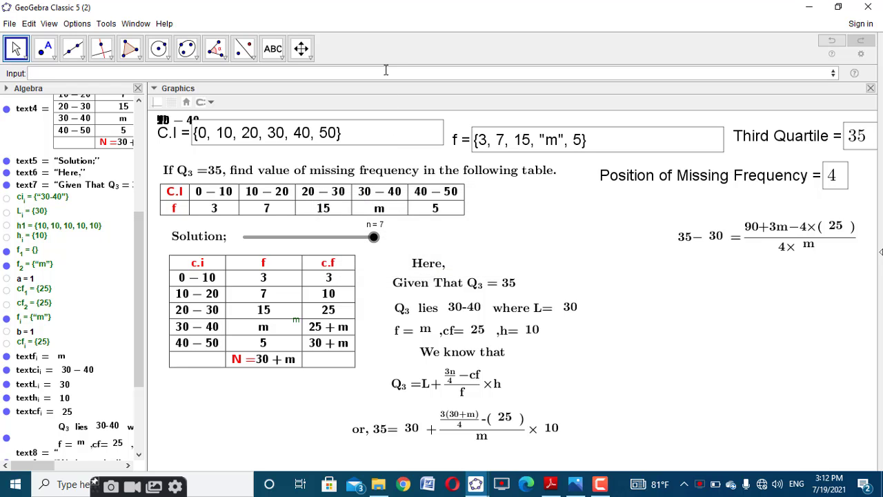
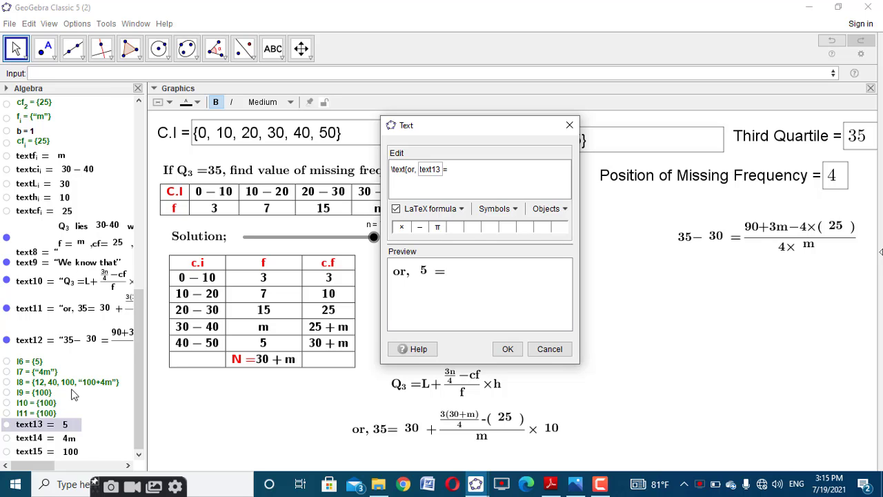
Step: Extend the LaTeX text after "or, text13 =" with 3n1 +3text3 −, linking n1 and text3 as objects
{"action": "scroll", "coordinate": [79, 334], "scroll_direction": "up", "scroll_amount": 3}
{"action": "scroll", "coordinate": [64, 214], "scroll_direction": "up", "scroll_amount": 2}
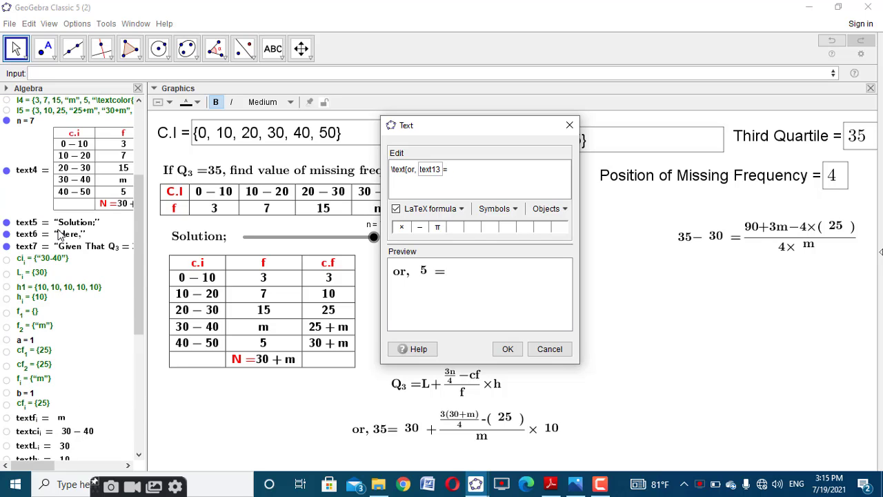
{"action": "scroll", "coordinate": [61, 235], "scroll_direction": "down", "scroll_amount": 5}
{"action": "scroll", "coordinate": [21, 160], "scroll_direction": "up", "scroll_amount": 10}
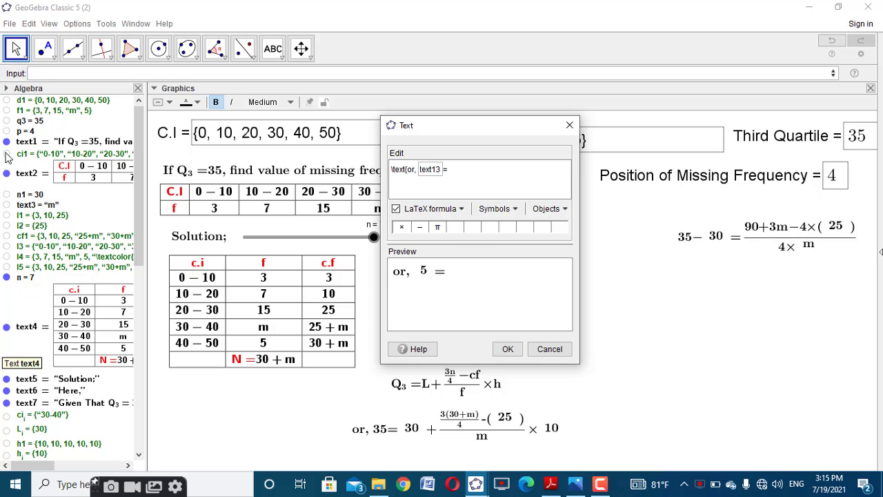
{"action": "left_click", "coordinate": [29, 194]}
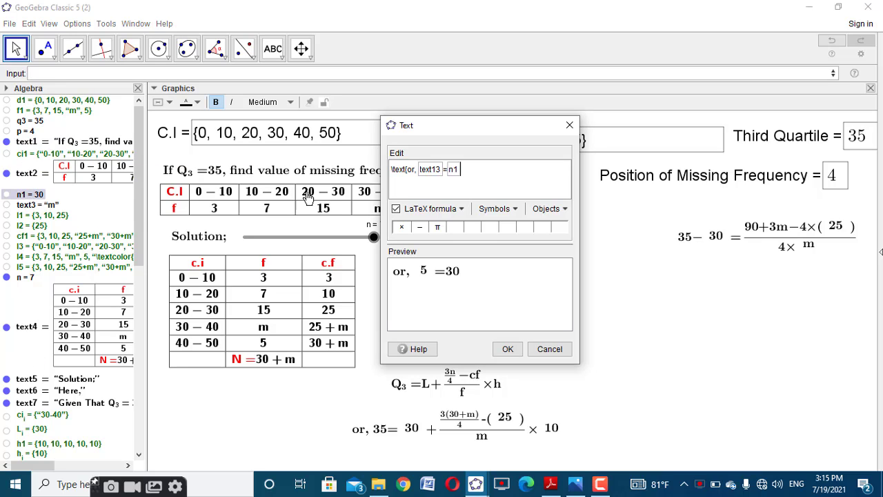
{"action": "left_click", "coordinate": [452, 172]}
{"action": "type", "text": "3n1 +3"}
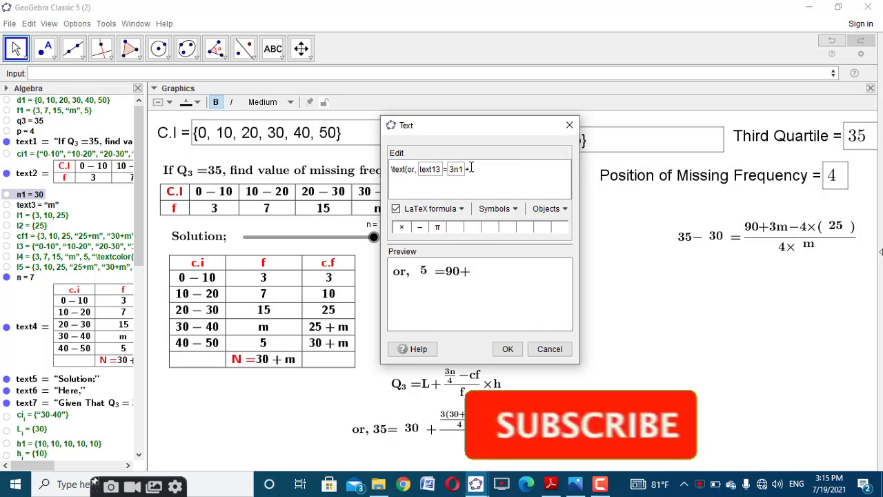
{"action": "left_click", "coordinate": [35, 205]}
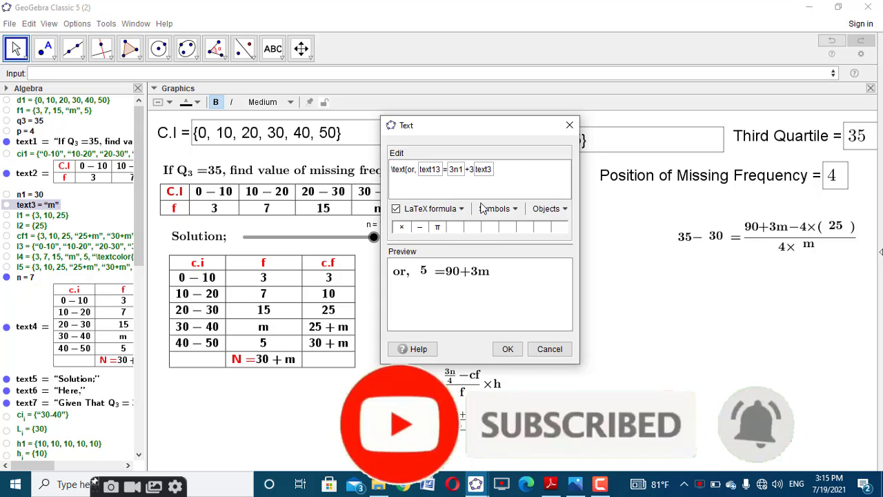
{"action": "left_click", "coordinate": [418, 227]}
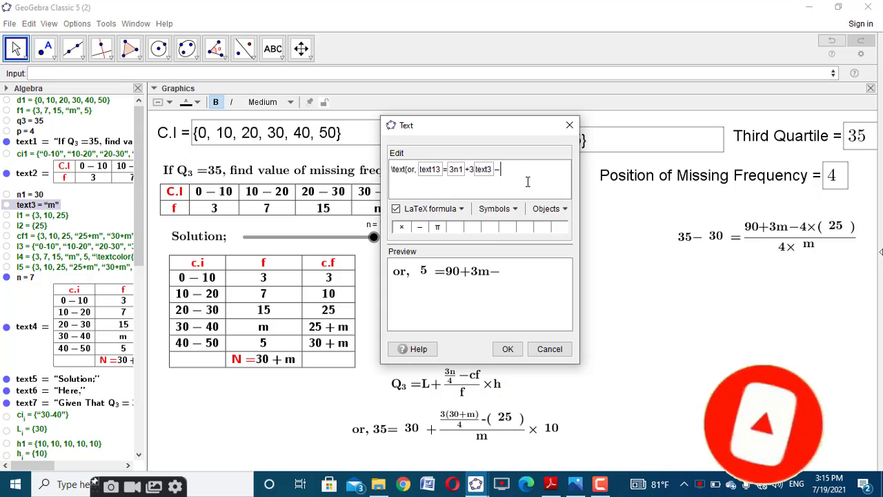
Step: Append the linked object text15 in parentheses after the minus sign in the LaTeX text
{"action": "scroll", "coordinate": [58, 416], "scroll_direction": "down", "scroll_amount": 5}
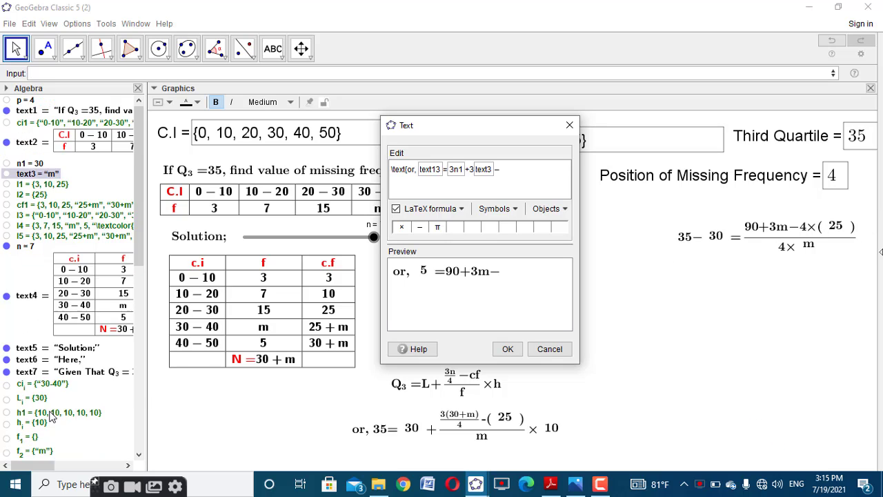
{"action": "scroll", "coordinate": [47, 442], "scroll_direction": "down", "scroll_amount": 9}
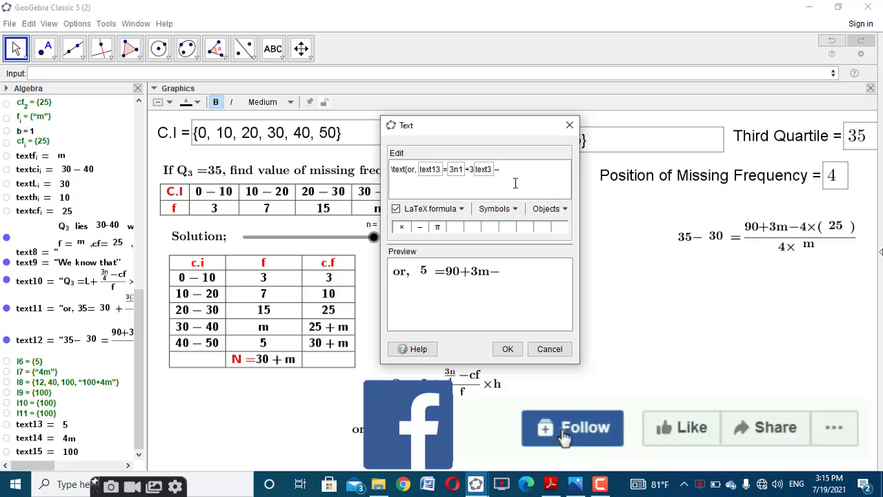
{"action": "type", "text": "("}
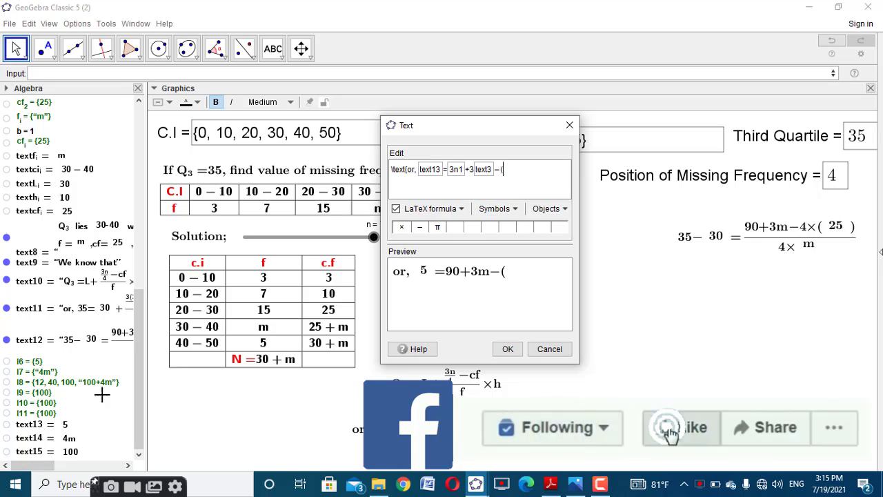
{"action": "left_click", "coordinate": [56, 455]}
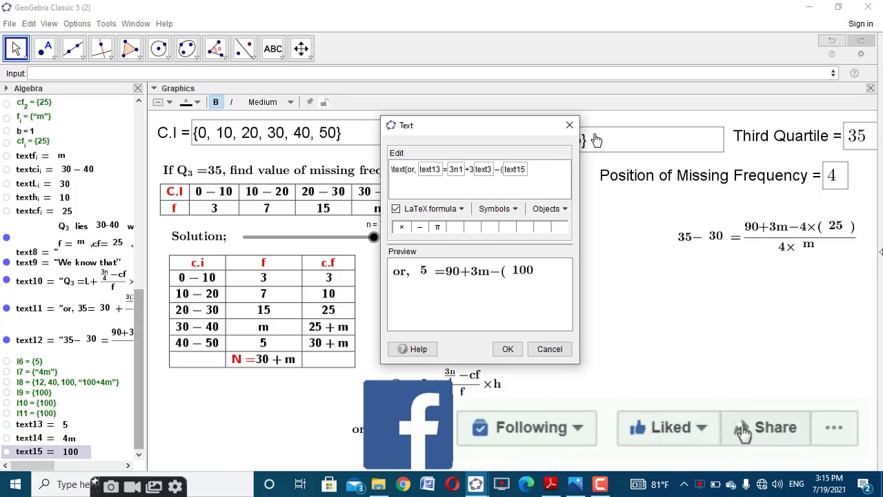
{"action": "type", "text": ")"}
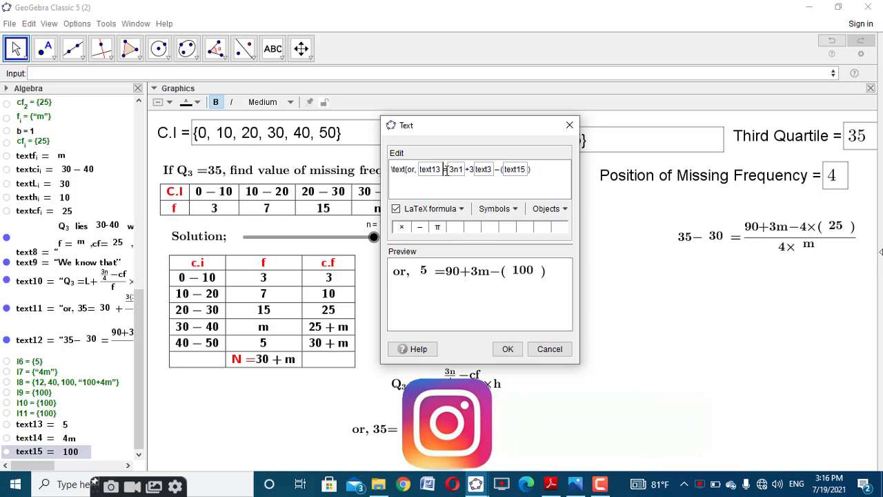
Step: Complete the LaTeX equation by making 3n1+3text3−(text15) the numerator of a fraction with text14 as denominator
{"action": "type", "text": "\\"}
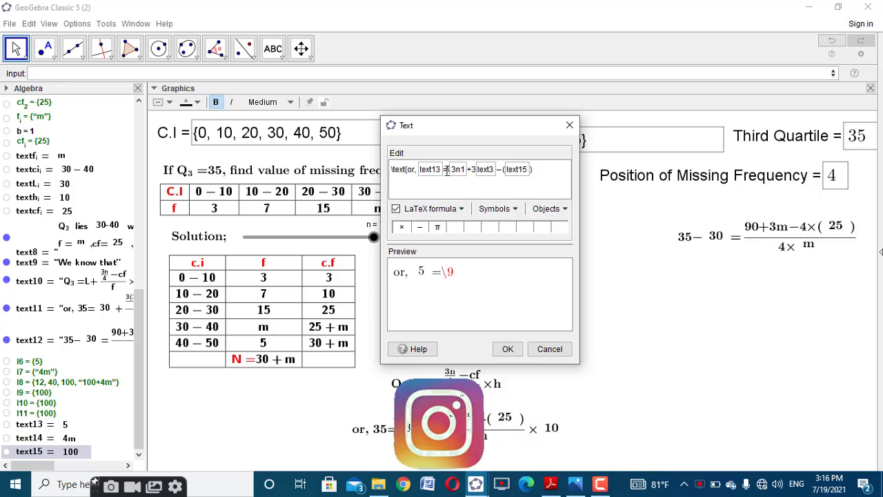
{"action": "type", "text": "frac{"}
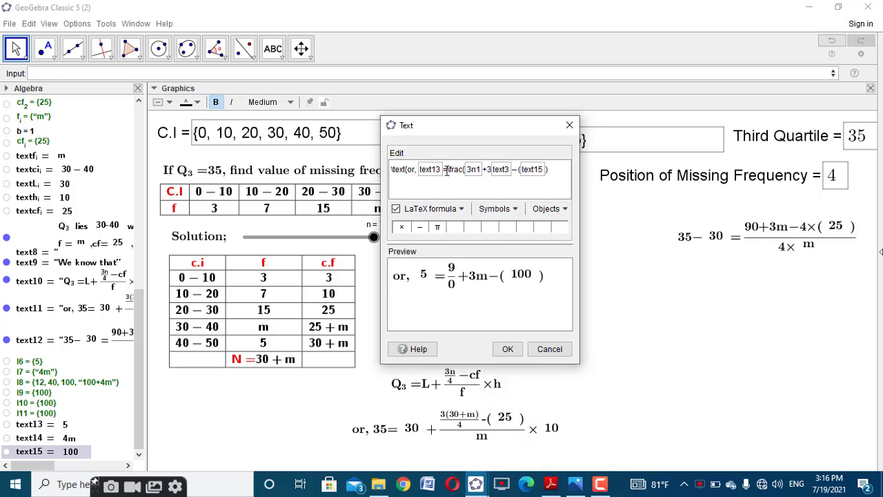
{"action": "left_click", "coordinate": [554, 165]}
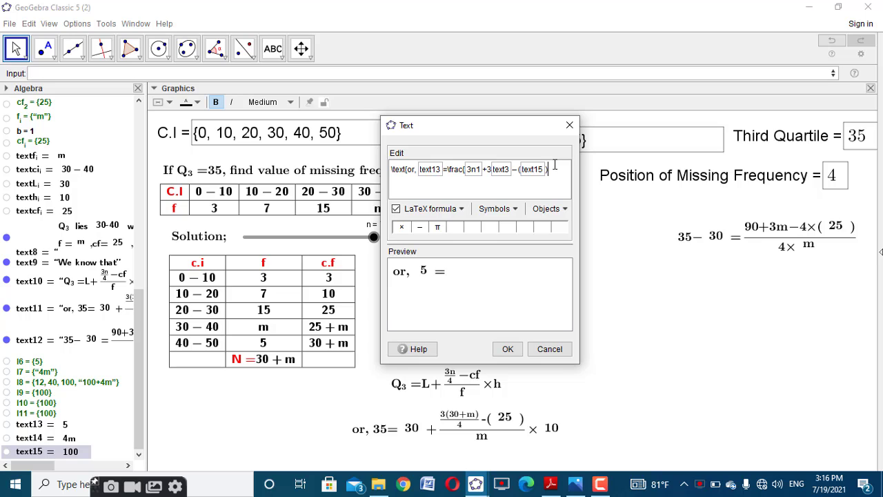
{"action": "type", "text": "}{"}
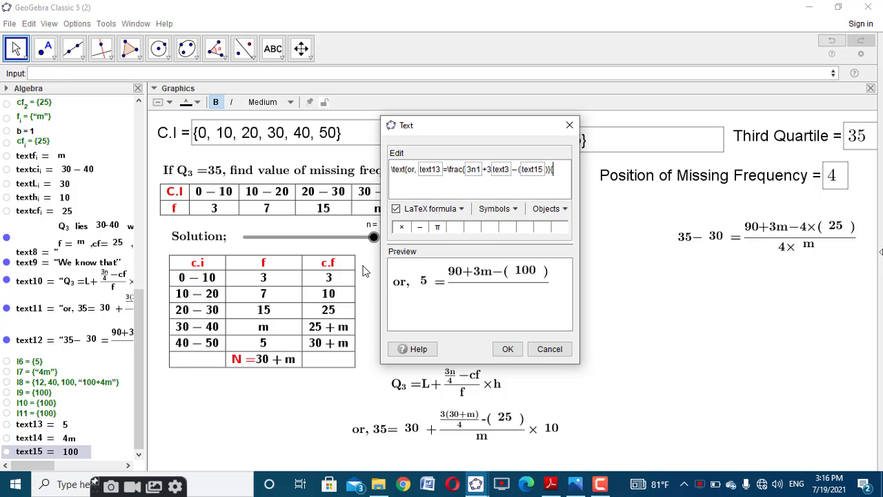
{"action": "left_click", "coordinate": [55, 437]}
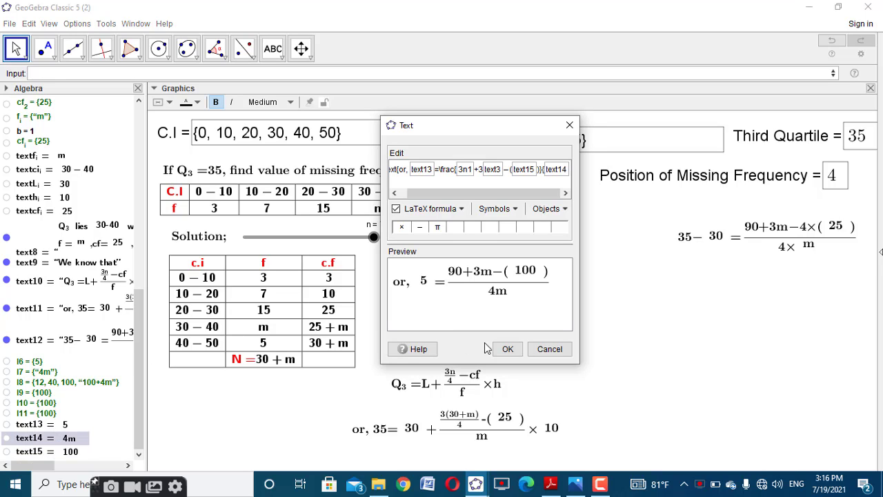
{"action": "left_click", "coordinate": [507, 349]}
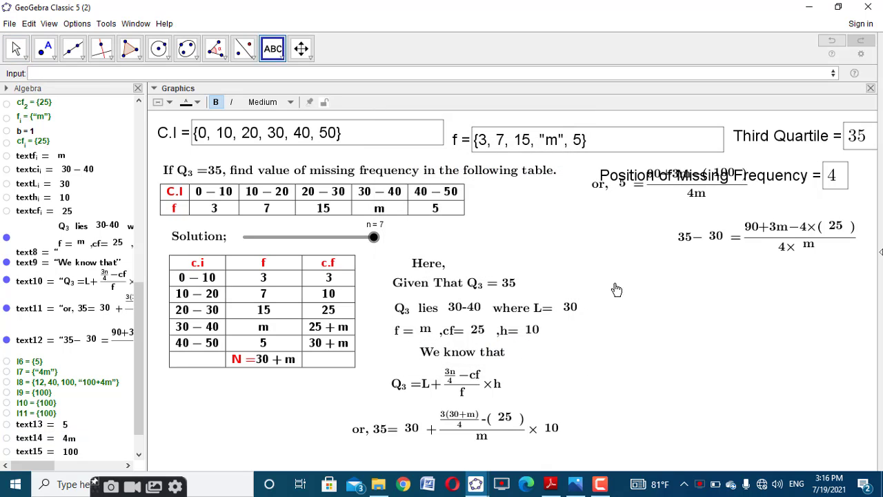
Step: Place the new "or, 5 =" fraction equation directly beneath the "35− 30 =" equation and widen the Graphics view
{"action": "left_click", "coordinate": [650, 250]}
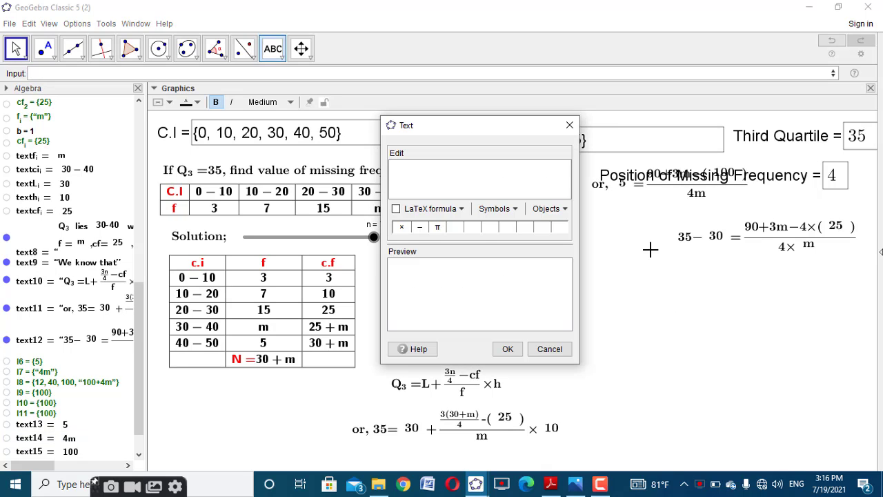
{"action": "left_click", "coordinate": [572, 124]}
{"action": "left_click_drag", "start_coordinate": [674, 199], "coordinate": [778, 307]}
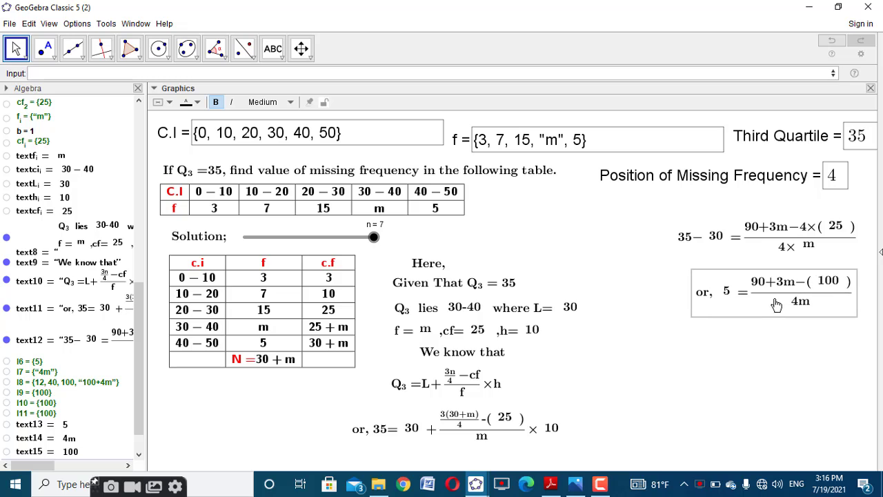
{"action": "left_click_drag", "start_coordinate": [142, 142], "coordinate": [77, 143]}
Step: Test the worksheet with another third quartile by replacing one digit of the Third Quartile value with 2
{"action": "left_click", "coordinate": [793, 136]}
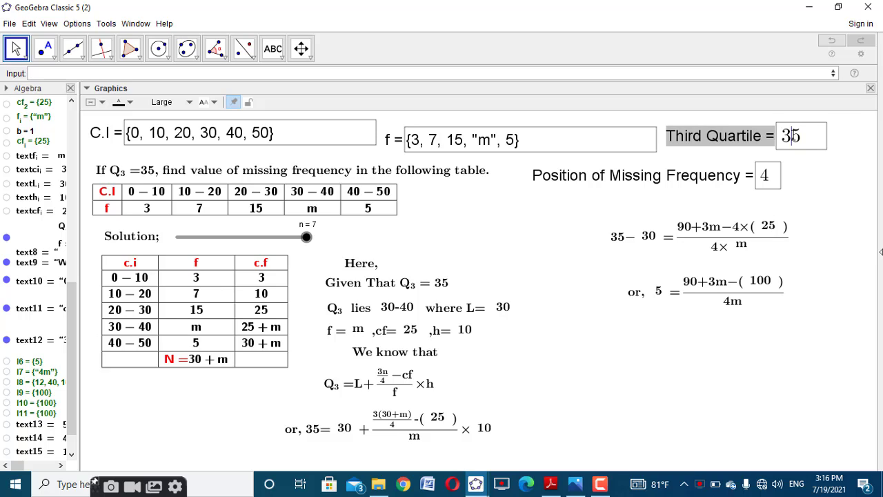
{"action": "key", "text": "BackSpace"}
{"action": "type", "text": "2"}
{"action": "key", "text": "Return"}
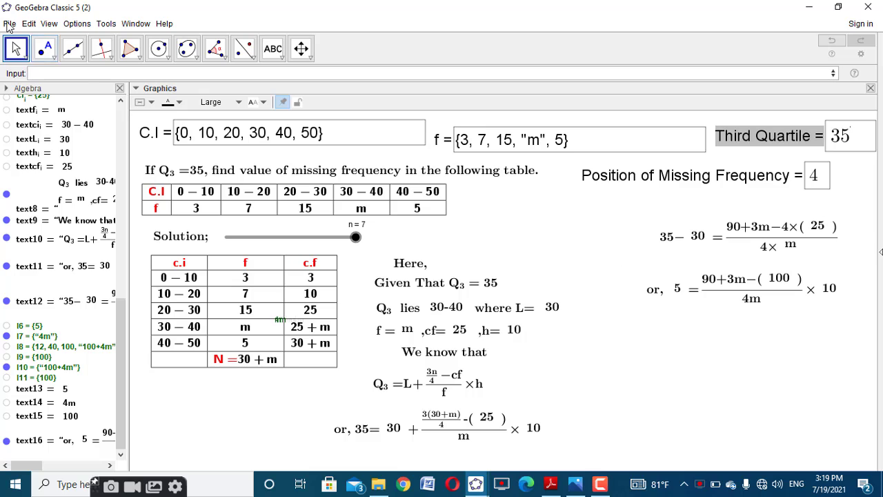
Step: Create a list that divides l6 by the class width, using the expression l6/h_i
{"action": "left_click", "coordinate": [79, 69]}
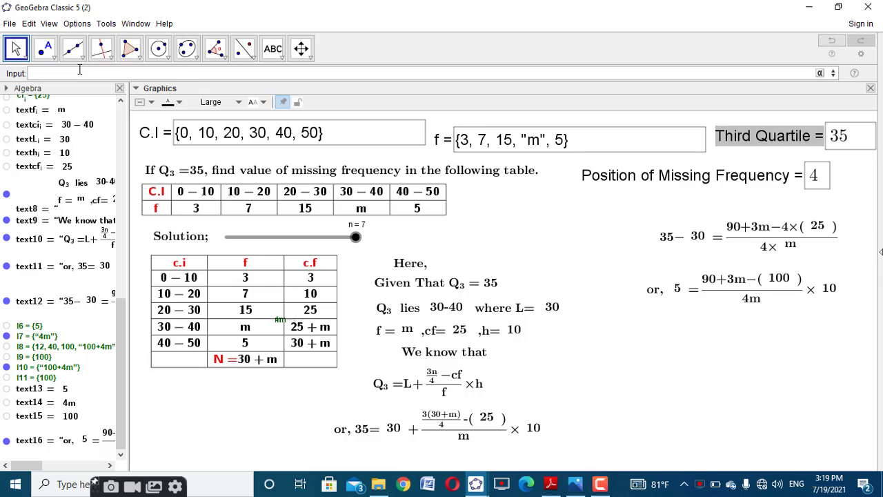
{"action": "type", "text": "l6/"}
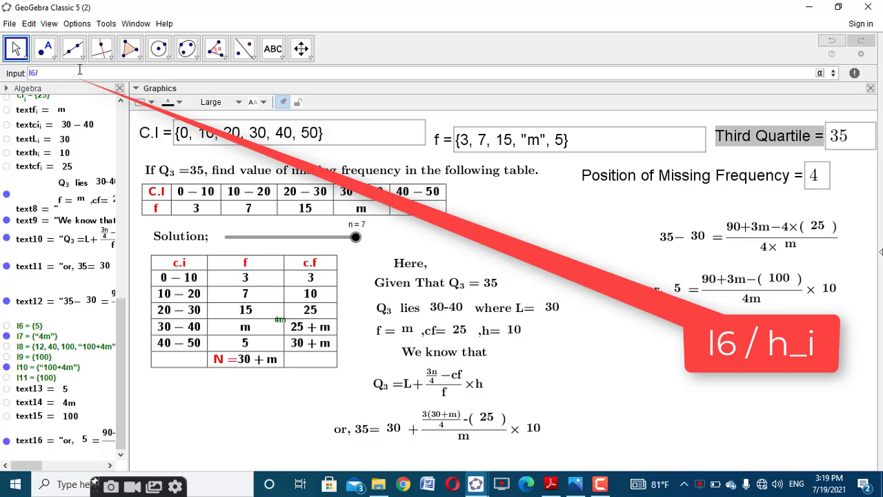
{"action": "type", "text": "h_i"}
{"action": "key", "text": "Return"}
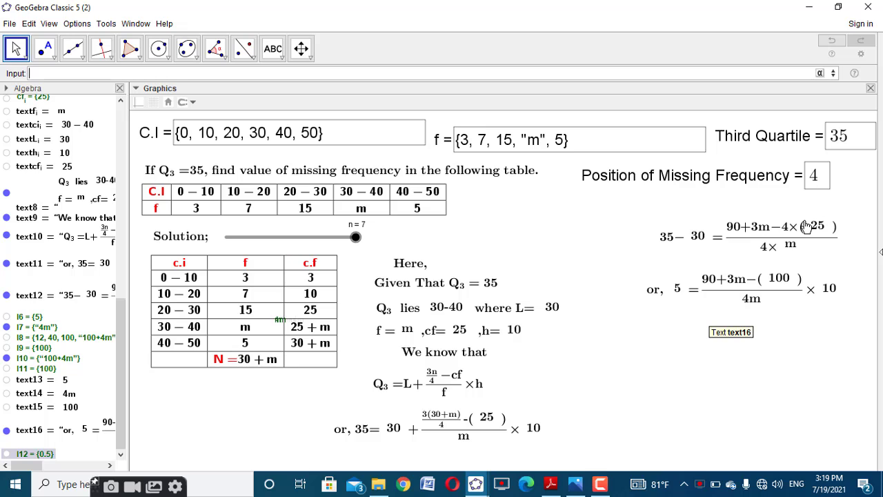
Step: Copy the Join definition of list l8 into a new input expression, leaving l8 itself unmodified
{"action": "double_click", "coordinate": [50, 340]}
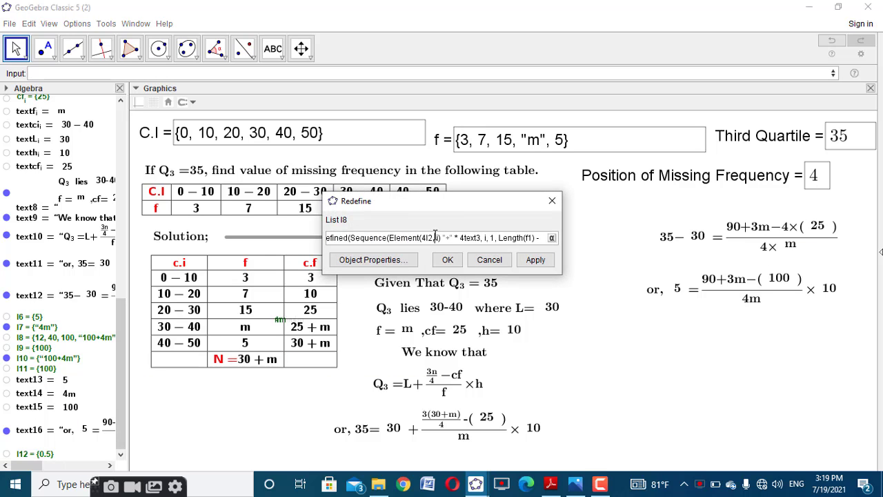
{"action": "left_click", "coordinate": [447, 260]}
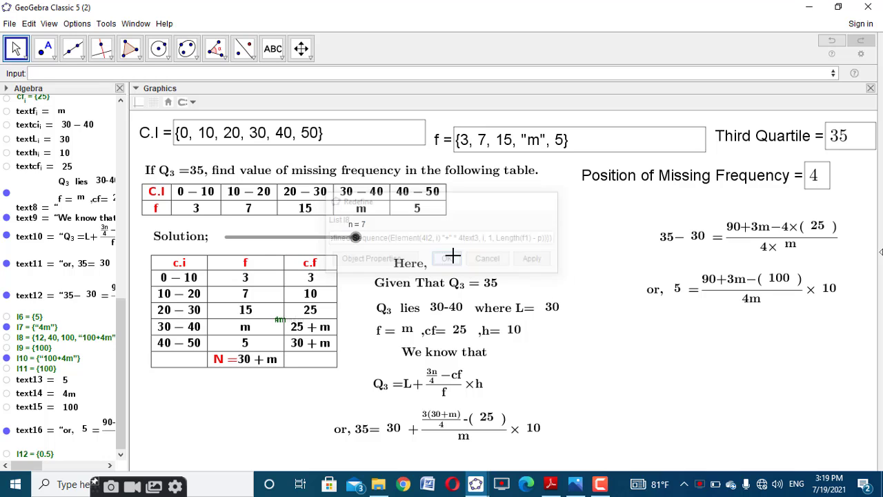
{"action": "left_click", "coordinate": [414, 75]}
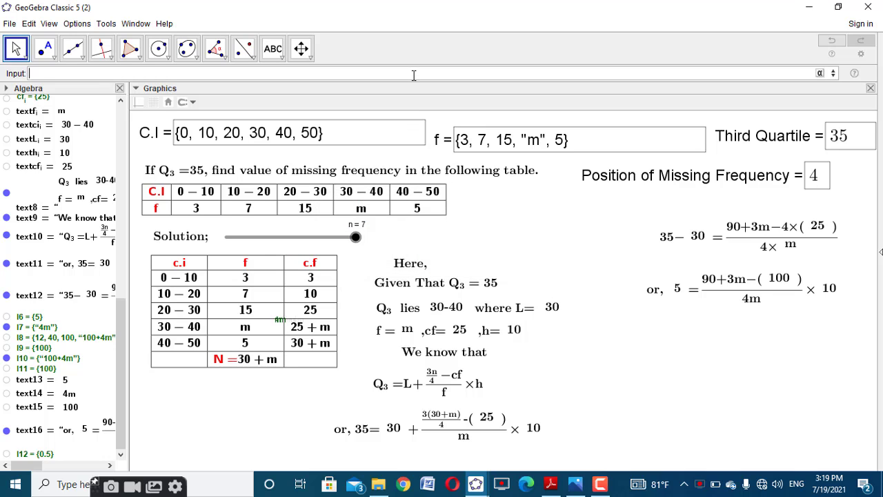
{"action": "type", "text": "Join({4l1, RemoveUndefined(Sequence(Element(4l2, i) \"+\" * 4text3, i, 1, Length(f1) - p)))"}
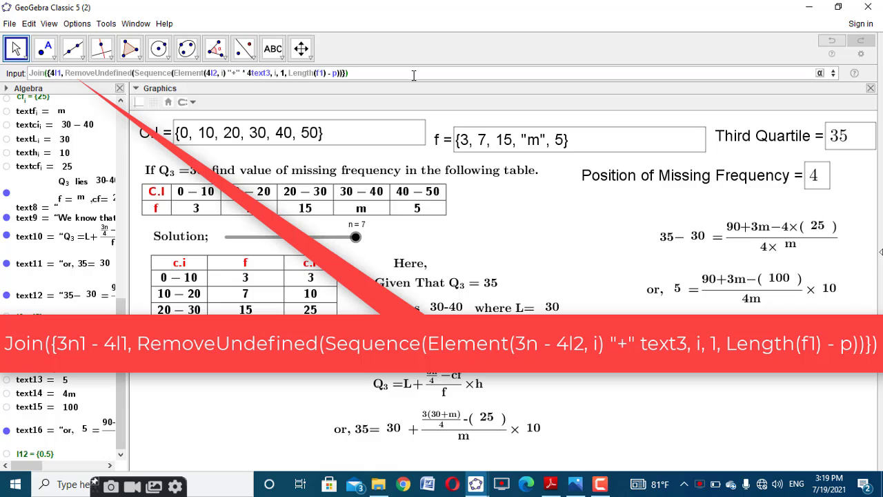
Step: Change the copied Join expression's 4l1 to 3n1-4l1, 4l2 to 3n-4l2 and * 4text3 to text3, and create the list
{"action": "left_click", "coordinate": [50, 72]}
{"action": "type", "text": "3n"}
{"action": "type", "text": "n"}
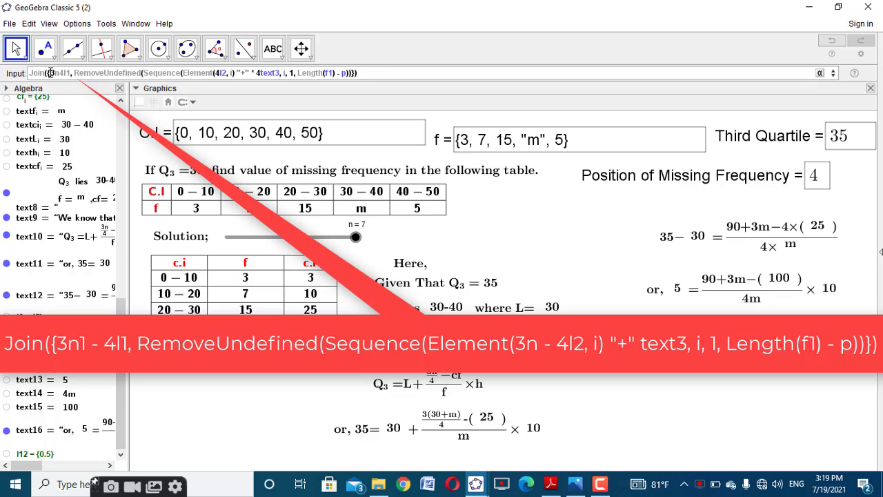
{"action": "type", "text": "1-"}
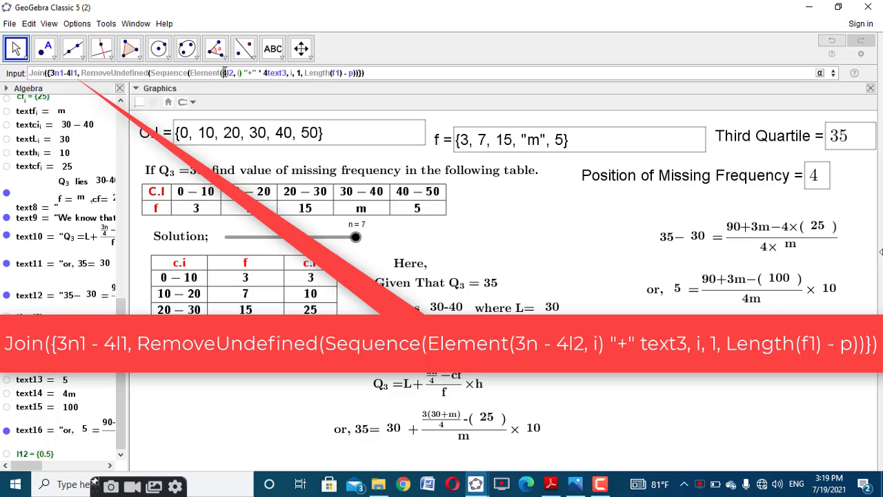
{"action": "type", "text": "3n-"}
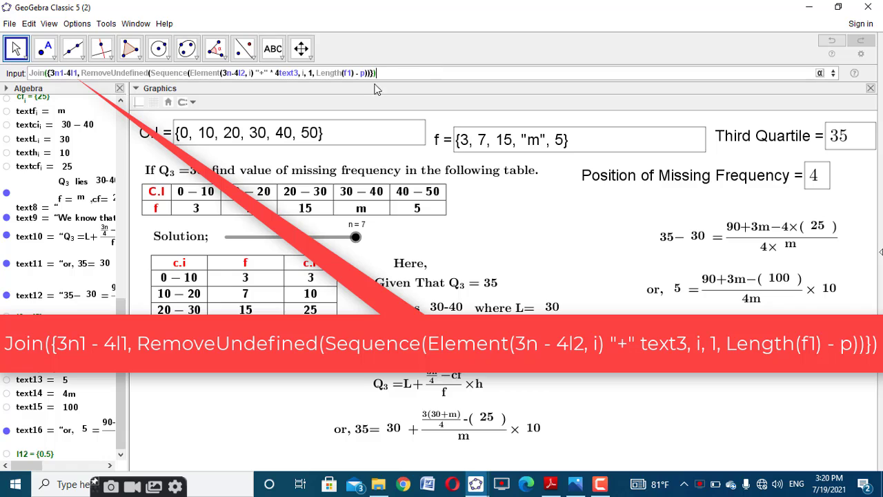
{"action": "left_click", "coordinate": [280, 72]}
{"action": "key", "text": "BackSpace"}
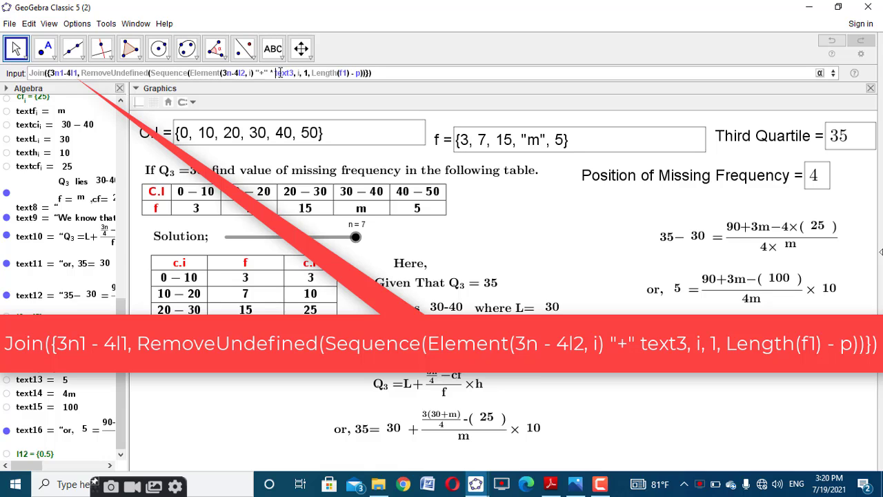
{"action": "key", "text": "Delete"}
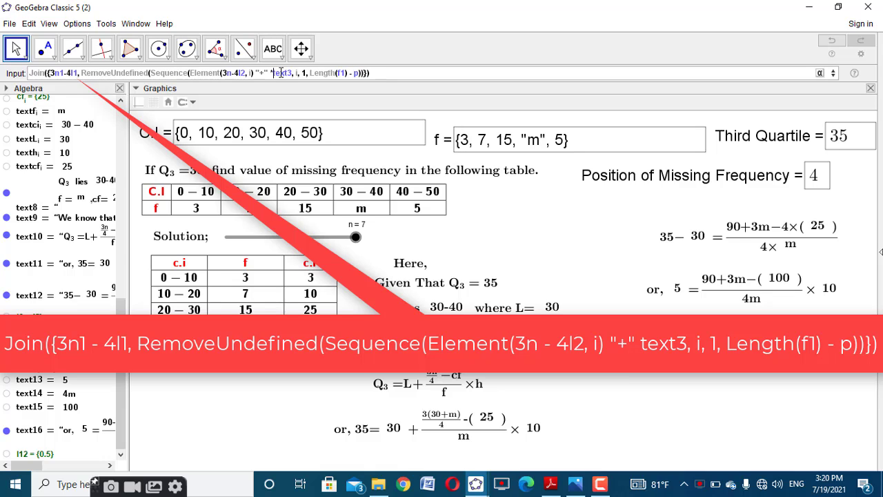
{"action": "key", "text": "Delete"}
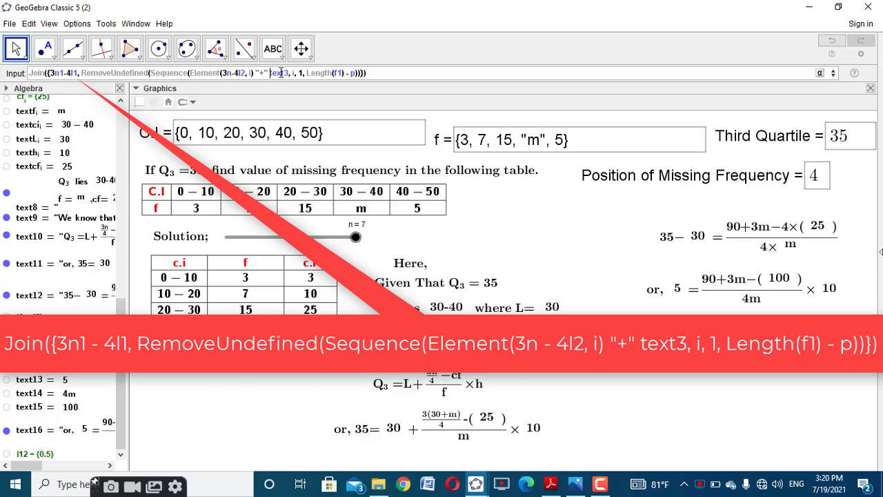
{"action": "key", "text": "Return"}
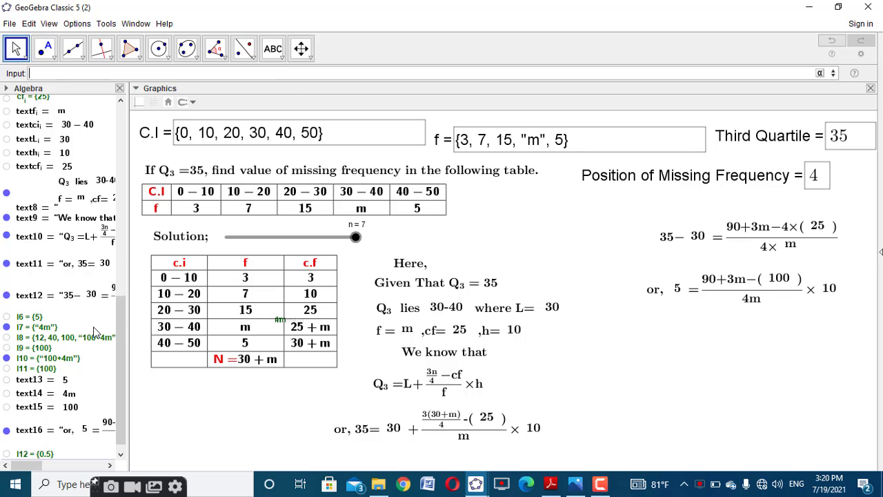
Step: Copy the RemoveUndefined definition of list l9 into a new input expression, leaving l9 itself unmodified
{"action": "scroll", "coordinate": [123, 426], "scroll_direction": "down", "scroll_amount": 1}
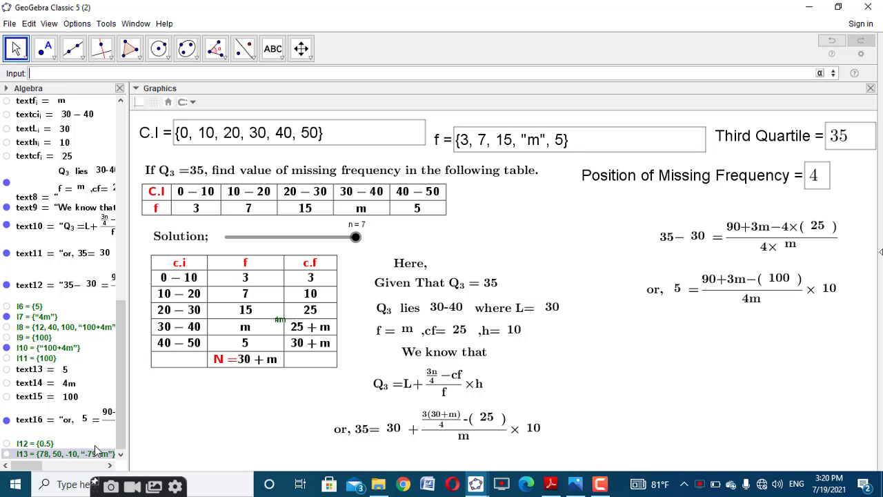
{"action": "double_click", "coordinate": [40, 339]}
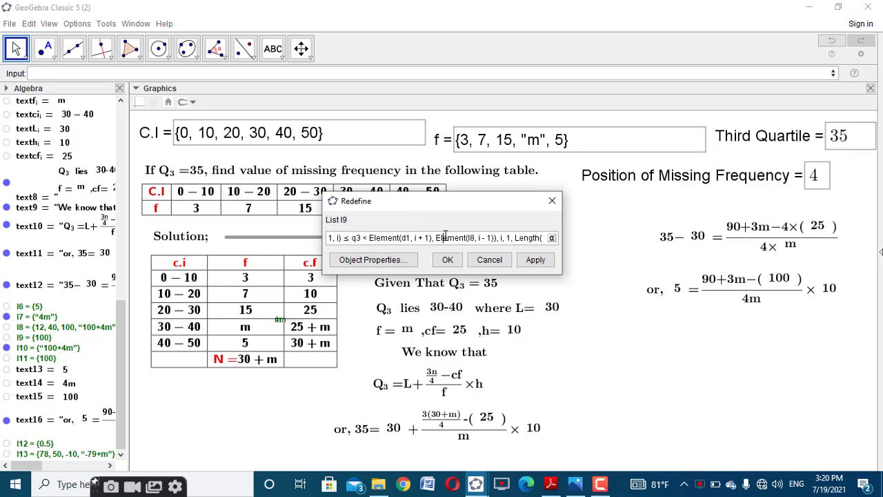
{"action": "left_click", "coordinate": [447, 259]}
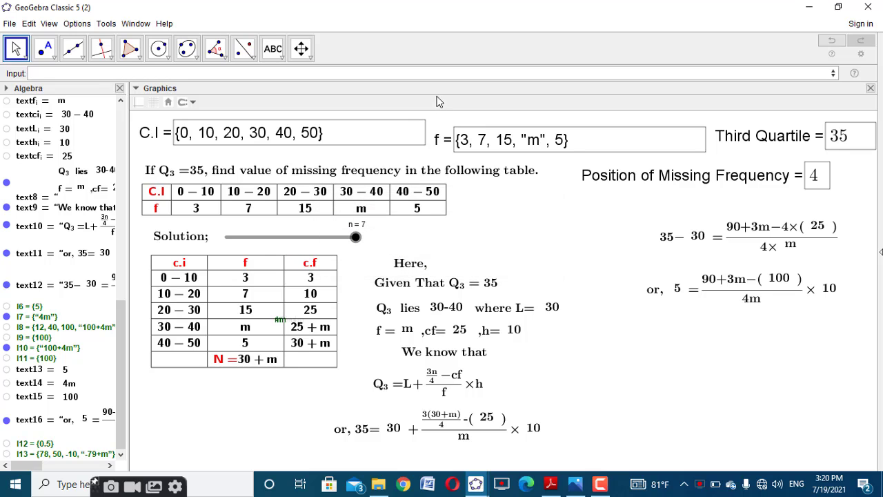
{"action": "left_click", "coordinate": [429, 71]}
{"action": "type", "text": "RemoveUndefined(Sequence(If(Element(d1, i) ≤ q3 < Element(d1, i + 1), Element(l8, i - 1)), i, 1, Length(l8)))"}
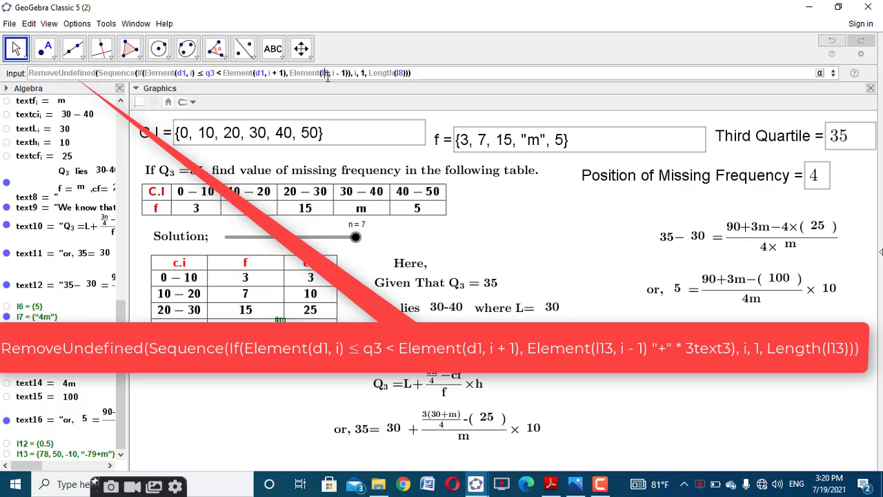
Step: Replace l8 with l13 in both the Element and Length parts of the copied RemoveUndefined expression
{"action": "key", "text": "BackSpace"}
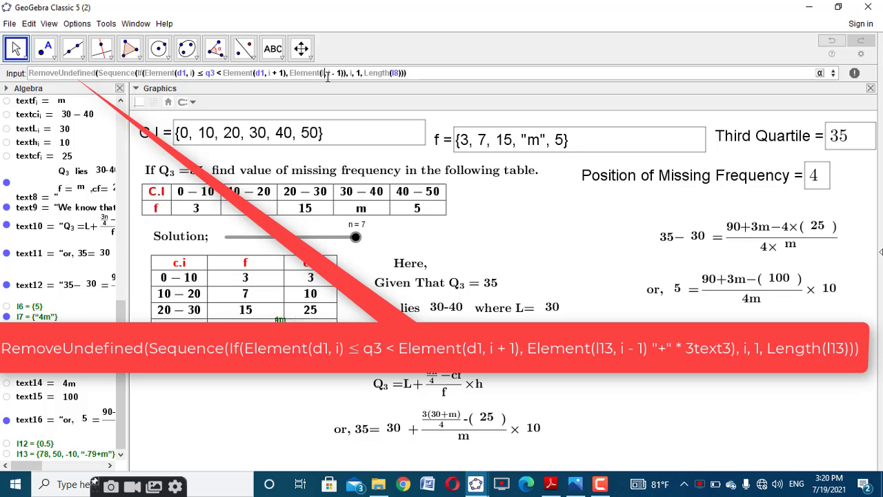
{"action": "type", "text": "13"}
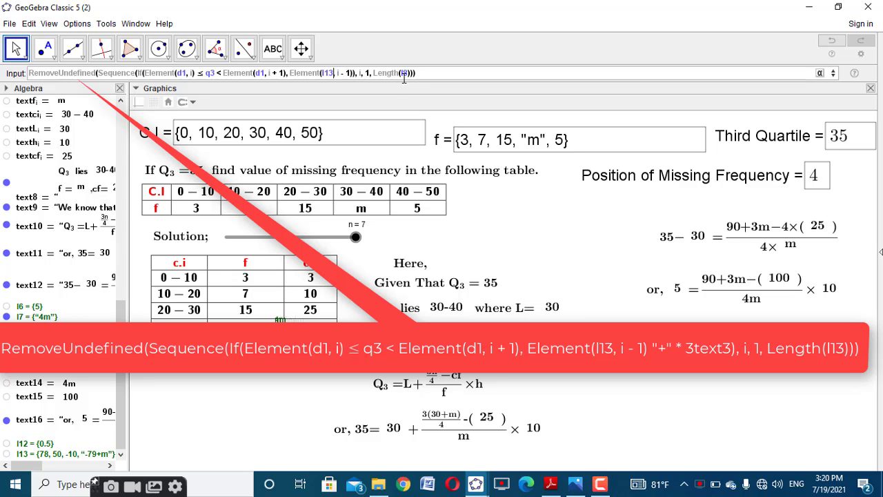
{"action": "left_click", "coordinate": [407, 73]}
{"action": "key", "text": "BackSpace"}
{"action": "type", "text": "13"}
Step: Append "+"3text3 after Element(l13, i - 1) in the expression and create the list
{"action": "type", "text": "\"+"}
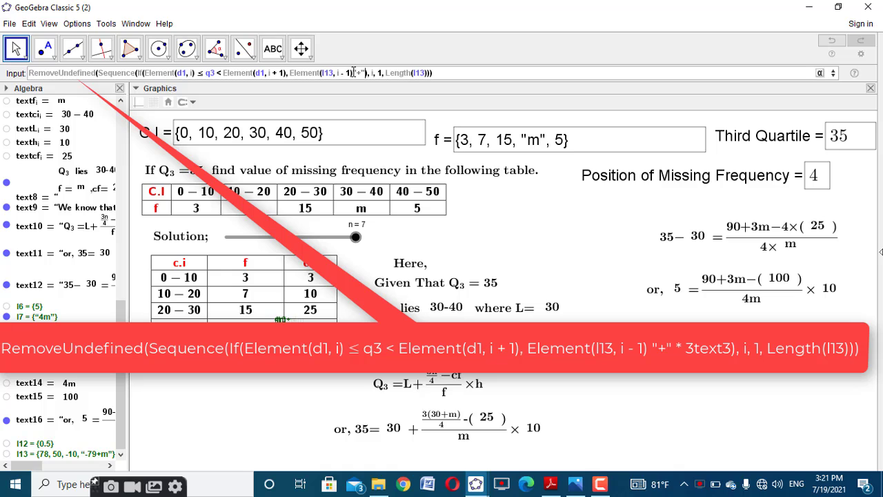
{"action": "type", "text": "3"}
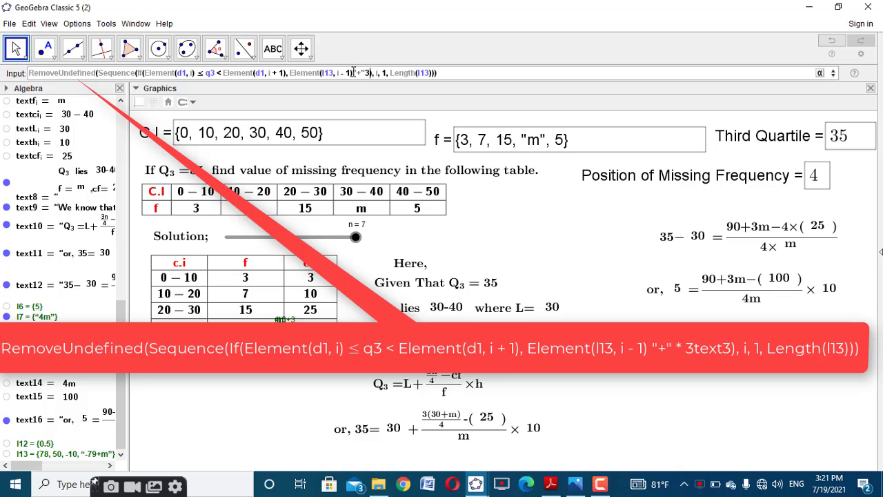
{"action": "type", "text": "text"}
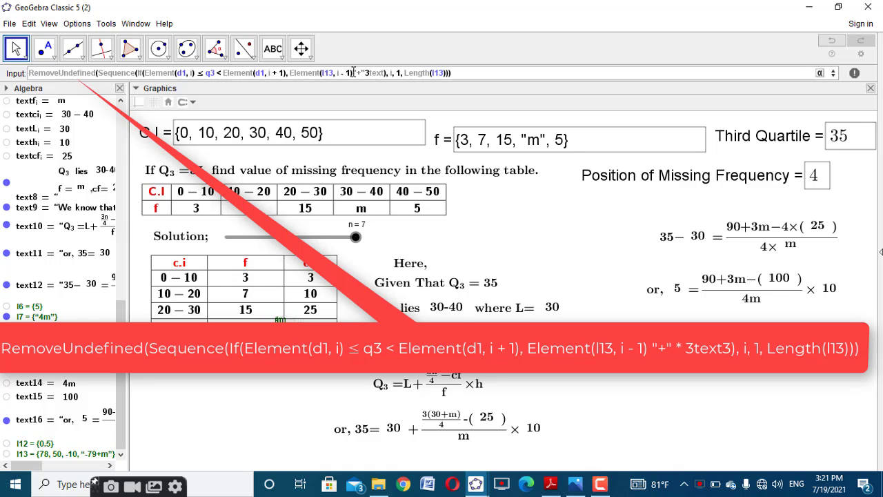
{"action": "type", "text": "3"}
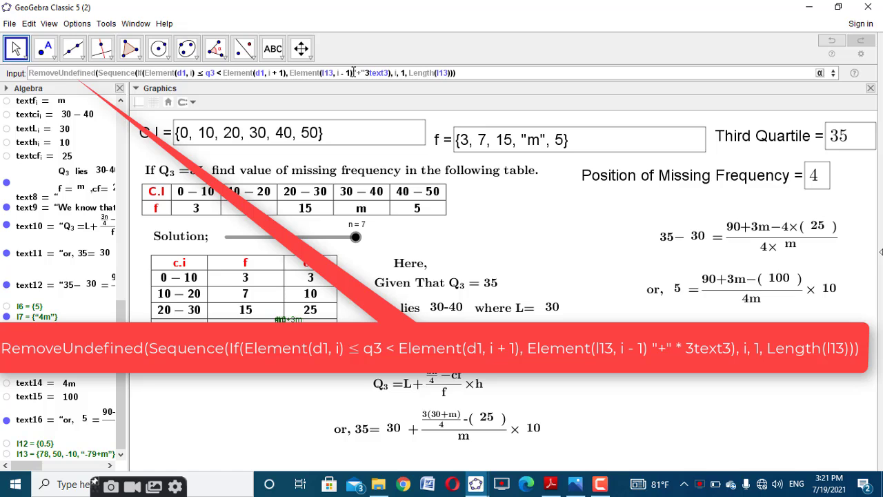
{"action": "key", "text": "Return"}
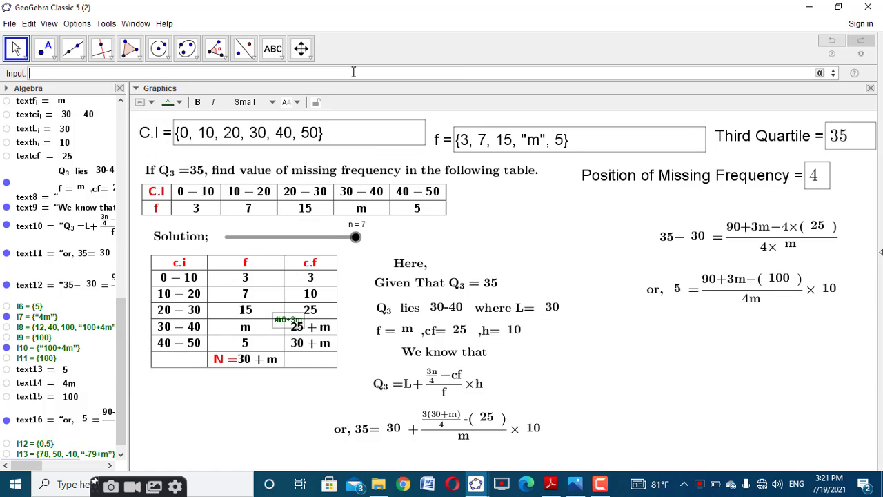
Step: Hide the newly created list l14 in the graphics view
{"action": "left_click_drag", "start_coordinate": [119, 360], "coordinate": [140, 434]}
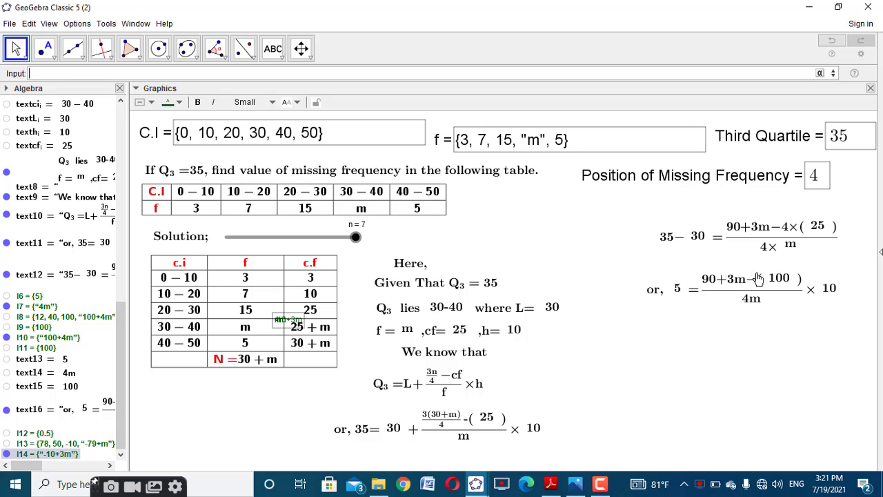
{"action": "left_click", "coordinate": [6, 454]}
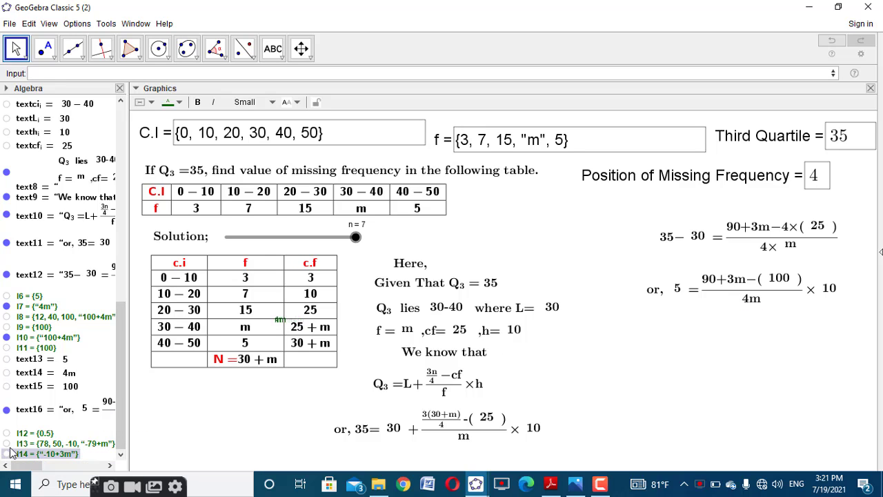
Step: Copy the First(RemoveUndefined(...)) definition of list l10 into a new input expression, leaving l10 itself unmodified
{"action": "double_click", "coordinate": [43, 337]}
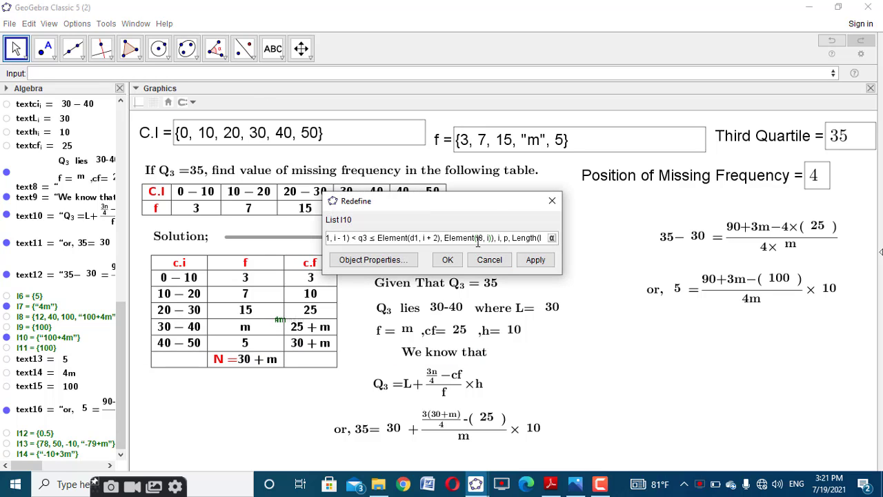
{"action": "left_click", "coordinate": [477, 238]}
{"action": "left_click", "coordinate": [489, 260]}
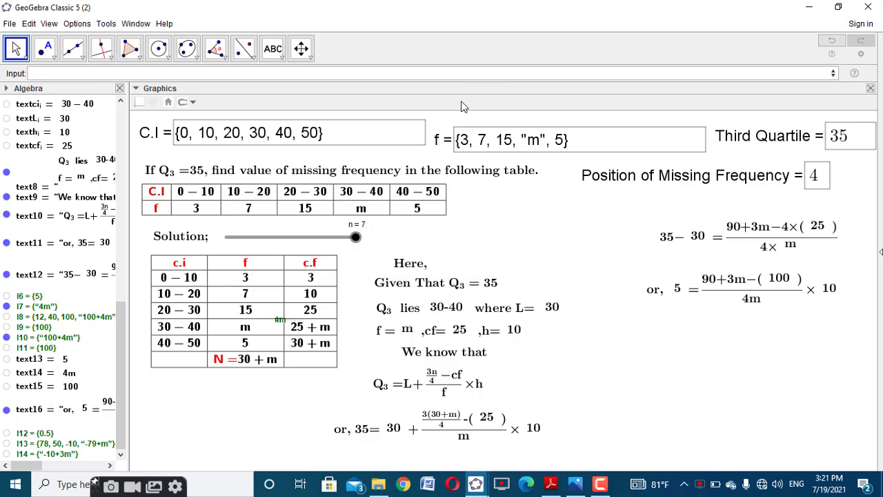
{"action": "left_click", "coordinate": [465, 73]}
{"action": "type", "text": "First(RemoveUndefined(Sequence(If(Element(d1, i - 1) < q3 ≤ Element(d1, i + 2), Element(l8, i)), i, p, Length(l8))))"}
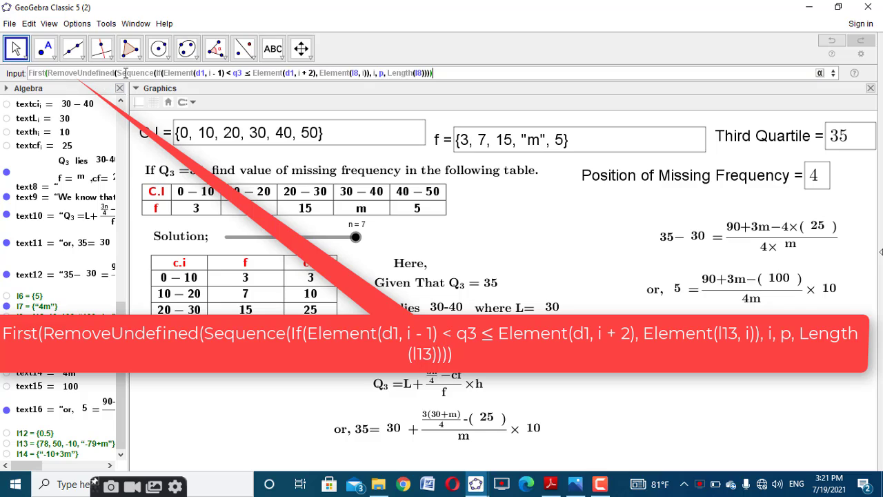
Step: Replace l8 with l13 in the Element and Length parts of the copied expression, then create the list and hide it in the graphics view
{"action": "left_click", "coordinate": [358, 74]}
{"action": "key", "text": "BackSpace"}
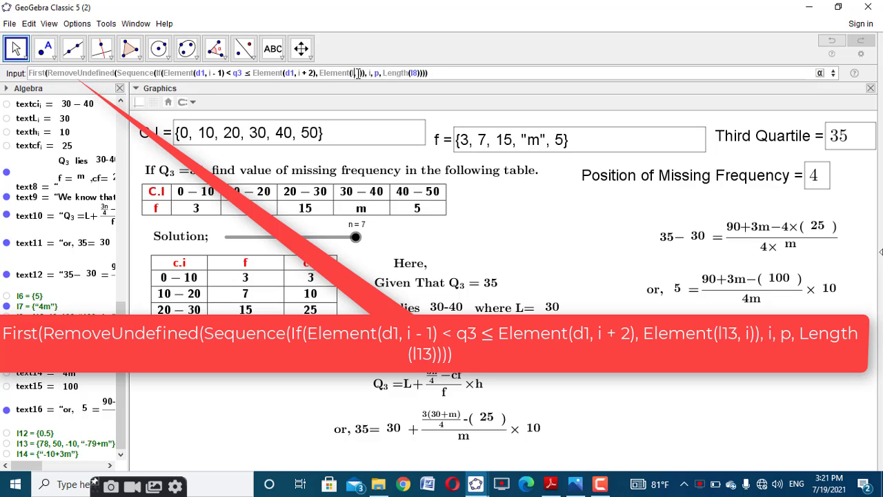
{"action": "type", "text": "13"}
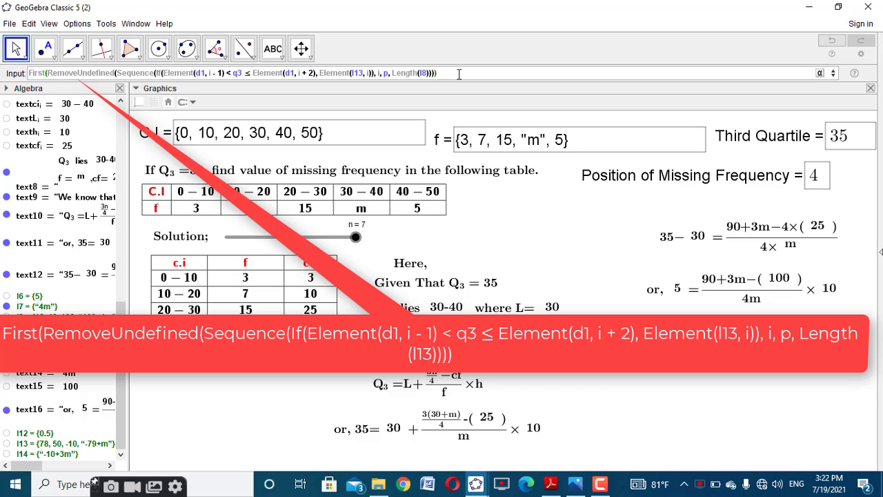
{"action": "key", "text": "Left"}
{"action": "key", "text": "BackSpace"}
{"action": "type", "text": "13"}
{"action": "key", "text": "Return"}
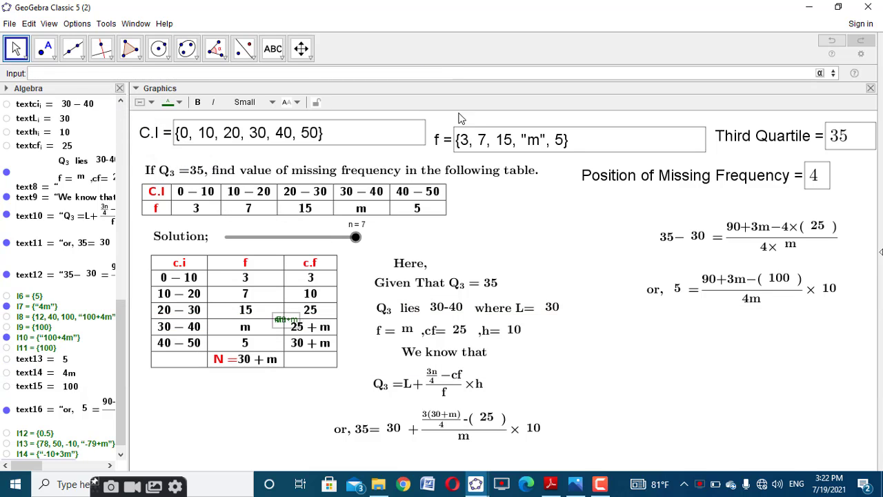
{"action": "left_click_drag", "start_coordinate": [121, 342], "coordinate": [123, 357]}
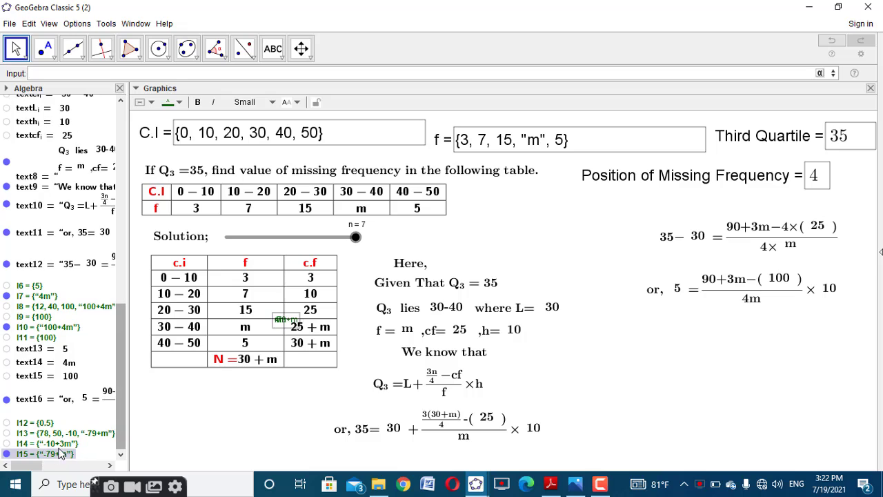
{"action": "left_click", "coordinate": [7, 454]}
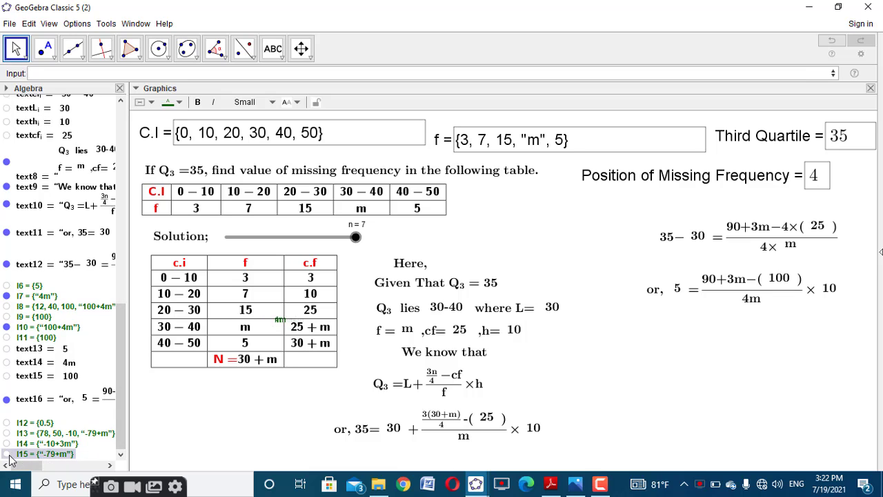
Step: Start an If expression with Condition, Then and Else arguments and enter b==1 as the condition
{"action": "left_click", "coordinate": [106, 76]}
{"action": "type", "text": "If"}
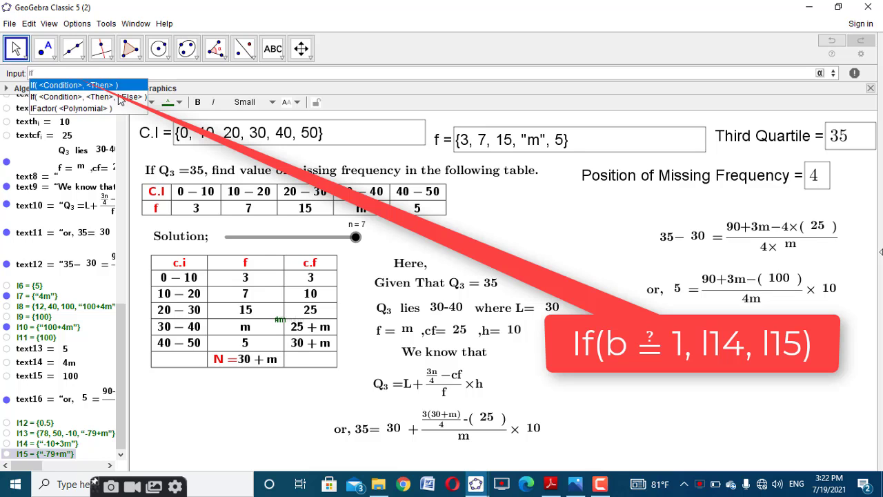
{"action": "left_click", "coordinate": [122, 97]}
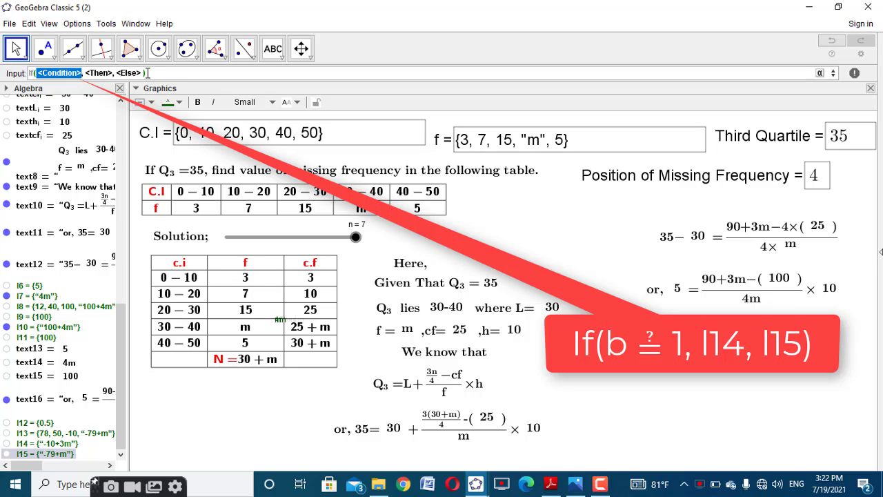
{"action": "type", "text": "b=1"}
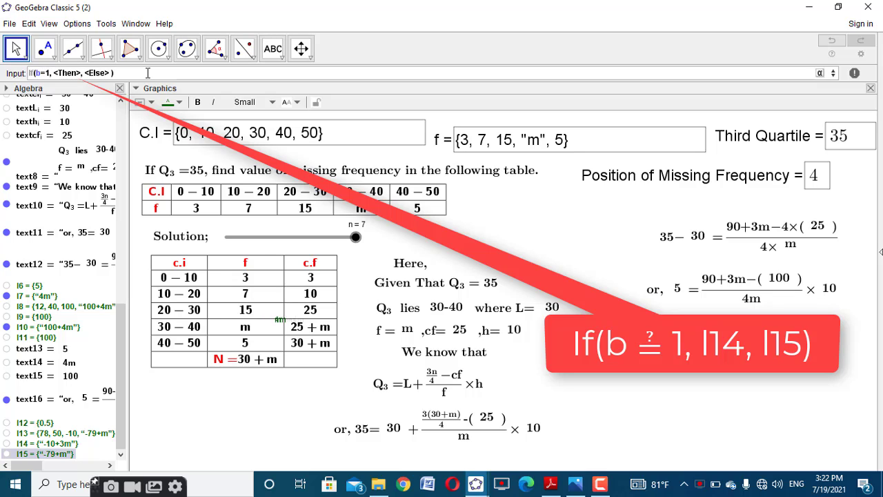
{"action": "key", "text": "Tab"}
{"action": "key", "text": "Left"}
{"action": "key", "text": "Left"}
{"action": "key", "text": "Left"}
{"action": "key", "text": "Left"}
{"action": "type", "text": "="}
{"action": "key", "text": "Tab"}
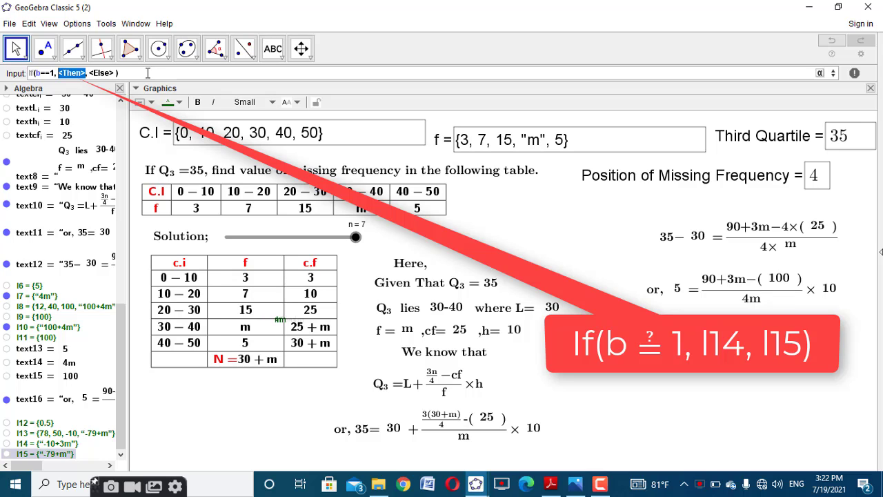
Step: Enter l14 as the Then and l15 as the Else argument of the If expression and create the list
{"action": "type", "text": "l14"}
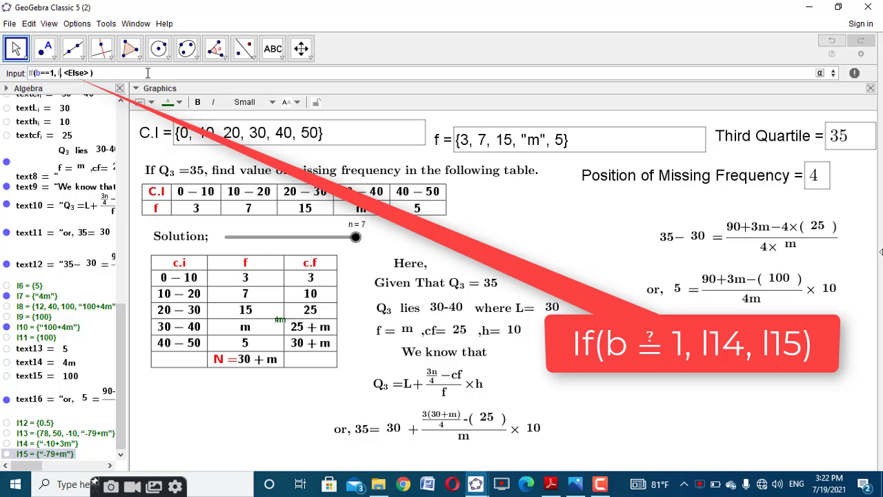
{"action": "key", "text": "Tab"}
{"action": "type", "text": "l15"}
{"action": "key", "text": "Return"}
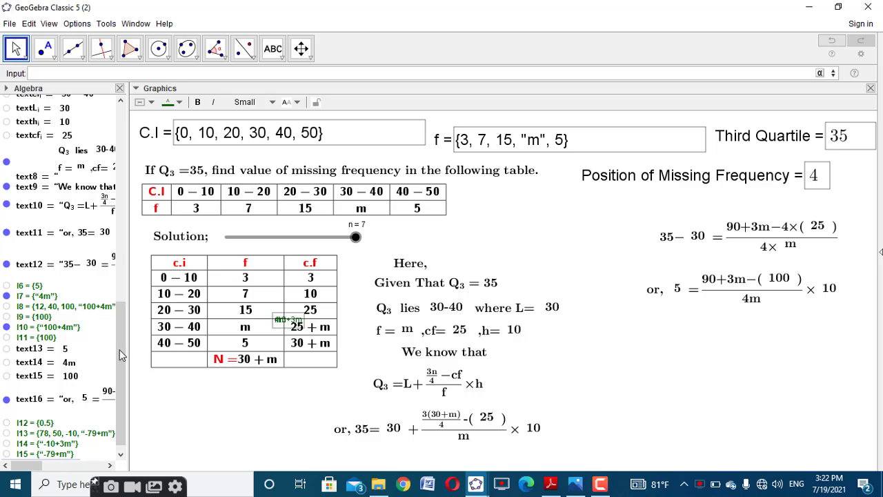
{"action": "scroll", "coordinate": [97, 413], "scroll_direction": "down", "scroll_amount": 1}
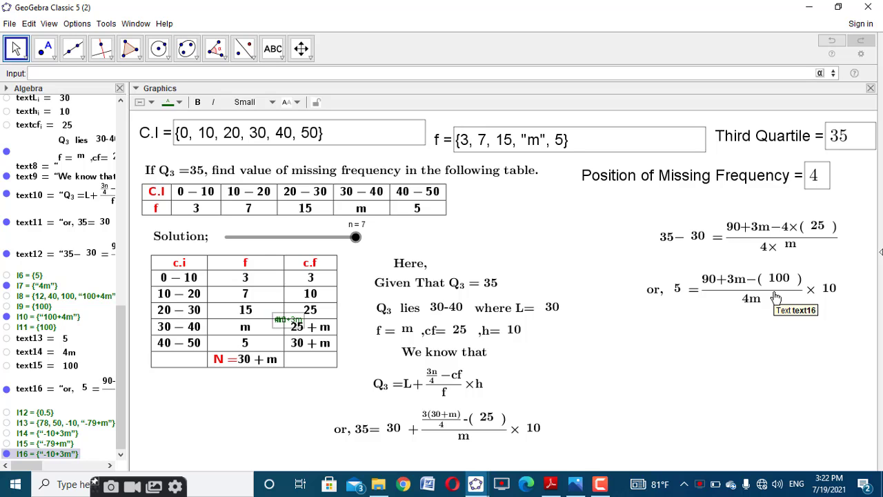
Step: Copy the Join definition of list l13 into a new input expression, leaving l13 itself unmodified
{"action": "double_click", "coordinate": [108, 424]}
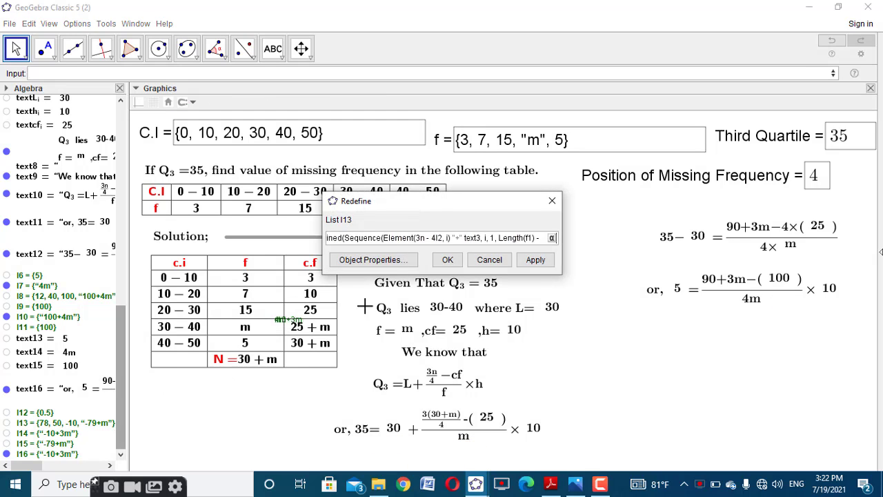
{"action": "triple_click", "coordinate": [429, 238]}
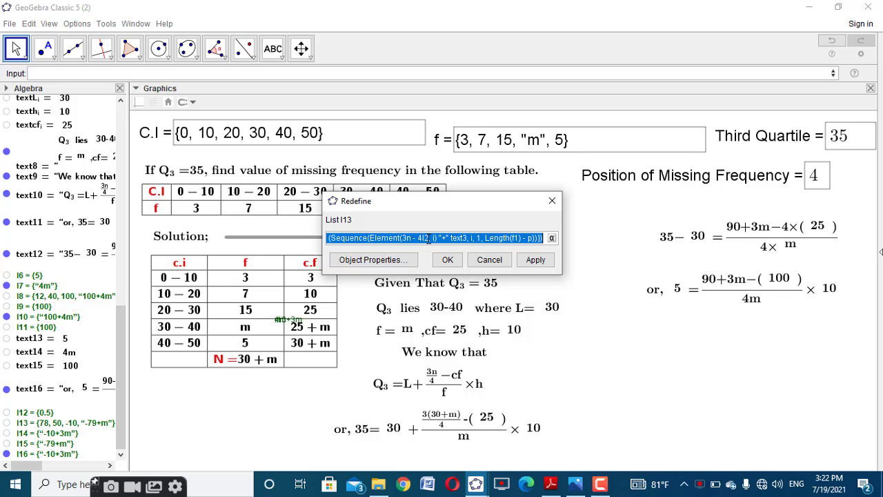
{"action": "left_click", "coordinate": [447, 259]}
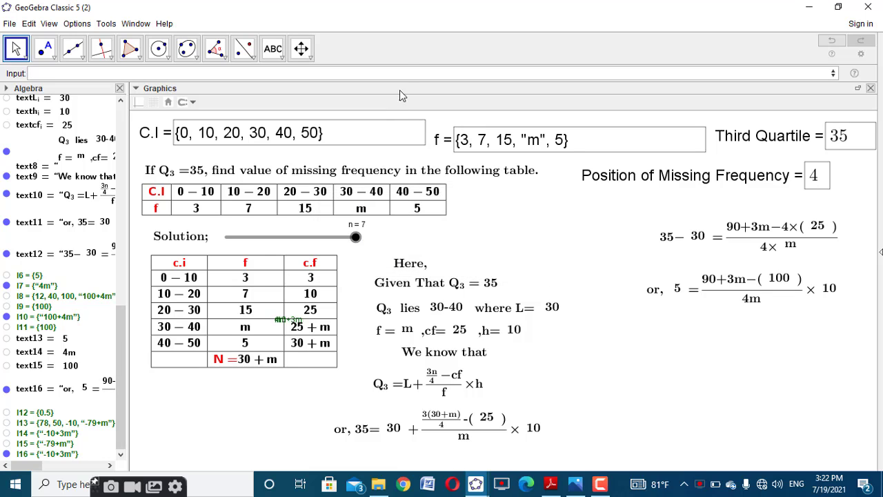
{"action": "left_click", "coordinate": [410, 68]}
{"action": "type", "text": "Join({3n1 - 4l1, RemoveUndefined(Sequence(Element(3n - 4l2, i) \"+\" text3, i, 1, Length(f1) - p))})"}
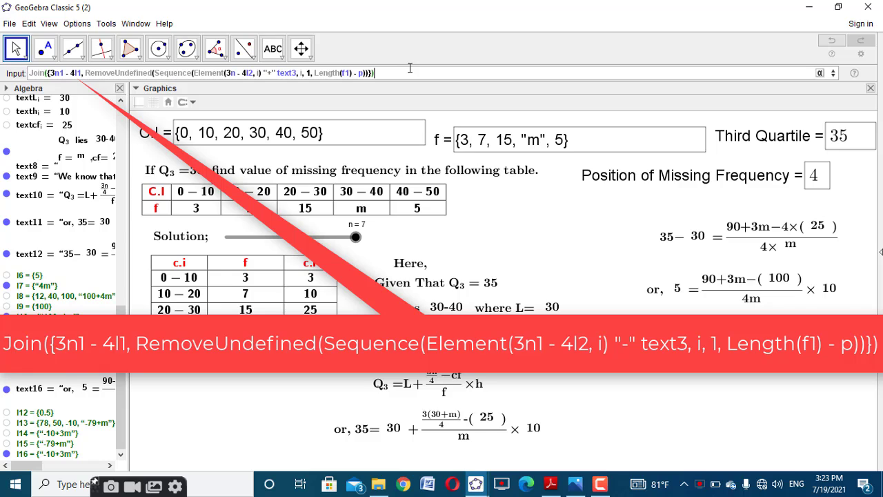
Step: Change the "+" before text3 to "-" in the copied Join expression and create the list
{"action": "left_click", "coordinate": [273, 72]}
{"action": "key", "text": "BackSpace"}
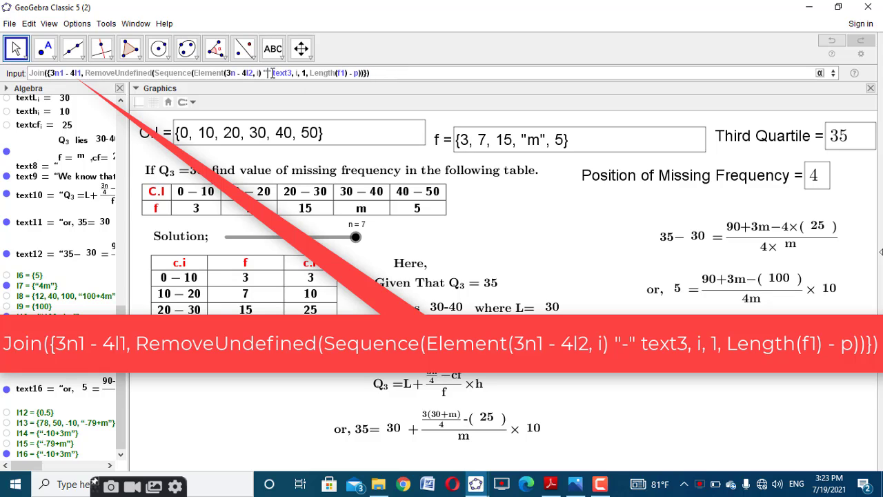
{"action": "type", "text": "-"}
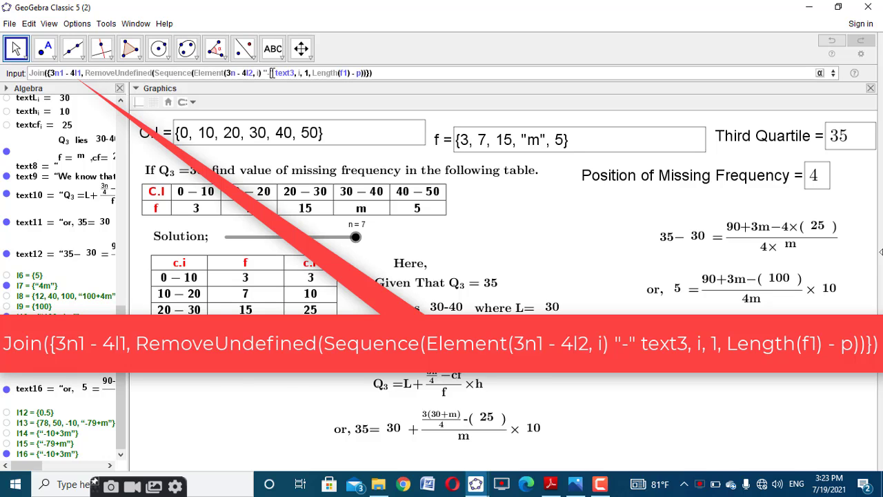
{"action": "key", "text": "Return"}
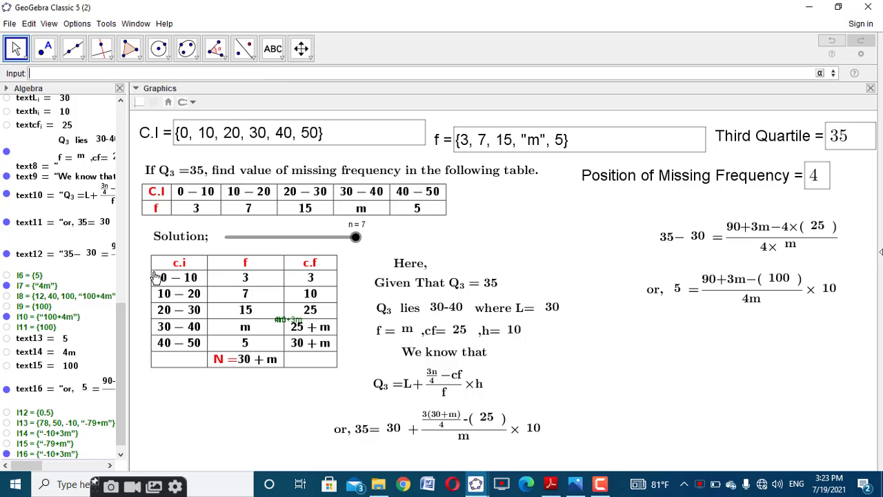
{"action": "scroll", "coordinate": [124, 316], "scroll_direction": "down", "scroll_amount": 1}
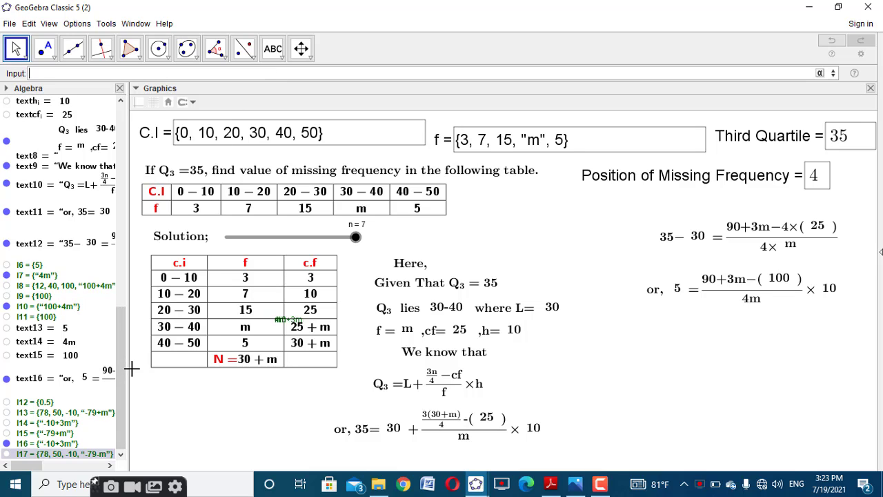
Step: Copy the First(RemoveUndefined(...)) definition of list l15 into a new input expression, leaving l15 itself unmodified
{"action": "left_click", "coordinate": [57, 435]}
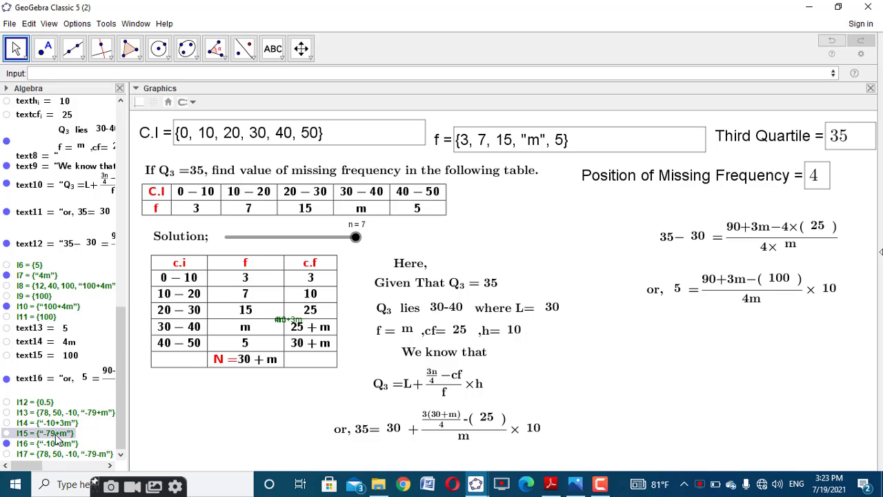
{"action": "double_click", "coordinate": [57, 435]}
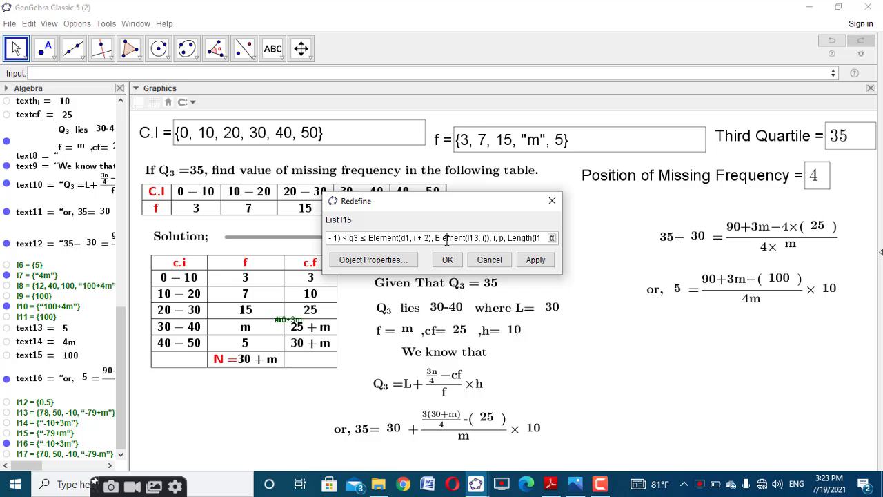
{"action": "triple_click", "coordinate": [446, 240]}
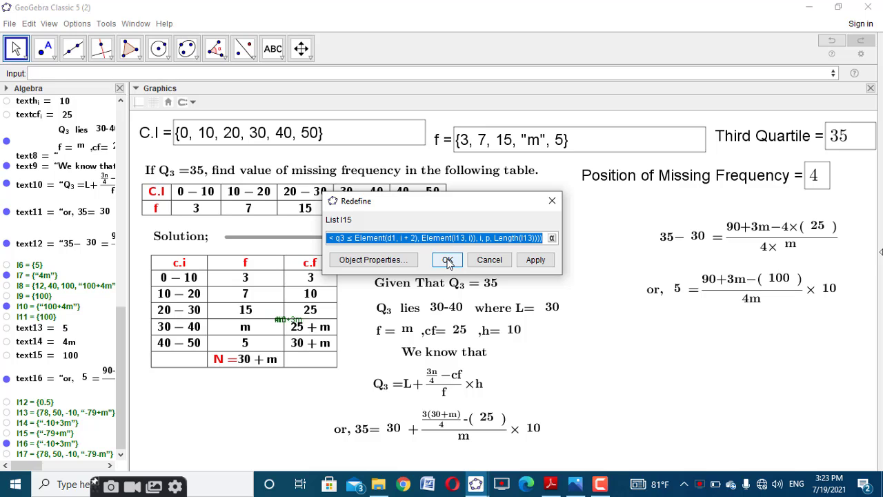
{"action": "left_click", "coordinate": [447, 259]}
{"action": "left_click", "coordinate": [420, 74]}
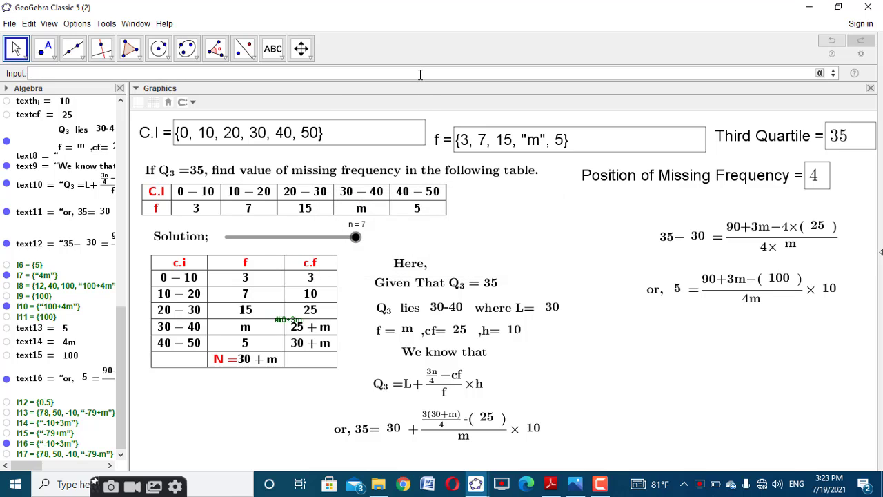
{"action": "type", "text": "First(RemoveUndefined(Sequence(If(Element(d1, i - 1) < q3 ≤ Element(d1, i + 2), Element(l13, i)), i, p, Length(l13))))"}
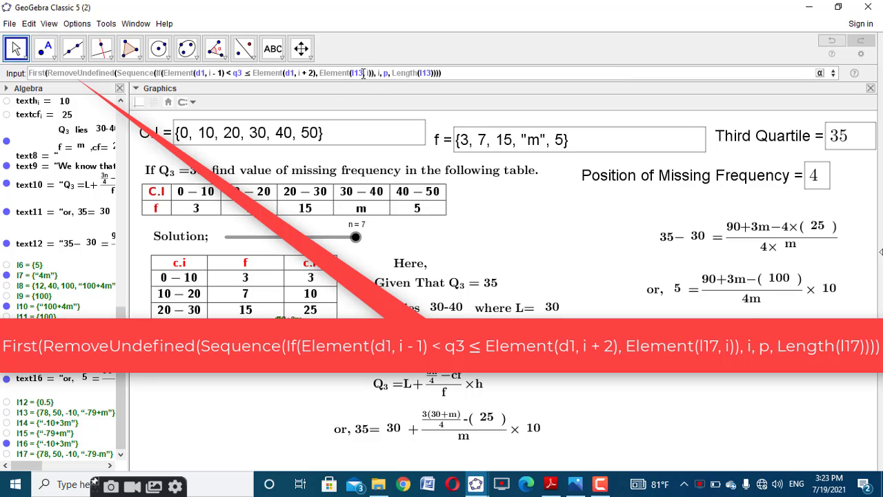
Step: Replace l13 with l17 in both the Element and Length parts of the copied expression and create the list
{"action": "left_click", "coordinate": [364, 74]}
{"action": "key", "text": "BackSpace"}
{"action": "type", "text": "7"}
{"action": "left_click", "coordinate": [418, 73]}
{"action": "key", "text": "BackSpace"}
{"action": "type", "text": "7"}
{"action": "key", "text": "Return"}
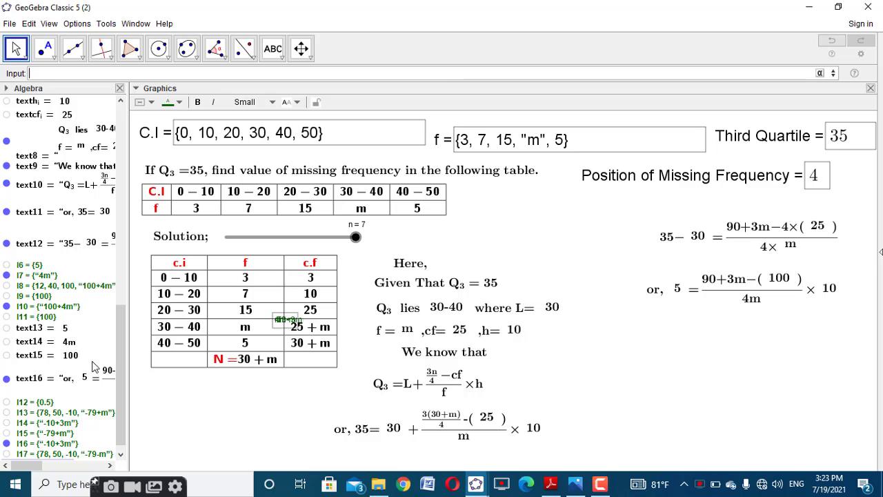
Step: Hide lists l18 and l16 in the graphics view
{"action": "scroll", "coordinate": [112, 376], "scroll_direction": "down", "scroll_amount": 1}
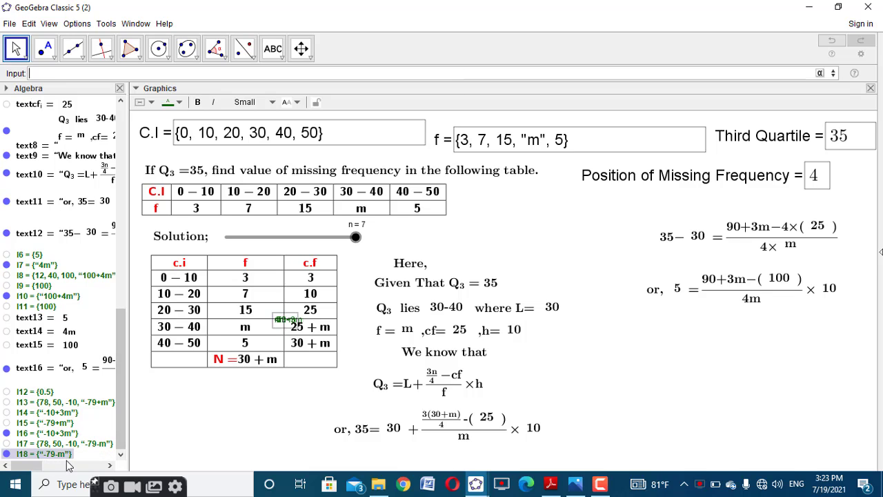
{"action": "left_click", "coordinate": [7, 455]}
{"action": "left_click", "coordinate": [7, 434]}
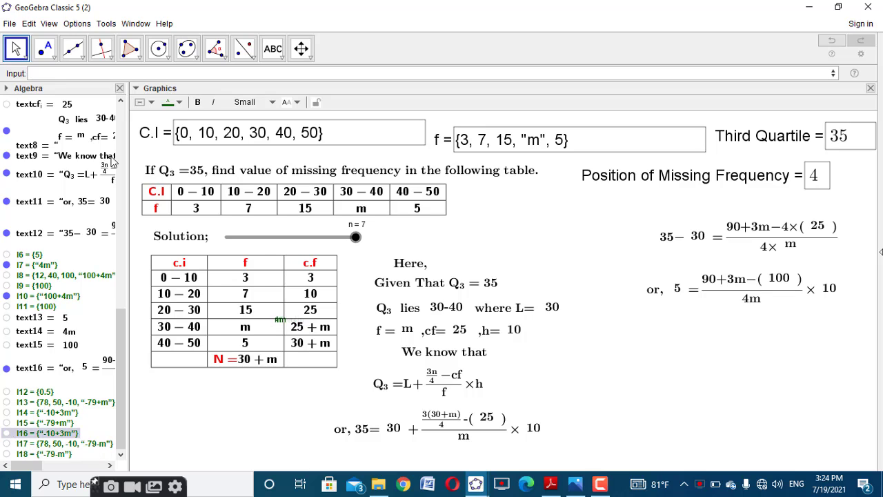
Step: Start an If expression with condition, then and else parts, and enter a==0 ∧ b==0 as its condition
{"action": "left_click", "coordinate": [127, 73]}
{"action": "type", "text": "If"}
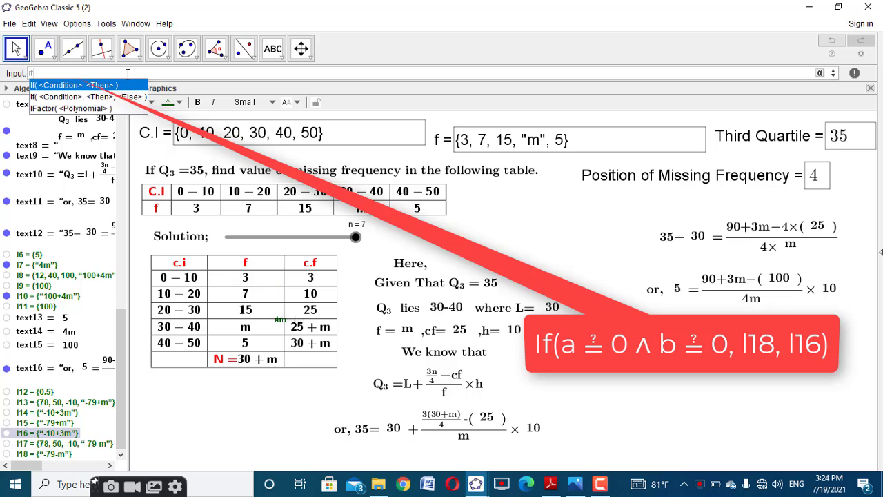
{"action": "left_click", "coordinate": [130, 97]}
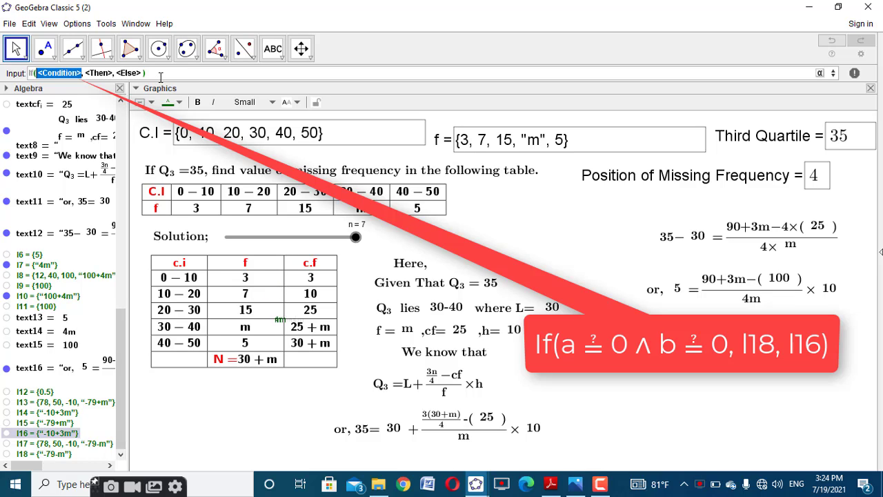
{"action": "type", "text": "a=="}
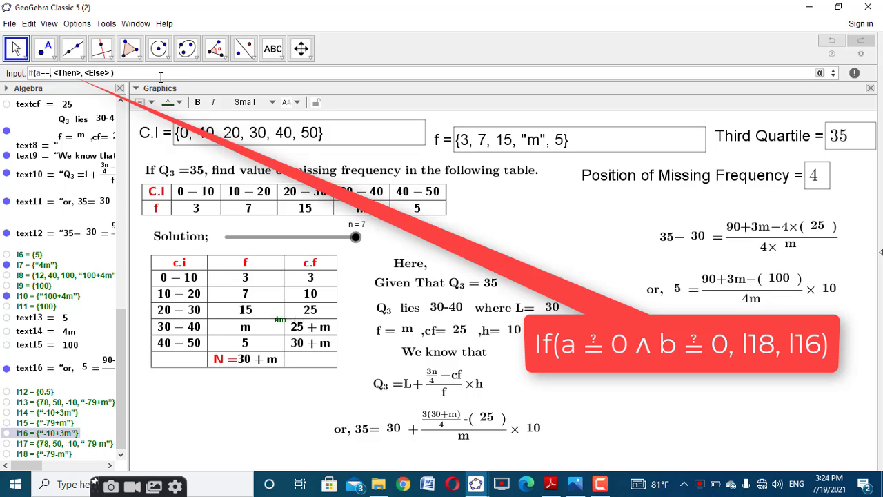
{"action": "type", "text": "0"}
{"action": "key", "text": "BackSpace"}
{"action": "type", "text": "0"}
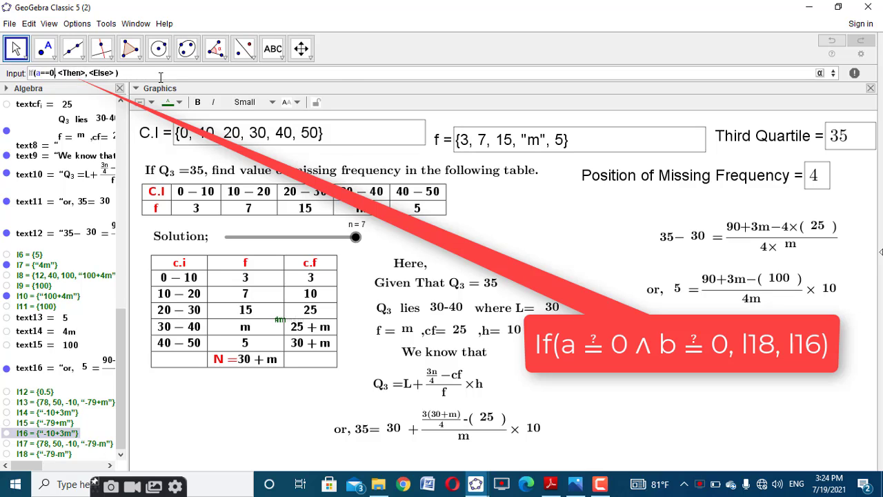
{"action": "left_click", "coordinate": [822, 73]}
{"action": "left_click", "coordinate": [757, 130]}
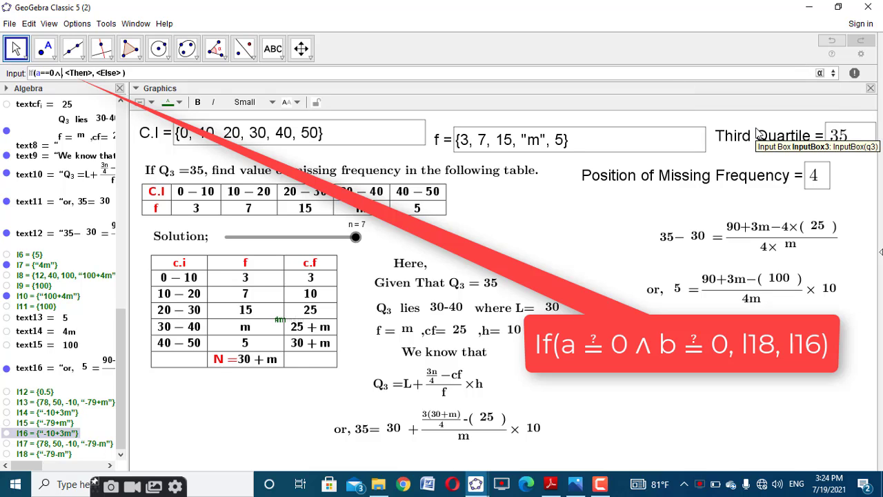
{"action": "type", "text": "b==0"}
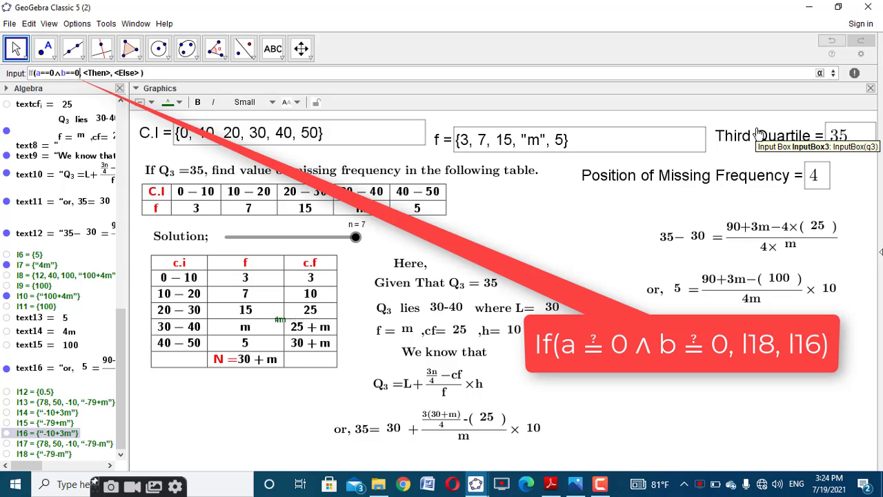
Step: Use l18 as the Then result and l16 as the Else result of the If expression and create the list
{"action": "key", "text": "Tab"}
{"action": "type", "text": "l18"}
{"action": "key", "text": "Tab"}
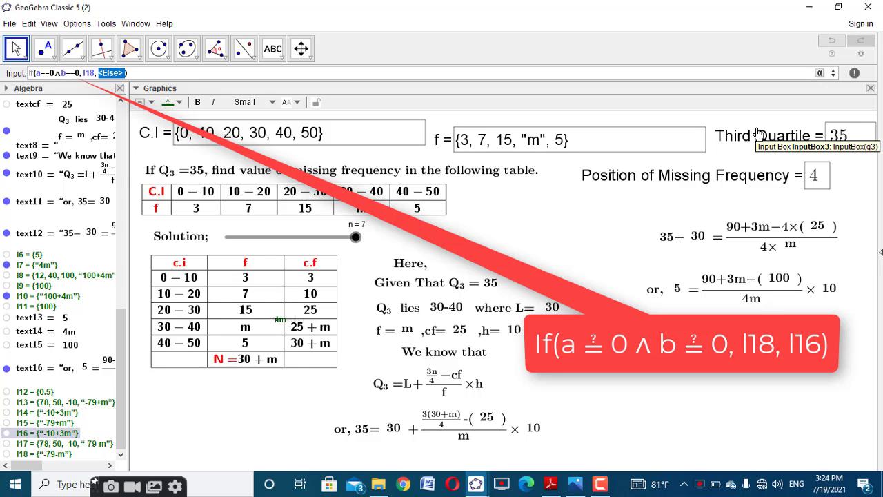
{"action": "type", "text": "l16"}
{"action": "key", "text": "Return"}
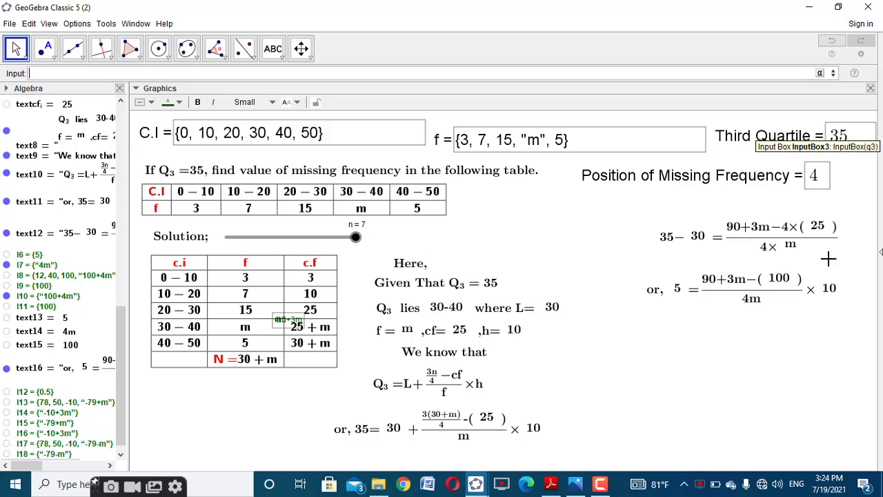
{"action": "left_click_drag", "start_coordinate": [129, 331], "coordinate": [127, 345]}
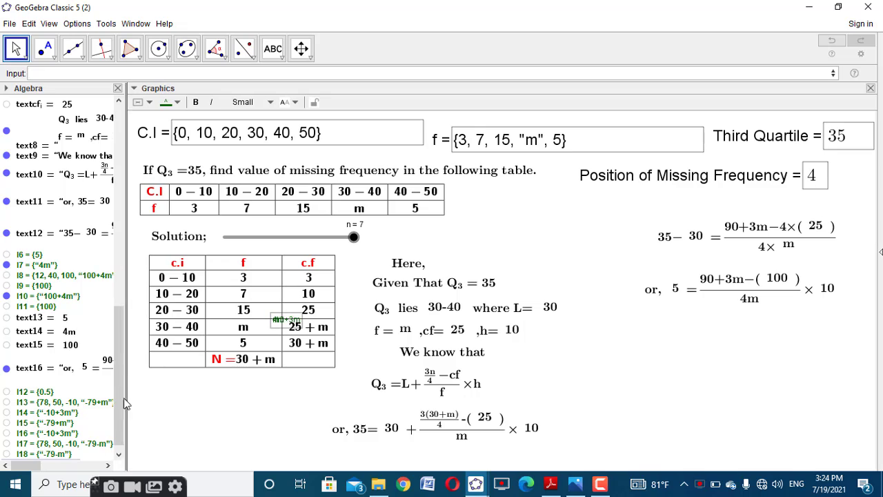
{"action": "left_click_drag", "start_coordinate": [120, 400], "coordinate": [124, 407]}
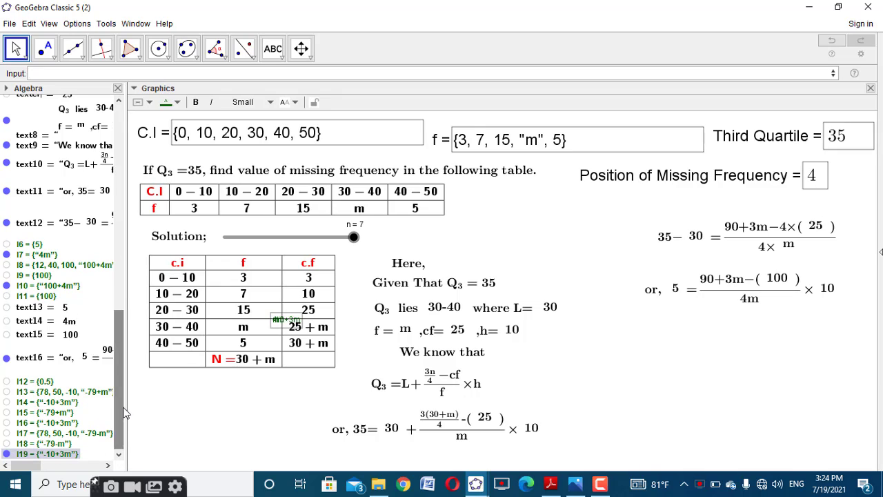
{"action": "left_click", "coordinate": [54, 454]}
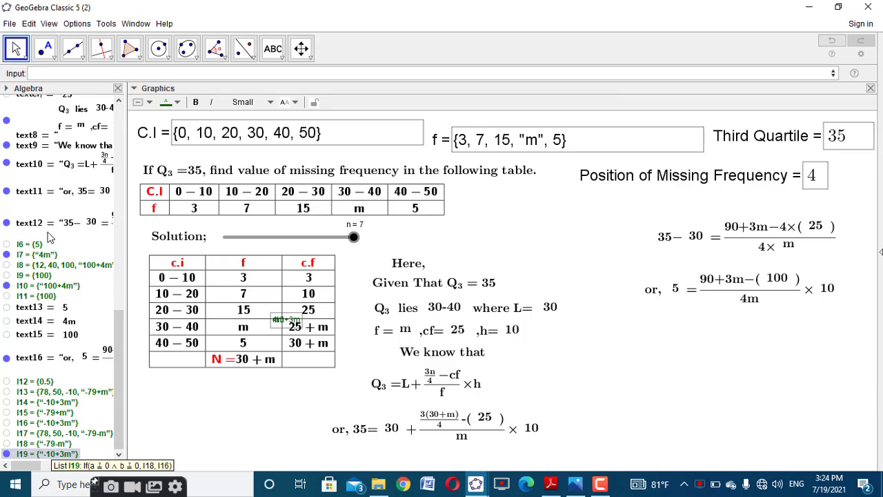
Step: Create a table text from list l12 with TableText(l12)
{"action": "left_click", "coordinate": [93, 72]}
{"action": "type", "text": "ta"}
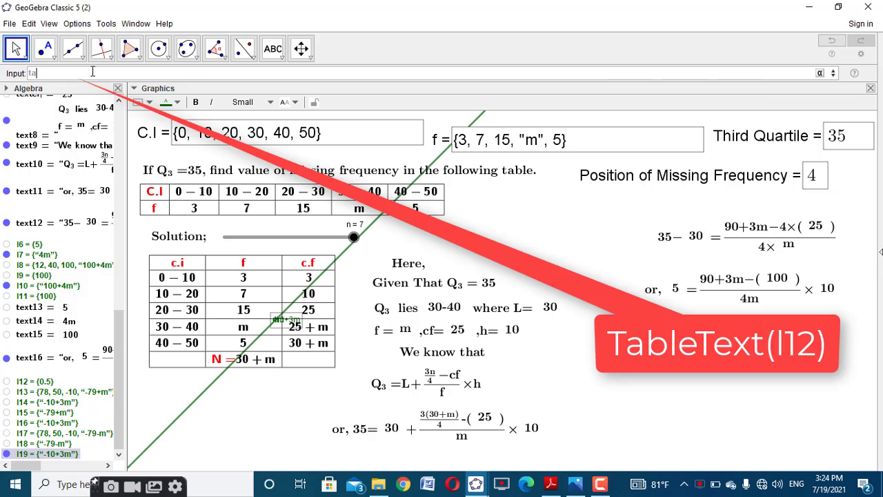
{"action": "type", "text": "blete"}
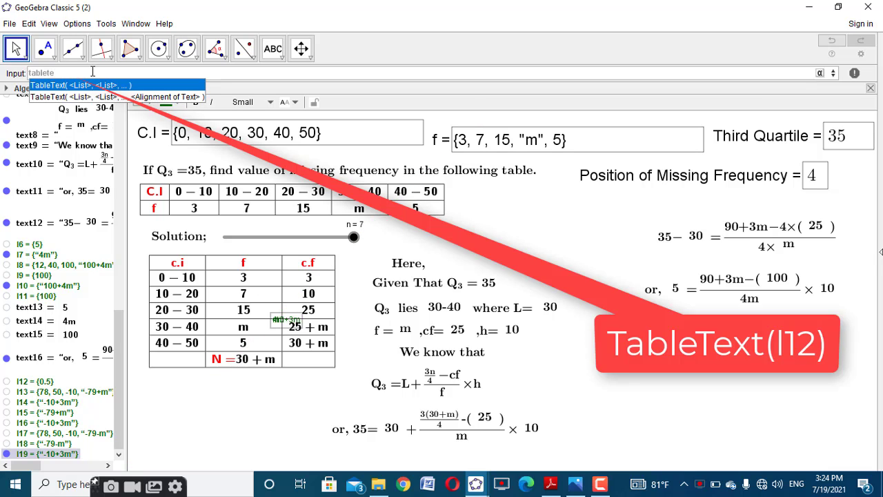
{"action": "type", "text": "xt"}
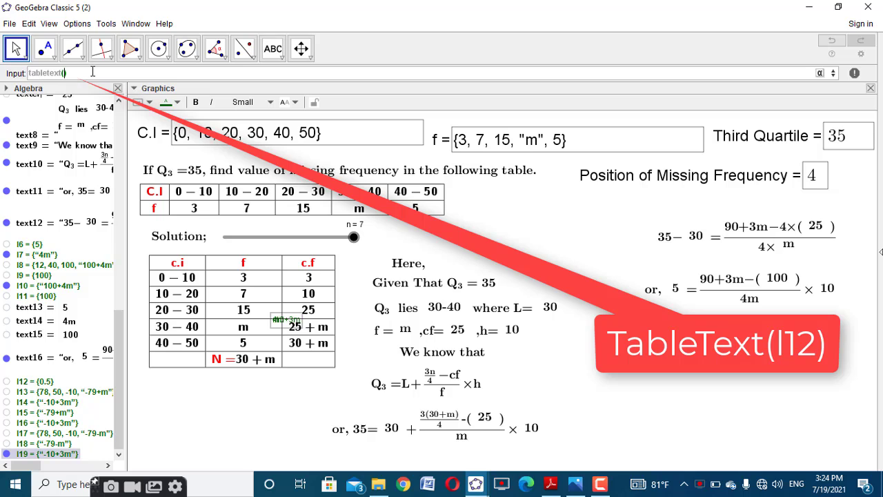
{"action": "type", "text": "(l12"}
{"action": "key", "text": "Return"}
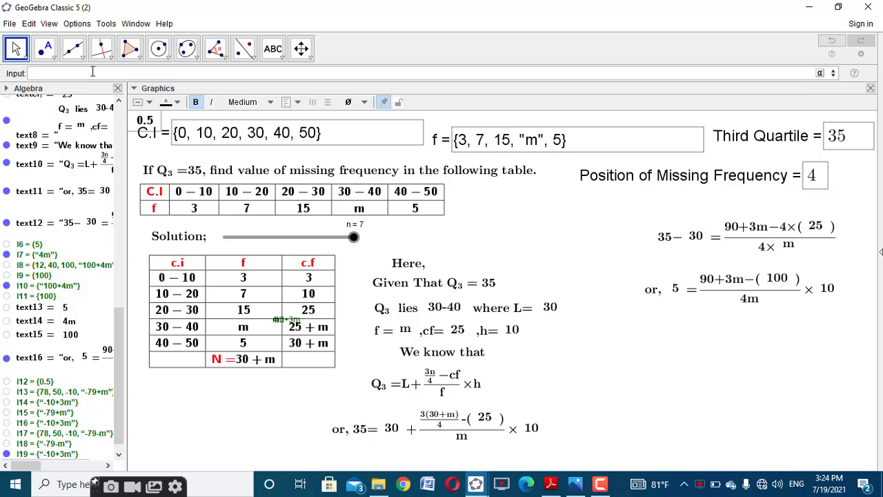
Step: Create a table text from list l19 with TableText(l19)
{"action": "type", "text": "tabl"}
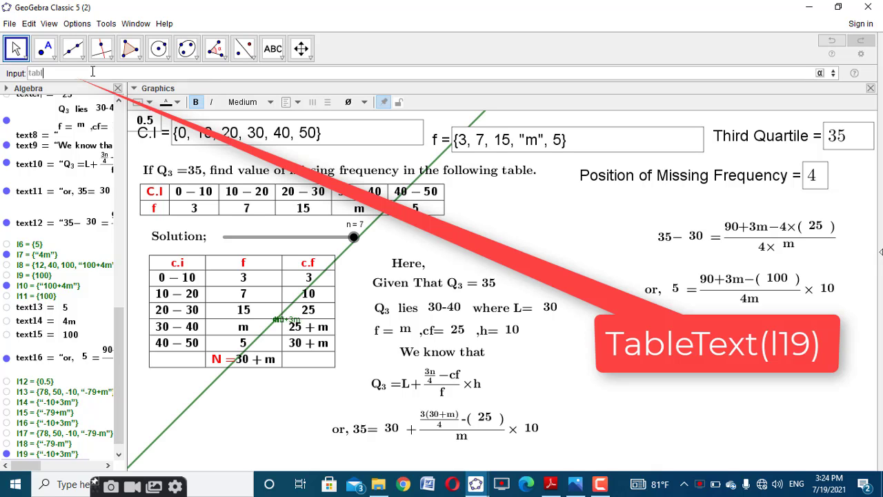
{"action": "type", "text": "etext"}
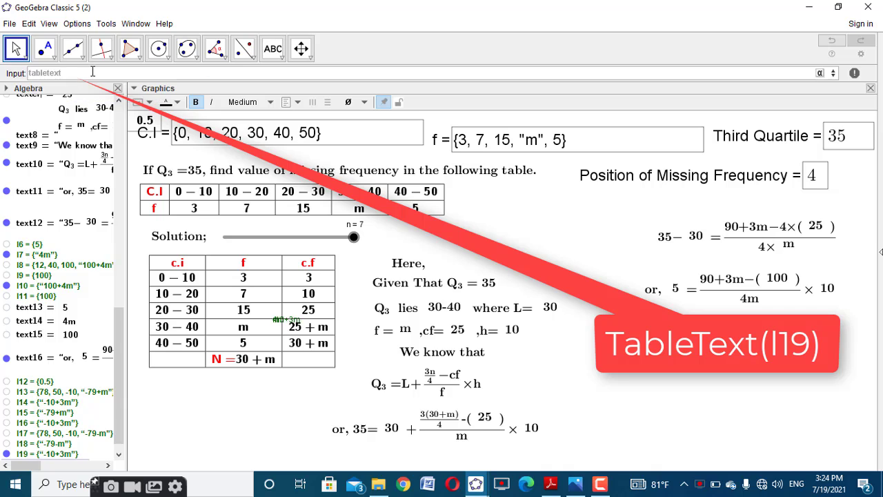
{"action": "type", "text": "(l19"}
{"action": "key", "text": "Return"}
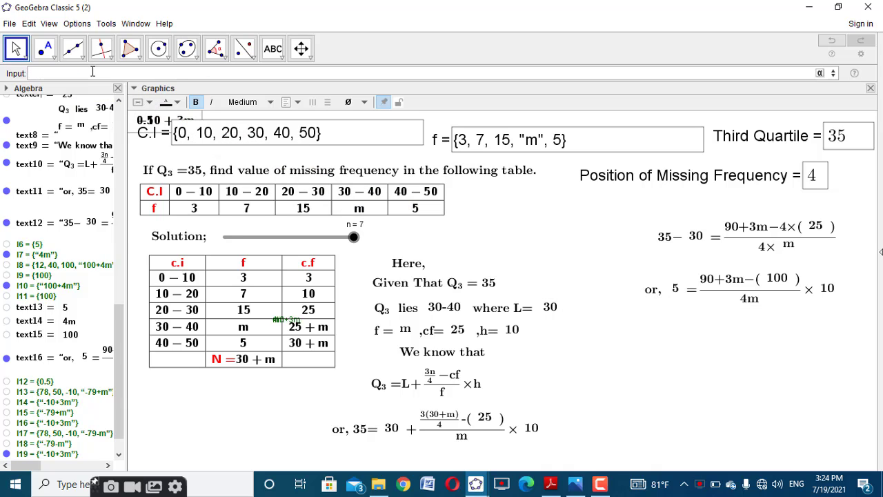
Step: Hide list l19 and the table texts text17 and text18 in the graphics view
{"action": "scroll", "coordinate": [109, 400], "scroll_direction": "down", "scroll_amount": 2}
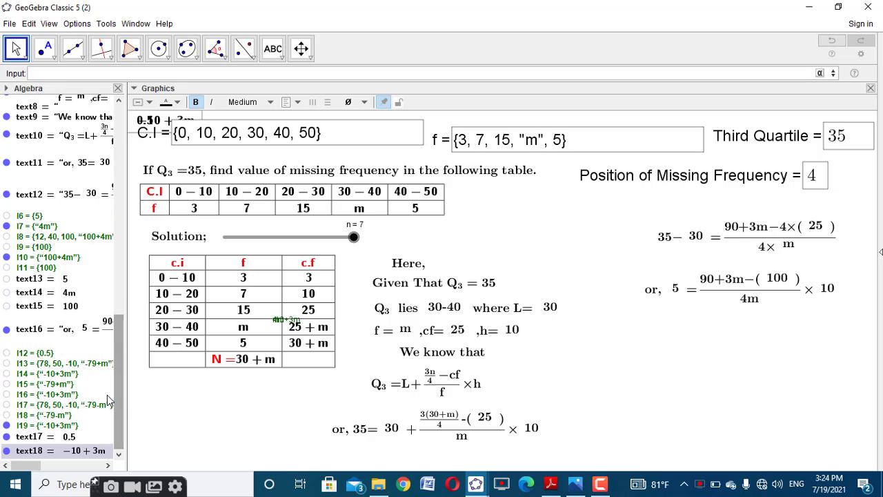
{"action": "left_click", "coordinate": [7, 425]}
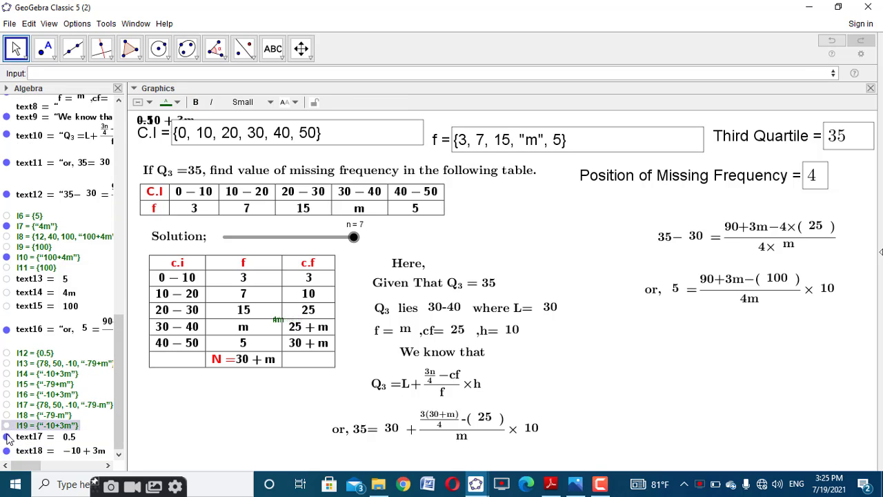
{"action": "left_click", "coordinate": [6, 437]}
{"action": "left_click", "coordinate": [6, 450]}
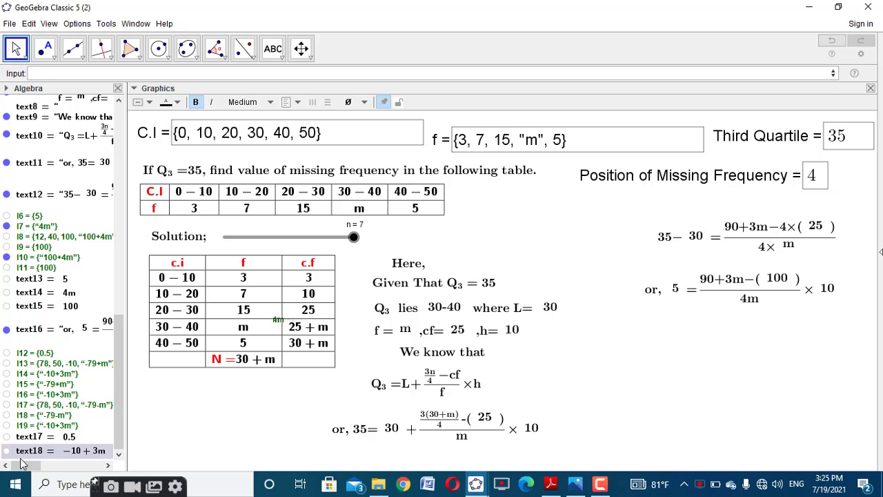
Step: Begin a new LaTeX text reading "or," followed by the fraction of text13 over texth_i and an equals sign
{"action": "left_click", "coordinate": [271, 50]}
{"action": "left_click", "coordinate": [506, 247]}
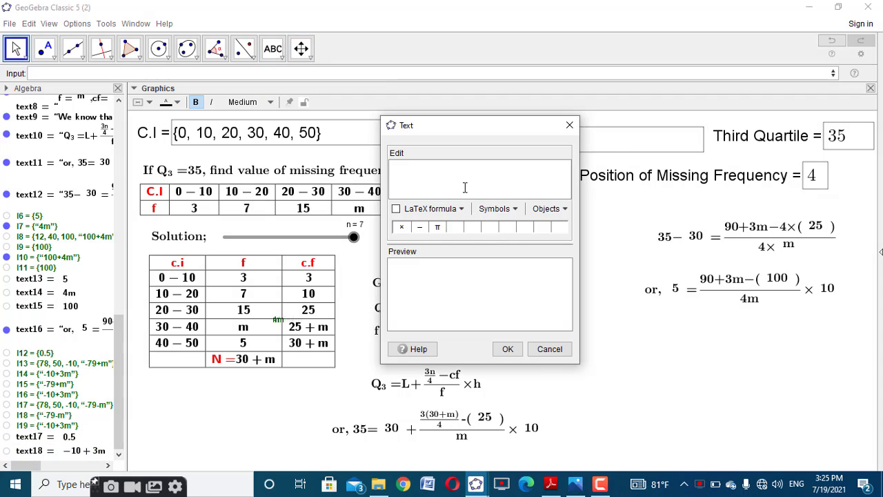
{"action": "type", "text": "ext{\\frac{"}
{"action": "left_click", "coordinate": [65, 279]}
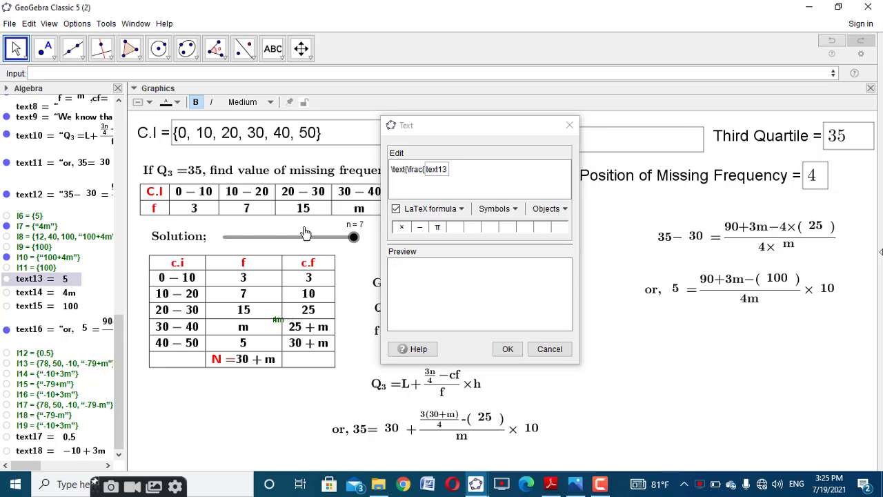
{"action": "left_click", "coordinate": [466, 173]}
{"action": "type", "text": "}{"}
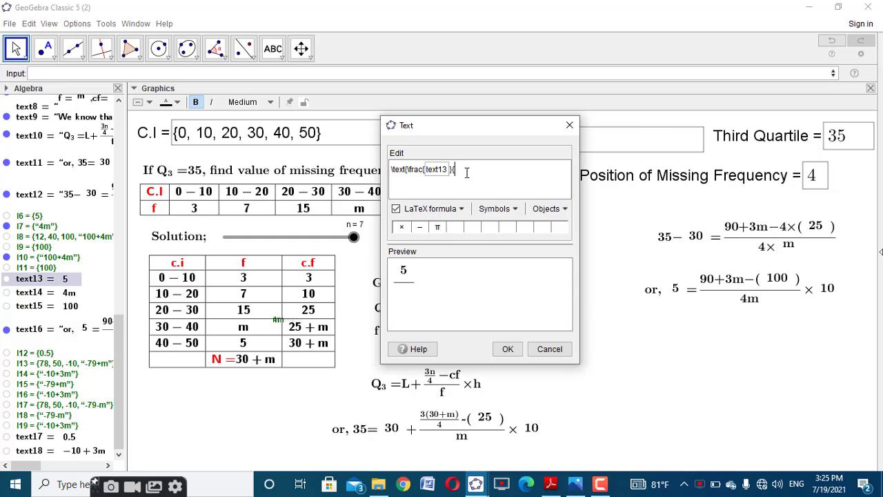
{"action": "scroll", "coordinate": [54, 227], "scroll_direction": "up", "scroll_amount": 5}
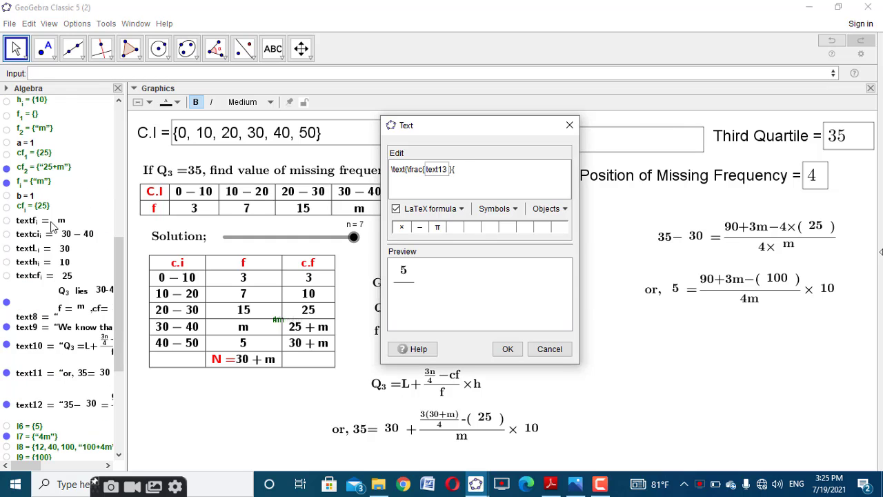
{"action": "left_click", "coordinate": [54, 264]}
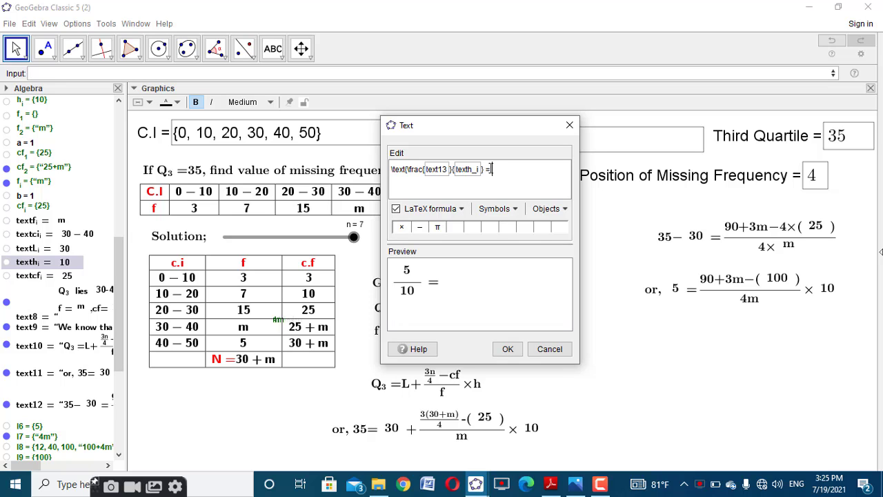
{"action": "left_click", "coordinate": [409, 170]}
{"action": "type", "text": "or,"}
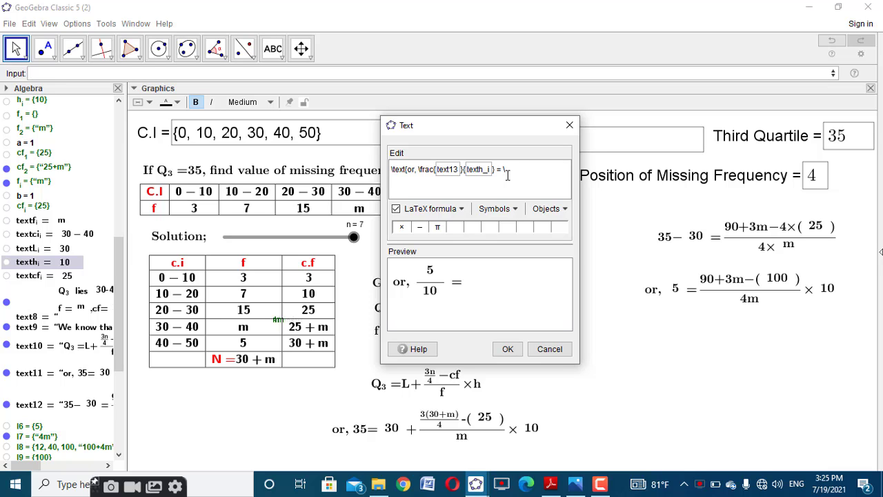
Step: Complete the equation with the fraction of text18 over text14 and place the text below the "or, 5 =" line
{"action": "type", "text": "frac{"}
{"action": "scroll", "coordinate": [15, 366], "scroll_direction": "down", "scroll_amount": 3}
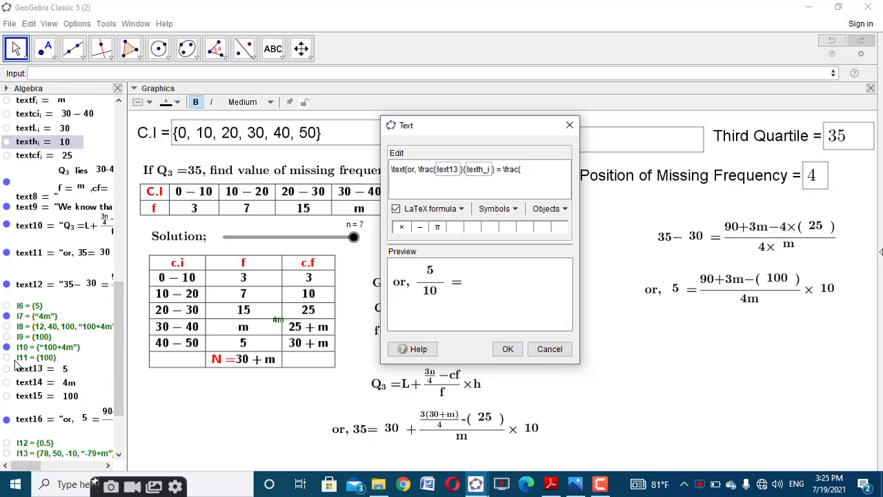
{"action": "scroll", "coordinate": [58, 399], "scroll_direction": "down", "scroll_amount": 2}
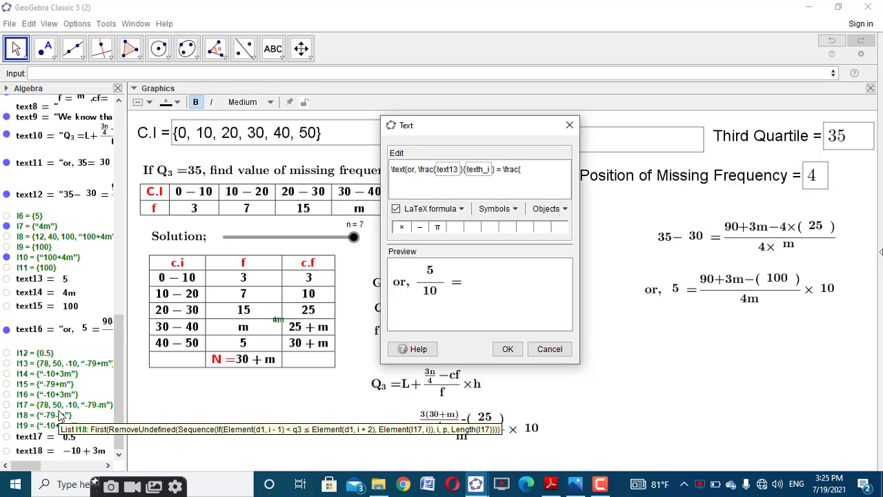
{"action": "left_click", "coordinate": [75, 453]}
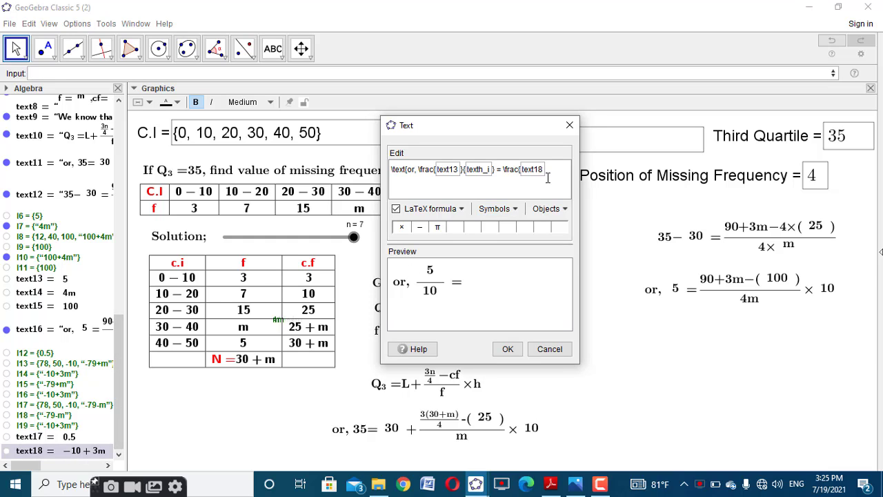
{"action": "type", "text": "{"}
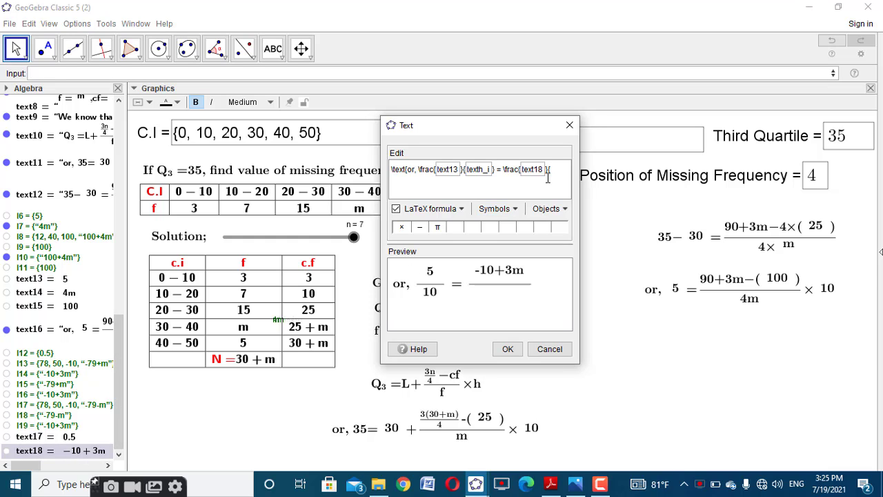
{"action": "left_click", "coordinate": [65, 292]}
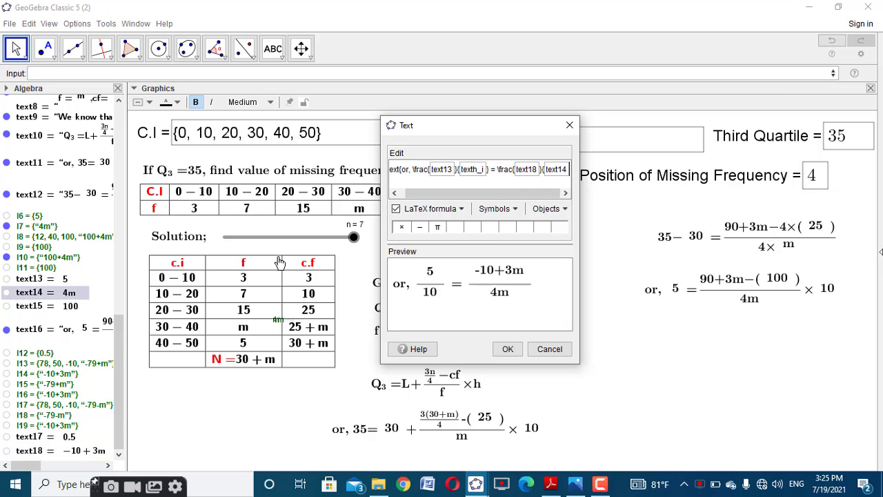
{"action": "left_click", "coordinate": [508, 354]}
{"action": "left_click_drag", "start_coordinate": [642, 261], "coordinate": [745, 333]}
Step: Begin a new LaTeX text reading "or," followed by the text17 object
{"action": "left_click", "coordinate": [475, 230]}
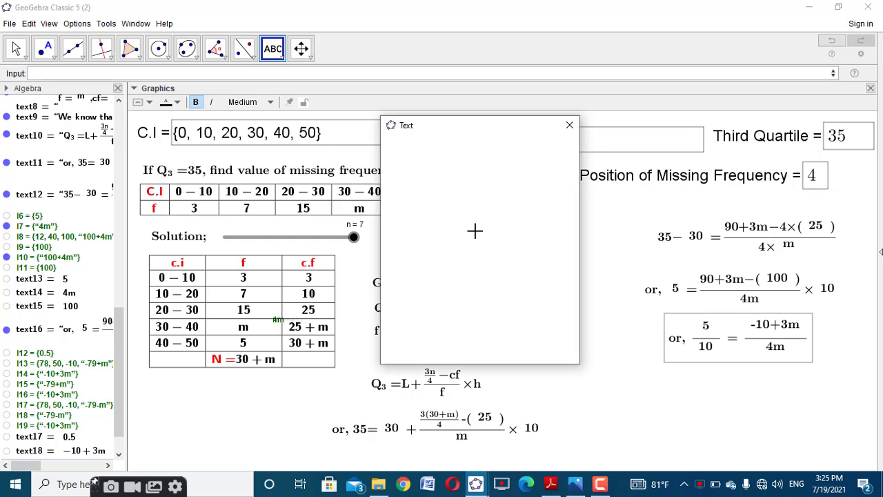
{"action": "type", "text": "\\"}
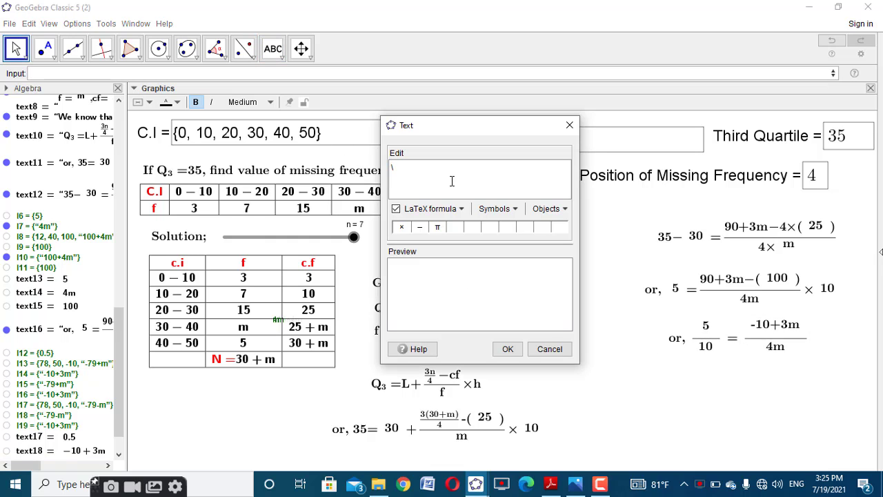
{"action": "type", "text": "text"}
{"action": "left_click", "coordinate": [52, 438]}
{"action": "left_click", "coordinate": [443, 170]}
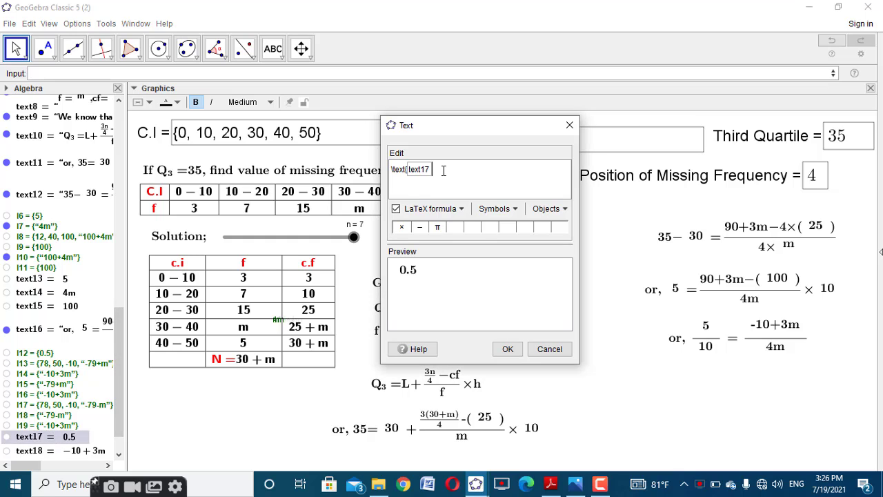
{"action": "left_click", "coordinate": [407, 171]}
{"action": "type", "text": "oe,"}
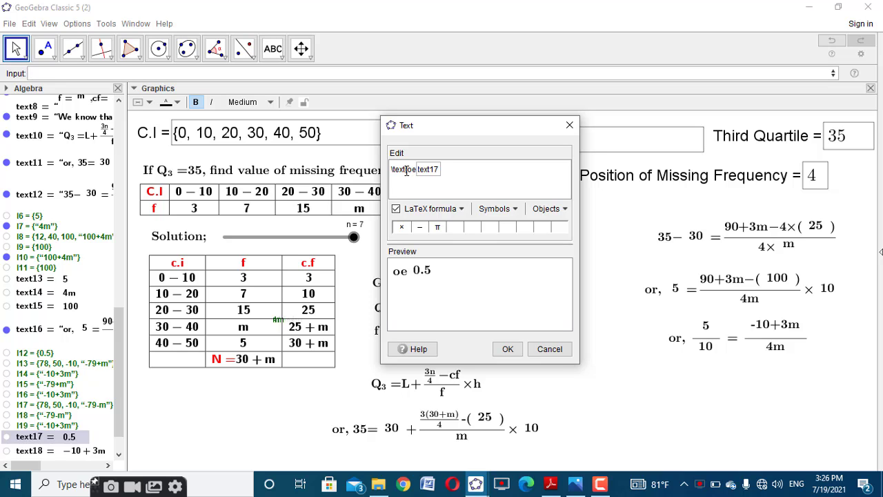
{"action": "key", "text": "Left"}
{"action": "key", "text": "BackSpace"}
{"action": "key", "text": "BackSpace"}
{"action": "type", "text": "r,"}
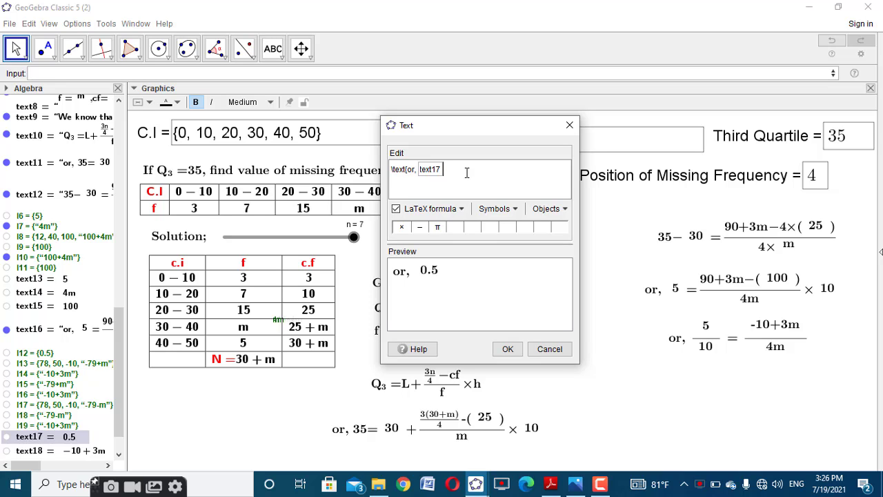
Step: Complete the equation with an equals sign and the fraction of text18 over text14, and place it below the "or, 5/10 =" line
{"action": "key", "text": "Right"}
{"action": "type", "text": "=\\frac{"}
{"action": "left_click", "coordinate": [67, 451]}
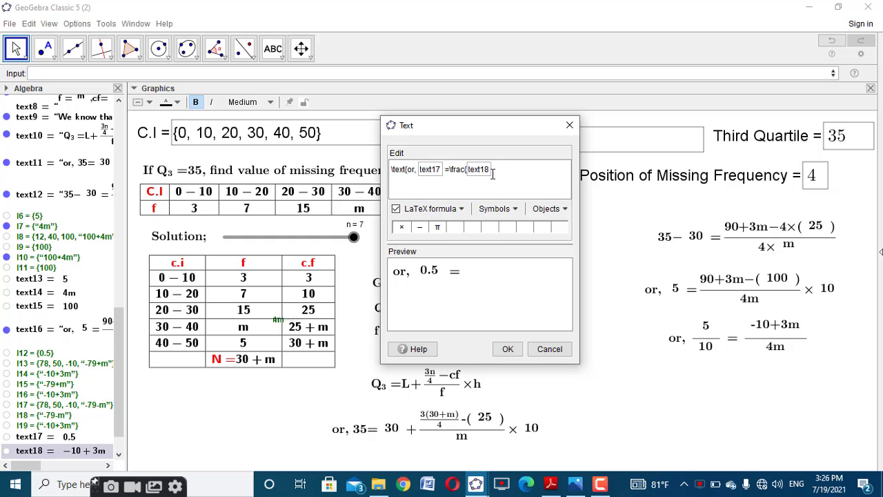
{"action": "type", "text": "}{"}
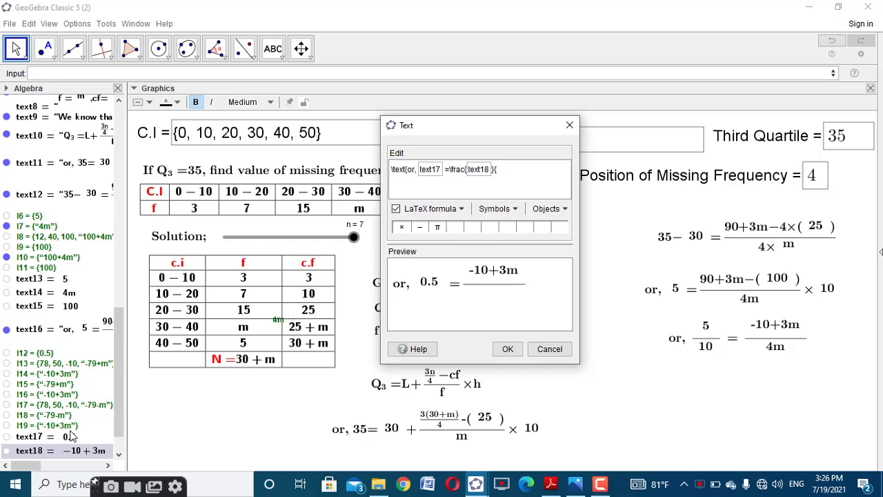
{"action": "left_click", "coordinate": [61, 293]}
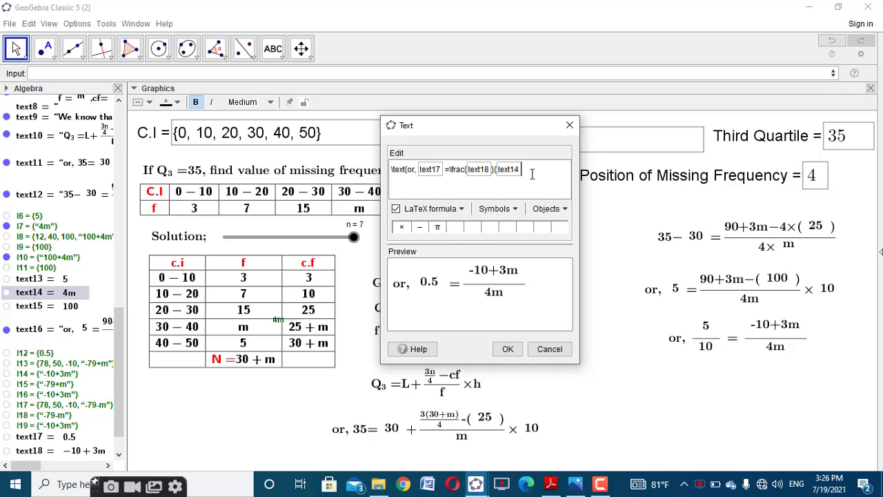
{"action": "left_click", "coordinate": [505, 349]}
{"action": "left_click_drag", "start_coordinate": [556, 236], "coordinate": [758, 367]}
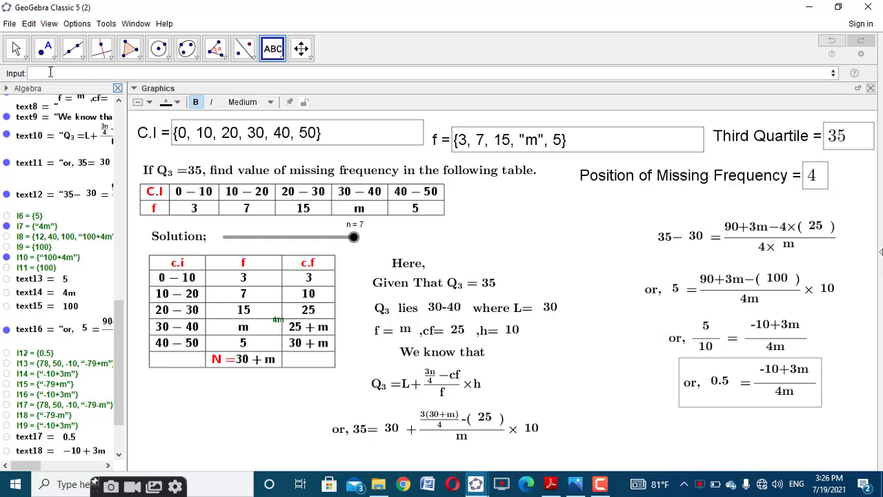
{"action": "left_click", "coordinate": [16, 48]}
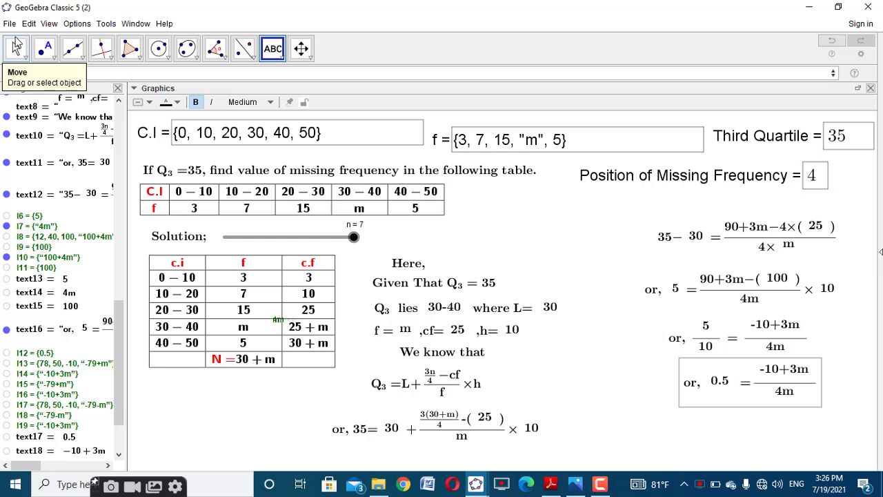
Step: Add a LaTeX text reading text17 × text14 = text18 and place it below the "or, 0.5 =" line
{"action": "left_click", "coordinate": [272, 48]}
{"action": "left_click", "coordinate": [511, 248]}
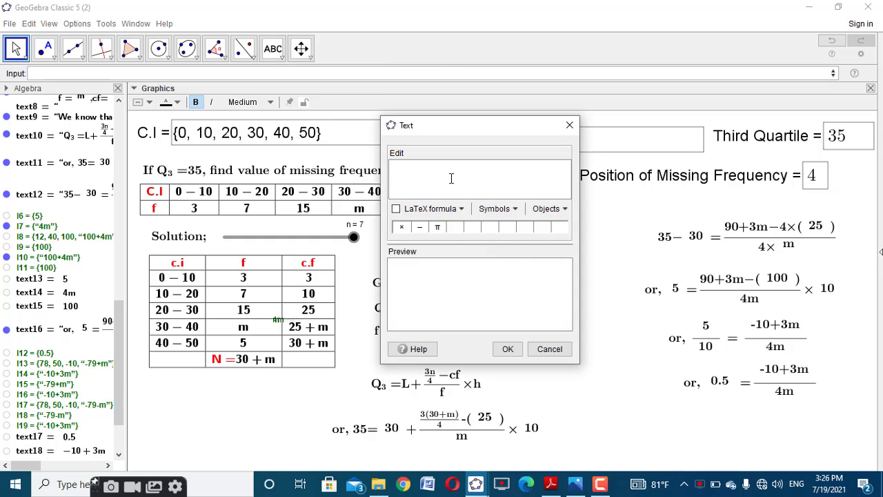
{"action": "type", "text": "\\text{"}
{"action": "left_click", "coordinate": [66, 438]}
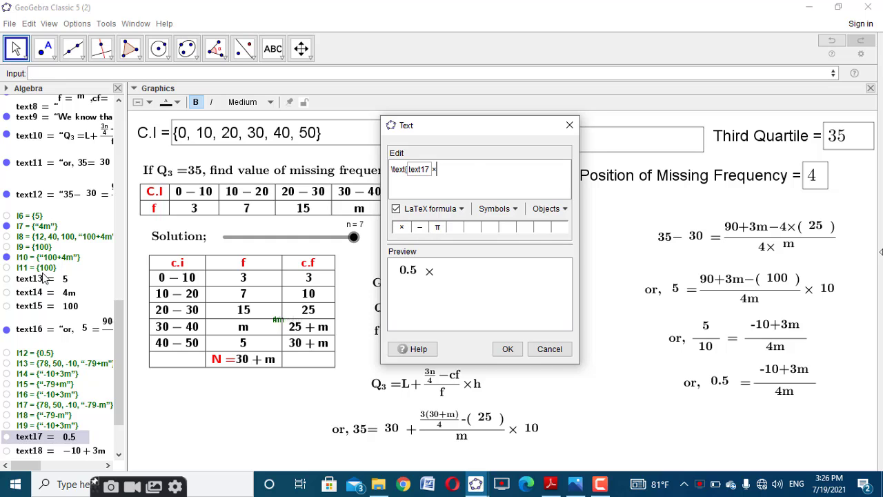
{"action": "left_click", "coordinate": [52, 296]}
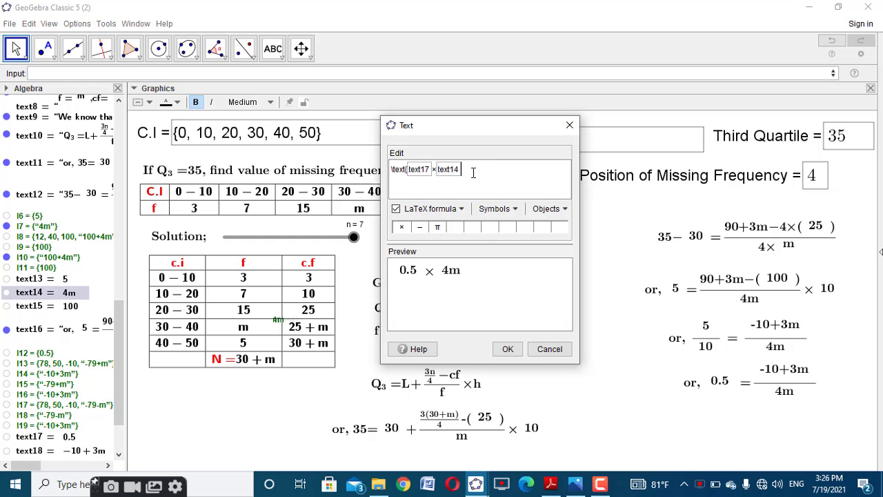
{"action": "type", "text": "="}
{"action": "left_click", "coordinate": [31, 452]}
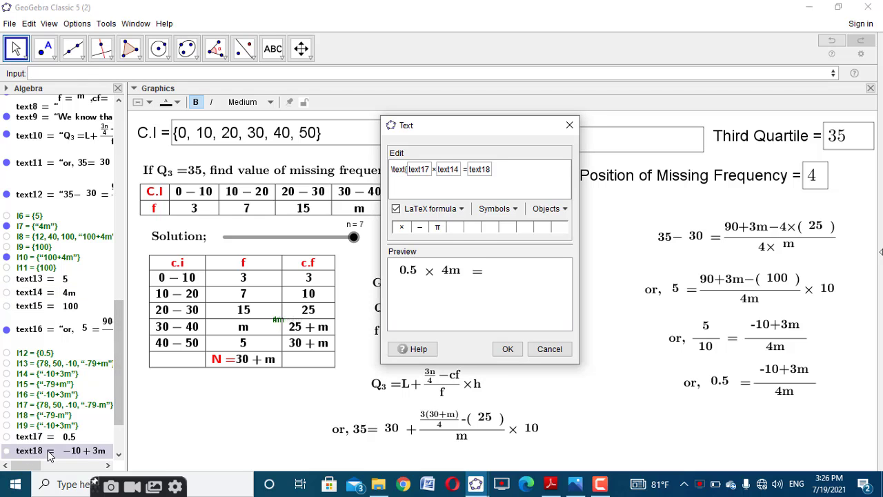
{"action": "left_click", "coordinate": [514, 350]}
{"action": "left_click_drag", "start_coordinate": [616, 267], "coordinate": [793, 418]}
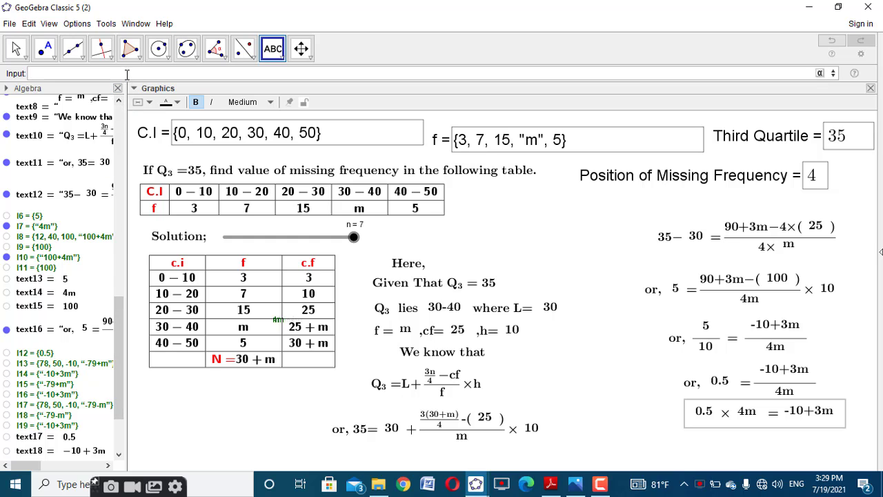
Step: Create a list that multiplies l12 by 4 with 4*l12
{"action": "type", "text": "4*l12"}
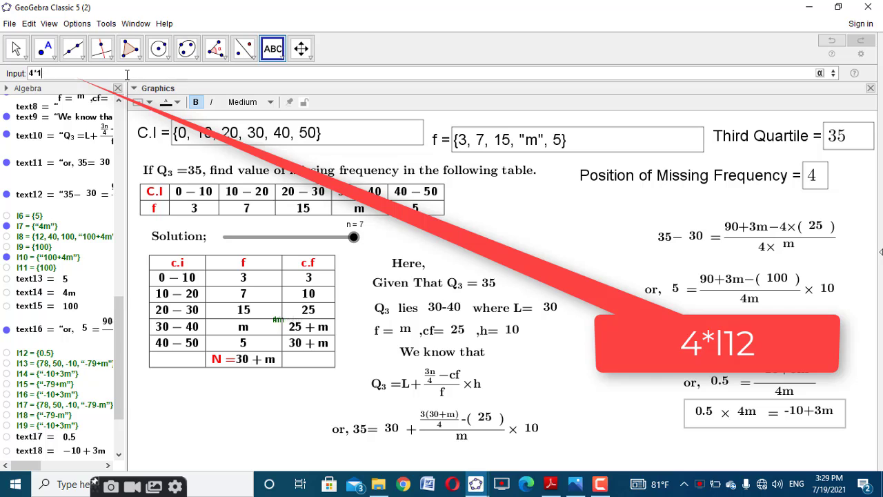
{"action": "key", "text": "BackSpace"}
{"action": "type", "text": "l12"}
{"action": "key", "text": "Return"}
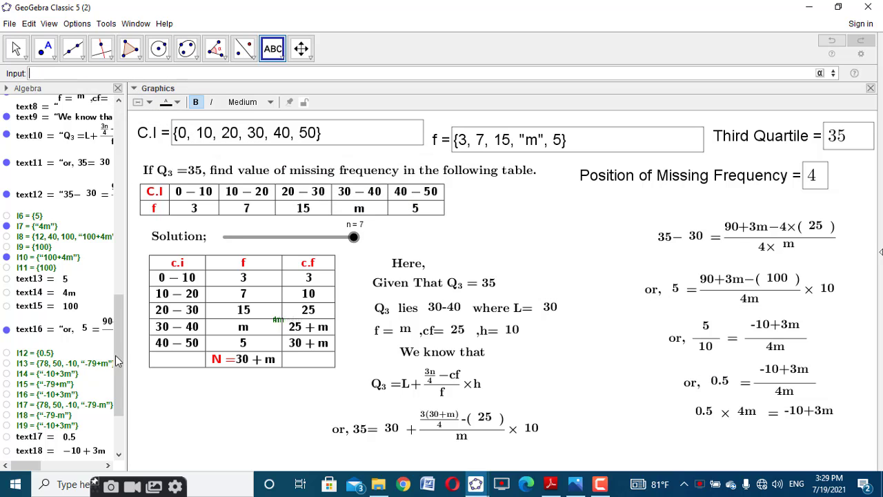
{"action": "scroll", "coordinate": [55, 386], "scroll_direction": "down", "scroll_amount": 3}
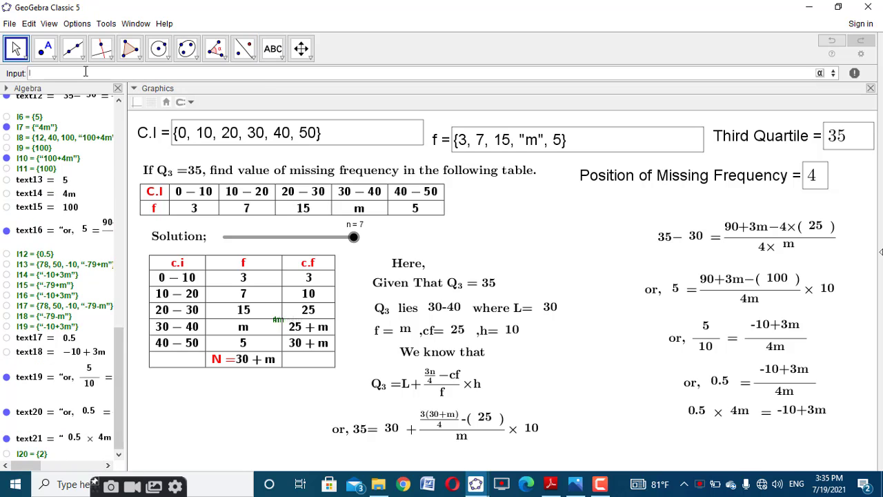
Step: Create two product lists with l20*f_1 and l20*f_2
{"action": "type", "text": "l20"}
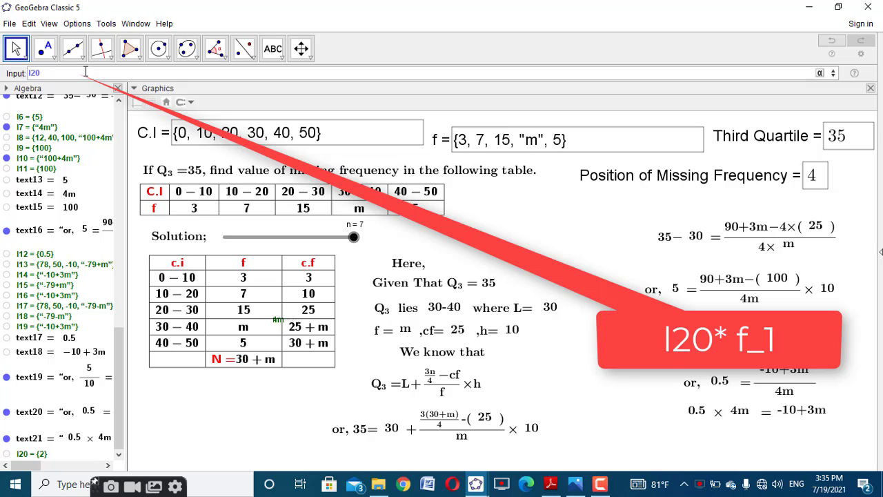
{"action": "type", "text": "*f_1"}
{"action": "key", "text": "Return"}
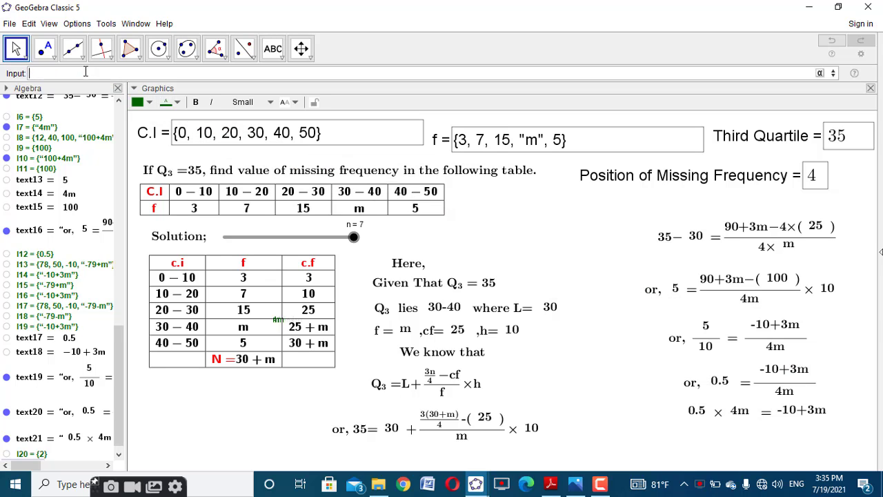
{"action": "type", "text": "l20"}
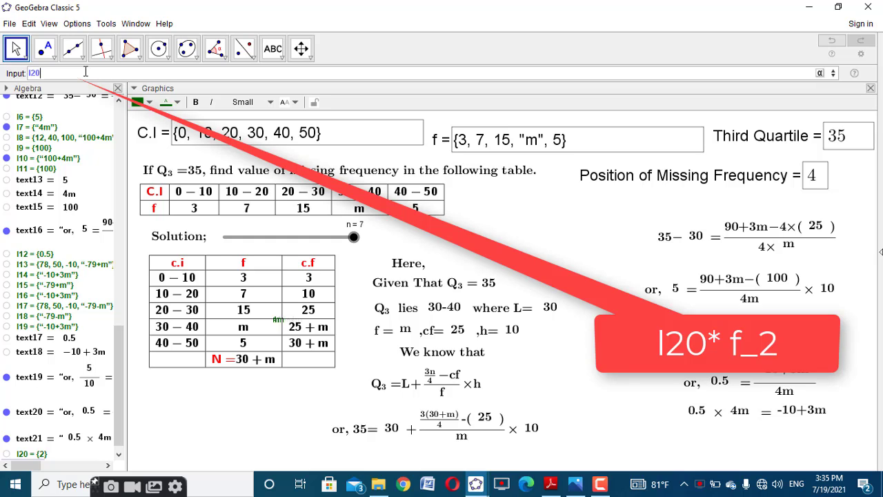
{"action": "type", "text": "*f_2"}
{"action": "key", "text": "Return"}
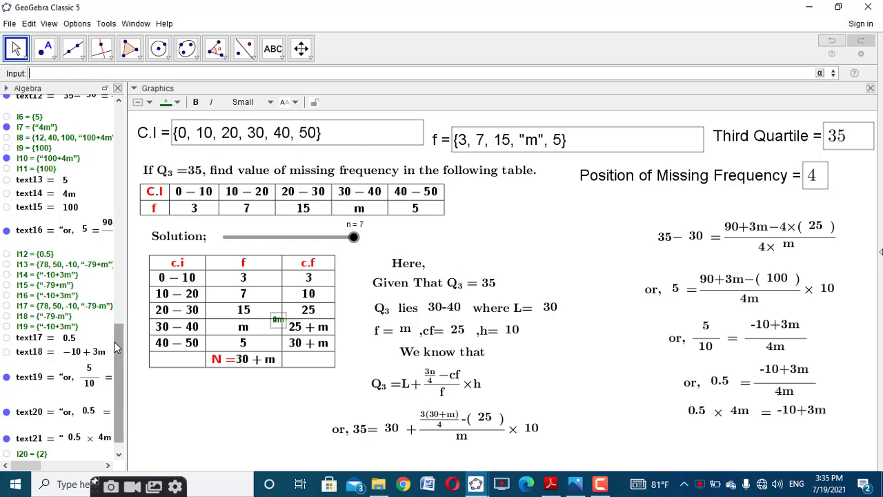
{"action": "scroll", "coordinate": [103, 386], "scroll_direction": "down", "scroll_amount": 1}
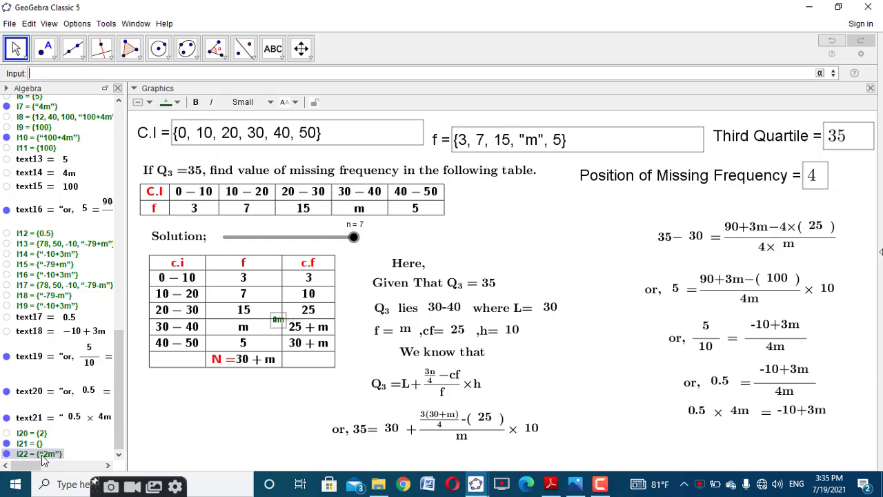
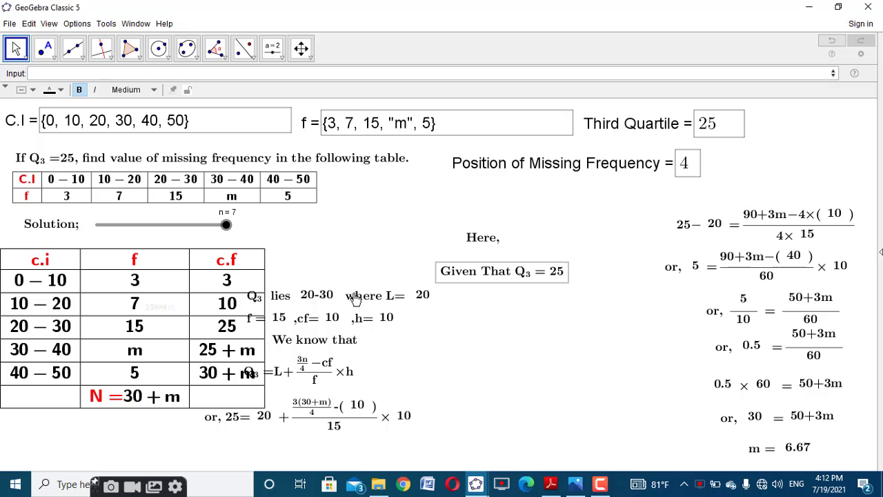
Step: Move the solution lines from "Q3 lies" to the substituted formula clear of the table, under the "Given That" line
{"action": "left_click_drag", "start_coordinate": [352, 296], "coordinate": [516, 302]}
{"action": "left_click", "coordinate": [314, 342]}
{"action": "left_click_drag", "start_coordinate": [379, 349], "coordinate": [476, 350]}
{"action": "left_click_drag", "start_coordinate": [294, 365], "coordinate": [473, 369]}
{"action": "left_click_drag", "start_coordinate": [309, 406], "coordinate": [475, 413]}
{"action": "left_click", "coordinate": [347, 292]}
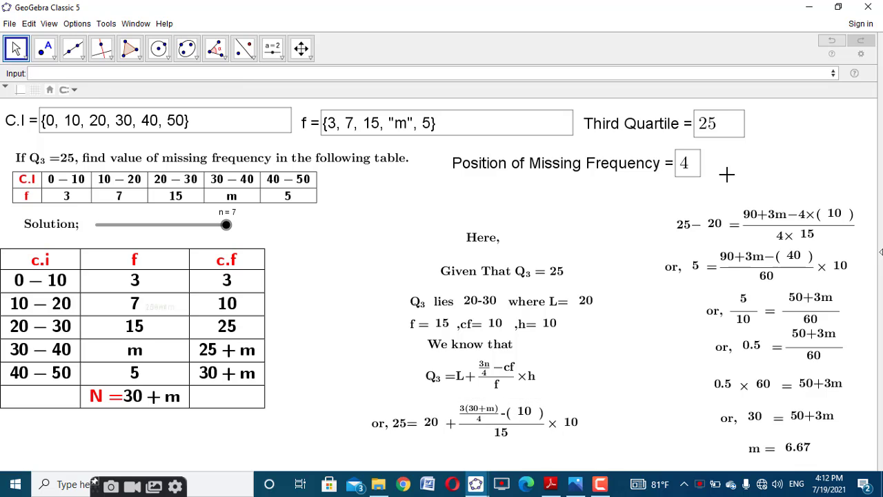
Step: Set the third quartile to 35 and move its "m =" result text beneath the last equation of the solution
{"action": "left_click", "coordinate": [709, 124]}
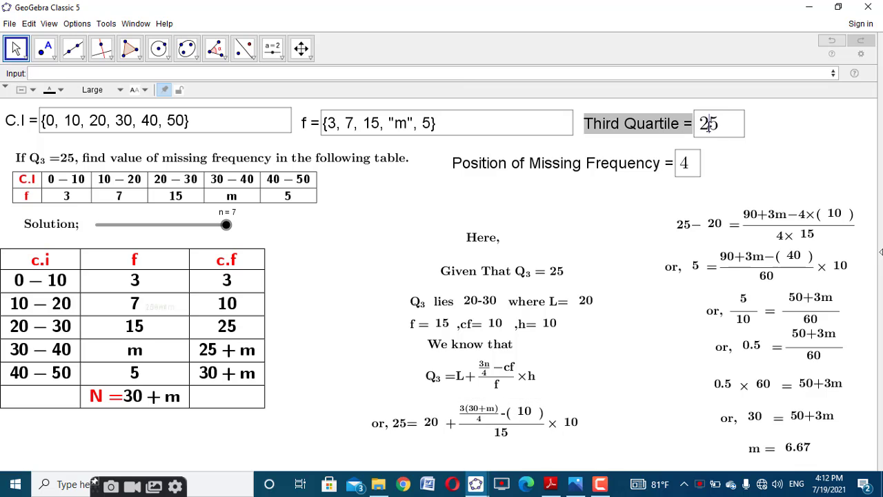
{"action": "key", "text": "BackSpace"}
{"action": "type", "text": "3"}
{"action": "key", "text": "Return"}
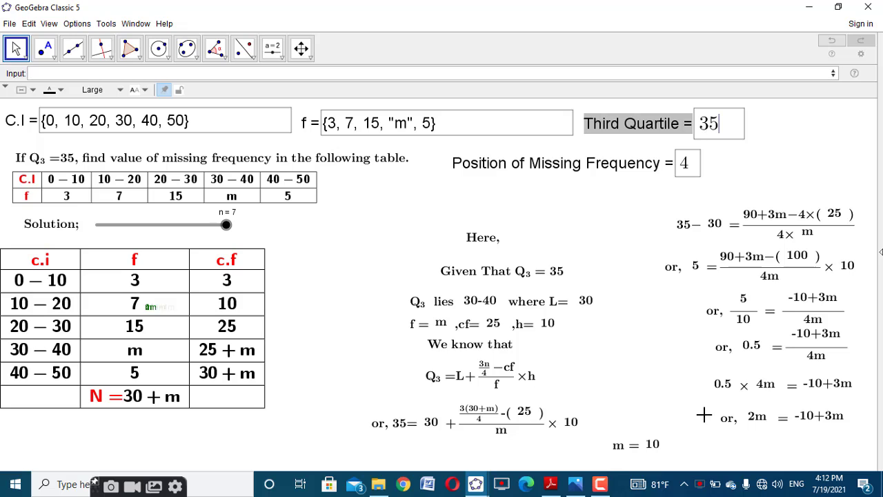
{"action": "left_click_drag", "start_coordinate": [621, 448], "coordinate": [770, 453]}
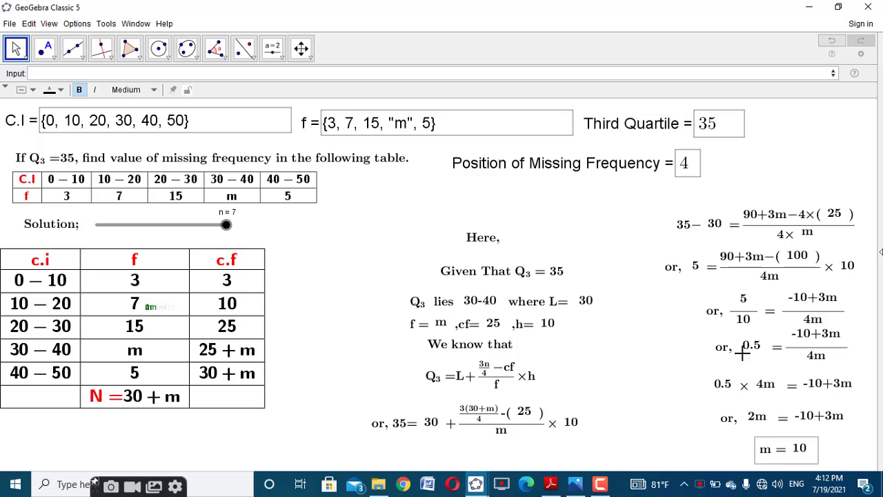
Step: Set the third quartile to 45 and move the "m =" result text for this case beneath the last equation
{"action": "left_click", "coordinate": [711, 123]}
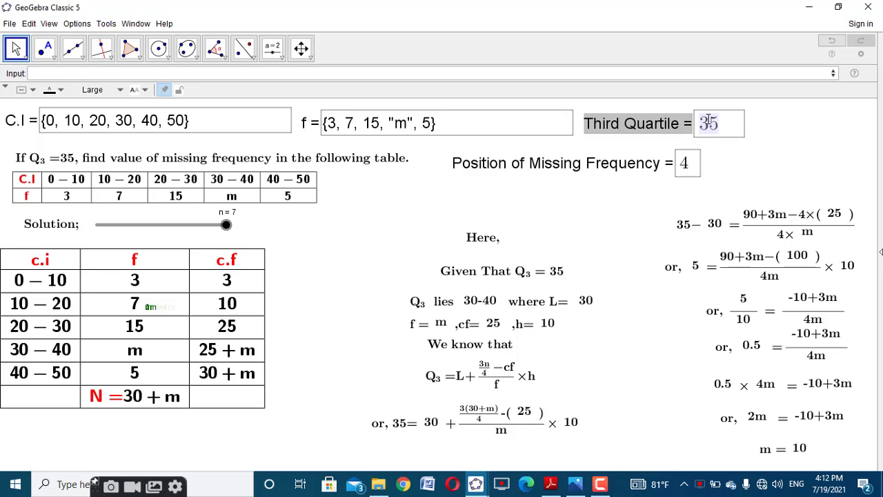
{"action": "type", "text": "45"}
{"action": "key", "text": "Return"}
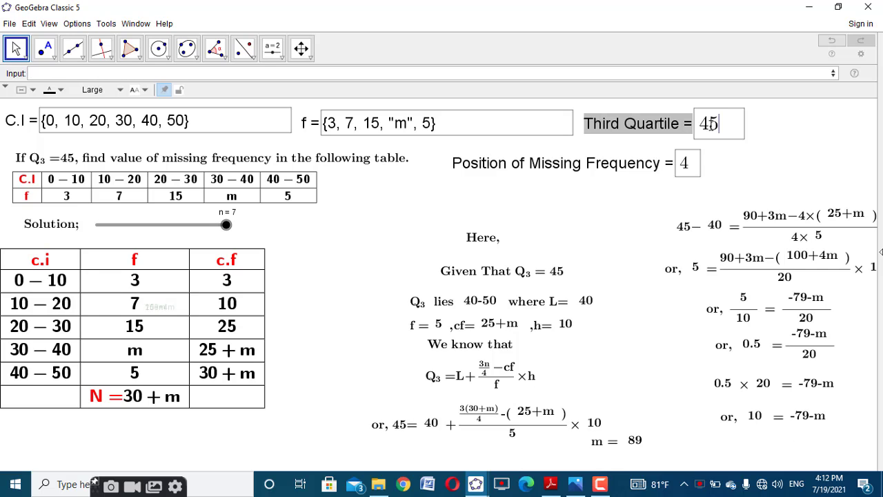
{"action": "left_click_drag", "start_coordinate": [629, 441], "coordinate": [773, 454]}
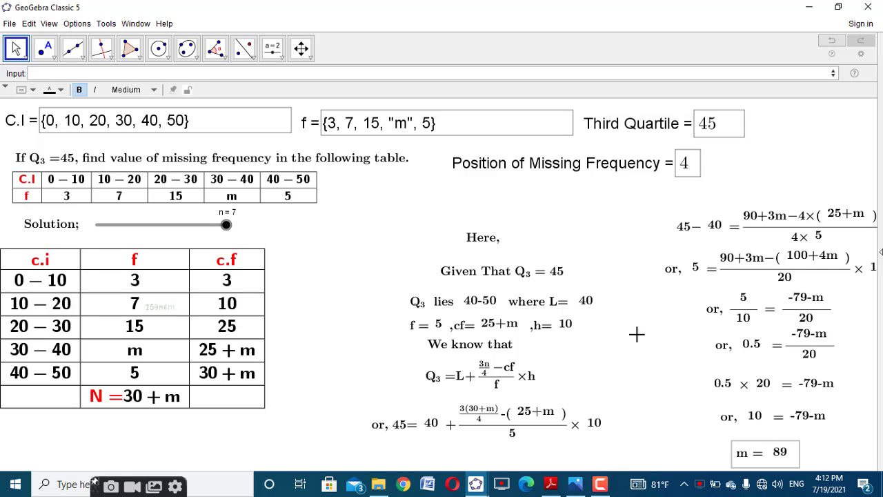
Step: Show the axes and grid in the graphics view and shift the cumulative frequency table slightly inward from the view's edge
{"action": "left_click_drag", "start_coordinate": [153, 324], "coordinate": [171, 327]}
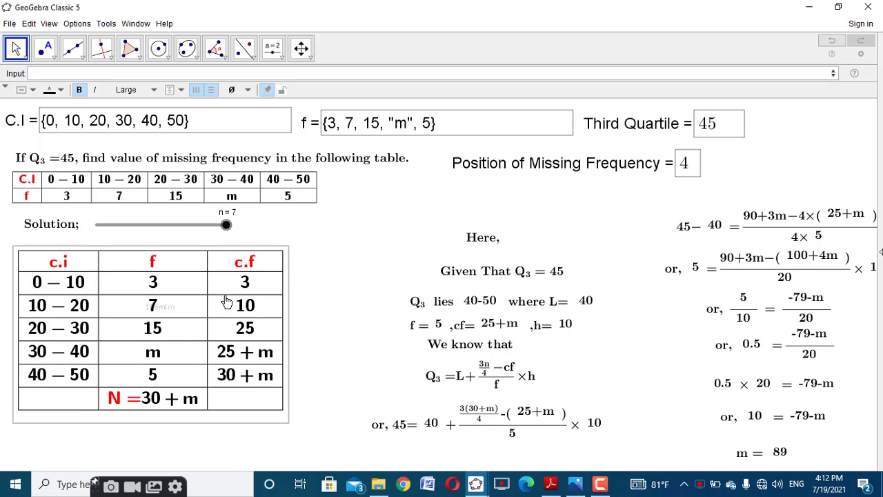
{"action": "left_click", "coordinate": [306, 250]}
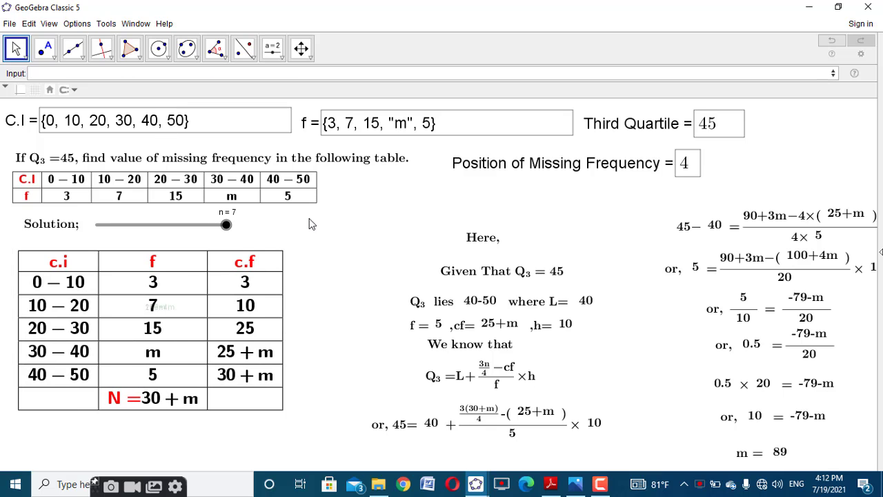
{"action": "right_click", "coordinate": [309, 219]}
{"action": "left_click", "coordinate": [331, 249]}
{"action": "right_click", "coordinate": [327, 248]}
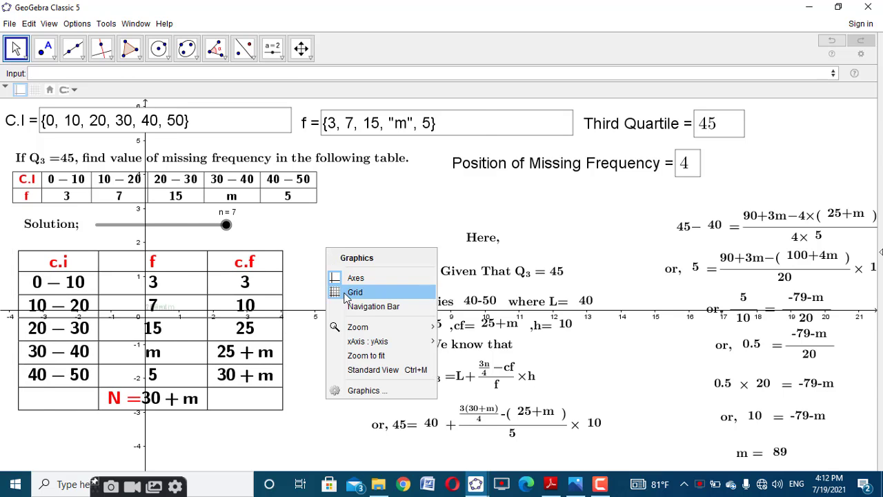
{"action": "left_click", "coordinate": [354, 292]}
{"action": "left_click", "coordinate": [248, 305]}
{"action": "left_click_drag", "start_coordinate": [247, 307], "coordinate": [249, 302]}
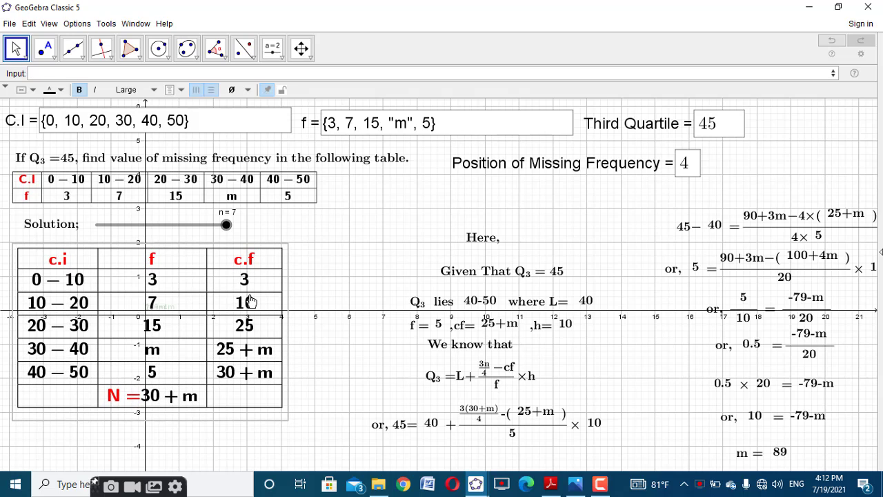
Step: Place two points, A and B, on the two upper corners of the cumulative frequency table
{"action": "left_click", "coordinate": [46, 50]}
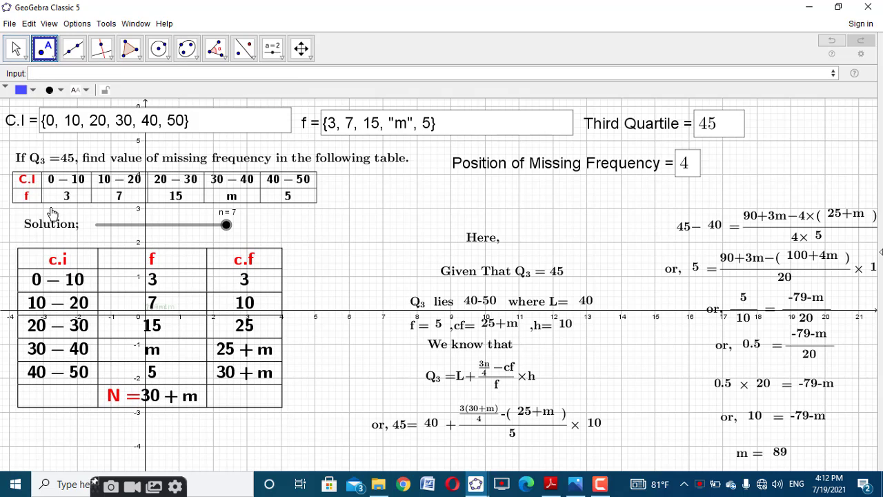
{"action": "left_click", "coordinate": [18, 249]}
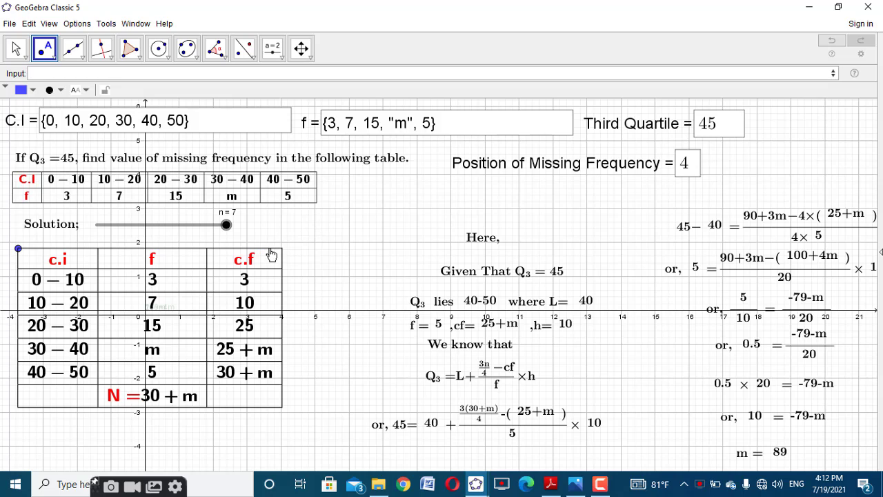
{"action": "left_click", "coordinate": [282, 248]}
{"action": "left_click", "coordinate": [16, 48]}
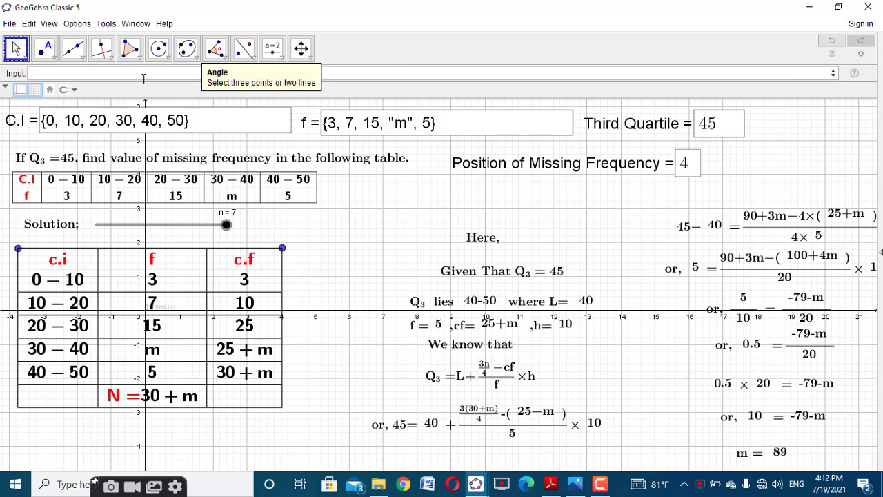
Step: Create a column of points below A with Sequence(A+(0, -0.7 i), i, 1, Length(f1)), correcting the offset's sign to negative
{"action": "type", "text": "s"}
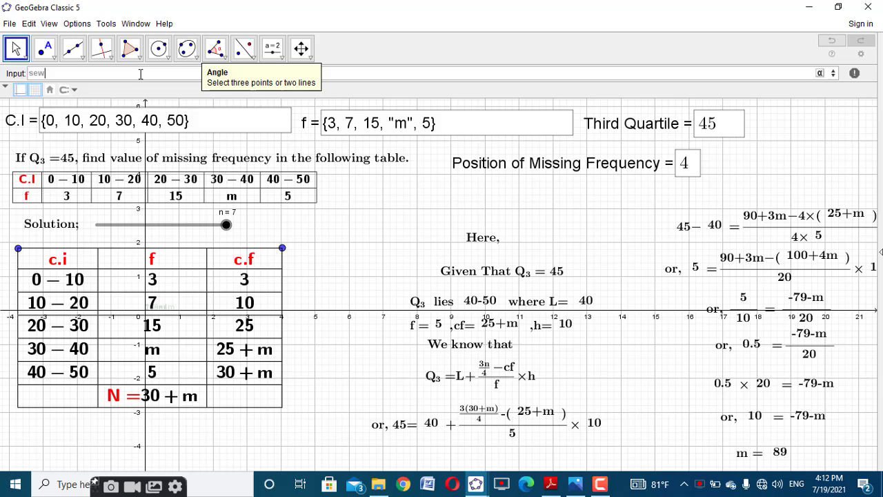
{"action": "type", "text": "eq"}
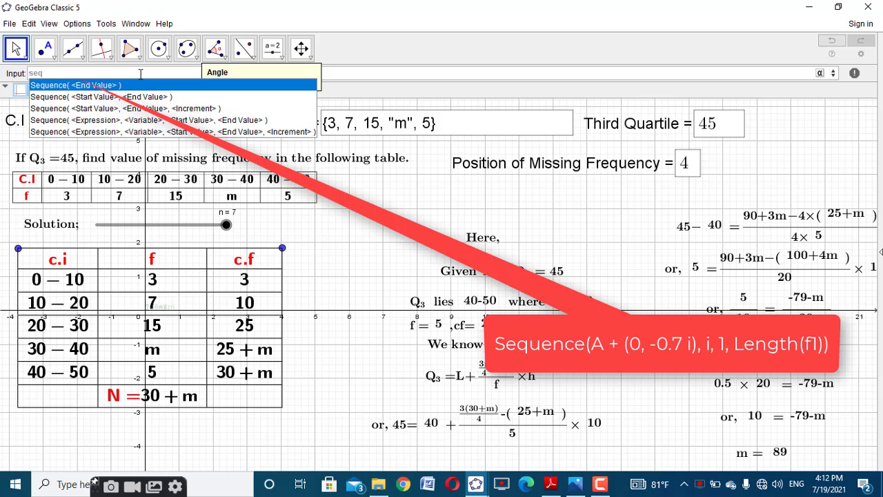
{"action": "left_click", "coordinate": [174, 120]}
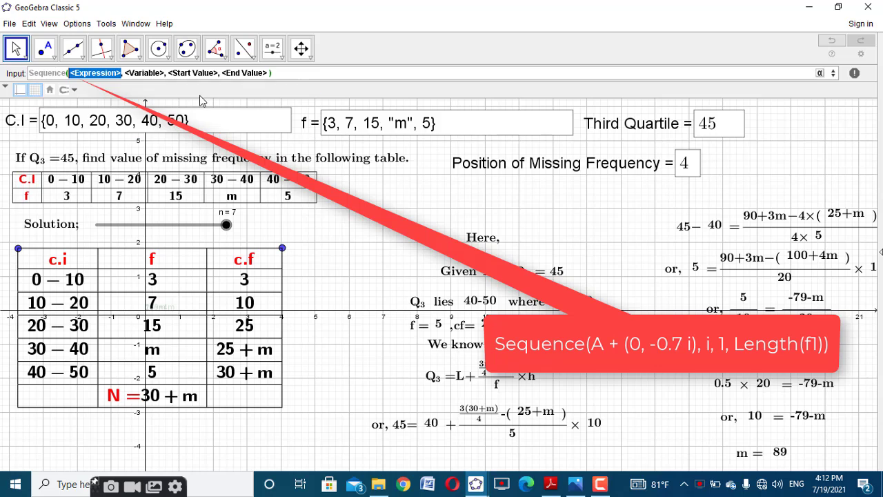
{"action": "type", "text": "A"}
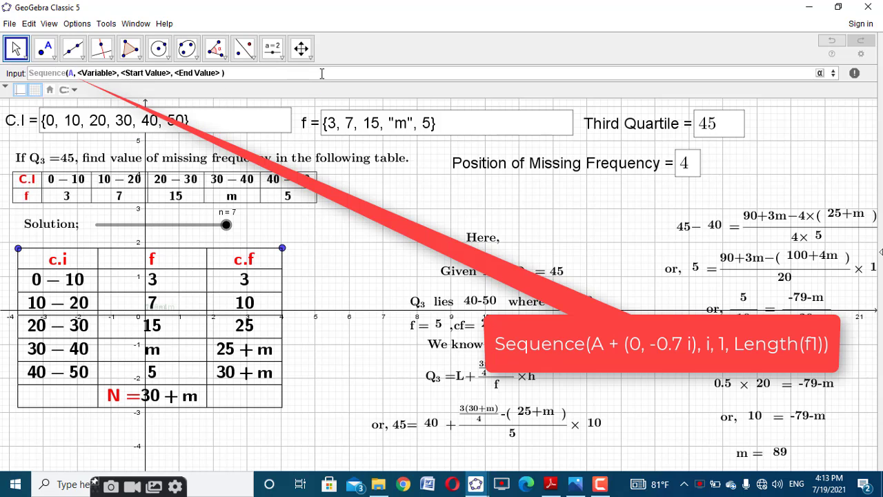
{"action": "type", "text": "+(0, "}
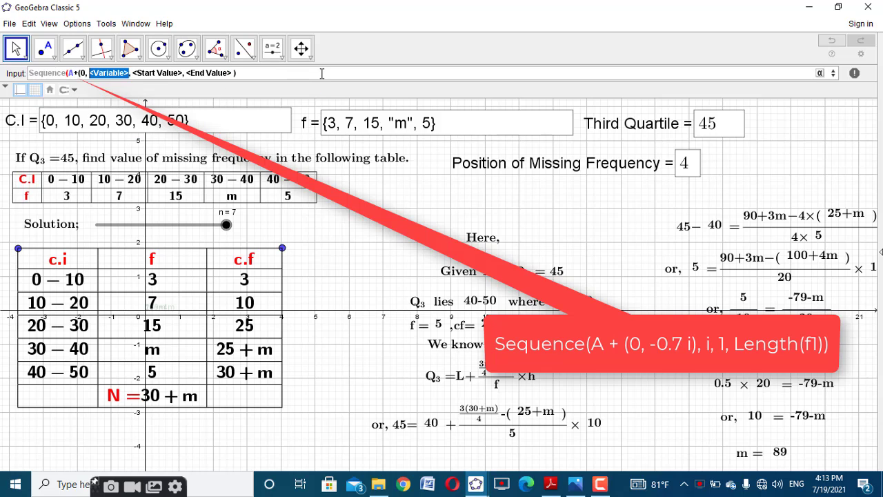
{"action": "type", "text": "0."}
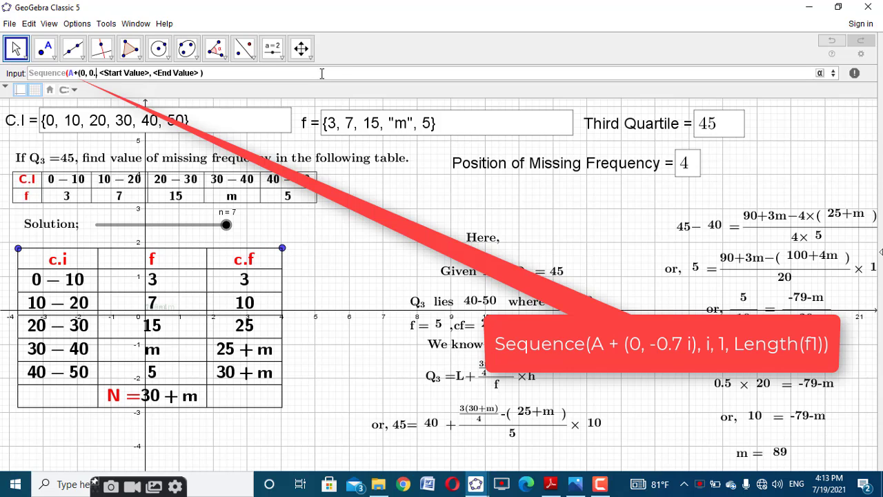
{"action": "type", "text": "7"}
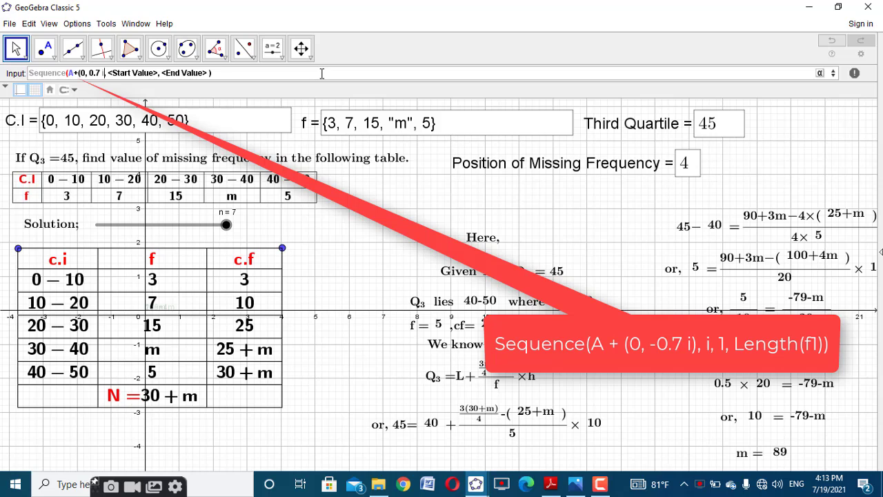
{"action": "type", "text": " i), i, "}
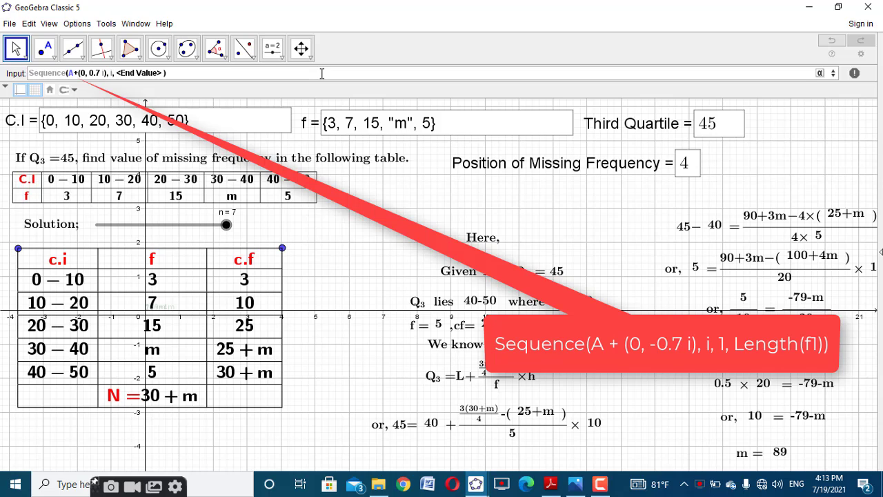
{"action": "type", "text": "1,length"}
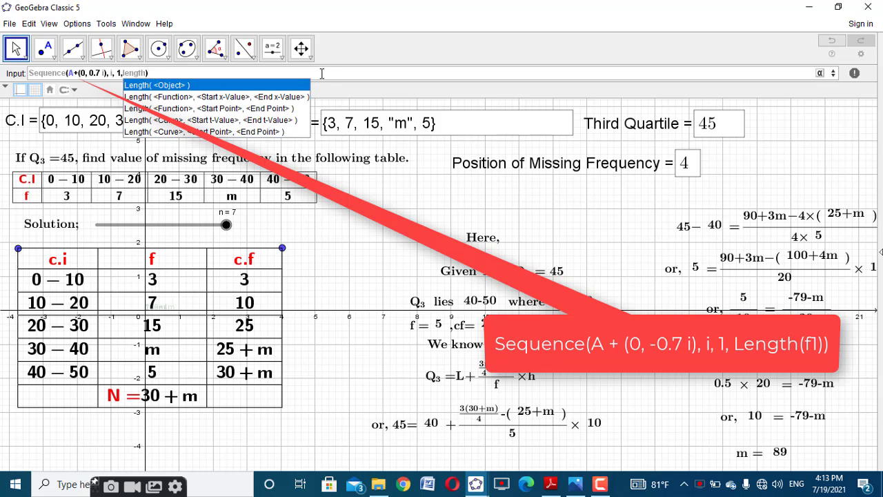
{"action": "left_click", "coordinate": [276, 86]}
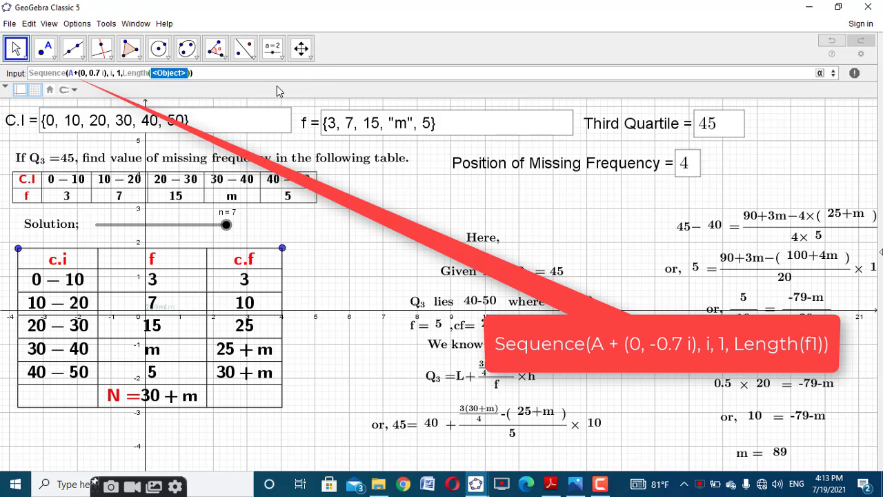
{"action": "type", "text": "f1"}
{"action": "key", "text": "Return"}
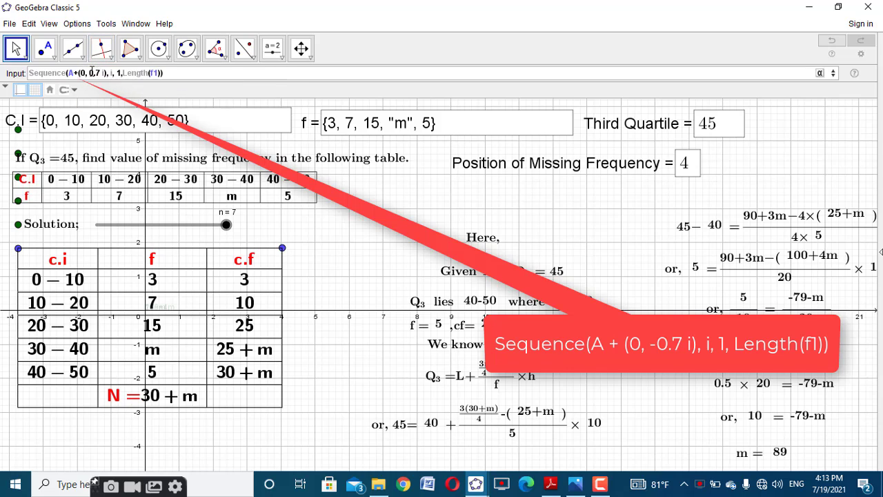
{"action": "type", "text": "-"}
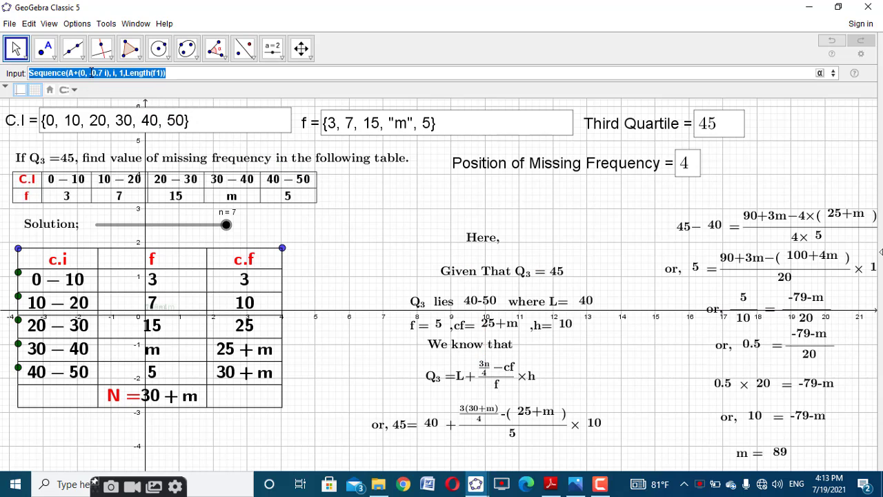
{"action": "key", "text": "Return"}
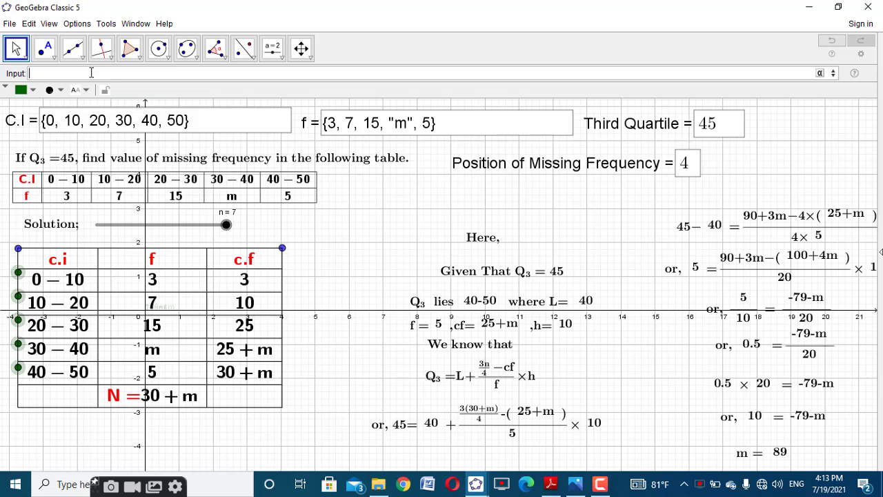
Step: Create the matching points with Sequence(B+(0, -0.7 i), i, 1, Length(f1)) and nudge A and B slightly above the table's corners
{"action": "key", "text": "Up"}
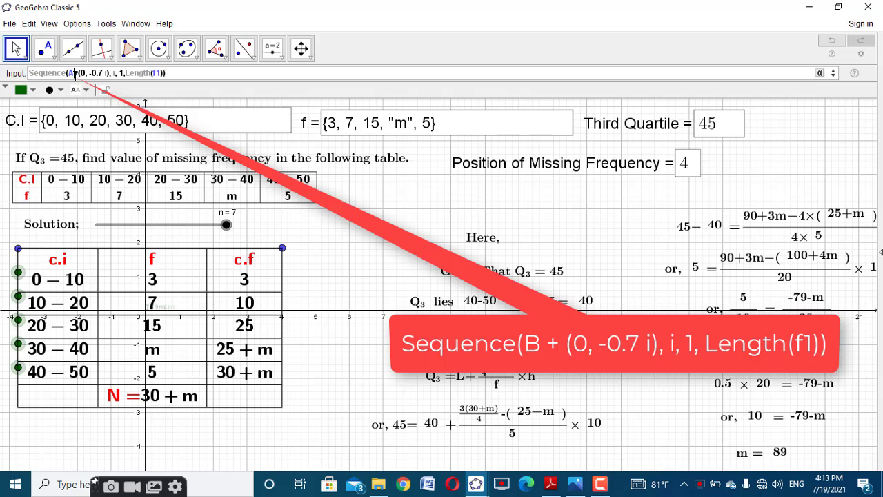
{"action": "double_click", "coordinate": [72, 72]}
{"action": "type", "text": "B"}
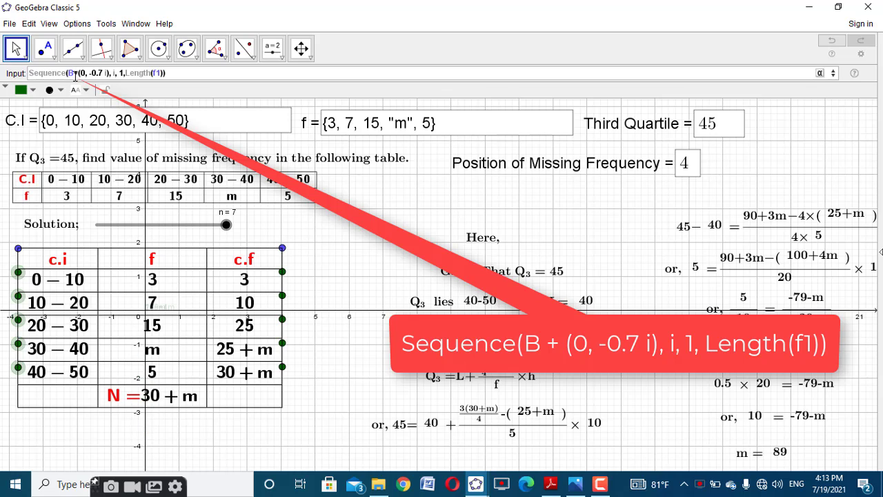
{"action": "key", "text": "Return"}
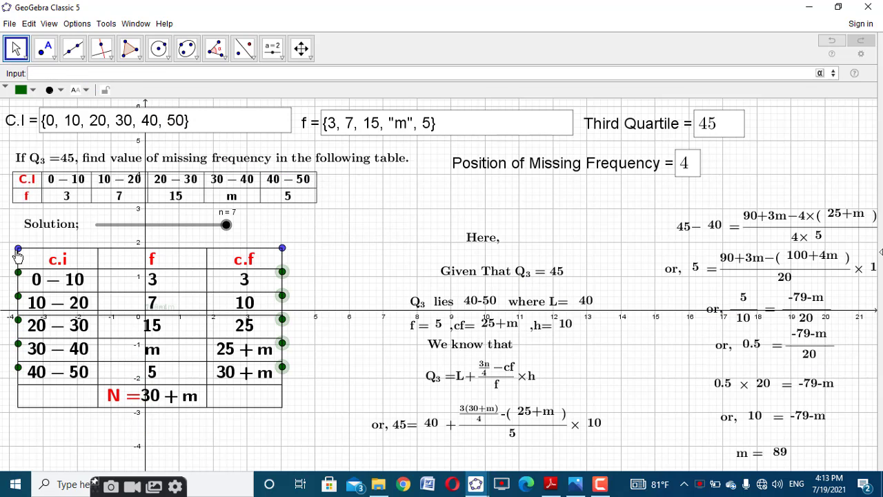
{"action": "left_click_drag", "start_coordinate": [17, 249], "coordinate": [18, 244]}
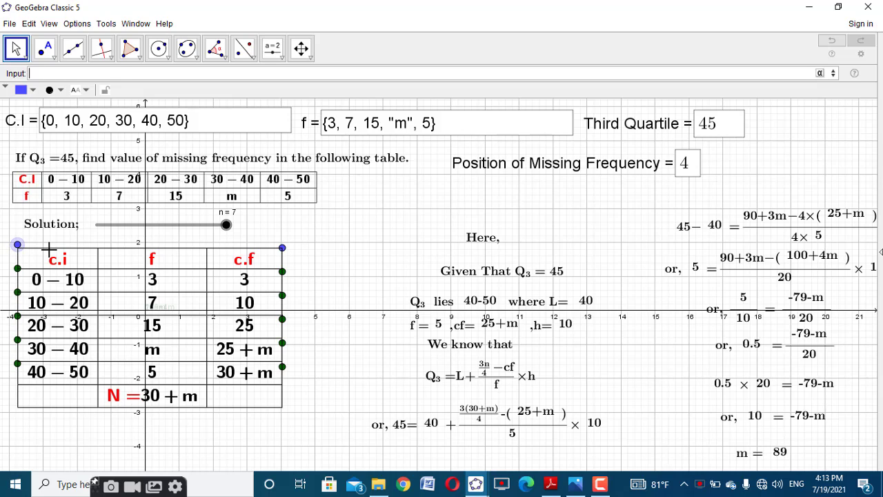
{"action": "left_click_drag", "start_coordinate": [282, 246], "coordinate": [281, 242]}
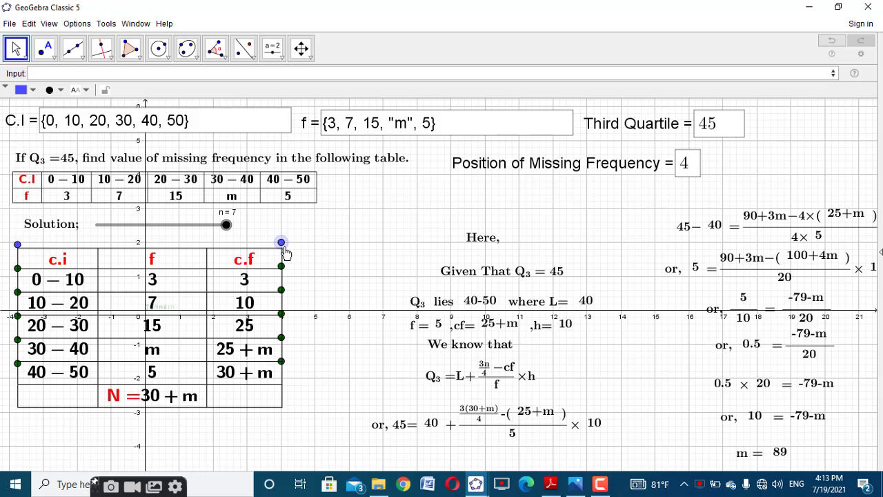
Step: Begin a Sequence command with expression, variable, start and end values, and show the Algebra view to find the point lists' names
{"action": "left_click", "coordinate": [77, 74]}
{"action": "type", "text": "seq"}
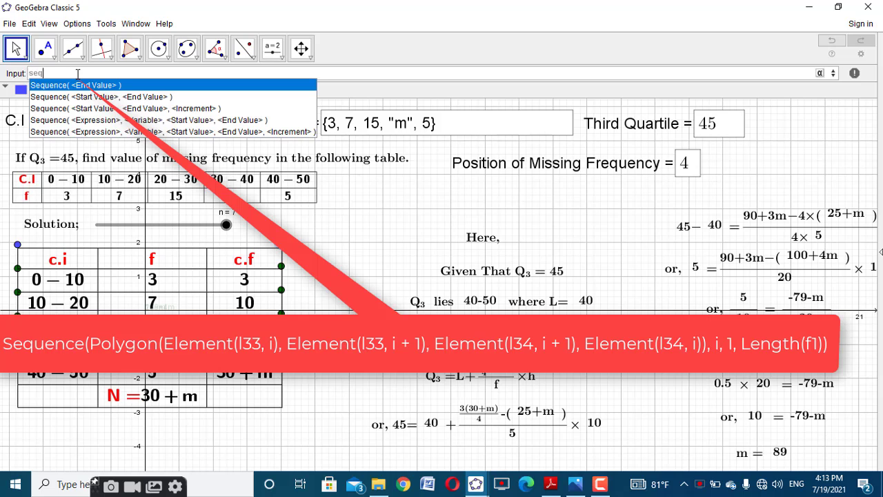
{"action": "left_click", "coordinate": [100, 120]}
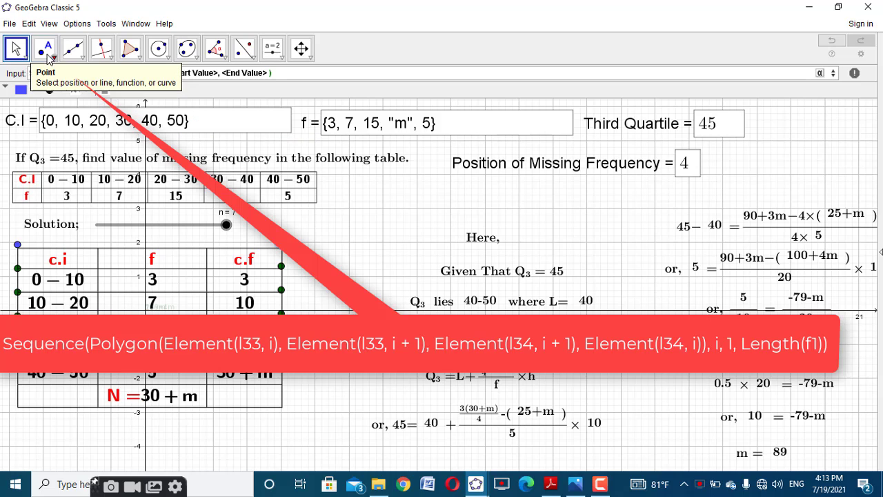
{"action": "left_click", "coordinate": [48, 24]}
{"action": "left_click", "coordinate": [75, 41]}
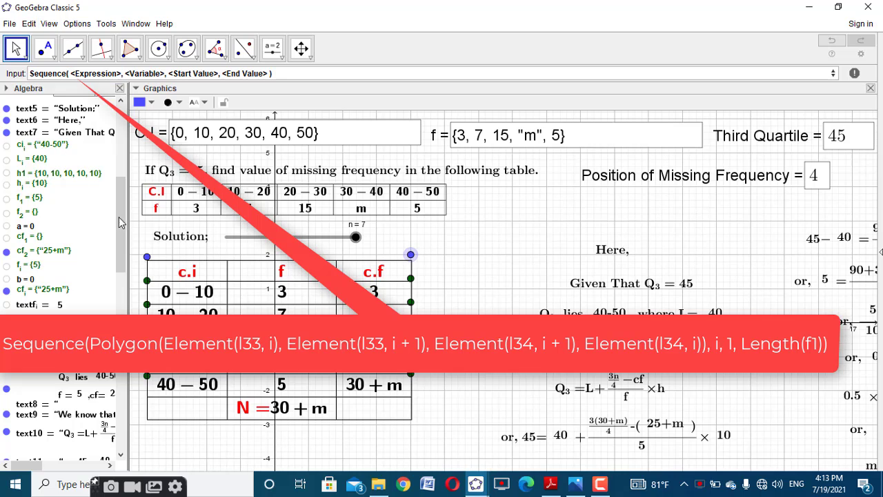
{"action": "scroll", "coordinate": [114, 244], "scroll_direction": "down", "scroll_amount": 20}
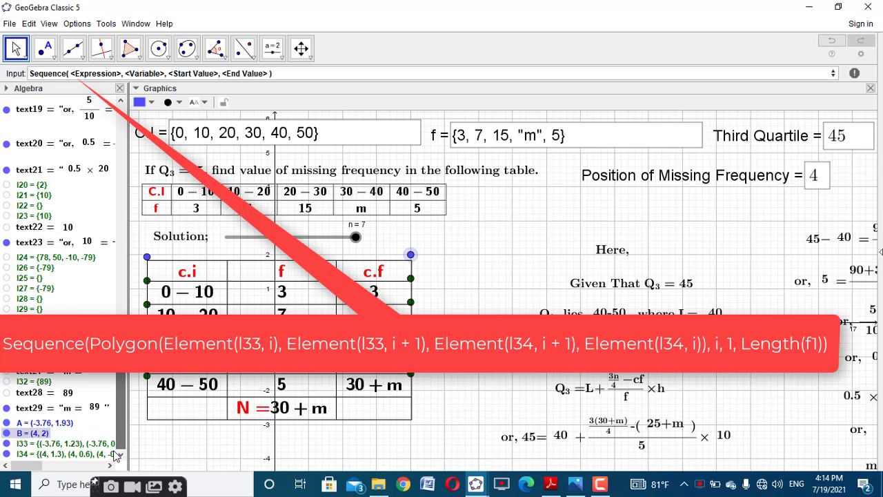
{"action": "left_click", "coordinate": [62, 74]}
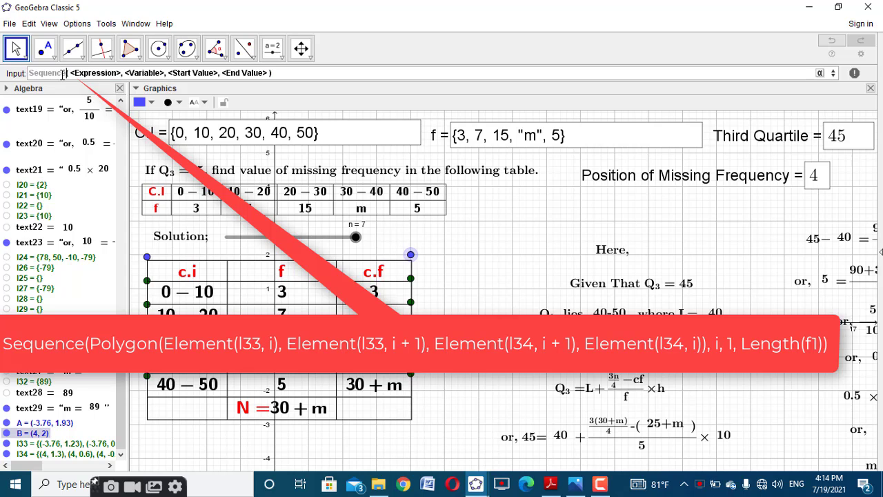
Step: Use a Polygon defined by points as the sequence's expression, with Element(l33, i) as its first vertex
{"action": "key", "text": "Return"}
{"action": "type", "text": "p"}
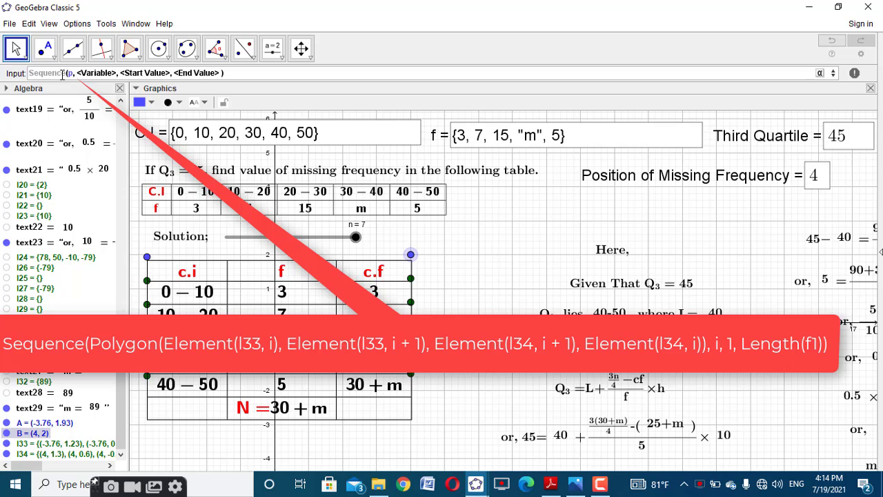
{"action": "type", "text": "oly"}
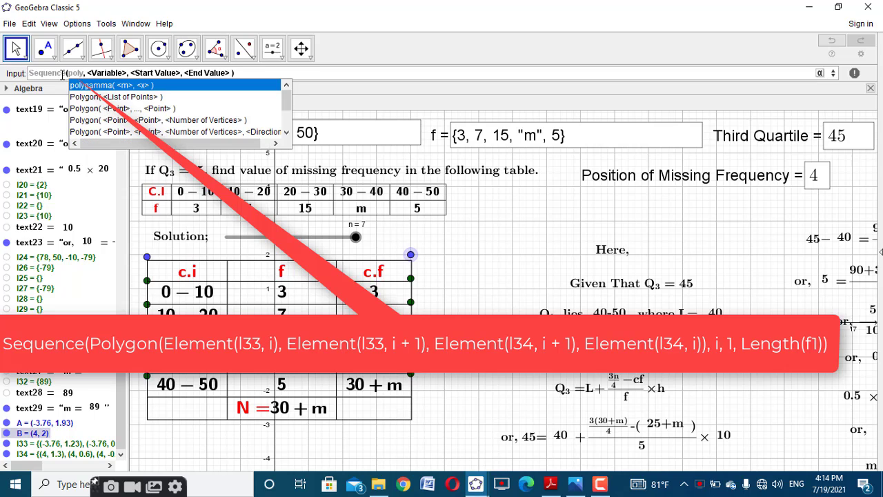
{"action": "key", "text": "Return"}
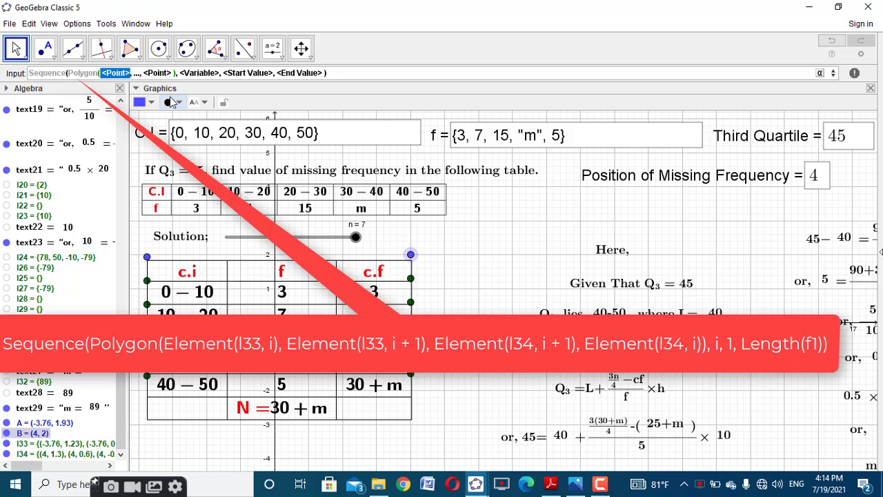
{"action": "type", "text": "Elem"}
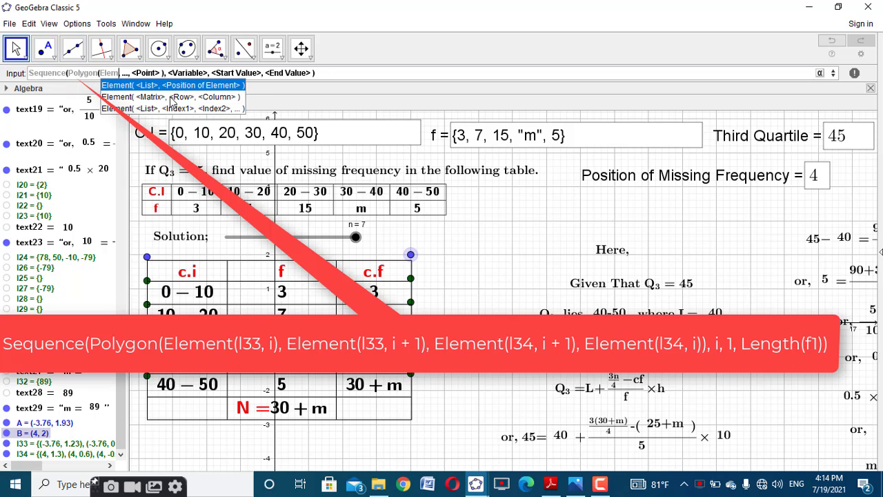
{"action": "left_click", "coordinate": [206, 85]}
{"action": "type", "text": "l33"}
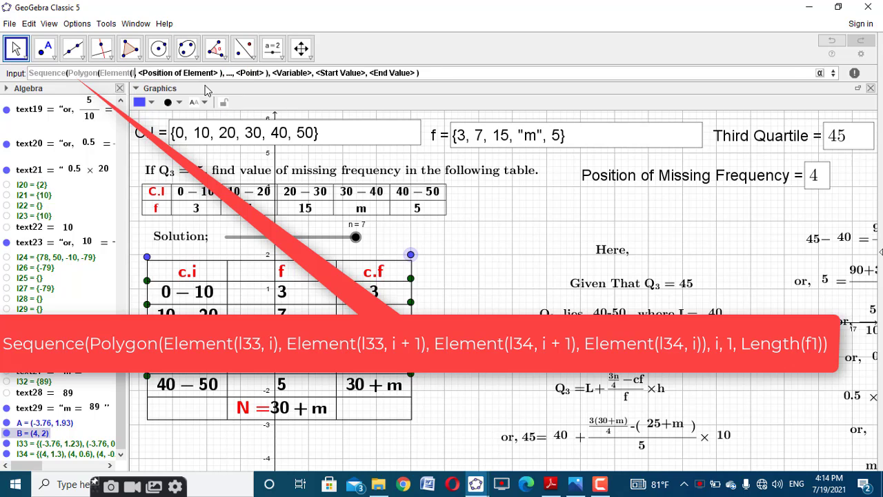
{"action": "key", "text": "Tab"}
{"action": "type", "text": "i"}
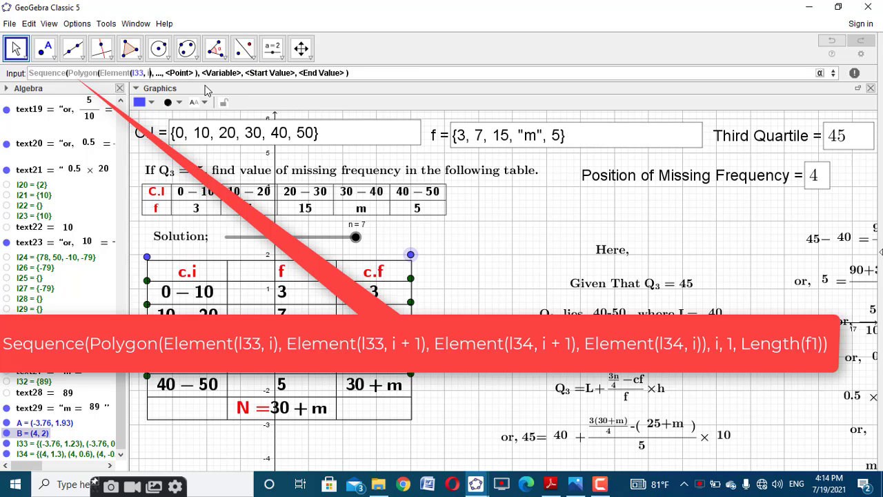
Step: Add Element(l33, i+1) as the second vertex of the polygon inside the Sequence command
{"action": "key", "text": "Tab"}
{"action": "type", "text": "Elem"}
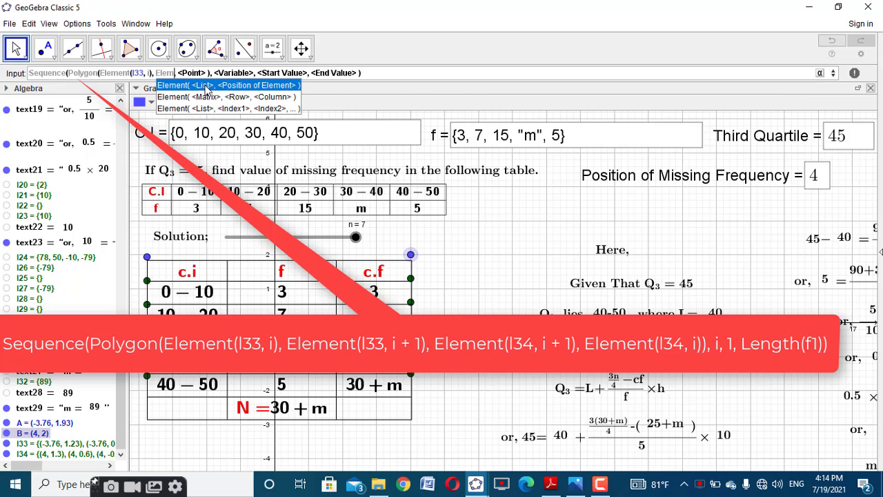
{"action": "left_click", "coordinate": [205, 86]}
{"action": "type", "text": "l33"}
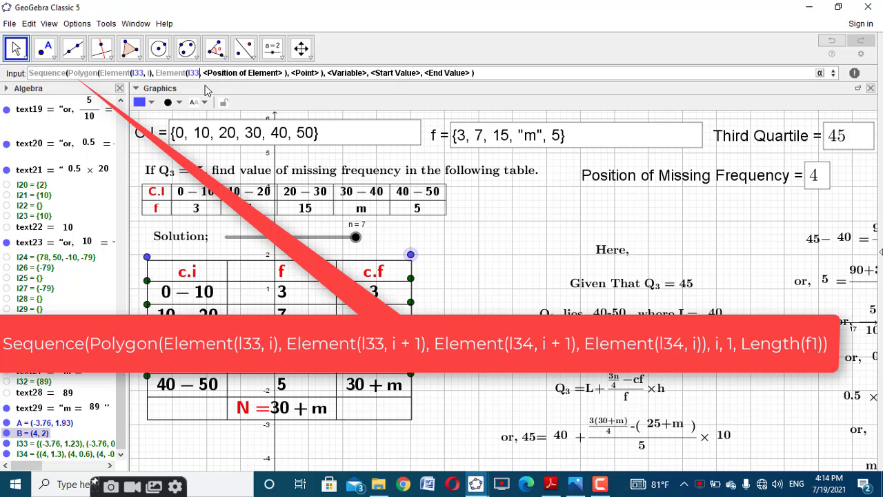
{"action": "key", "text": "Tab"}
{"action": "type", "text": "i+1"}
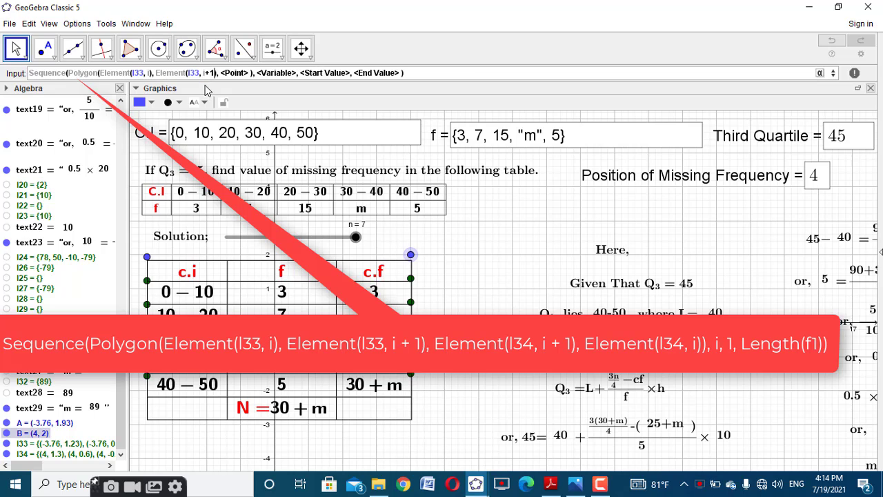
Step: Add Element(l34, i+1) as the polygon's third vertex
{"action": "key", "text": "Tab"}
{"action": "type", "text": "Ele"}
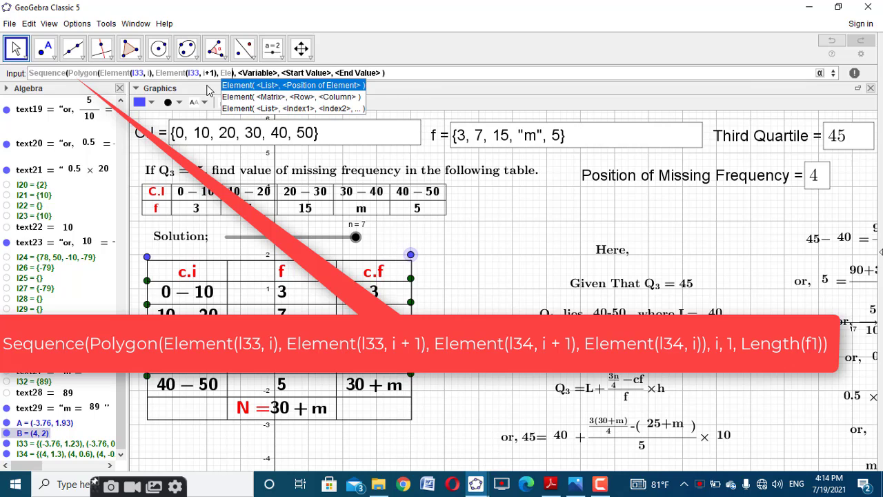
{"action": "left_click", "coordinate": [236, 85]}
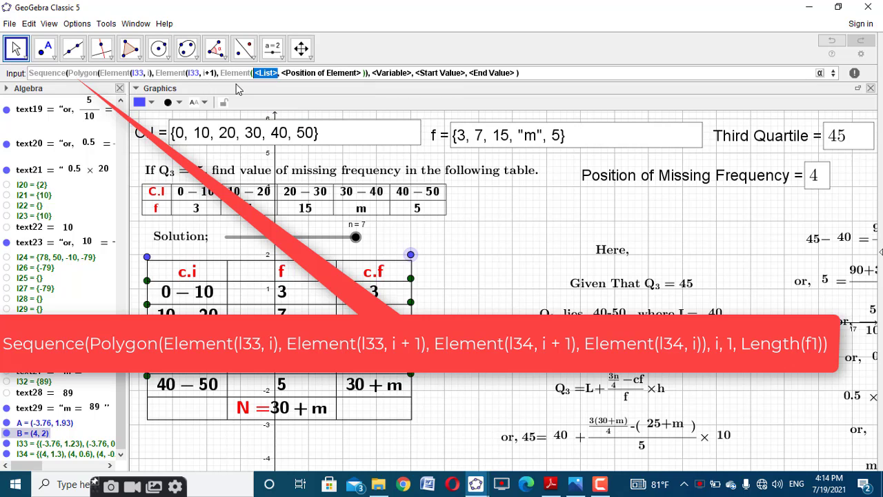
{"action": "type", "text": "l34"}
{"action": "key", "text": "Tab"}
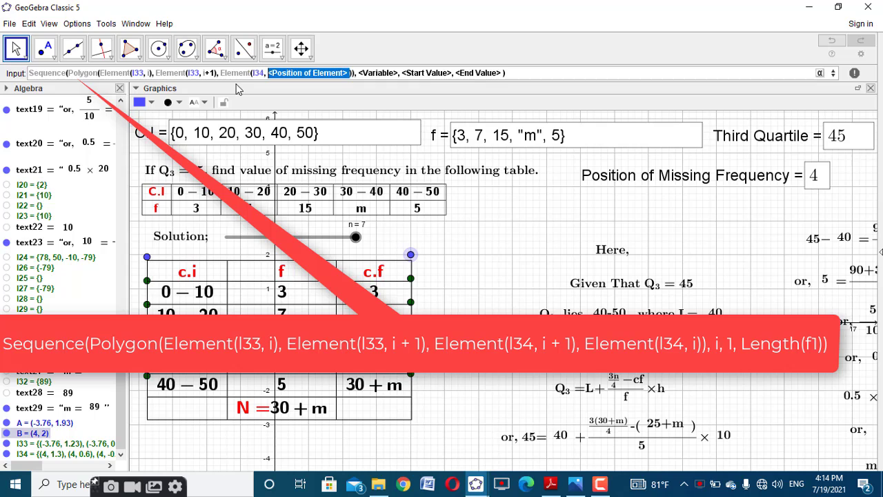
{"action": "type", "text": "i+1)"}
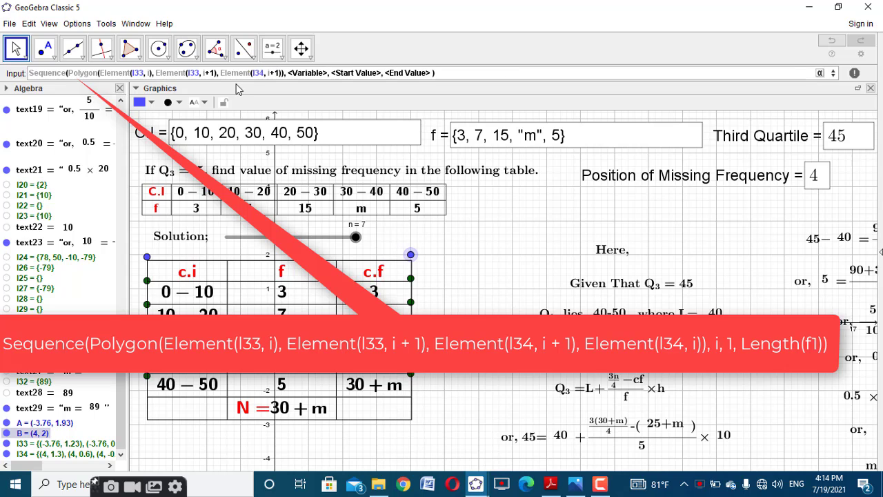
Step: Add Element(l34, i) as the polygon's fourth vertex, correcting the list name to l34
{"action": "type", "text": ",Elem),"}
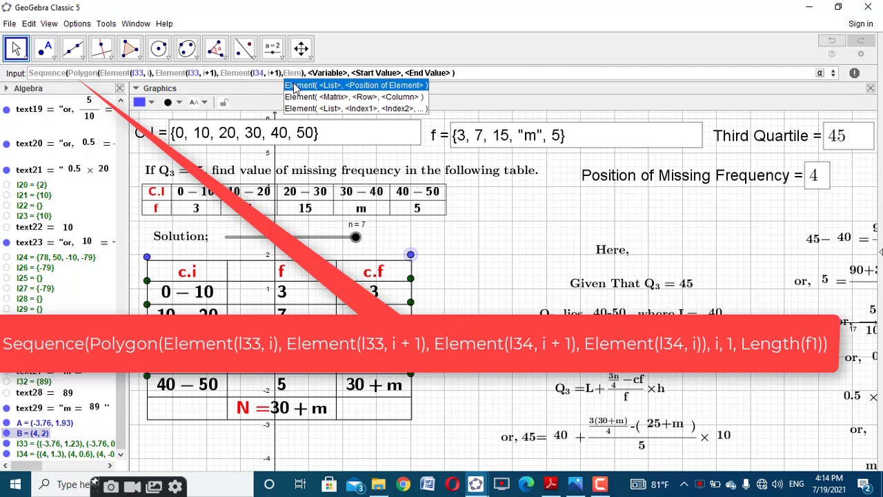
{"action": "left_click", "coordinate": [298, 85]}
{"action": "type", "text": "l35, <Position of Element> ))"}
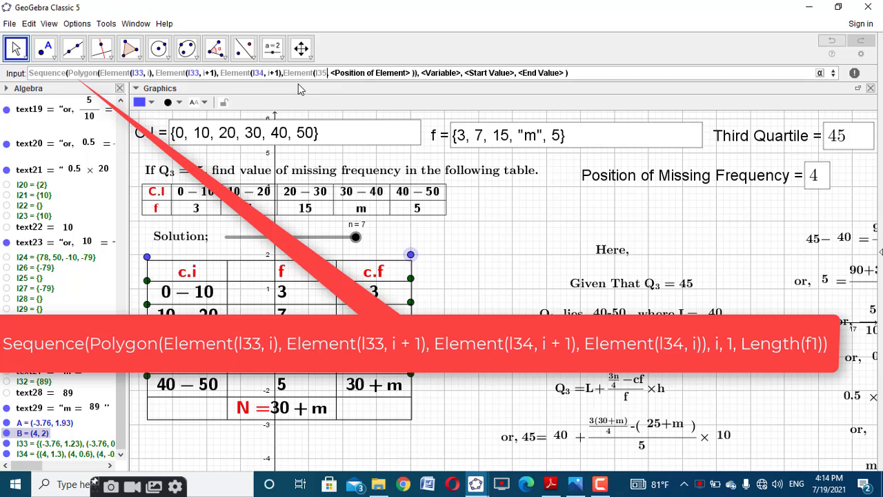
{"action": "key", "text": "BackSpace"}
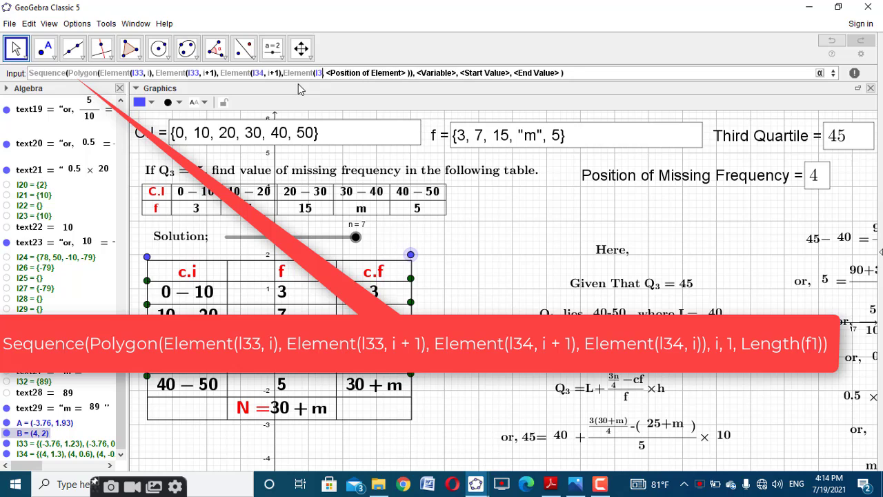
{"action": "type", "text": "4"}
{"action": "key", "text": "Tab"}
{"action": "type", "text": "i))"}
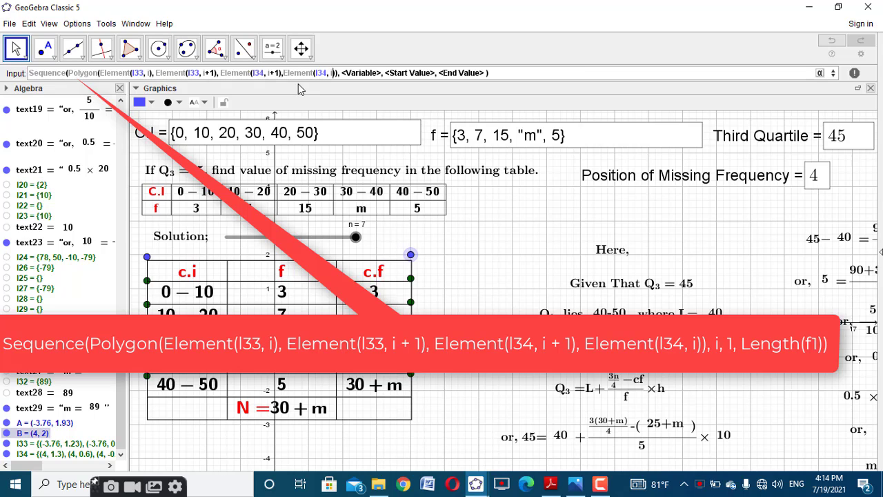
Step: Complete the polygon sequence with variable i, start value 1 and end value Length(f1), and create the row polygons
{"action": "key", "text": "Tab"}
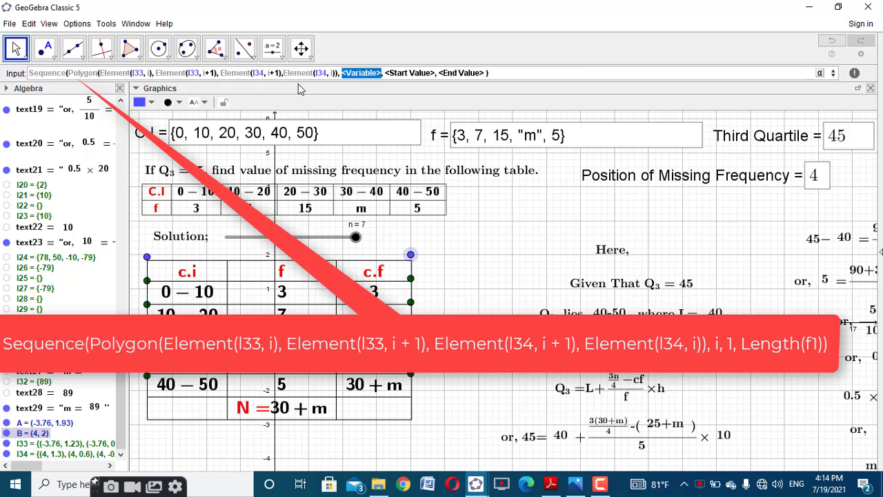
{"action": "type", "text": "i"}
{"action": "key", "text": "Tab"}
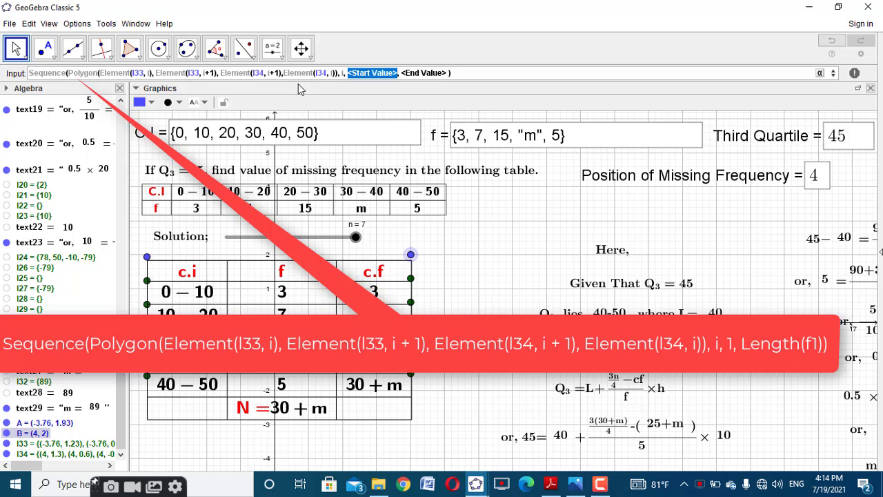
{"action": "type", "text": "1"}
{"action": "key", "text": "Tab"}
{"action": "type", "text": "len"}
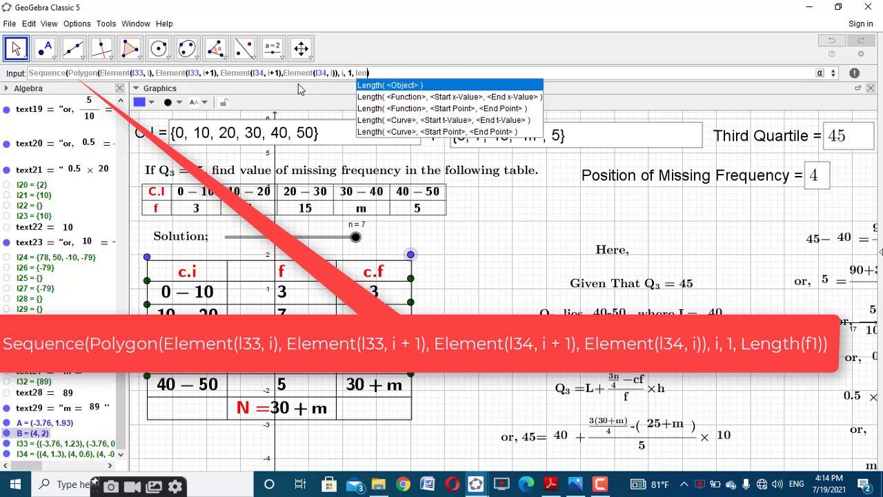
{"action": "type", "text": "gth"}
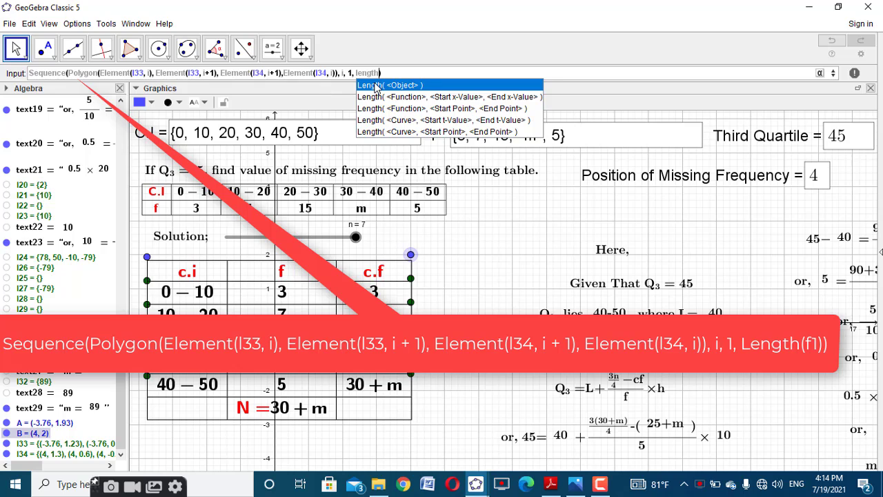
{"action": "left_click", "coordinate": [375, 86]}
{"action": "type", "text": "f"}
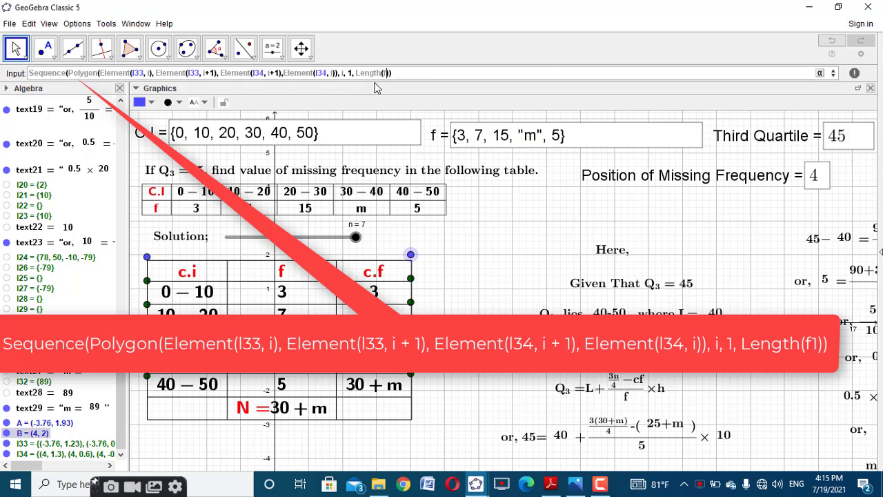
{"action": "type", "text": "1"}
{"action": "left_click", "coordinate": [417, 73]}
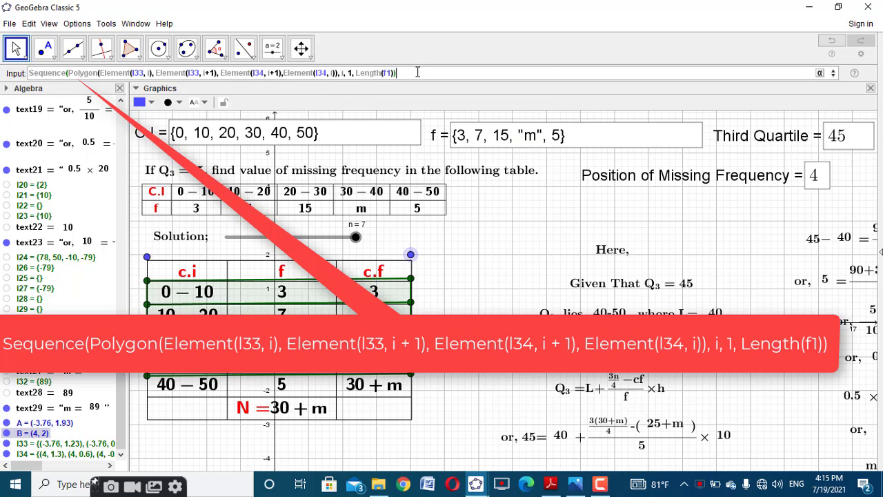
{"action": "key", "text": "Return"}
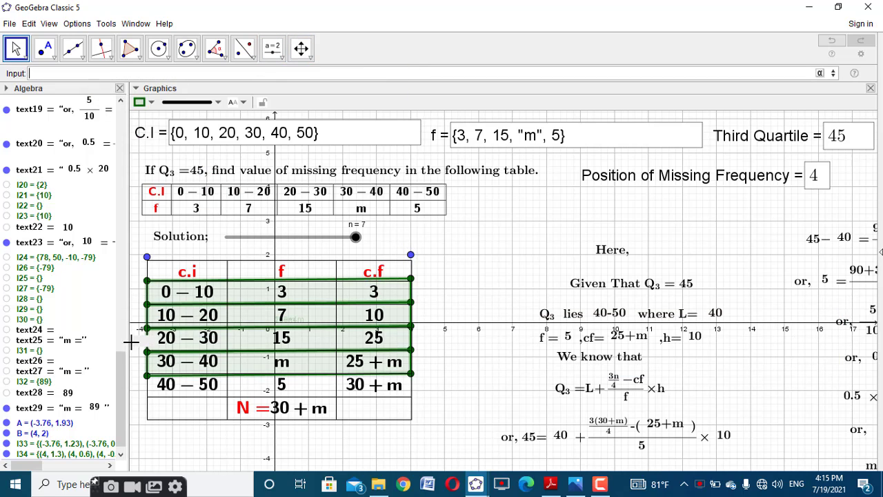
Step: Reuse list cf_1's definition as a new command: RemoveUndefined(Sequence(If(Element(d1, i) ≤ q3 < Element(d1, i + 1), Element(cf1, i - 1)), i, 1, Length(cf1)))
{"action": "scroll", "coordinate": [120, 378], "scroll_direction": "down", "scroll_amount": 1}
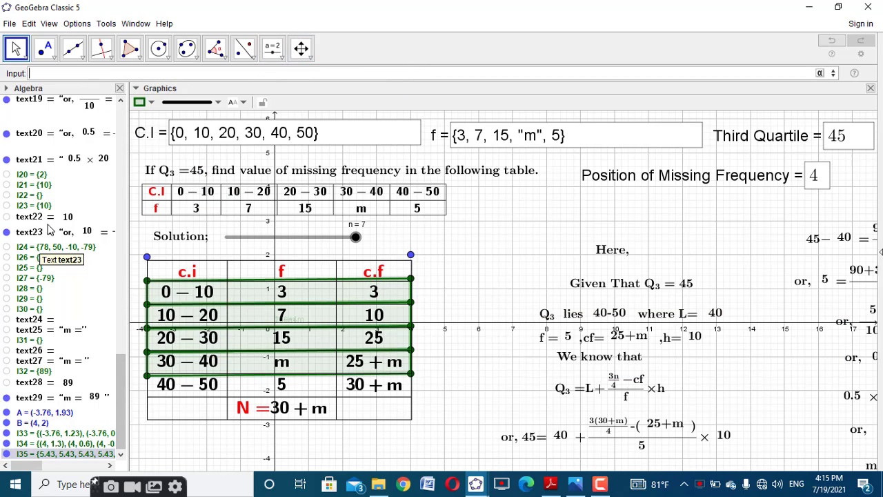
{"action": "scroll", "coordinate": [55, 220], "scroll_direction": "up", "scroll_amount": 5}
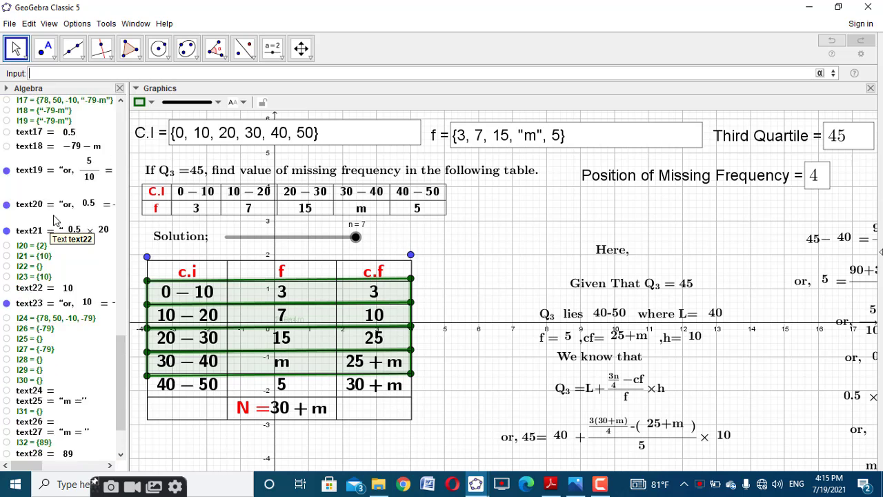
{"action": "scroll", "coordinate": [58, 193], "scroll_direction": "up", "scroll_amount": 10}
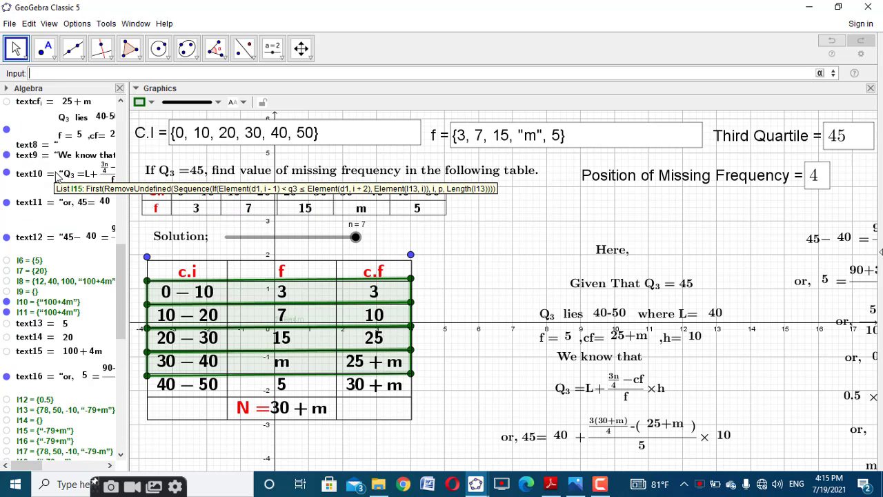
{"action": "scroll", "coordinate": [67, 252], "scroll_direction": "down", "scroll_amount": 3}
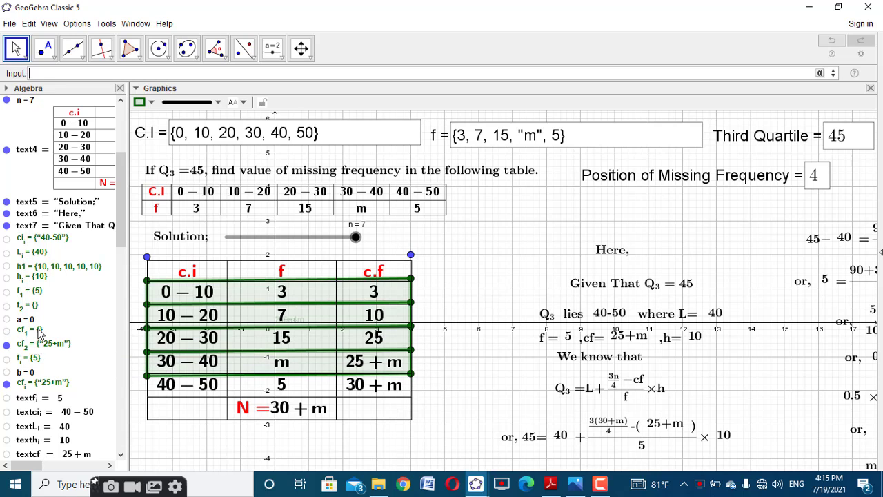
{"action": "double_click", "coordinate": [31, 329]}
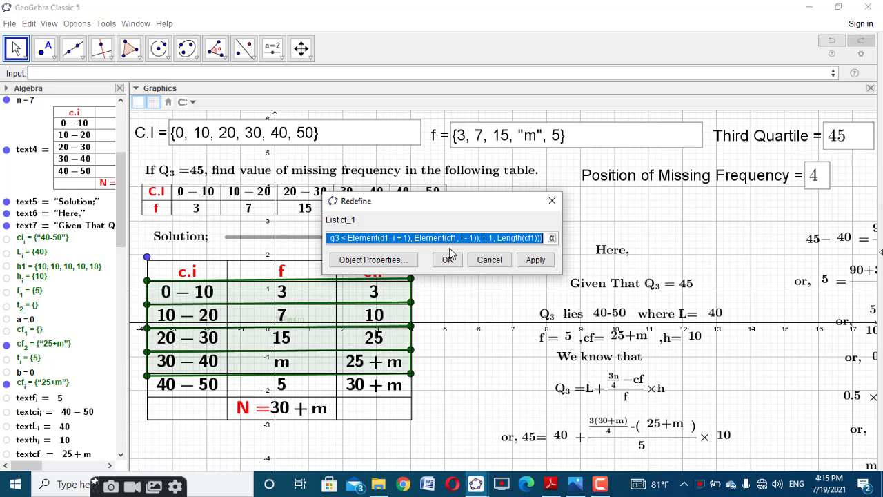
{"action": "left_click", "coordinate": [448, 259]}
{"action": "left_click", "coordinate": [397, 74]}
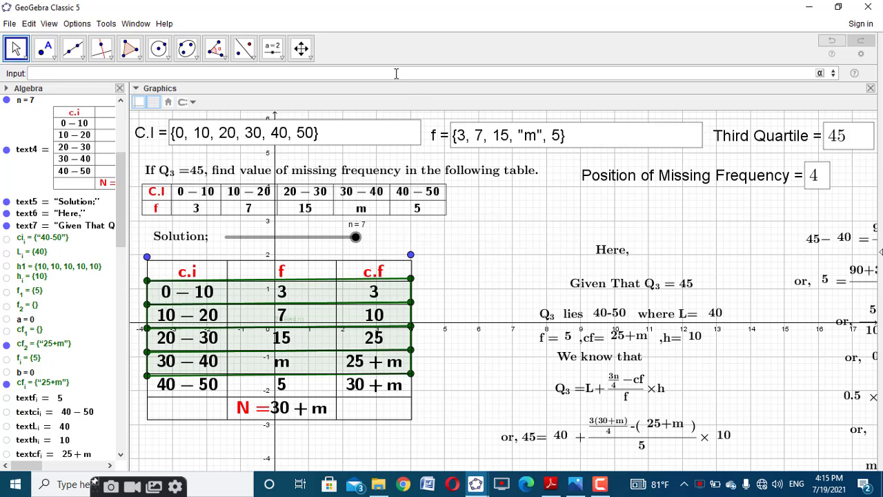
{"action": "type", "text": "RemoveUndefined(Sequence(If(Element(d1, i) ≤ q3 < Element(d1, i + 1), Element(cf1, i - 1)), i, 1, Length(cf1)))"}
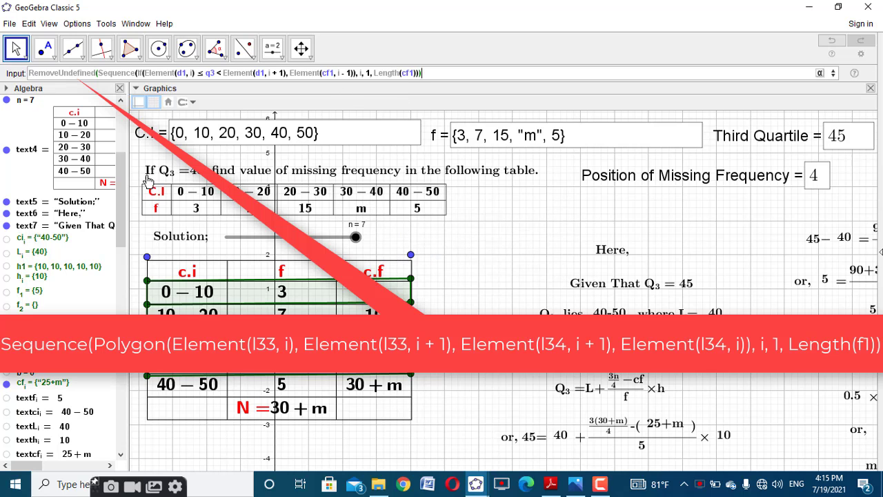
Step: Replace cf1 with the polygon list l35 in the command's Element(cf1, i - 1) term
{"action": "left_click_drag", "start_coordinate": [125, 185], "coordinate": [148, 418]}
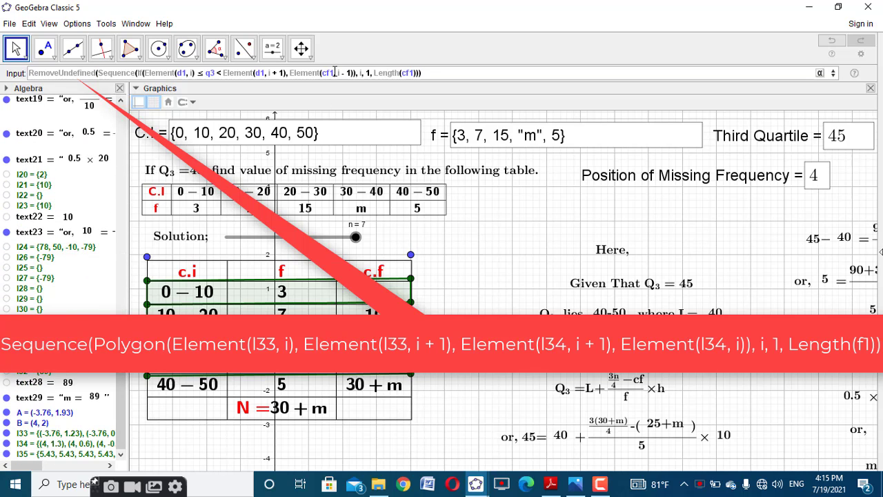
{"action": "key", "text": "BackSpace"}
{"action": "key", "text": "BackSpace"}
{"action": "key", "text": "BackSpace"}
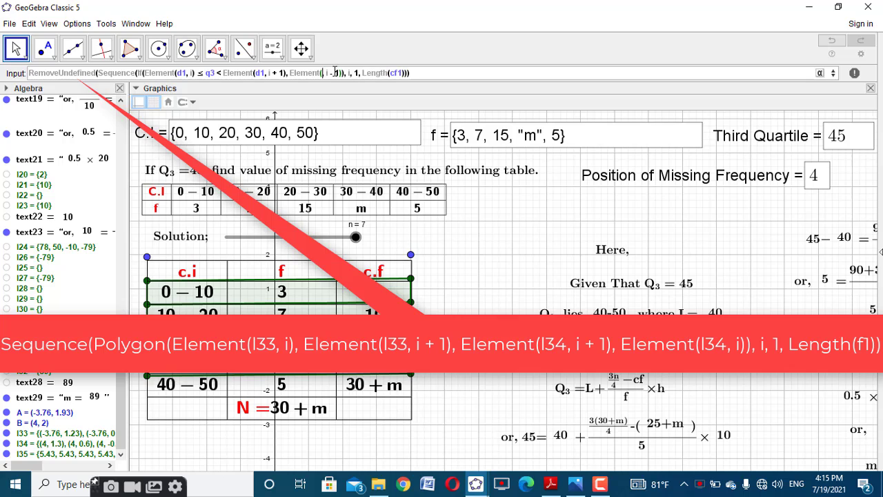
{"action": "type", "text": "l35"}
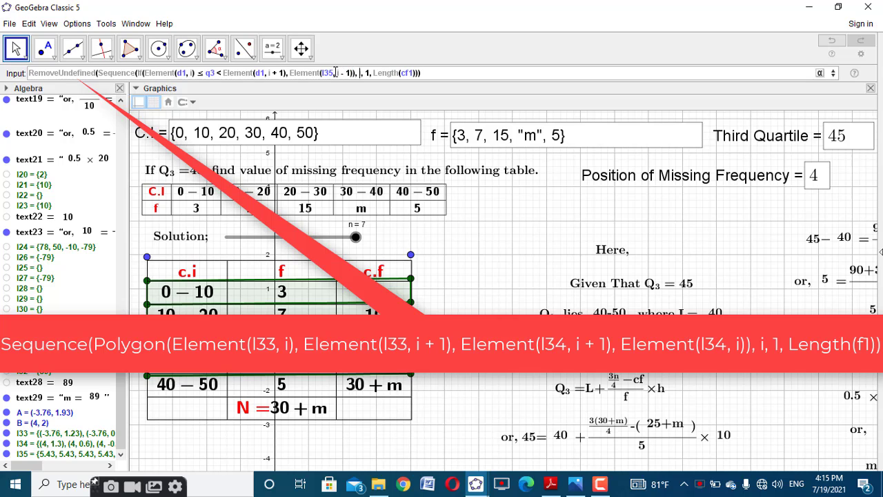
Step: Change the sequence's end value to Length(l35) and create the list that picks out a single row polygon
{"action": "key", "text": "Right"}
{"action": "key", "text": "Right"}
{"action": "key", "text": "Right"}
{"action": "key", "text": "Right"}
{"action": "key", "text": "Right"}
{"action": "key", "text": "Right"}
{"action": "key", "text": "Right"}
{"action": "key", "text": "Right"}
{"action": "key", "text": "Right"}
{"action": "key", "text": "Right"}
{"action": "key", "text": "Right"}
{"action": "key", "text": "Right"}
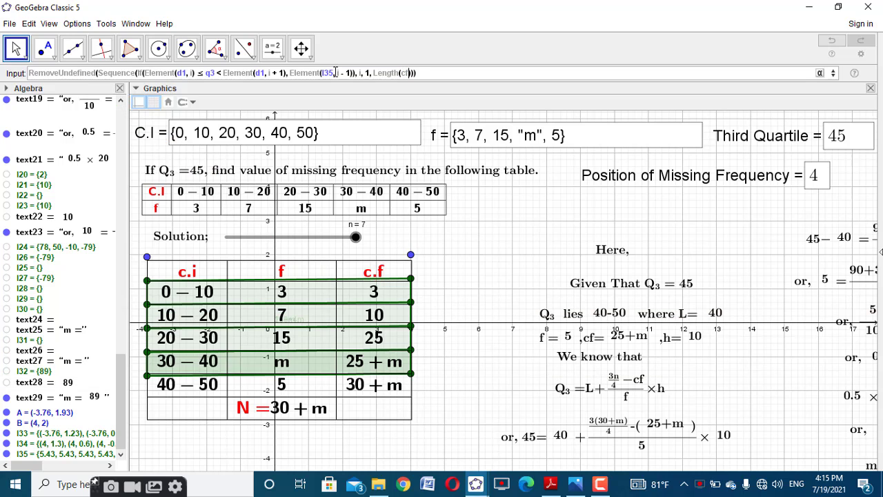
{"action": "key", "text": "Delete"}
{"action": "key", "text": "Delete"}
{"action": "key", "text": "Delete"}
{"action": "type", "text": "l35"}
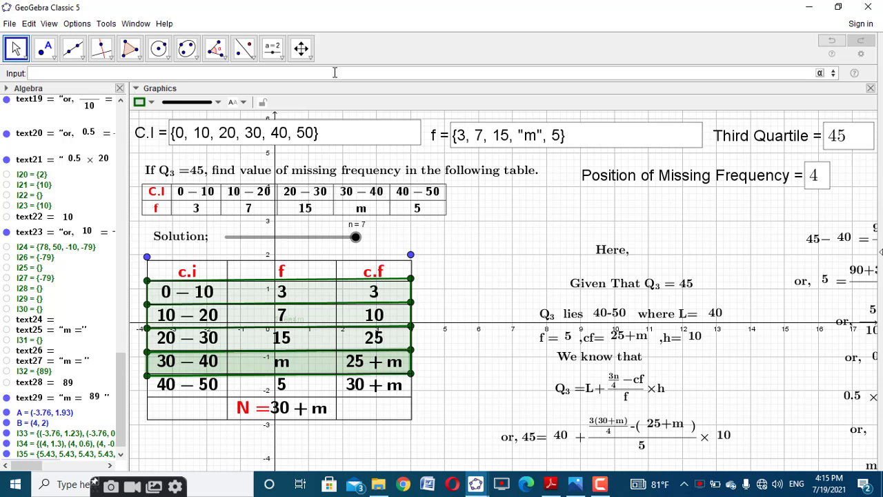
Step: Hide the point lists l33 and l34, the polygon list l35, and points A and B
{"action": "scroll", "coordinate": [117, 372], "scroll_direction": "down", "scroll_amount": 1}
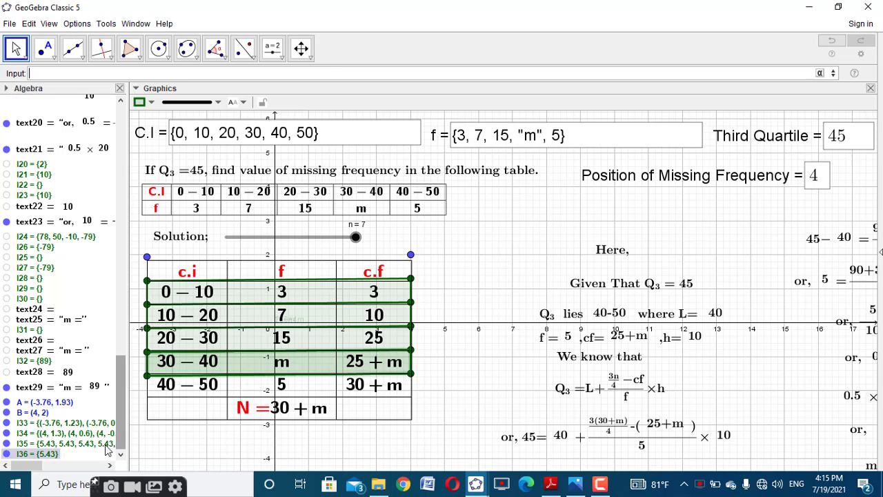
{"action": "left_click", "coordinate": [6, 443]}
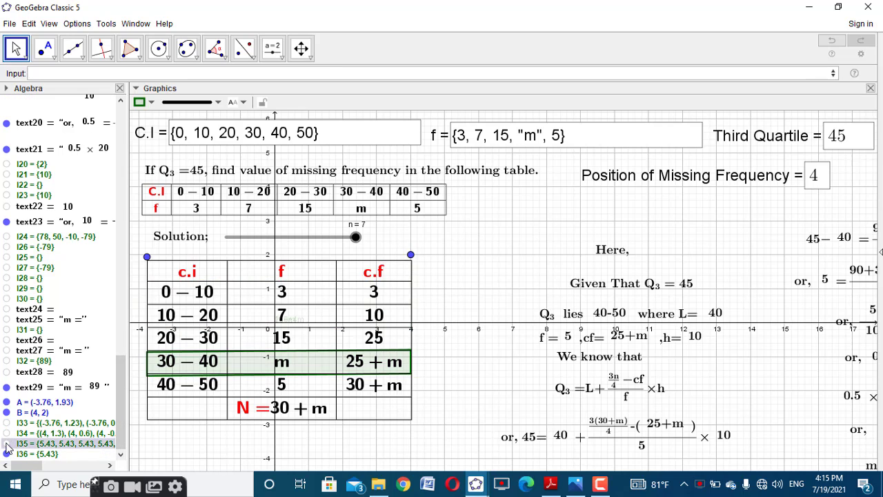
{"action": "left_click", "coordinate": [6, 412]}
{"action": "left_click", "coordinate": [6, 402]}
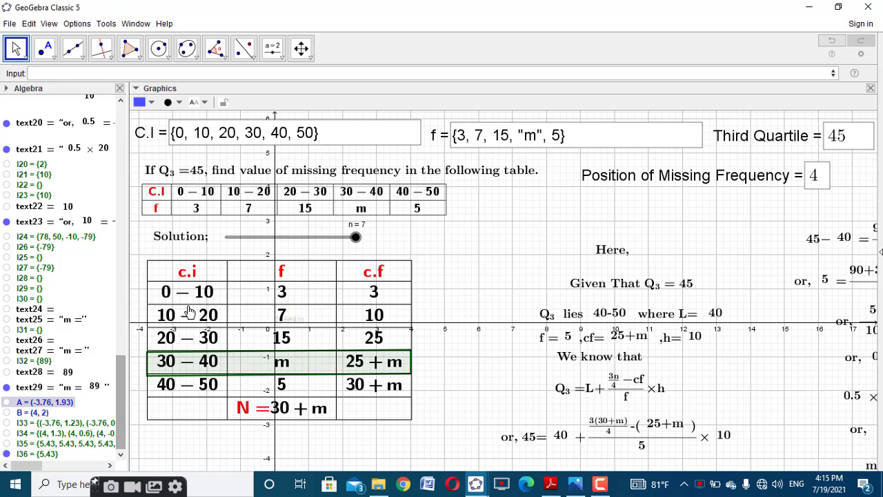
Step: Lock the cumulative frequency table text in place
{"action": "left_click", "coordinate": [189, 312]}
{"action": "left_click", "coordinate": [399, 102]}
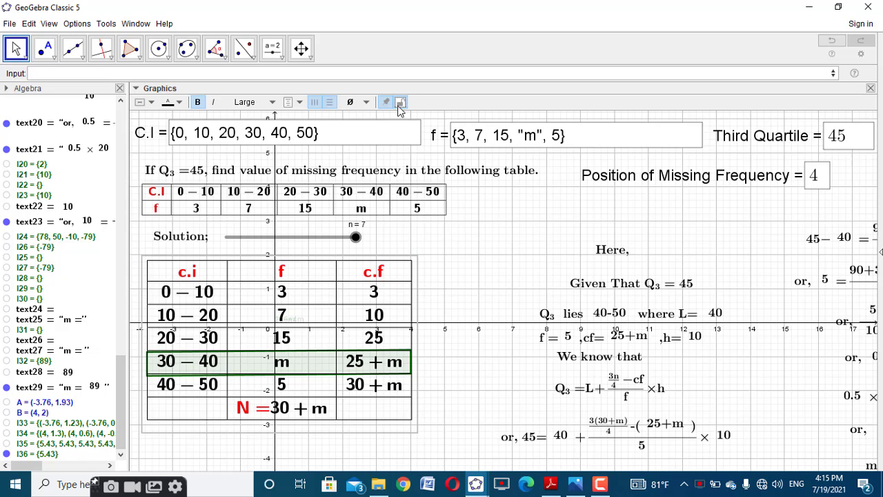
{"action": "left_click_drag", "start_coordinate": [123, 368], "coordinate": [129, 163]}
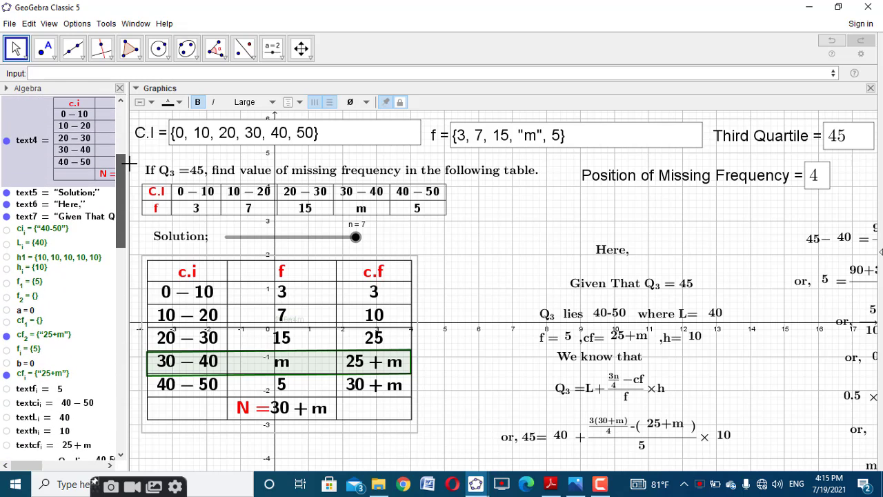
Step: Copy the definition of list cf_2 and paste it as a new command in the input line
{"action": "double_click", "coordinate": [55, 341]}
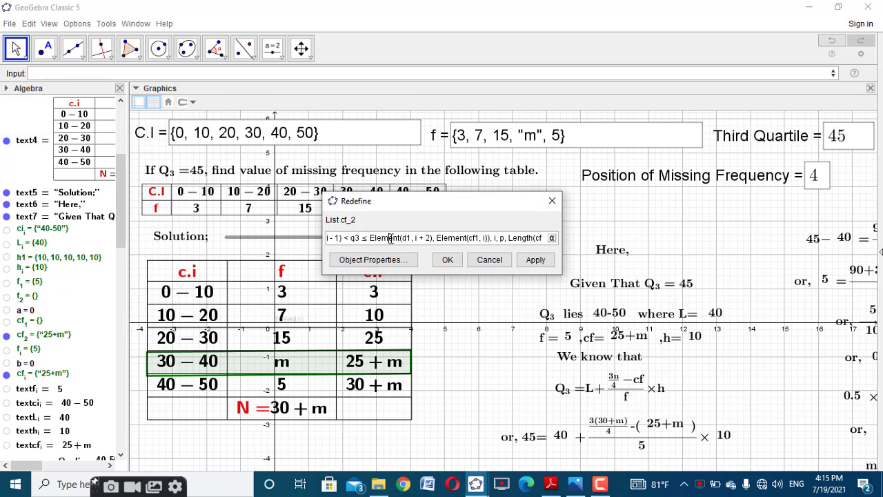
{"action": "triple_click", "coordinate": [390, 238]}
{"action": "left_click", "coordinate": [447, 259]}
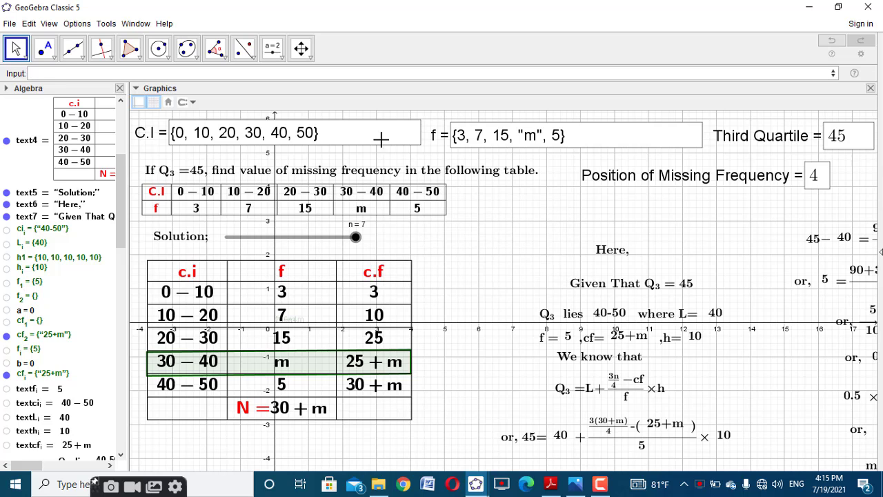
{"action": "left_click_drag", "start_coordinate": [123, 207], "coordinate": [148, 469]}
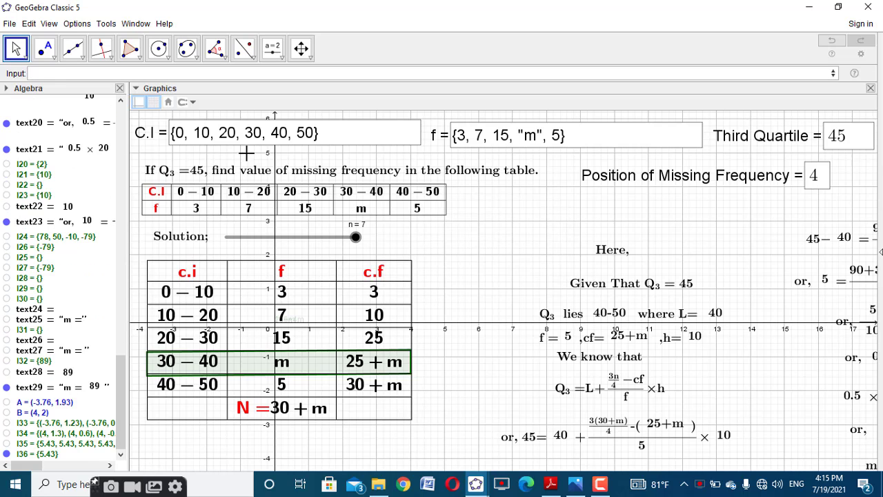
{"action": "left_click", "coordinate": [260, 74]}
{"action": "type", "text": "First(RemoveUndefined(Sequence(If(Element(d1, i - 1) < q3 ≤ Element(d1, i + 2), Element(cf1, i)), i, p, Length(cf1))))"}
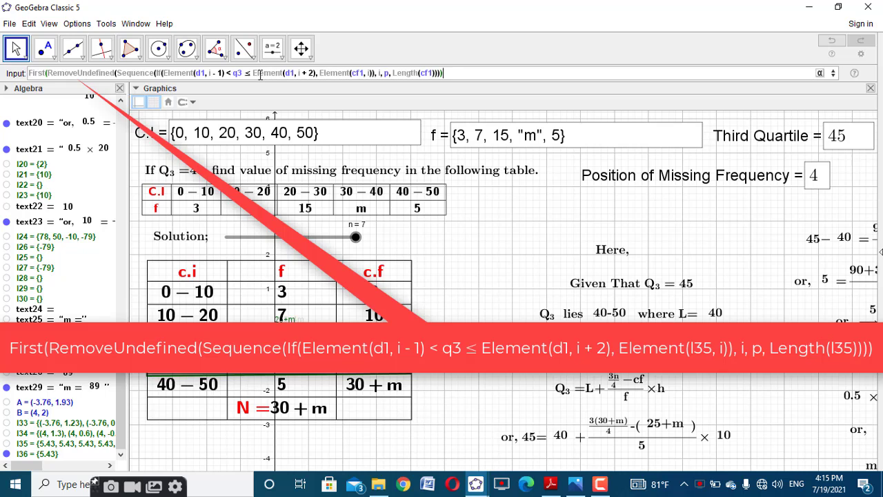
Step: Replace cf1 with l35 in the command's Element(cf1, i) and Length(cf1) terms and create the resulting list
{"action": "double_click", "coordinate": [363, 73]}
{"action": "type", "text": "l"}
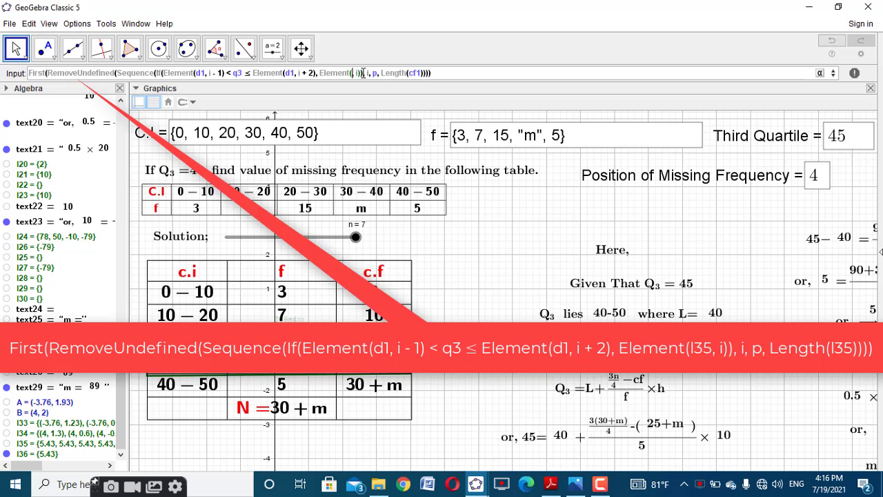
{"action": "type", "text": "35"}
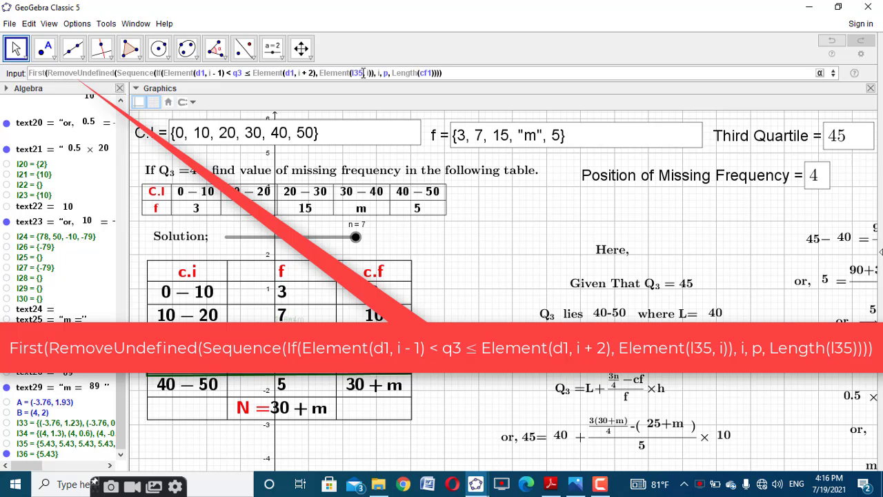
{"action": "left_click", "coordinate": [432, 73]}
{"action": "key", "text": "BackSpace"}
{"action": "key", "text": "BackSpace"}
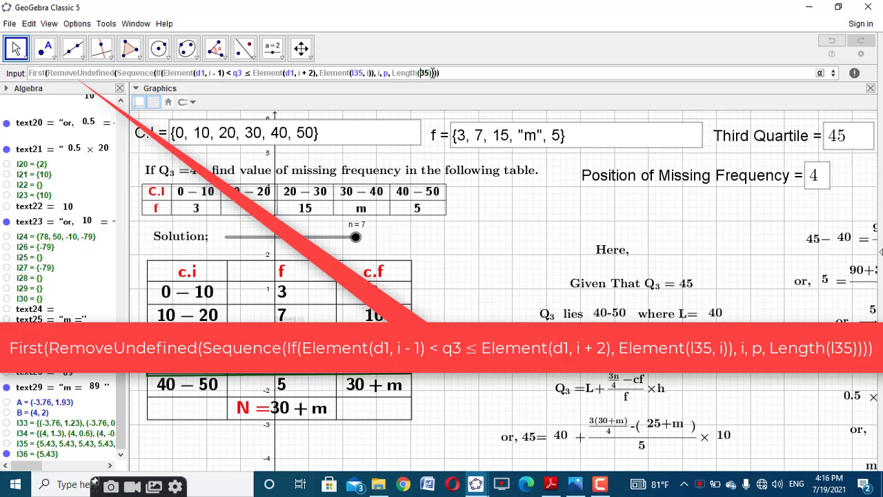
{"action": "type", "text": "l"}
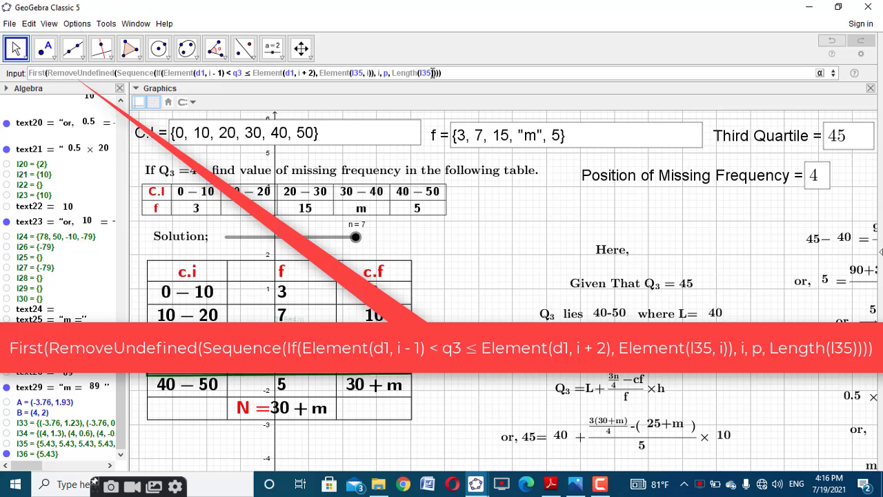
{"action": "key", "text": "Return"}
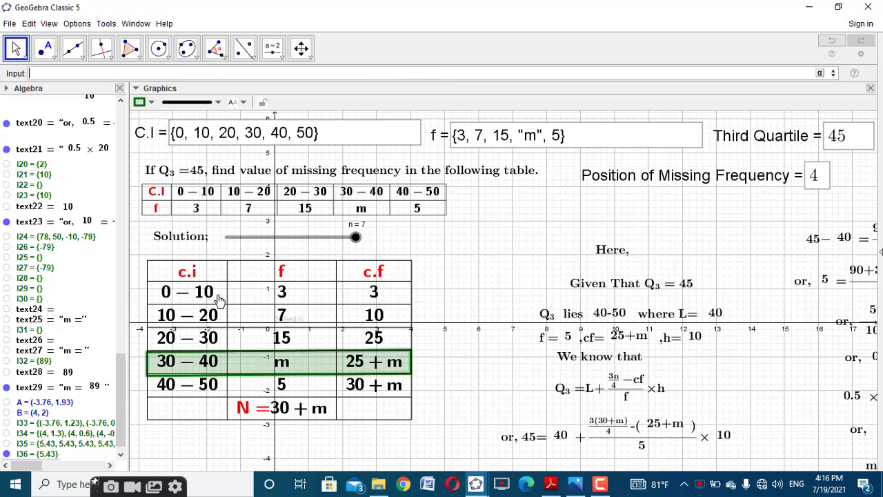
Step: Create the conditional row highlight with If(a==0∧b==0, l37, l36)
{"action": "scroll", "coordinate": [124, 358], "scroll_direction": "down", "scroll_amount": 1}
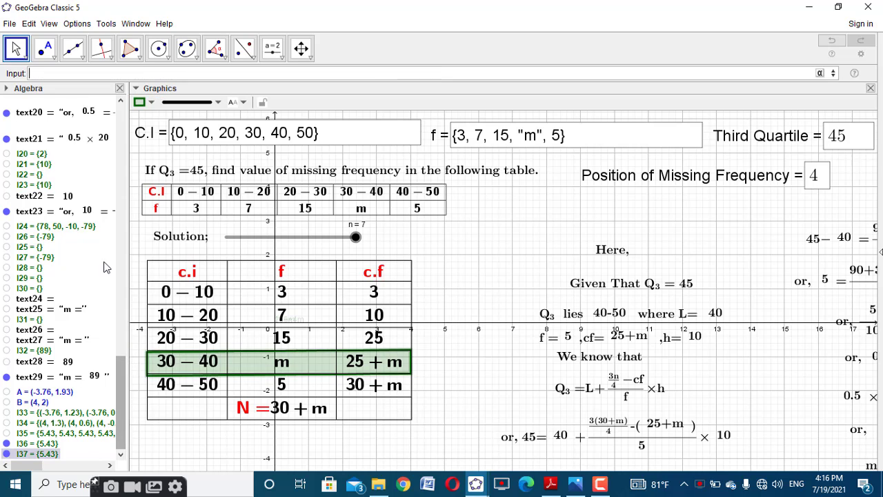
{"action": "left_click", "coordinate": [97, 73]}
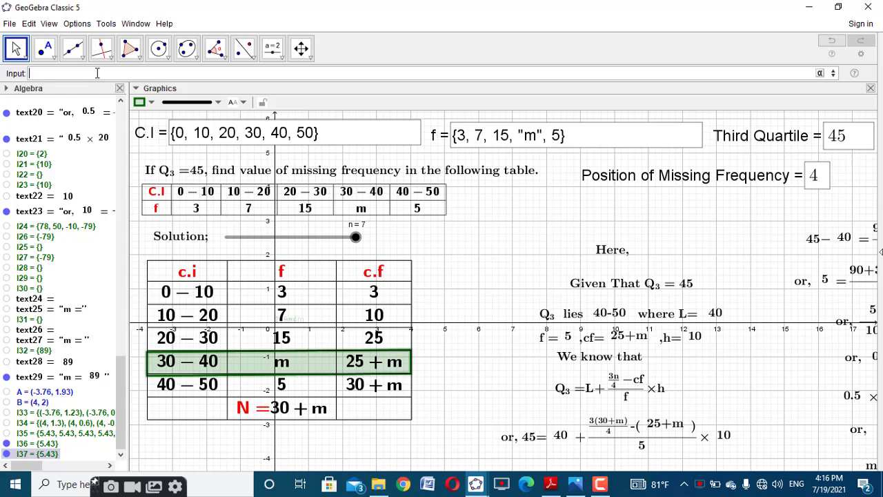
{"action": "type", "text": "If"}
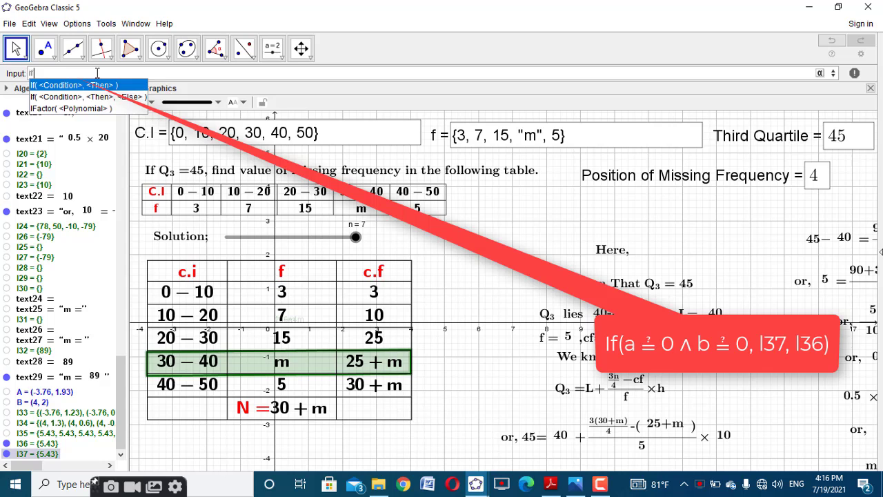
{"action": "left_click", "coordinate": [110, 97]}
{"action": "type", "text": "a==0, <Then>, <Else> )"}
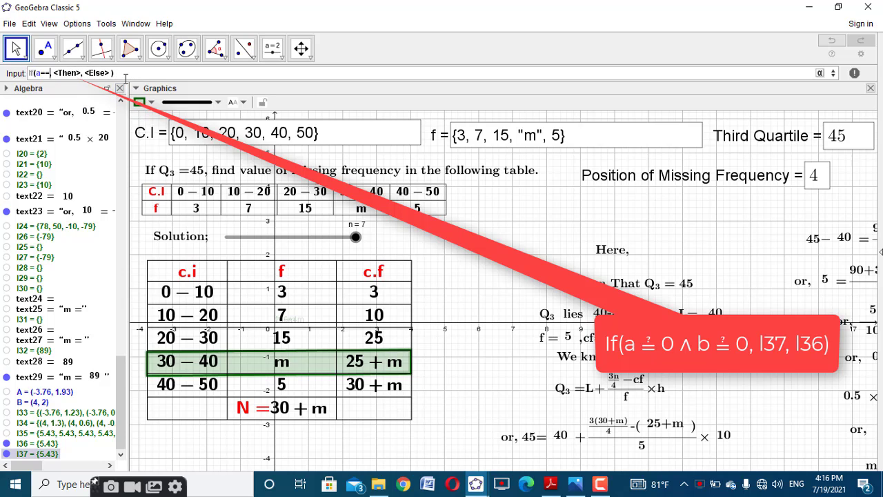
{"action": "left_click", "coordinate": [819, 73]}
{"action": "left_click", "coordinate": [759, 128]}
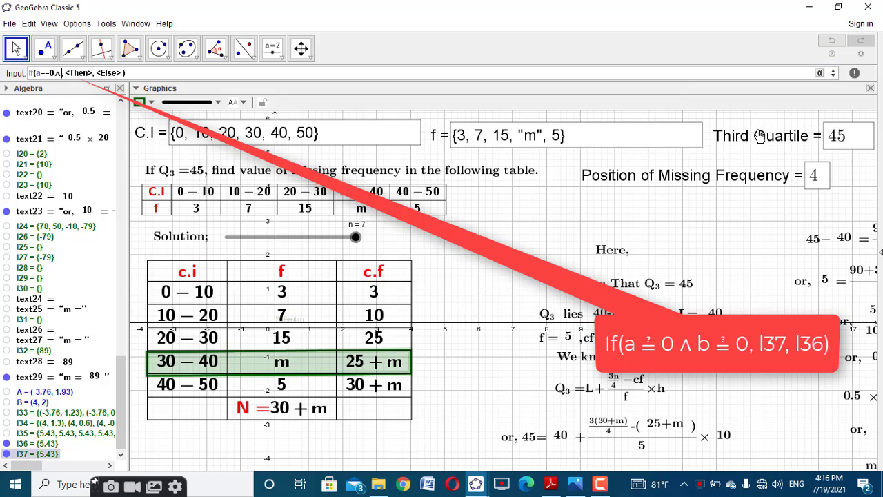
{"action": "type", "text": "b==0"}
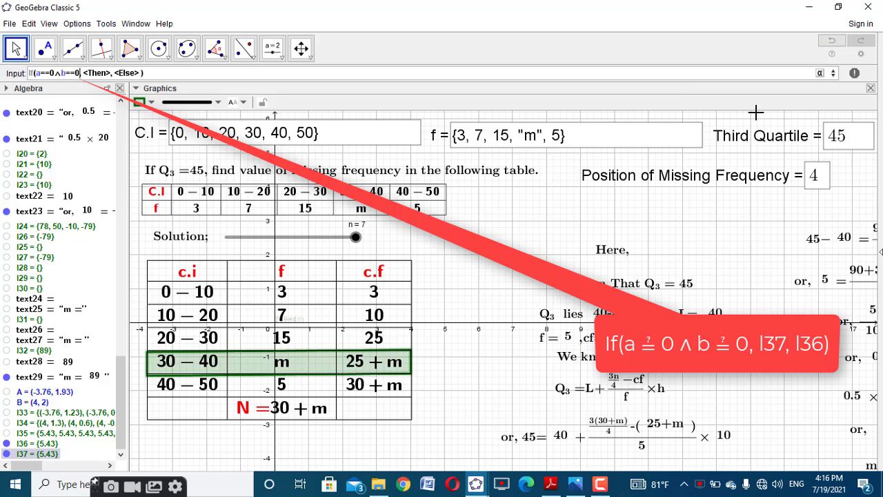
{"action": "key", "text": "Tab"}
{"action": "type", "text": "l37"}
{"action": "key", "text": "Tab"}
{"action": "type", "text": "l36"}
{"action": "key", "text": "Return"}
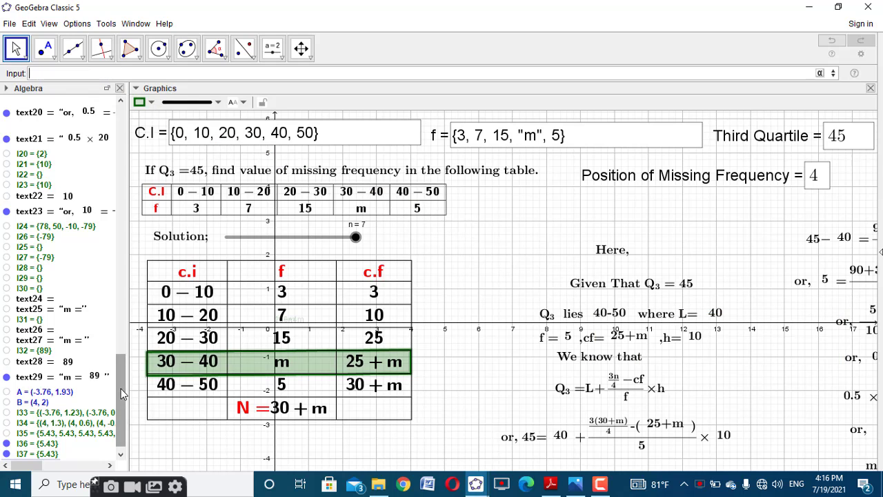
Step: Hide the single-row polygon lists l36 and l37
{"action": "scroll", "coordinate": [121, 389], "scroll_direction": "down", "scroll_amount": 1}
{"action": "left_click", "coordinate": [7, 443]}
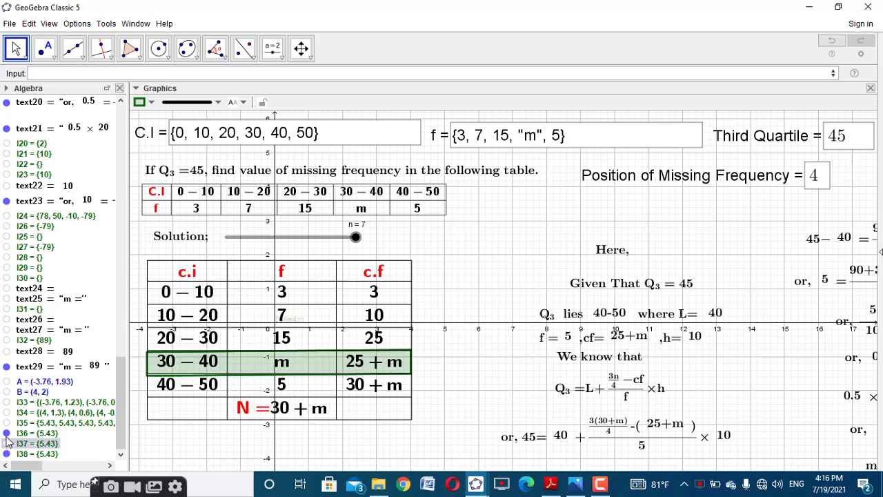
{"action": "left_click", "coordinate": [7, 433]}
Step: Color the conditional row polygon l38 yellow with full opacity and reduce its line thickness to the minimum
{"action": "left_click", "coordinate": [21, 454]}
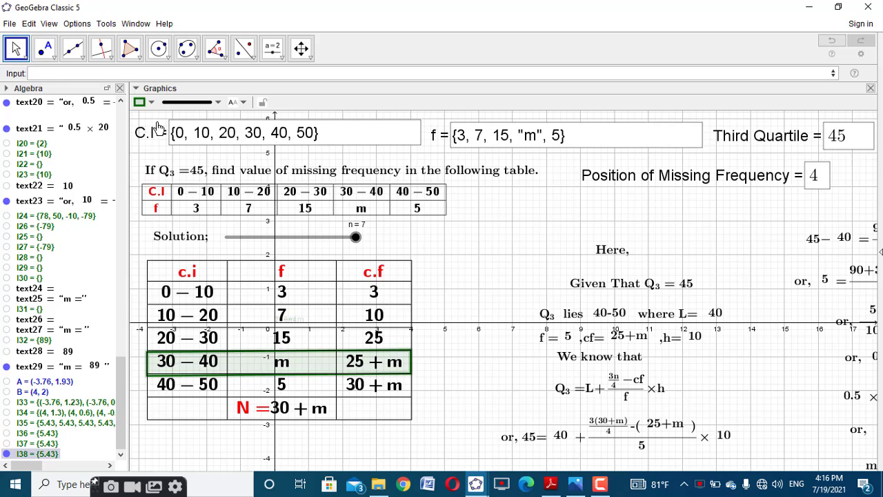
{"action": "left_click", "coordinate": [151, 102]}
{"action": "left_click", "coordinate": [167, 127]}
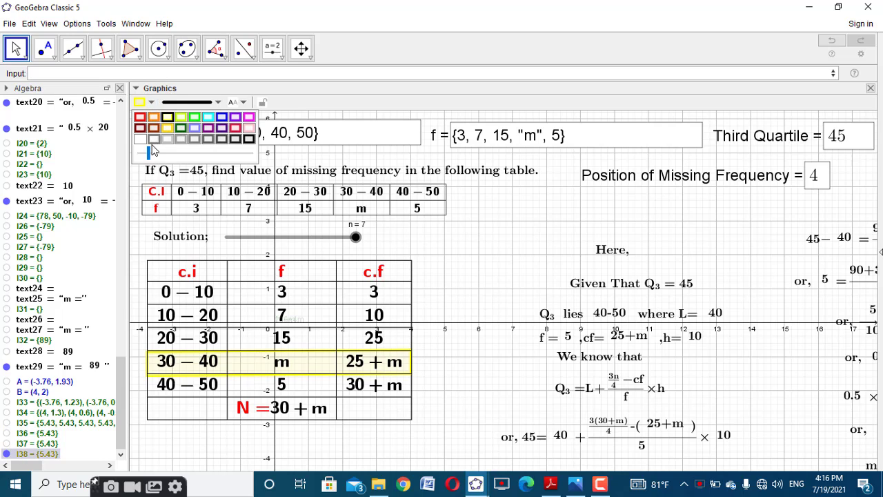
{"action": "left_click_drag", "start_coordinate": [148, 154], "coordinate": [259, 146]}
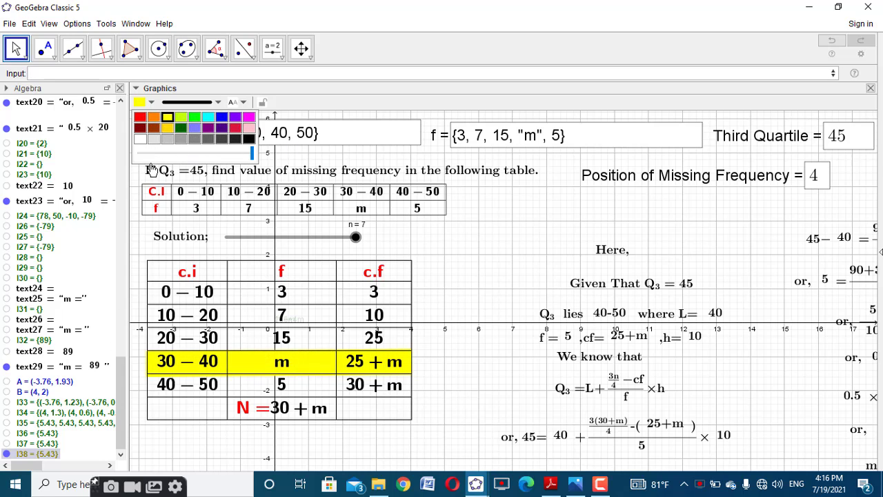
{"action": "left_click", "coordinate": [188, 102]}
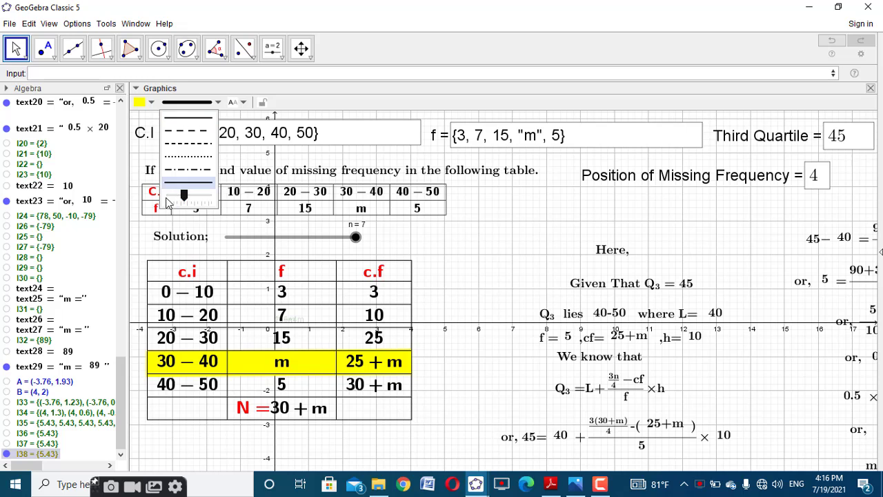
{"action": "left_click_drag", "start_coordinate": [183, 198], "coordinate": [160, 203]}
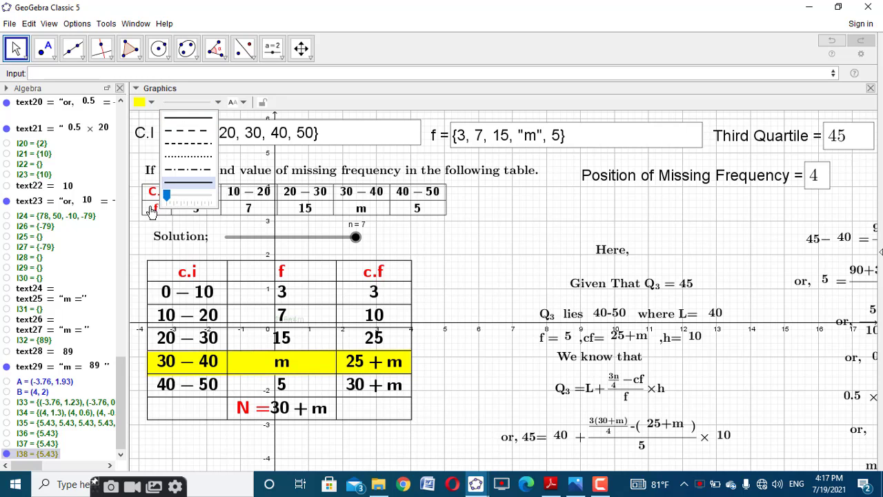
Step: Close the Algebra view and shift the first three equations of the second working column slightly up and left
{"action": "left_click", "coordinate": [119, 88]}
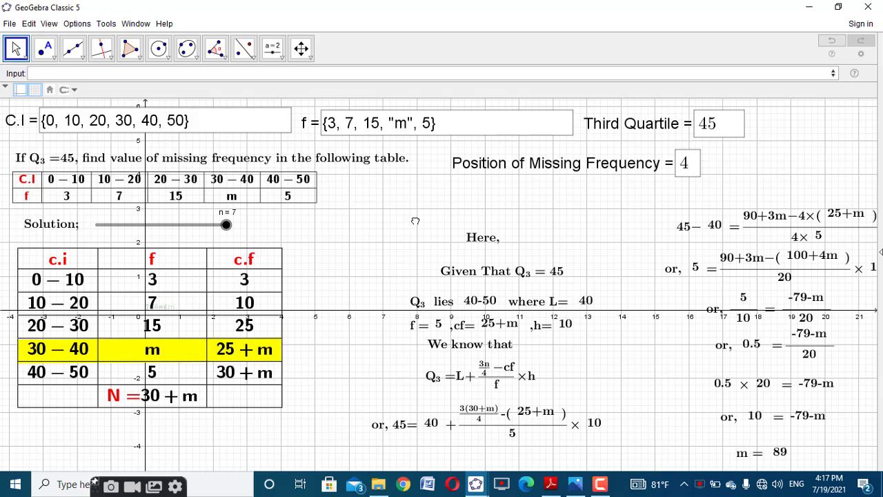
{"action": "left_click_drag", "start_coordinate": [734, 222], "coordinate": [723, 214]}
{"action": "left_click_drag", "start_coordinate": [732, 259], "coordinate": [709, 258]}
{"action": "left_click_drag", "start_coordinate": [752, 317], "coordinate": [733, 308]}
Step: Hide the axes and the grid of the graphics view
{"action": "right_click", "coordinate": [587, 225]}
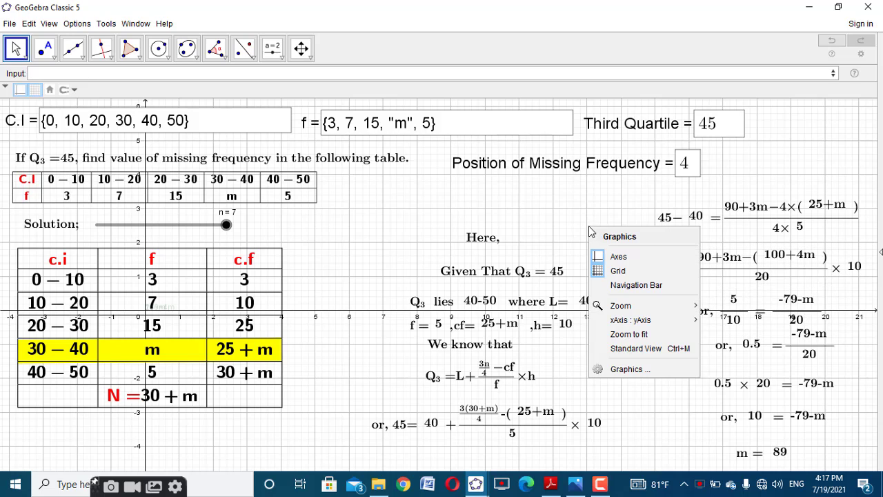
{"action": "left_click", "coordinate": [609, 252]}
{"action": "right_click", "coordinate": [581, 224]}
{"action": "left_click", "coordinate": [605, 268]}
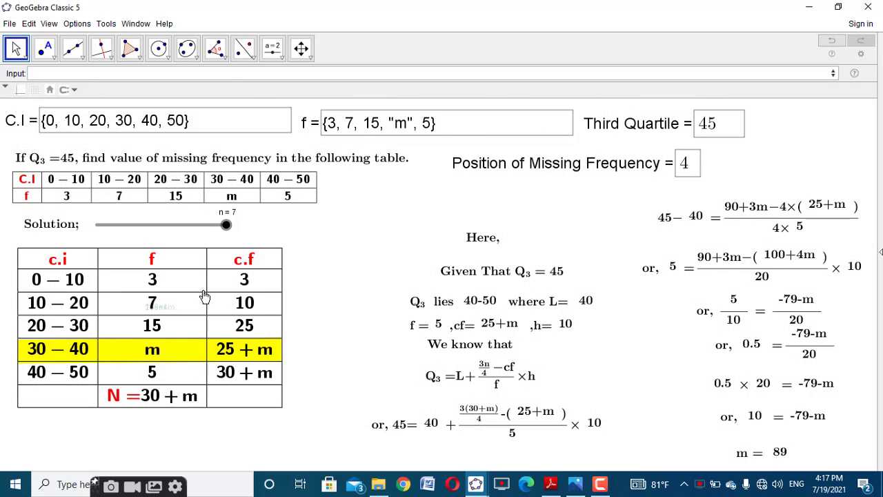
{"action": "left_click", "coordinate": [205, 297]}
{"action": "left_click", "coordinate": [350, 297]}
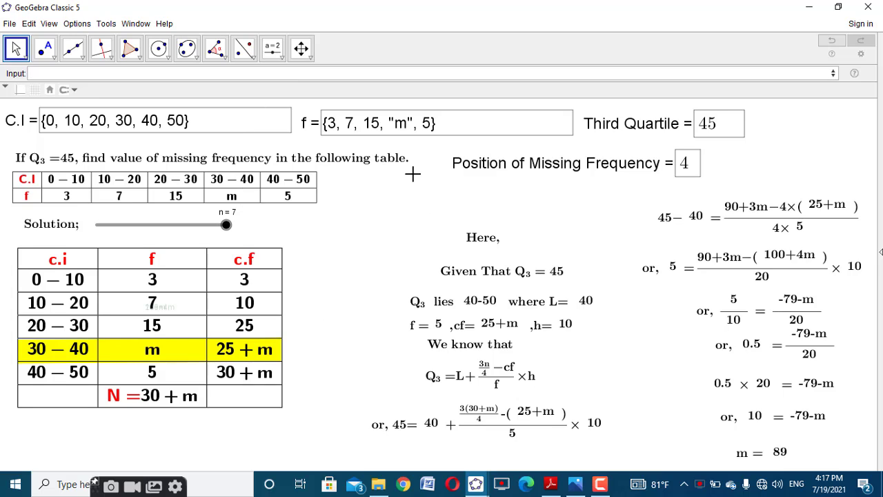
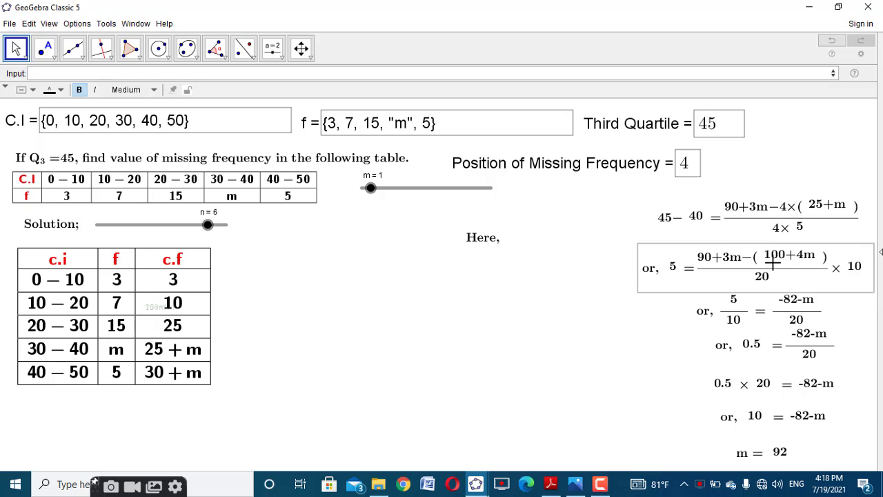
Step: Set a display condition based on slider m for the "or, 5 =" equation text16
{"action": "right_click", "coordinate": [780, 264]}
{"action": "left_click", "coordinate": [820, 390]}
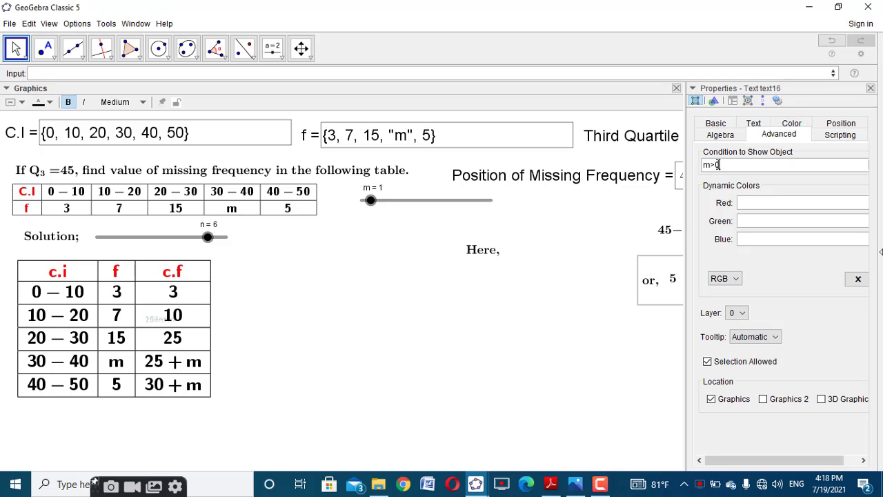
{"action": "left_click", "coordinate": [869, 89]}
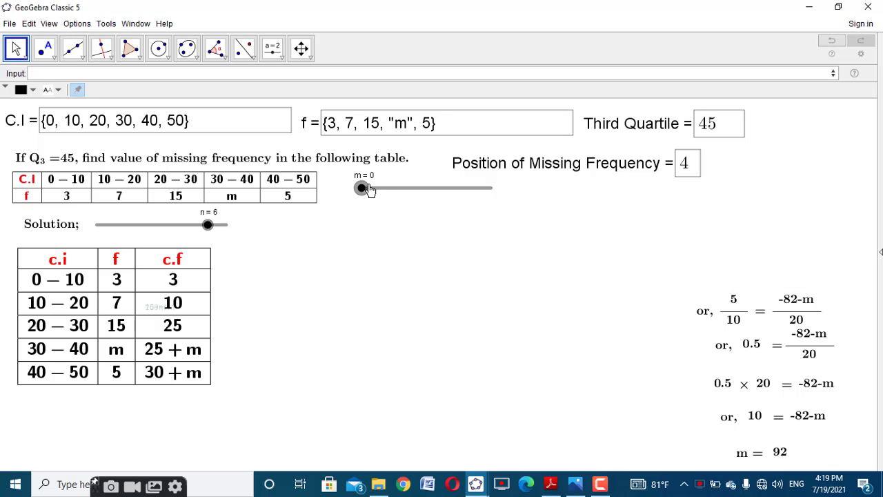
Step: Move slider m to 7 and change the display condition of the "45− 40 =" equation text12 to m>7
{"action": "left_click_drag", "start_coordinate": [371, 188], "coordinate": [429, 201]}
{"action": "left_click", "coordinate": [799, 209]}
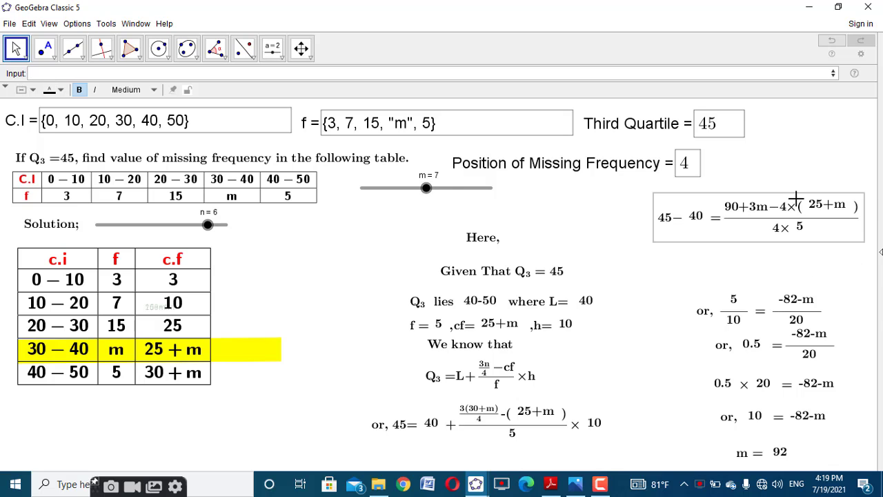
{"action": "right_click", "coordinate": [799, 207]}
{"action": "left_click", "coordinate": [805, 311]}
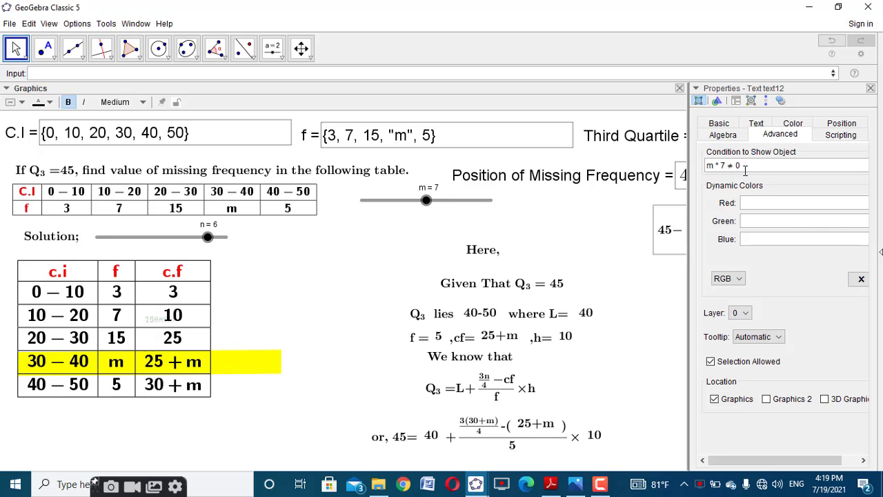
{"action": "left_click_drag", "start_coordinate": [742, 165], "coordinate": [713, 163]}
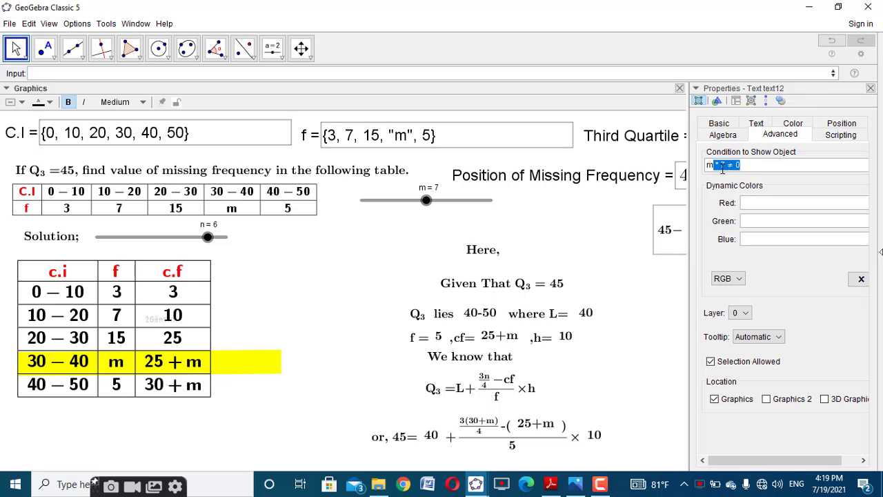
{"action": "type", "text": ">7"}
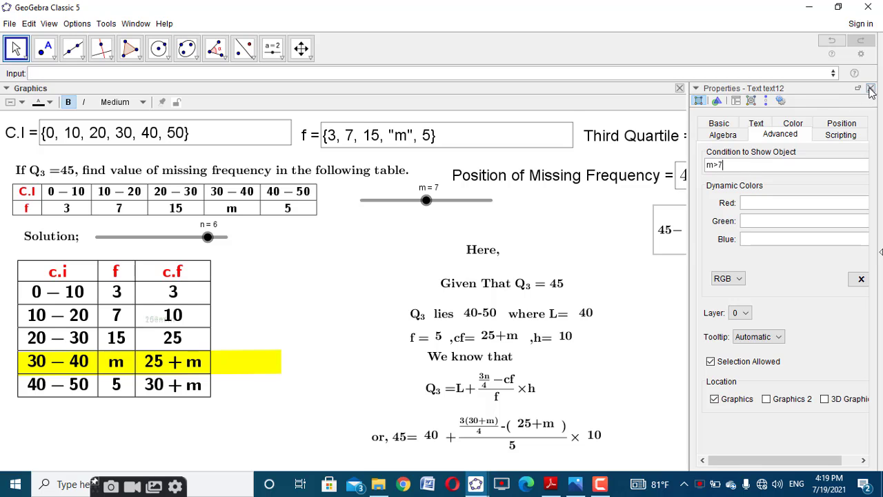
{"action": "left_click", "coordinate": [870, 89]}
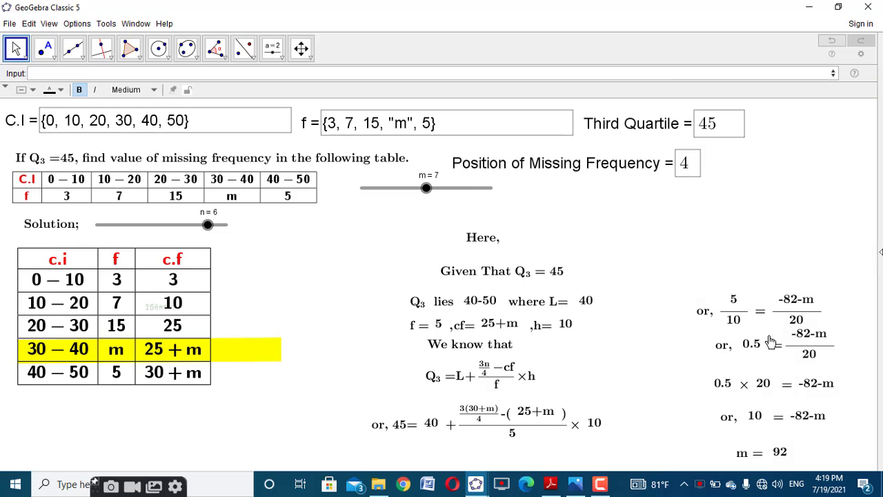
Step: Change the slider-m display condition of the "or, 5/10 =" equation text19, and set m>10 for the "or, 0.5 =" equation text20
{"action": "right_click", "coordinate": [754, 300]}
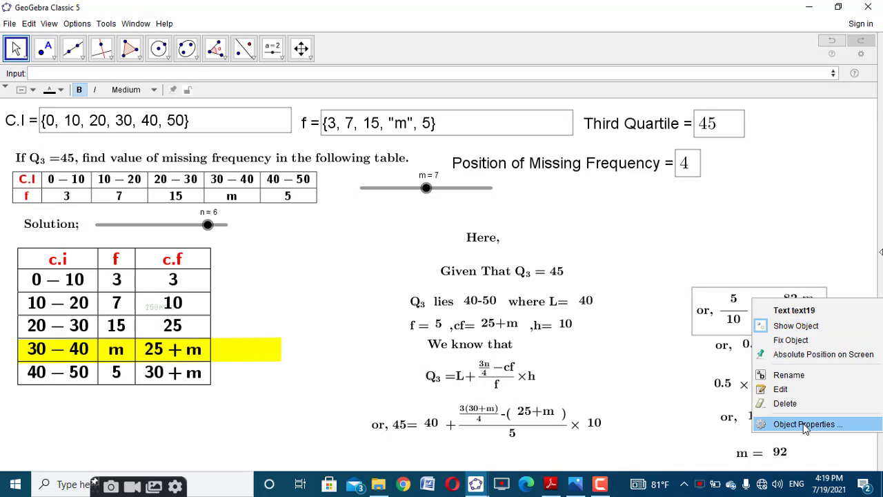
{"action": "left_click", "coordinate": [804, 424]}
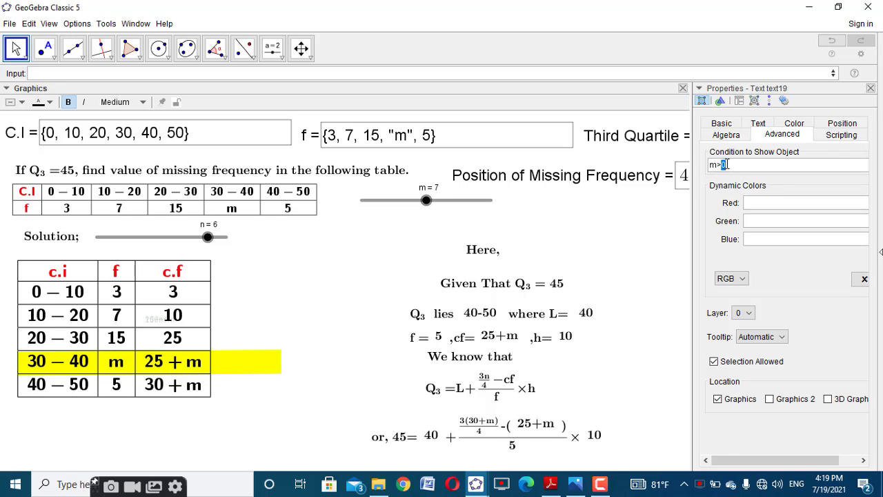
{"action": "left_click", "coordinate": [870, 88]}
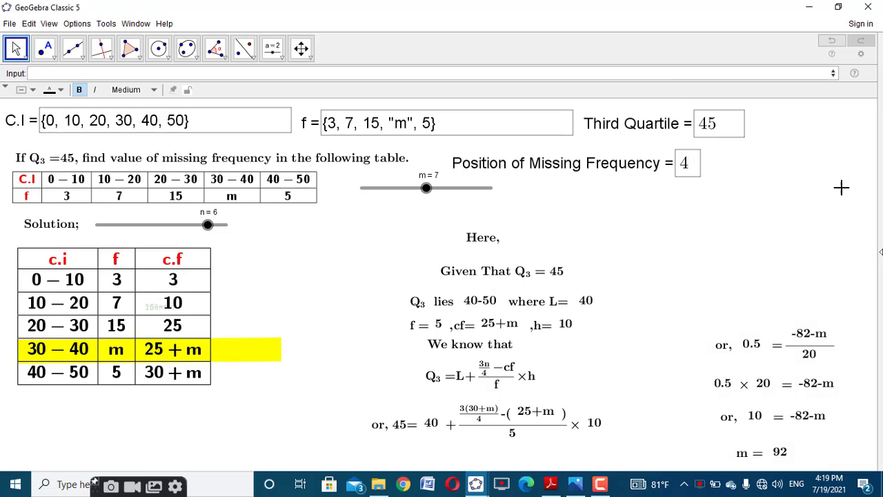
{"action": "right_click", "coordinate": [787, 347]}
{"action": "left_click", "coordinate": [821, 470]}
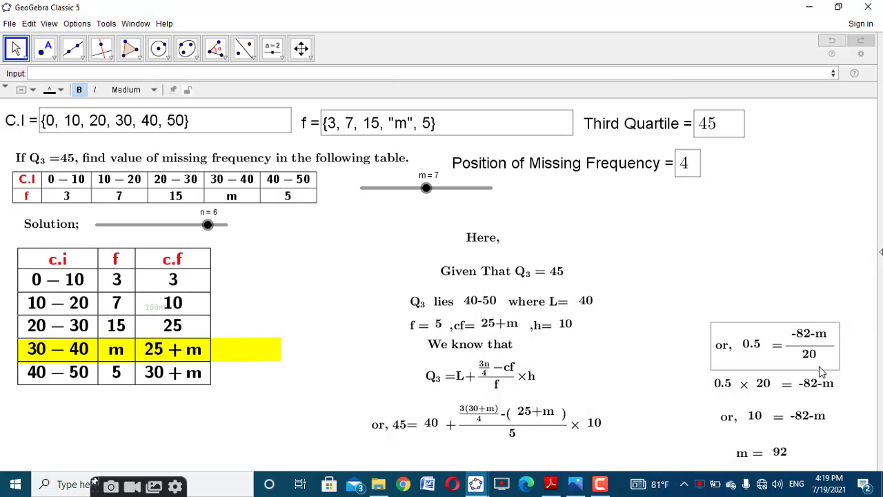
{"action": "type", "text": "m>0"}
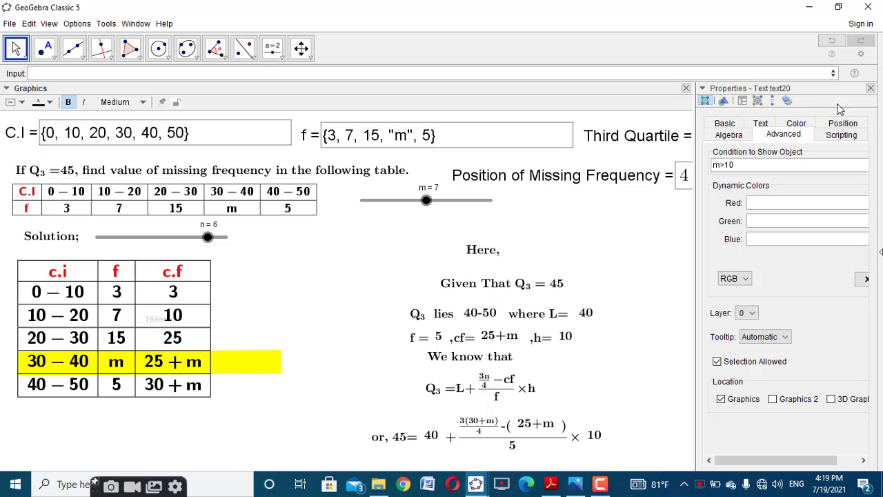
{"action": "left_click", "coordinate": [870, 88]}
Step: Change the slider-m display conditions of the "0.5 × 20 =" equation text21 and the "or, 10 =" equation text23
{"action": "left_click", "coordinate": [789, 390]}
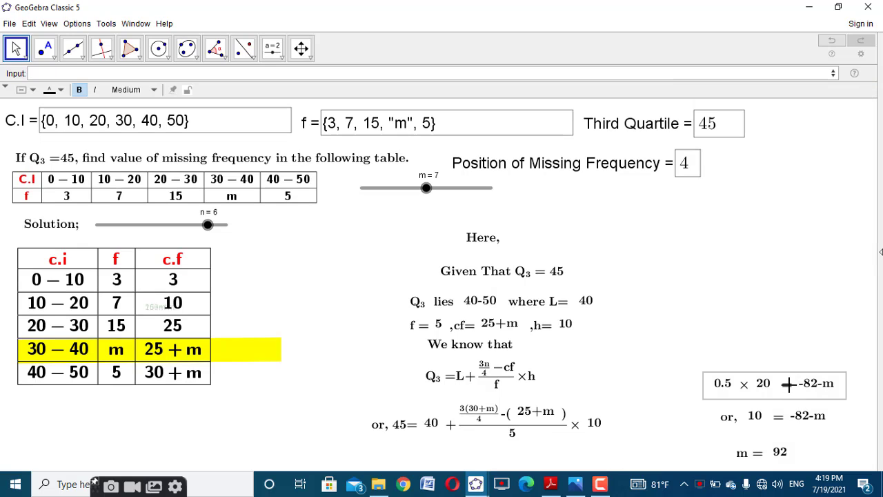
{"action": "right_click", "coordinate": [790, 390]}
{"action": "left_click", "coordinate": [821, 482]}
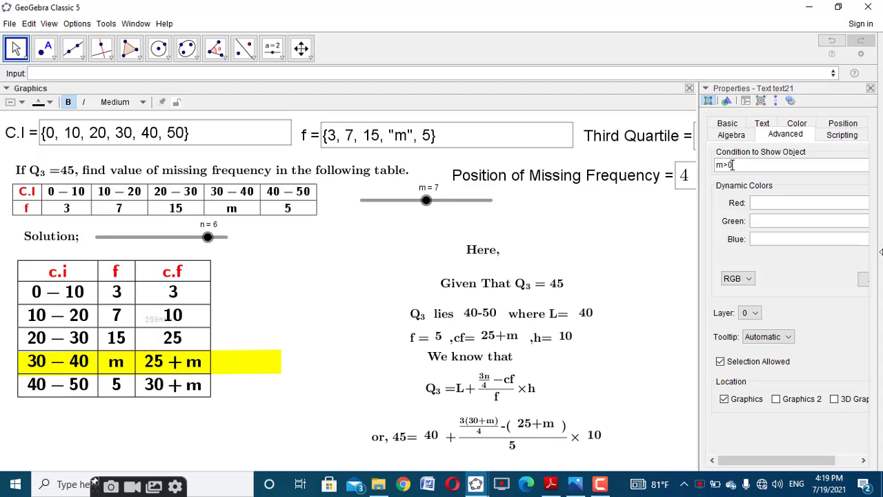
{"action": "left_click", "coordinate": [871, 89]}
{"action": "left_click", "coordinate": [799, 413]}
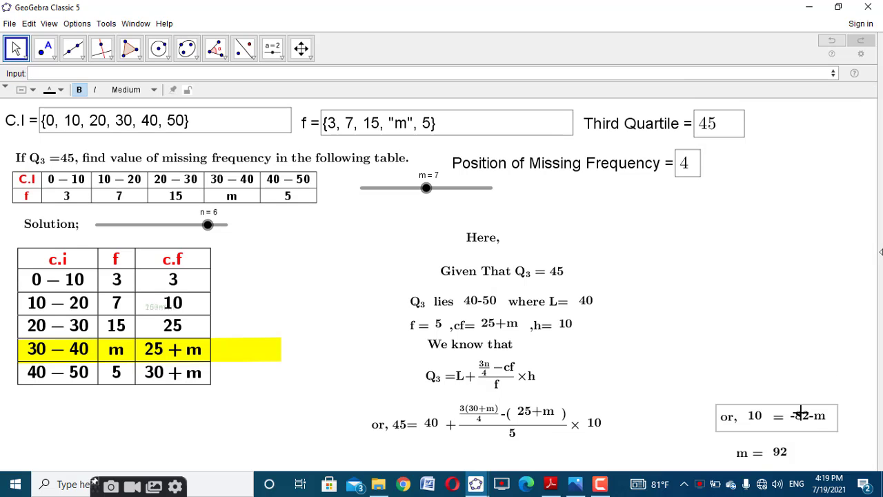
{"action": "right_click", "coordinate": [794, 409]}
{"action": "left_click", "coordinate": [831, 489]}
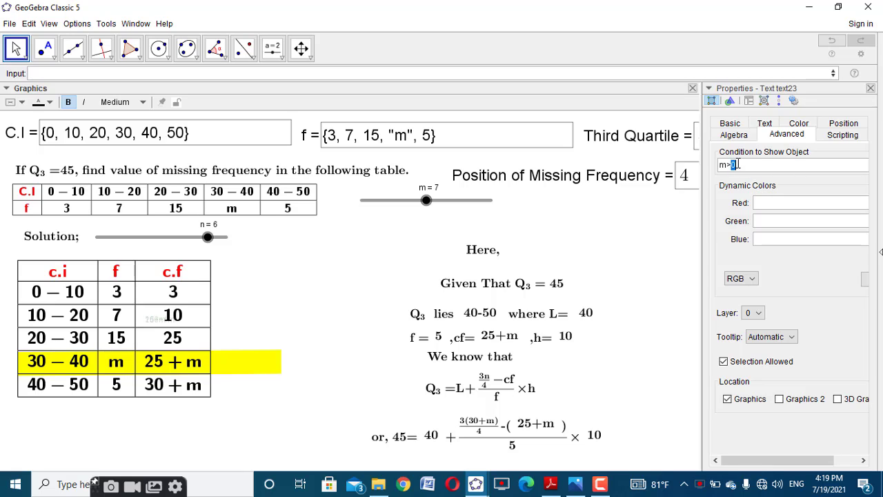
{"action": "left_click", "coordinate": [871, 88]}
Step: Append ∧ m>13 to the display condition of the "m = 92" result text29 and copy the added part
{"action": "right_click", "coordinate": [764, 455]}
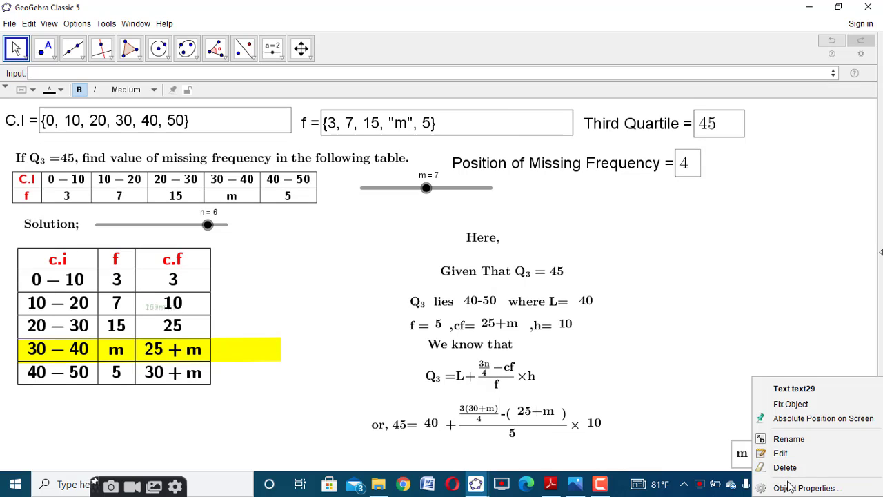
{"action": "left_click", "coordinate": [769, 483]}
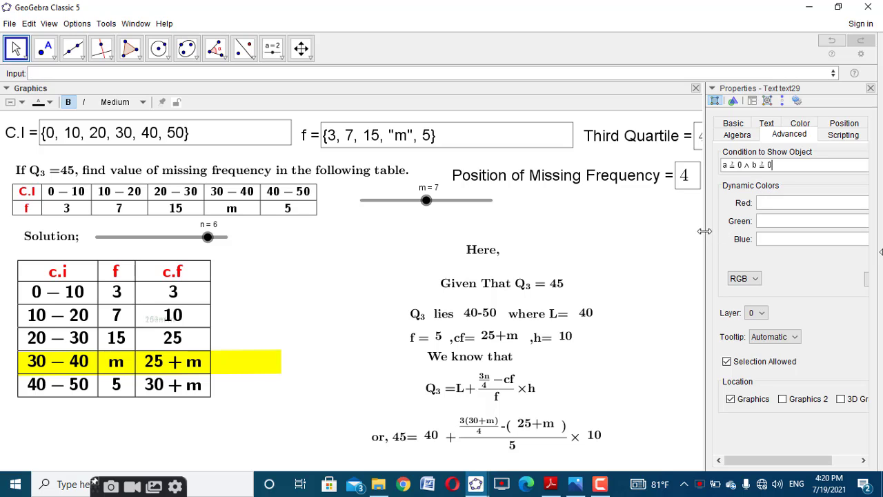
{"action": "left_click_drag", "start_coordinate": [704, 231], "coordinate": [557, 221]}
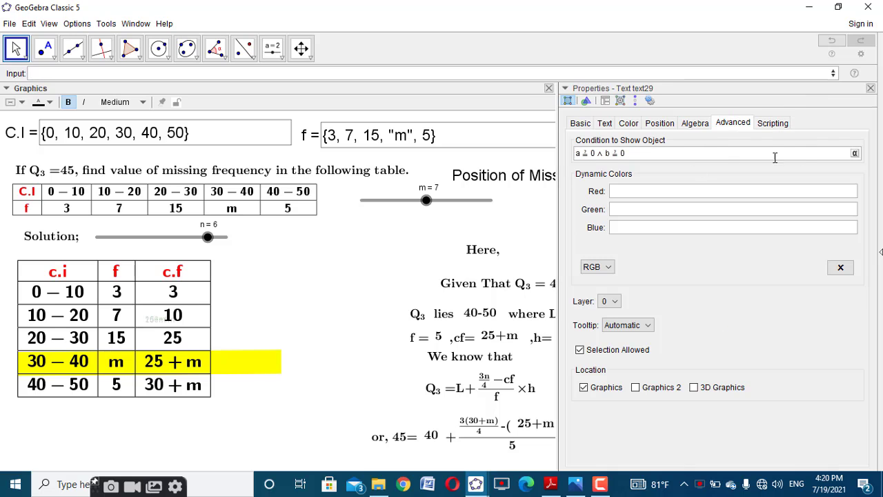
{"action": "left_click", "coordinate": [854, 153]}
{"action": "left_click", "coordinate": [778, 135]}
{"action": "type", "text": "m>0"}
{"action": "type", "text": "3"}
{"action": "left_click_drag", "start_coordinate": [626, 154], "coordinate": [658, 154]}
{"action": "key", "text": "ctrl+c"}
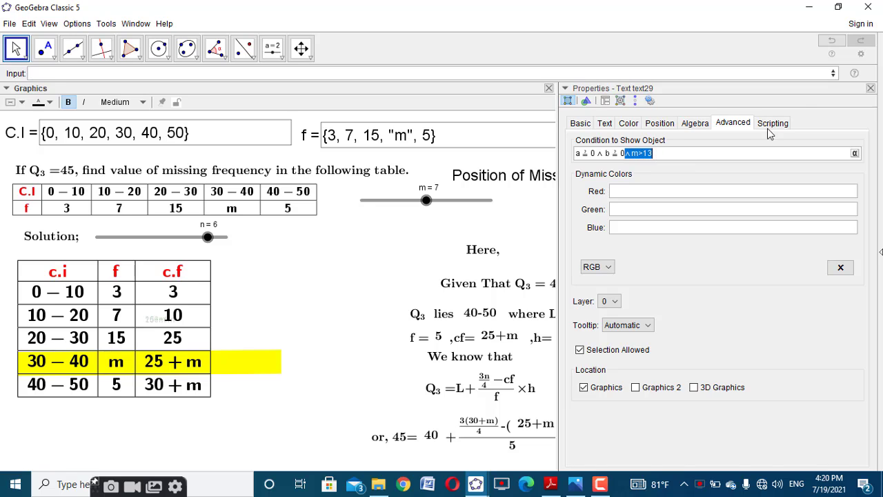
{"action": "left_click", "coordinate": [870, 89]}
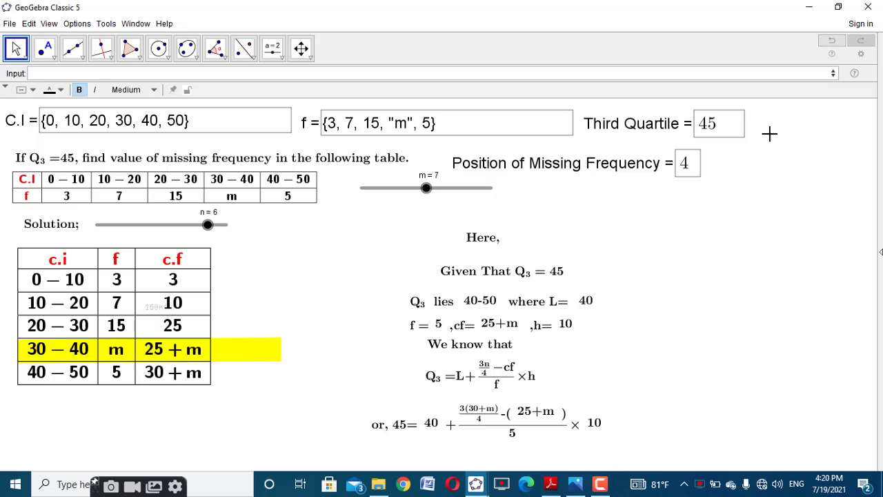
Step: Move slider m to 14 and set the third quartile to 35
{"action": "left_click_drag", "start_coordinate": [428, 186], "coordinate": [491, 188]}
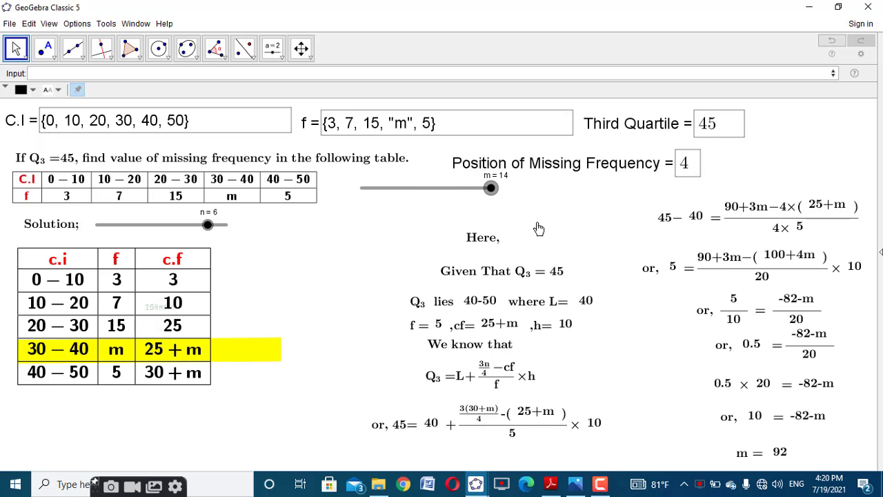
{"action": "left_click", "coordinate": [723, 129]}
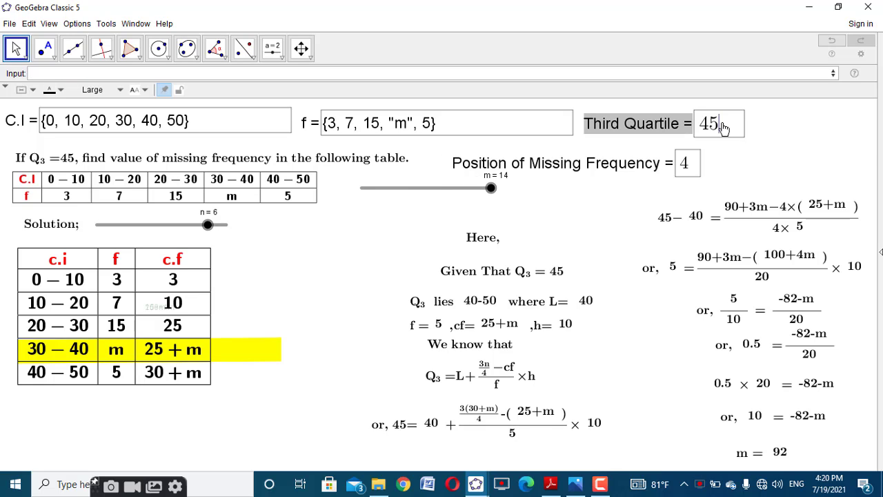
{"action": "key", "text": "BackSpace"}
{"action": "key", "text": "BackSpace"}
{"action": "type", "text": "35"}
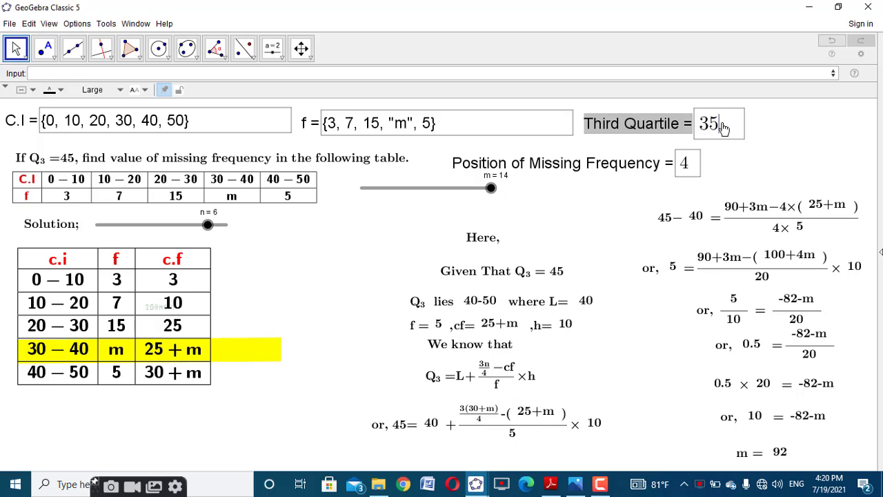
{"action": "key", "text": "Return"}
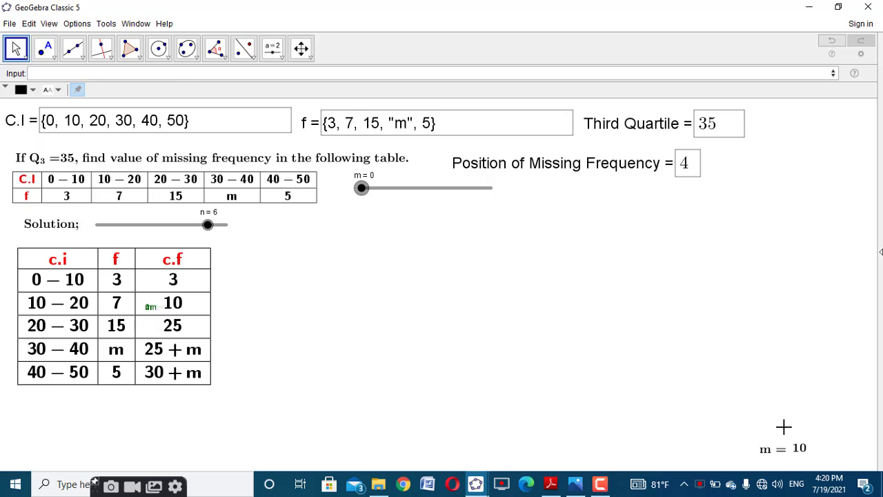
Step: Append the copied ∧ m>13 to the display condition of the "m = 10" result text25
{"action": "left_click", "coordinate": [783, 449]}
{"action": "right_click", "coordinate": [785, 450]}
{"action": "left_click", "coordinate": [793, 487]}
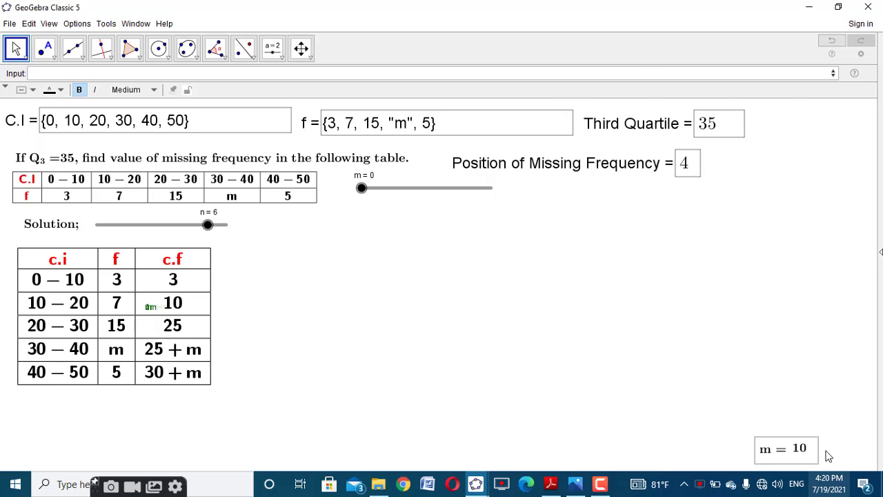
{"action": "left_click", "coordinate": [665, 156]}
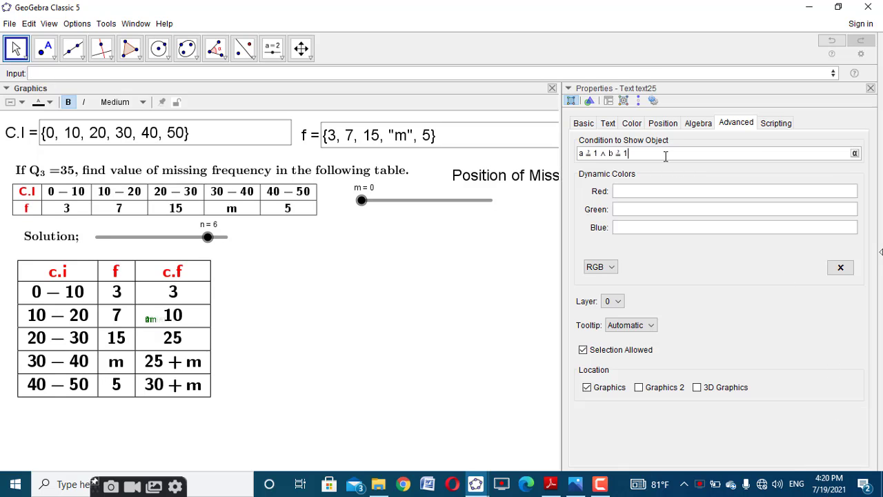
{"action": "key", "text": "ctrl+v"}
{"action": "left_click", "coordinate": [870, 89]}
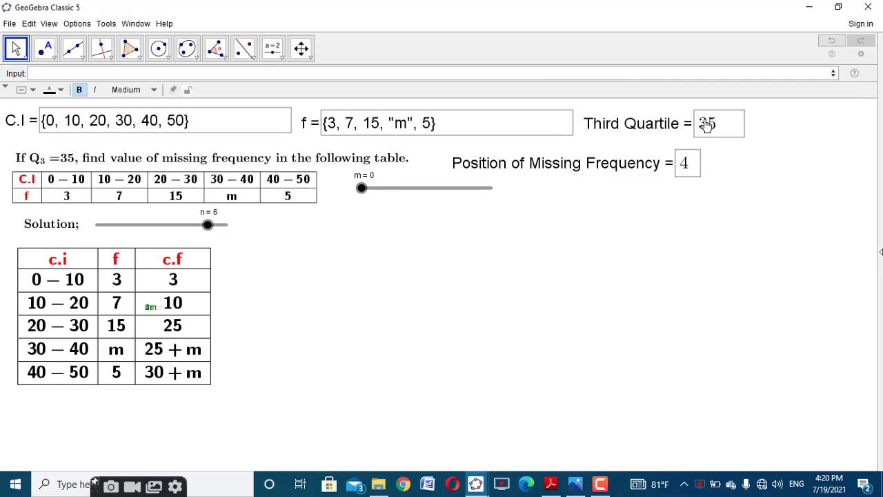
Step: Set the third quartile to 25
{"action": "left_click", "coordinate": [709, 123]}
{"action": "key", "text": "BackSpace"}
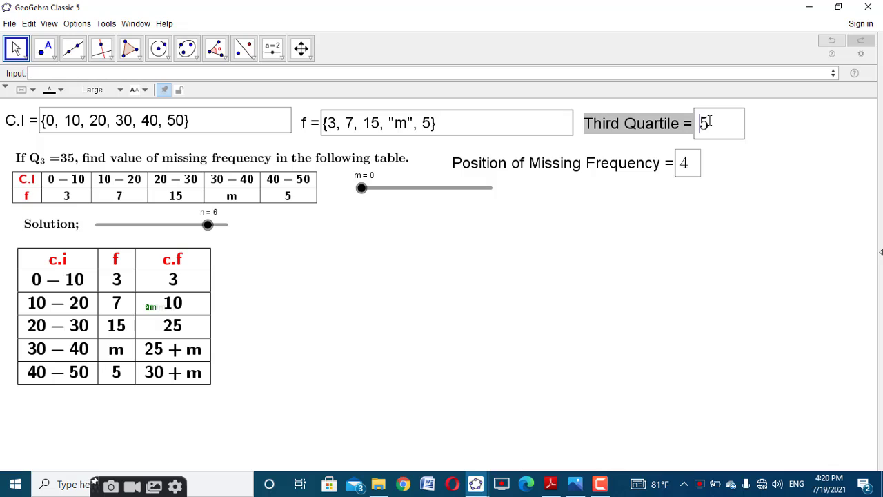
{"action": "type", "text": "2"}
{"action": "key", "text": "Return"}
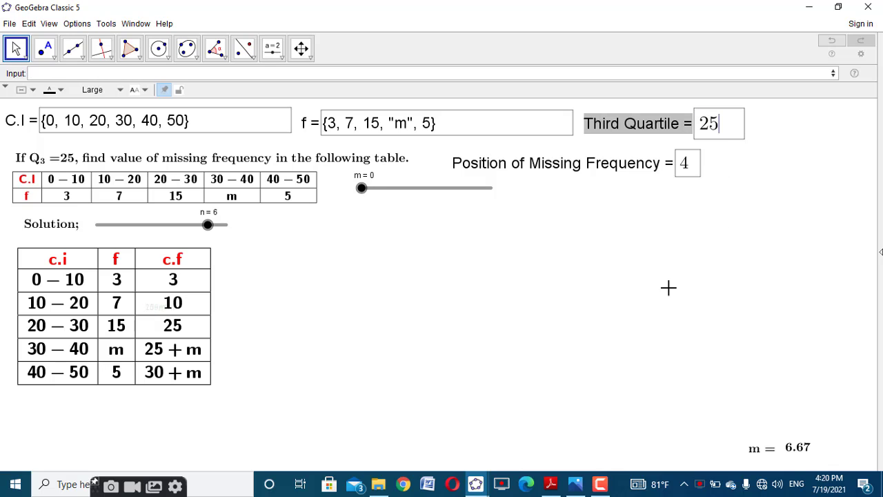
Step: Append ∧ m>13 to the display condition of the "m = 6.67" result text27, and move slider m to 14 and slider n to 7
{"action": "left_click", "coordinate": [789, 445]}
{"action": "right_click", "coordinate": [790, 445]}
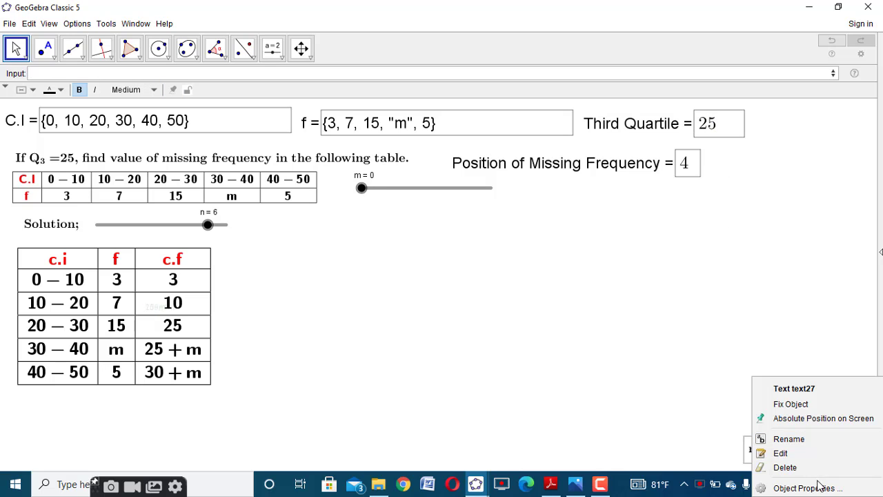
{"action": "left_click", "coordinate": [804, 487]}
{"action": "left_click", "coordinate": [740, 155]}
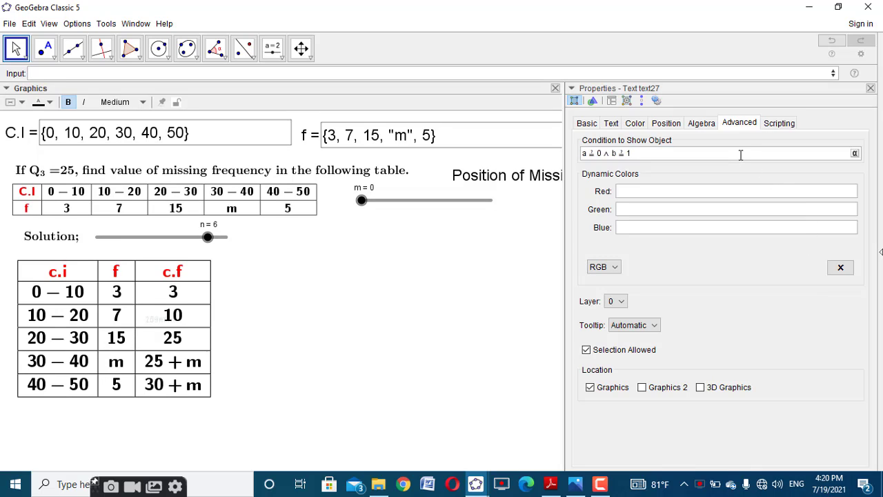
{"action": "left_click", "coordinate": [871, 89]}
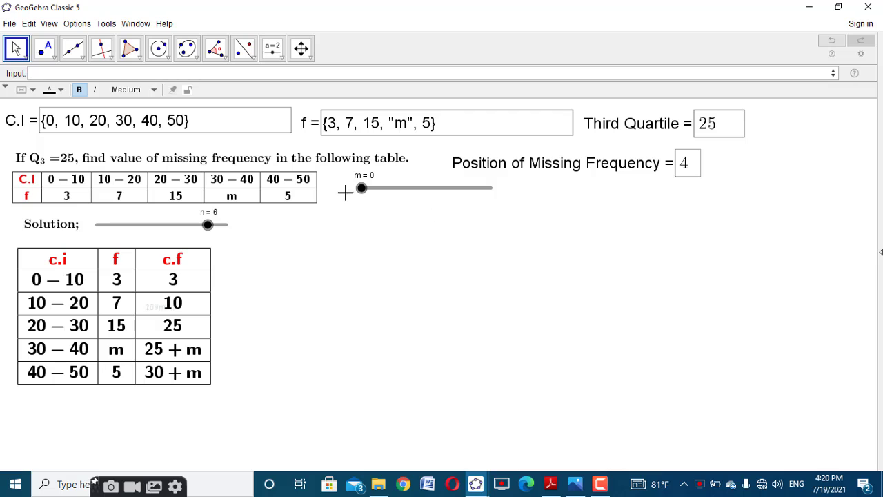
{"action": "left_click_drag", "start_coordinate": [362, 188], "coordinate": [491, 187]}
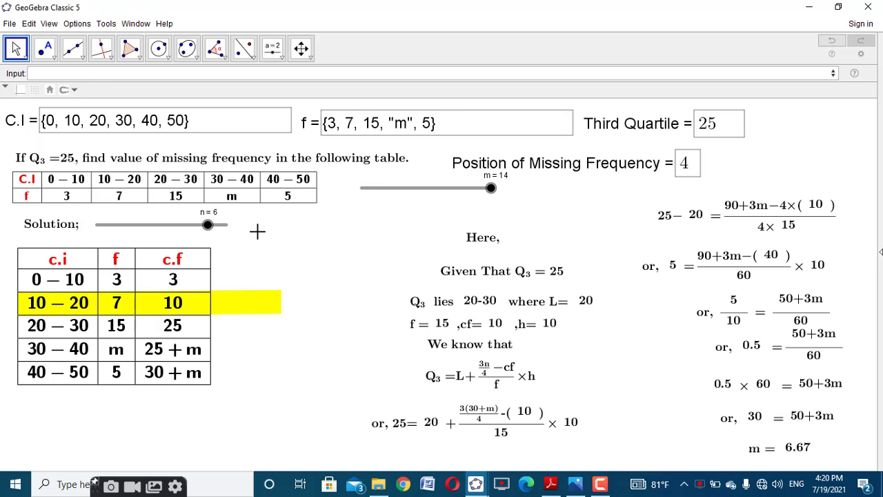
{"action": "left_click_drag", "start_coordinate": [209, 225], "coordinate": [263, 224]}
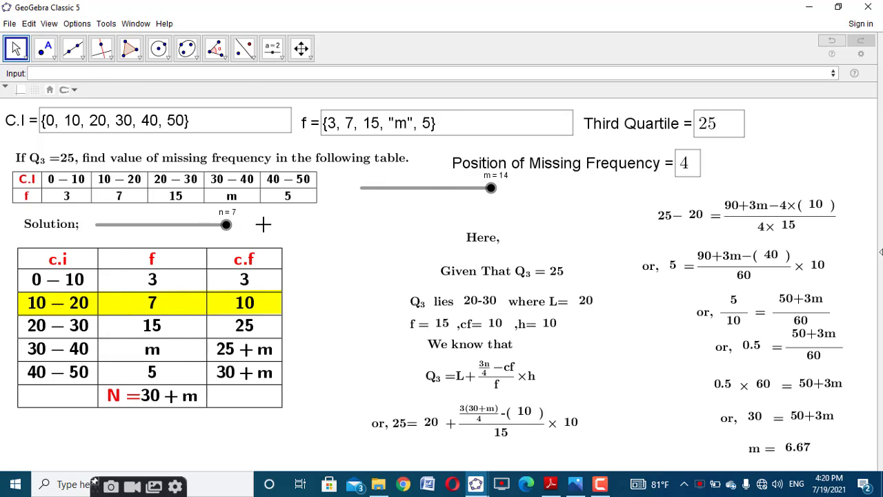
Step: Add a button beside the cumulative frequency table with the script setvalue(n,n+1), and copy that script
{"action": "left_click", "coordinate": [273, 48]}
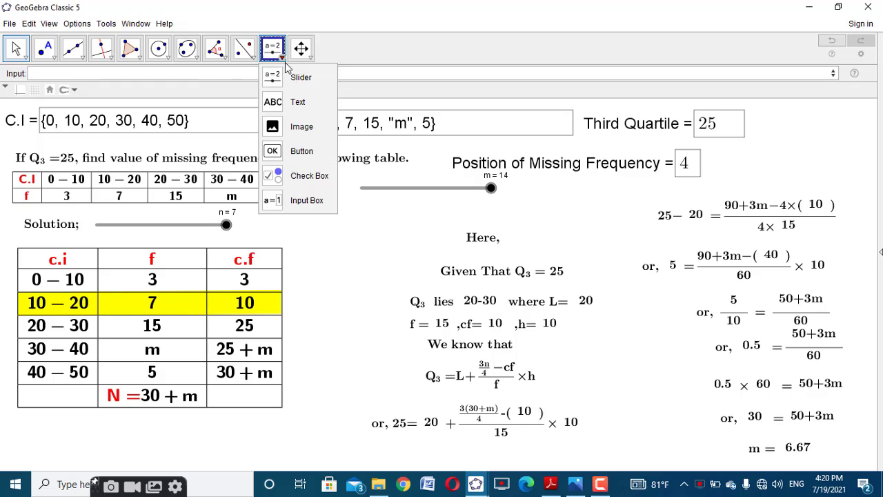
{"action": "left_click", "coordinate": [301, 147]}
{"action": "left_click", "coordinate": [329, 244]}
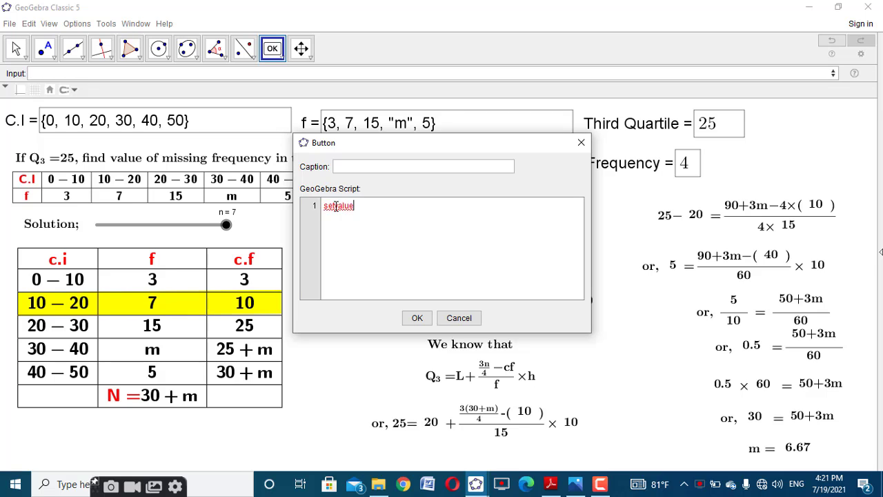
{"action": "type", "text": "setValue(n,n+1"}
{"action": "triple_click", "coordinate": [336, 206]}
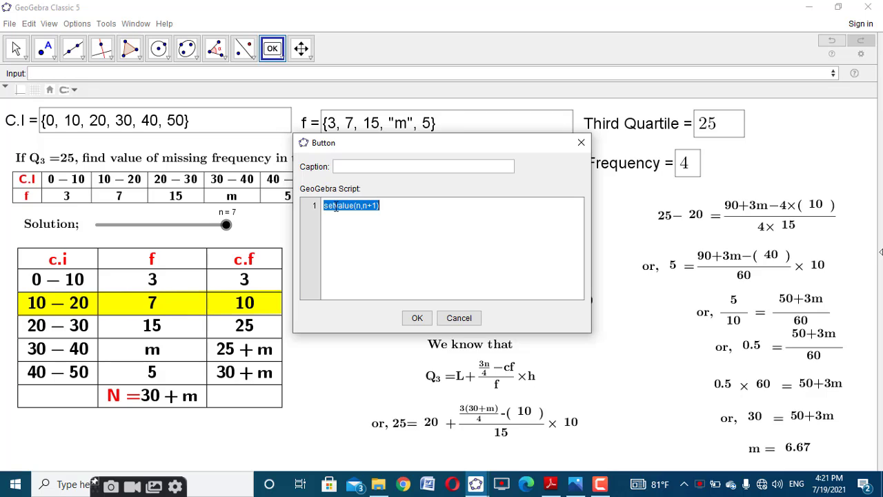
{"action": "left_click", "coordinate": [417, 317]}
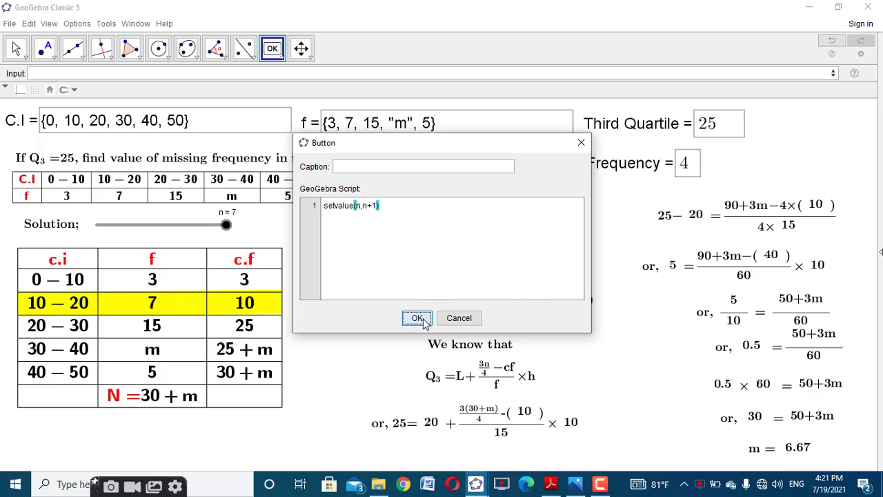
Step: Add a second button below the first one, reusing the copied setvalue script
{"action": "left_click", "coordinate": [387, 263]}
{"action": "left_click", "coordinate": [387, 225]}
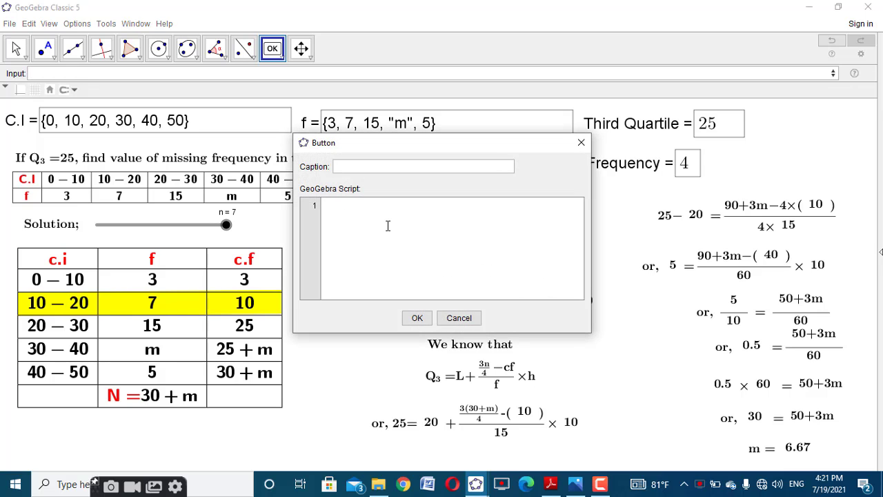
{"action": "type", "text": "setvalue(n,n+1)"}
{"action": "left_click", "coordinate": [417, 318]}
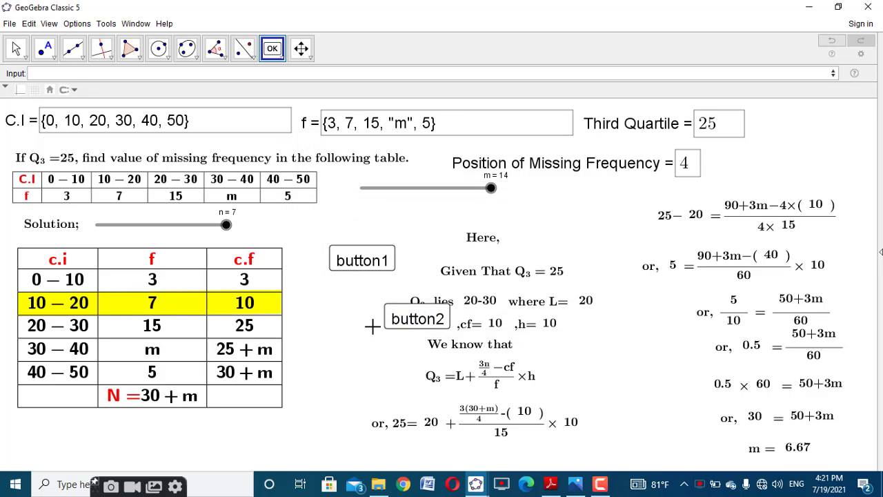
Step: Add a third button just below the second one, with the script lines n=0 and m=0
{"action": "left_click", "coordinate": [372, 326]}
{"action": "left_click", "coordinate": [387, 253]}
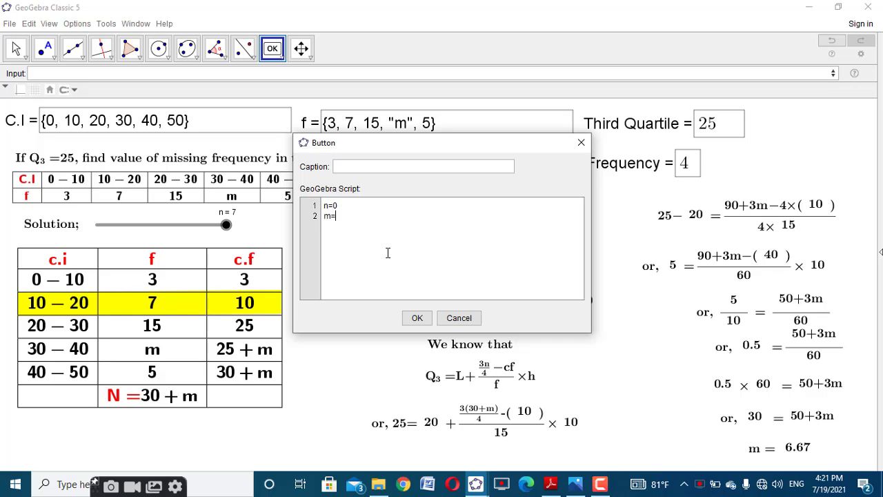
{"action": "left_click", "coordinate": [416, 317]}
Step: Give button1 the skip-forward icon and button2 the skip-back icon as their images
{"action": "left_click", "coordinate": [15, 49]}
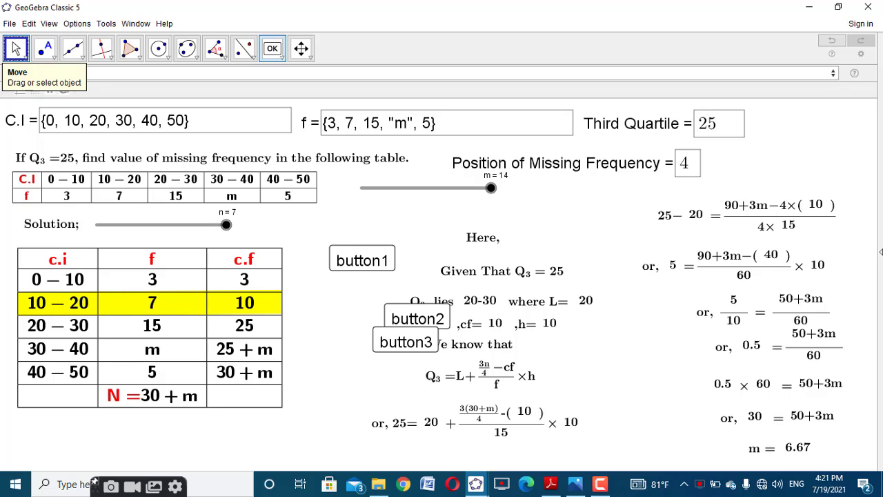
{"action": "right_click", "coordinate": [358, 262]}
{"action": "left_click", "coordinate": [410, 386]}
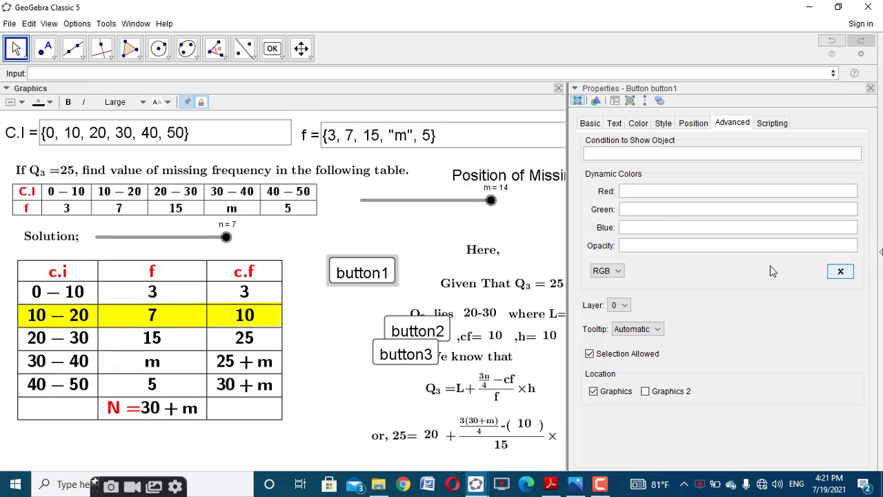
{"action": "left_click", "coordinate": [663, 122]}
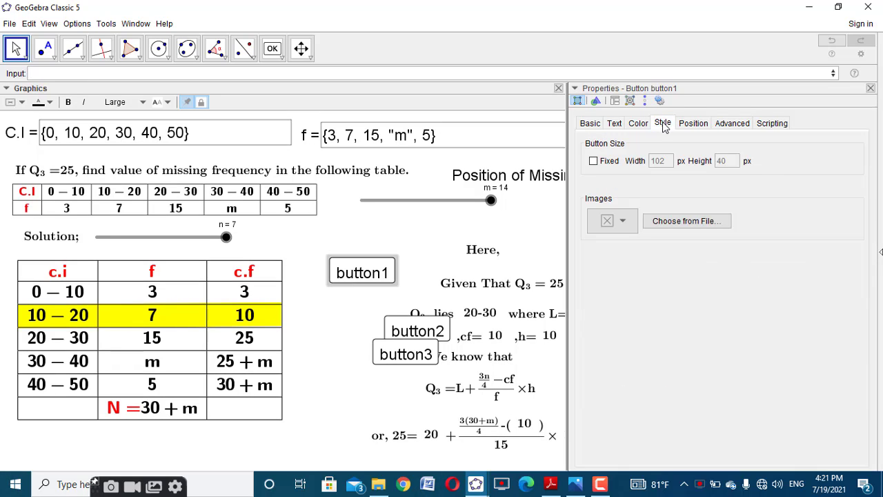
{"action": "left_click", "coordinate": [632, 217]}
{"action": "left_click", "coordinate": [623, 275]}
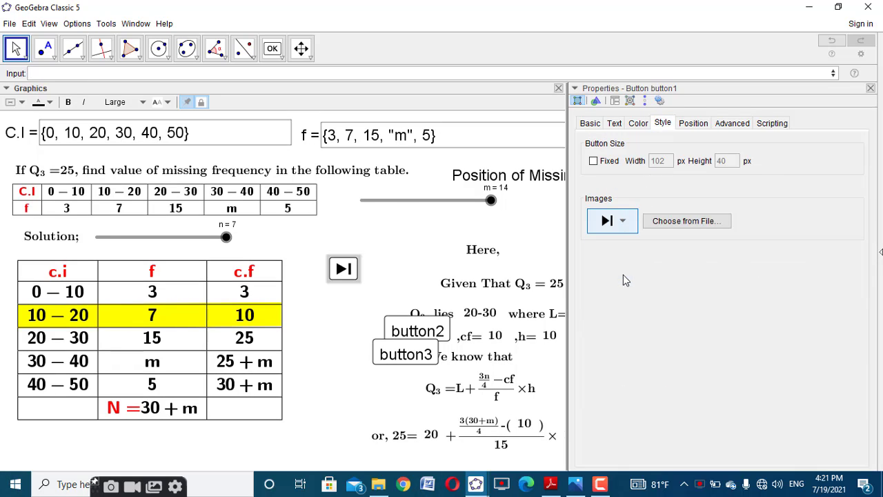
{"action": "left_click", "coordinate": [398, 334]}
{"action": "left_click", "coordinate": [621, 221]}
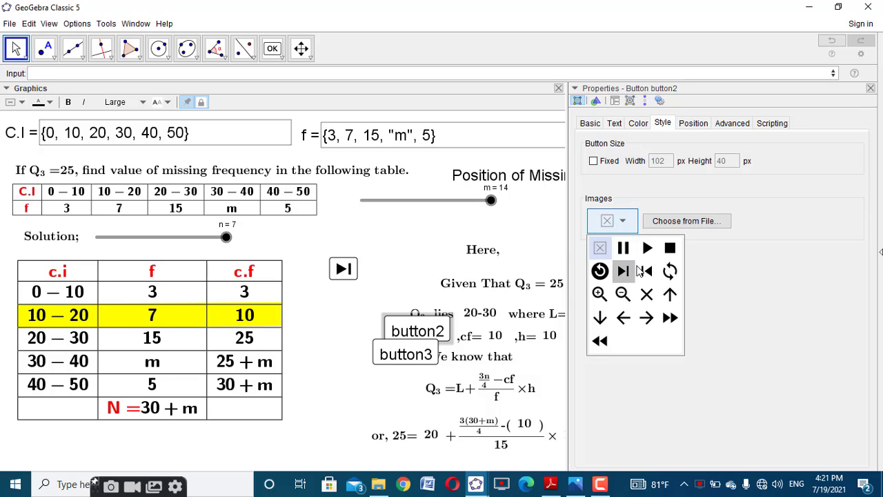
{"action": "left_click", "coordinate": [646, 271]}
Step: Give button3 the X icon as its image and close its properties
{"action": "left_click", "coordinate": [417, 351]}
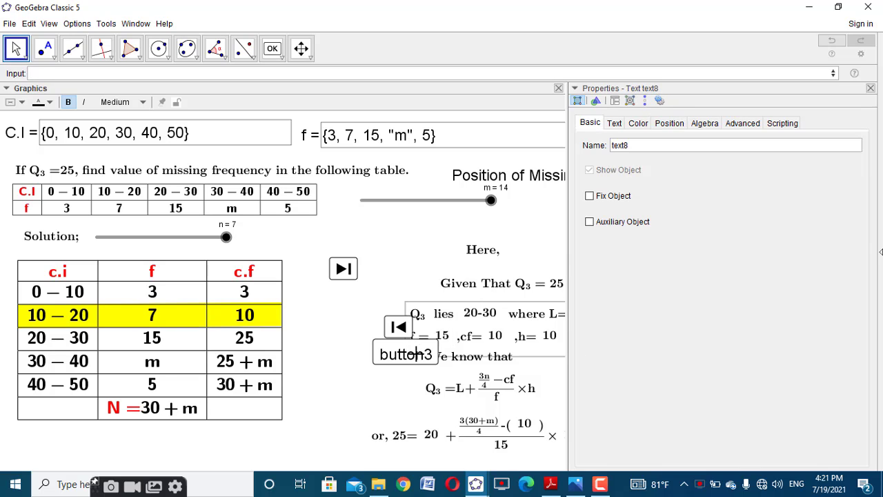
{"action": "left_click", "coordinate": [400, 353]}
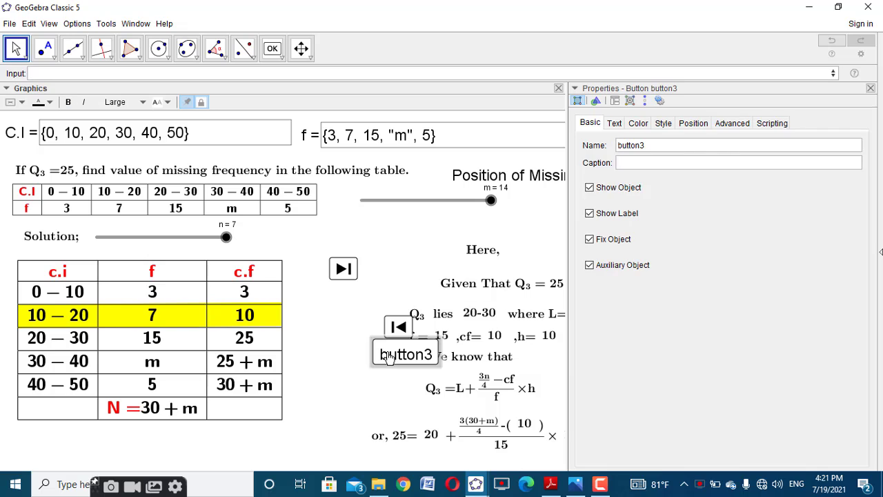
{"action": "left_click", "coordinate": [662, 123]}
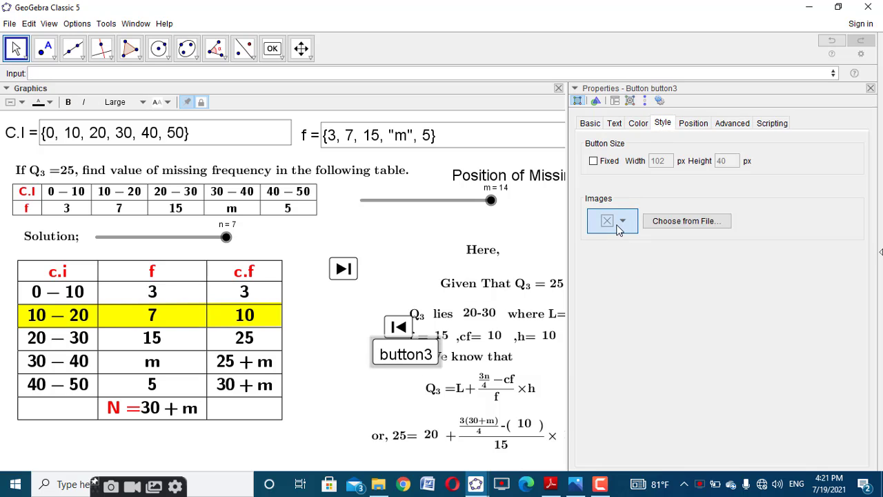
{"action": "left_click", "coordinate": [614, 221]}
{"action": "left_click", "coordinate": [638, 300]}
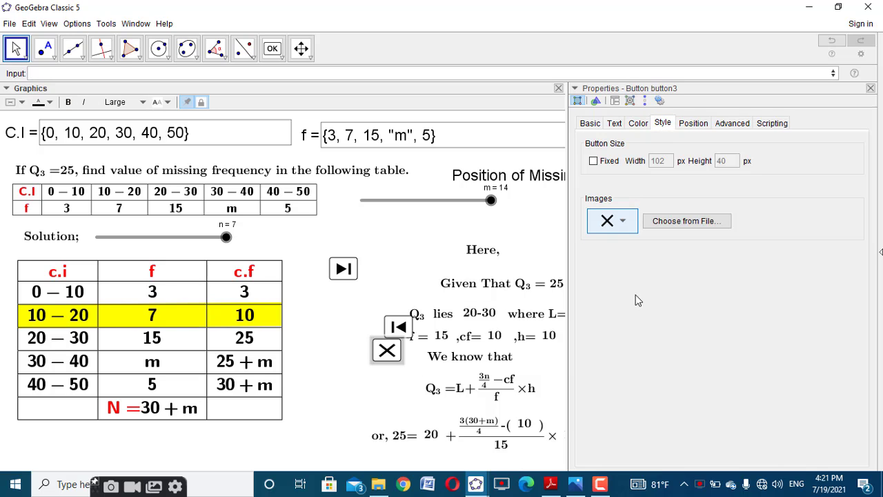
{"action": "left_click", "coordinate": [871, 90]}
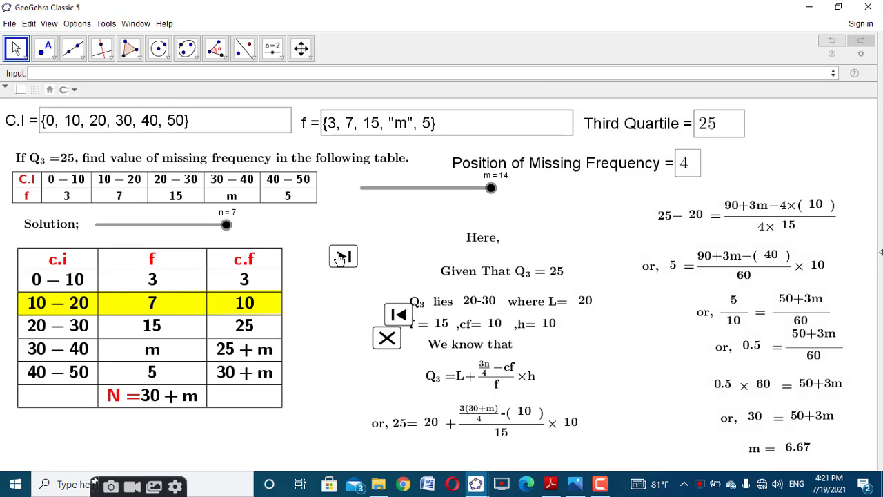
Step: Unfix the skip-forward button and place it beside "Solution;", with slider n moved out to just below slider m
{"action": "right_click", "coordinate": [339, 256]}
{"action": "left_click", "coordinate": [373, 310]}
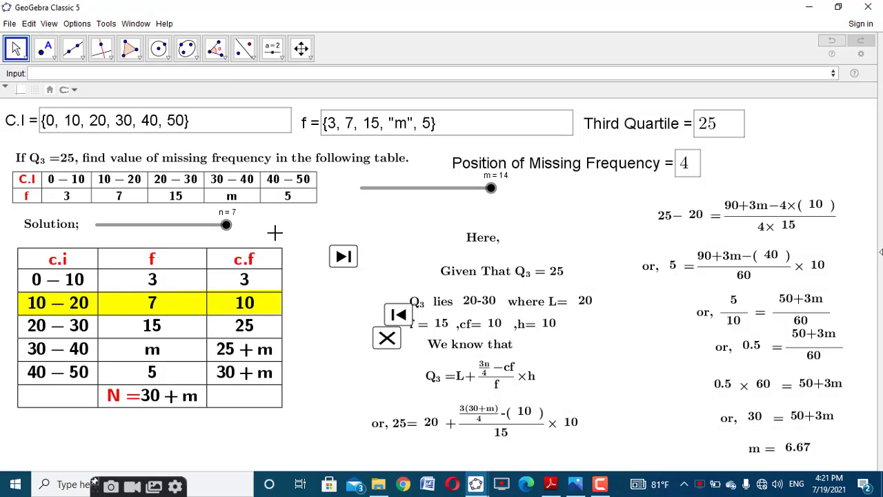
{"action": "left_click", "coordinate": [228, 226]}
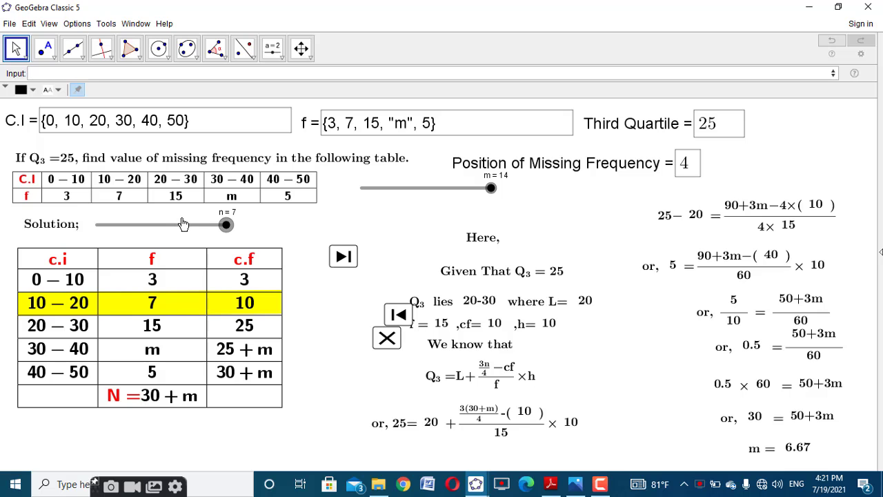
{"action": "left_click_drag", "start_coordinate": [183, 224], "coordinate": [452, 198]}
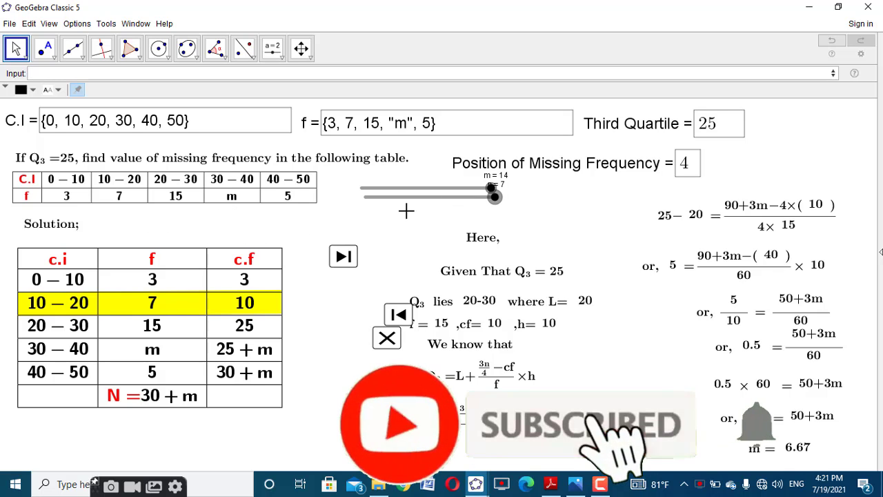
{"action": "left_click_drag", "start_coordinate": [354, 262], "coordinate": [145, 227]}
Step: Reset both sliders to 0 using the X button, and unfix that button and place it beside the skip-forward button
{"action": "left_click", "coordinate": [388, 339]}
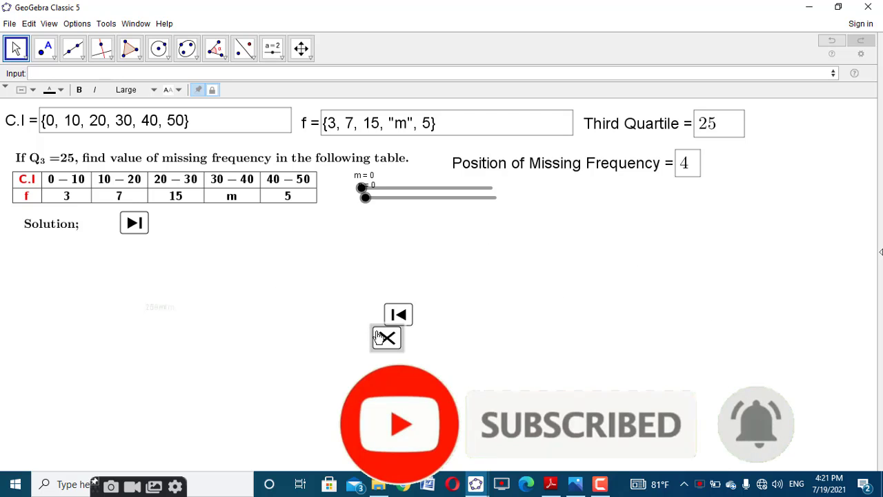
{"action": "right_click", "coordinate": [377, 333]}
{"action": "left_click", "coordinate": [398, 387]}
{"action": "left_click_drag", "start_coordinate": [386, 337], "coordinate": [166, 232]}
Step: Unfix the skip-back button, place it beside the X button, and advance slider n to 7 with the skip-forward button
{"action": "right_click", "coordinate": [400, 312]}
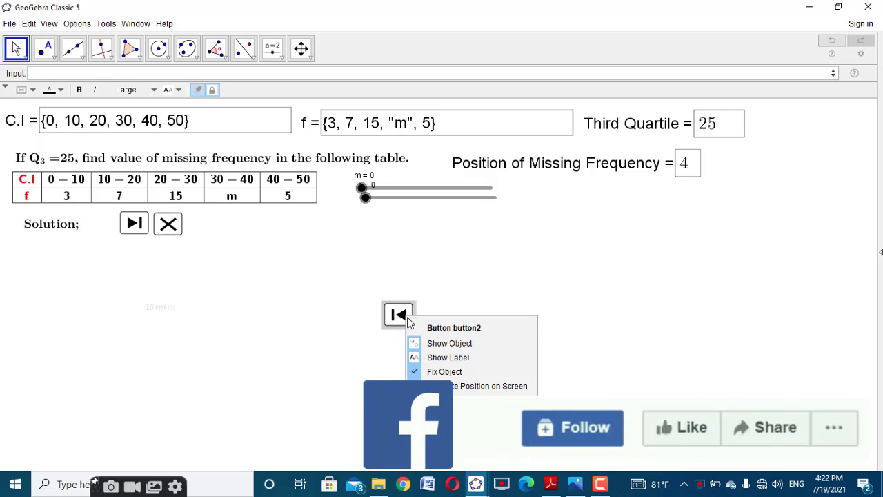
{"action": "left_click", "coordinate": [435, 373]}
{"action": "left_click_drag", "start_coordinate": [386, 319], "coordinate": [192, 229]}
{"action": "left_click", "coordinate": [162, 241]}
{"action": "left_click", "coordinate": [134, 223]}
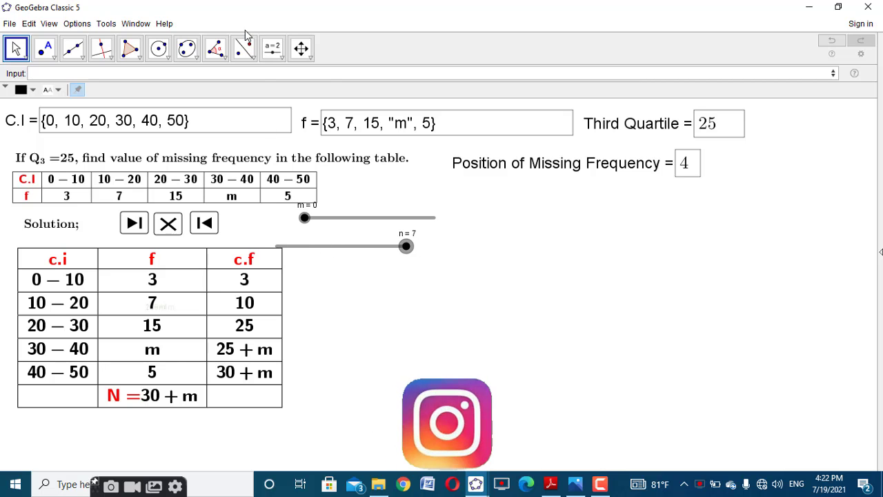
Step: Add a button in the empty area beside the cumulative frequency table with the script setvalue(m,m+1), and copy that script
{"action": "left_click", "coordinate": [272, 48]}
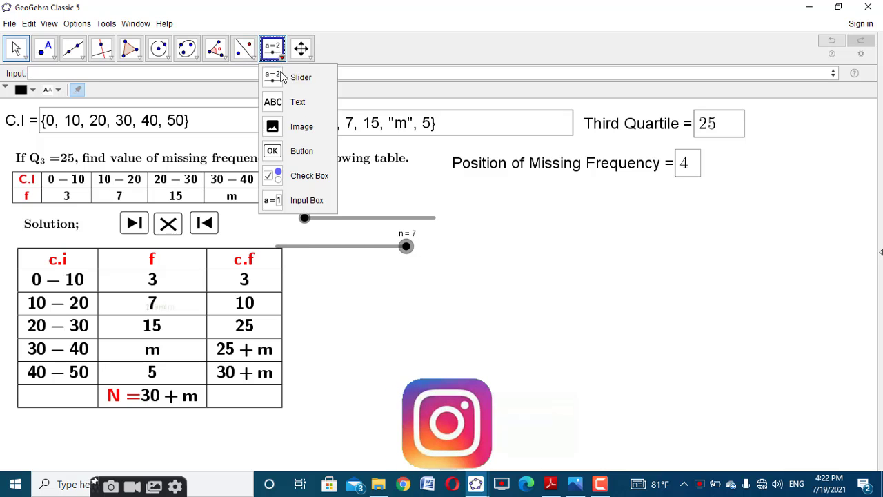
{"action": "left_click", "coordinate": [293, 150]}
{"action": "left_click", "coordinate": [388, 370]}
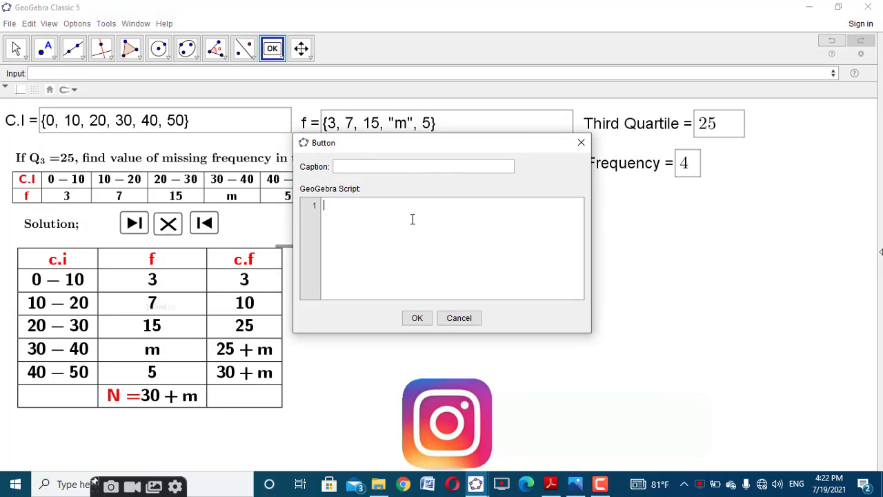
{"action": "type", "text": "setvalue(n,n+1)"}
{"action": "left_click", "coordinate": [366, 204]}
{"action": "key", "text": "BackSpace"}
{"action": "key", "text": "BackSpace"}
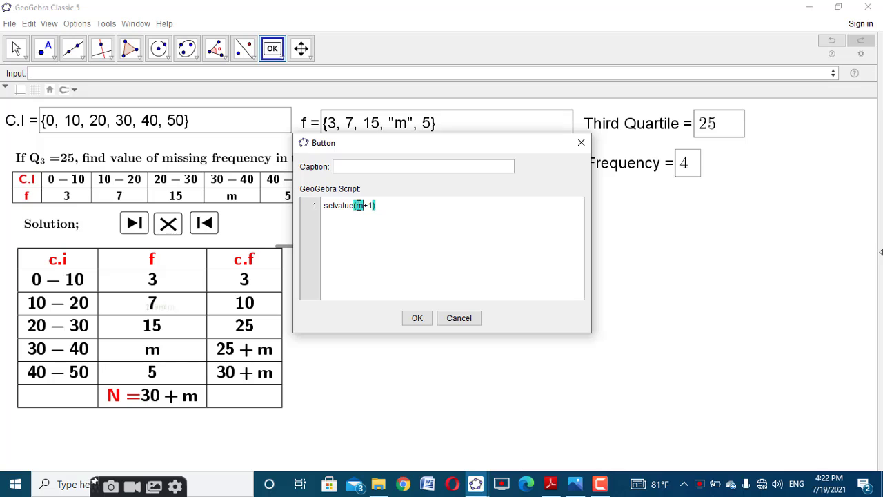
{"action": "type", "text": ",m"}
{"action": "key", "text": "ctrl+a"}
{"action": "key", "text": "ctrl+c"}
{"action": "left_click", "coordinate": [407, 316]}
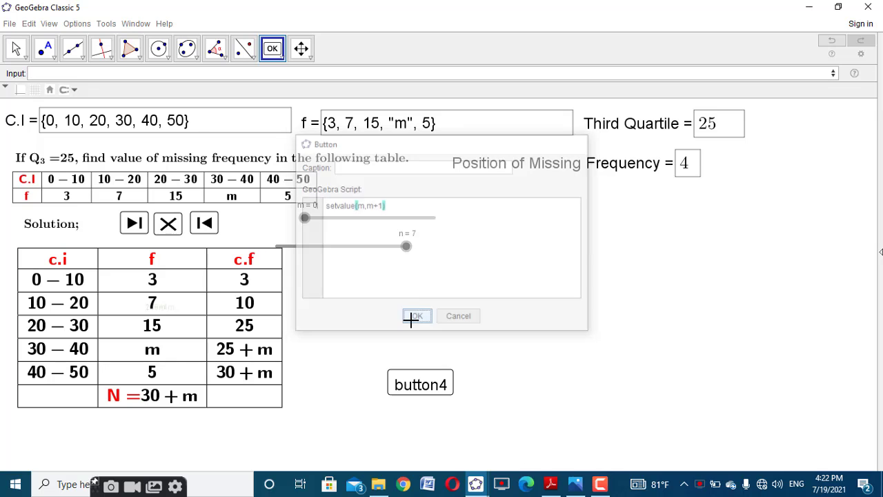
Step: Add another button above button4 from the copied script, changed to setvalue(m,m-1)
{"action": "left_click", "coordinate": [430, 311]}
{"action": "key", "text": "ctrl+v"}
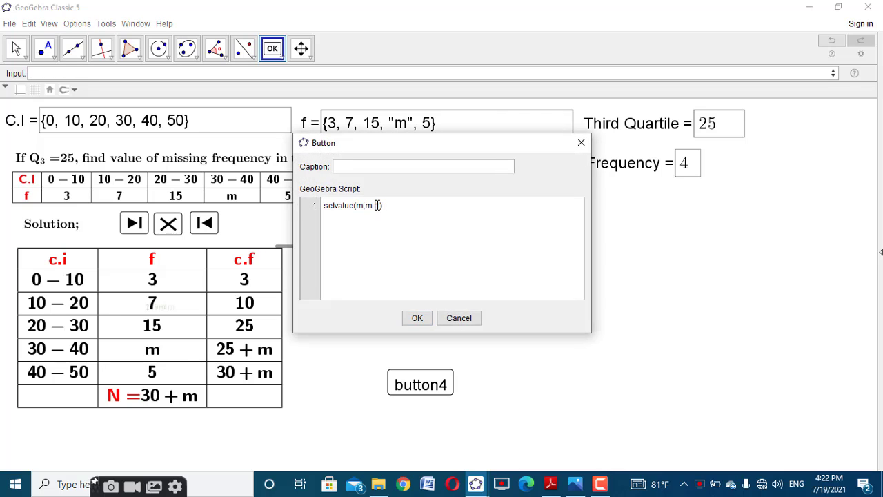
{"action": "left_click", "coordinate": [416, 317]}
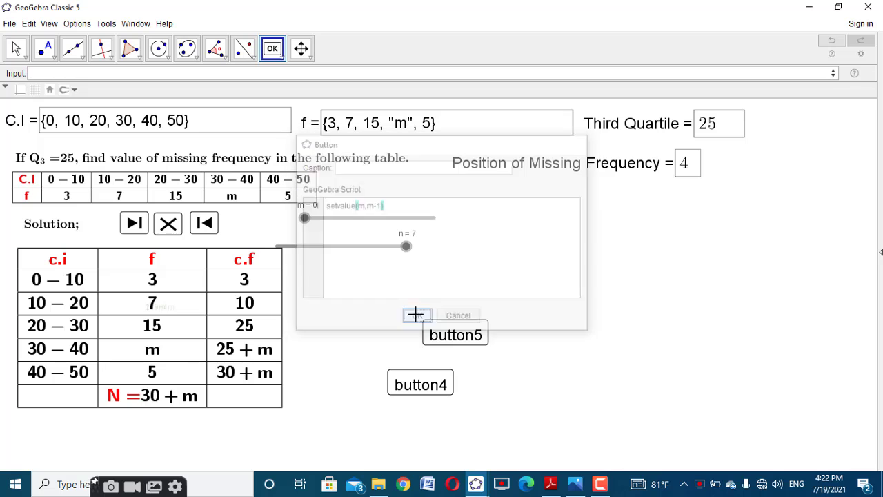
Step: Give button4 the skip-forward icon and button5 the skip-back icon as their images
{"action": "left_click", "coordinate": [16, 48]}
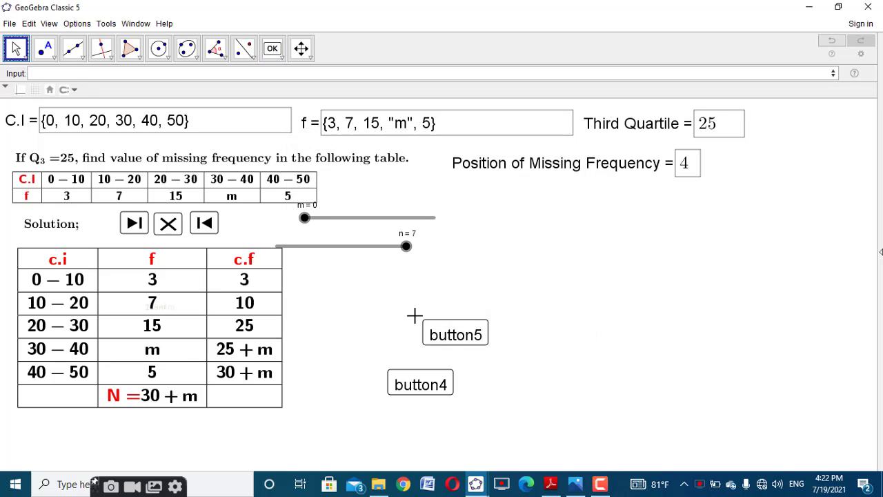
{"action": "right_click", "coordinate": [436, 389]}
{"action": "left_click", "coordinate": [487, 484]}
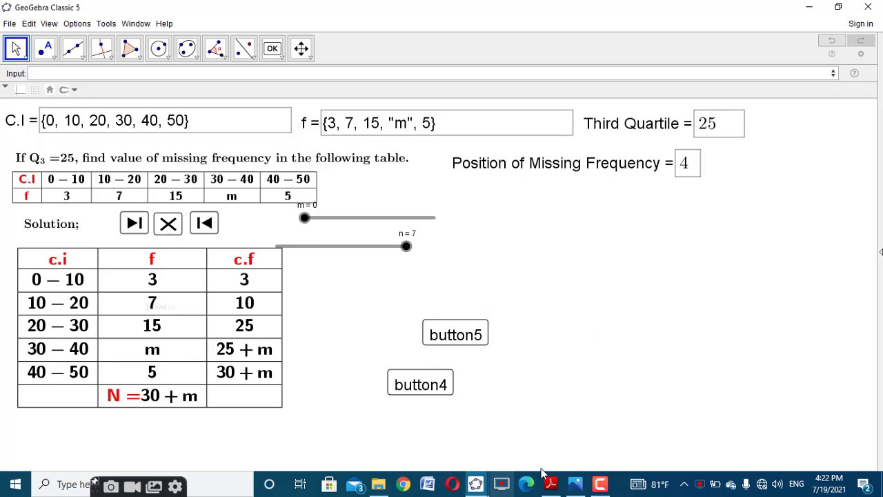
{"action": "left_click", "coordinate": [665, 123]}
{"action": "left_click", "coordinate": [621, 221]}
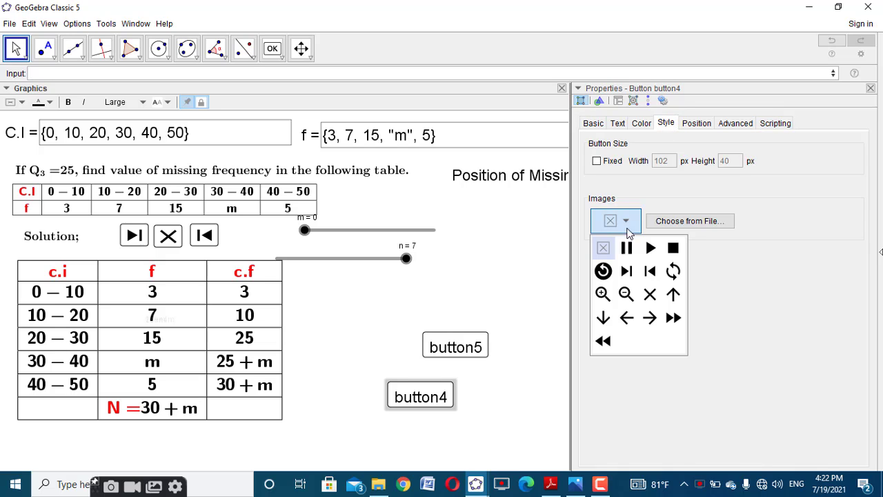
{"action": "left_click", "coordinate": [626, 271]}
{"action": "left_click", "coordinate": [464, 351]}
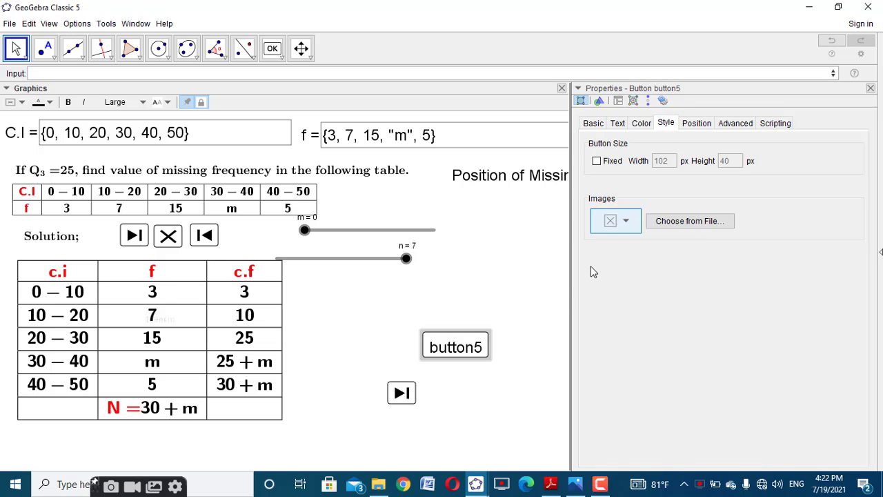
{"action": "left_click", "coordinate": [619, 222]}
{"action": "left_click", "coordinate": [650, 271]}
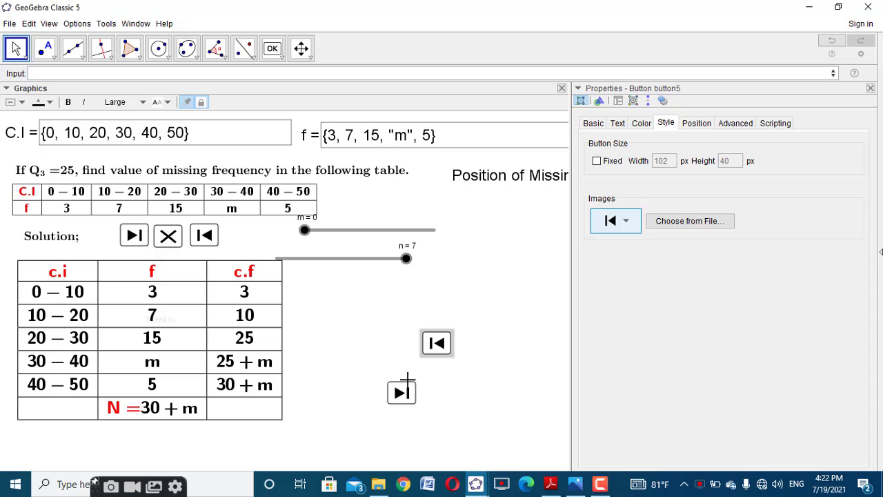
Step: Set the display condition of button5 to length(d1)+1==n and close its properties
{"action": "left_click", "coordinate": [719, 127]}
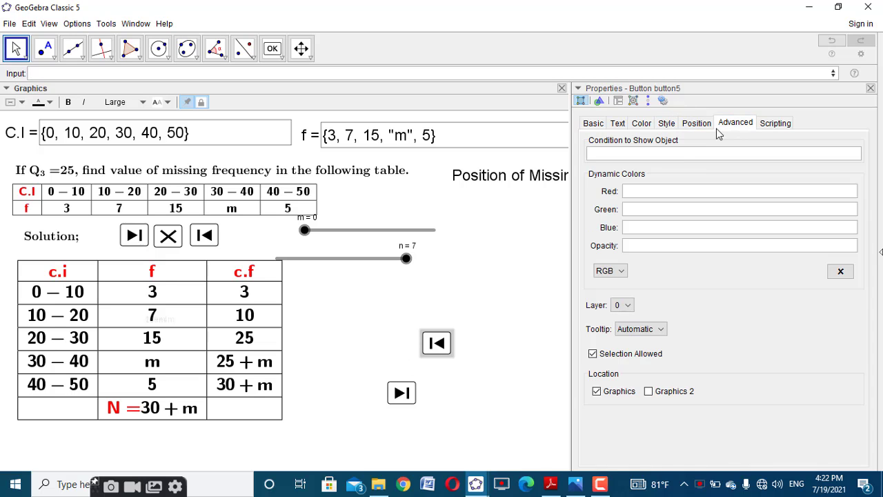
{"action": "left_click", "coordinate": [670, 155]}
{"action": "type", "text": "length(d1)+1==n"}
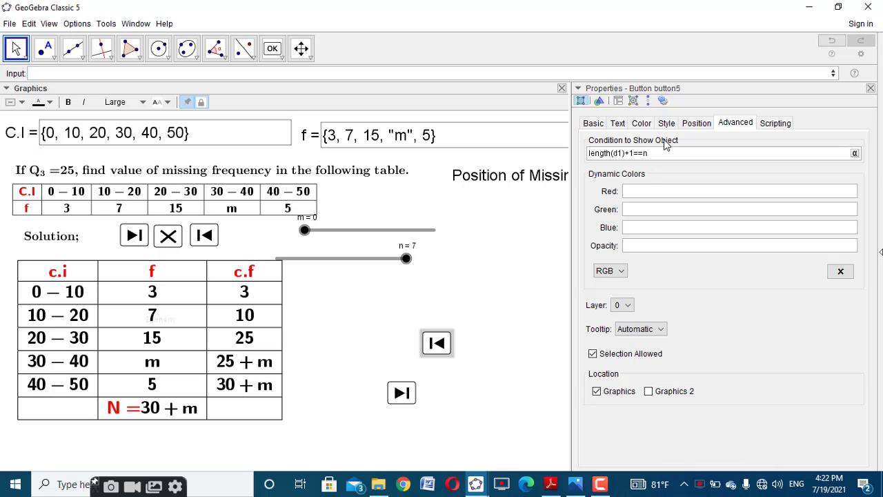
{"action": "key", "text": "Return"}
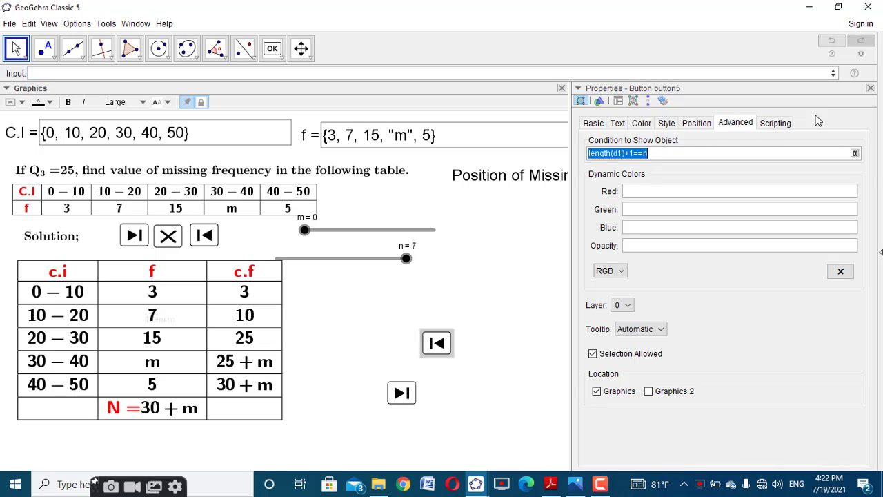
{"action": "left_click", "coordinate": [870, 88]}
Step: Unfix button5 and place it near the m slider, with the Position of Missing Frequency input box moved under Third Quartile
{"action": "right_click", "coordinate": [442, 335]}
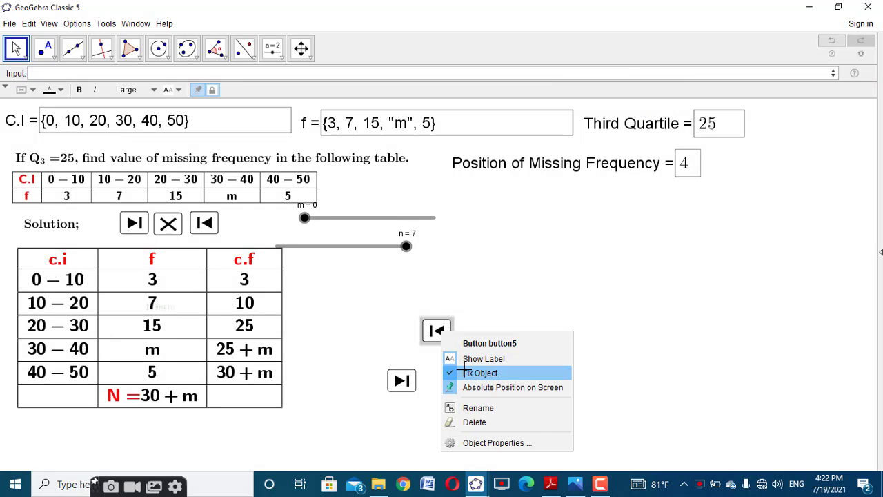
{"action": "left_click", "coordinate": [441, 370]}
{"action": "left_click_drag", "start_coordinate": [447, 333], "coordinate": [544, 203]}
{"action": "left_click_drag", "start_coordinate": [557, 171], "coordinate": [724, 164]}
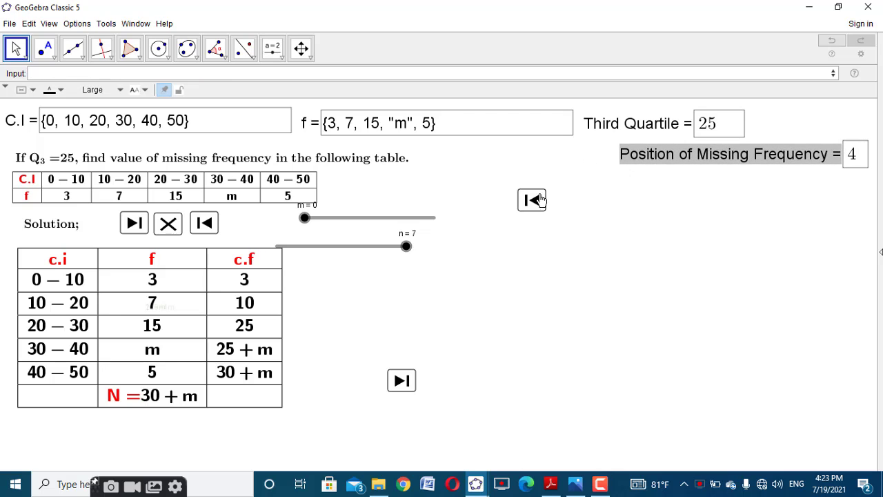
{"action": "left_click_drag", "start_coordinate": [541, 200], "coordinate": [504, 183]}
Step: Set the display condition of button4 to length(d1)+1==n and close its properties
{"action": "right_click", "coordinate": [396, 379]}
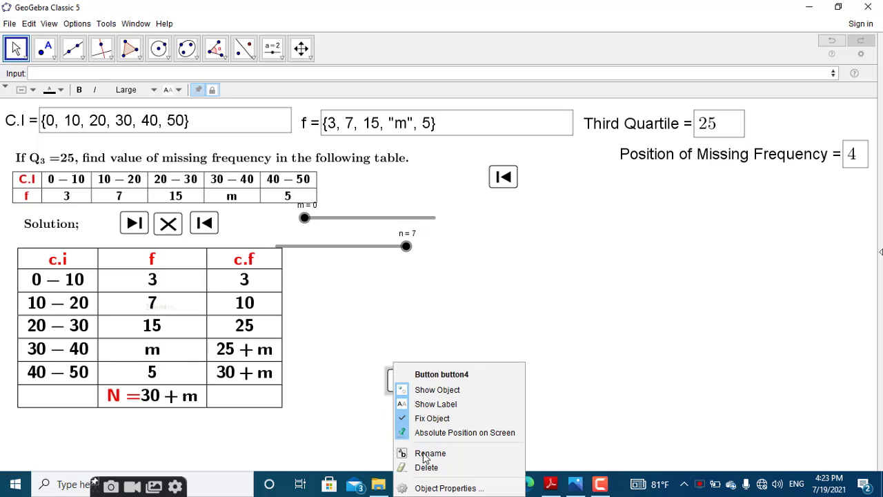
{"action": "left_click", "coordinate": [437, 488]}
{"action": "left_click", "coordinate": [678, 156]}
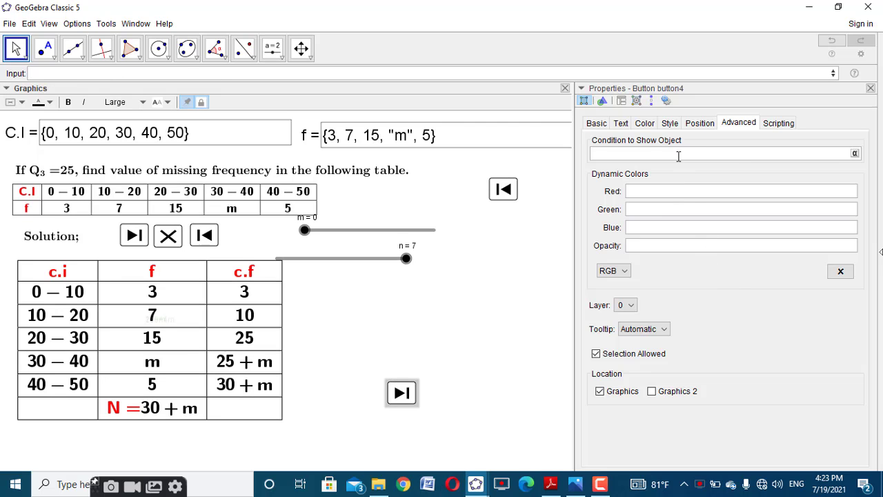
{"action": "key", "text": "ctrl+v"}
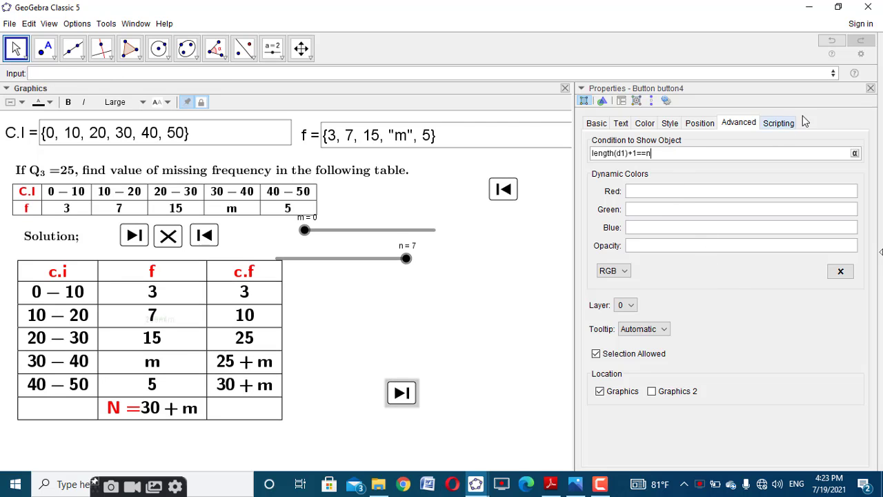
{"action": "left_click", "coordinate": [870, 88]}
{"action": "left_click", "coordinate": [582, 286]}
Step: Unfix button4 and place it directly to the left of the skip-back button5 above the working
{"action": "right_click", "coordinate": [400, 383]}
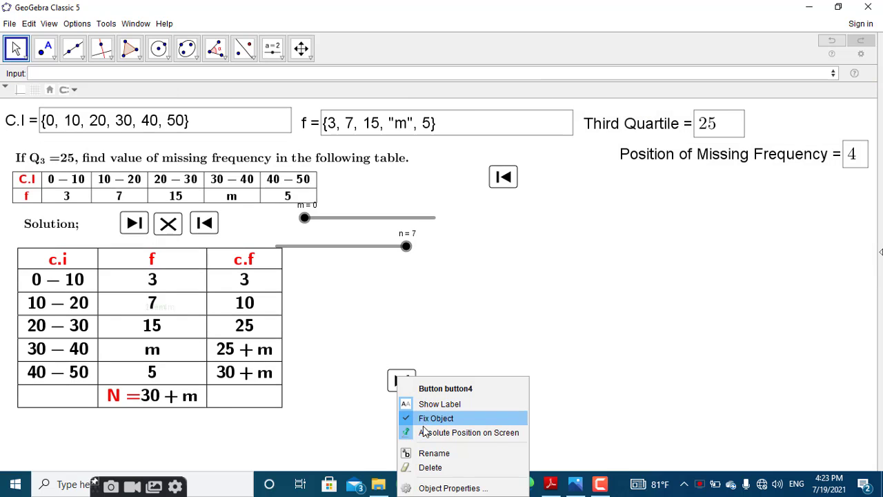
{"action": "left_click", "coordinate": [424, 420]}
{"action": "left_click_drag", "start_coordinate": [402, 381], "coordinate": [471, 181]}
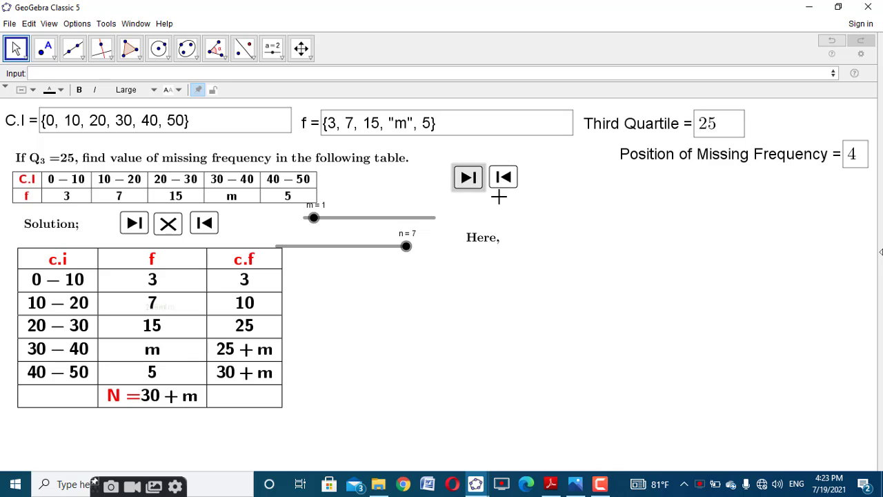
{"action": "left_click", "coordinate": [533, 201]}
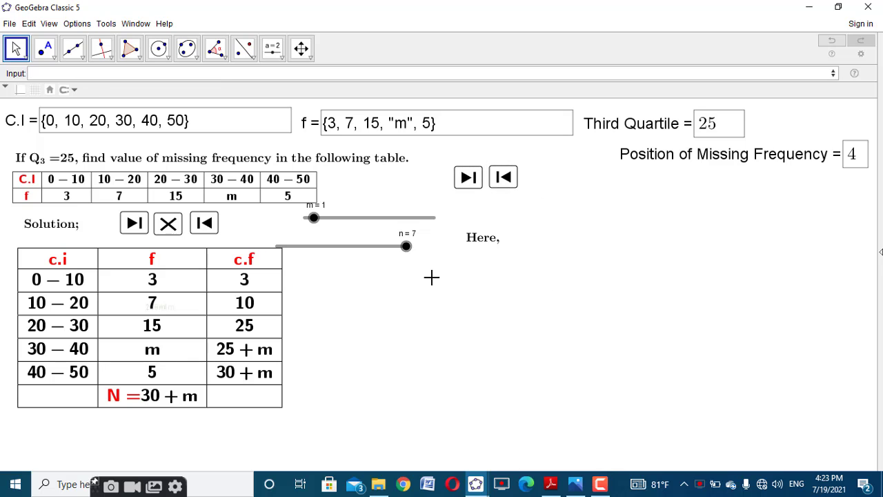
Step: Give the C.I input box an on-click script with n=0 and m=0, and copy the script
{"action": "right_click", "coordinate": [24, 120]}
{"action": "left_click", "coordinate": [67, 240]}
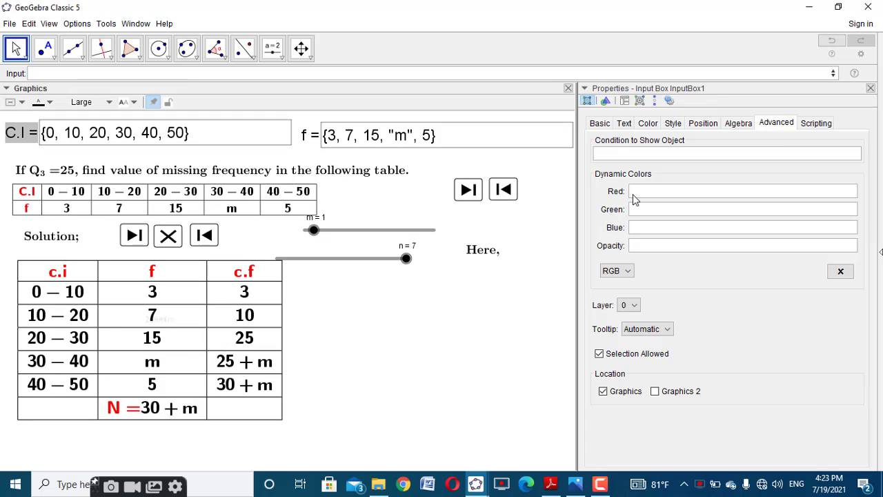
{"action": "left_click", "coordinate": [805, 124]}
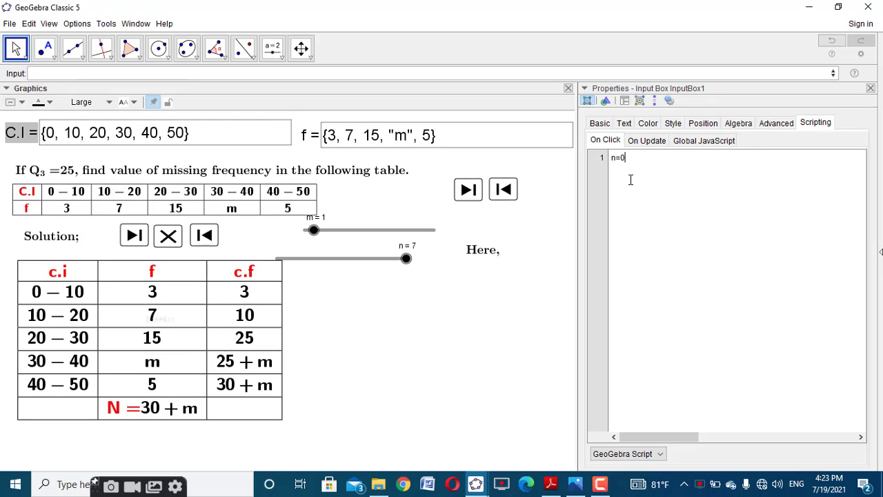
{"action": "type", "text": "n=0"}
{"action": "key", "text": "Return"}
{"action": "key", "text": "ctrl+a"}
{"action": "left_click", "coordinate": [871, 88]}
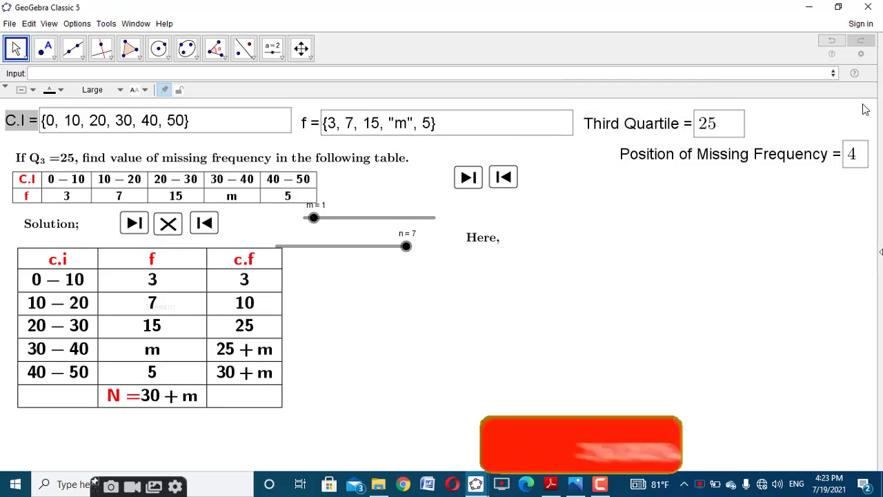
Step: Add the same n=0 and m=0 on-click script to the f and Third Quartile input boxes
{"action": "right_click", "coordinate": [309, 122]}
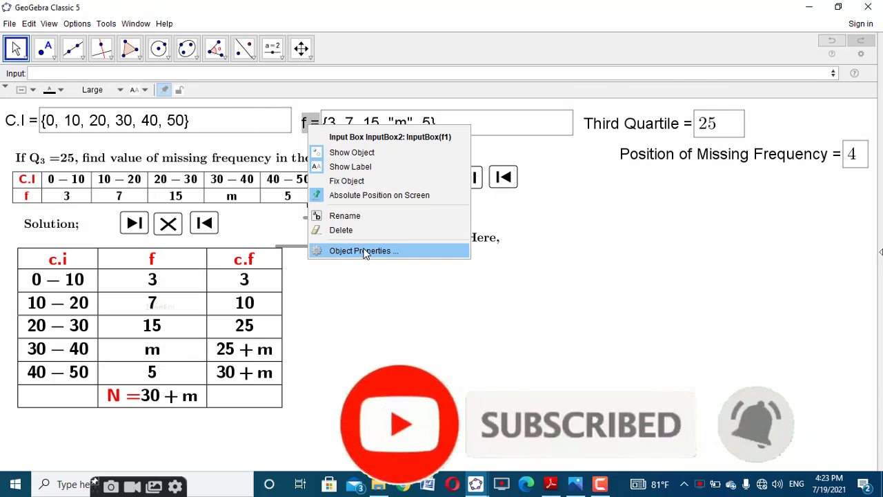
{"action": "left_click", "coordinate": [365, 251]}
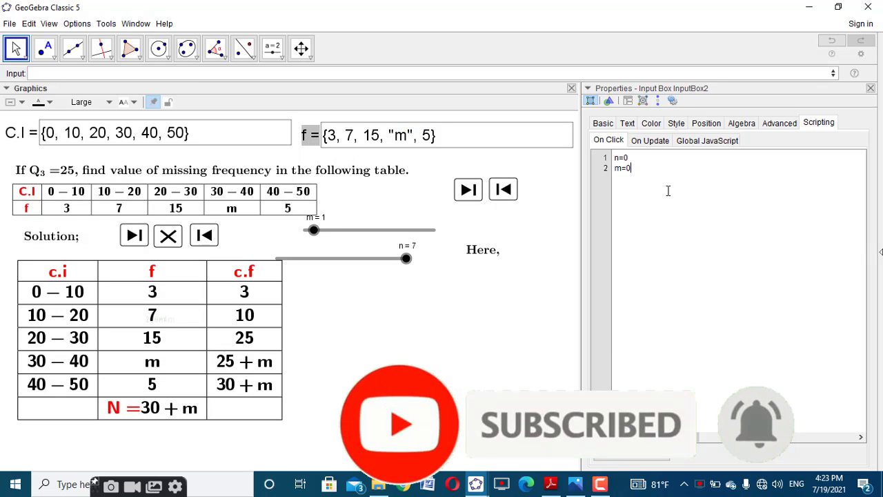
{"action": "left_click", "coordinate": [870, 89]}
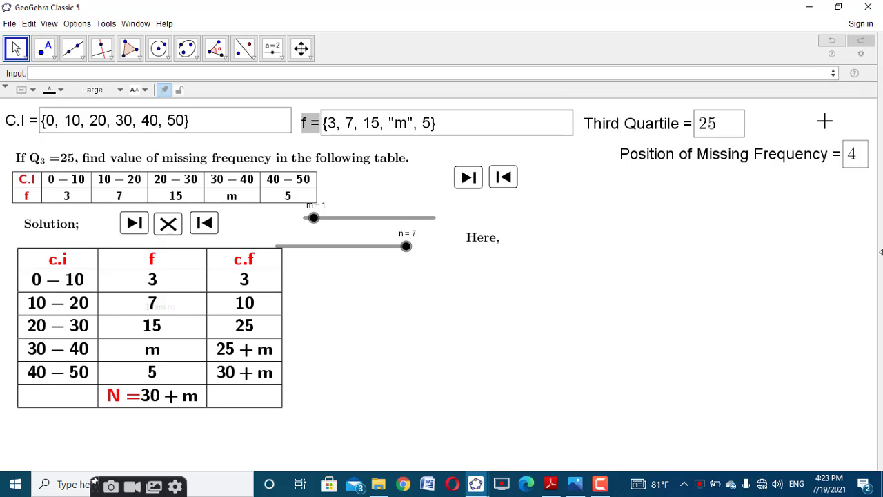
{"action": "right_click", "coordinate": [663, 131]}
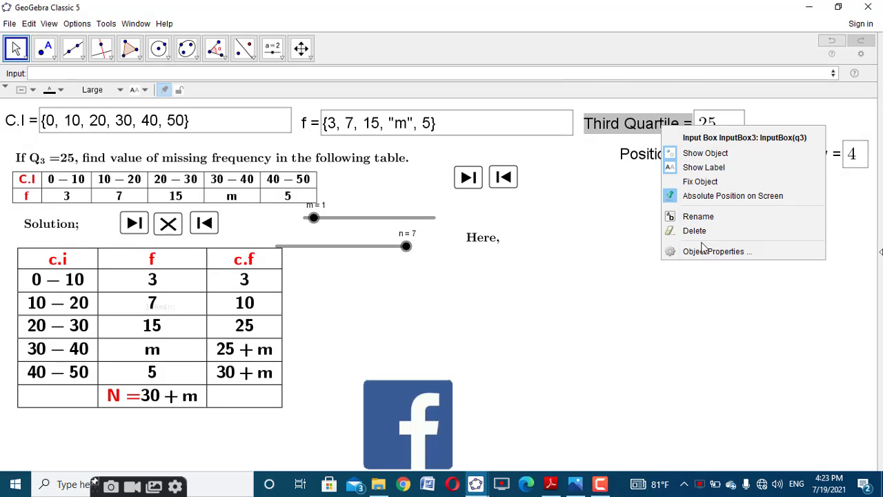
{"action": "left_click", "coordinate": [703, 250]}
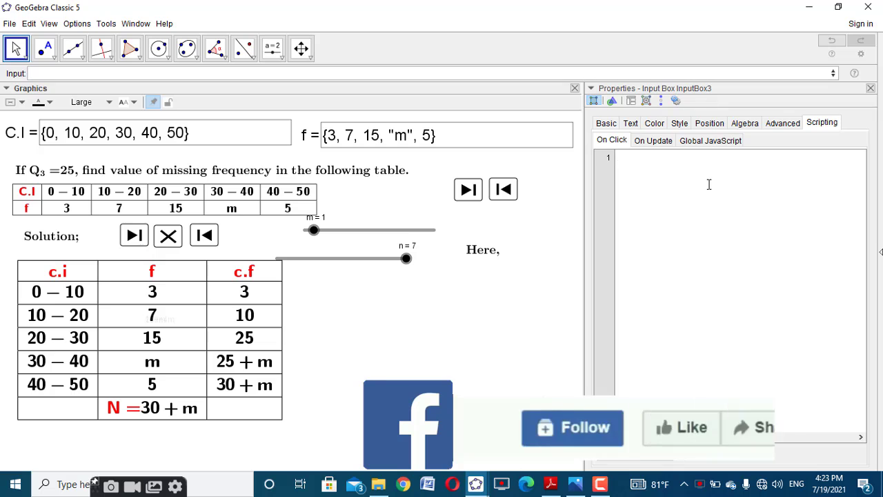
{"action": "left_click", "coordinate": [870, 88]}
{"action": "left_click", "coordinate": [504, 264]}
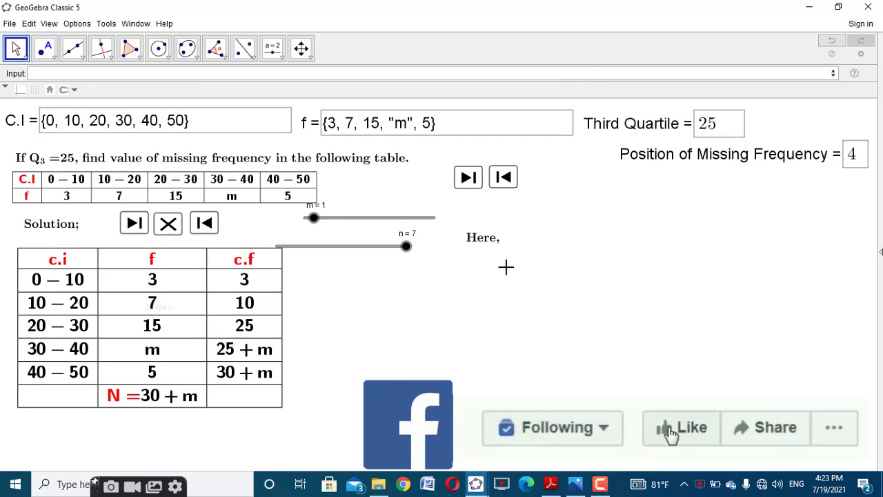
Step: Hide the m and n sliders
{"action": "right_click", "coordinate": [408, 219]}
{"action": "left_click", "coordinate": [429, 245]}
{"action": "right_click", "coordinate": [405, 247]}
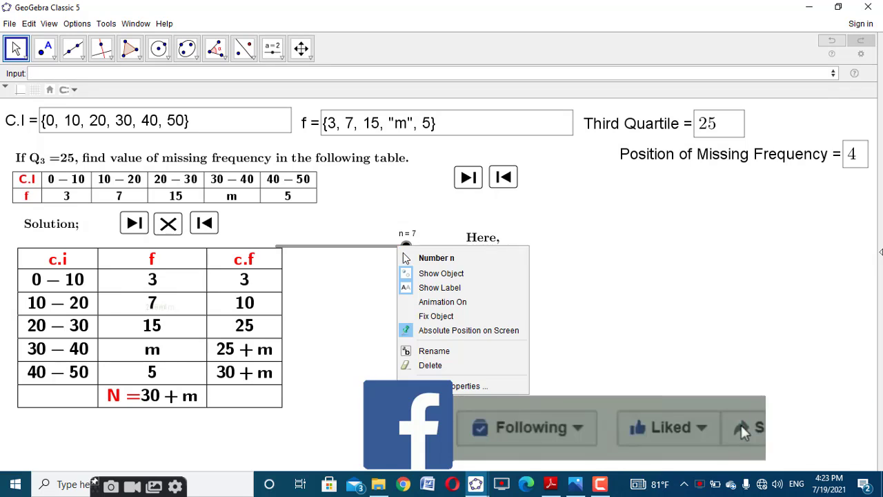
{"action": "left_click", "coordinate": [411, 274]}
Step: Set the Third Quartile to 35 and advance the step-by-step working with button4
{"action": "left_click", "coordinate": [709, 123]}
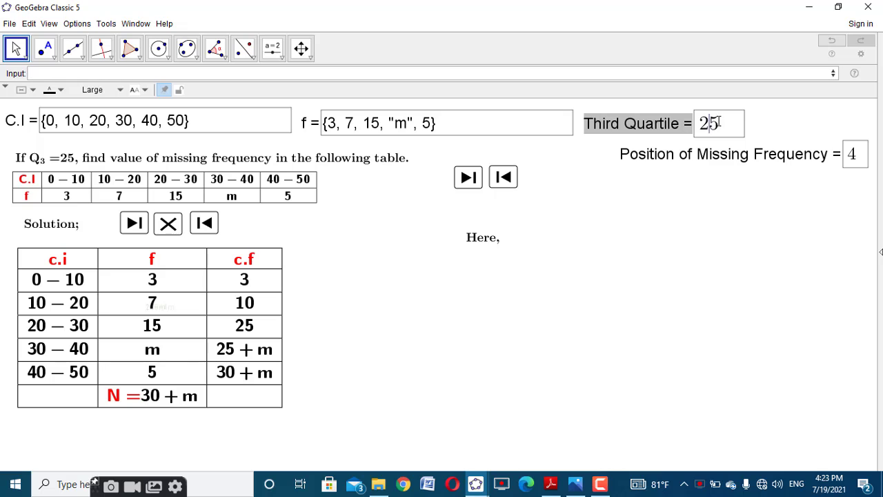
{"action": "left_click_drag", "start_coordinate": [719, 121], "coordinate": [699, 124]}
{"action": "type", "text": "35"}
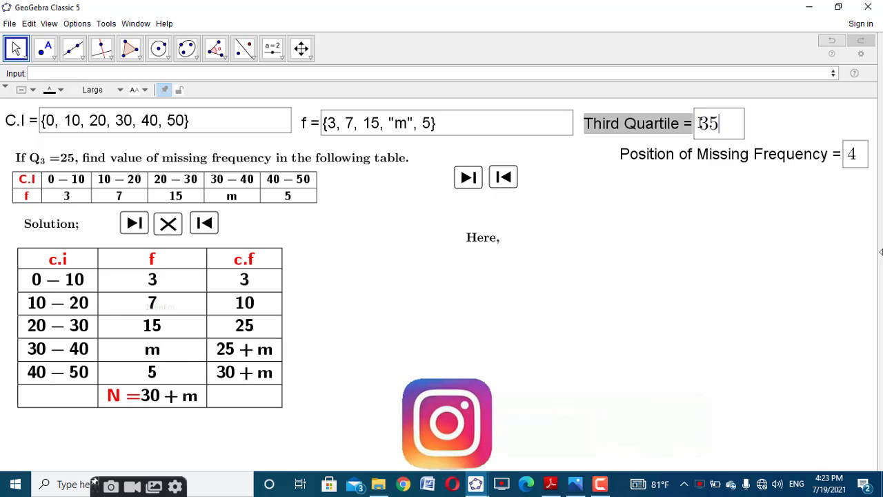
{"action": "key", "text": "Return"}
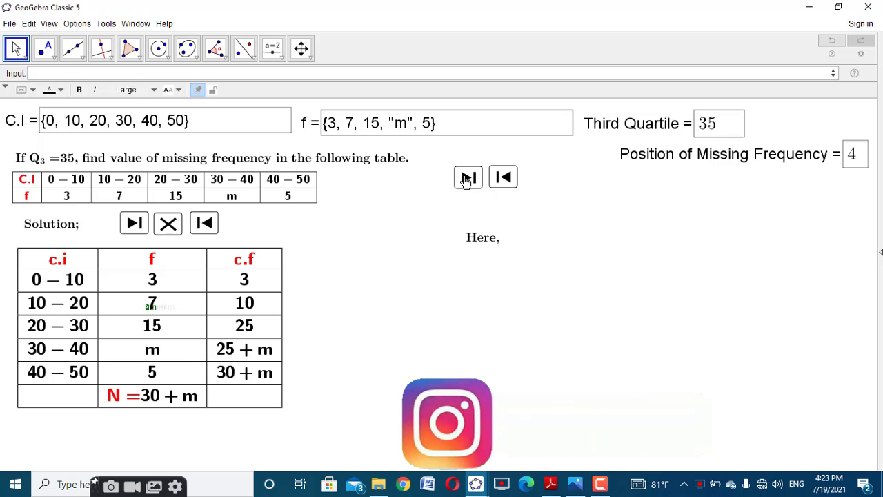
{"action": "left_click", "coordinate": [467, 178]}
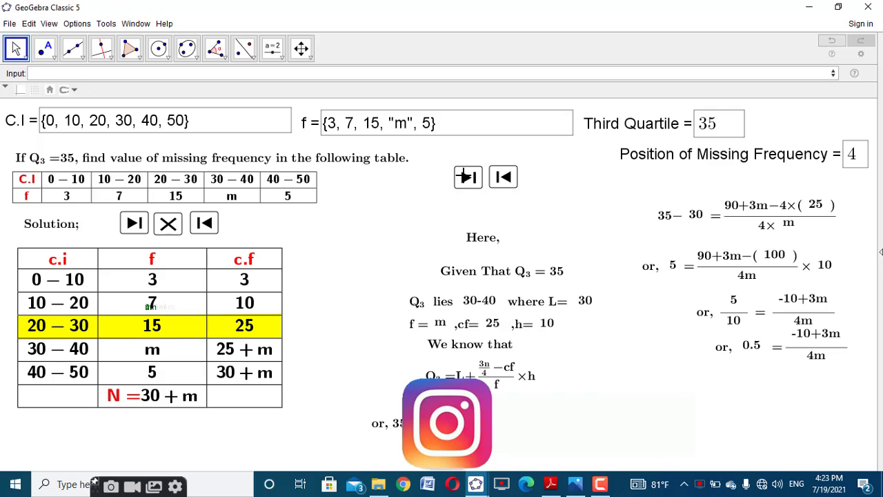